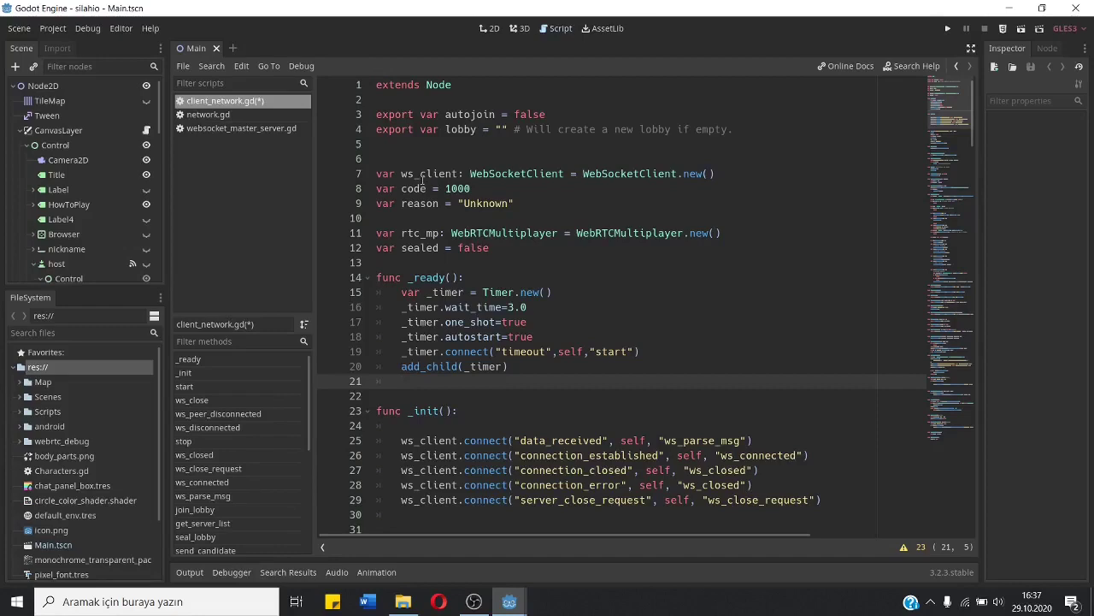
# Scroll through client_network.gd, reviewing the ws_parse_msg and ws_connected functions
pyautogui.scroll(-5, 424, 179)
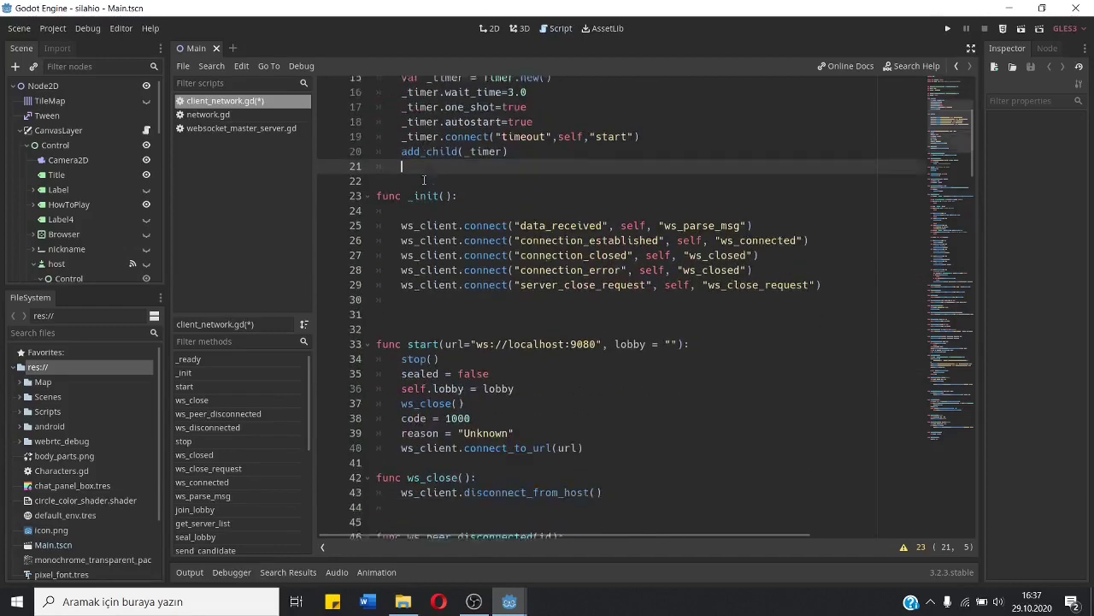
pyautogui.scroll(-1, 424, 179)
pyautogui.scroll(4, 424, 180)
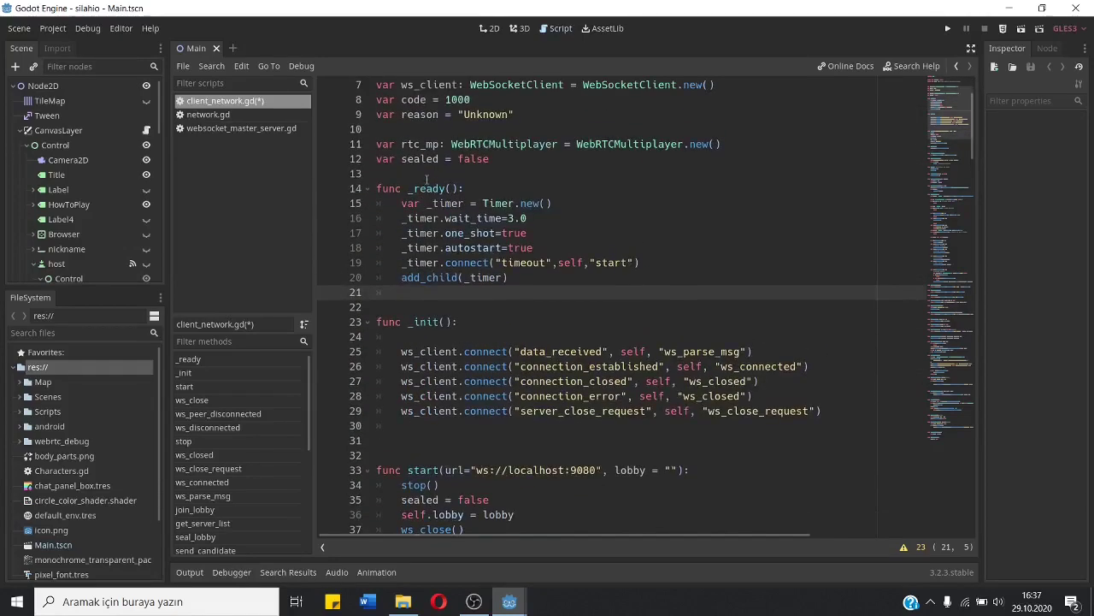
pyautogui.scroll(2, 431, 176)
pyautogui.scroll(-1, 432, 175)
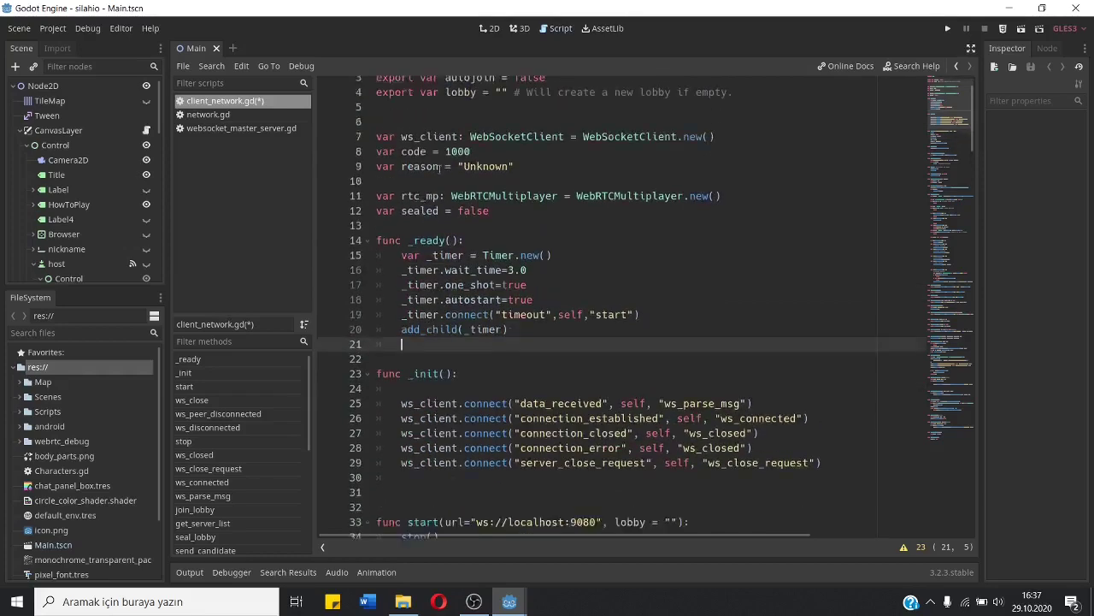
pyautogui.scroll(-8, 436, 173)
pyautogui.scroll(-9, 443, 168)
pyautogui.scroll(-3, 427, 156)
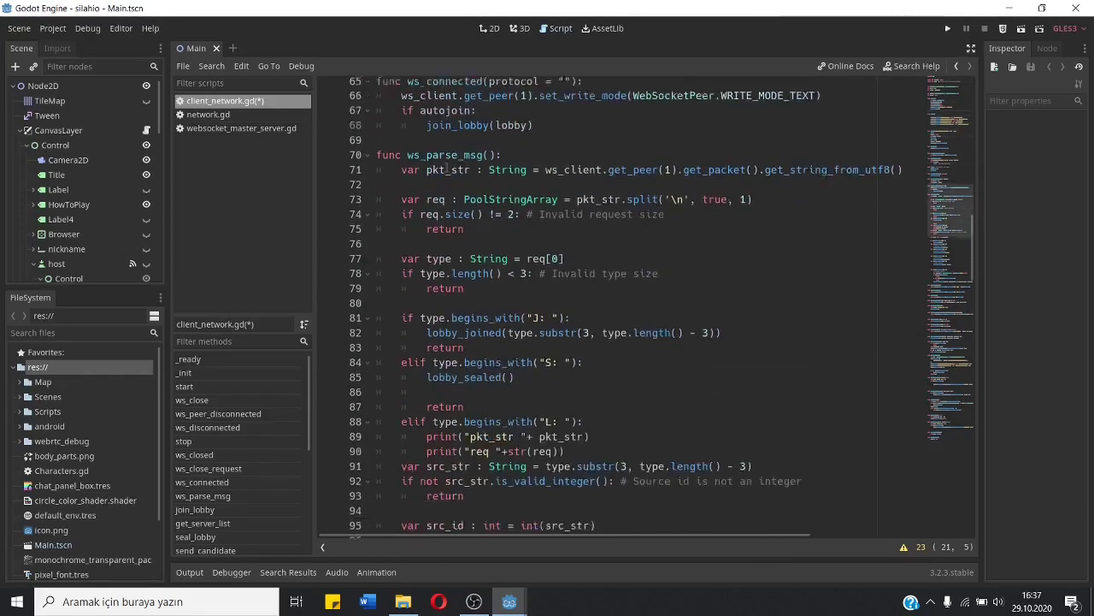
pyautogui.scroll(8, 445, 150)
pyautogui.scroll(-2, 555, 162)
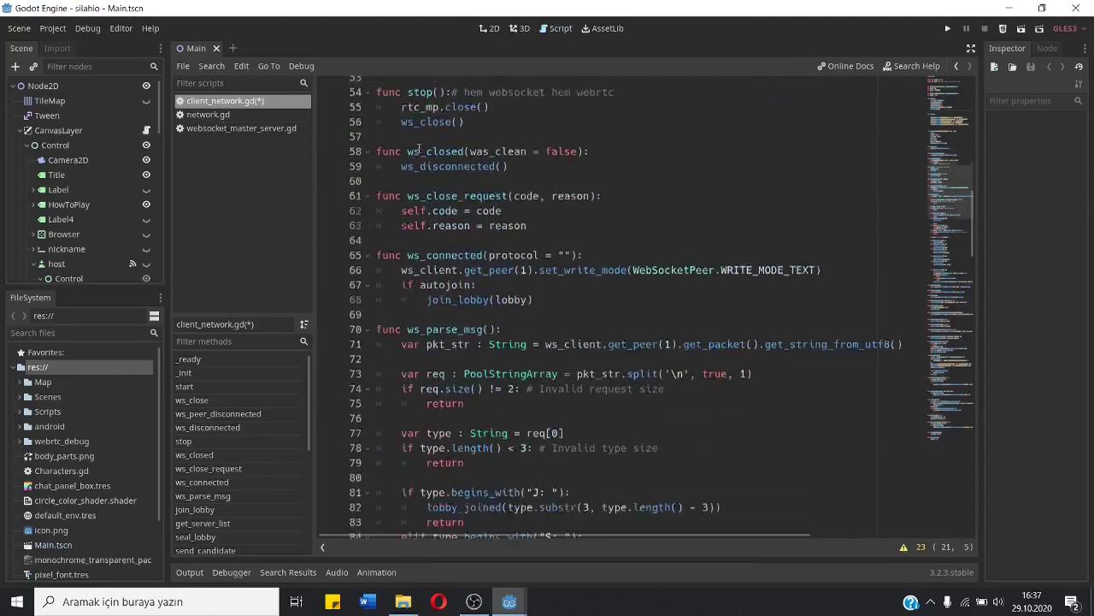
pyautogui.scroll(-8, 684, 176)
pyautogui.moveTo(950, 246)
pyautogui.mouseDown()
pyautogui.moveTo(960, 134)
pyautogui.moveTo(982, 241)
pyautogui.moveTo(958, 405)
pyautogui.moveTo(954, 86)
pyautogui.mouseUp()
pyautogui.scroll(-10, 441, 317)
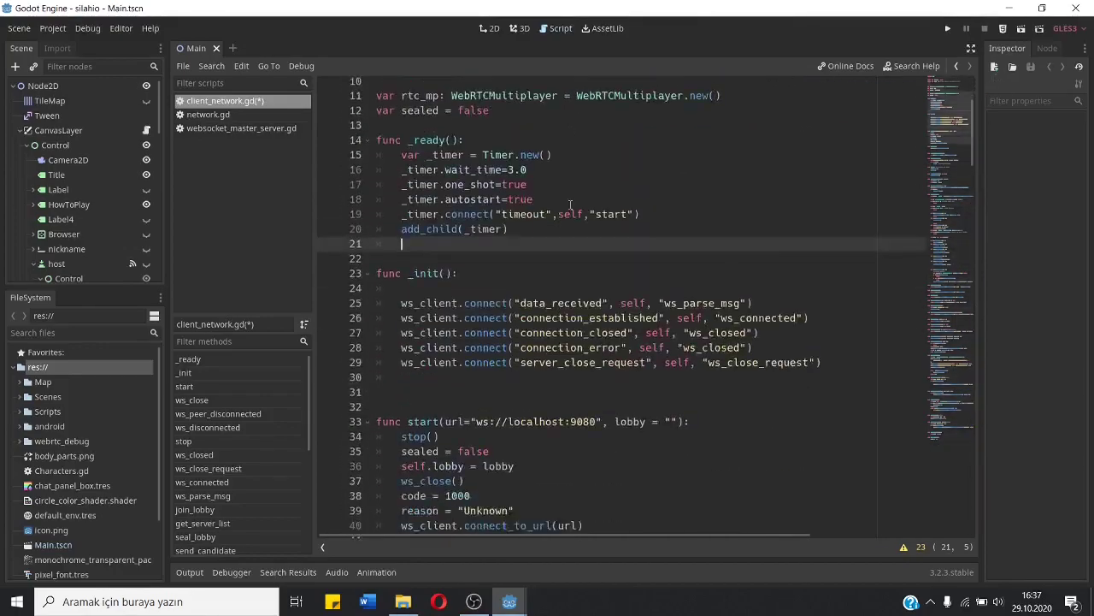
pyautogui.scroll(-4, 441, 316)
pyautogui.scroll(-3, 441, 317)
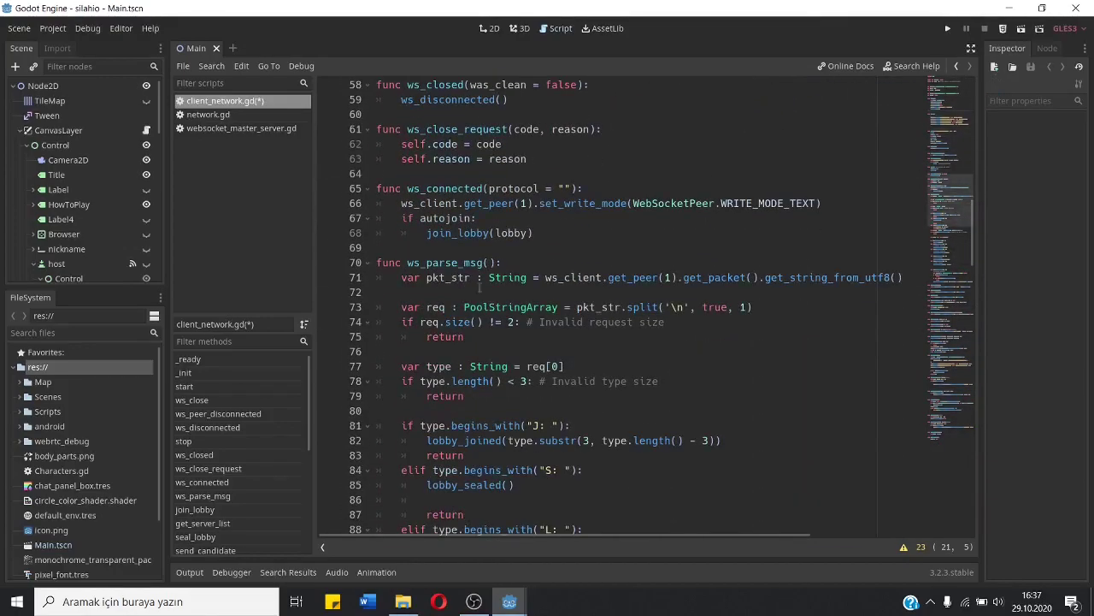
pyautogui.moveTo(509, 263); pyautogui.dragTo(474, 251)
pyautogui.click(408, 188)
pyautogui.scroll(-8, 551, 255)
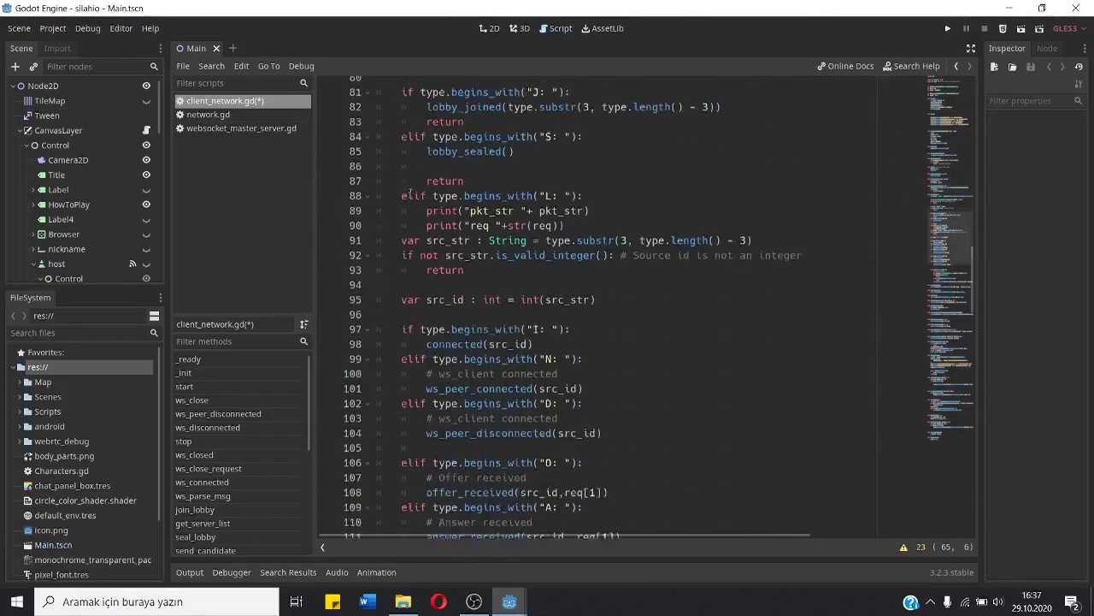
pyautogui.scroll(-9, 550, 255)
pyautogui.scroll(-9, 550, 254)
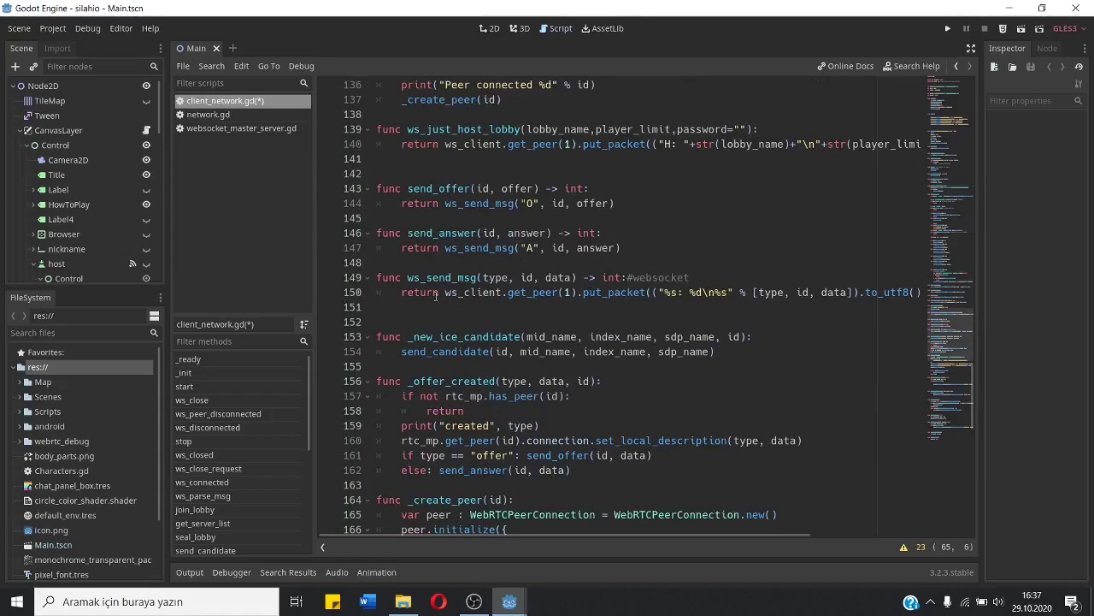
pyautogui.scroll(2, 434, 293)
pyautogui.scroll(1, 438, 274)
pyautogui.moveTo(422, 294); pyautogui.dragTo(376, 262)
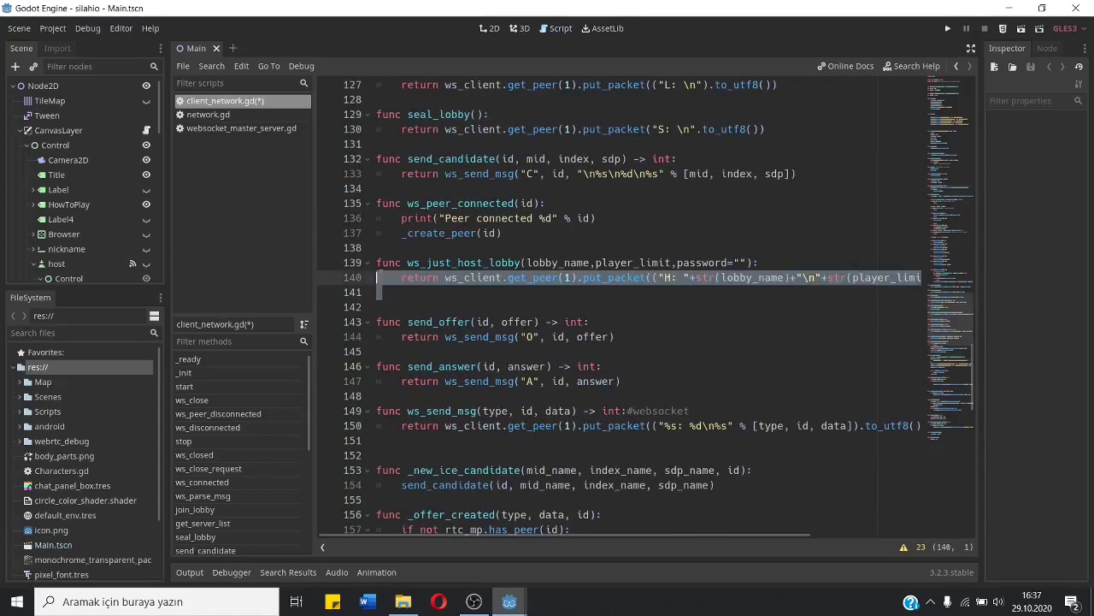
pyautogui.hscroll(2, 546, 534)
pyautogui.moveTo(547, 534)
pyautogui.mouseDown()
pyautogui.moveTo(710, 537)
pyautogui.moveTo(503, 518)
pyautogui.mouseUp()
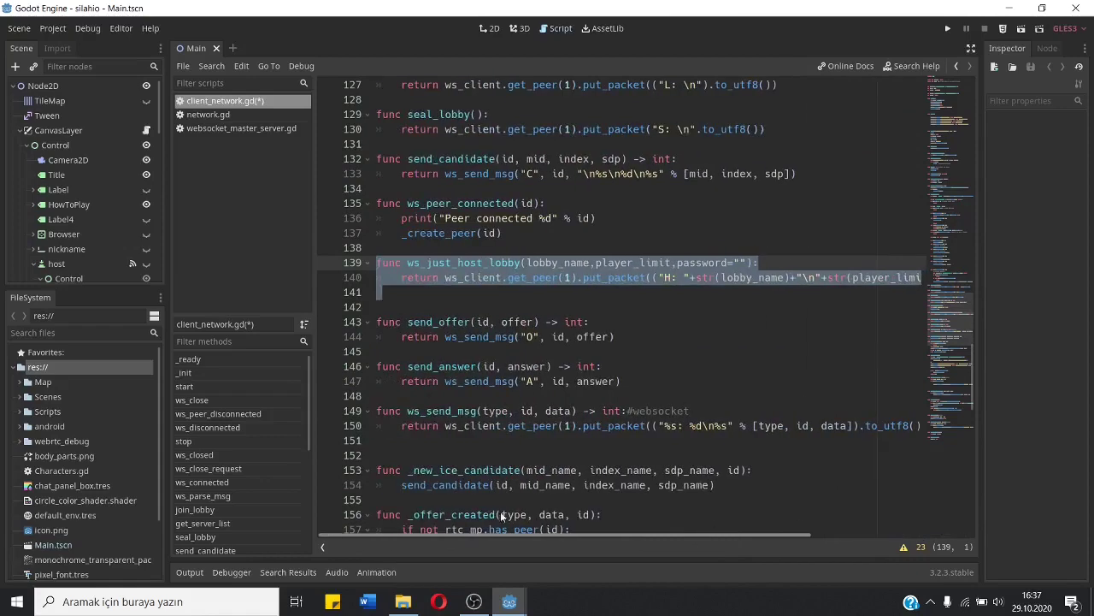
# Switch to distraction-free mode (Ctrl+Shift+F11) so the code fills the window
pyautogui.hotkey('ctrl', 'shift', 'F11')
pyautogui.click(435, 307)
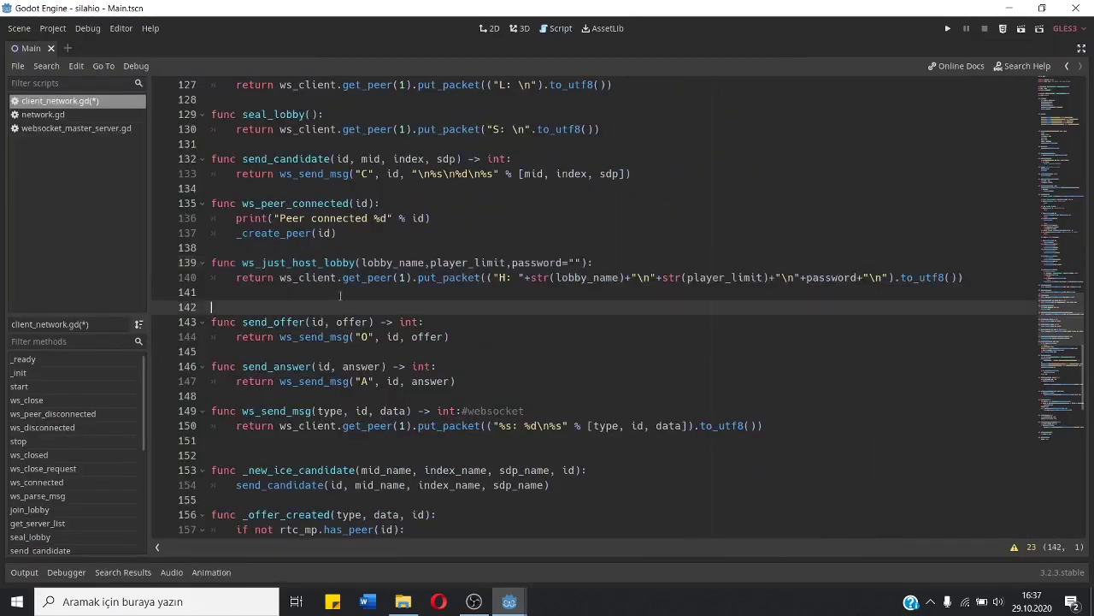
pyautogui.keyDown('ctrl'); pyautogui.scroll(1, 274, 263); pyautogui.keyUp('ctrl')
pyautogui.keyDown('ctrl'); pyautogui.scroll(1, 291, 296); pyautogui.keyUp('ctrl')
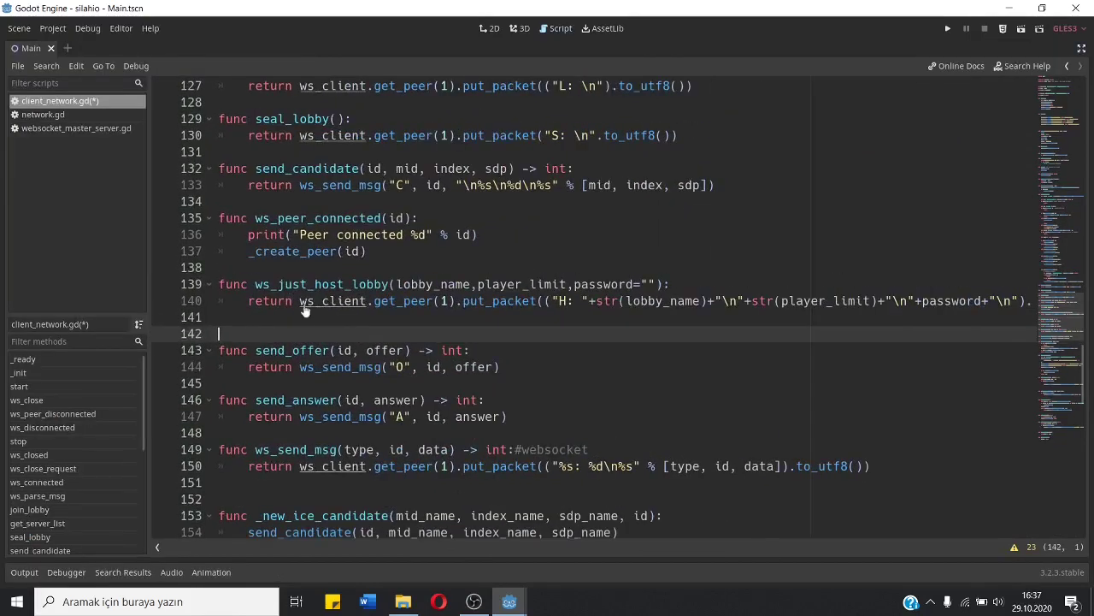
pyautogui.keyDown('ctrl'); pyautogui.scroll(-1, 295, 301); pyautogui.keyUp('ctrl')
# Inspect ws_just_host_lobby and its lobby_name, player_limit and password parameters
pyautogui.moveTo(243, 270); pyautogui.dragTo(358, 271)
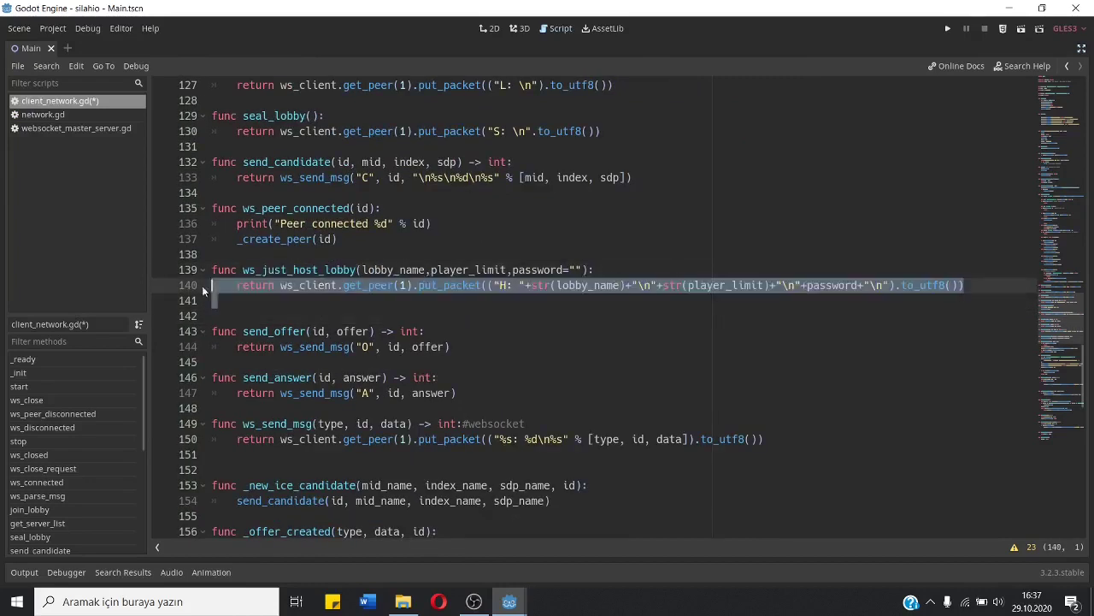
pyautogui.moveTo(231, 303); pyautogui.dragTo(198, 273)
pyautogui.click(231, 301)
pyautogui.doubleClick(435, 288)
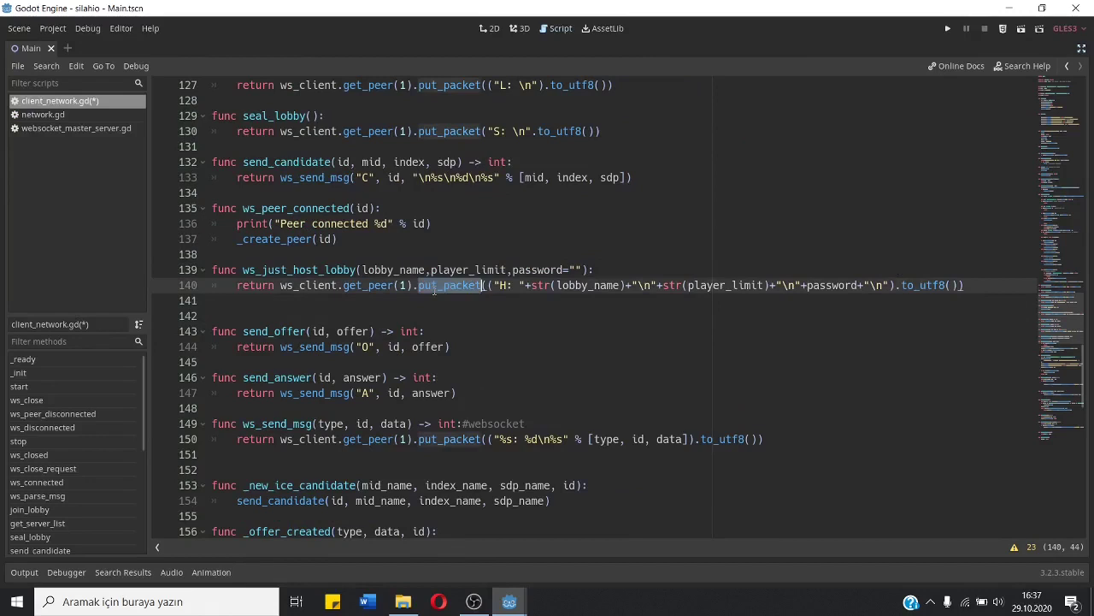
pyautogui.click(599, 269)
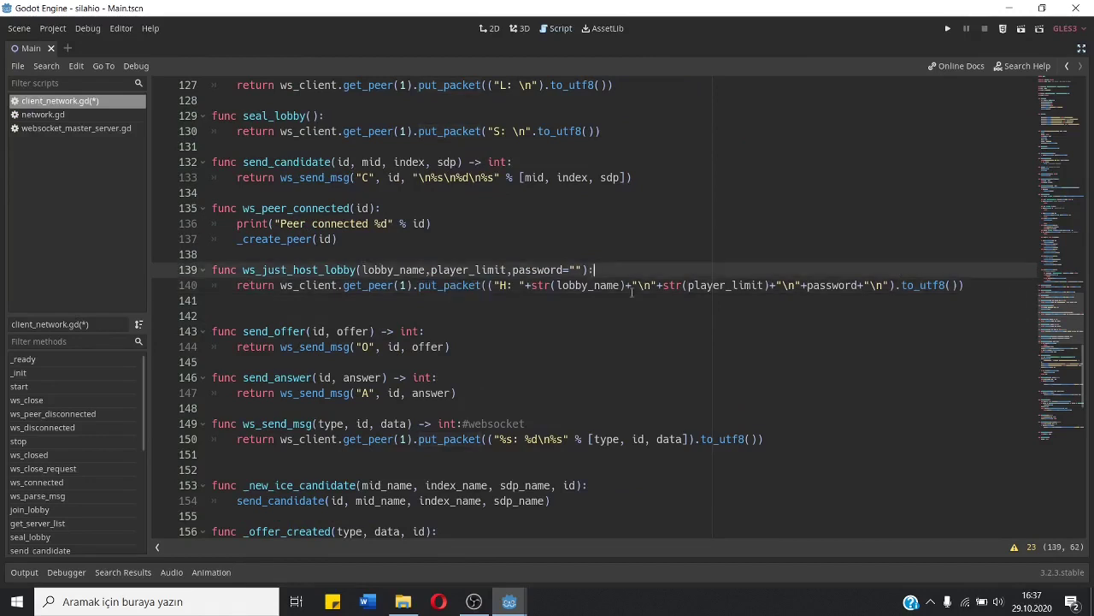
pyautogui.doubleClick(384, 270)
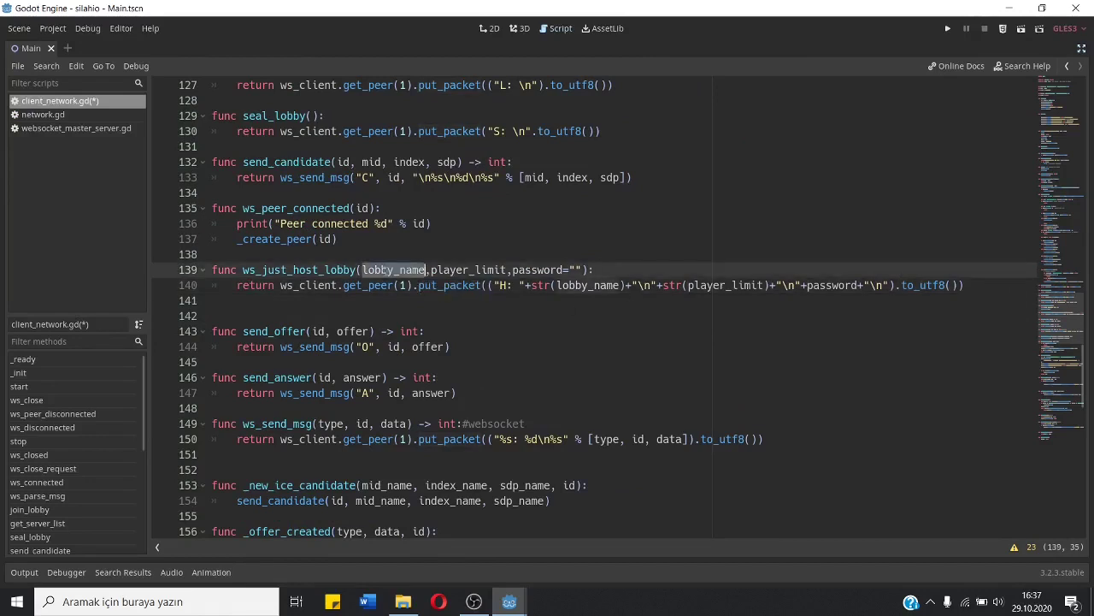
pyautogui.doubleClick(448, 270)
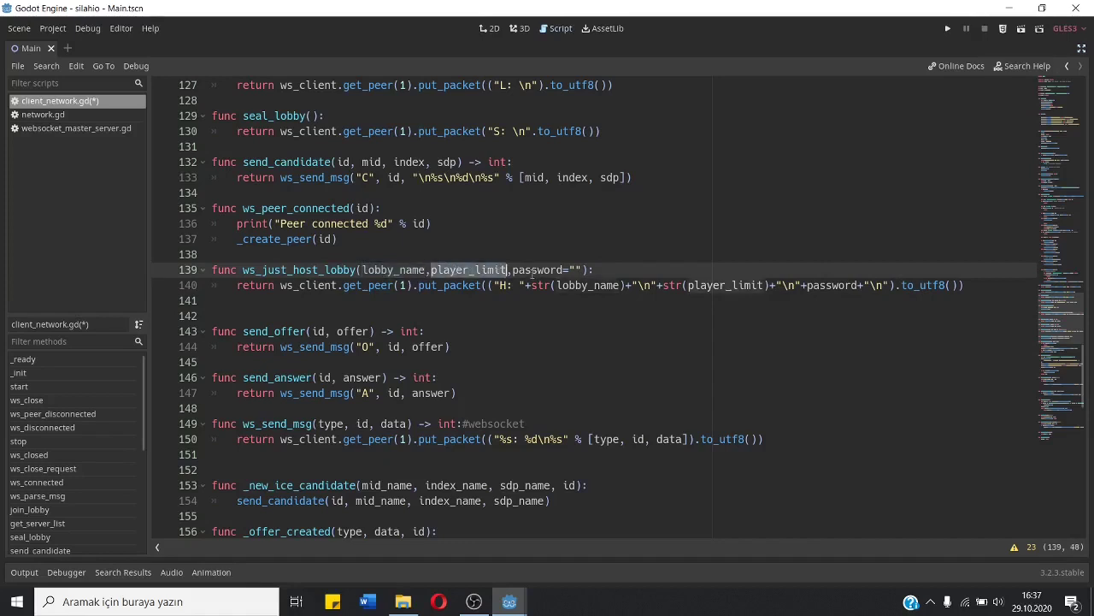
pyautogui.doubleClick(532, 272)
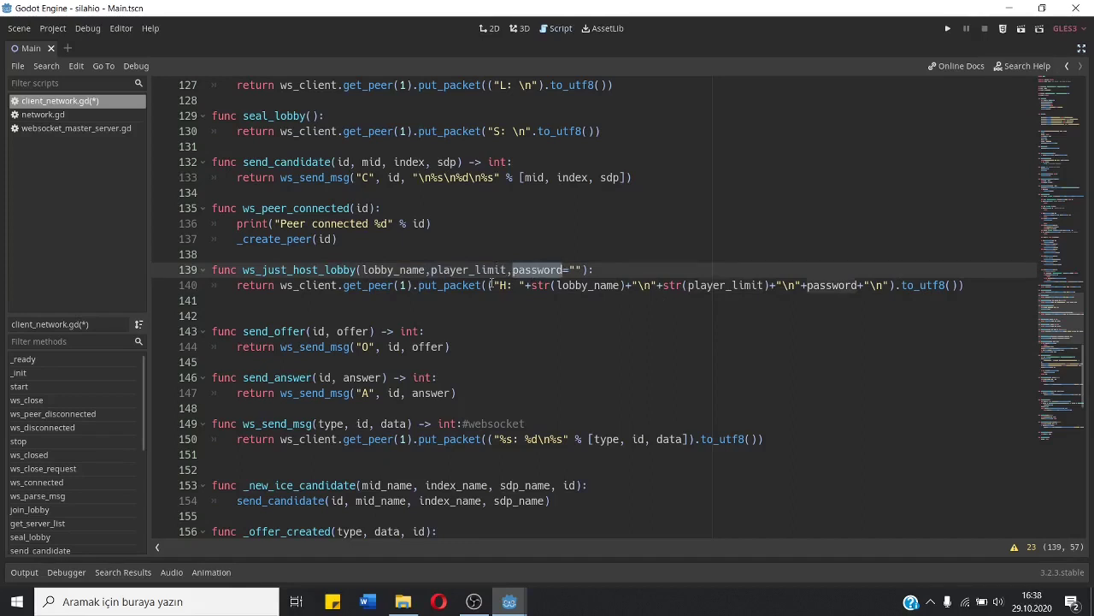
# Inspect the "H:" packet string on line 140 and its newline separators
pyautogui.moveTo(493, 284); pyautogui.dragTo(889, 285)
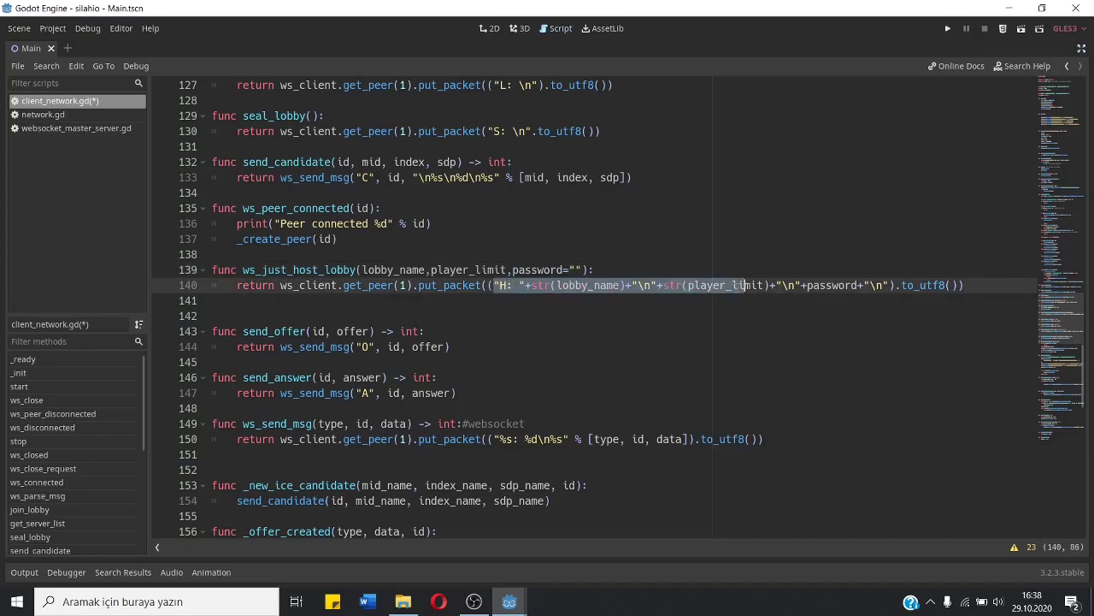
pyautogui.click(855, 303)
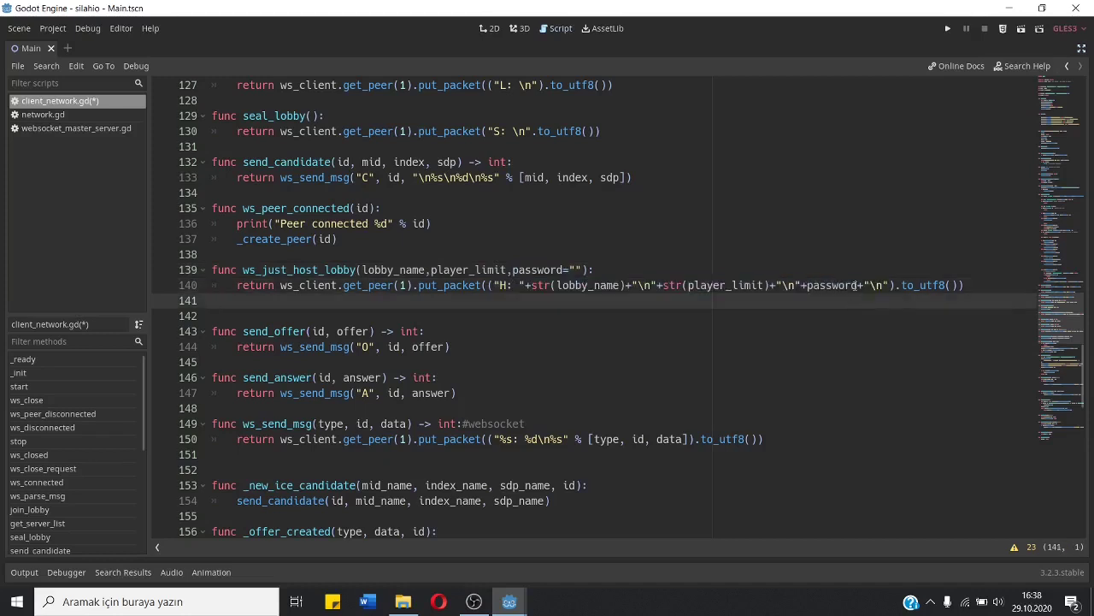
pyautogui.doubleClick(694, 284)
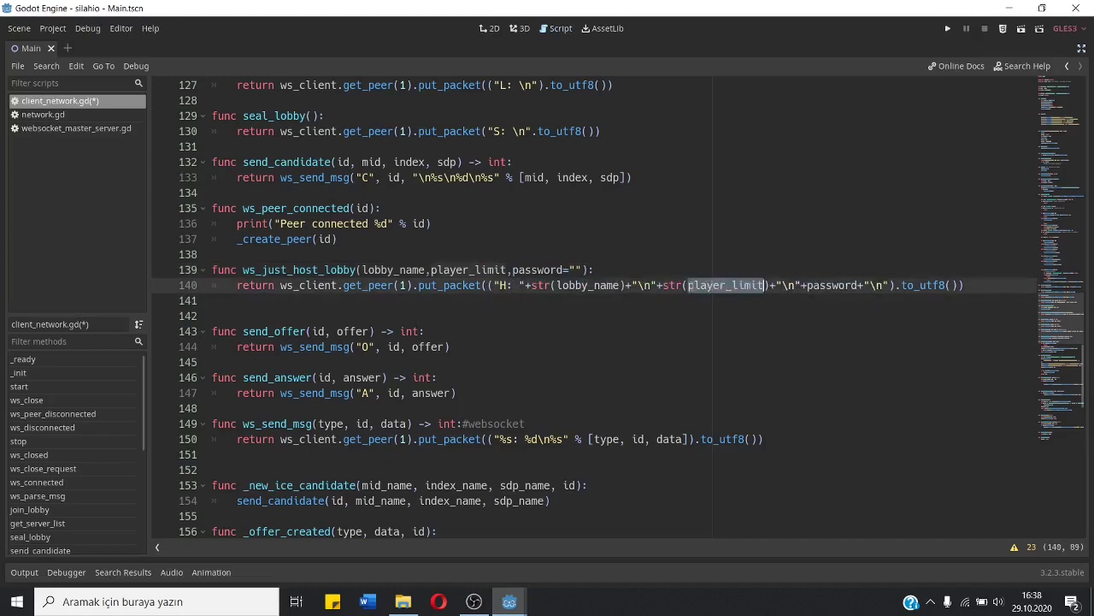
pyautogui.click(641, 285)
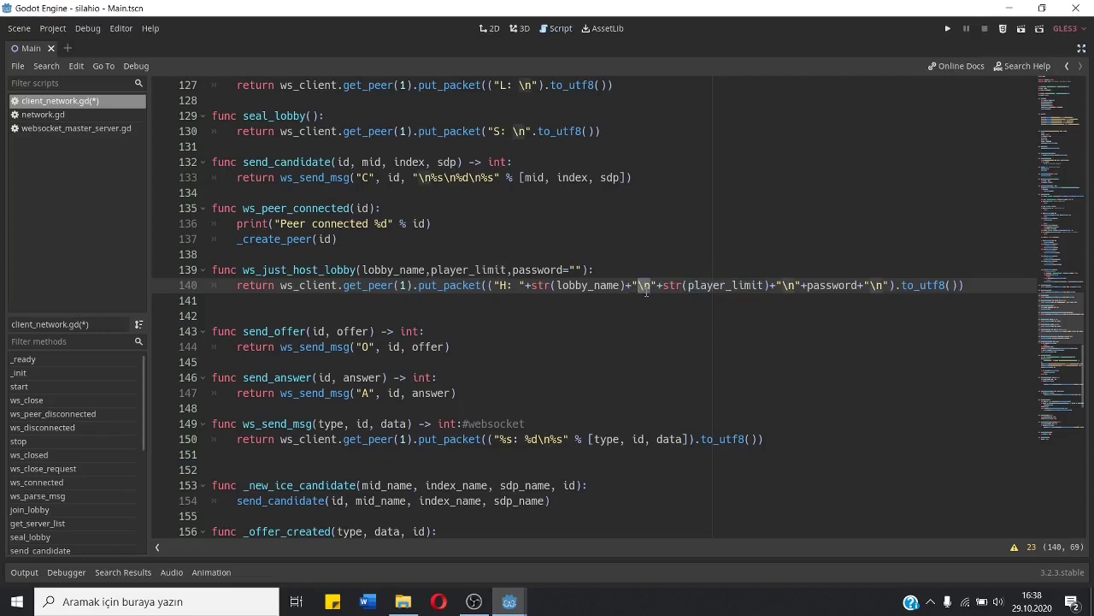
pyautogui.press('Right')
pyautogui.press('Right')
pyautogui.press('Down')
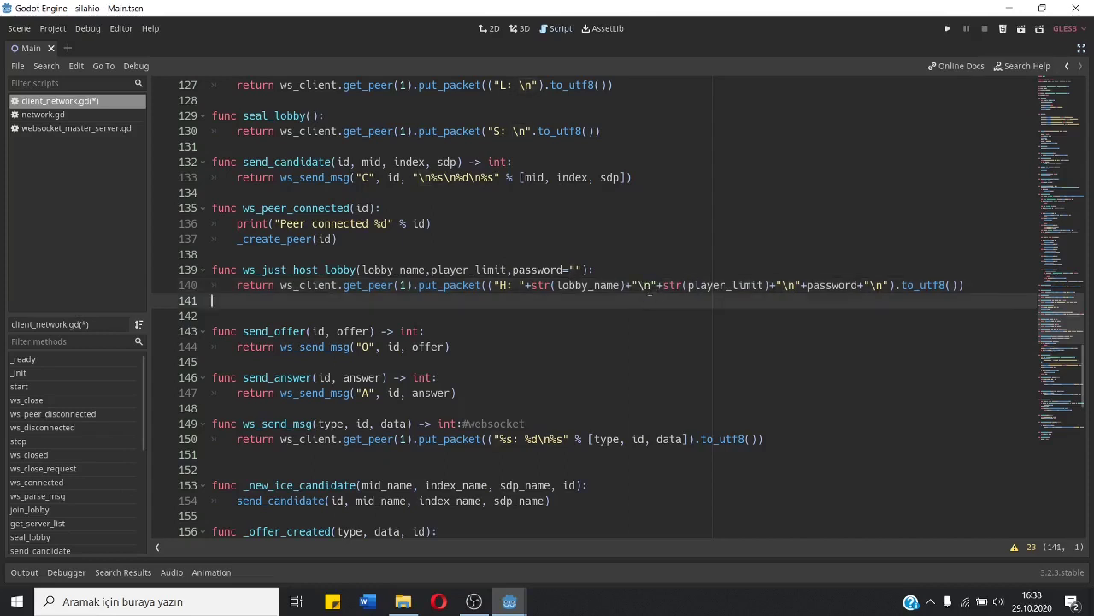
pyautogui.click(638, 284)
pyautogui.click(501, 284)
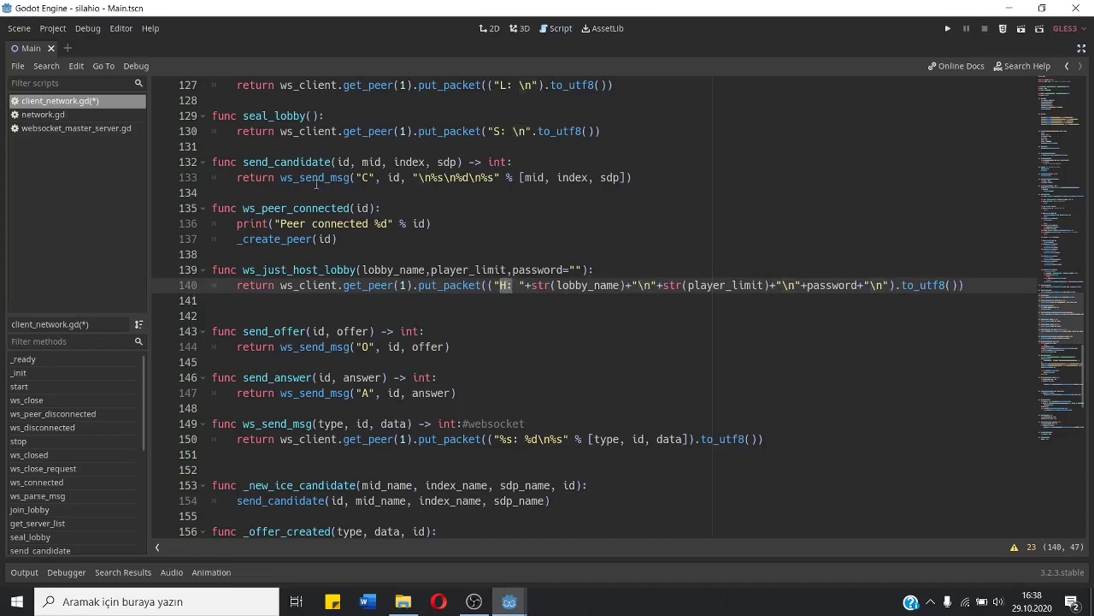
# Search network.gd for 'parse'
pyautogui.click(58, 118)
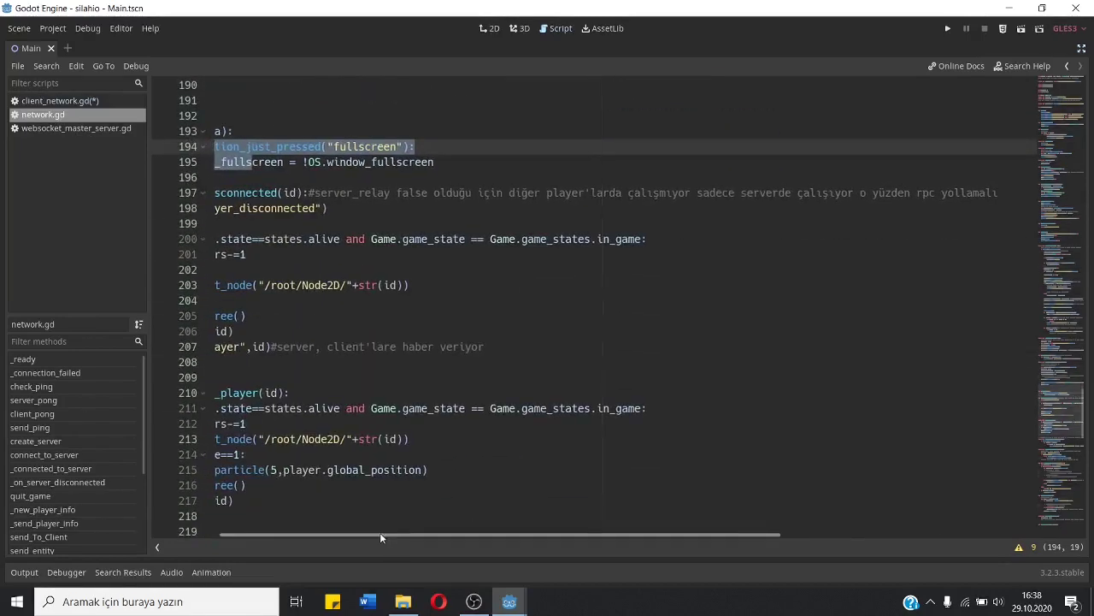
pyautogui.scroll(-5, 92, 503)
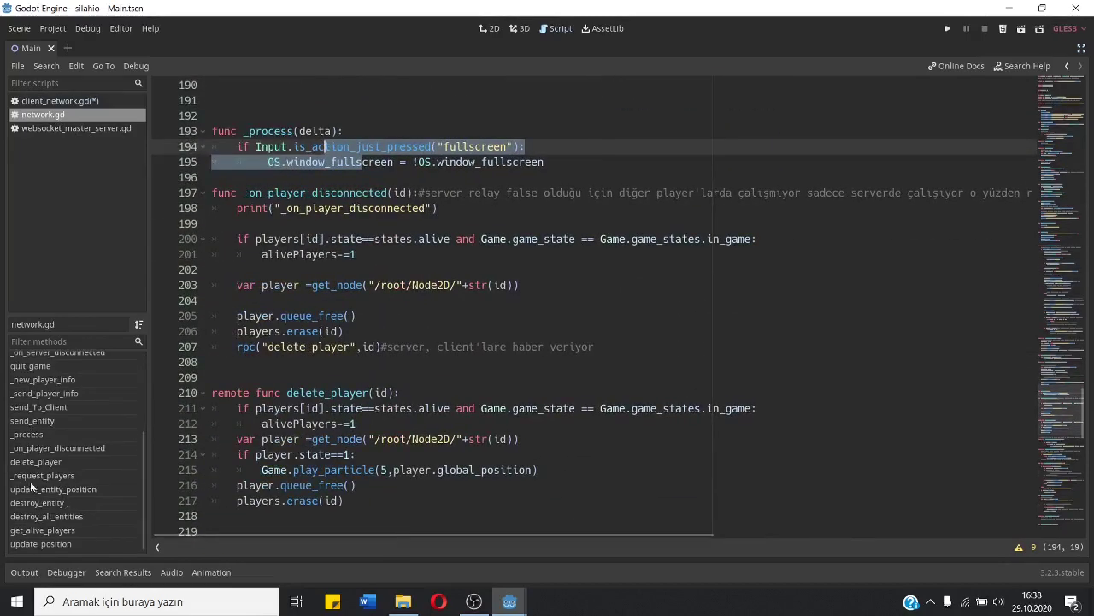
pyautogui.hotkey('ctrl', 'f')
pyautogui.write('pars')
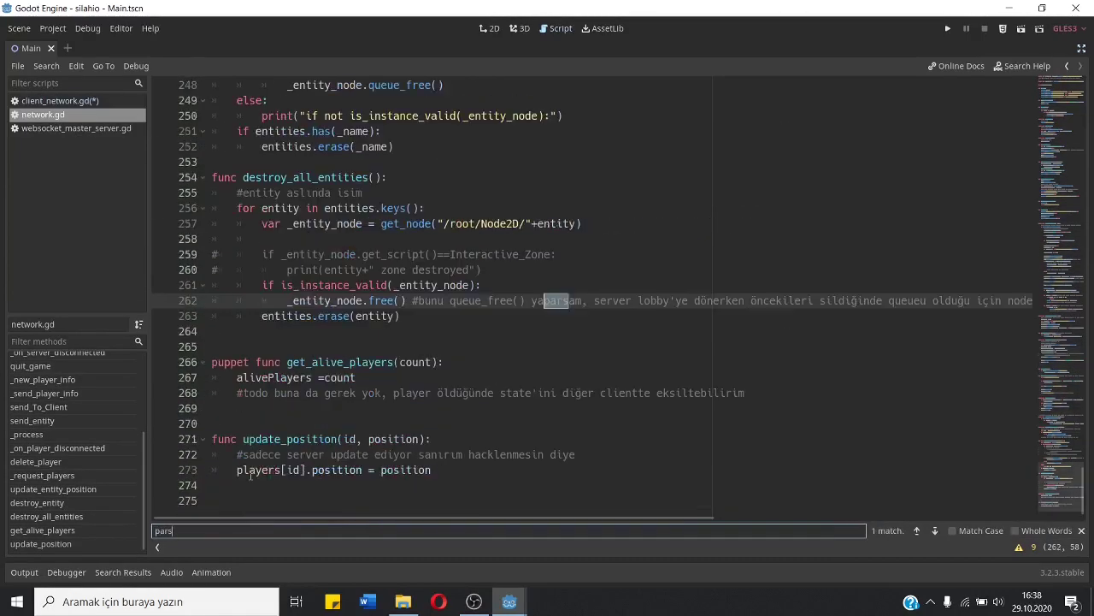
pyautogui.write('e')
pyautogui.press('BackSpace')
pyautogui.scroll(4, 298, 345)
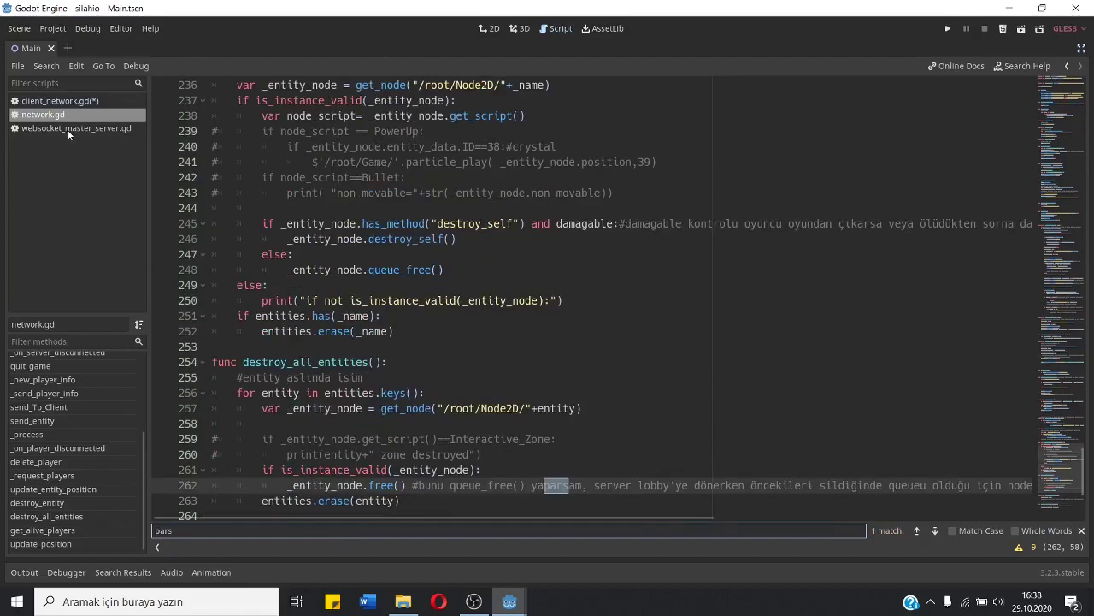
# In websocket_master_server.gd, find _parse_msg and select the if type.begins_with("O: "): line
pyautogui.click(66, 129)
pyautogui.press('Return')
pyautogui.press('Return')
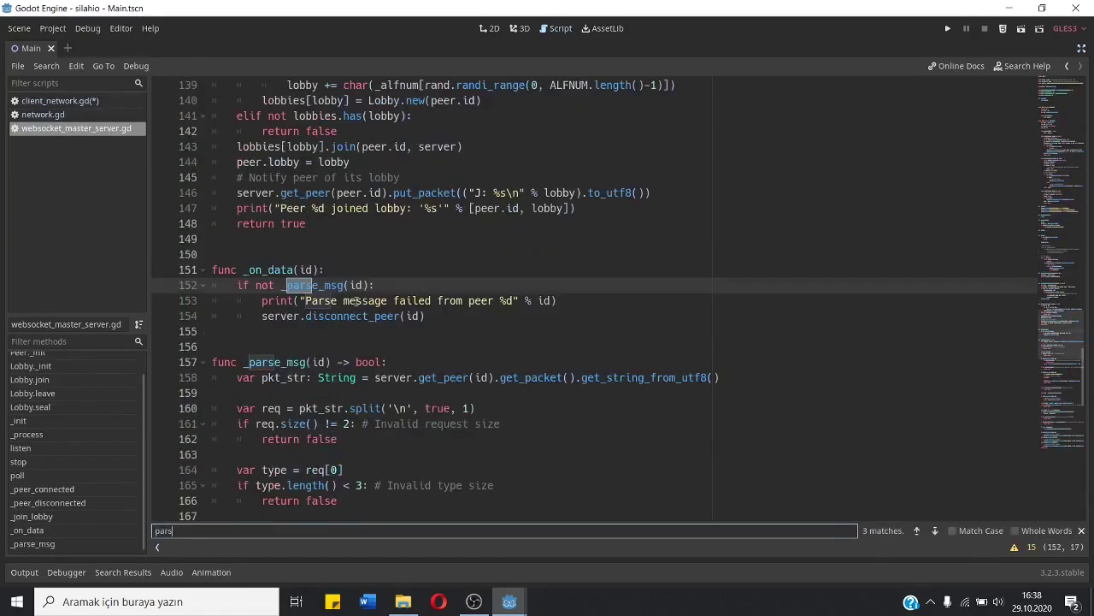
pyautogui.write('e')
pyautogui.scroll(-2, 358, 301)
pyautogui.scroll(-9, 342, 301)
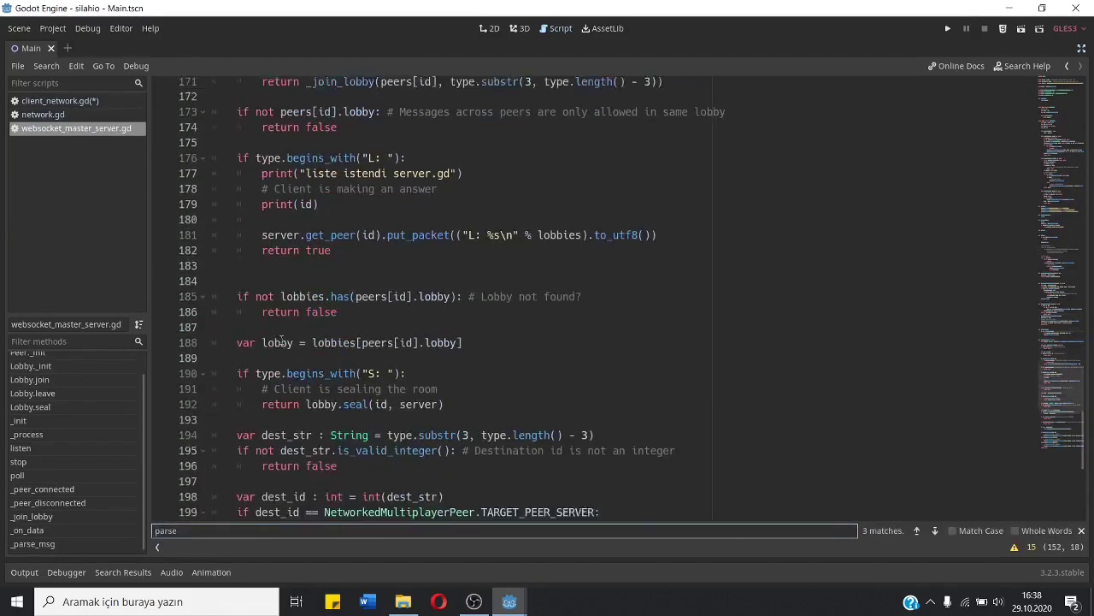
pyautogui.scroll(-4, 316, 300)
pyautogui.scroll(-3, 295, 299)
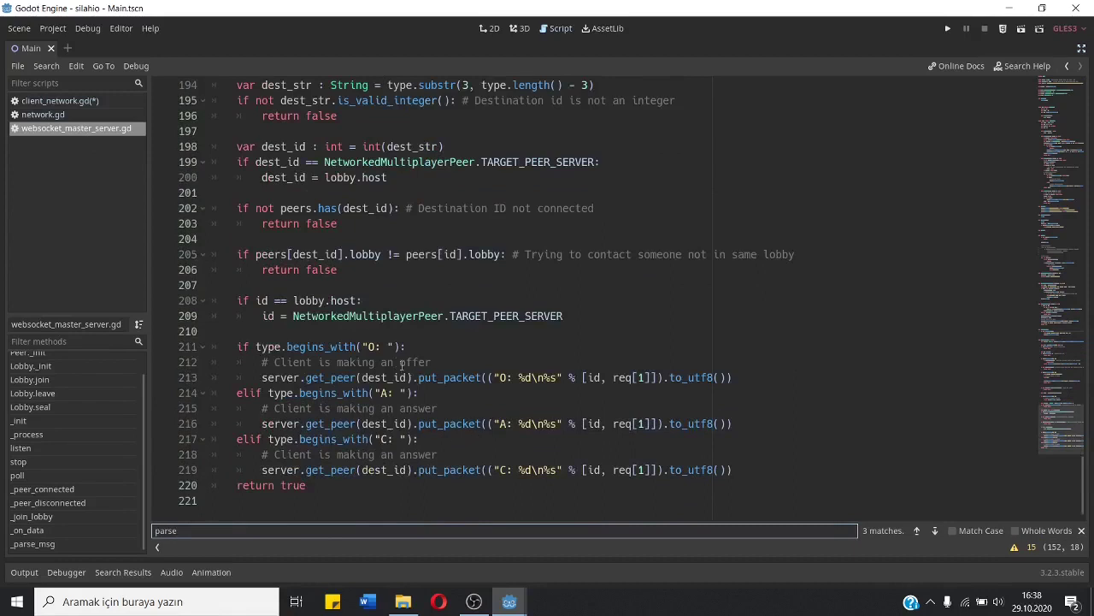
pyautogui.doubleClick(374, 347)
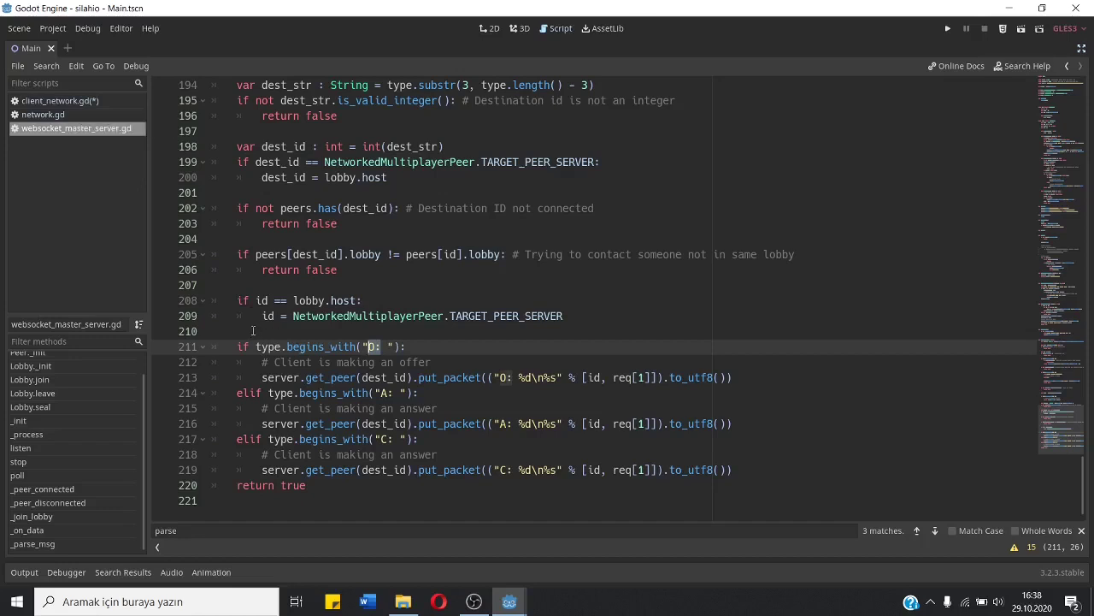
pyautogui.moveTo(236, 346); pyautogui.dragTo(423, 346)
pyautogui.hotkey('ctrl', 'c')
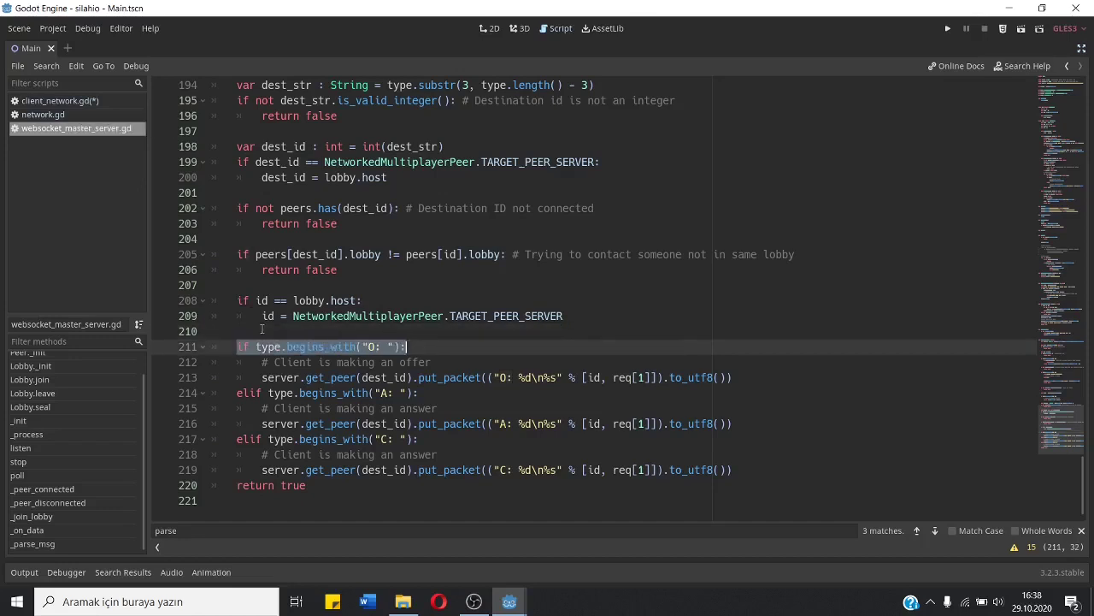
pyautogui.click(262, 330)
pyautogui.scroll(3, 257, 342)
pyautogui.scroll(9, 248, 359)
# Paste the begins_with("O: ") check on line 174 below the join handler and change O to H
pyautogui.click(246, 370)
pyautogui.press('Return')
pyautogui.press('Return')
pyautogui.press('Return')
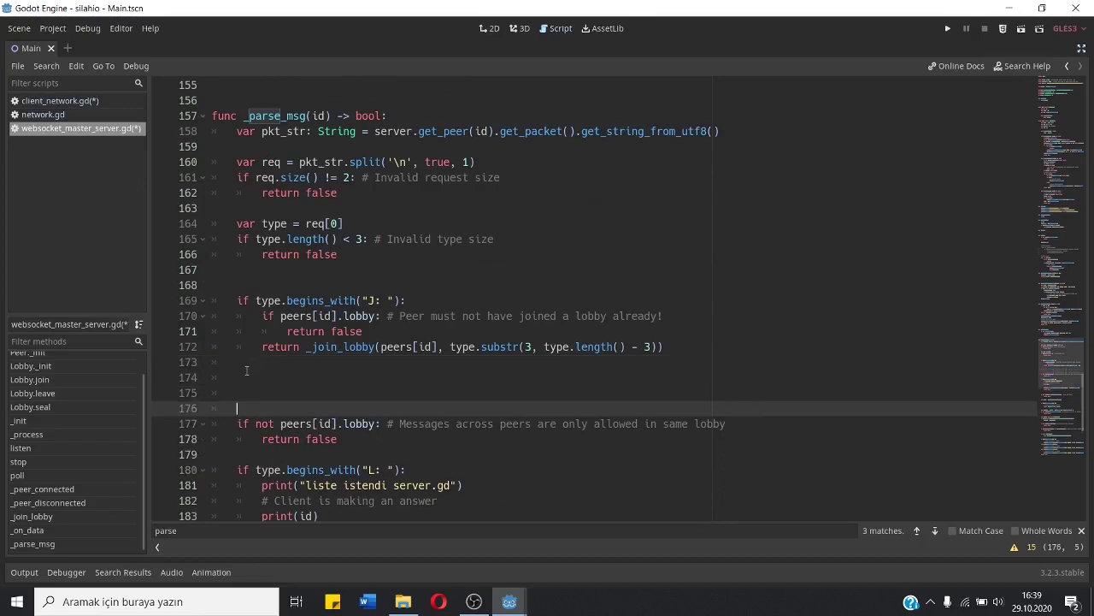
pyautogui.click(246, 370)
pyautogui.click(248, 377)
pyautogui.hotkey('ctrl', 'v')
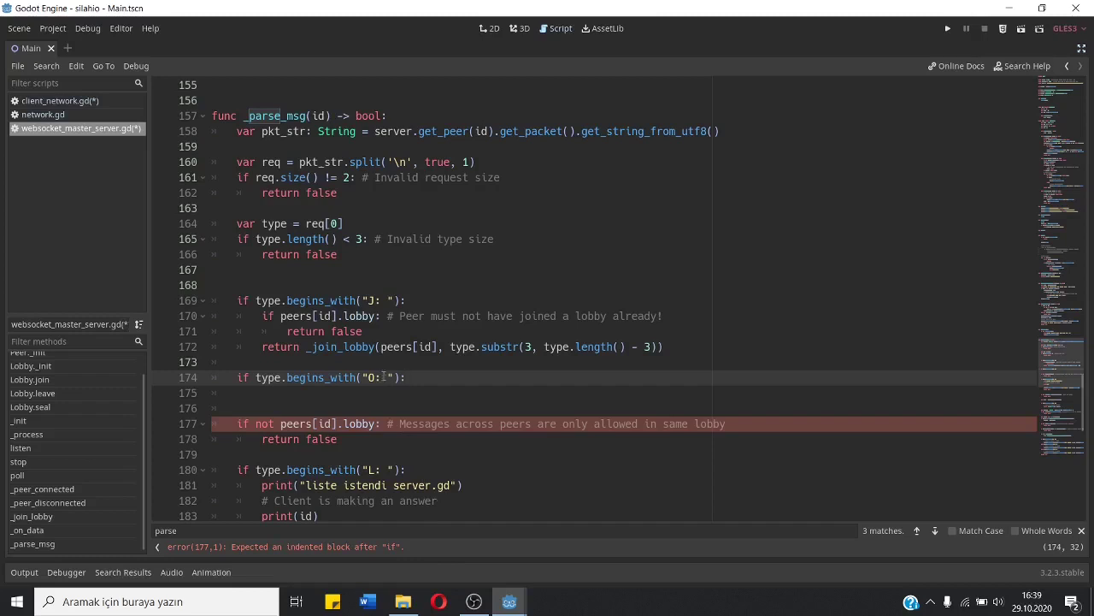
pyautogui.click(377, 377)
pyautogui.press('BackSpace')
pyautogui.write('H')
# Switch to client_network.gd and examine the host-lobby packet contents on line 140
pyautogui.click(57, 102)
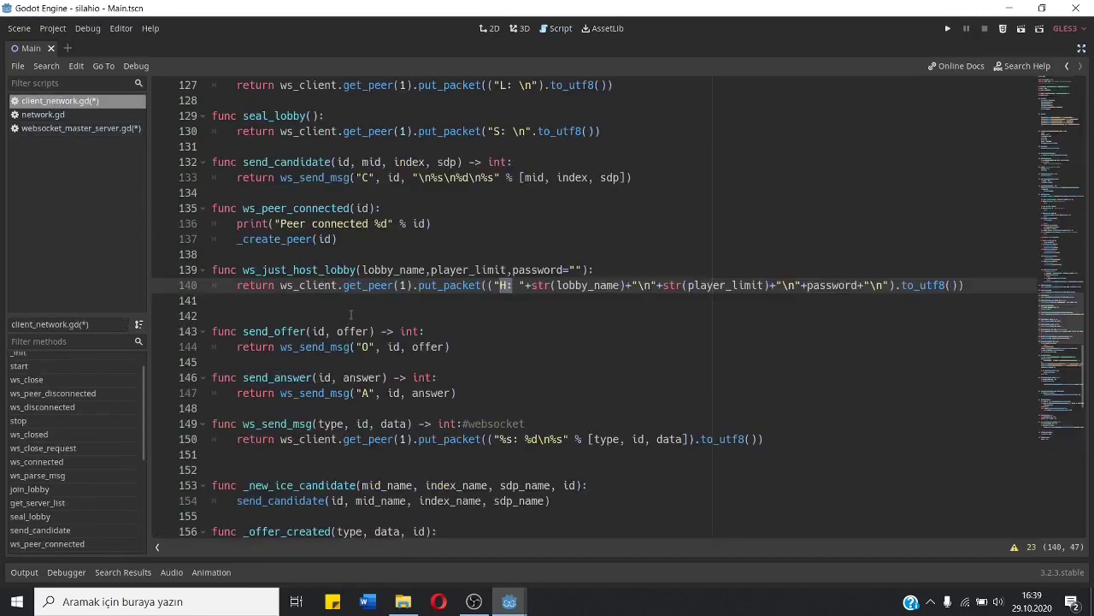
pyautogui.click(581, 295)
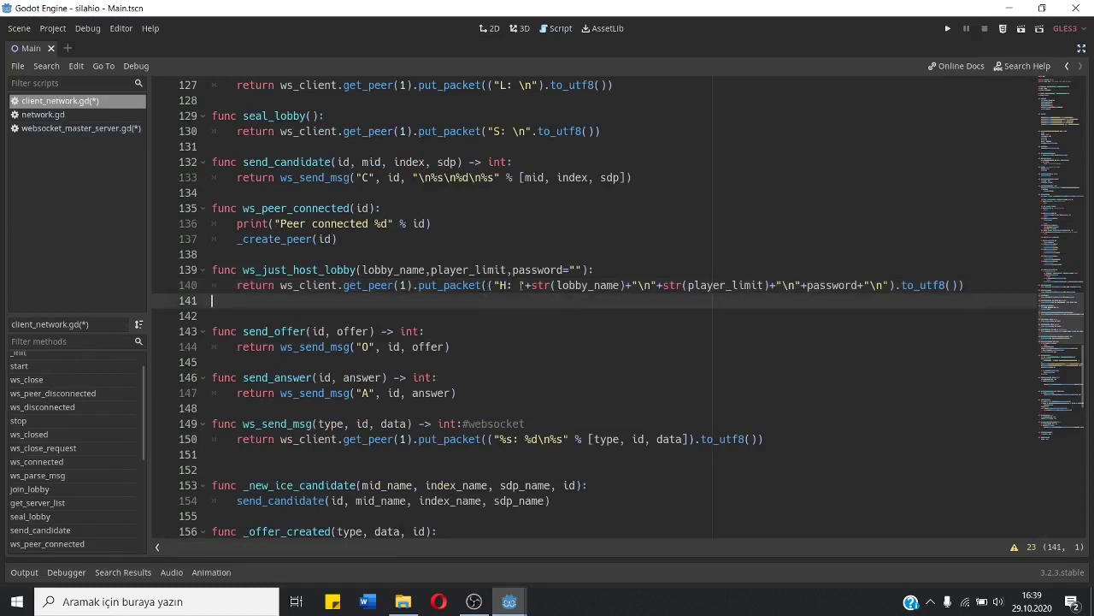
pyautogui.moveTo(488, 285); pyautogui.dragTo(896, 295)
pyautogui.moveTo(482, 285); pyautogui.dragTo(614, 295)
pyautogui.click(614, 295)
pyautogui.click(639, 285)
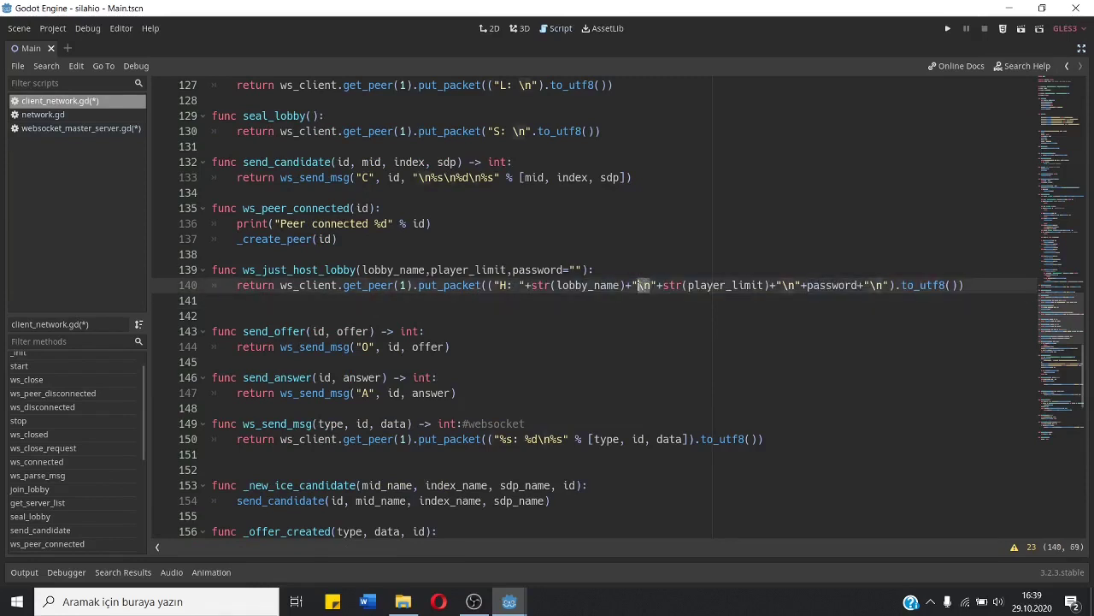
# Inspect the to_utf8() conversion and the "H: " prefix of the packet string
pyautogui.click(904, 285)
pyautogui.moveTo(904, 284); pyautogui.dragTo(959, 285)
pyautogui.click(955, 287)
pyautogui.moveTo(488, 285); pyautogui.dragTo(557, 284)
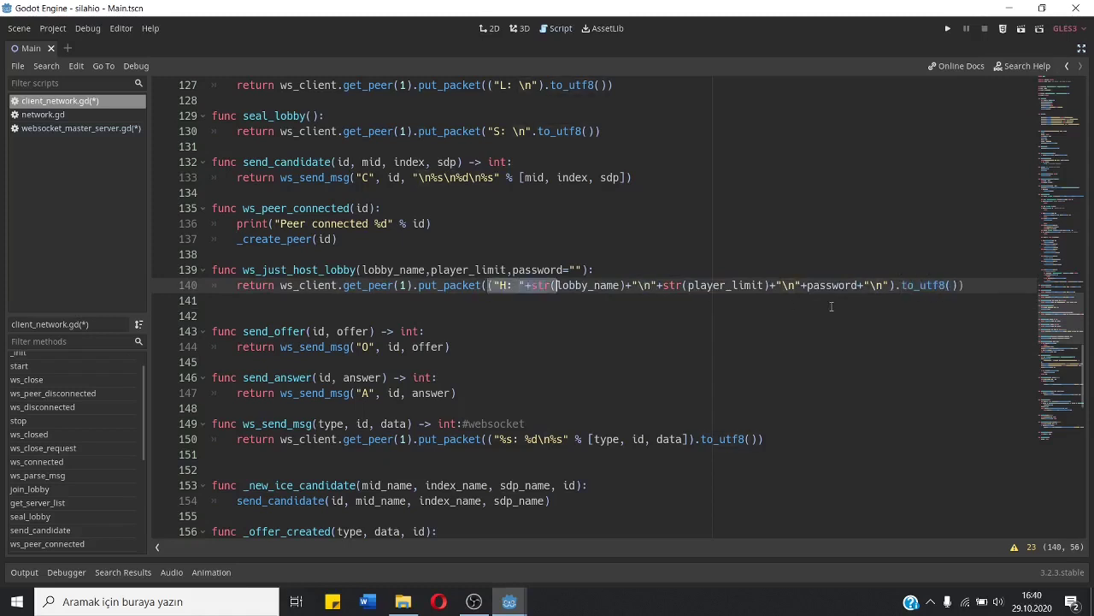
pyautogui.doubleClick(914, 286)
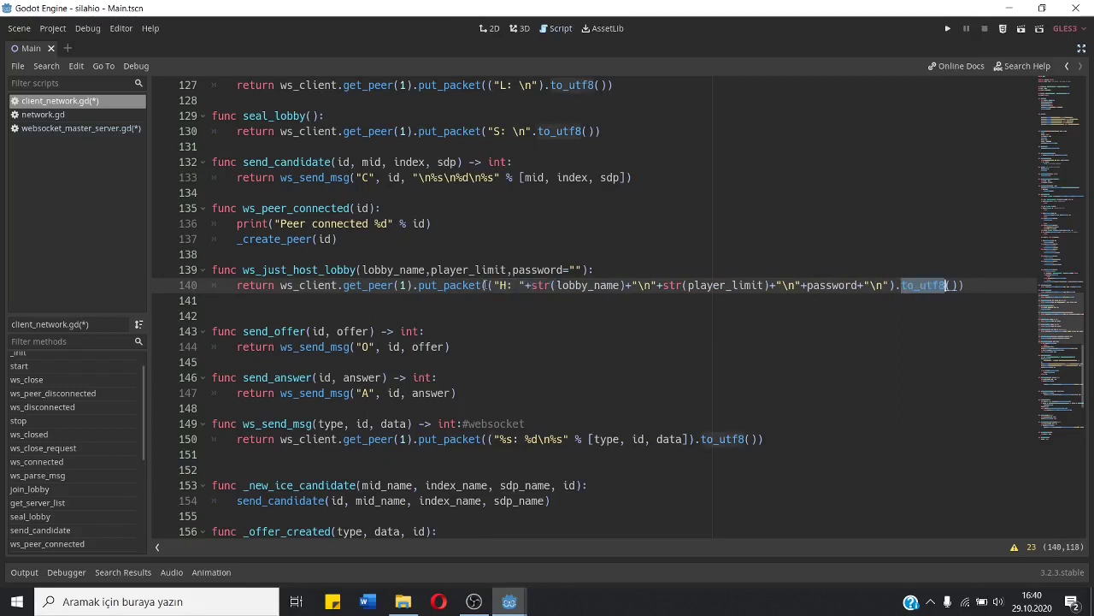
pyautogui.click(487, 285)
pyautogui.moveTo(488, 287); pyautogui.dragTo(897, 288)
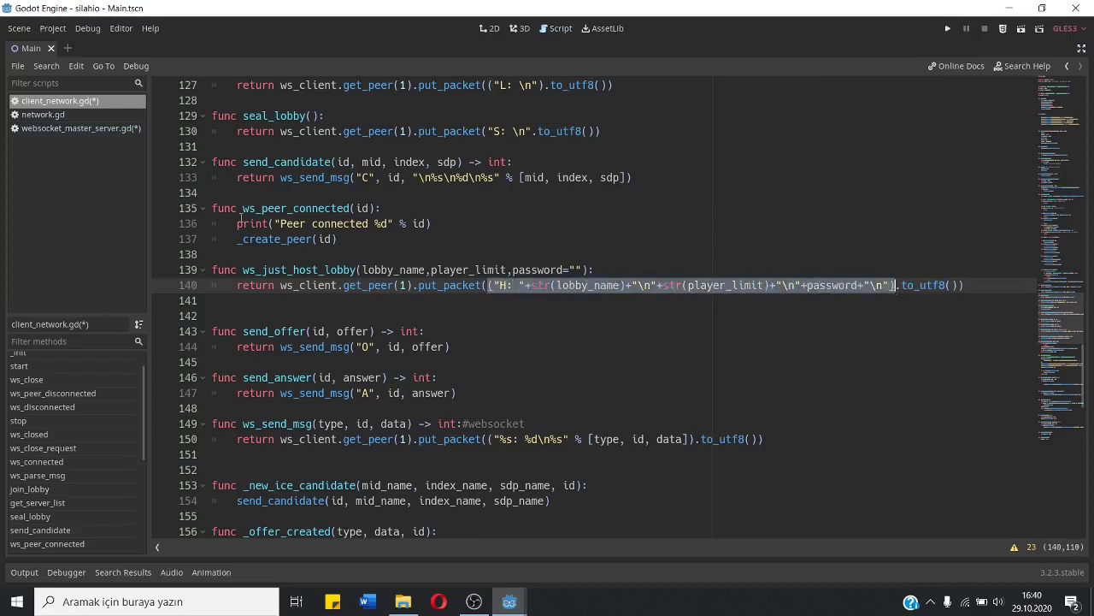
# Save the scripts and return to websocket_master_server.gd
pyautogui.hotkey('ctrl', 's')
pyautogui.click(53, 115)
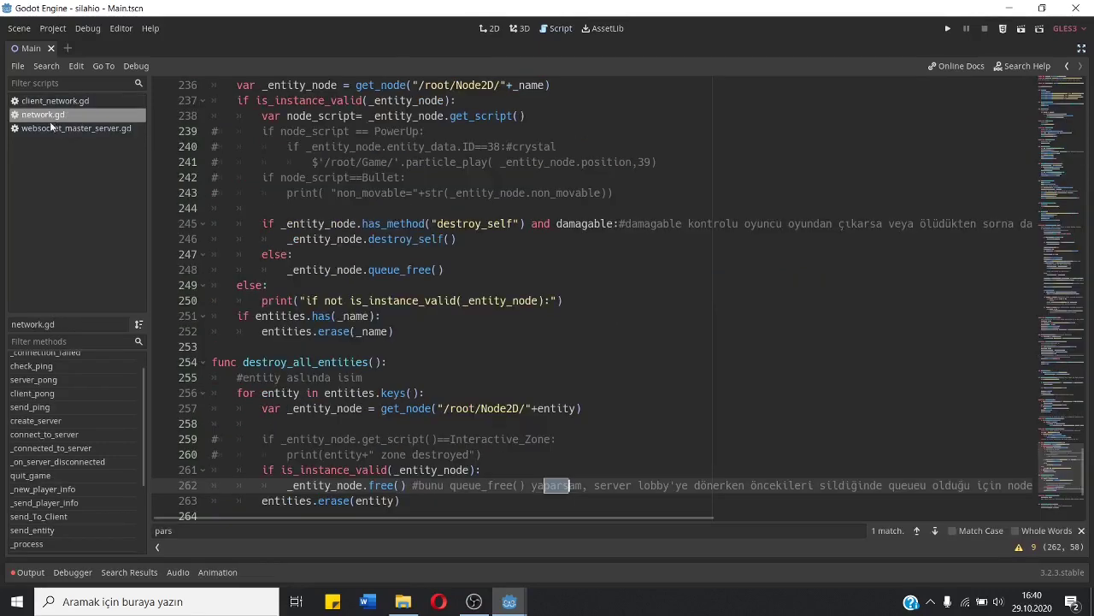
pyautogui.click(60, 129)
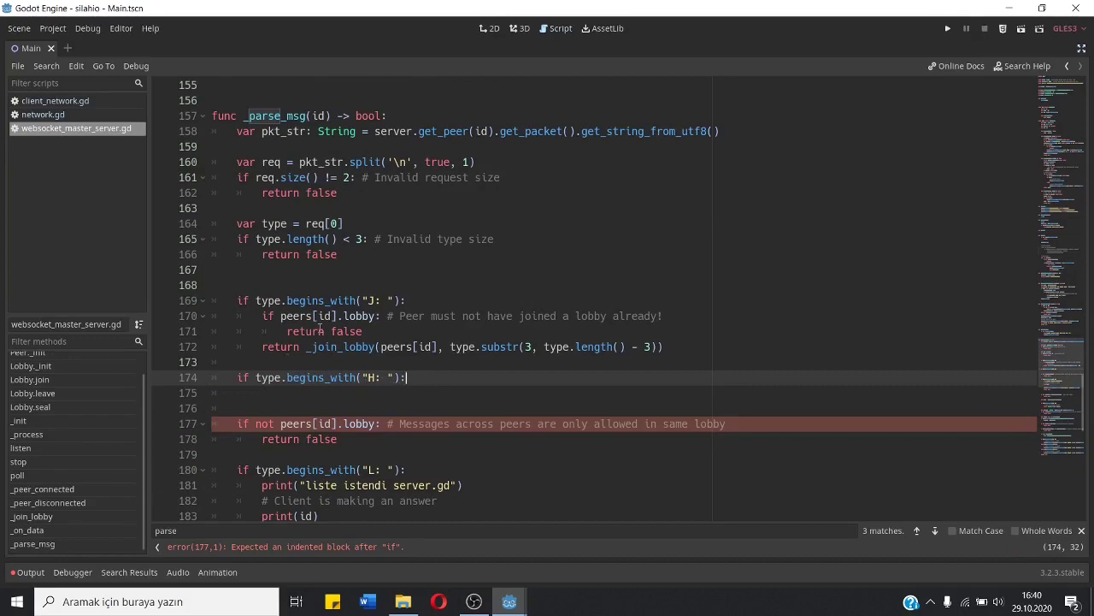
# Examine the pkt_str split line and start a new line after it
pyautogui.doubleClick(285, 131)
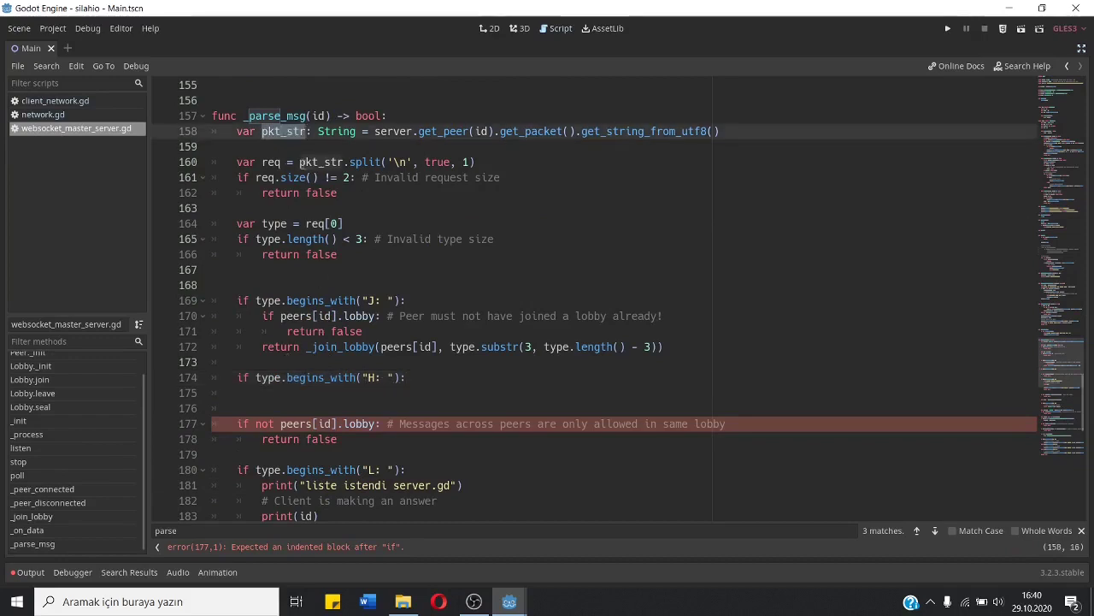
pyautogui.click(400, 162)
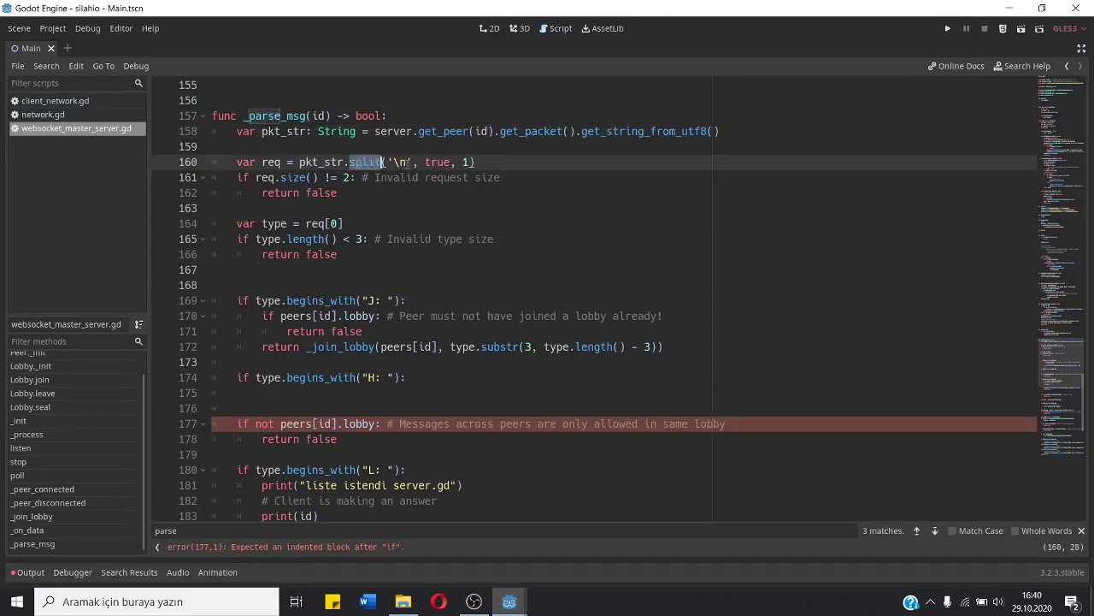
pyautogui.doubleClick(400, 162)
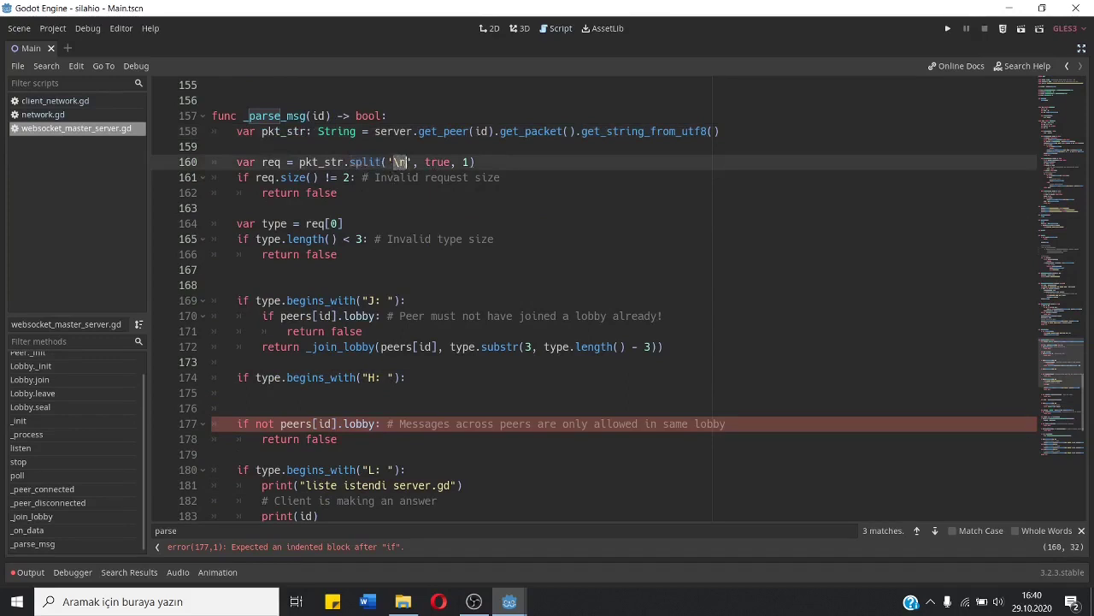
pyautogui.moveTo(293, 161); pyautogui.dragTo(483, 161)
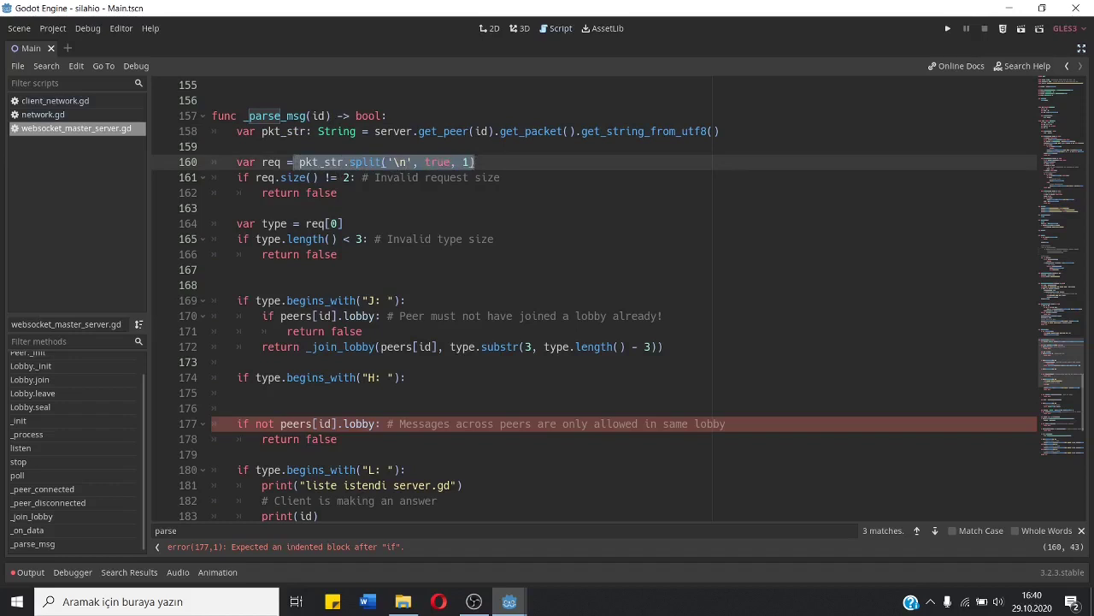
pyautogui.click(423, 161)
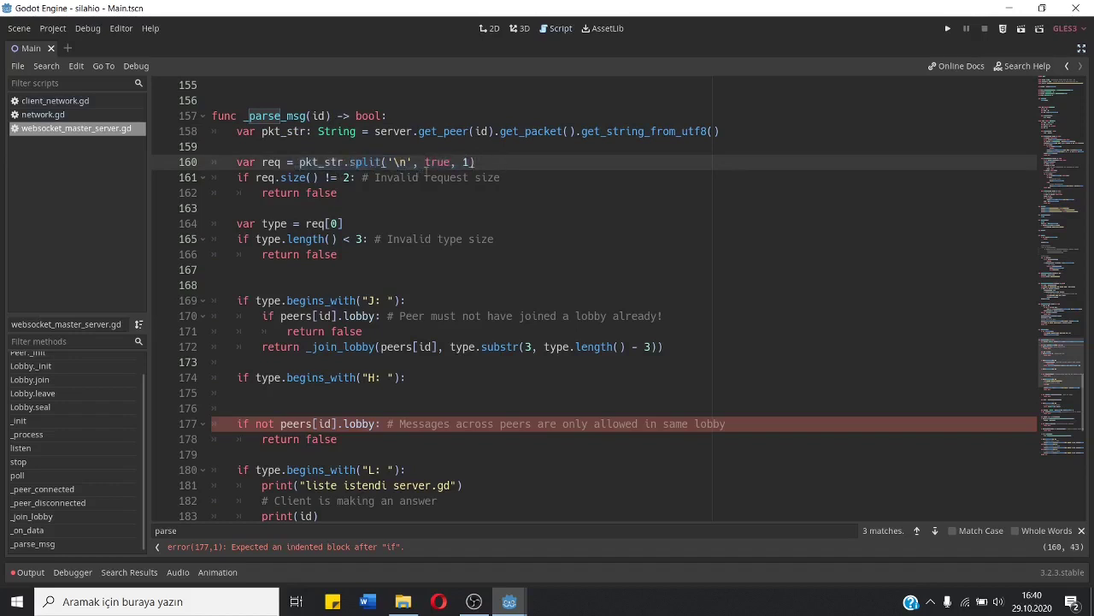
pyautogui.press('Return')
# Type 'pk' on the new line, then search the String documentation for 'split'
pyautogui.write('p')
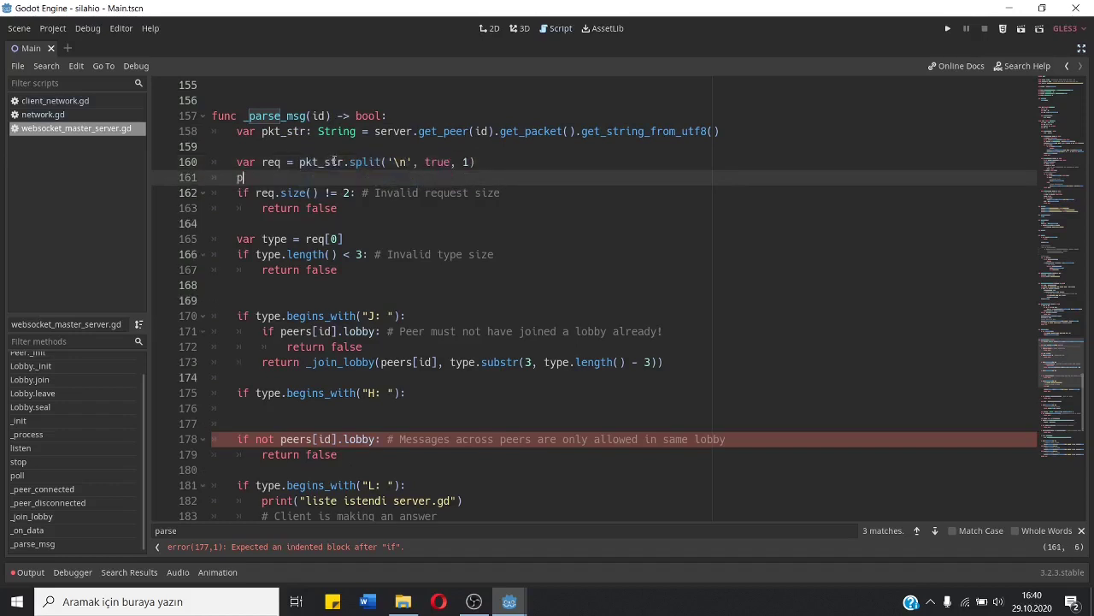
pyautogui.write('k')
pyautogui.hotkey('alt', 'Tab')
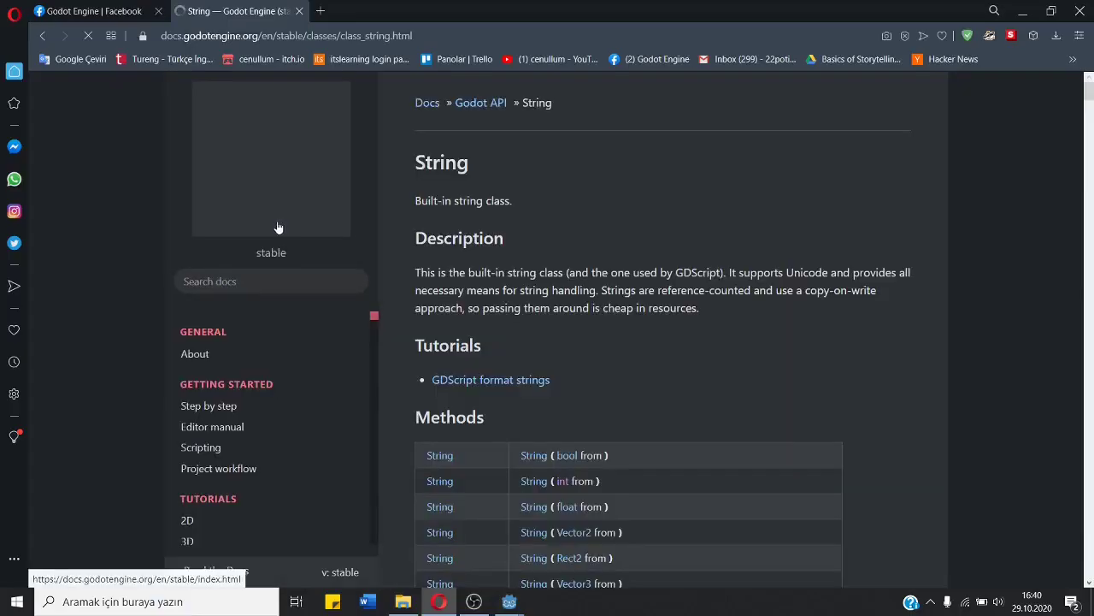
pyautogui.scroll(-6, 454, 325)
pyautogui.scroll(-1, 453, 323)
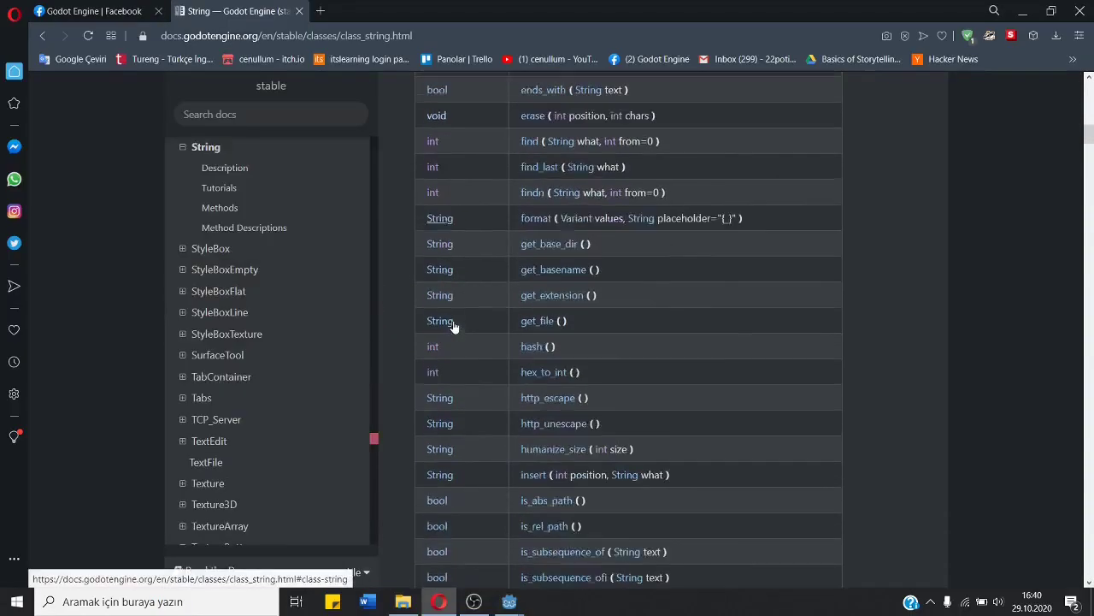
pyautogui.scroll(-3, 453, 323)
pyautogui.scroll(-3, 453, 324)
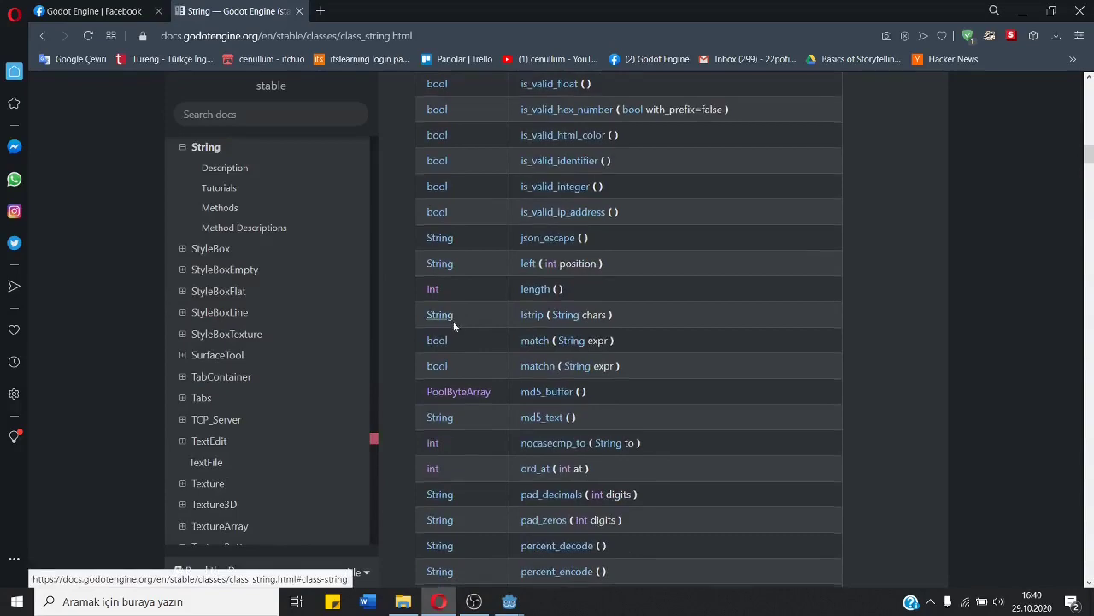
pyautogui.scroll(-1, 457, 320)
pyautogui.scroll(-5, 494, 294)
pyautogui.hotkey('ctrl', 'f')
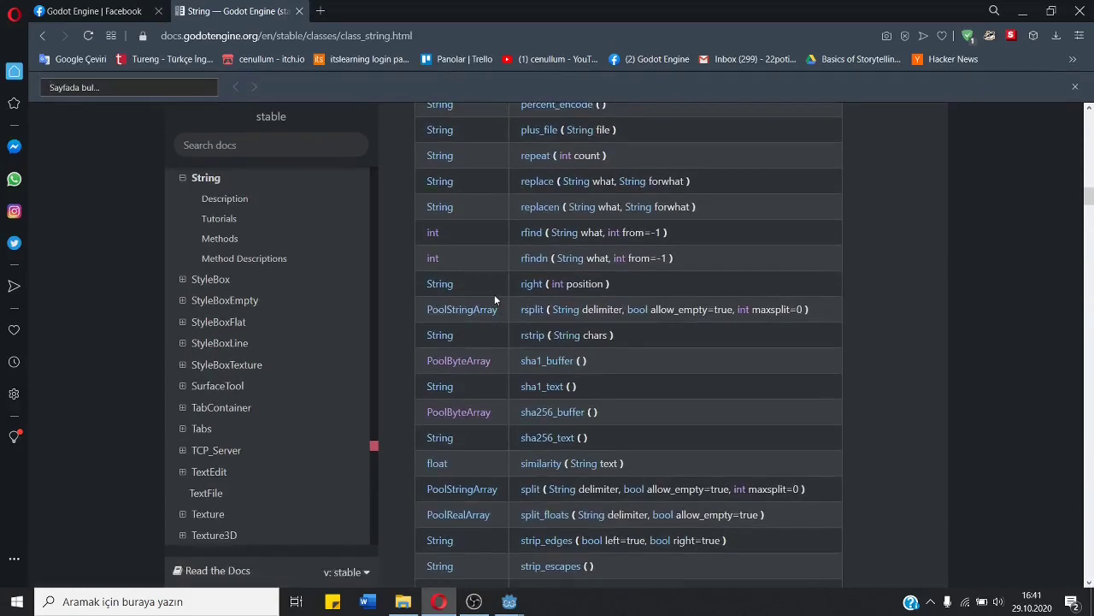
pyautogui.write('split')
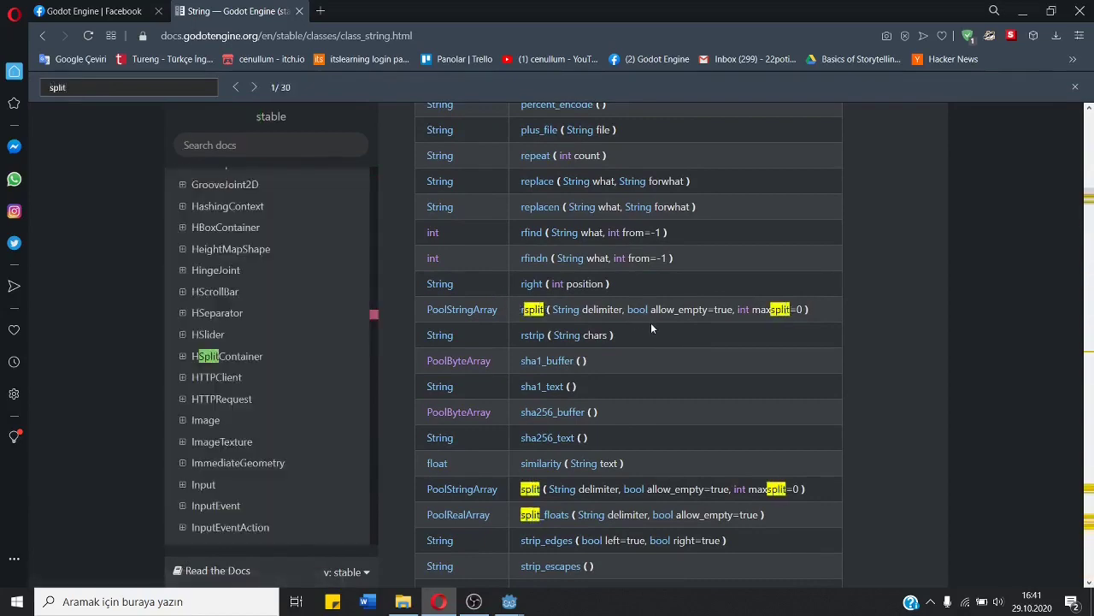
pyautogui.scroll(-3, 650, 325)
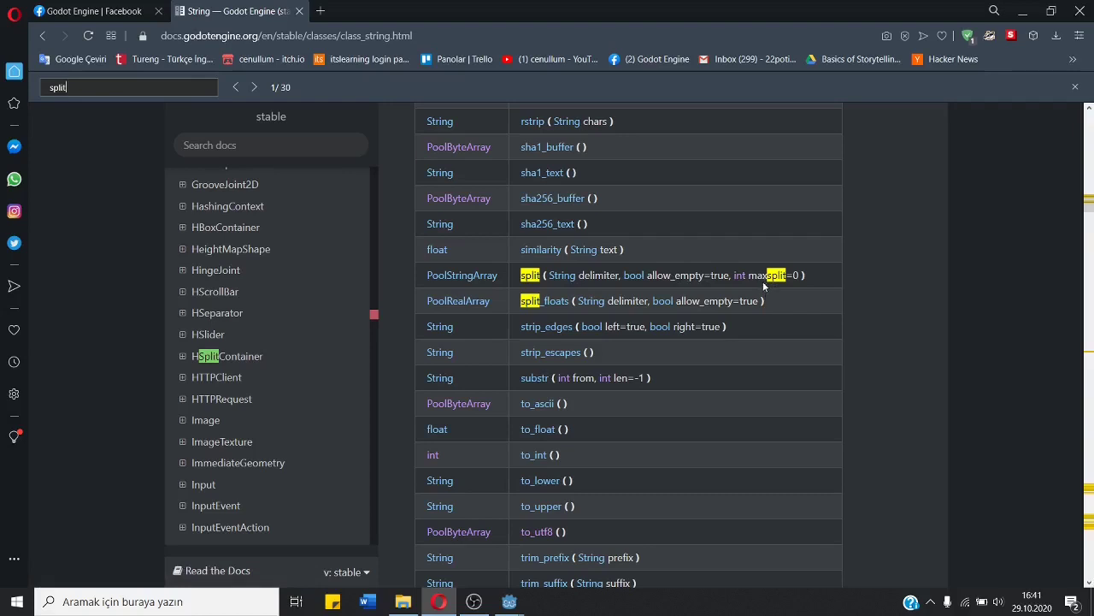
# Read the split method's description, maxsplit example with output Two,Three,Four, and allow_empty parameter
pyautogui.click(531, 274)
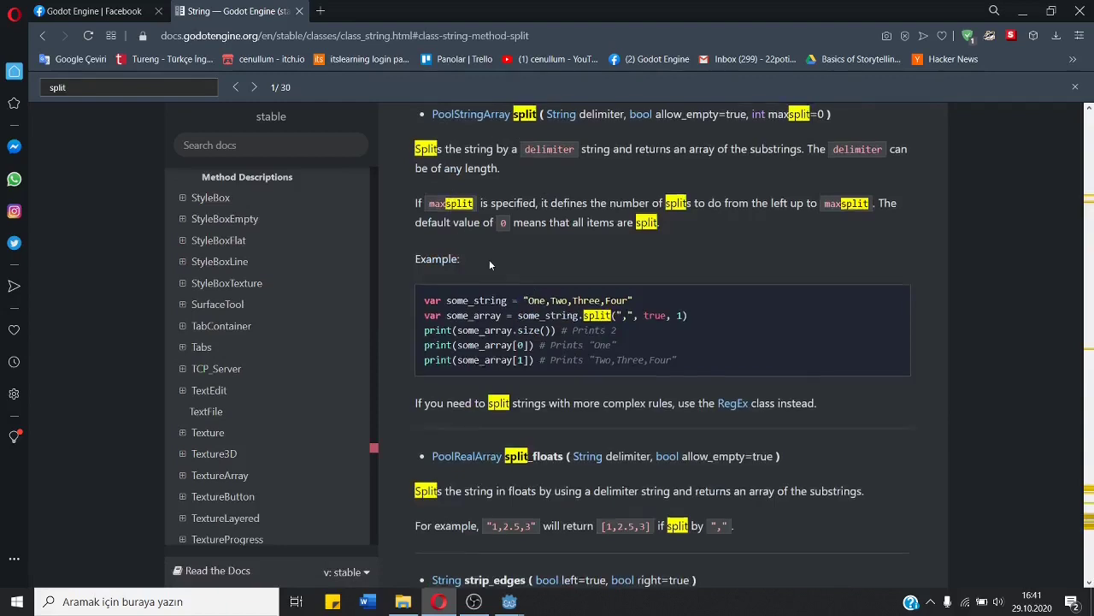
pyautogui.scroll(1, 489, 259)
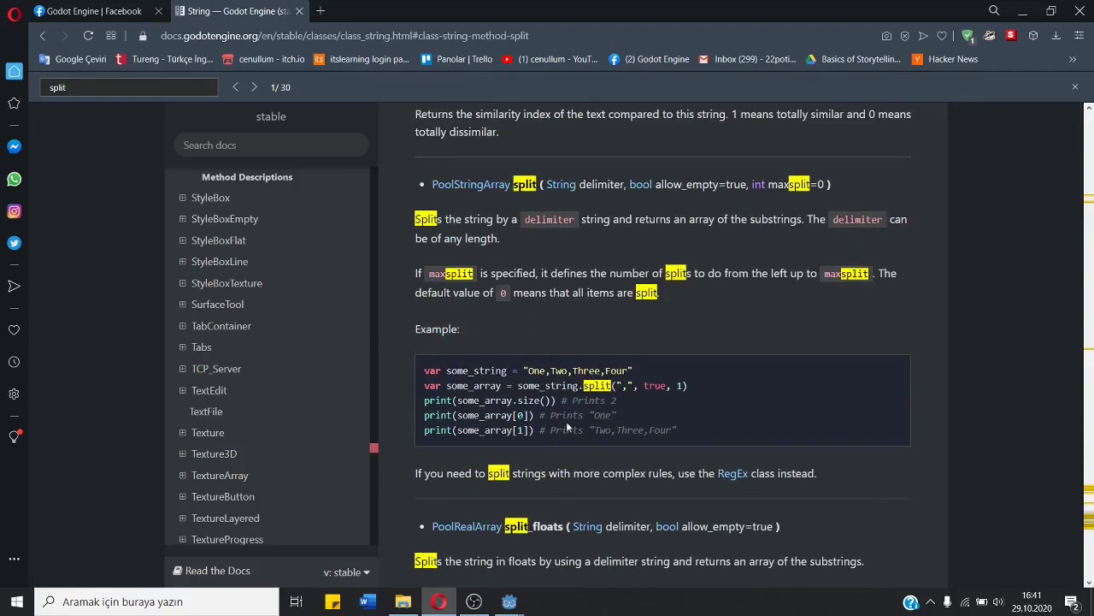
pyautogui.doubleClick(680, 385)
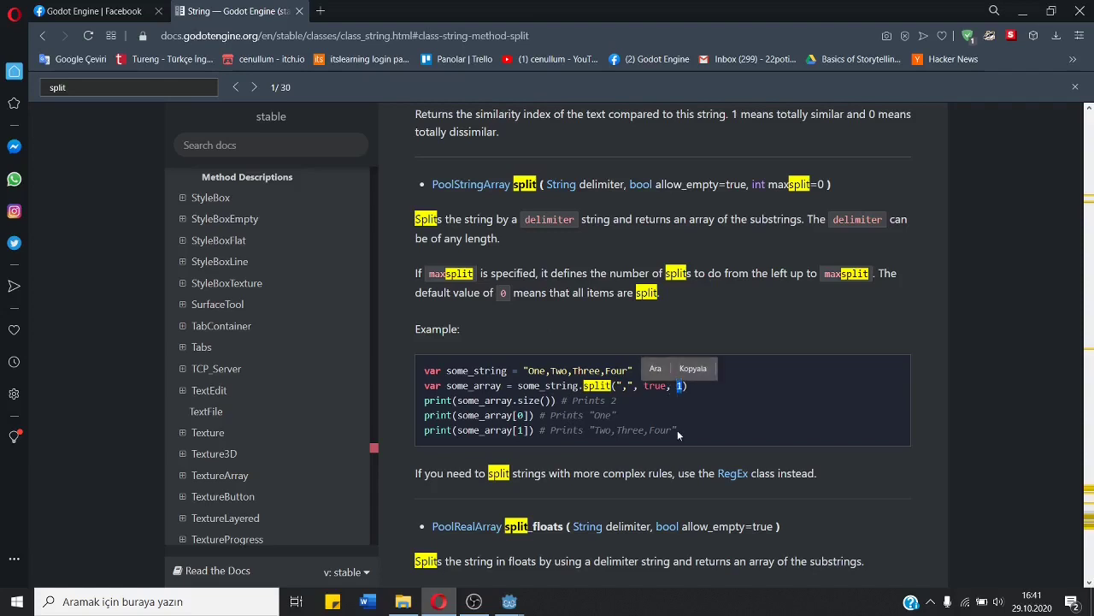
pyautogui.click(681, 387)
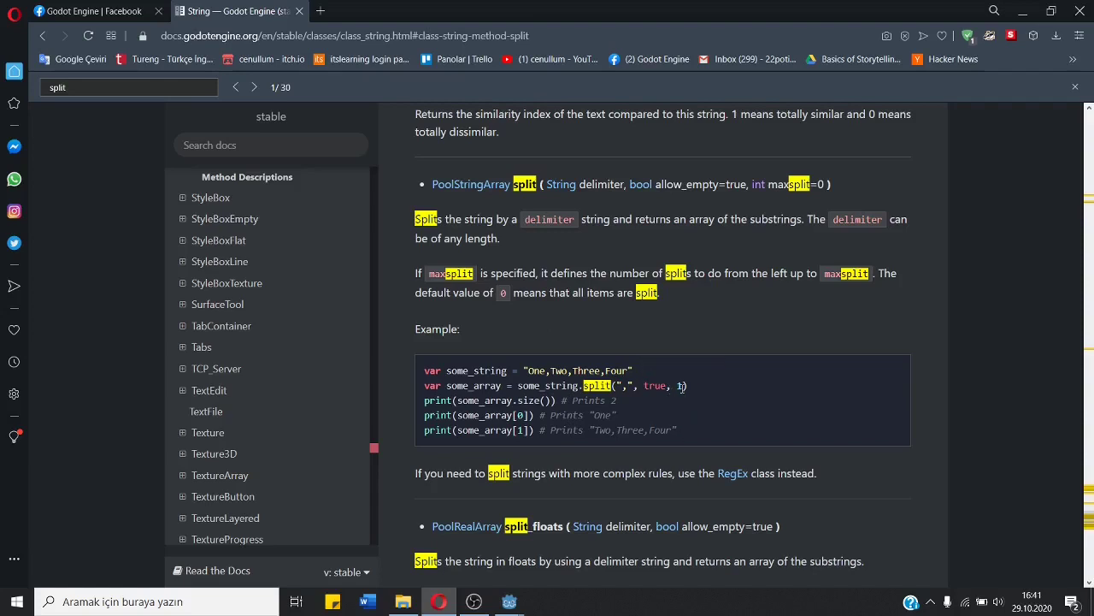
pyautogui.doubleClick(681, 386)
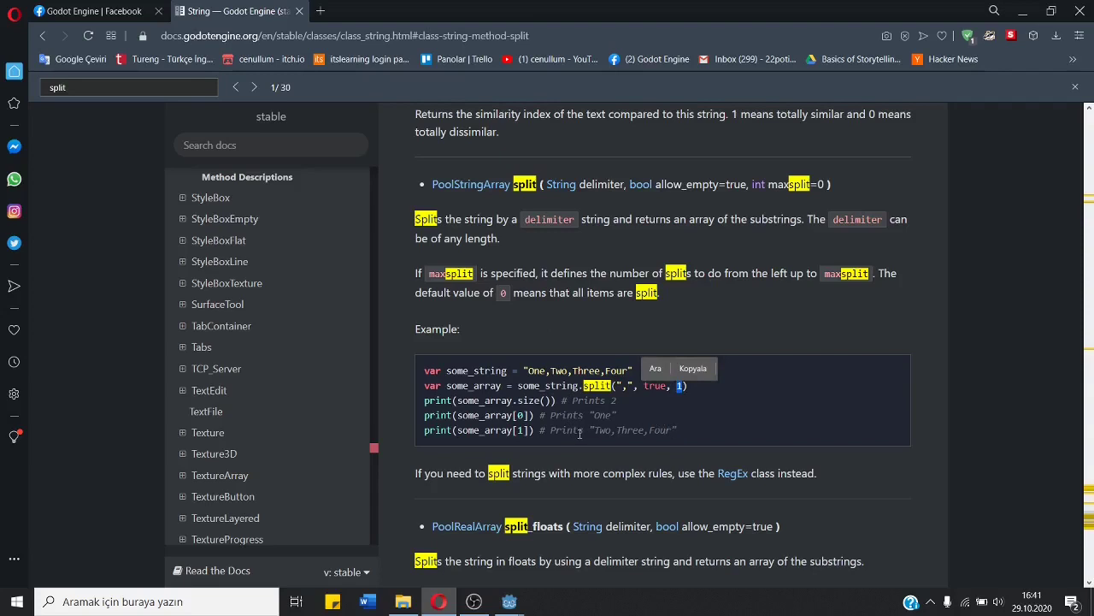
pyautogui.moveTo(590, 430); pyautogui.dragTo(657, 430)
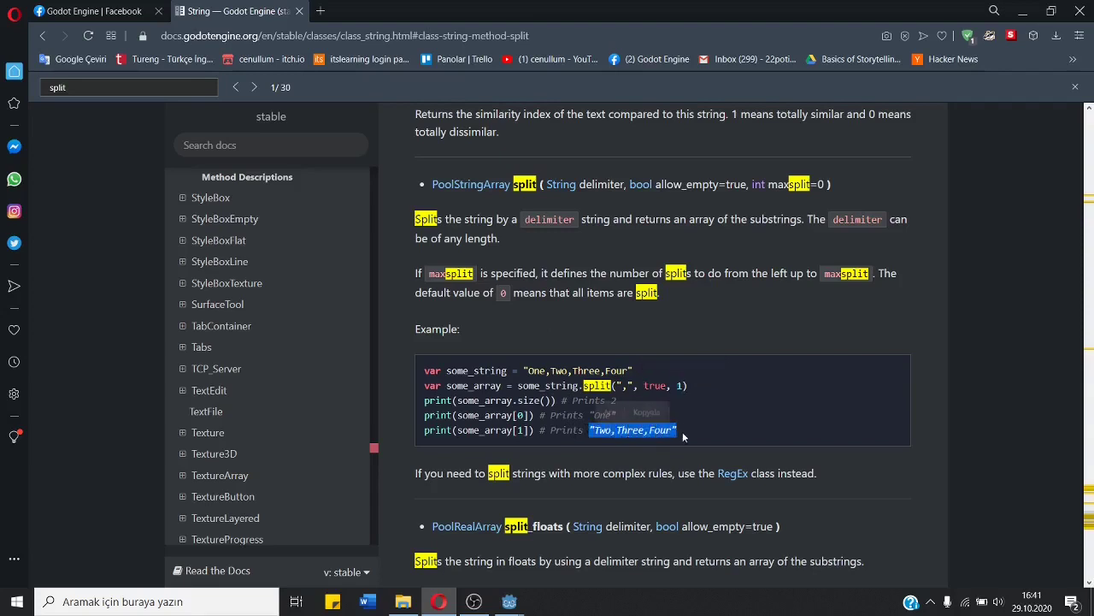
pyautogui.click(563, 414)
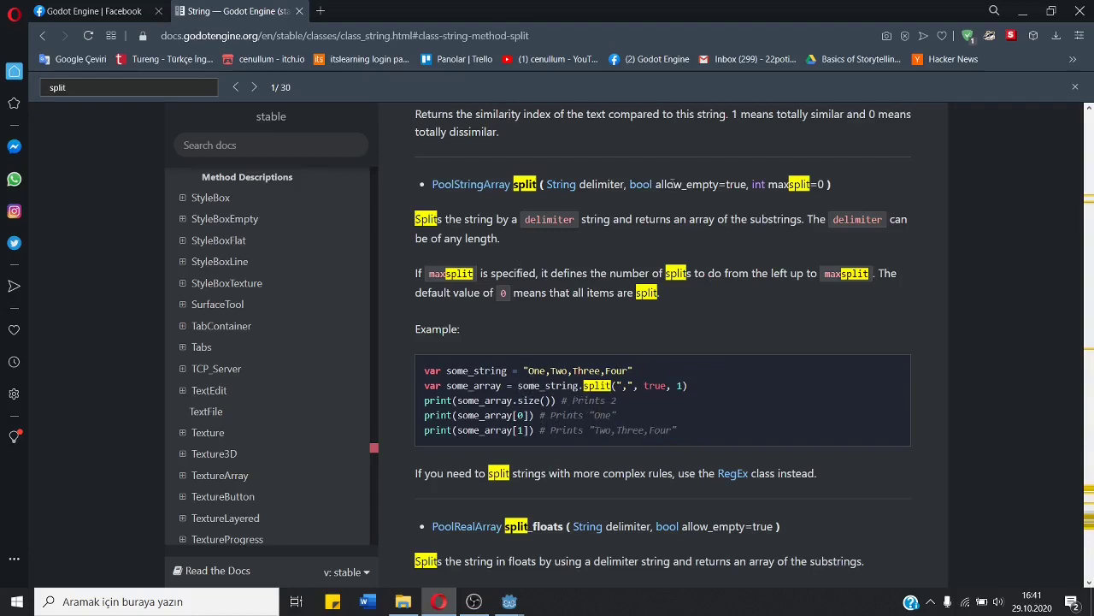
pyautogui.doubleClick(684, 184)
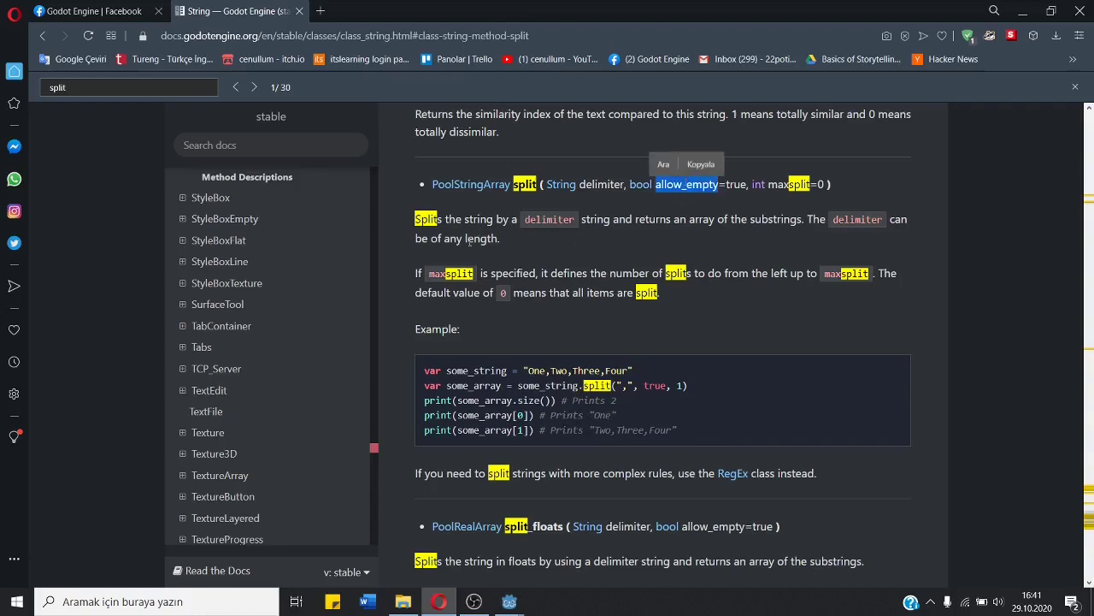
pyautogui.scroll(-3, 469, 242)
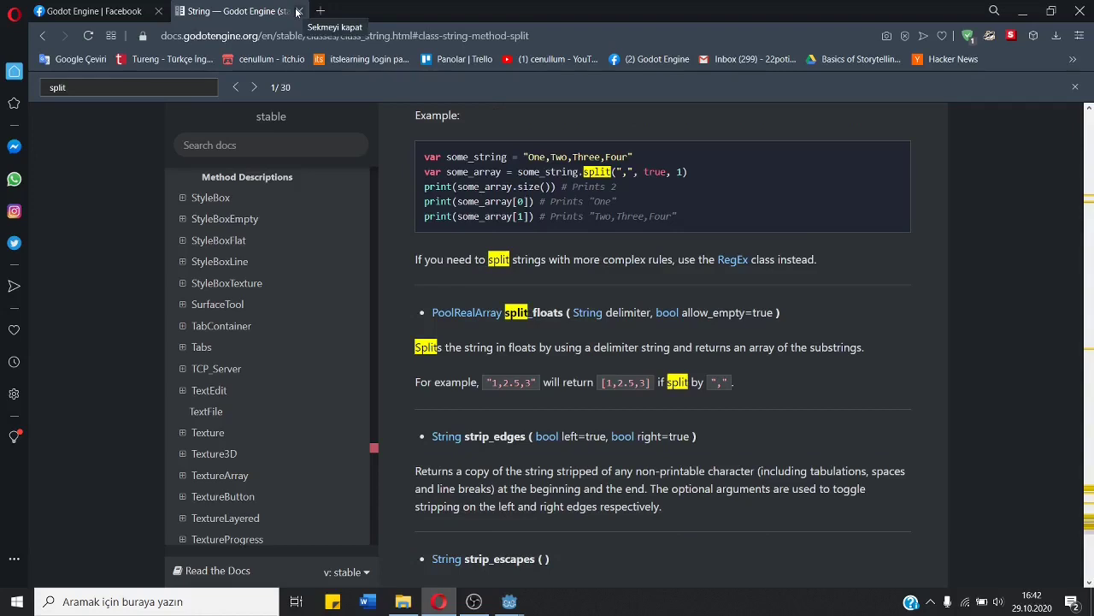
pyautogui.moveTo(699, 172); pyautogui.dragTo(519, 174)
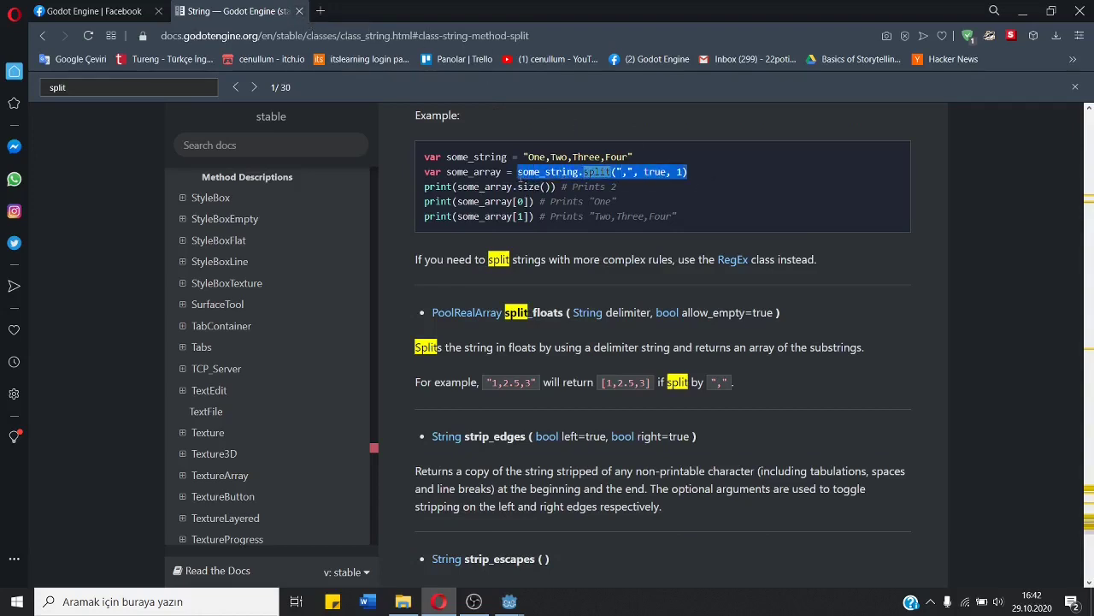
pyautogui.scroll(1, 537, 236)
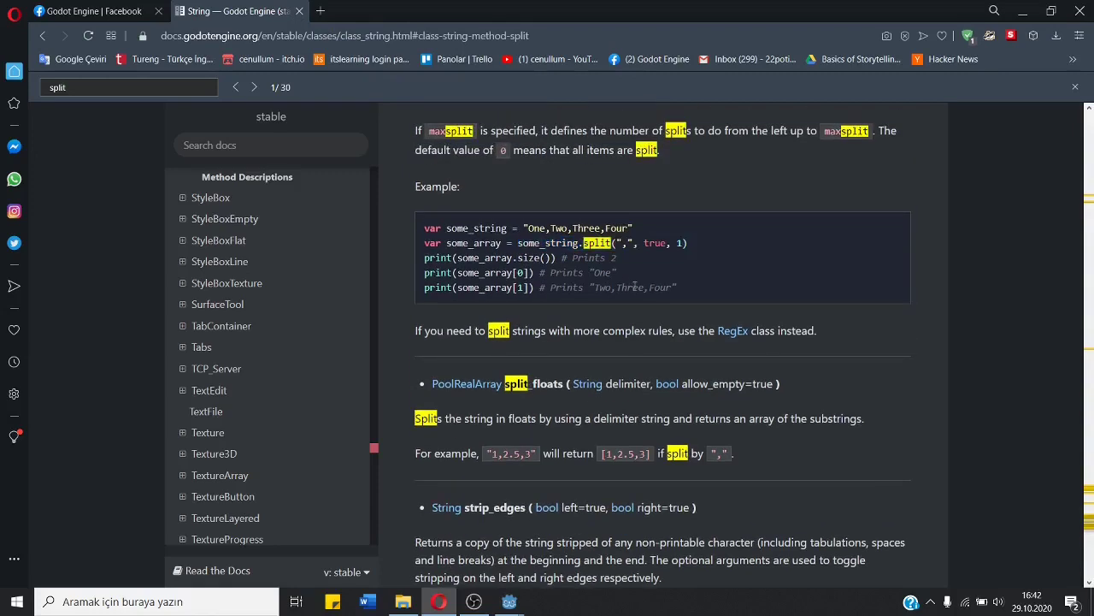
# Close the String docs and Facebook tabs and return to the Godot script editor
pyautogui.click(300, 16)
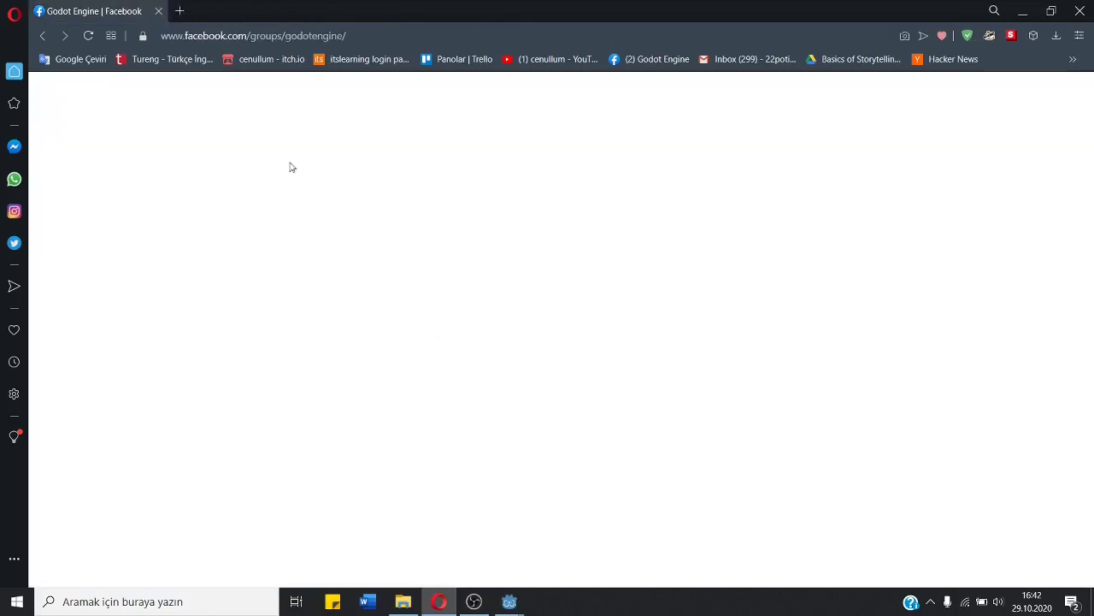
pyautogui.hotkey('ctrl', 'w')
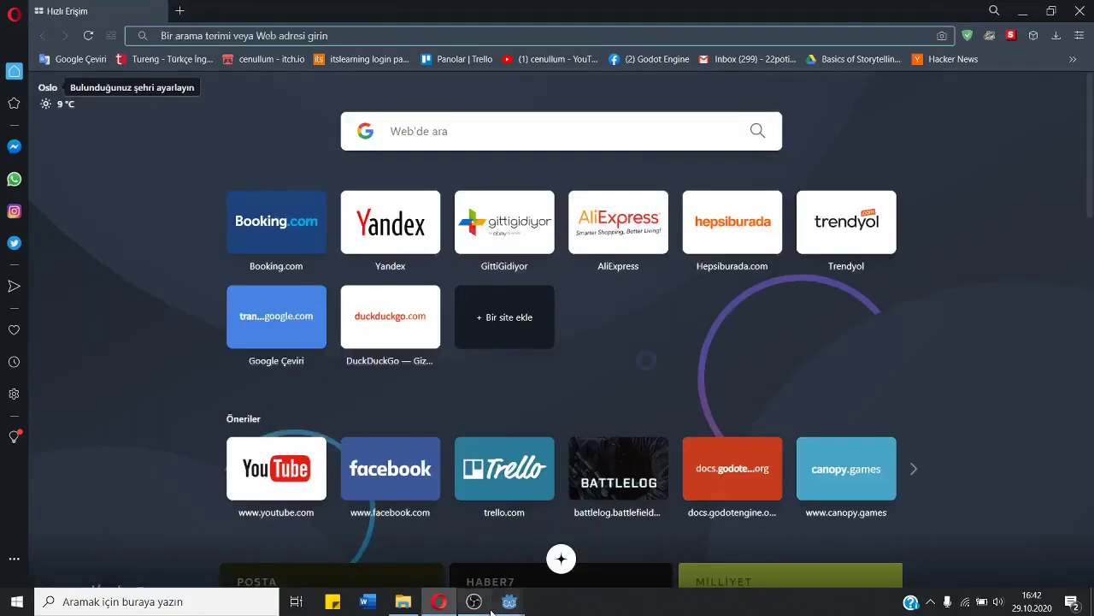
pyautogui.moveTo(510, 601)
pyautogui.click(537, 564)
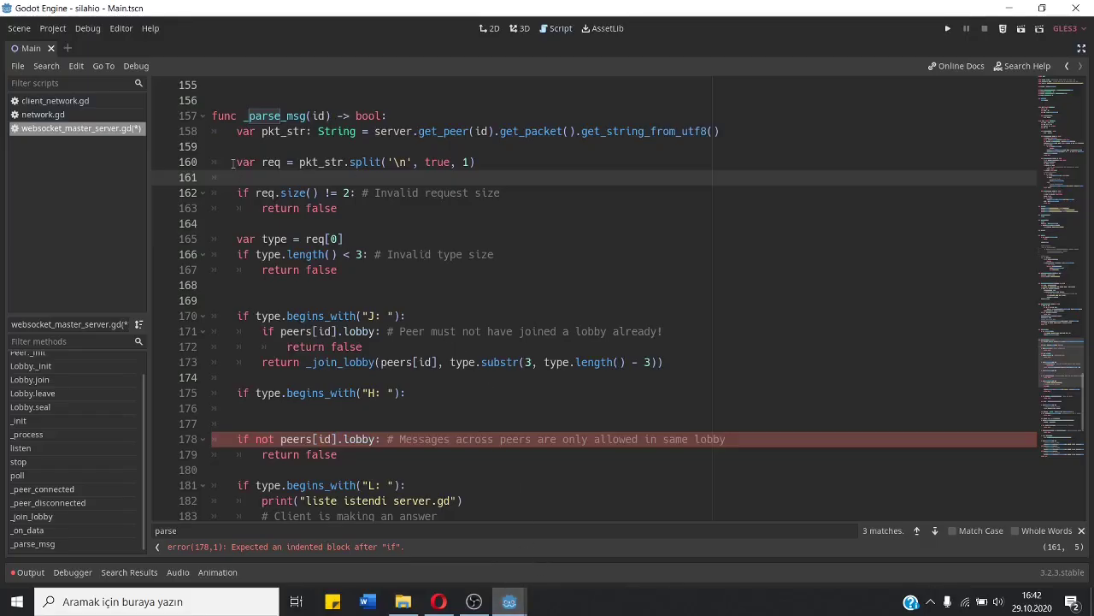
# Cut the if type.begins_with("H: "): line from line 175
pyautogui.moveTo(232, 162); pyautogui.dragTo(477, 163)
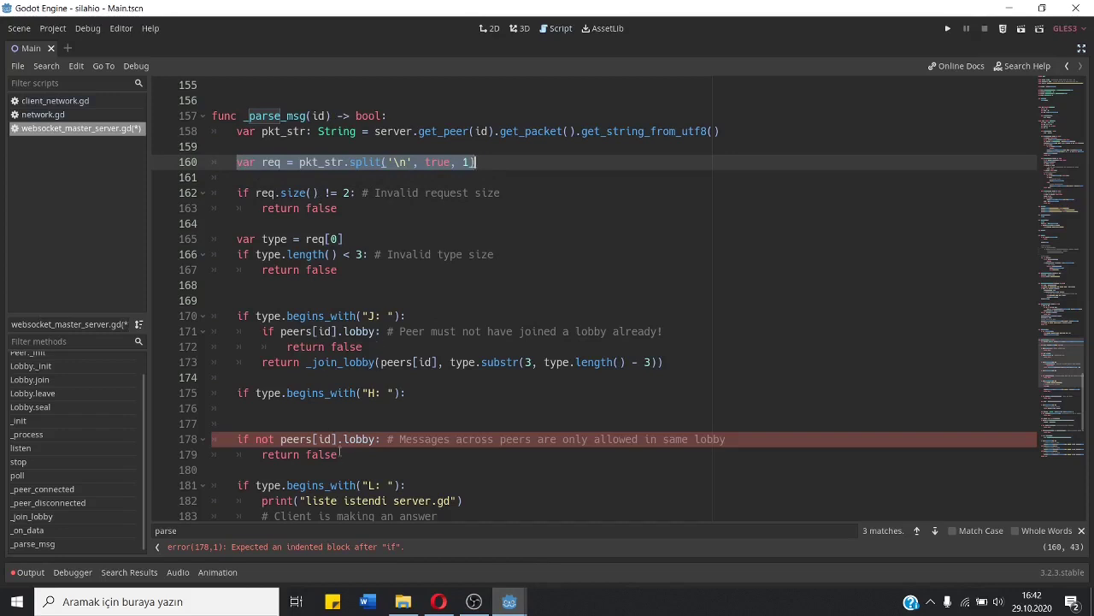
pyautogui.scroll(-1, 331, 426)
pyautogui.moveTo(406, 347); pyautogui.dragTo(229, 345)
pyautogui.hotkey('ctrl', 'c')
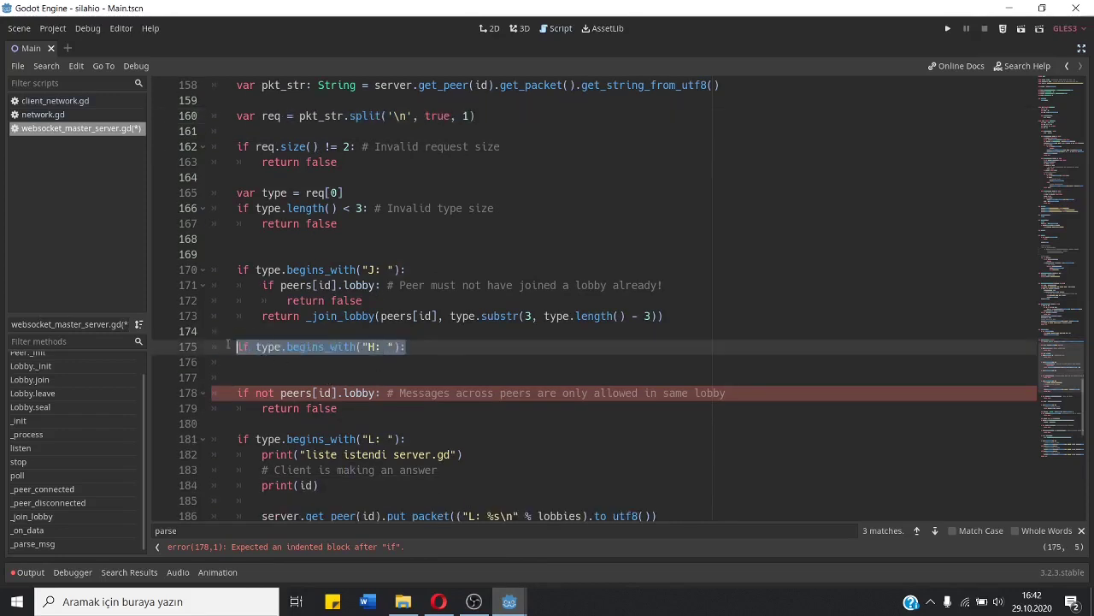
pyautogui.press('BackSpace')
# Paste the H: check directly below the pkt_str line, above the req split line
pyautogui.scroll(2, 239, 256)
pyautogui.click(266, 195)
pyautogui.press('Return')
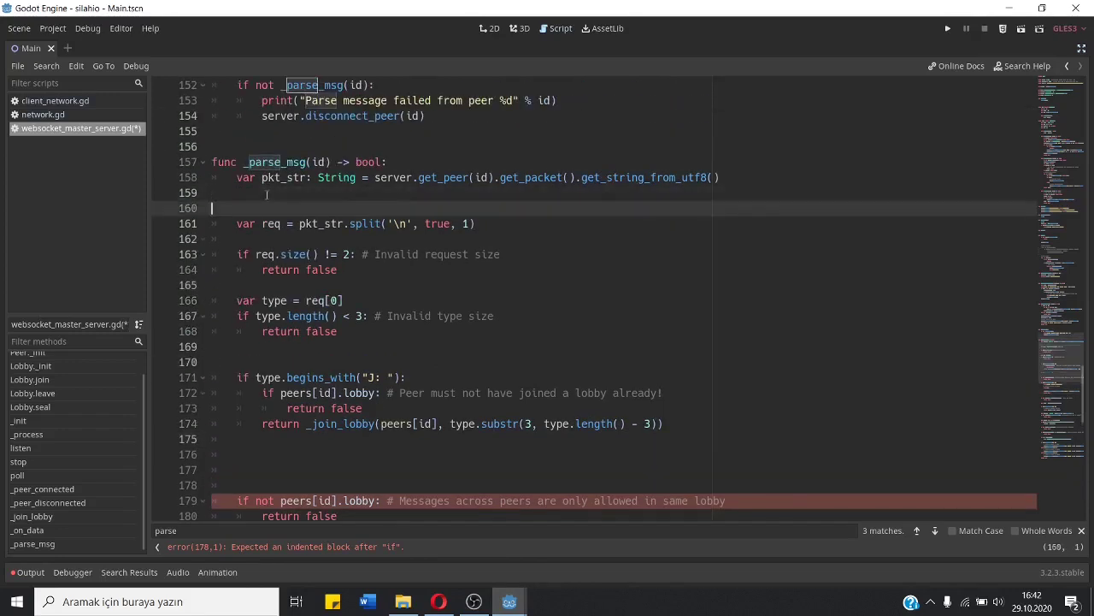
pyautogui.press('Return')
pyautogui.press('Return')
pyautogui.click(267, 205)
pyautogui.press('BackSpace')
pyautogui.press('Tab')
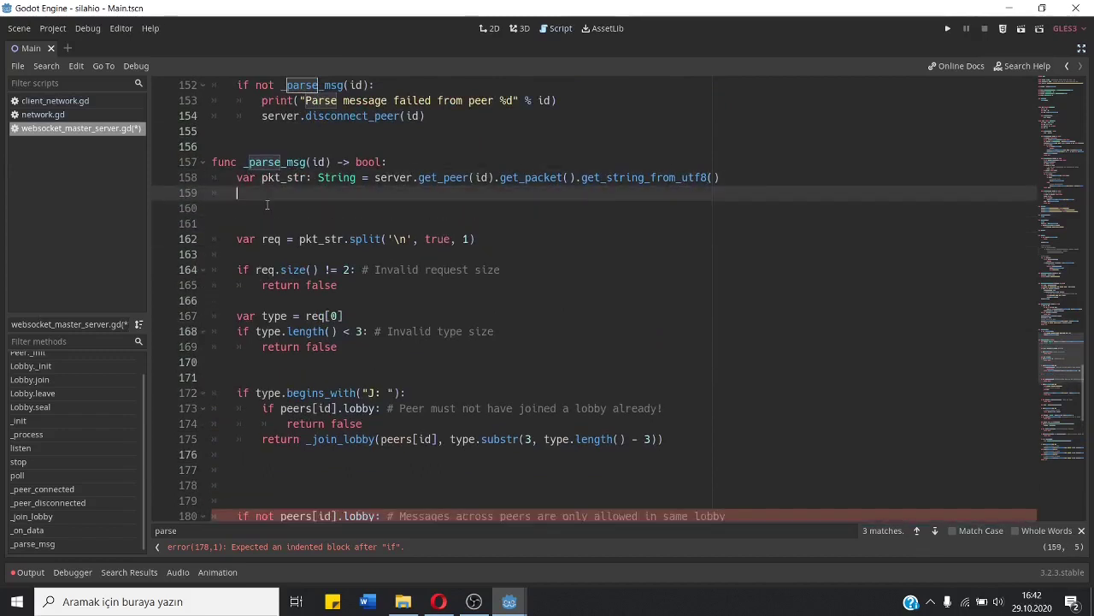
pyautogui.press('Return')
pyautogui.hotkey('ctrl', 'v')
pyautogui.click(240, 233)
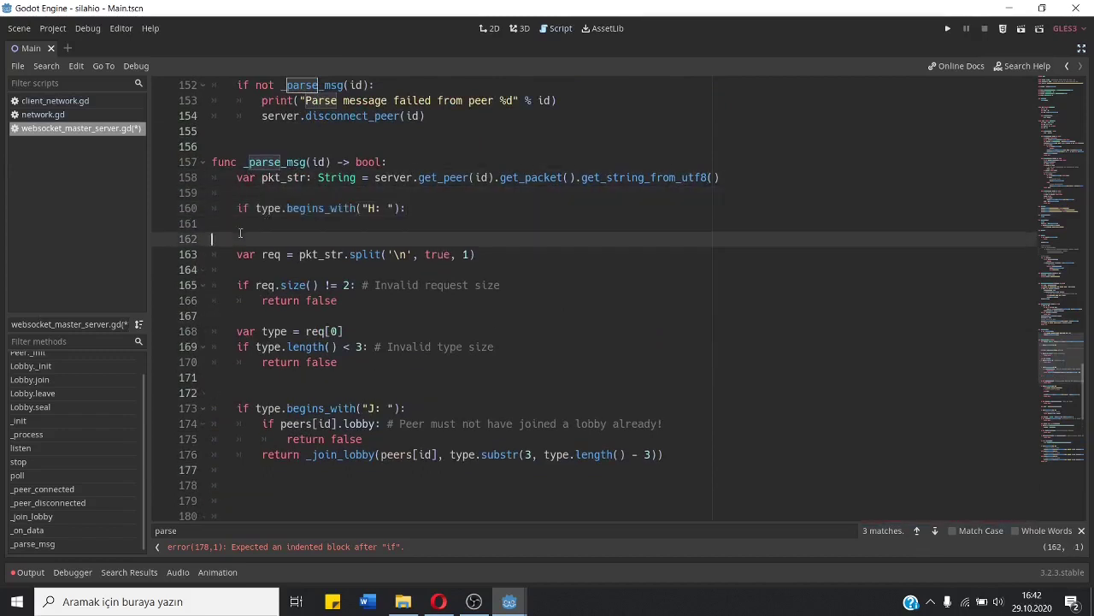
pyautogui.press('BackSpace')
pyautogui.press('BackSpace')
pyautogui.press('Return')
pyautogui.press('Return')
pyautogui.press('Return')
pyautogui.moveTo(237, 269); pyautogui.dragTo(476, 269)
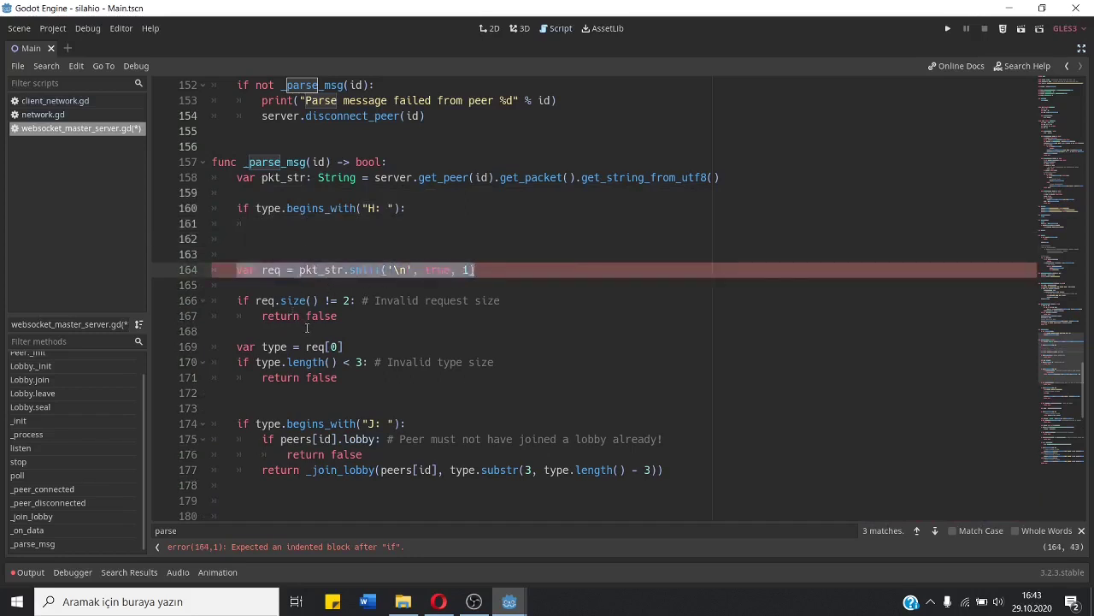
pyautogui.scroll(-3, 402, 306)
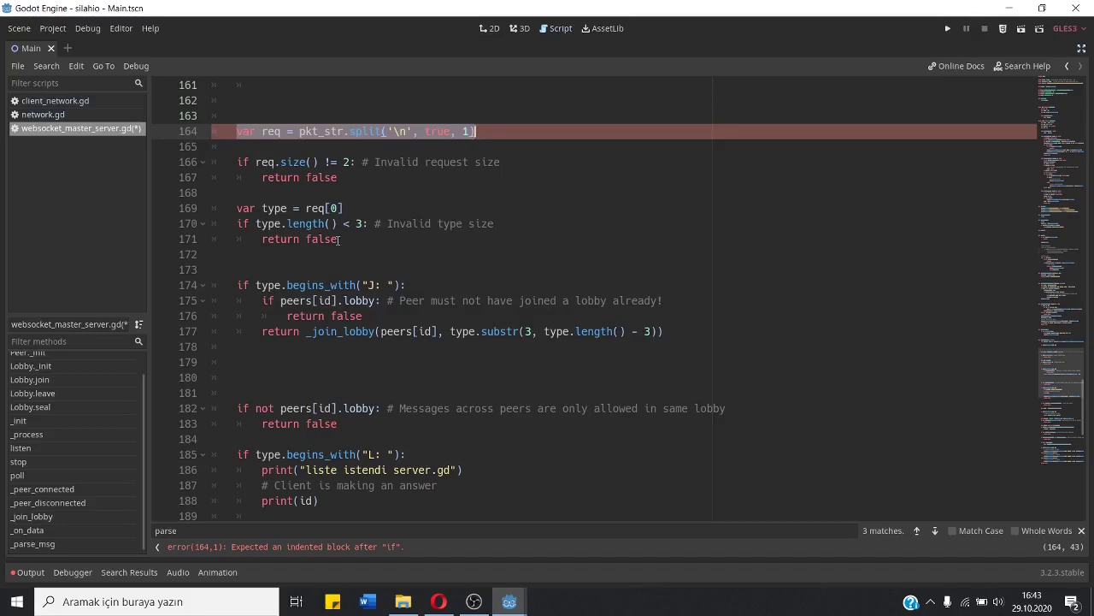
pyautogui.scroll(-1, 339, 240)
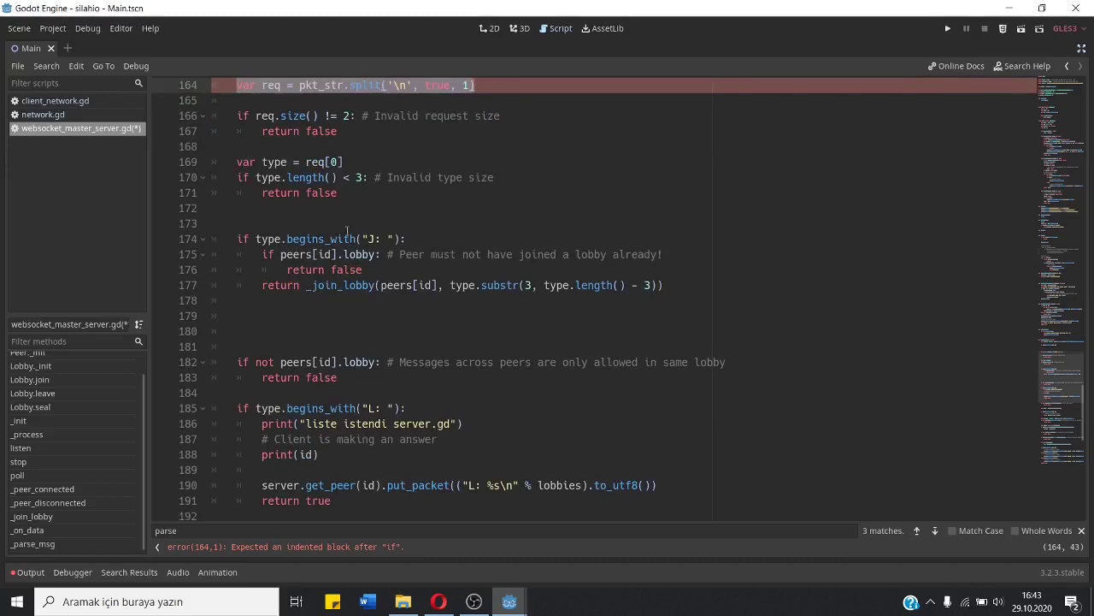
pyautogui.scroll(1, 346, 232)
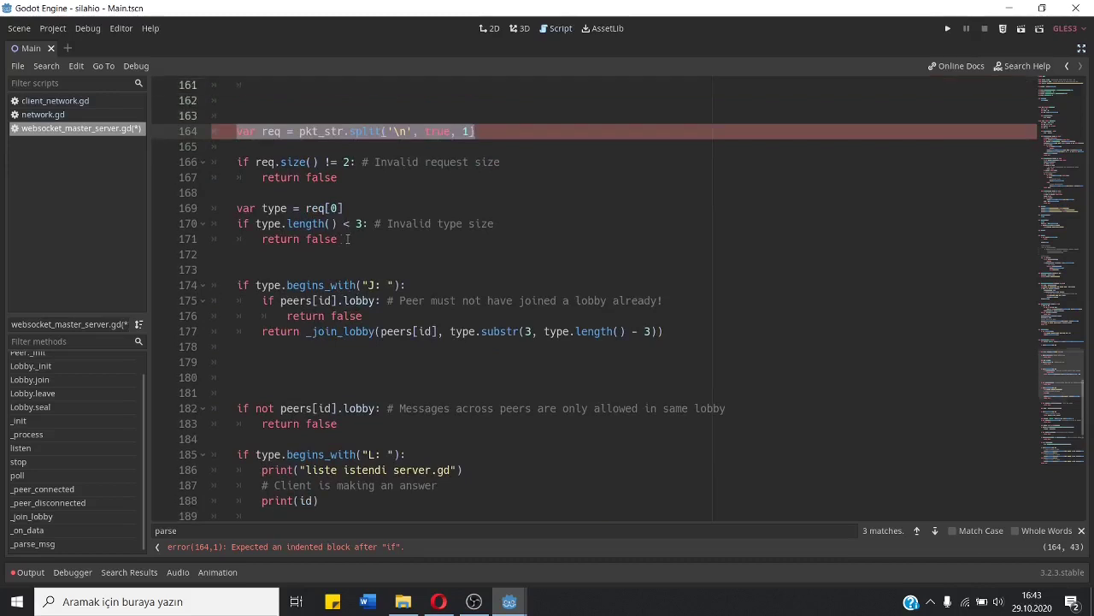
pyautogui.moveTo(347, 239); pyautogui.dragTo(213, 223)
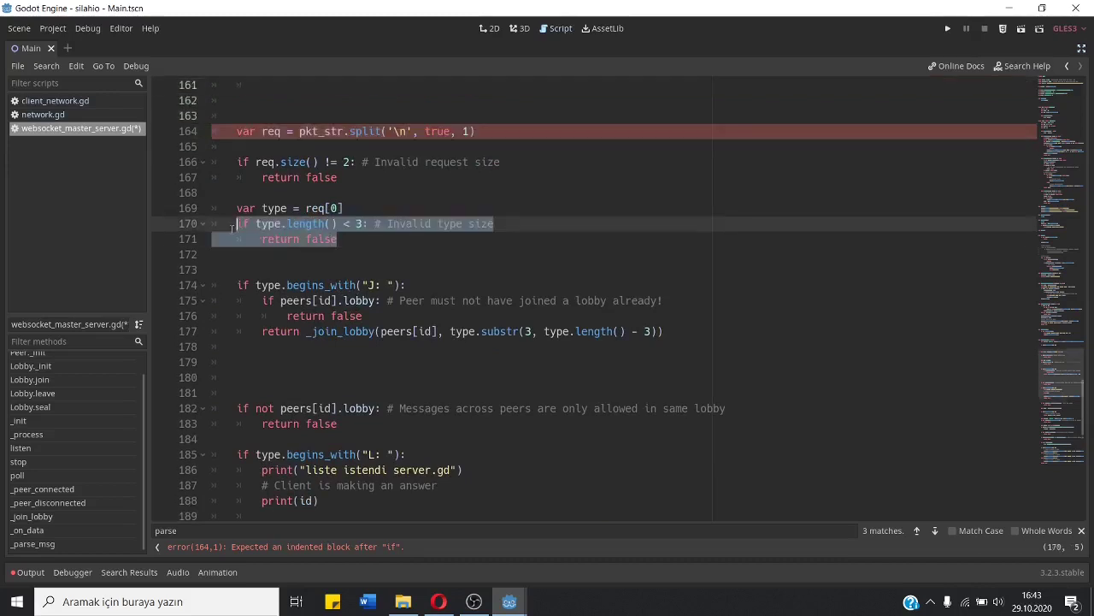
pyautogui.doubleClick(369, 284)
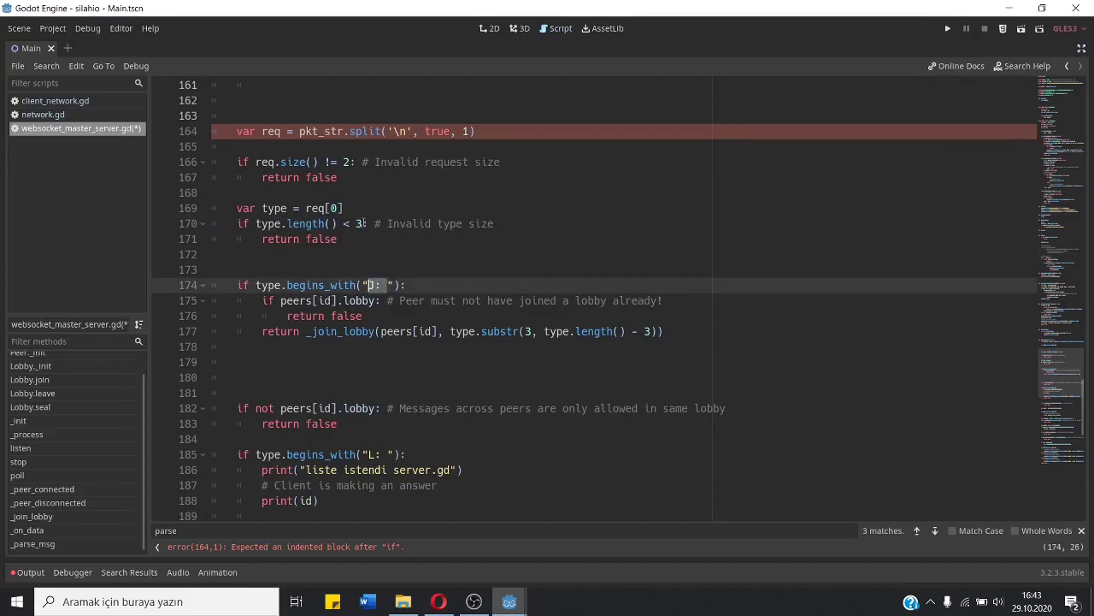
pyautogui.moveTo(366, 223); pyautogui.dragTo(255, 224)
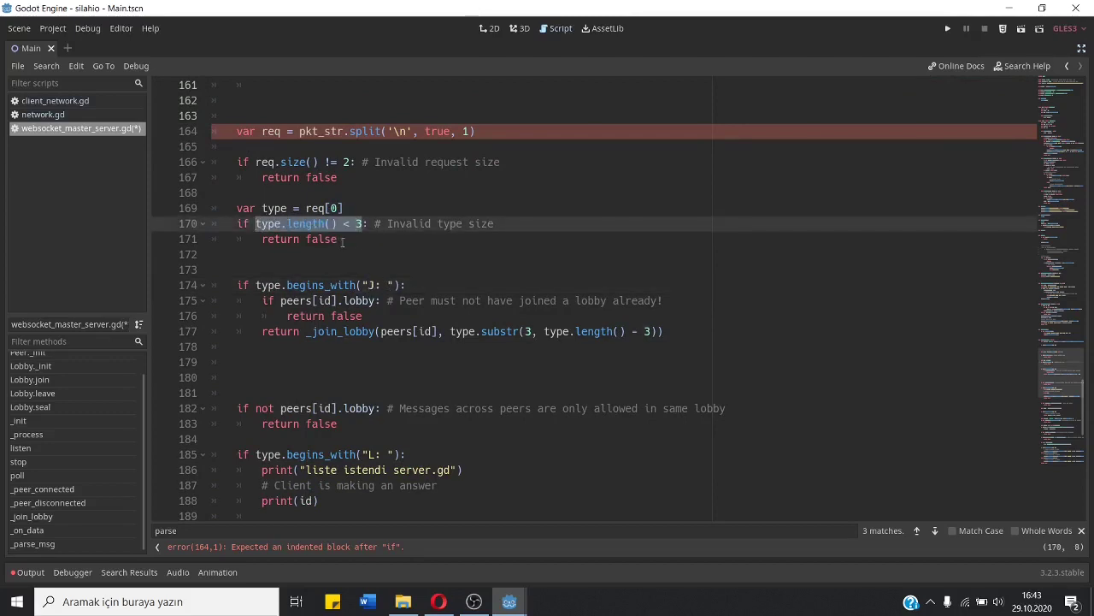
pyautogui.click(326, 208)
pyautogui.tripleClick(273, 208)
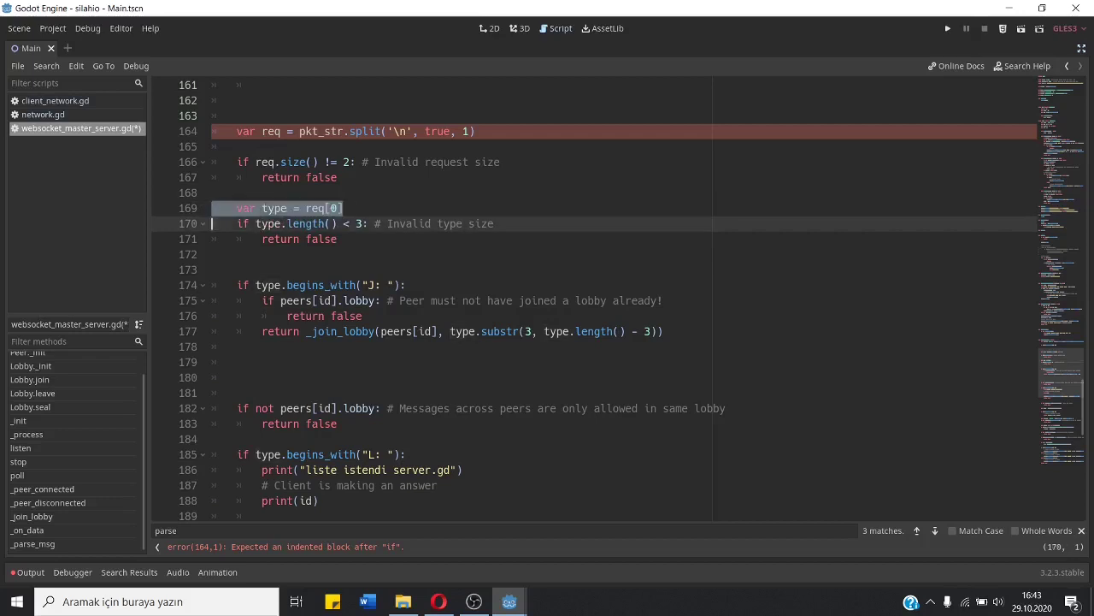
pyautogui.moveTo(306, 208); pyautogui.dragTo(353, 208)
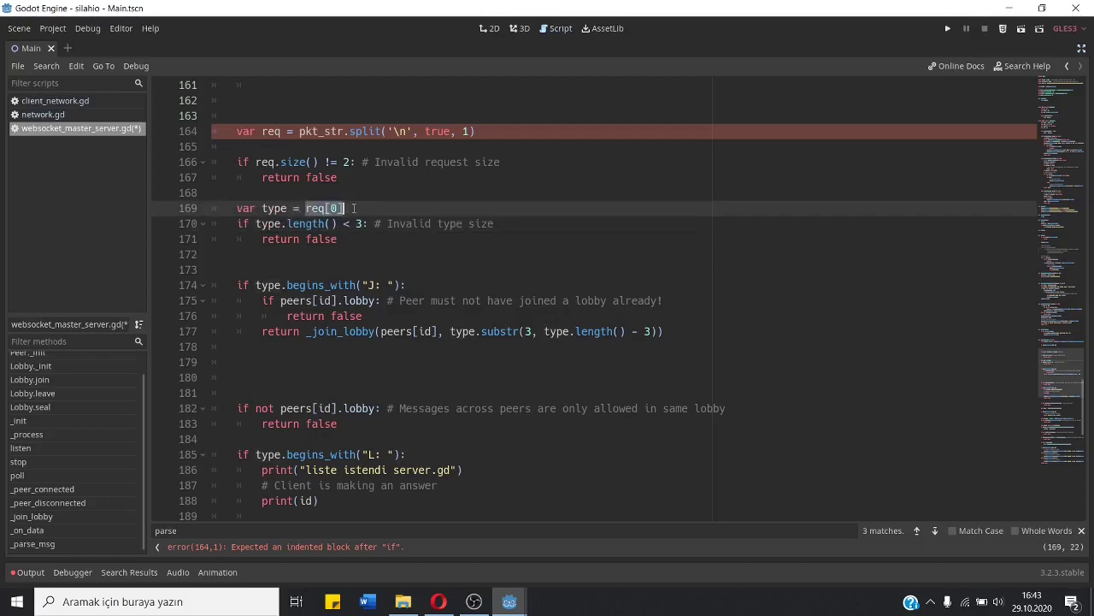
pyautogui.scroll(2, 353, 208)
pyautogui.doubleClick(263, 255)
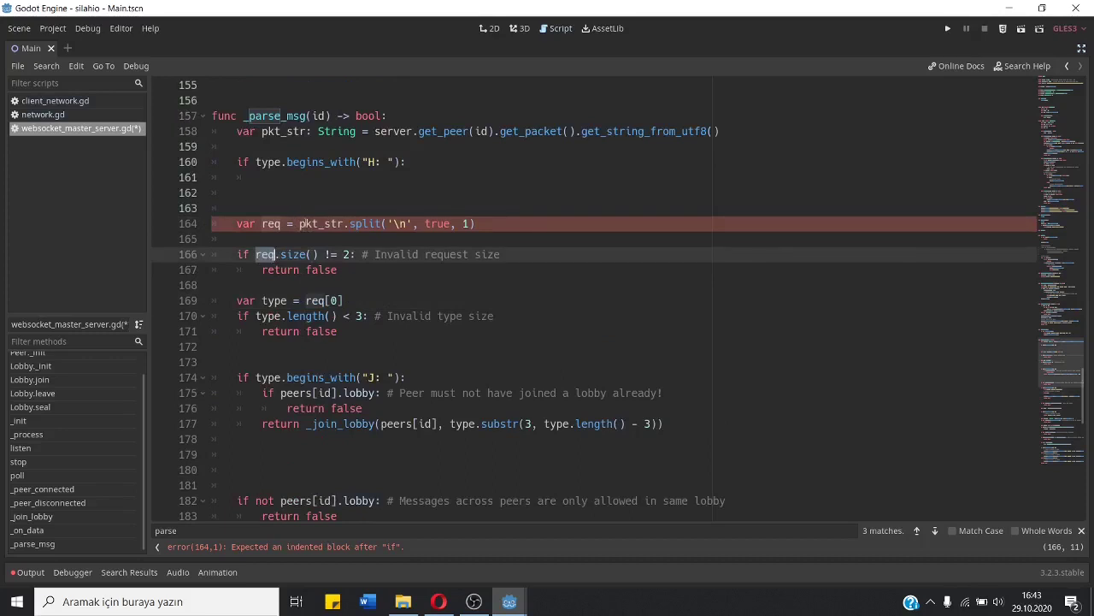
pyautogui.moveTo(238, 223); pyautogui.dragTo(512, 223)
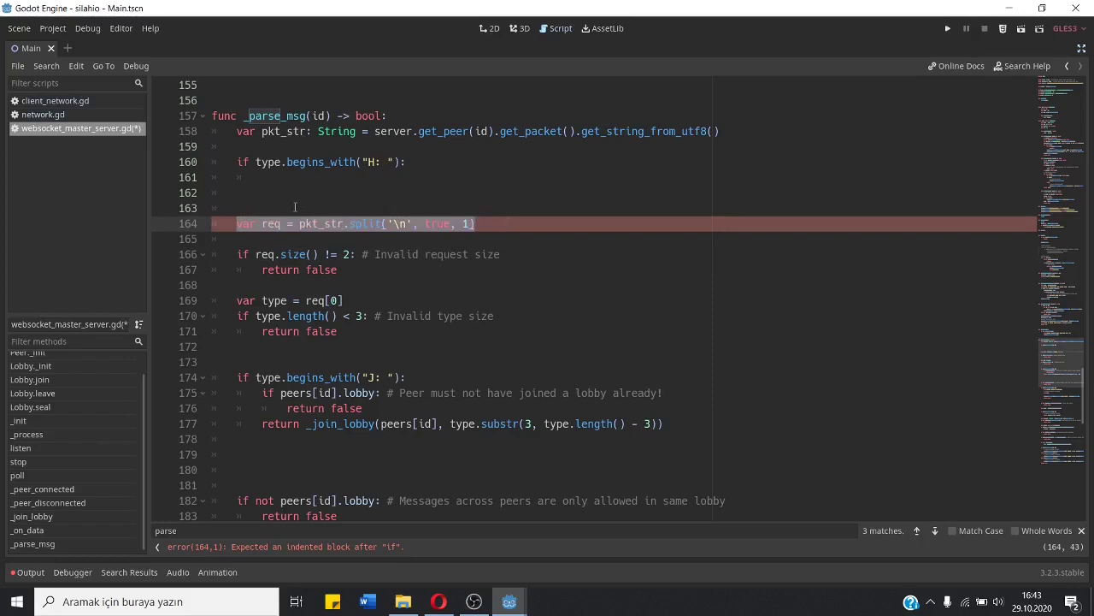
# Try moving the req split line into the H: block, then undo the move
pyautogui.hotkey('ctrl', 'x')
pyautogui.click(272, 179)
pyautogui.hotkey('ctrl', 'v')
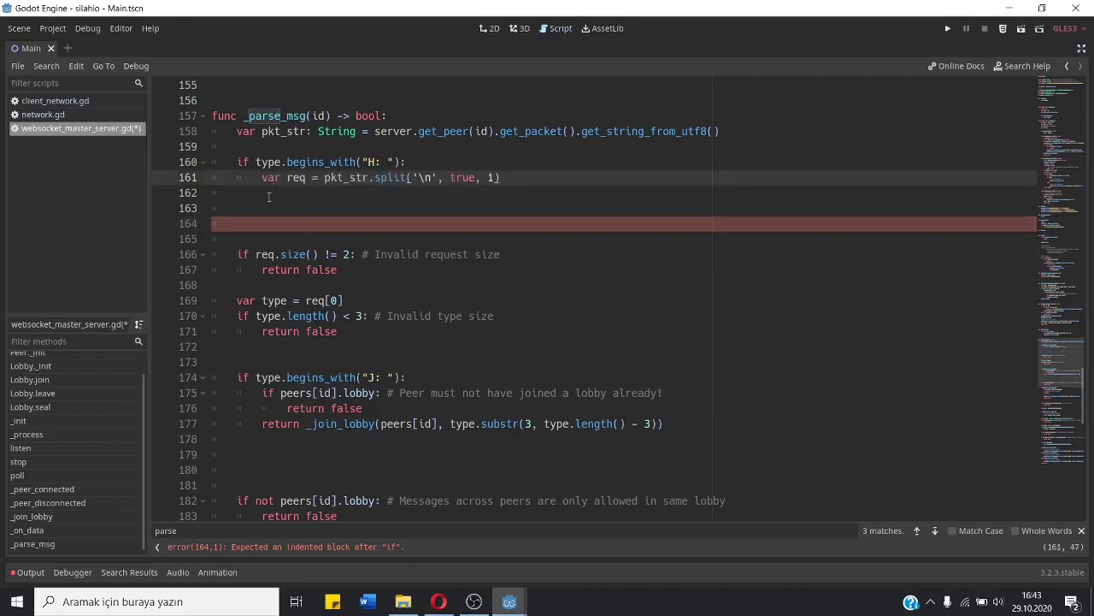
pyautogui.press('Down')
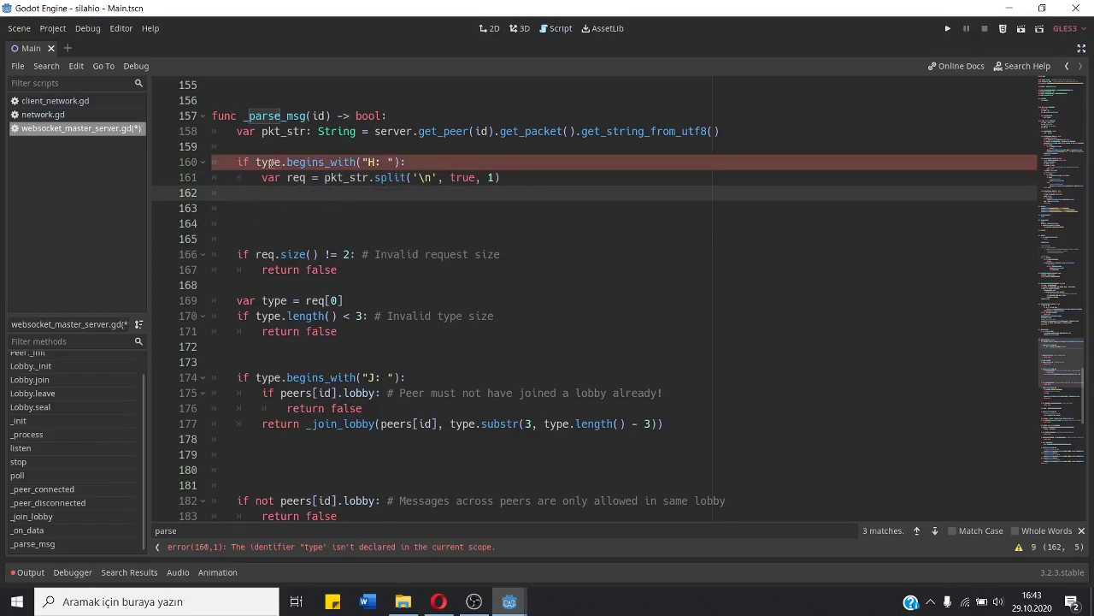
pyautogui.moveTo(258, 177); pyautogui.dragTo(538, 176)
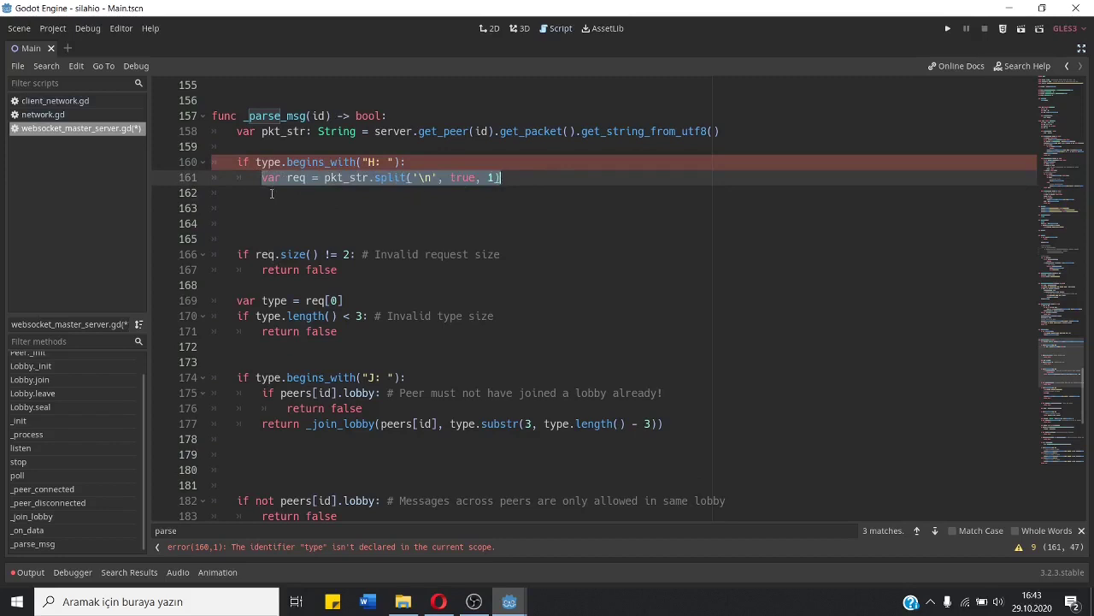
pyautogui.hotkey('ctrl', 'z')
pyautogui.hotkey('ctrl', 'z')
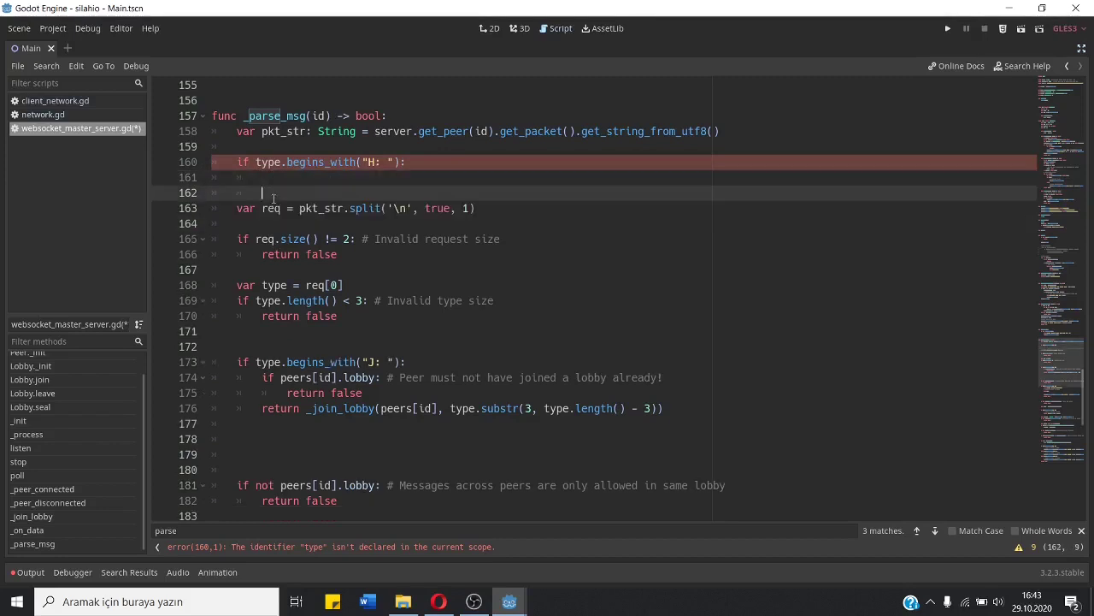
# Copy the req = pkt_str.split line onto a new line above the H: check
pyautogui.moveTo(237, 208); pyautogui.dragTo(476, 208)
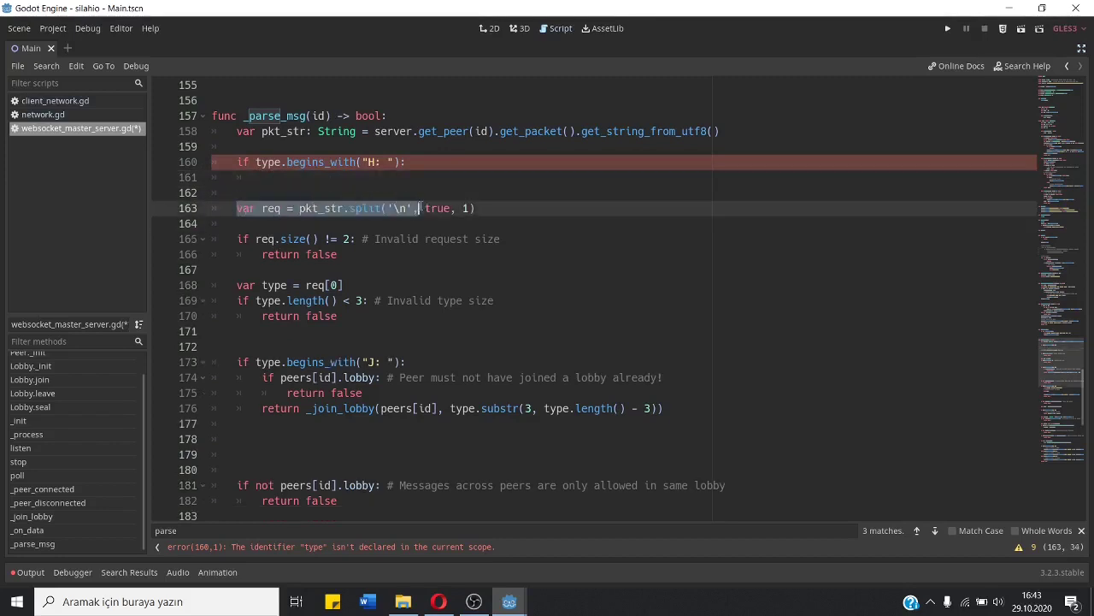
pyautogui.click(261, 149)
pyautogui.press('Return')
pyautogui.press('Return')
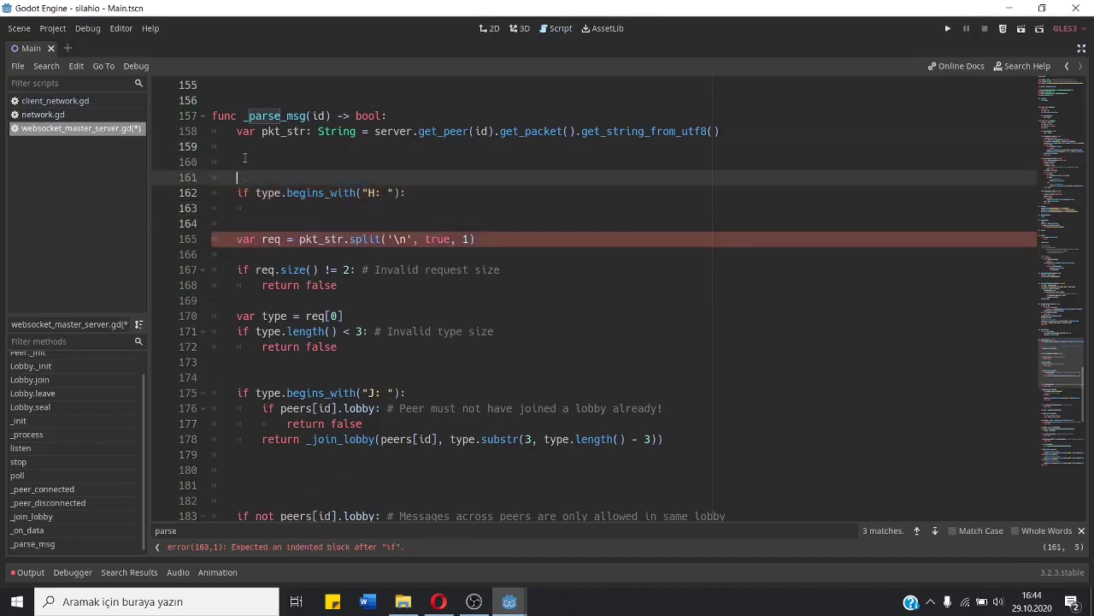
pyautogui.press('Up')
pyautogui.hotkey('ctrl', 'v')
# Drop 'var' from the later split line and set the new split's limit to 0
pyautogui.click(261, 240)
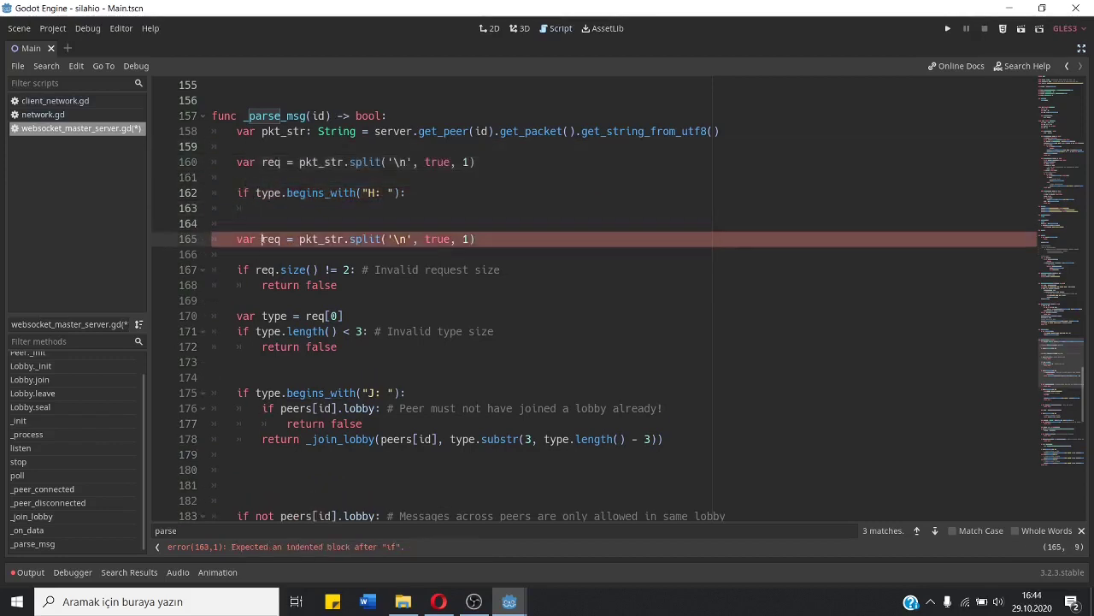
pyautogui.press('BackSpace')
pyautogui.press('BackSpace')
pyautogui.press('BackSpace')
pyautogui.press('BackSpace')
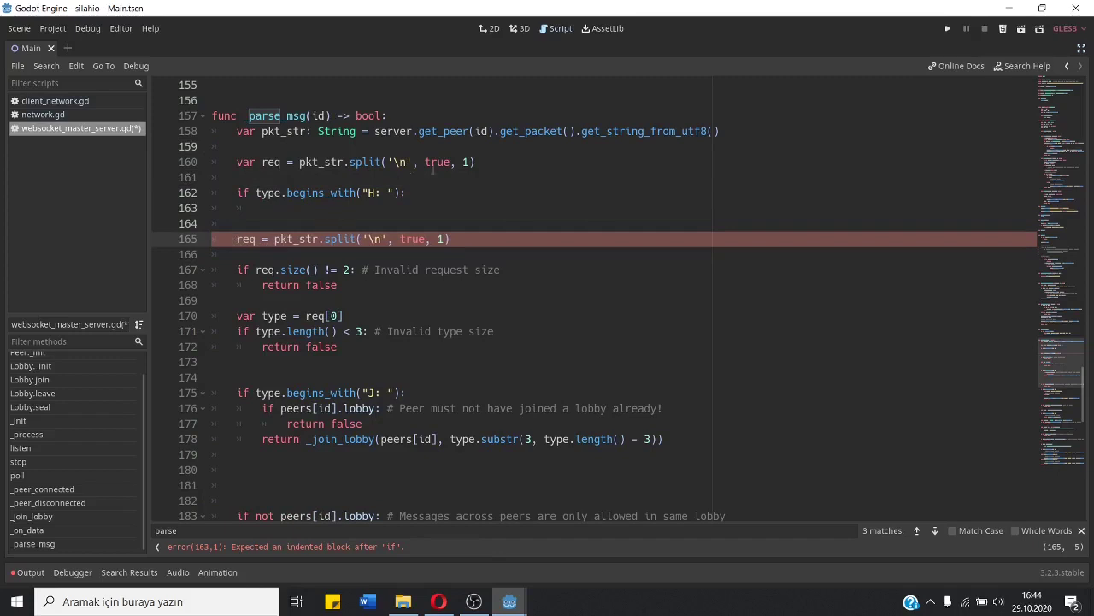
pyautogui.click(469, 162)
pyautogui.press('BackSpace')
pyautogui.write('0')
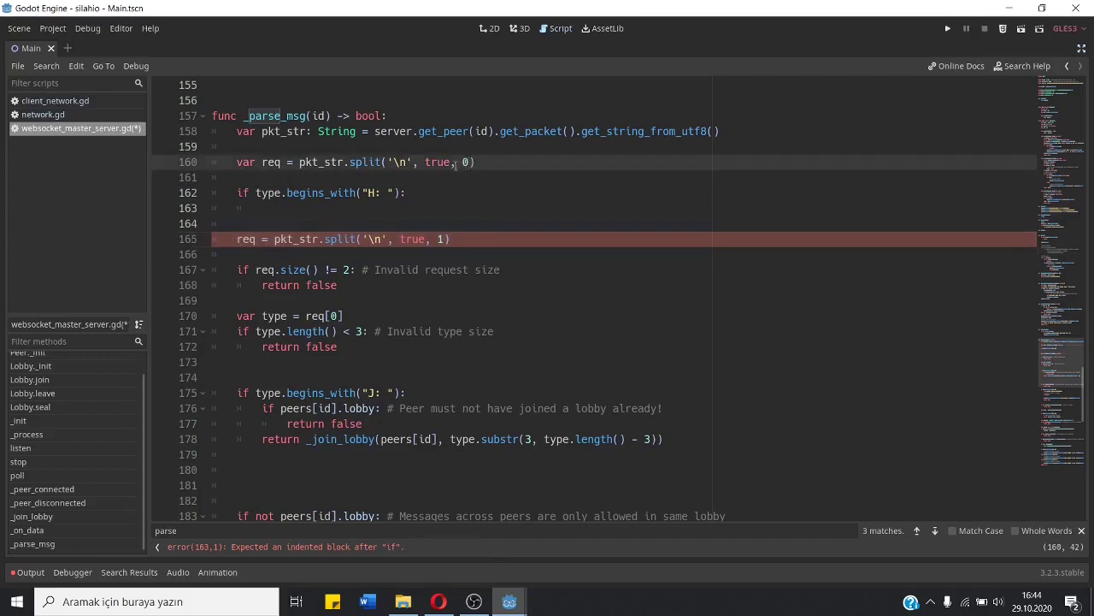
pyautogui.click(452, 162)
# Add blank lines below the new split line and select the type = req[0] declaration
pyautogui.click(273, 207)
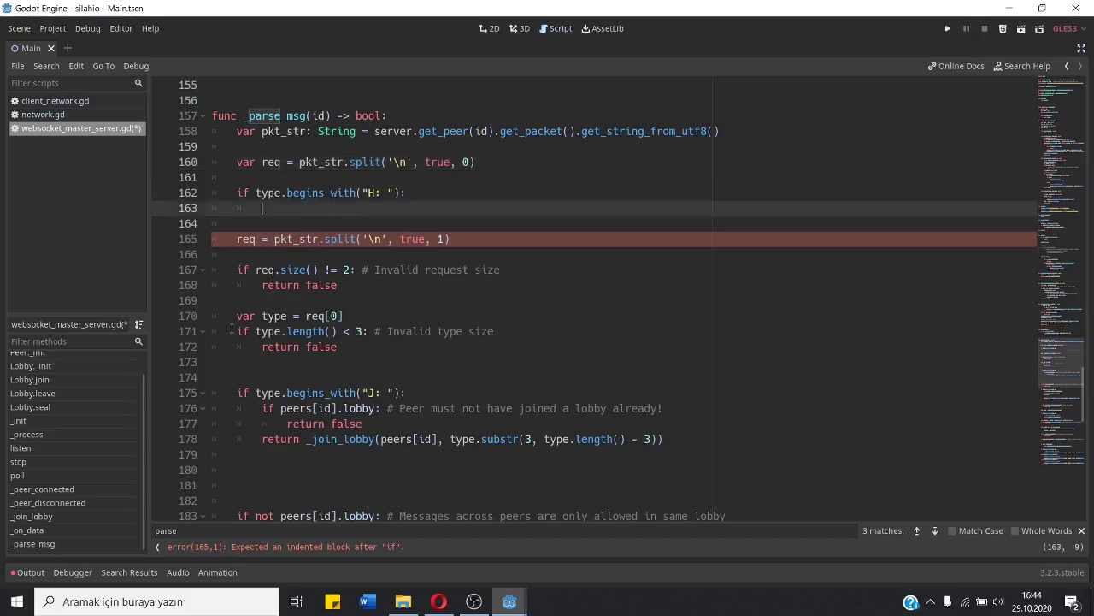
pyautogui.moveTo(351, 346); pyautogui.dragTo(212, 332)
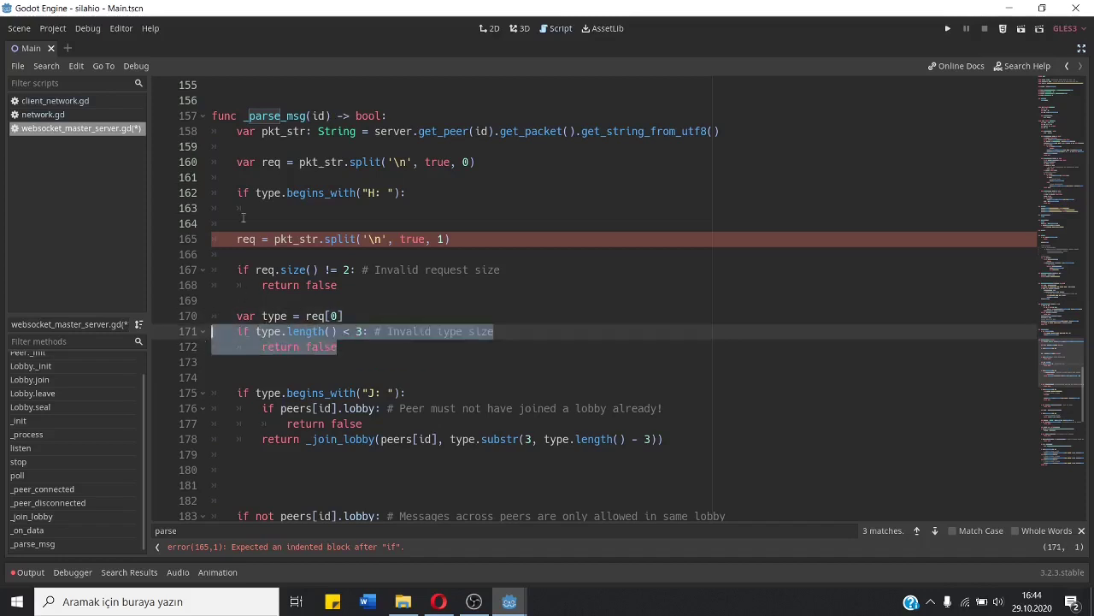
pyautogui.click(247, 178)
pyautogui.press('Return')
pyautogui.press('Return')
pyautogui.press('Return')
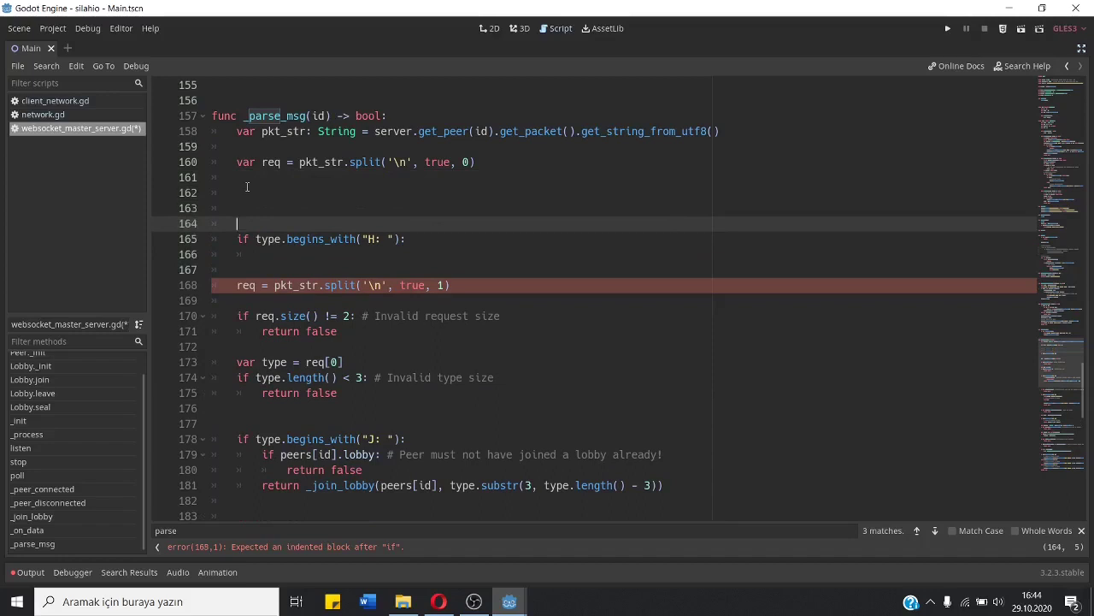
pyautogui.click(270, 254)
pyautogui.doubleClick(269, 240)
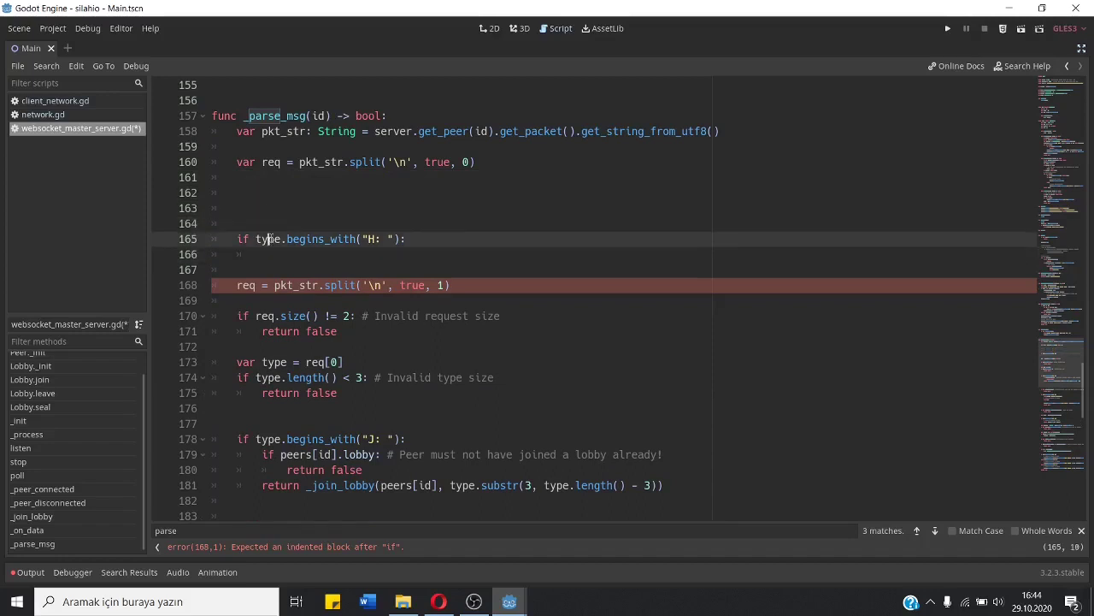
pyautogui.moveTo(227, 362); pyautogui.dragTo(387, 359)
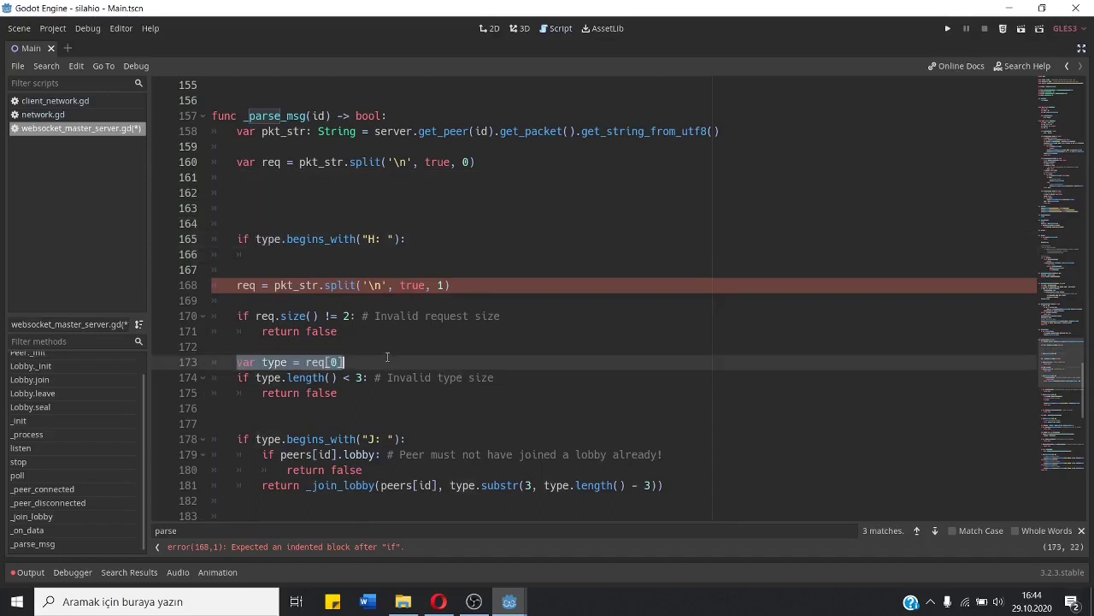
# Move the type = req[0] declaration directly under the new split line
pyautogui.hotkey('ctrl', 'c')
pyautogui.click(291, 198)
pyautogui.hotkey('ctrl', 'v')
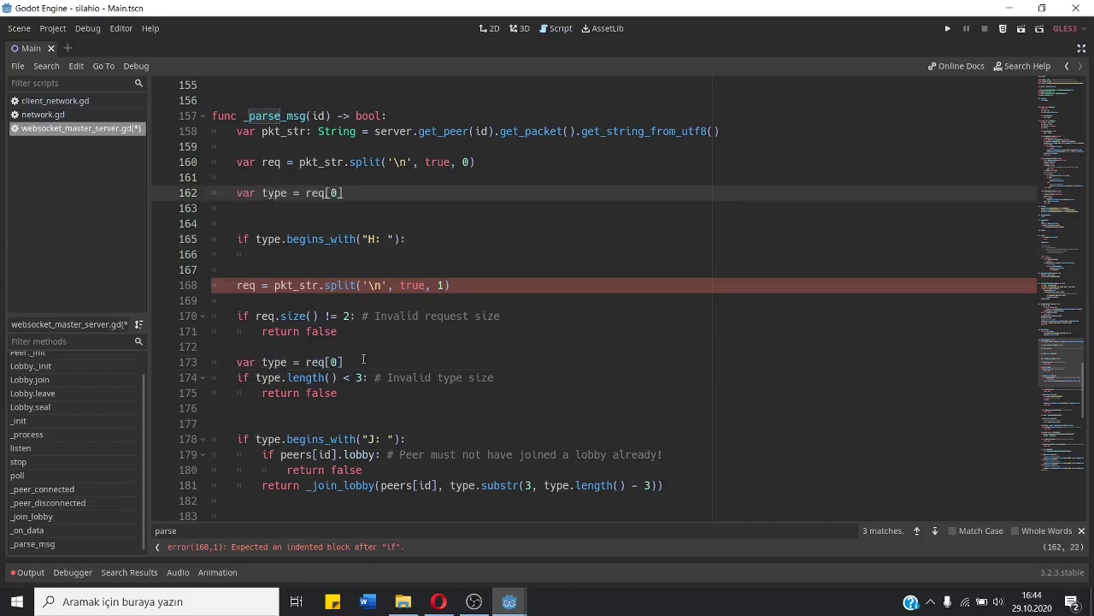
pyautogui.moveTo(369, 362); pyautogui.dragTo(238, 361)
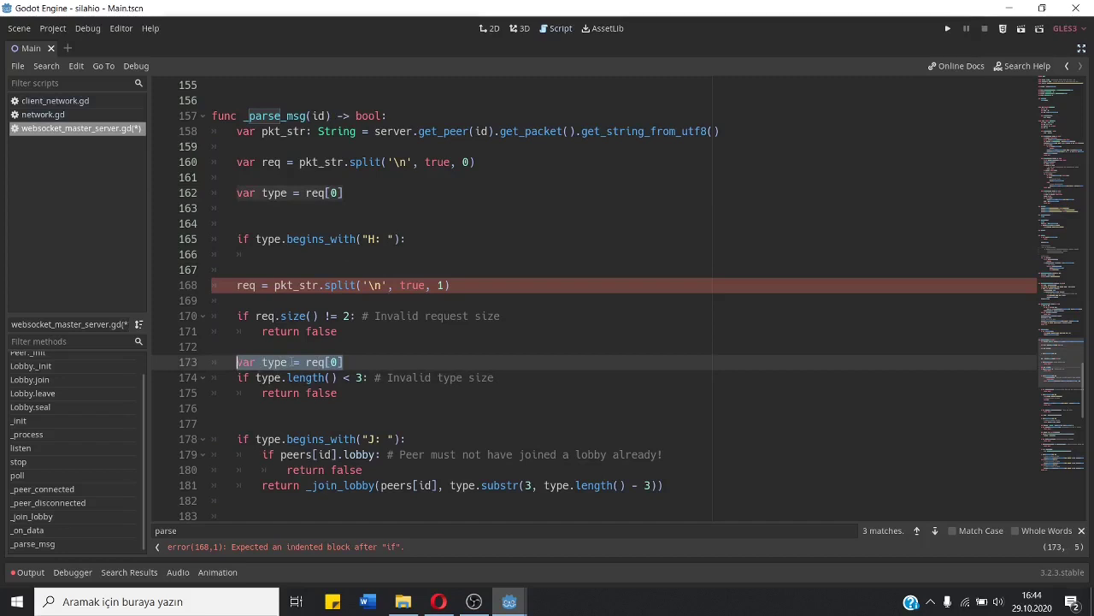
pyautogui.press('BackSpace')
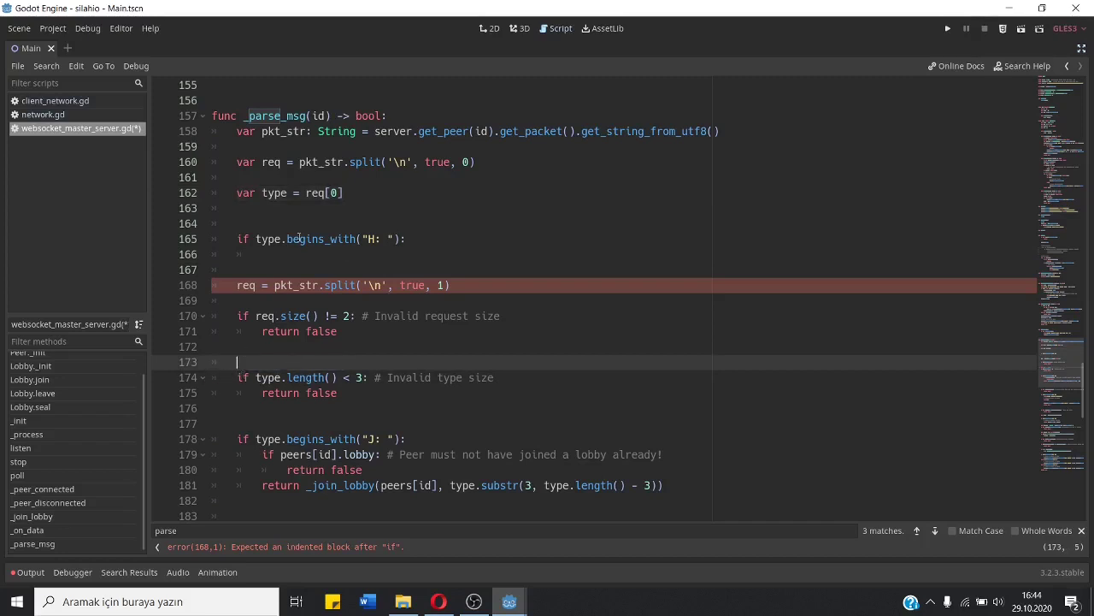
# Move the type length check under the type declaration and fix its indent
pyautogui.moveTo(352, 391); pyautogui.dragTo(197, 371)
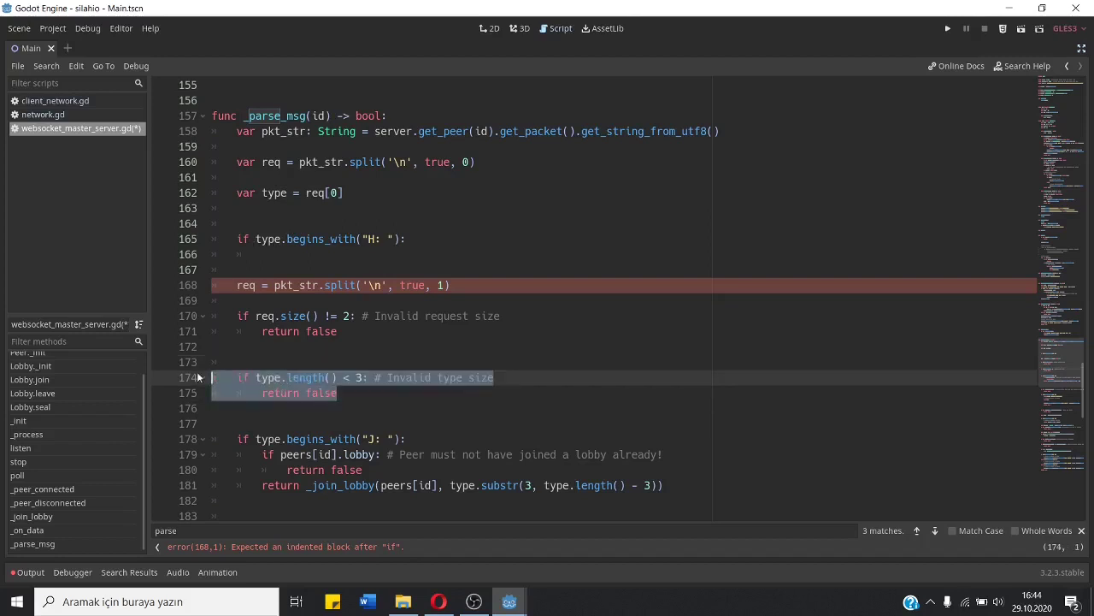
pyautogui.press('BackSpace')
pyautogui.click(256, 214)
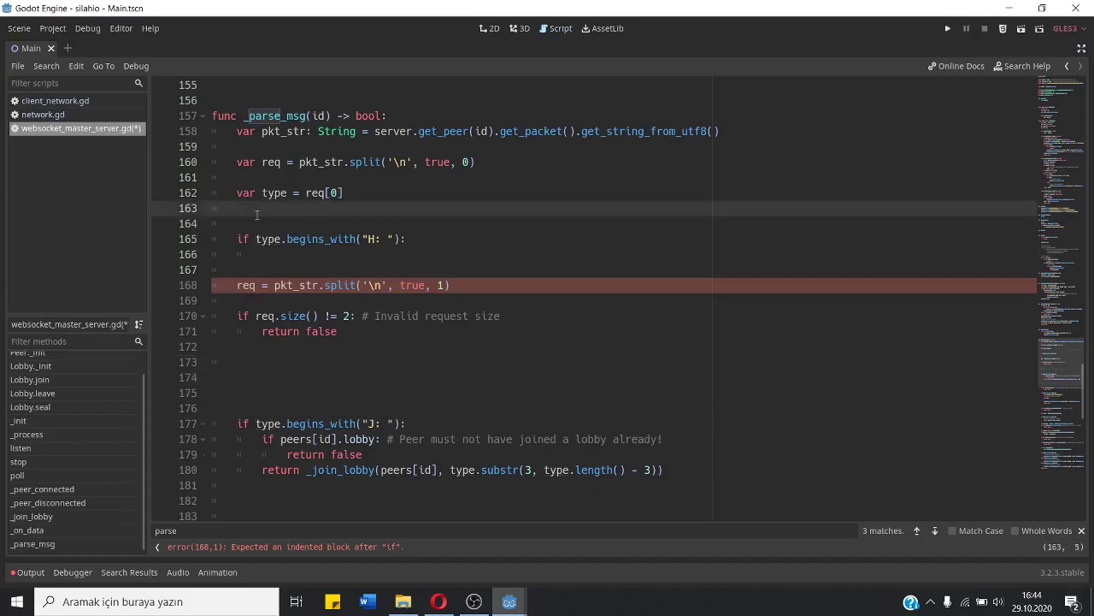
pyautogui.press('Return')
pyautogui.hotkey('ctrl', 'v')
pyautogui.click(261, 223)
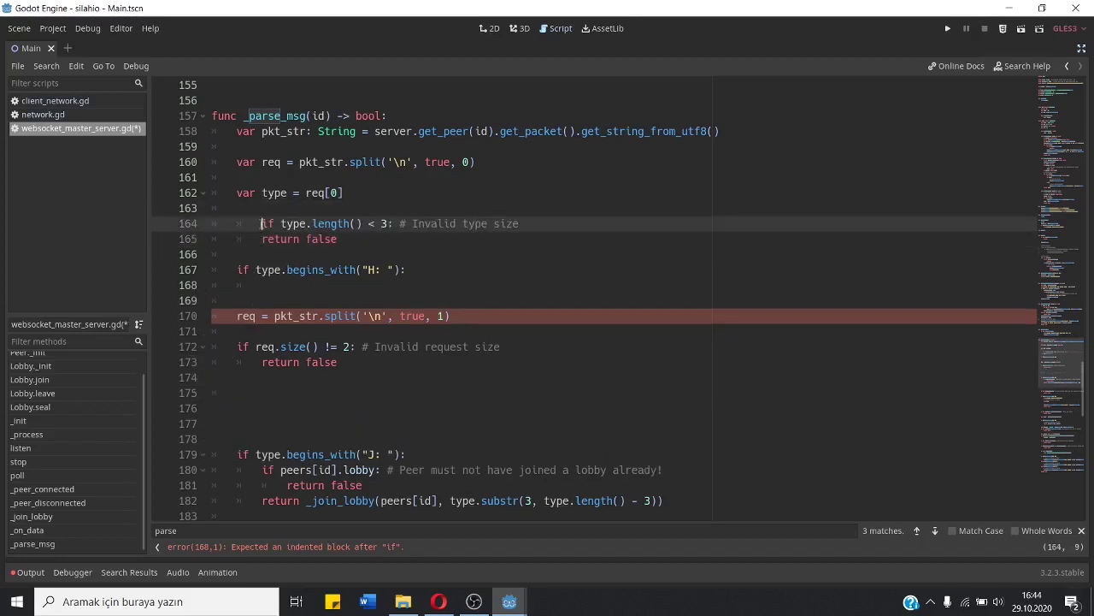
pyautogui.press('BackSpace')
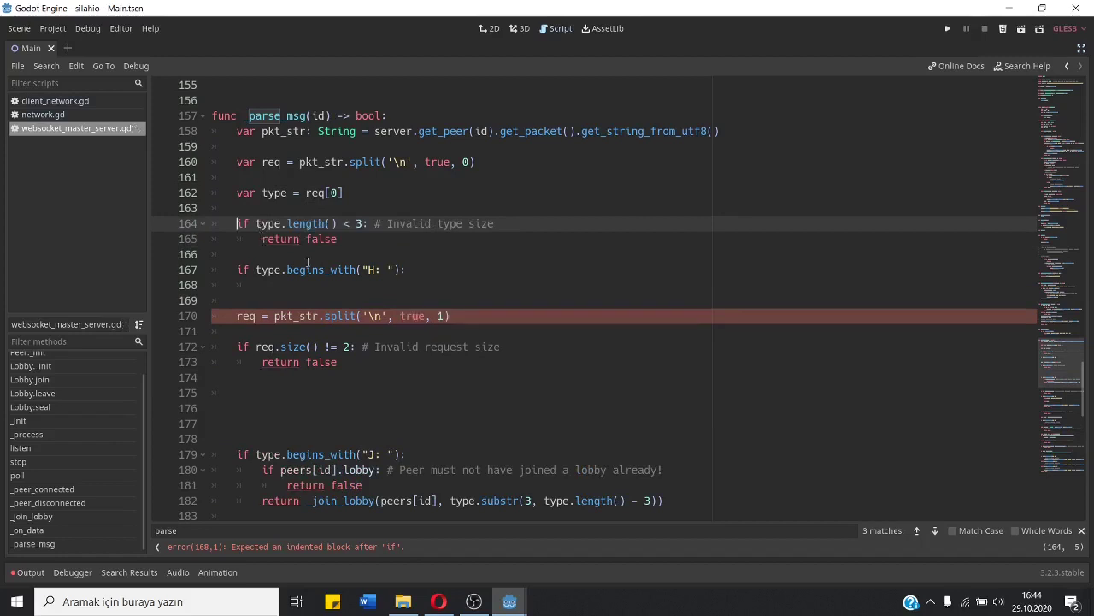
# Put pass in the empty H: branch body and review the split calls
pyautogui.click(264, 287)
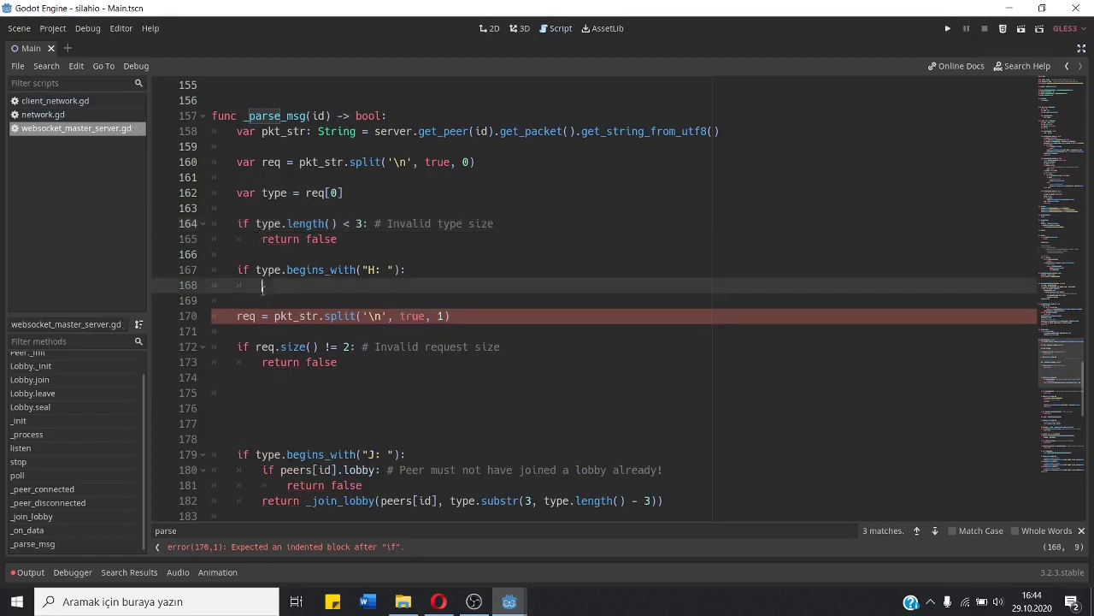
pyautogui.write('pass')
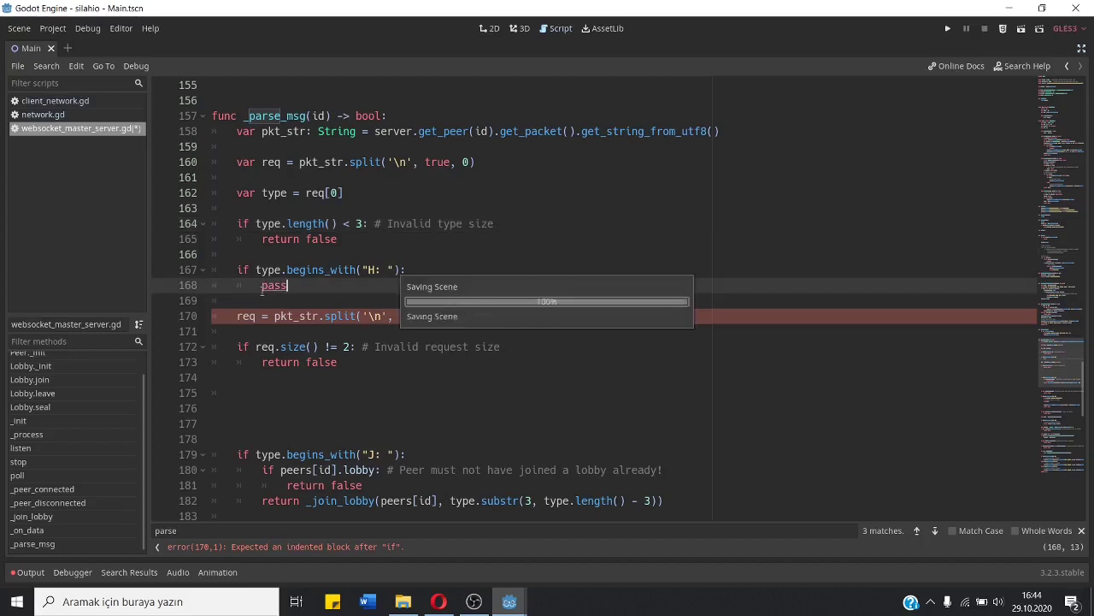
pyautogui.press('Escape')
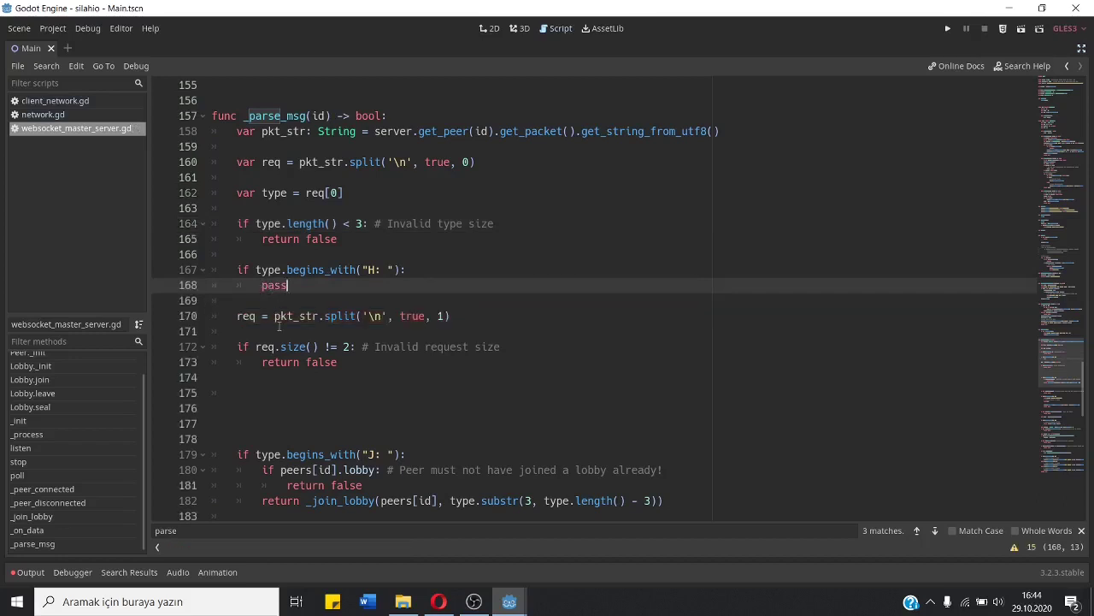
pyautogui.moveTo(475, 164)
pyautogui.mouseDown()
pyautogui.moveTo(292, 174)
pyautogui.moveTo(262, 163)
pyautogui.mouseUp()
pyautogui.moveTo(450, 317); pyautogui.dragTo(274, 317)
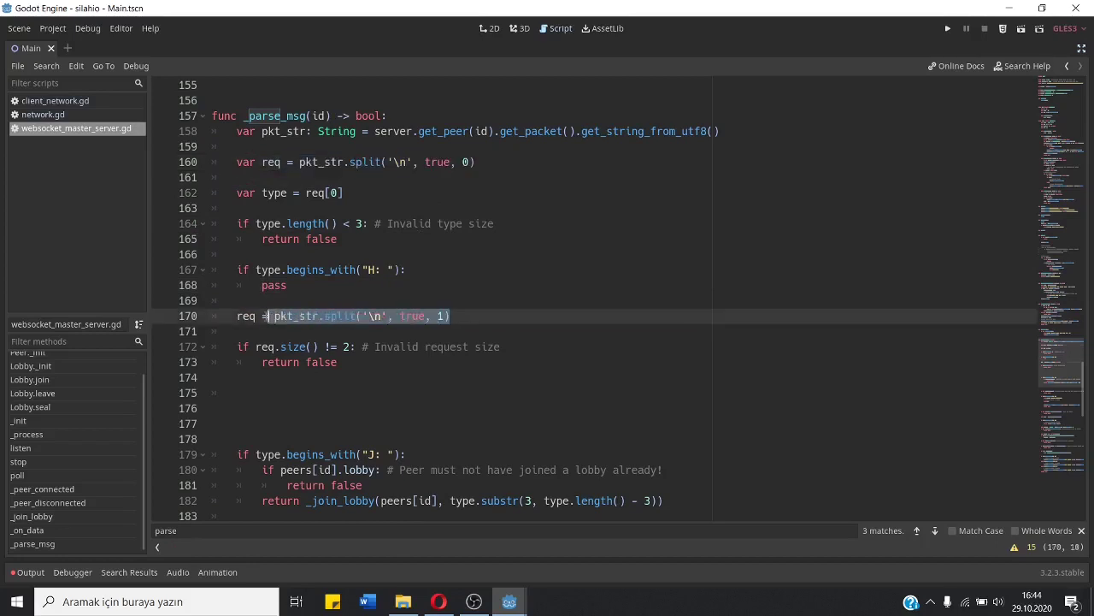
pyautogui.click(467, 162)
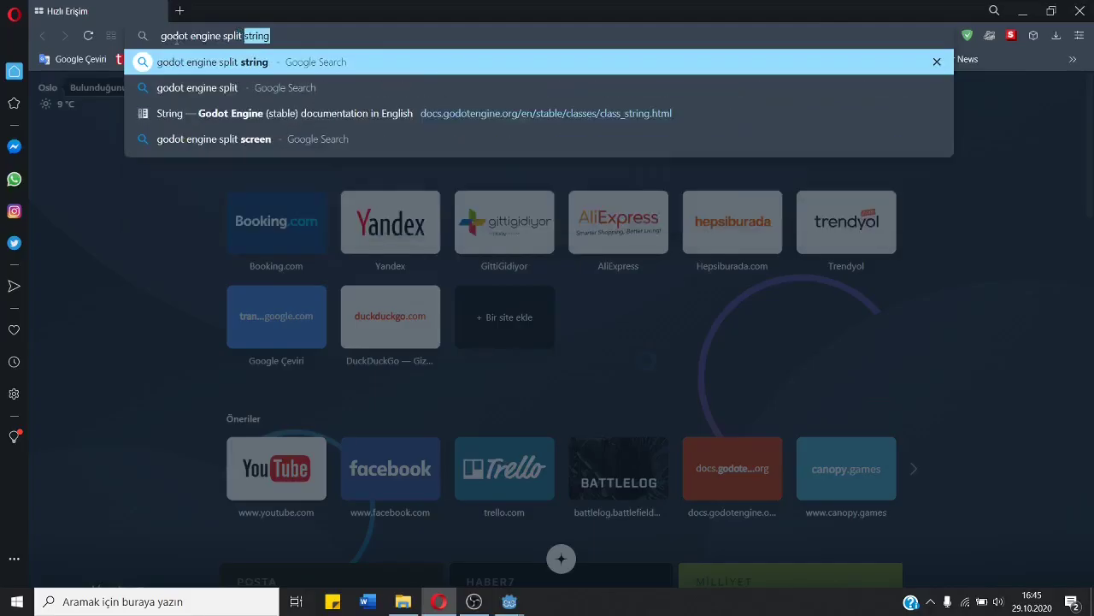
# Search 'godot engine split string' and find the split method in the String docs
pyautogui.press('Return')
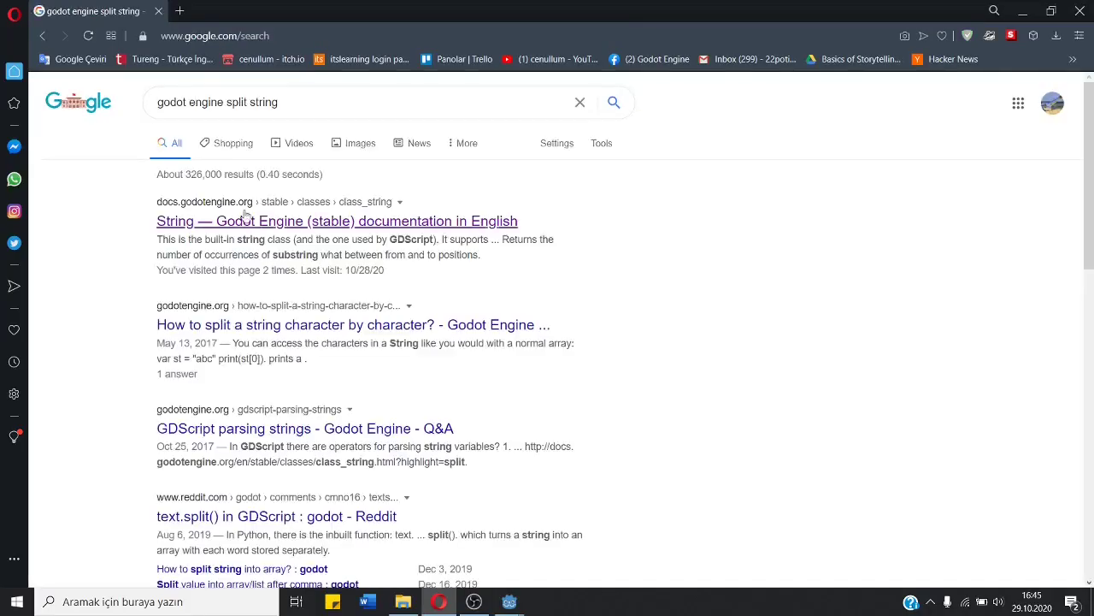
pyautogui.click(246, 222)
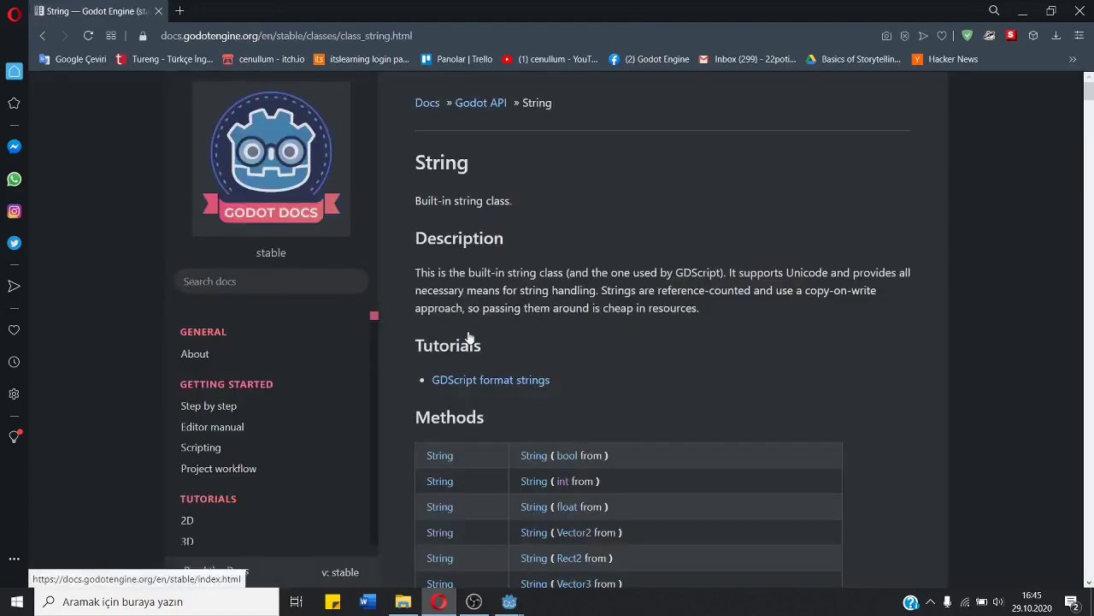
pyautogui.hotkey('ctrl', 'f')
pyautogui.write('split')
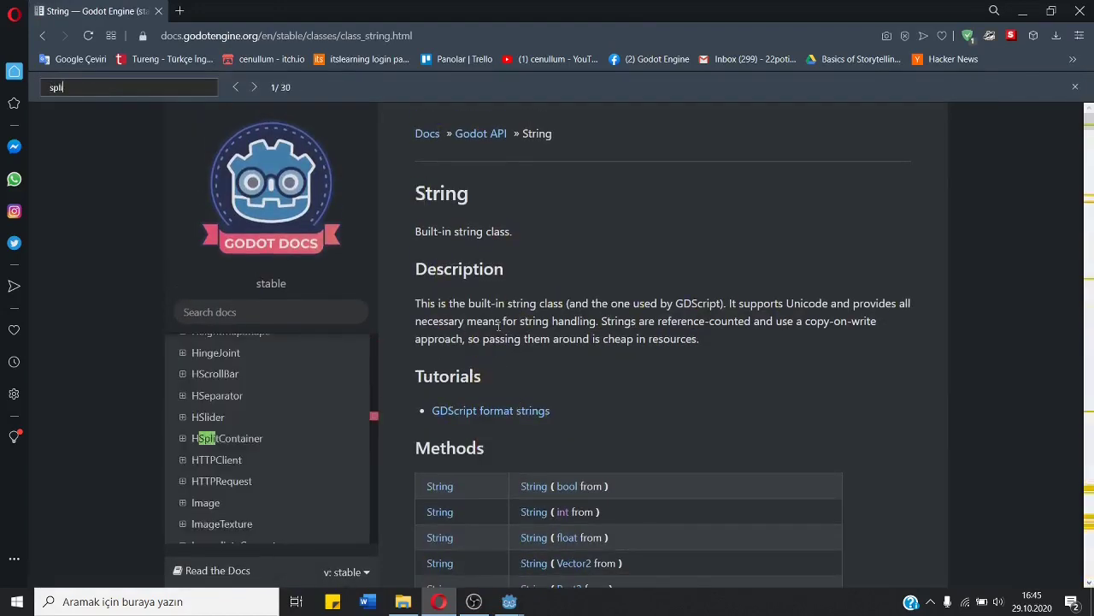
pyautogui.press('Return')
pyautogui.press('Return')
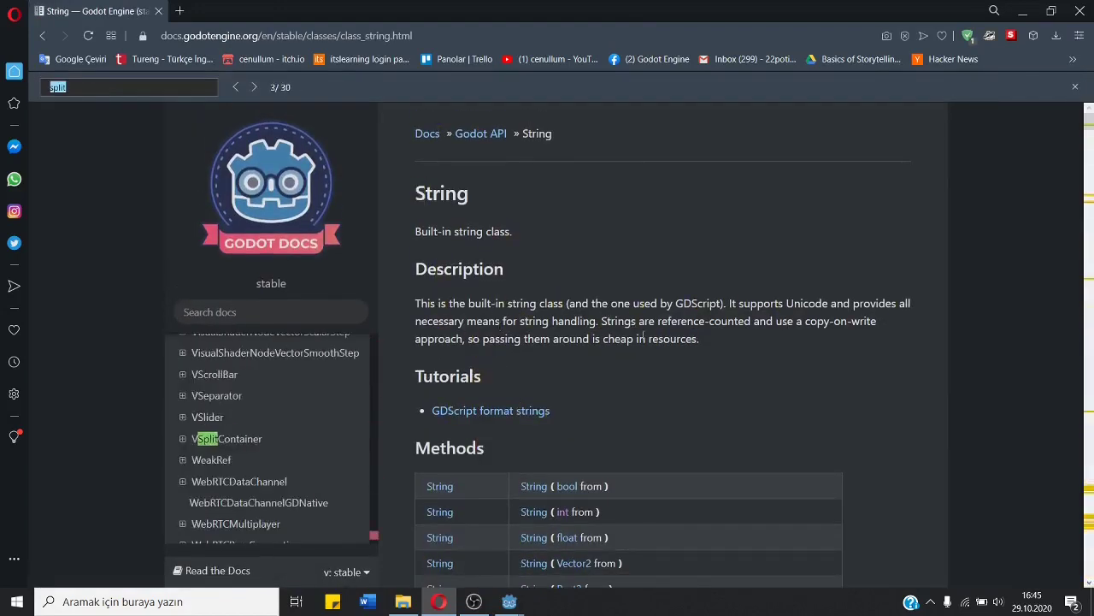
pyautogui.press('Return')
pyautogui.press('Return')
pyautogui.scroll(-1, 648, 332)
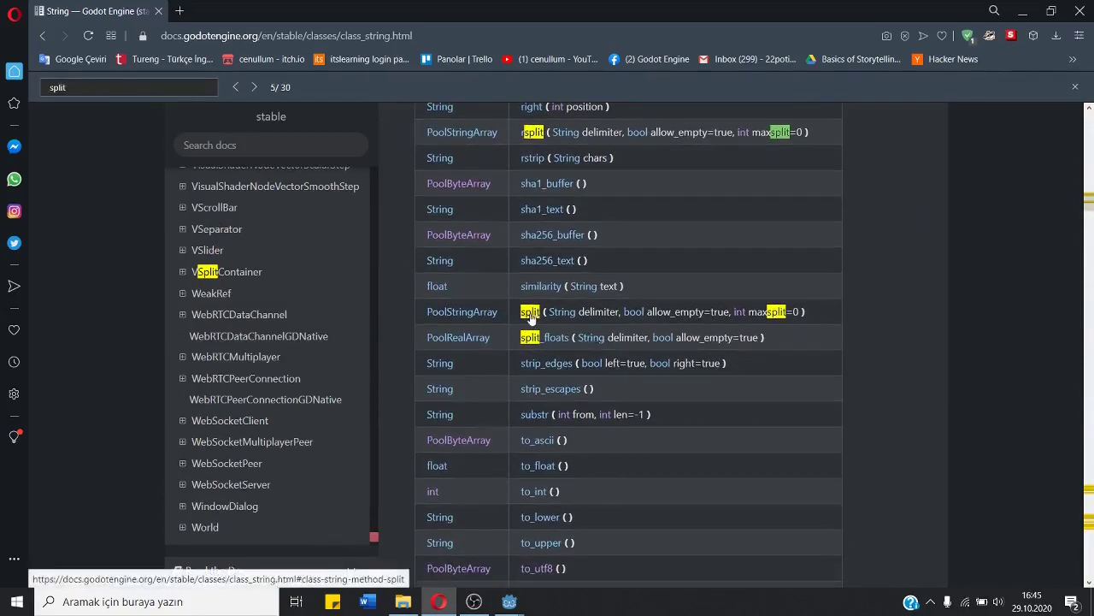
pyautogui.click(529, 316)
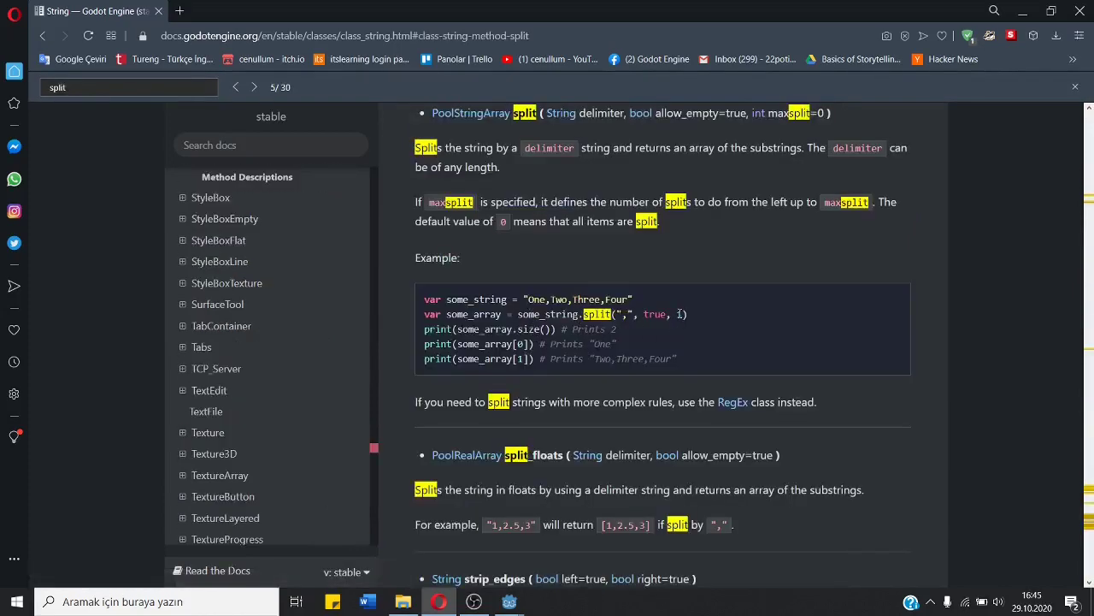
# Study the split example and its printed result, then return to the Godot editor
pyautogui.moveTo(624, 347); pyautogui.dragTo(486, 346)
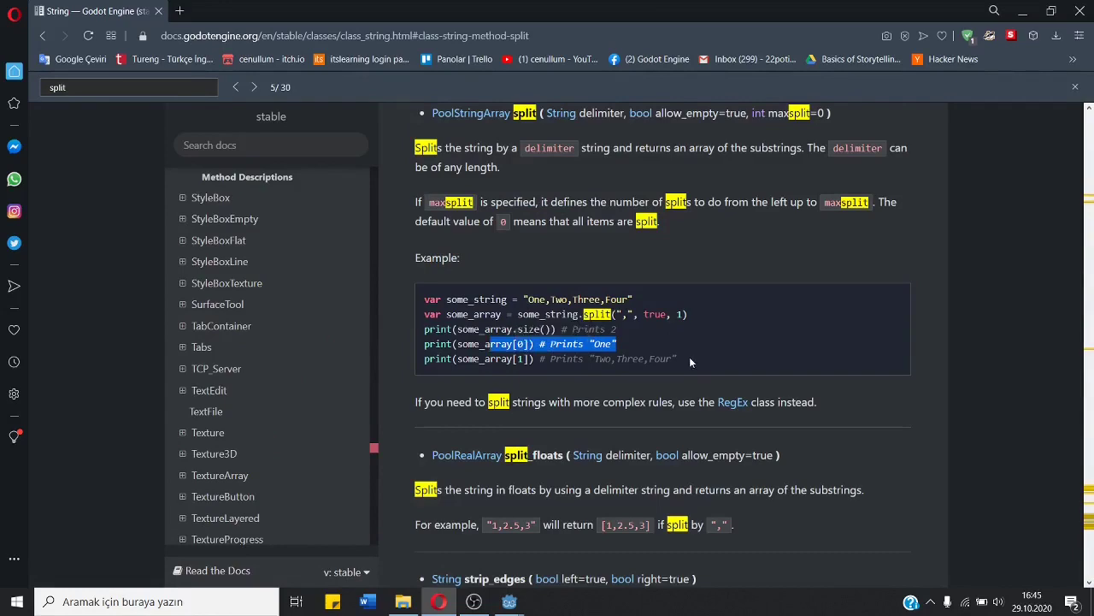
pyautogui.moveTo(689, 357); pyautogui.dragTo(460, 359)
pyautogui.moveTo(509, 601)
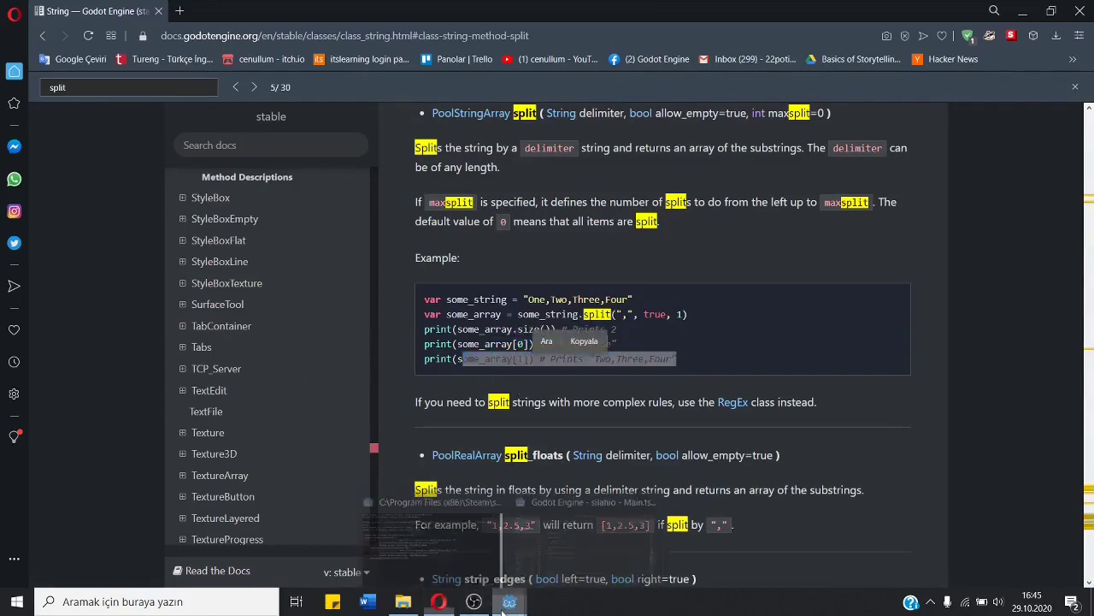
pyautogui.click(573, 537)
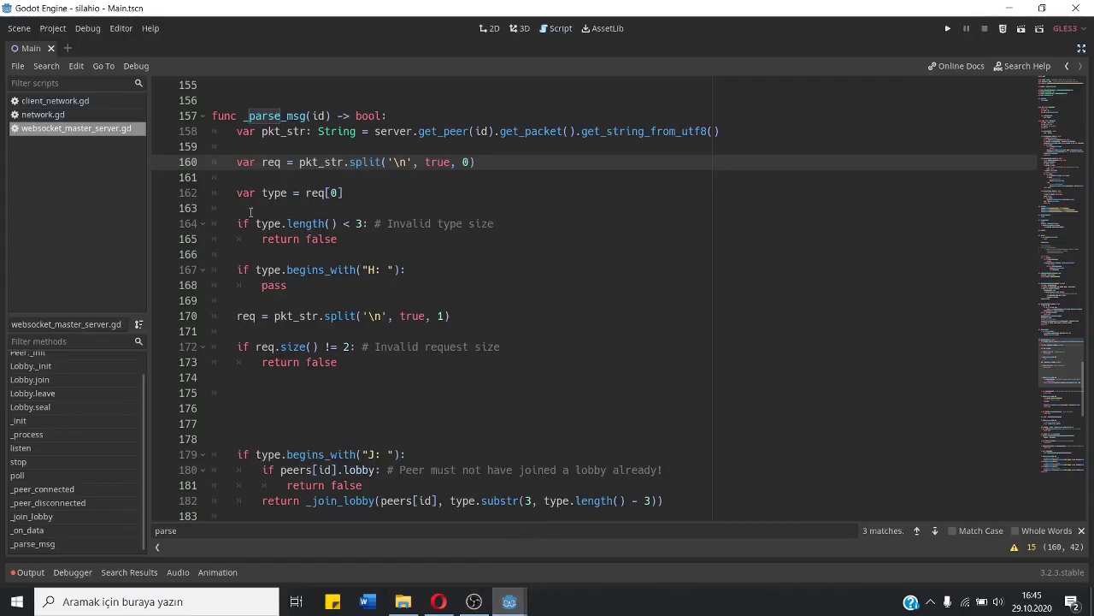
# Reopen client_network.gd and view ws_just_host_lobby with its 'H: ' packet
pyautogui.click(40, 103)
pyautogui.click(550, 318)
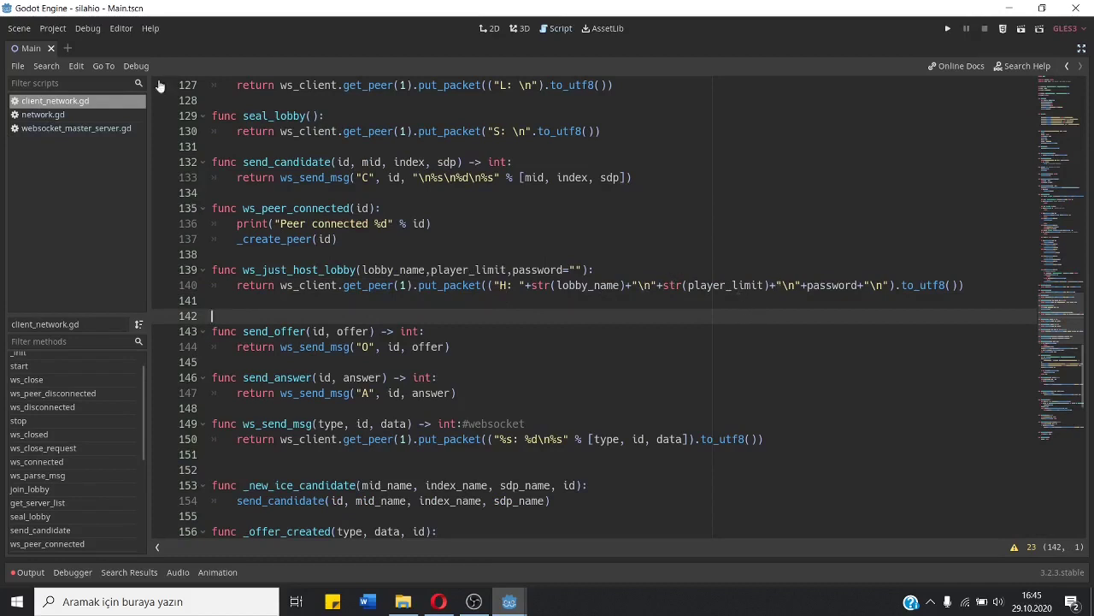
# In websocket_master_server.gd, change the _parse_msg split limit from 0 to 2
pyautogui.click(39, 116)
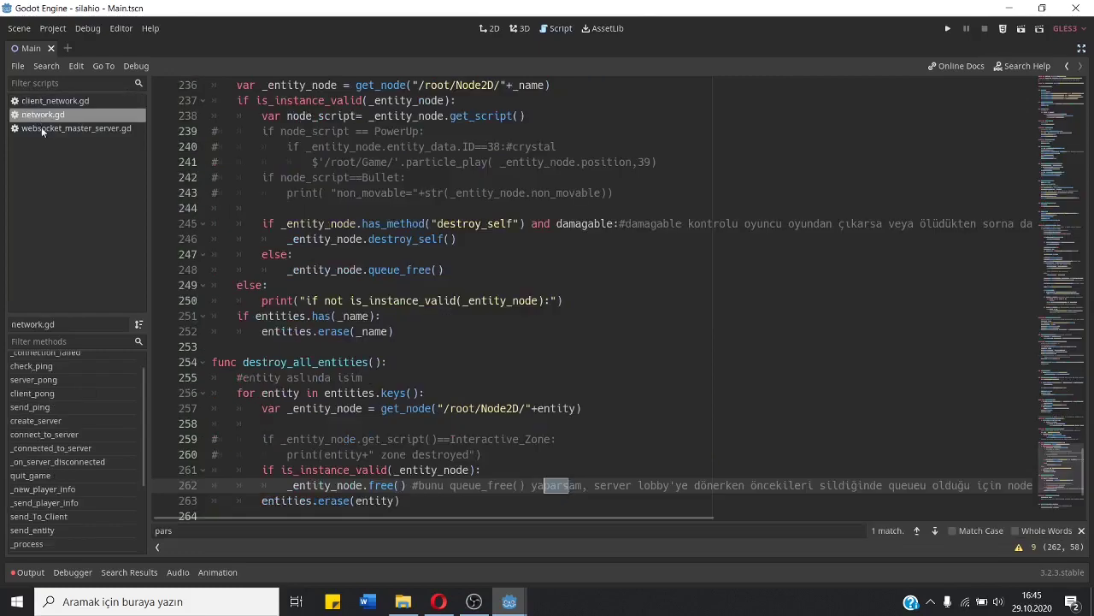
pyautogui.click(44, 128)
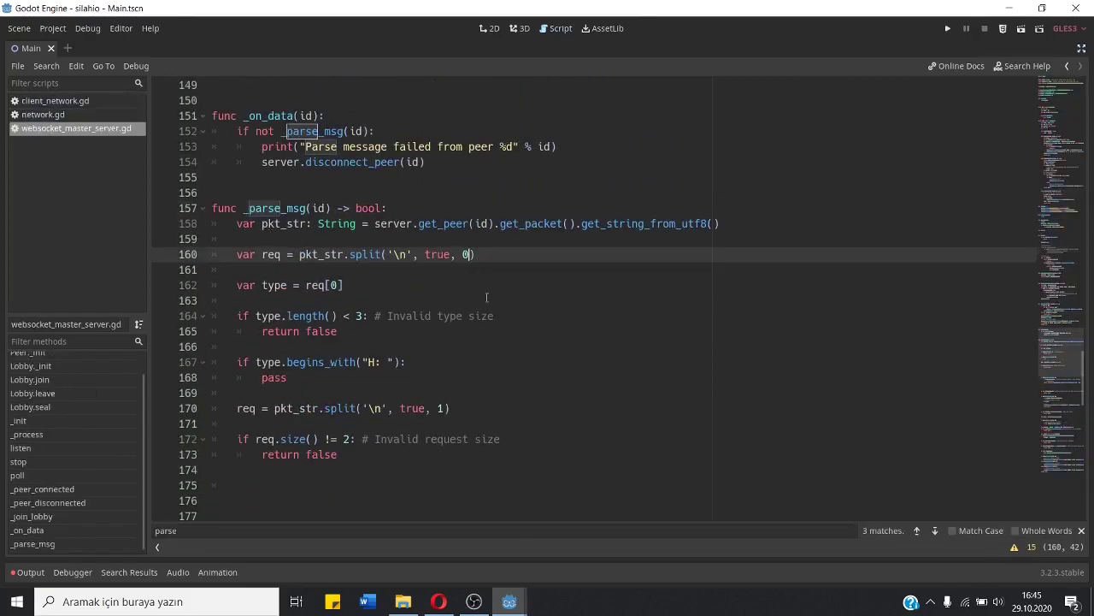
pyautogui.press('BackSpace')
pyautogui.write('2')
# Replace pass in the H: branch with 'for i in req: print(i)' and save
pyautogui.click(382, 271)
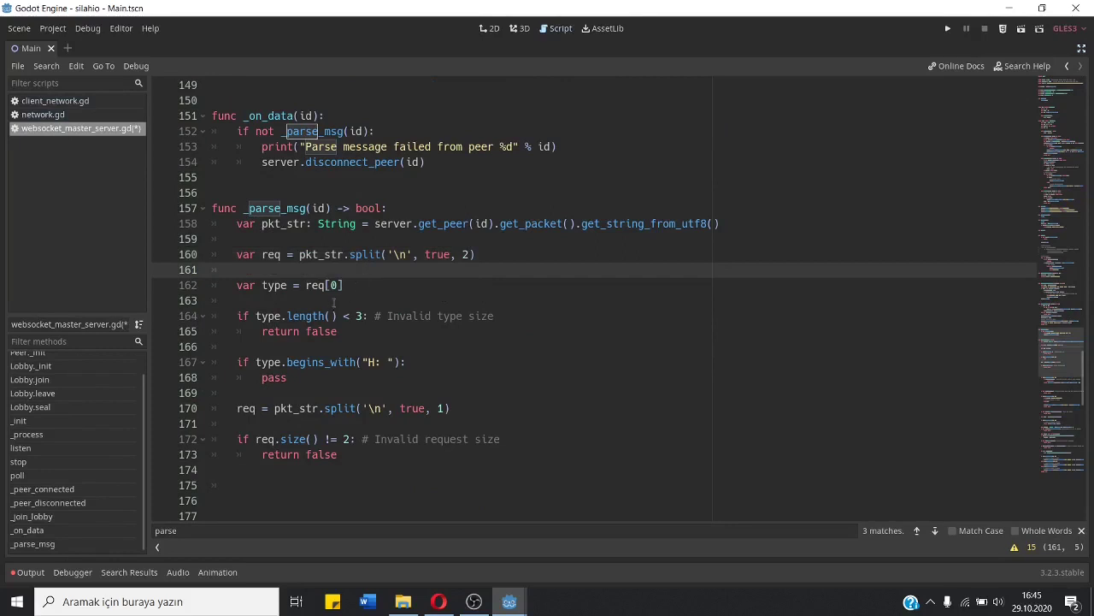
pyautogui.click(342, 286)
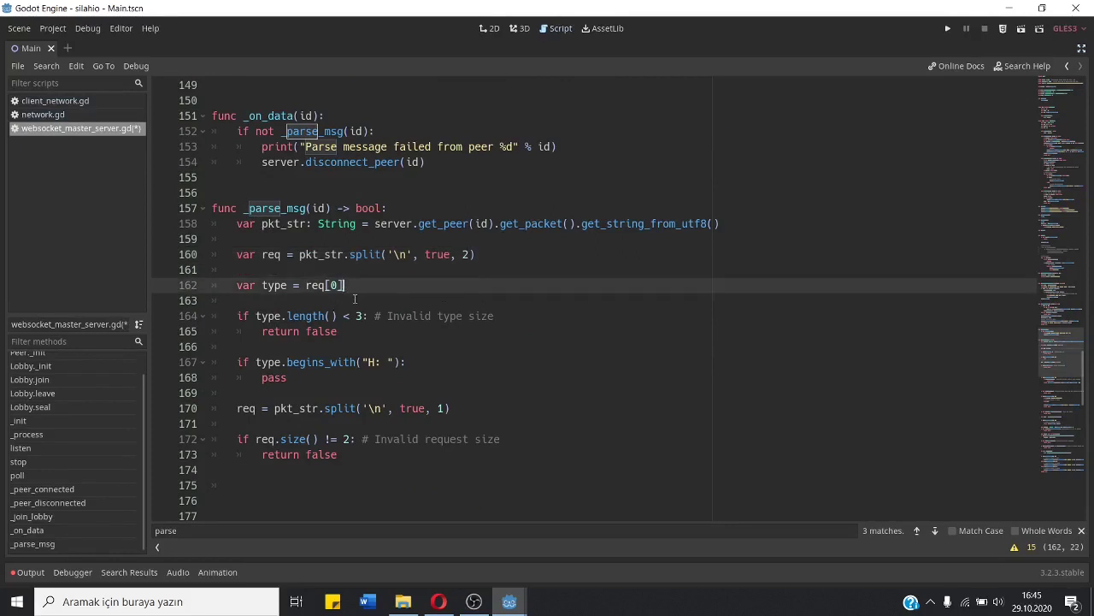
pyautogui.click(325, 377)
pyautogui.click(409, 368)
pyautogui.press('Return')
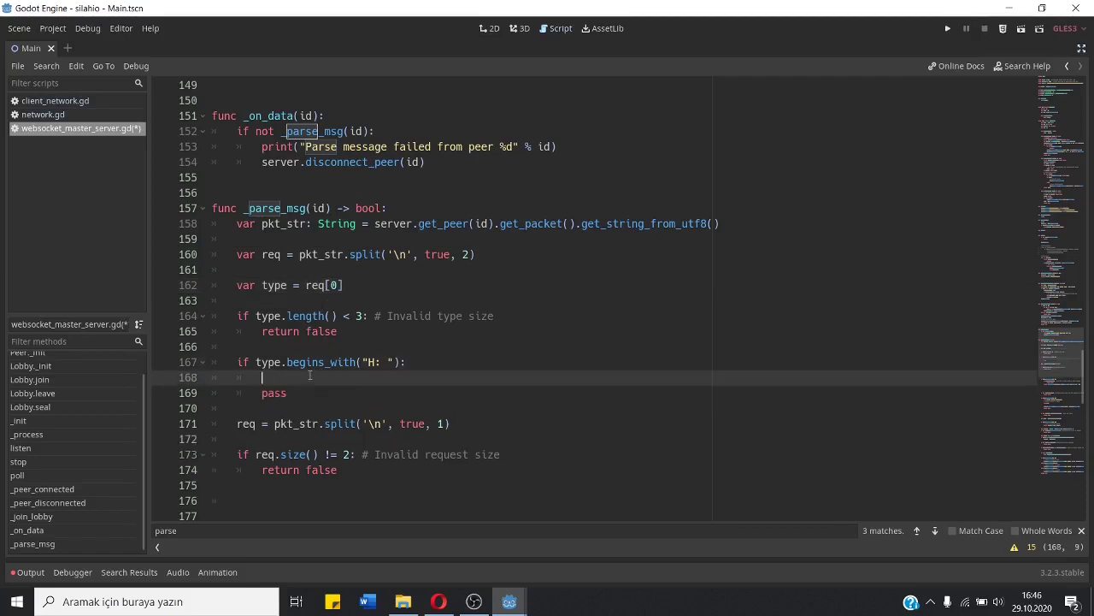
pyautogui.write('for i i')
pyautogui.write('n re')
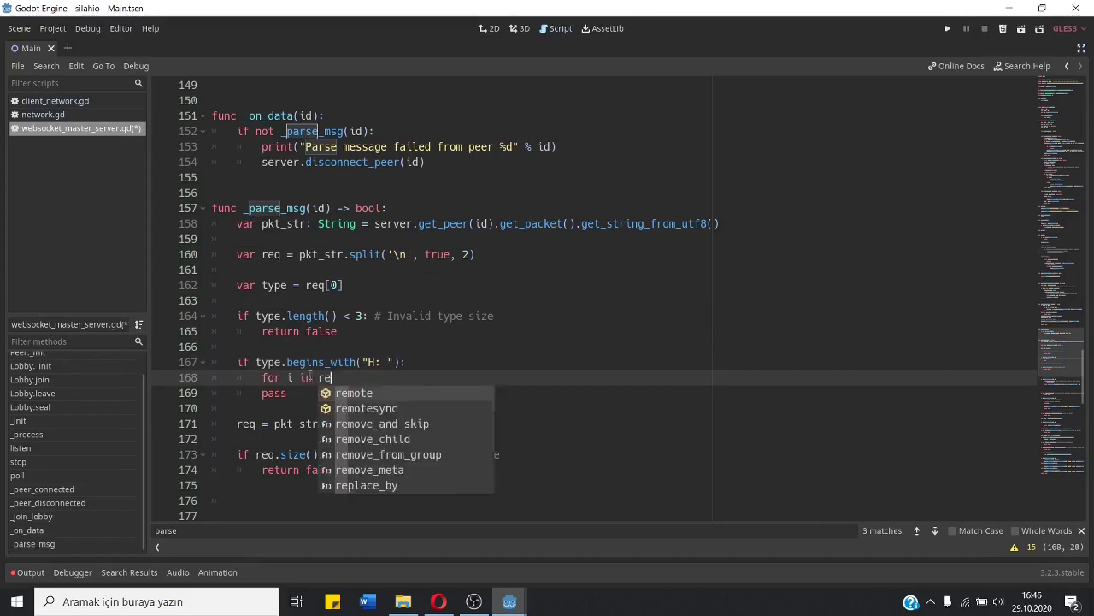
pyautogui.write('q:')
pyautogui.press('Return')
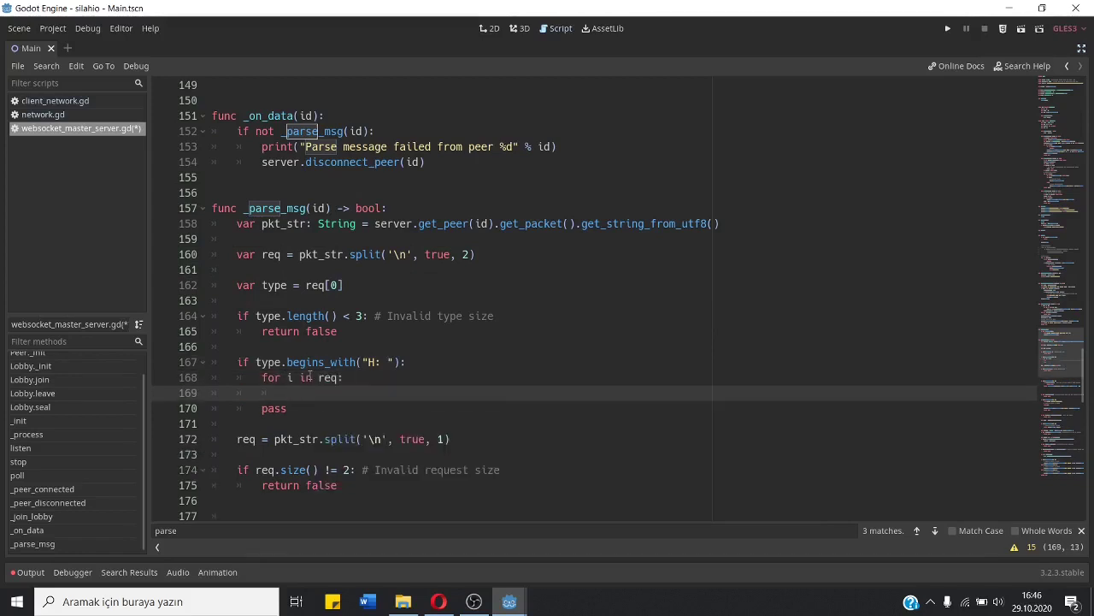
pyautogui.write('print')
pyautogui.write('(i')
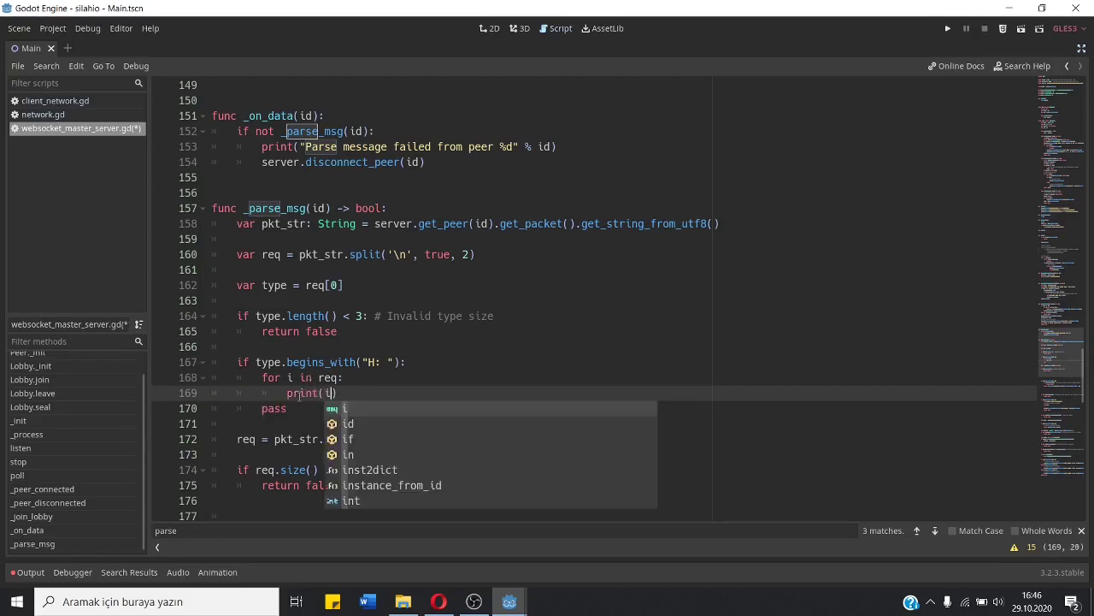
pyautogui.moveTo(301, 408); pyautogui.dragTo(182, 416)
pyautogui.press('BackSpace')
pyautogui.press('BackSpace')
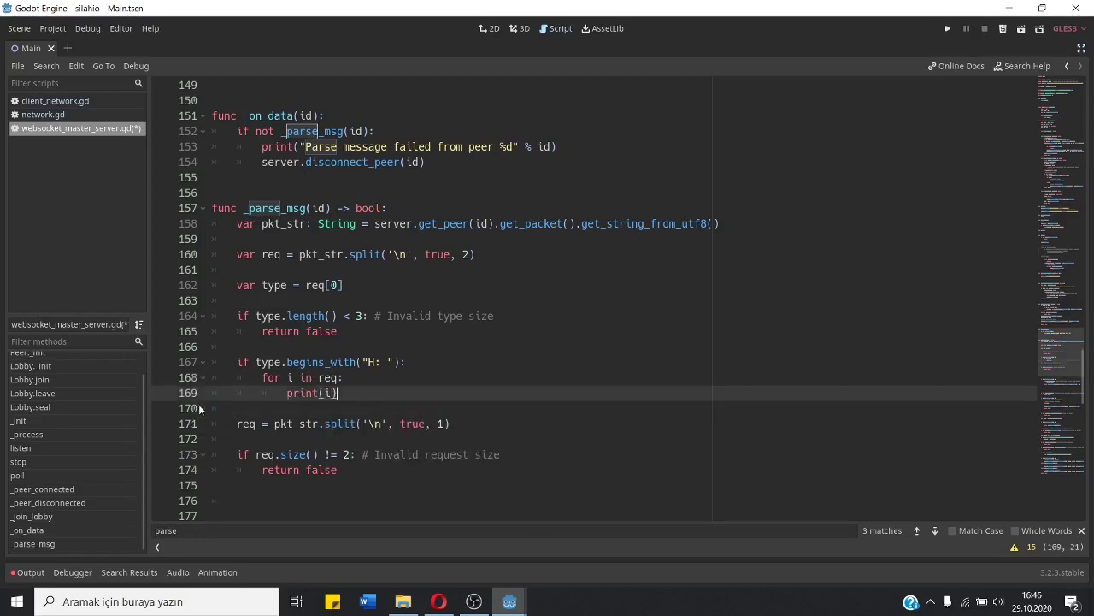
pyautogui.hotkey('ctrl', 's')
# In client_network.gd's ws_connected, start a ws_just_host_lobby("deneme lobisi" call on line 68
pyautogui.click(38, 104)
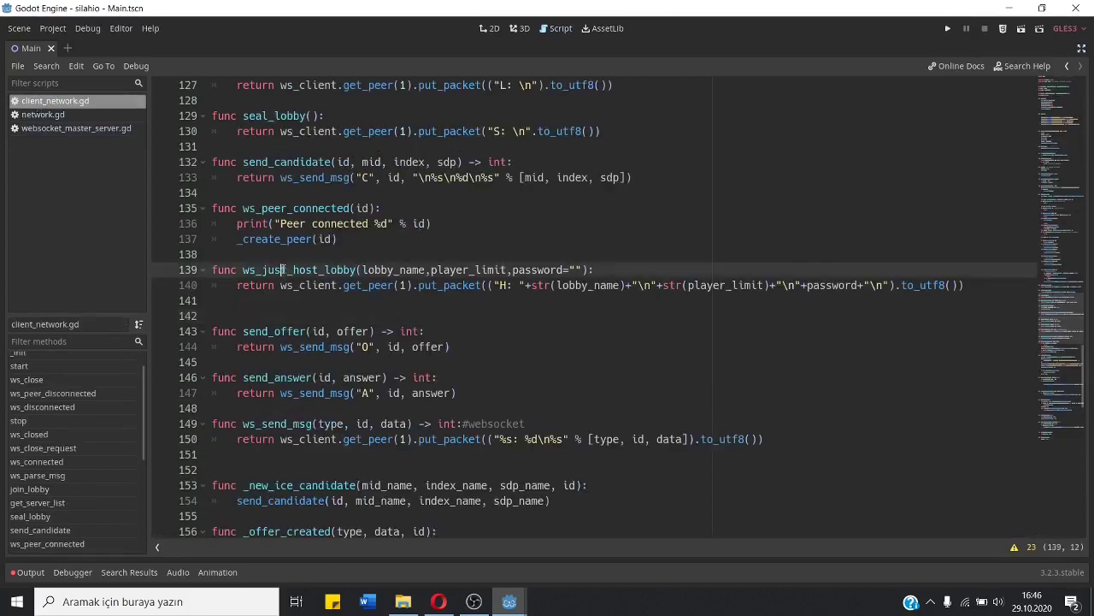
pyautogui.doubleClick(284, 270)
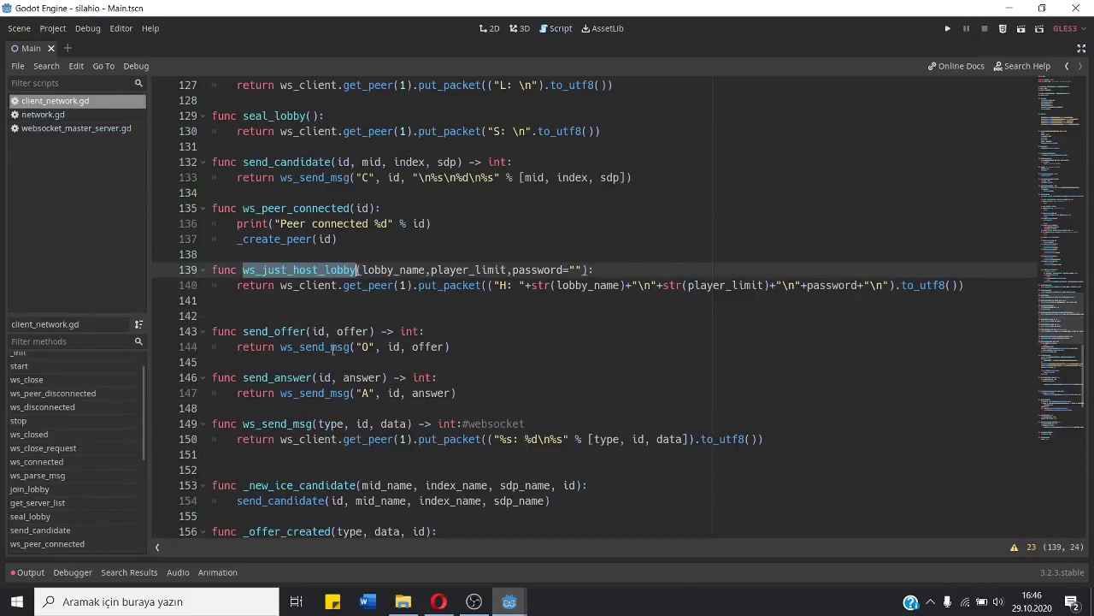
pyautogui.hotkey('ctrl', 'f')
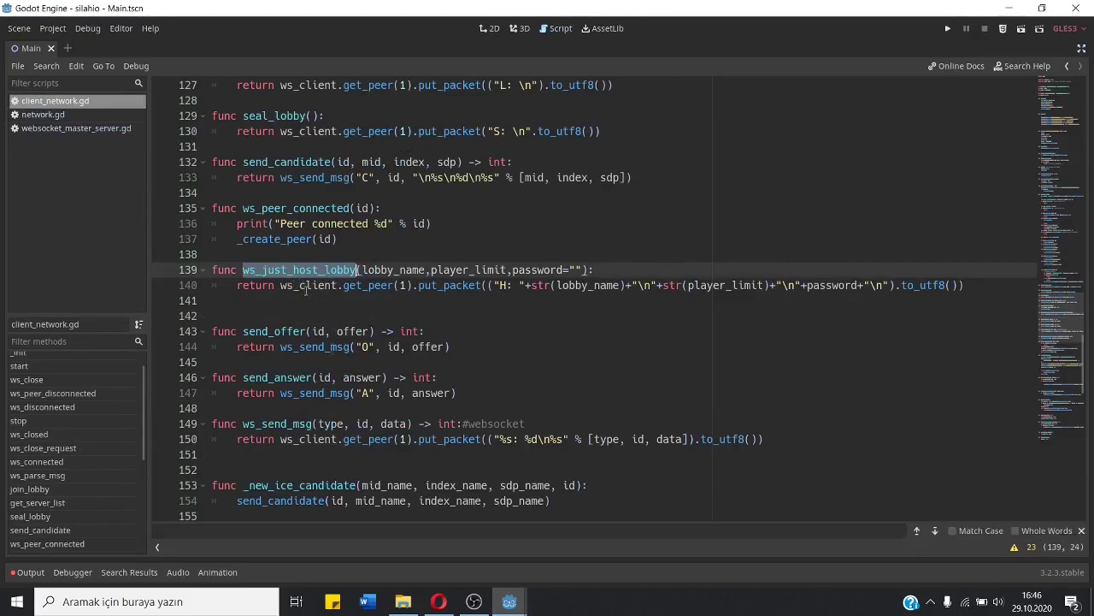
pyautogui.click(169, 536)
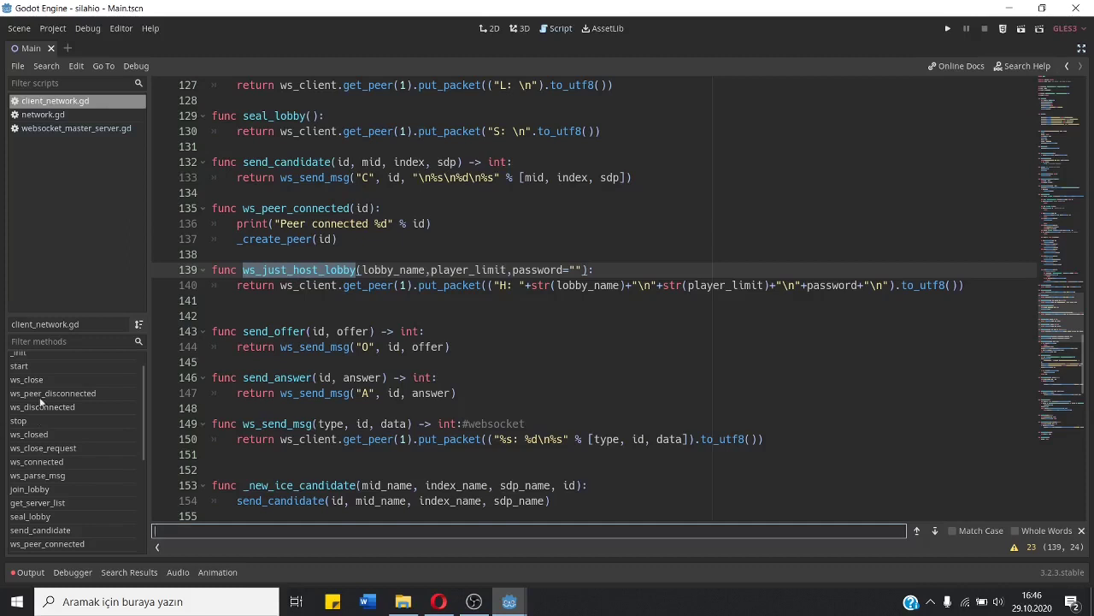
pyautogui.scroll(2, 38, 402)
pyautogui.scroll(-2, 62, 472)
pyautogui.click(54, 459)
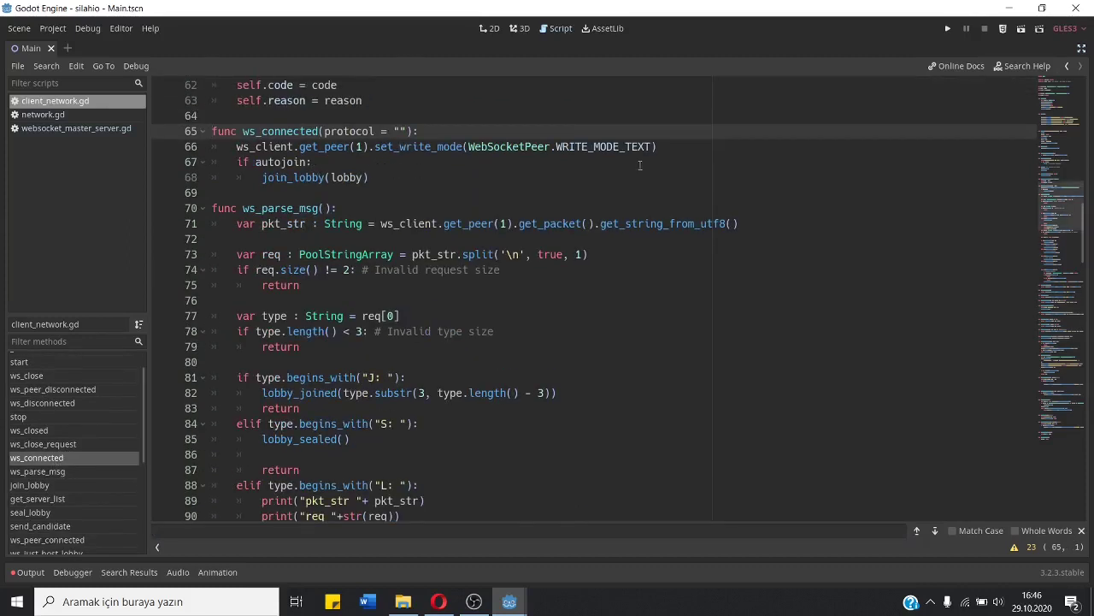
pyautogui.click(667, 147)
pyautogui.press('Return')
pyautogui.press('Return')
pyautogui.press('Return')
pyautogui.press('Return')
pyautogui.click(259, 183)
pyautogui.write('ws_just_host_lobby')
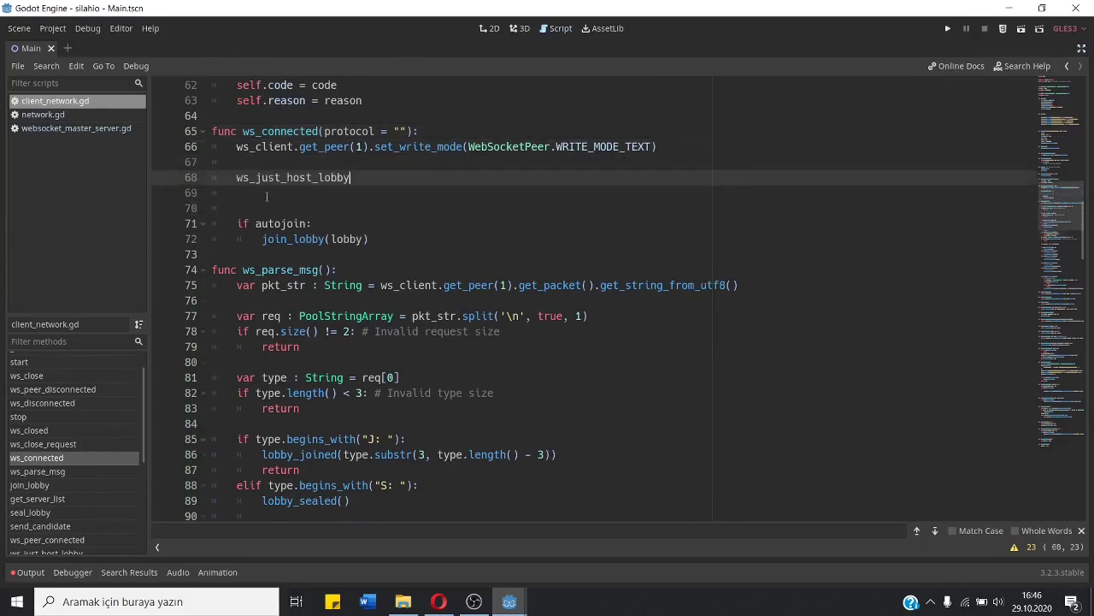
pyautogui.write('(')
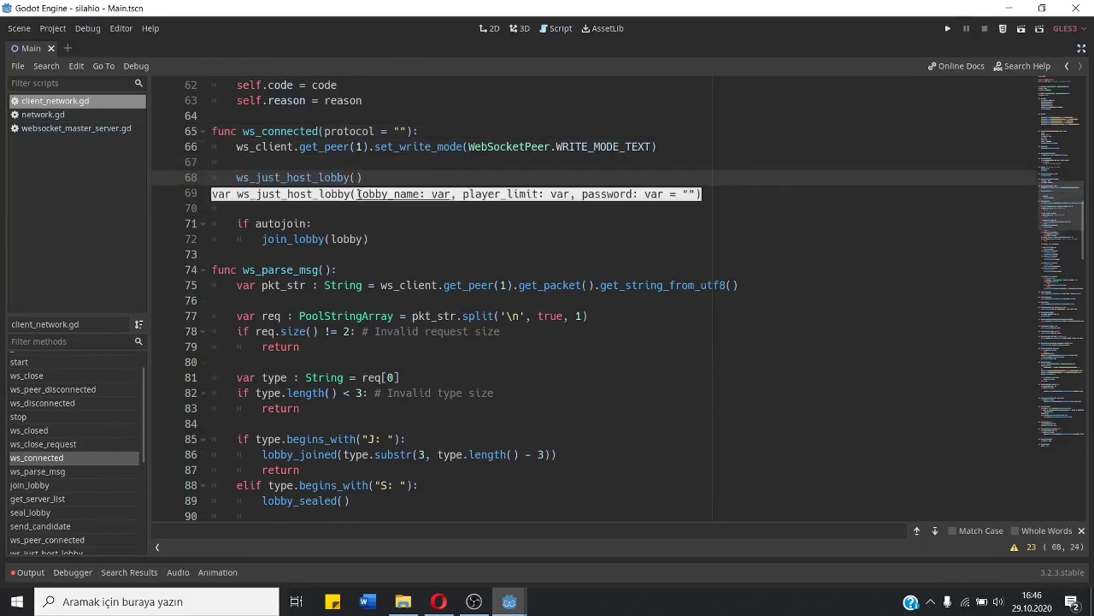
pyautogui.write('"')
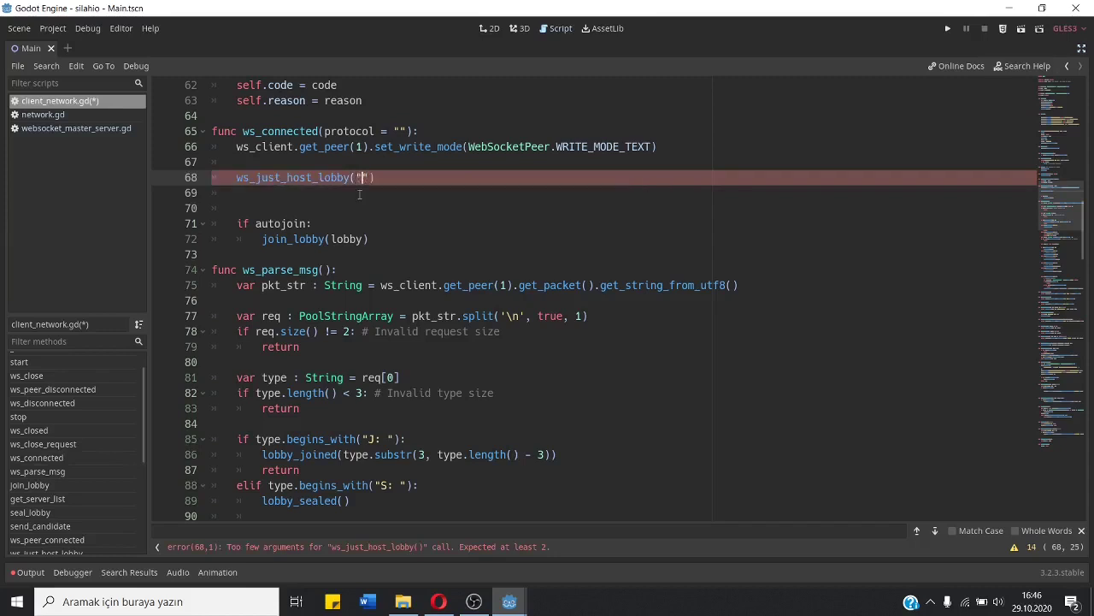
pyautogui.write('deneme lo')
pyautogui.write('bisi","')
pyautogui.press('BackSpace')
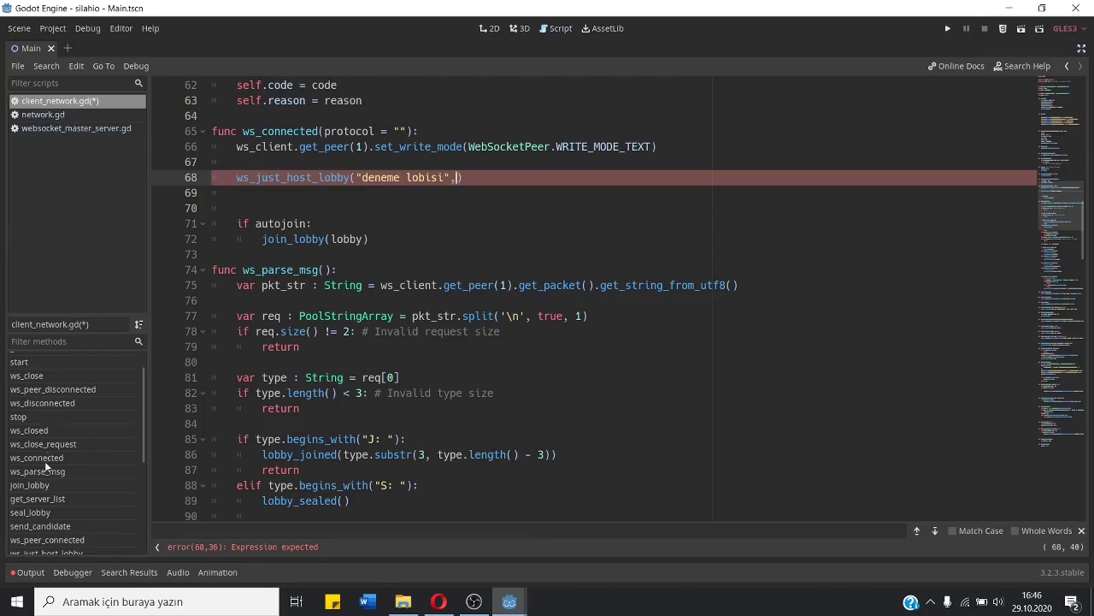
# Check the ws_just_host_lobby definition, then complete the call with 16 and "123"
pyautogui.scroll(-3, 43, 490)
pyautogui.click(45, 429)
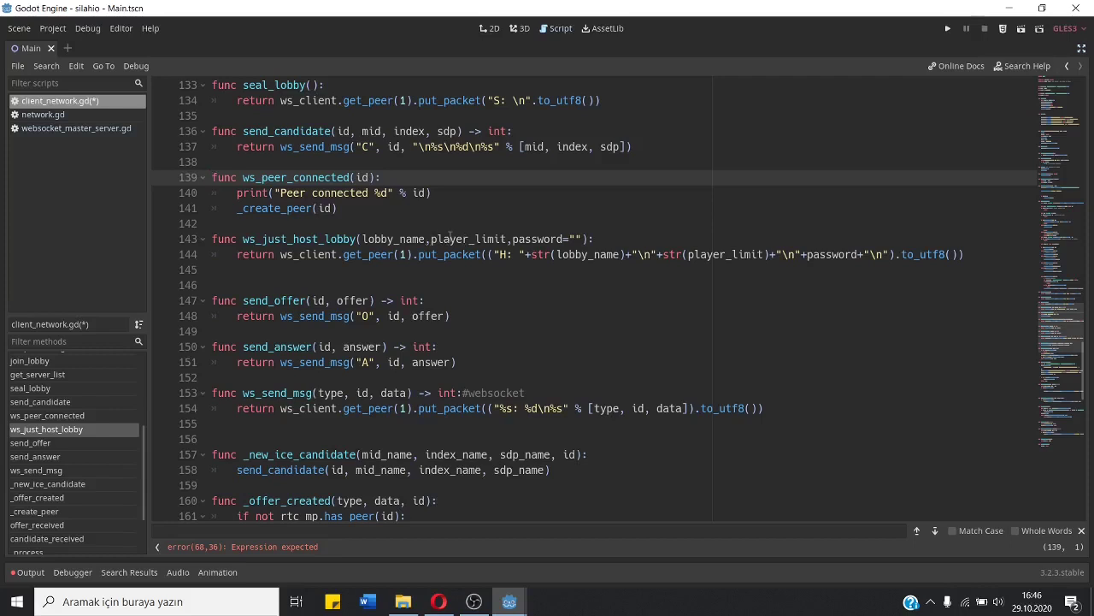
pyautogui.click(69, 129)
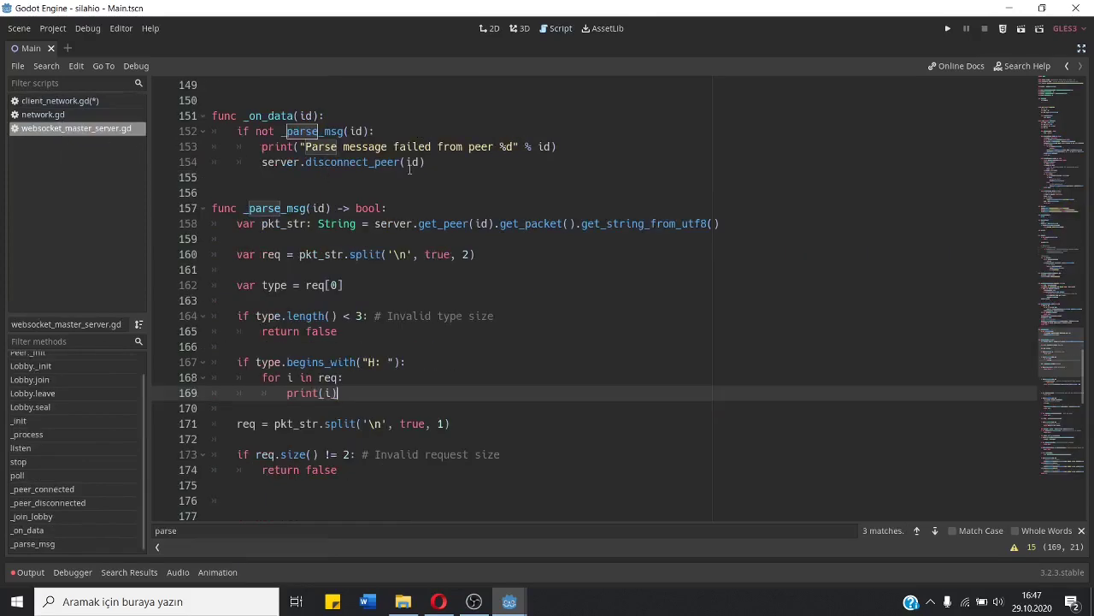
pyautogui.hotkey('alt', 'Left')
pyautogui.click(453, 287)
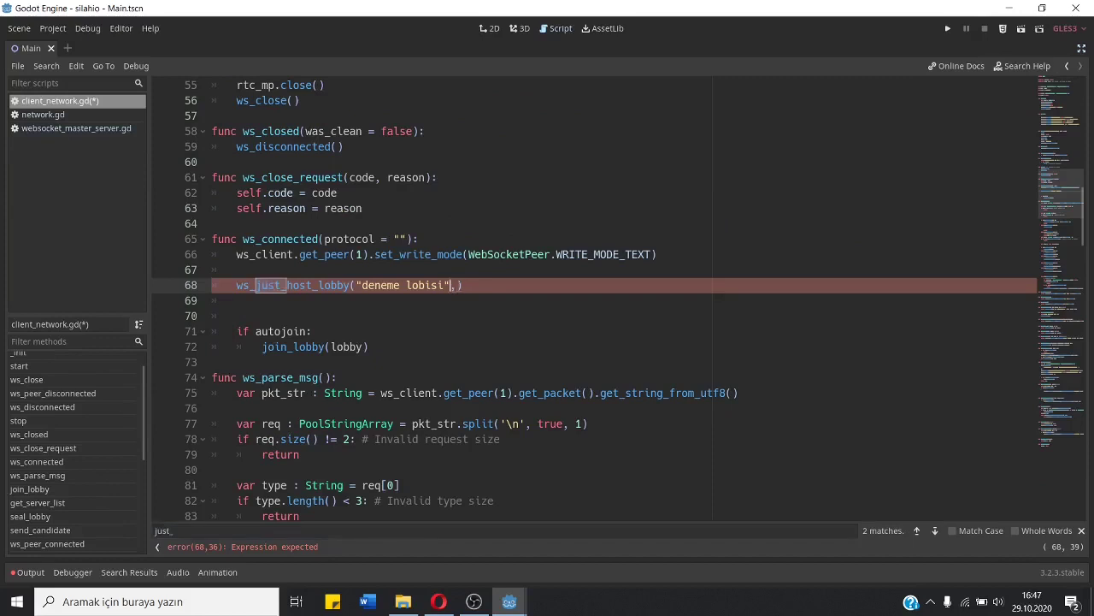
pyautogui.write(', 6,')
pyautogui.write('"')
pyautogui.write('123')
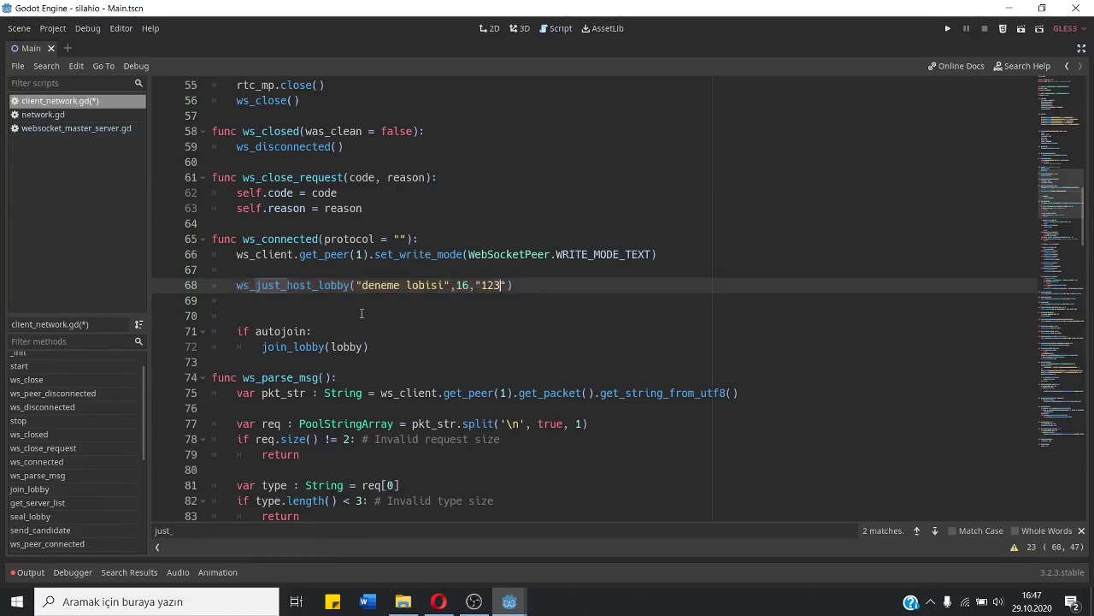
pyautogui.click(73, 128)
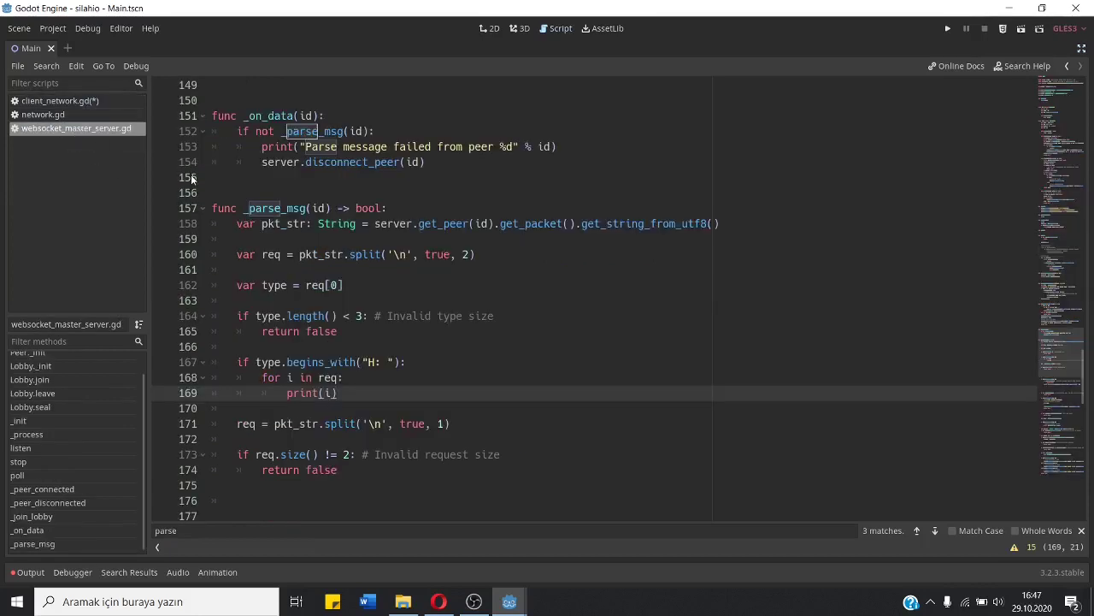
pyautogui.click(59, 100)
# Run the project and confirm the output prints 'H: deneme lobisi', 16 and 123
pyautogui.press('F5')
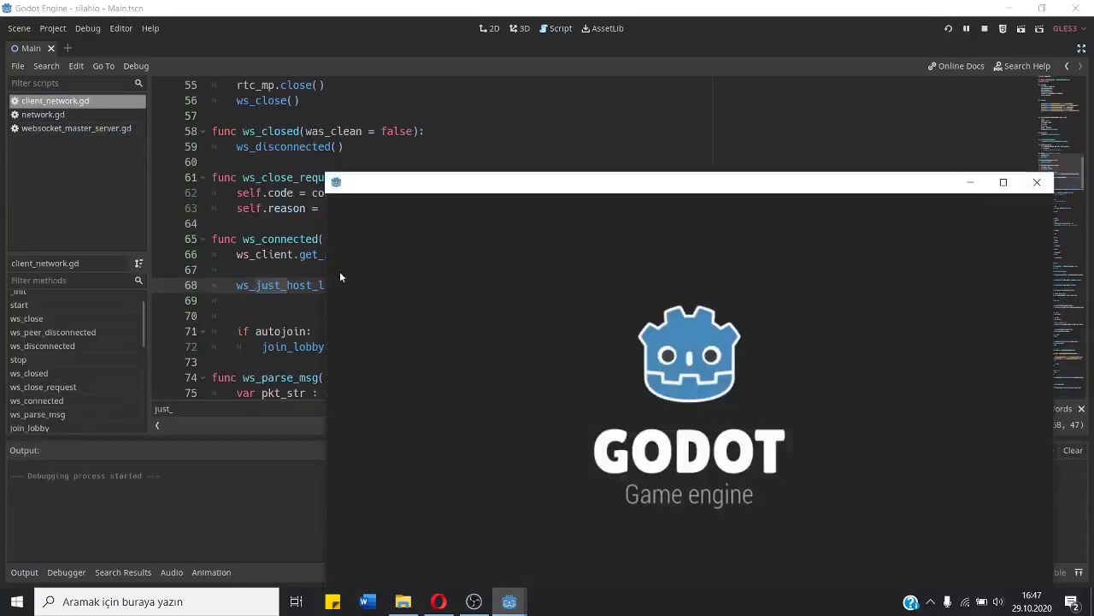
pyautogui.moveTo(371, 182); pyautogui.dragTo(371, 137)
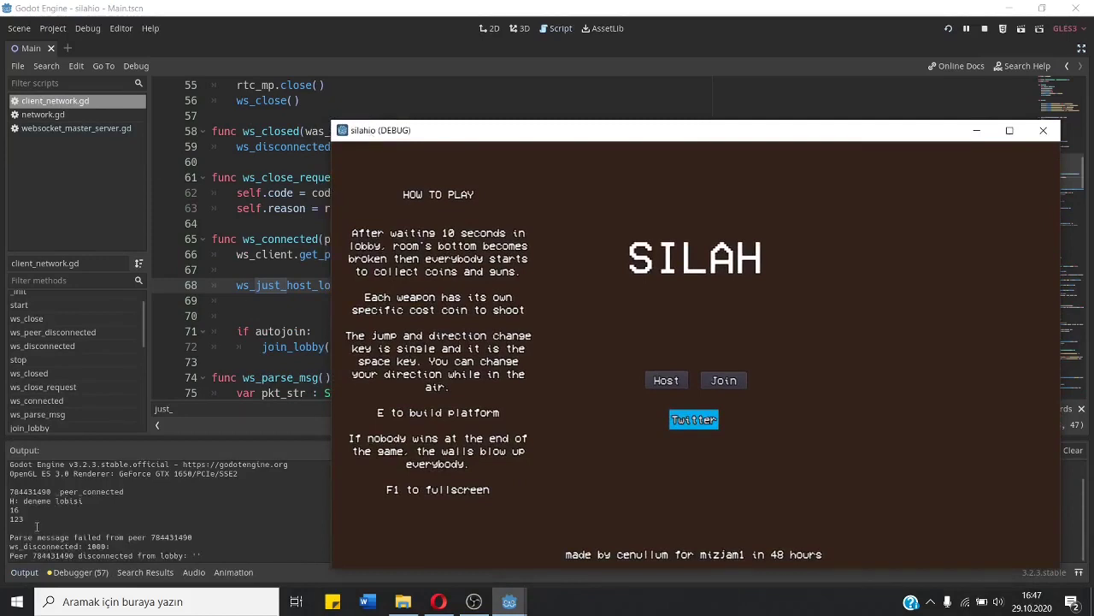
pyautogui.moveTo(37, 523); pyautogui.dragTo(7, 501)
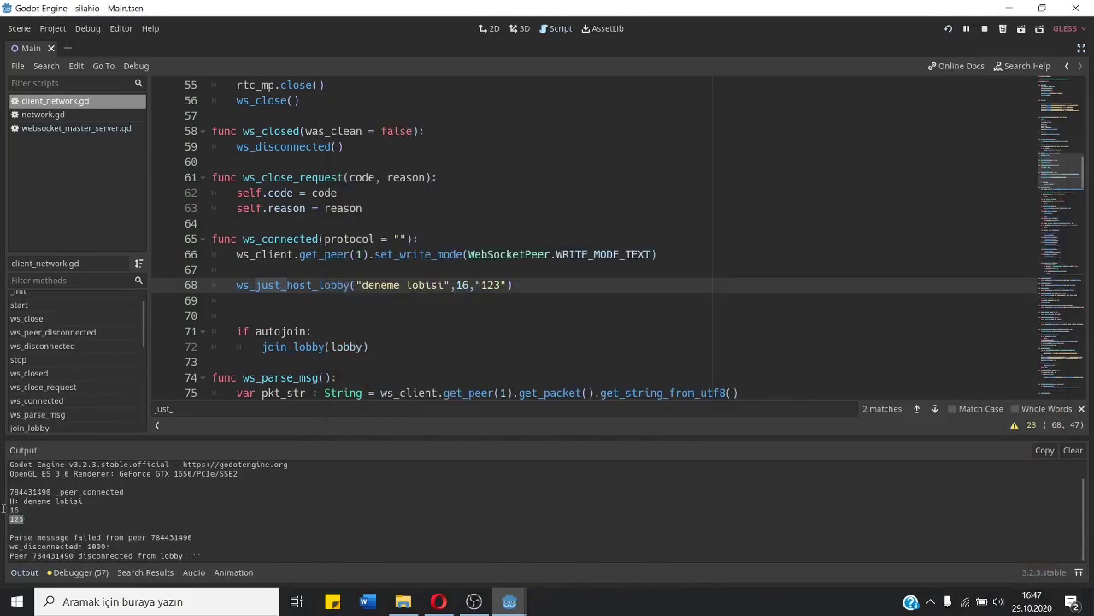
pyautogui.click(51, 518)
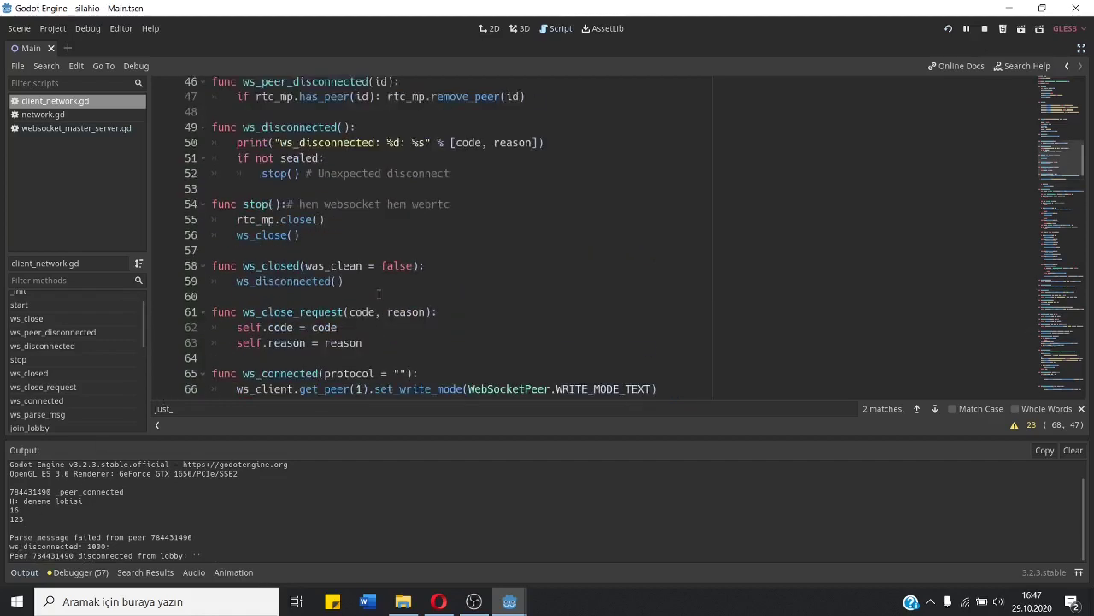
pyautogui.scroll(15, 239, 291)
pyautogui.scroll(-2, 370, 285)
pyautogui.press('Return')
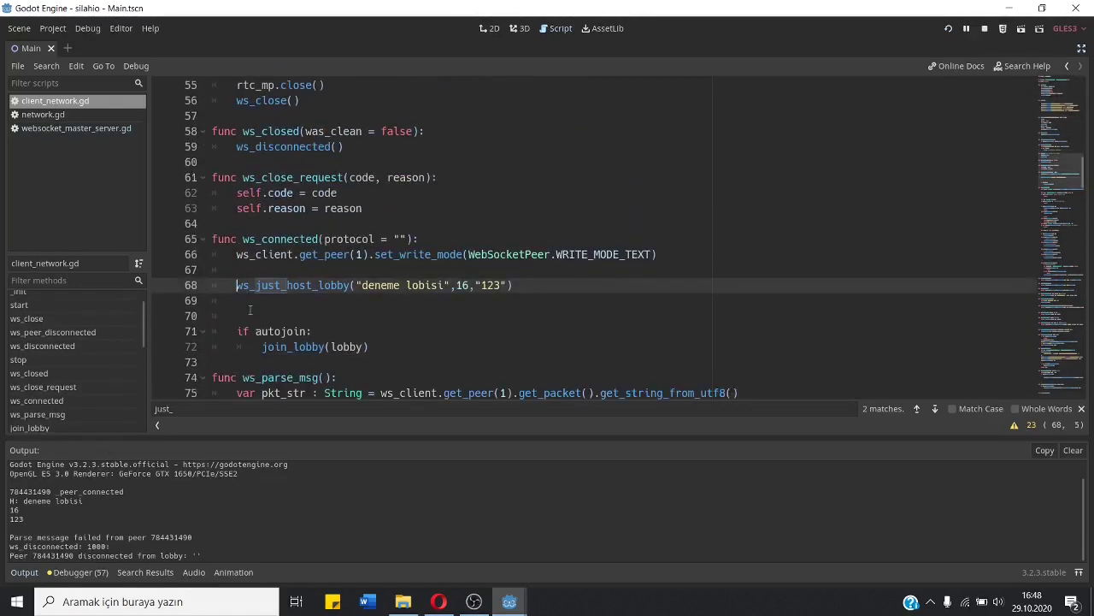
# Delete the stray blank lines in websocket_master_server.gd around the request loop and lobby check
pyautogui.click(51, 127)
pyautogui.scroll(-2, 309, 231)
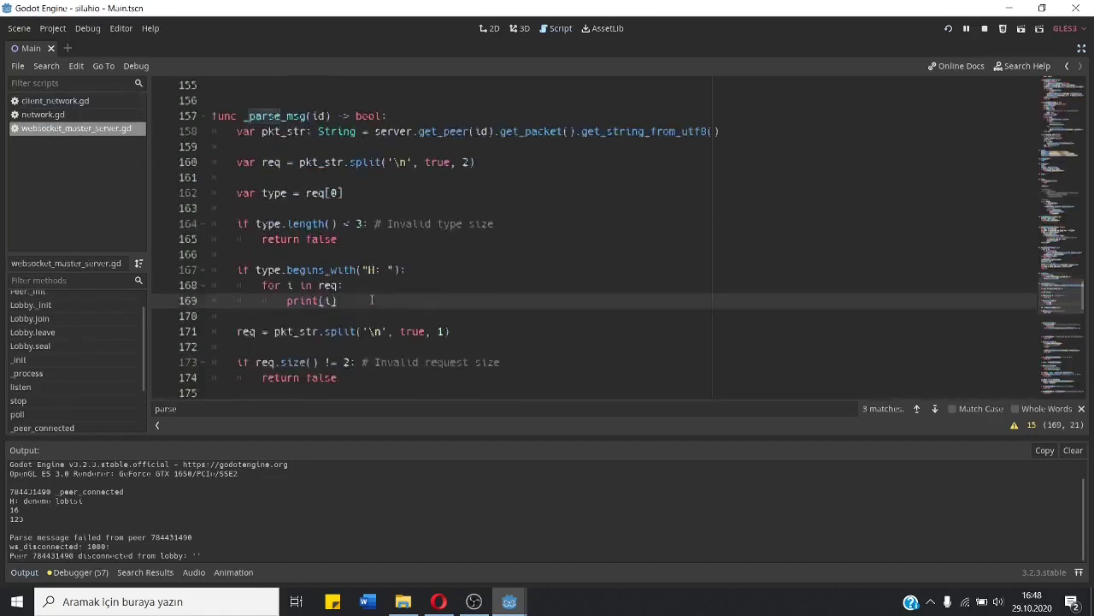
pyautogui.scroll(-1, 310, 231)
pyautogui.moveTo(240, 224)
pyautogui.mouseDown()
pyautogui.moveTo(224, 211)
pyautogui.moveTo(237, 224)
pyautogui.mouseUp()
pyautogui.moveTo(371, 210); pyautogui.dragTo(169, 193)
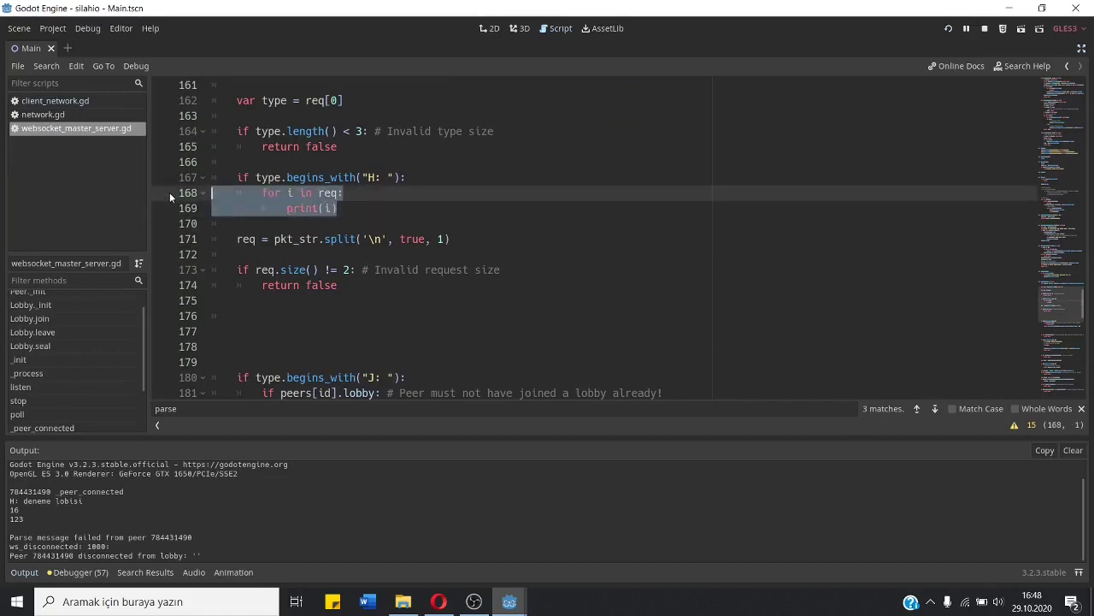
pyautogui.scroll(-2, 262, 225)
pyautogui.click(261, 270)
pyautogui.press('BackSpace')
pyautogui.press('BackSpace')
pyautogui.press('BackSpace')
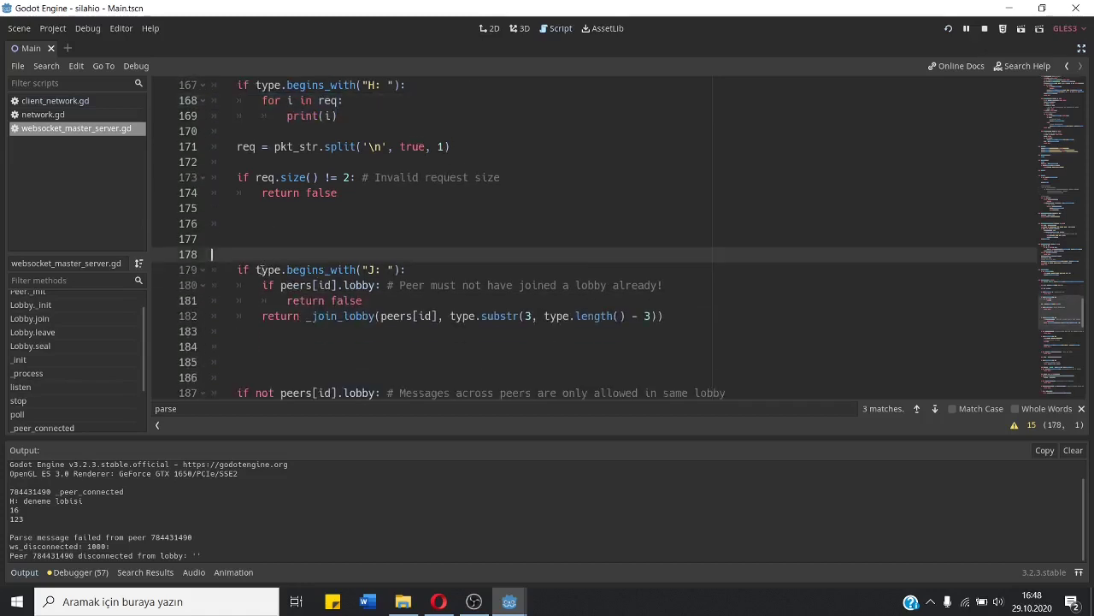
pyautogui.scroll(-4, 261, 269)
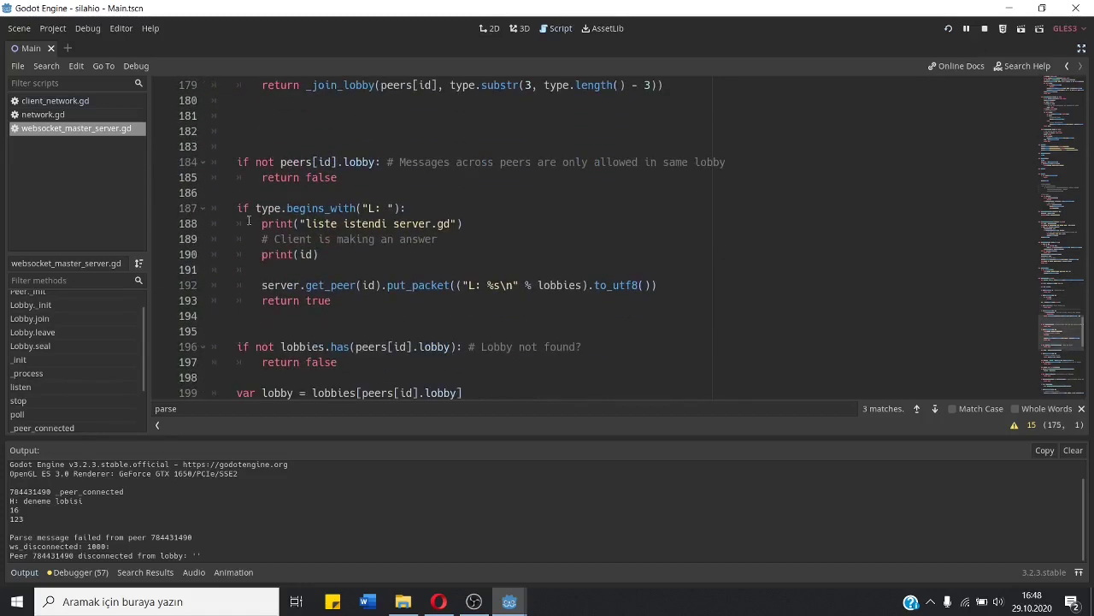
pyautogui.click(242, 158)
pyautogui.click(236, 152)
pyautogui.press('BackSpace')
pyautogui.press('BackSpace')
pyautogui.press('BackSpace')
pyautogui.press('BackSpace')
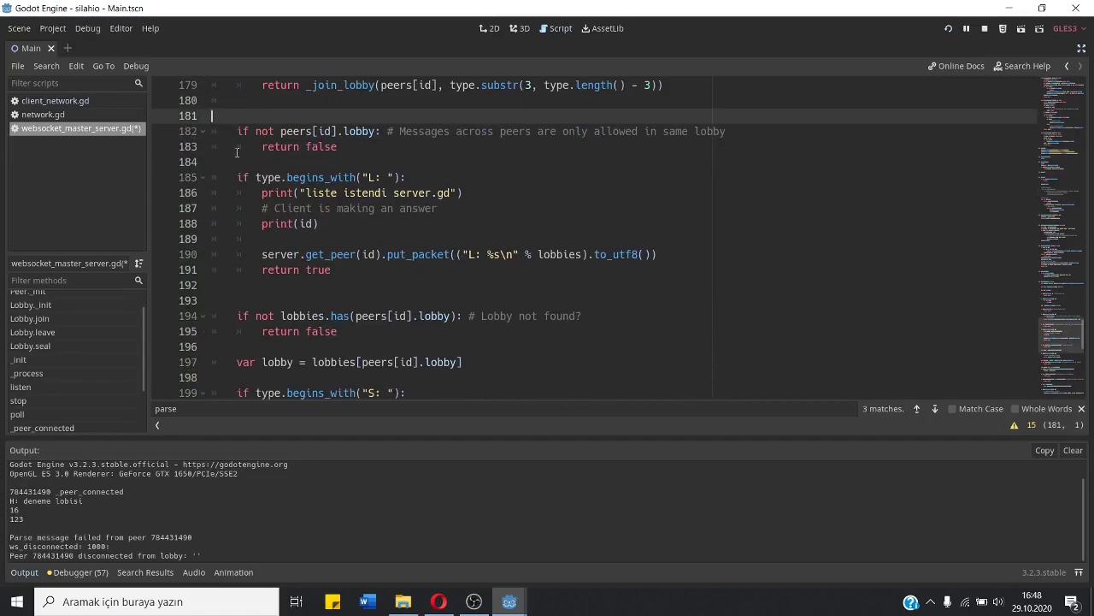
pyautogui.press('BackSpace')
pyautogui.scroll(-1, 237, 162)
pyautogui.scroll(-7, 237, 162)
pyautogui.scroll(20, 245, 290)
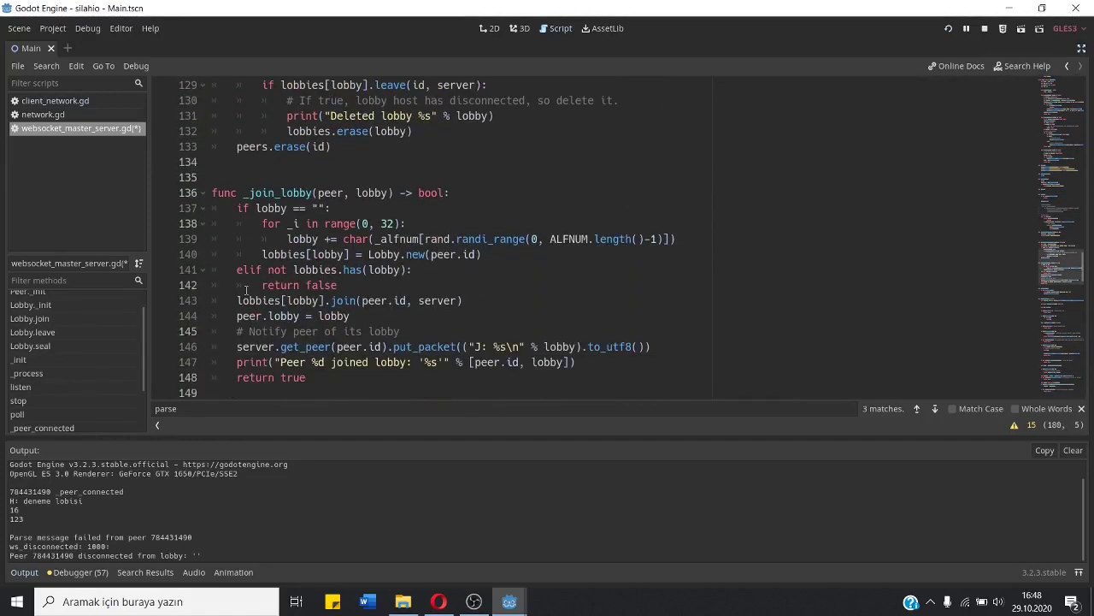
# Add 'func create_new_lobby():' with a pass body after the _join_lobby function
pyautogui.doubleClick(257, 194)
pyautogui.scroll(6, 258, 221)
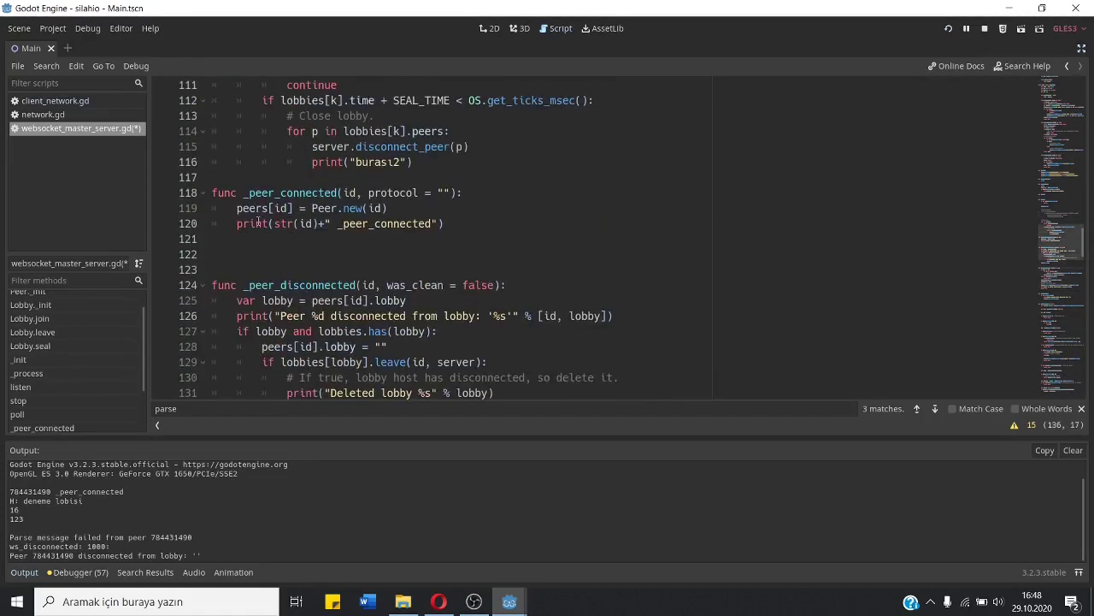
pyautogui.scroll(3, 257, 263)
pyautogui.scroll(4, 256, 263)
pyautogui.scroll(-4, 259, 258)
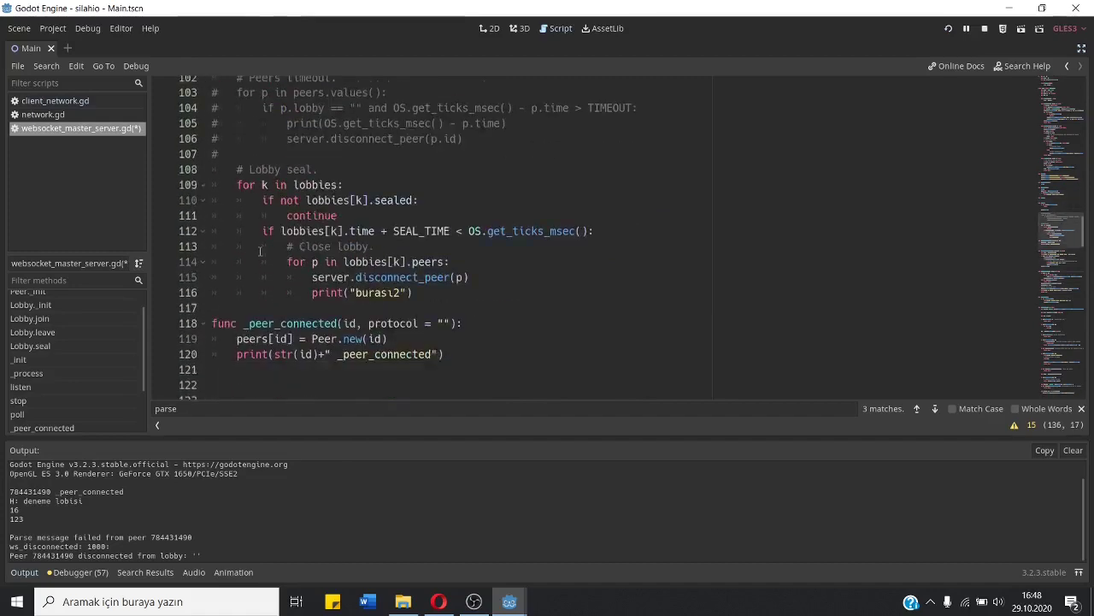
pyautogui.scroll(-8, 260, 254)
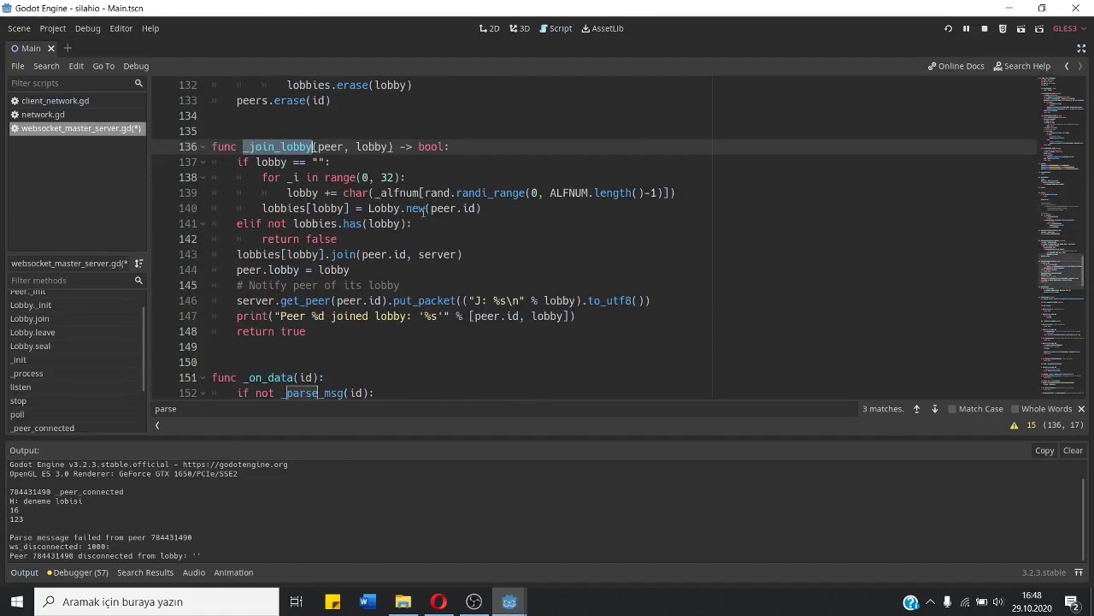
pyautogui.moveTo(513, 211); pyautogui.dragTo(163, 176)
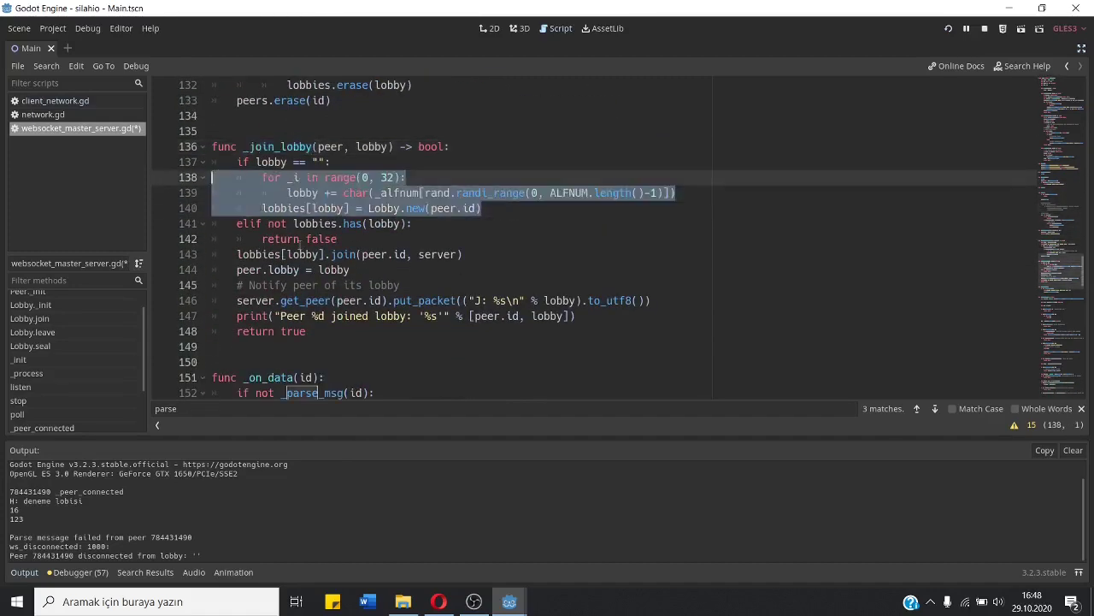
pyautogui.click(220, 350)
pyautogui.press('Return')
pyautogui.press('Return')
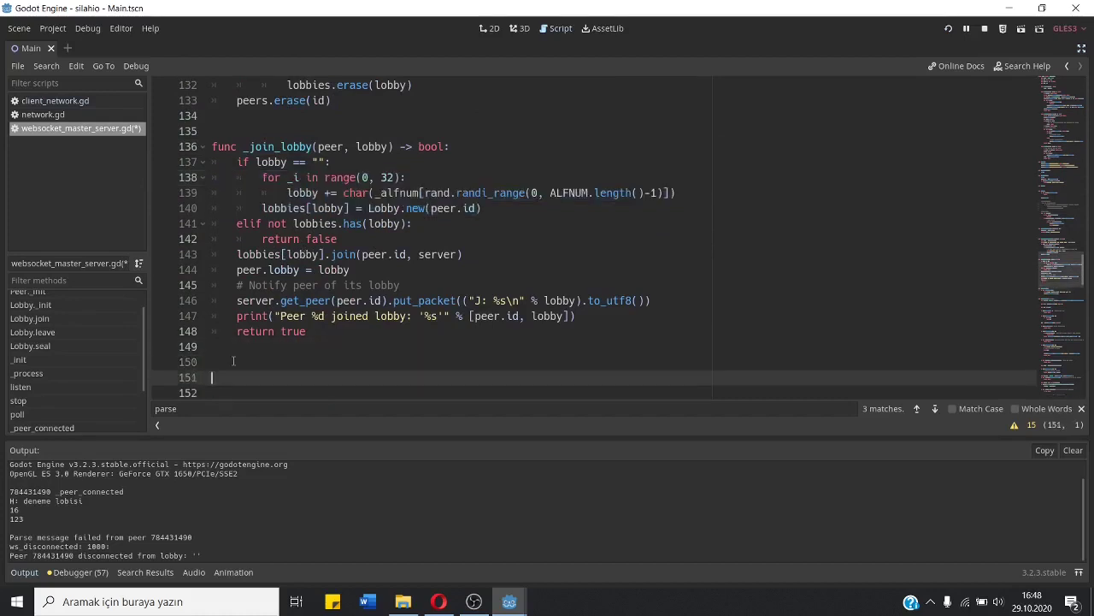
pyautogui.scroll(-4, 226, 257)
pyautogui.write('fu')
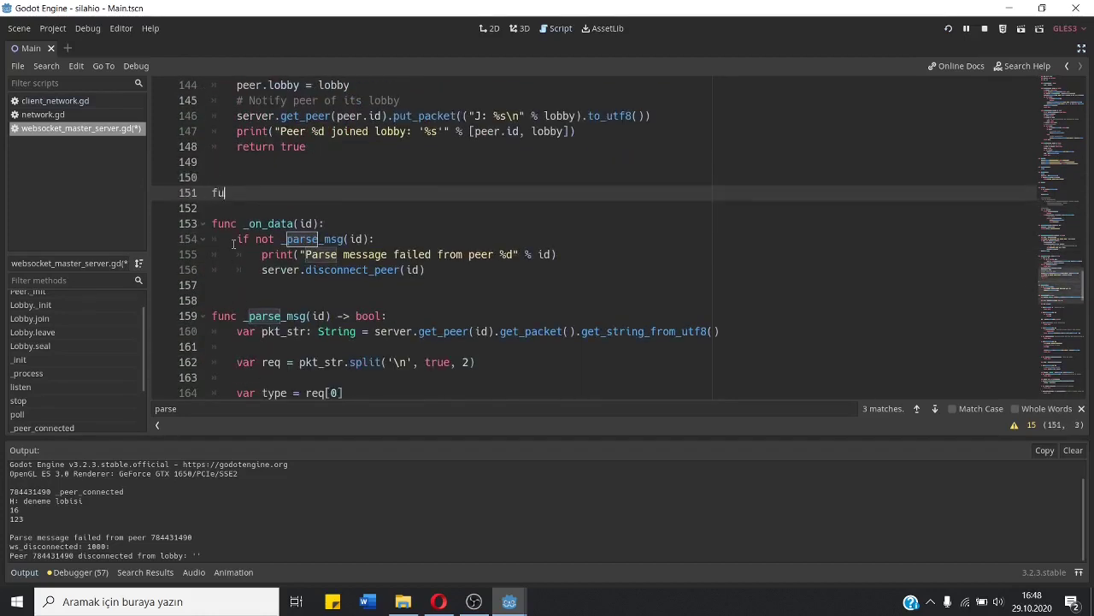
pyautogui.write('nc create')
pyautogui.write('_new_lobb')
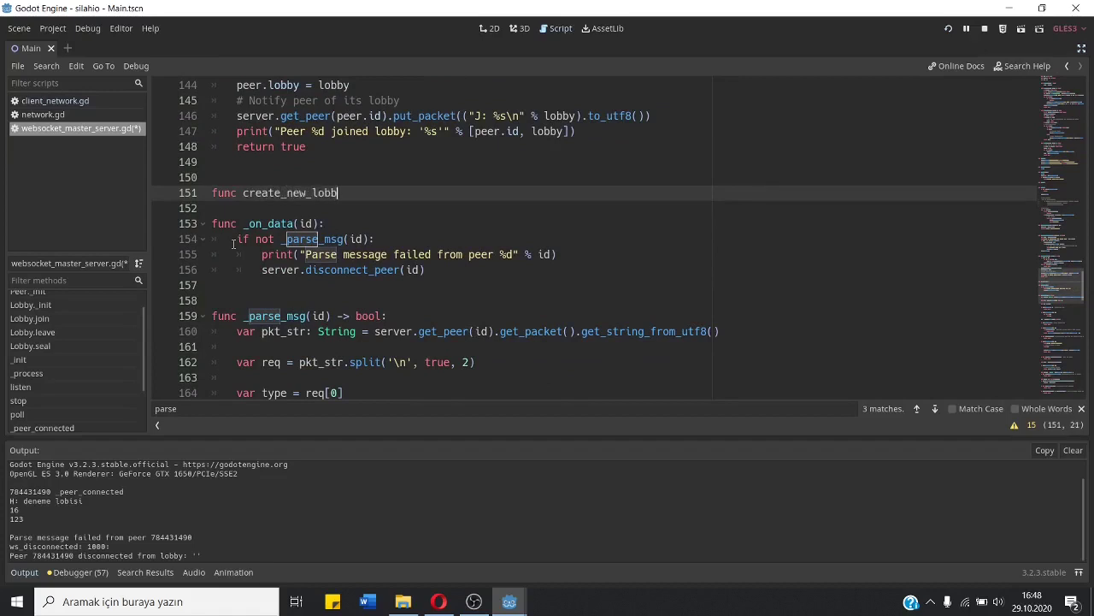
pyautogui.write('y(')
pyautogui.scroll(2, 232, 244)
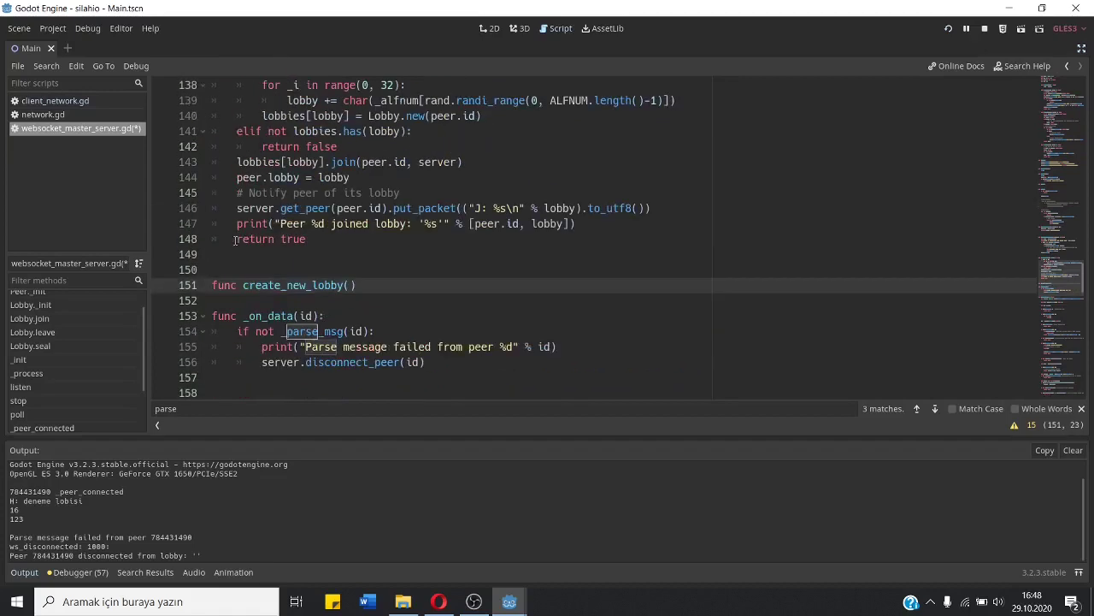
pyautogui.write(':')
pyautogui.press('Return')
pyautogui.write('pa')
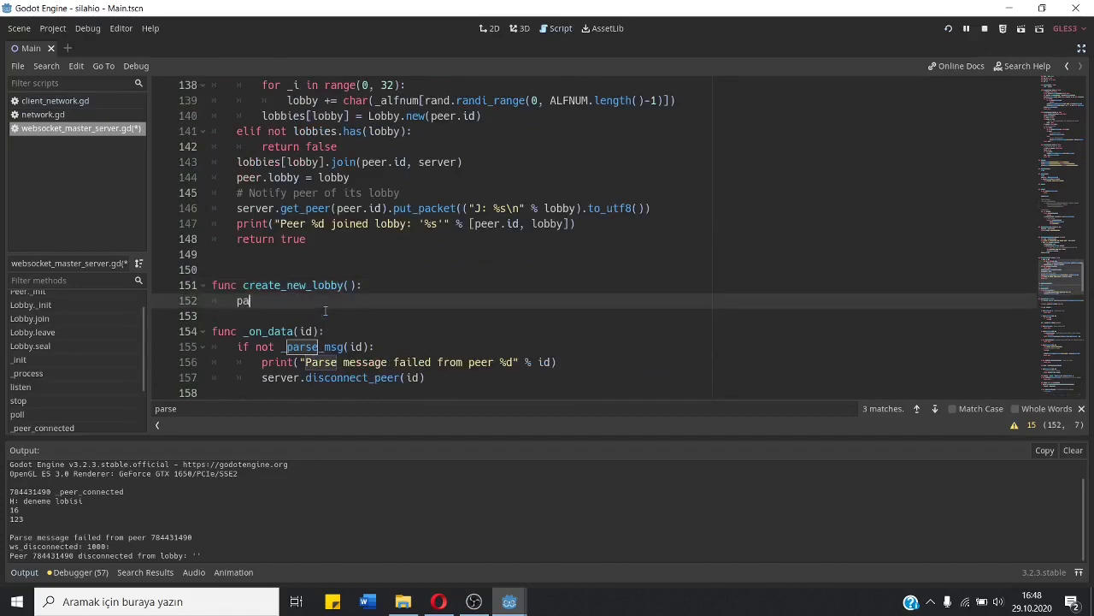
pyautogui.write('ss')
pyautogui.scroll(4, 364, 272)
pyautogui.scroll(-2, 363, 272)
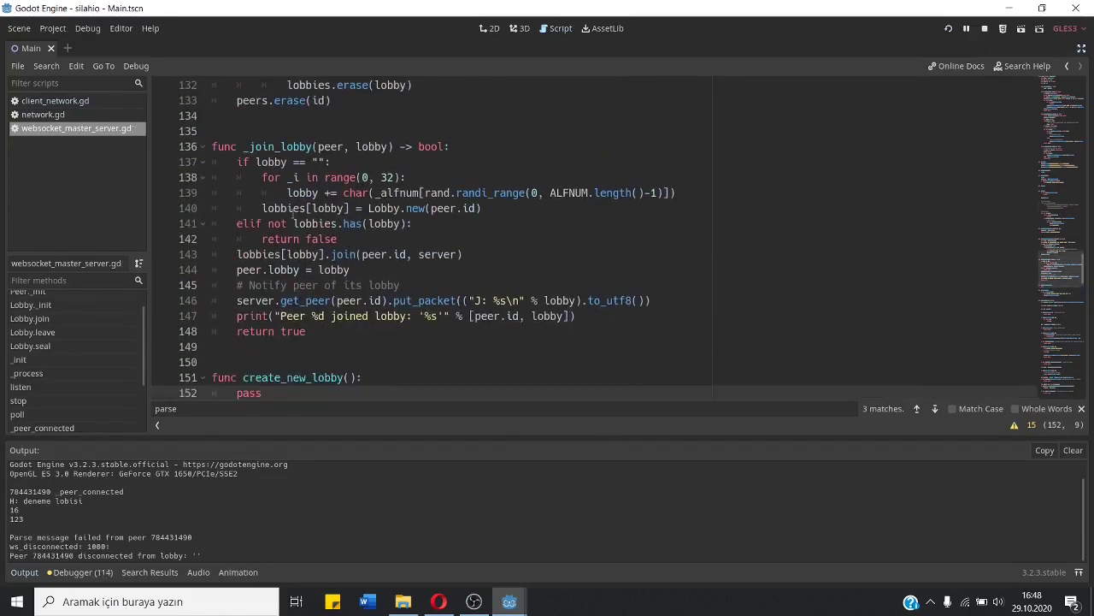
pyautogui.moveTo(504, 208); pyautogui.dragTo(155, 187)
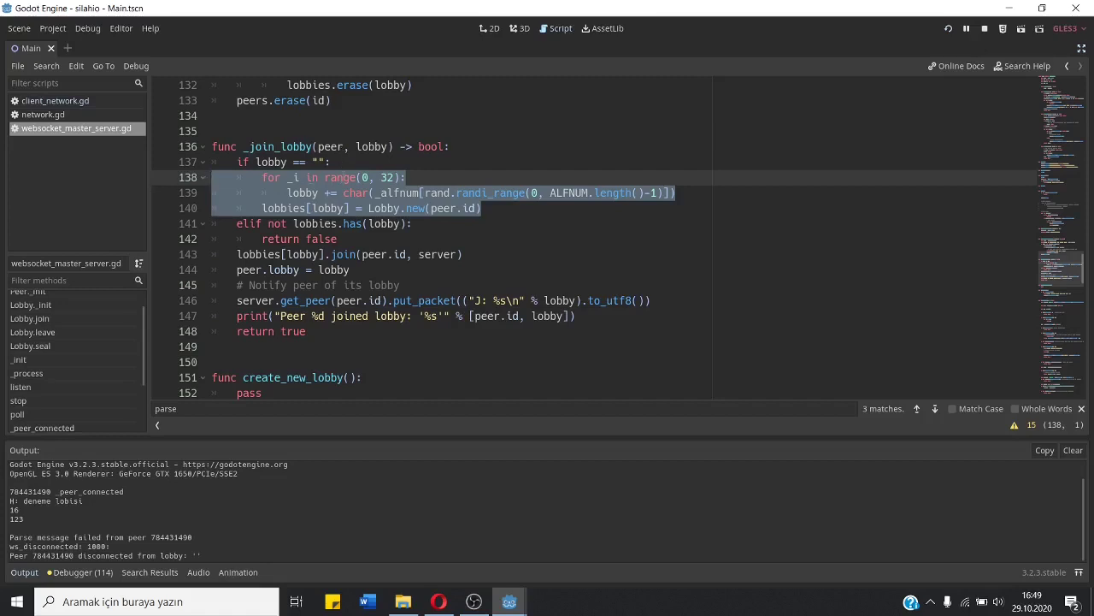
pyautogui.click(389, 146)
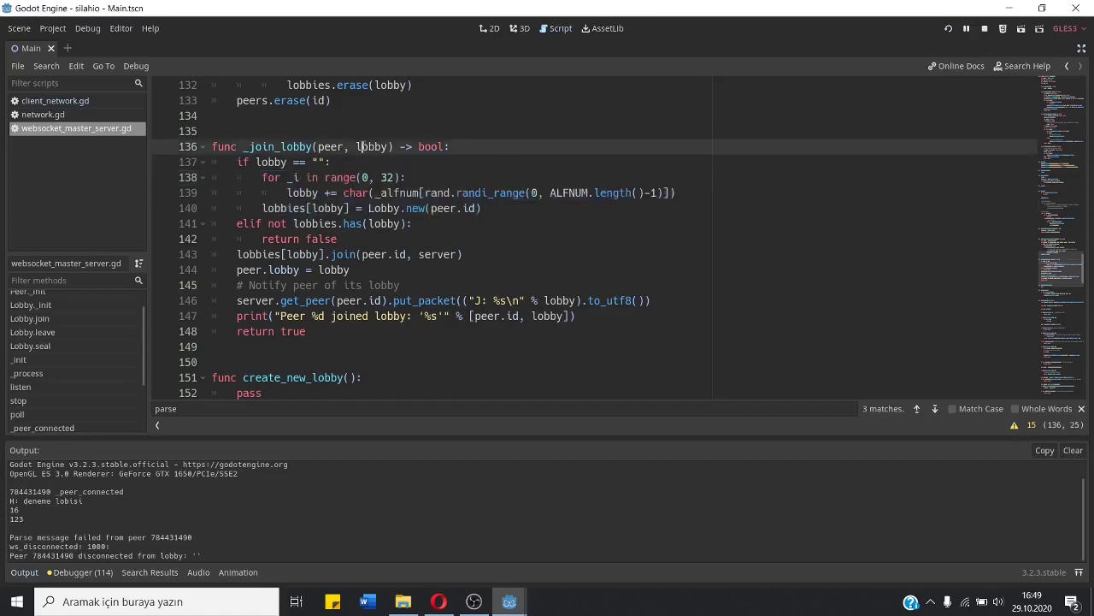
# In client_network.gd, locate the ws_just_host_lobby definition and inspect its newline separator
pyautogui.click(48, 103)
pyautogui.scroll(-4, 353, 291)
pyautogui.scroll(3, 353, 295)
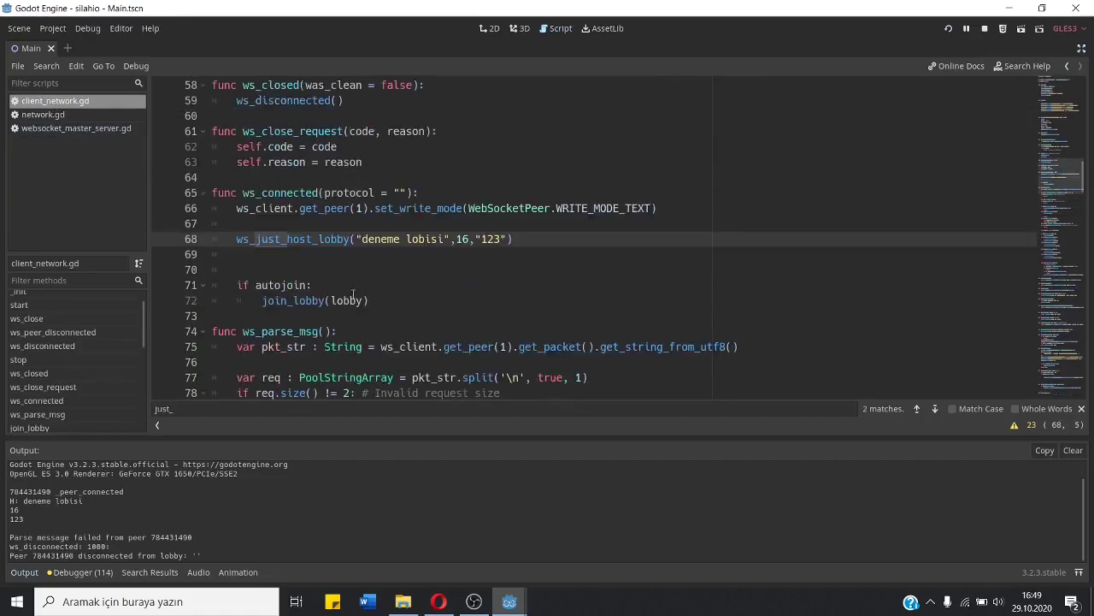
pyautogui.doubleClick(277, 242)
pyautogui.hotkey('ctrl', 'f')
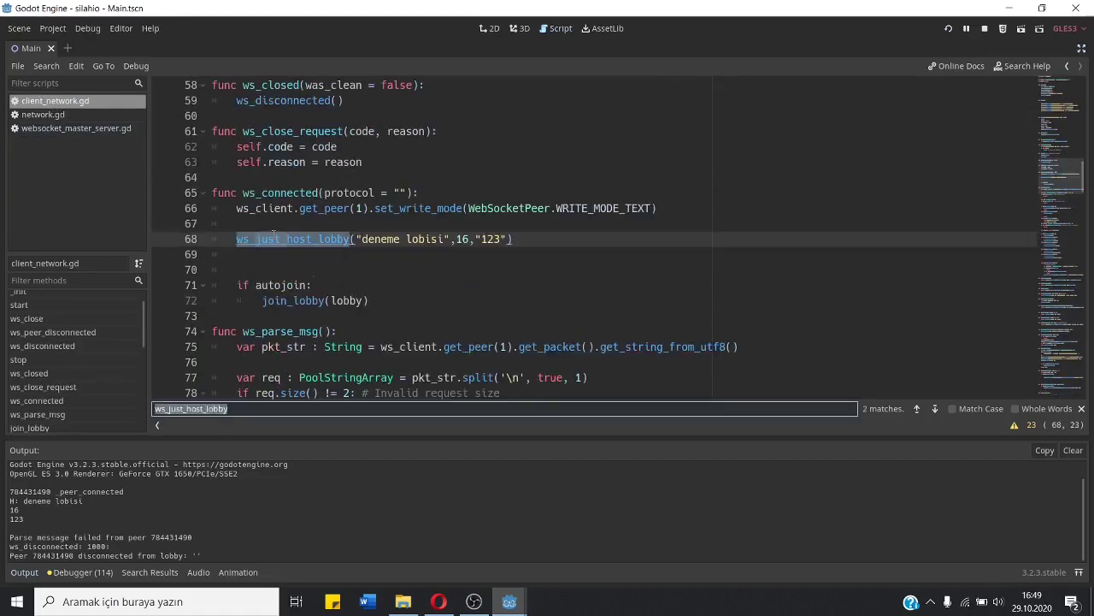
pyautogui.press('Return')
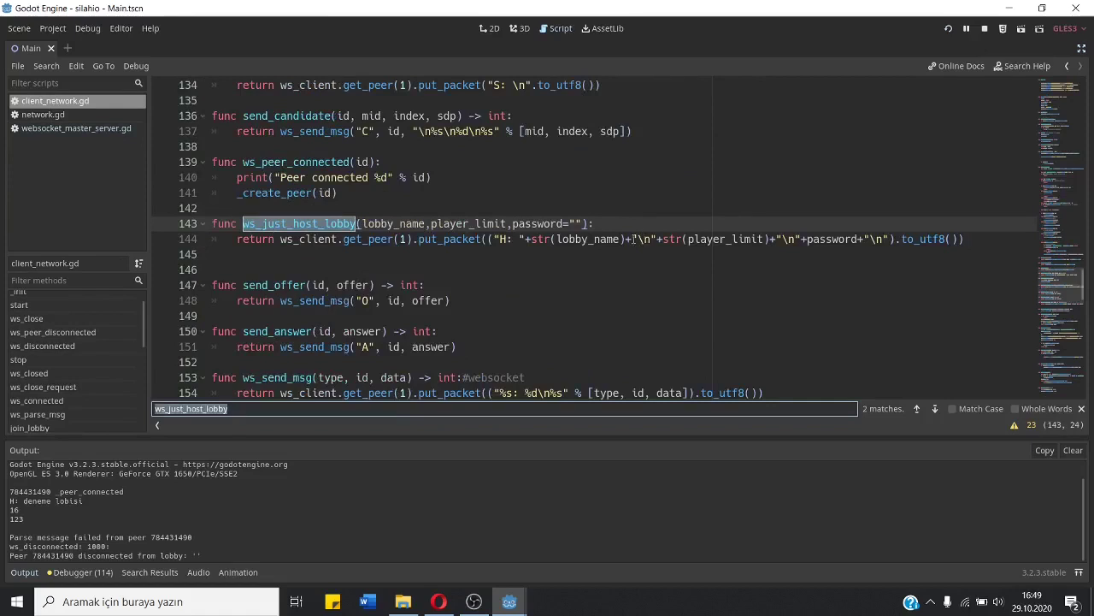
pyautogui.moveTo(633, 240); pyautogui.dragTo(651, 238)
pyautogui.click(640, 239)
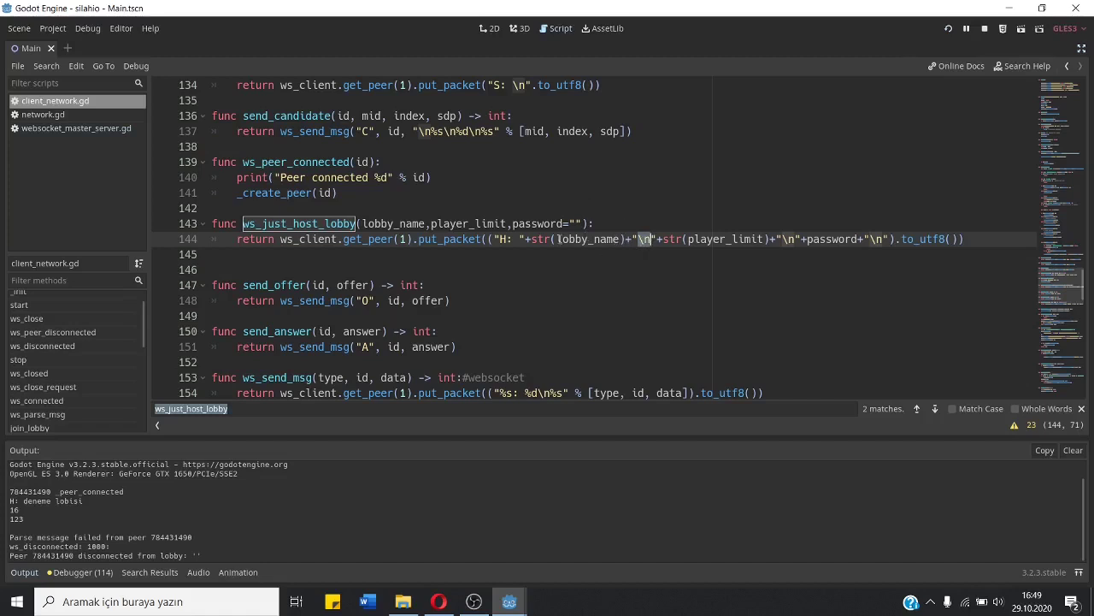
# Type a quoted "lobbi ismi" test string on the empty line below the lobby packet
pyautogui.moveTo(557, 240); pyautogui.dragTo(619, 239)
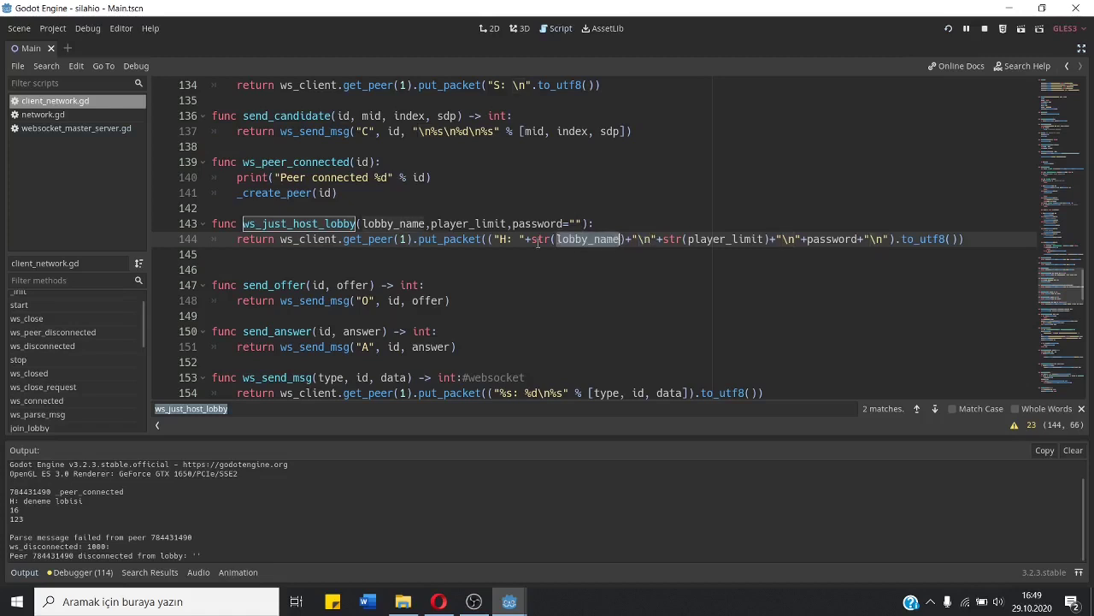
pyautogui.click(487, 255)
pyautogui.write('\\')
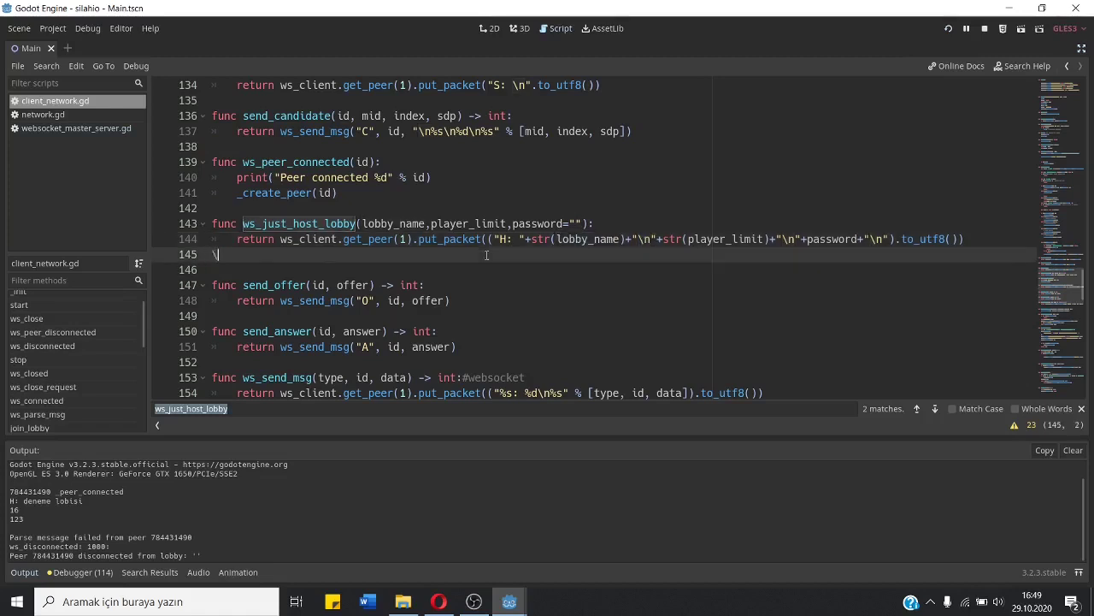
pyautogui.write('lobbi')
pyautogui.write(' ismi')
pyautogui.write('"')
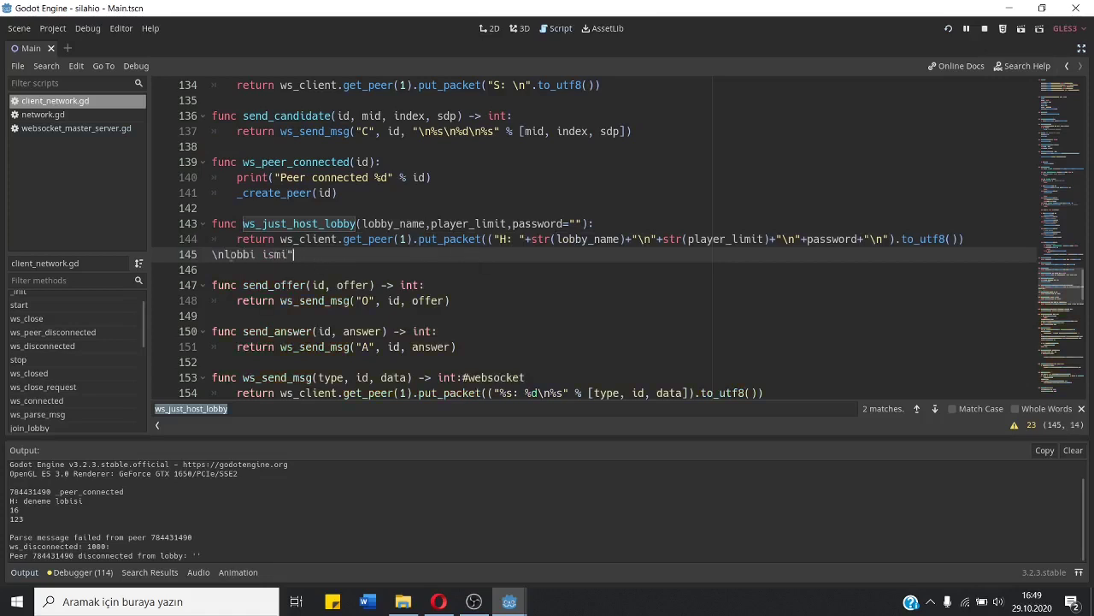
pyautogui.press('Home')
pyautogui.write('"')
pyautogui.moveTo(294, 254); pyautogui.dragTo(218, 255)
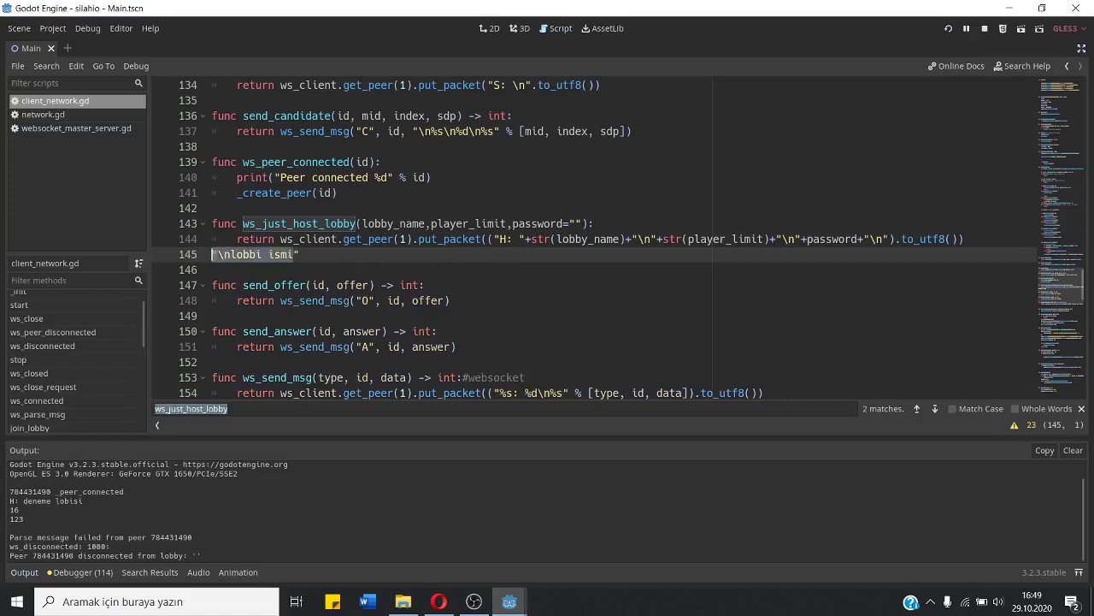
pyautogui.click(219, 255)
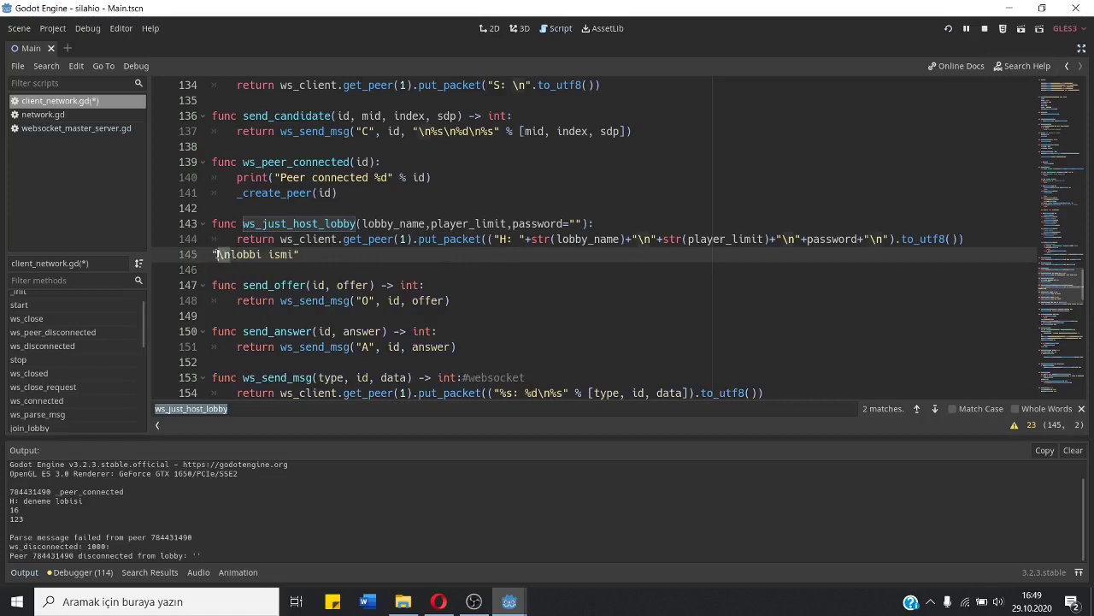
pyautogui.moveTo(305, 256); pyautogui.dragTo(213, 256)
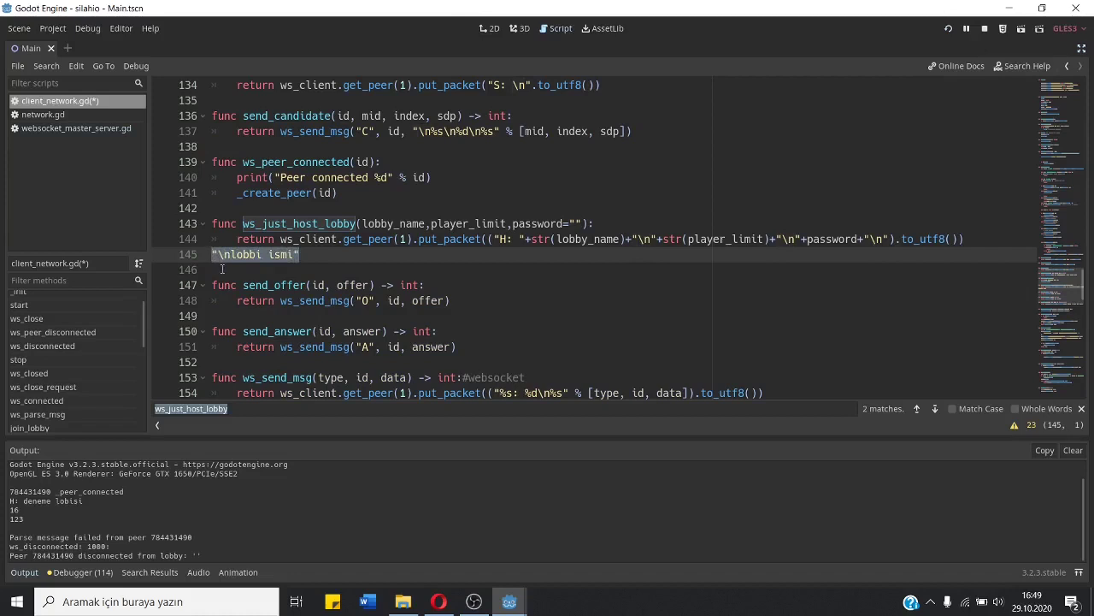
# Delete the leftover test line 145, save client_network.gd and restore the editor docks
pyautogui.click(639, 239)
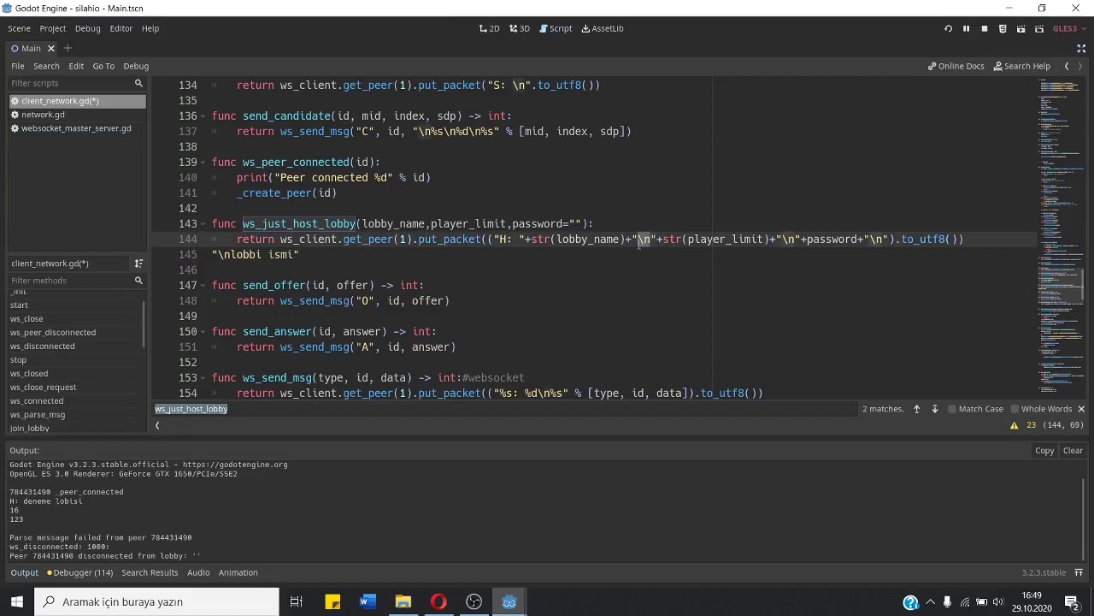
pyautogui.moveTo(299, 254); pyautogui.dragTo(204, 260)
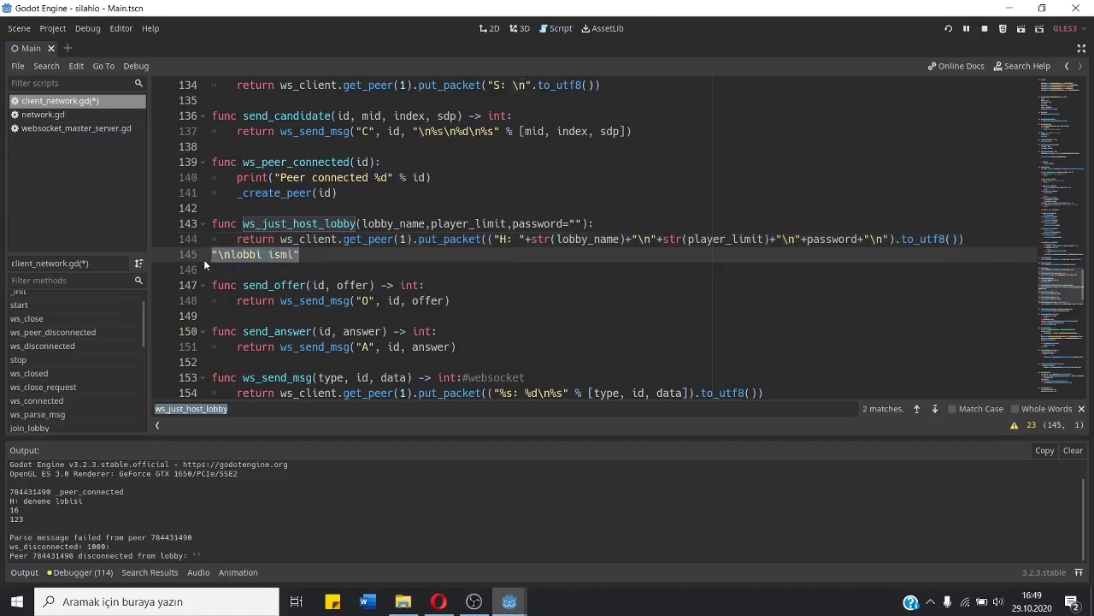
pyautogui.press('BackSpace')
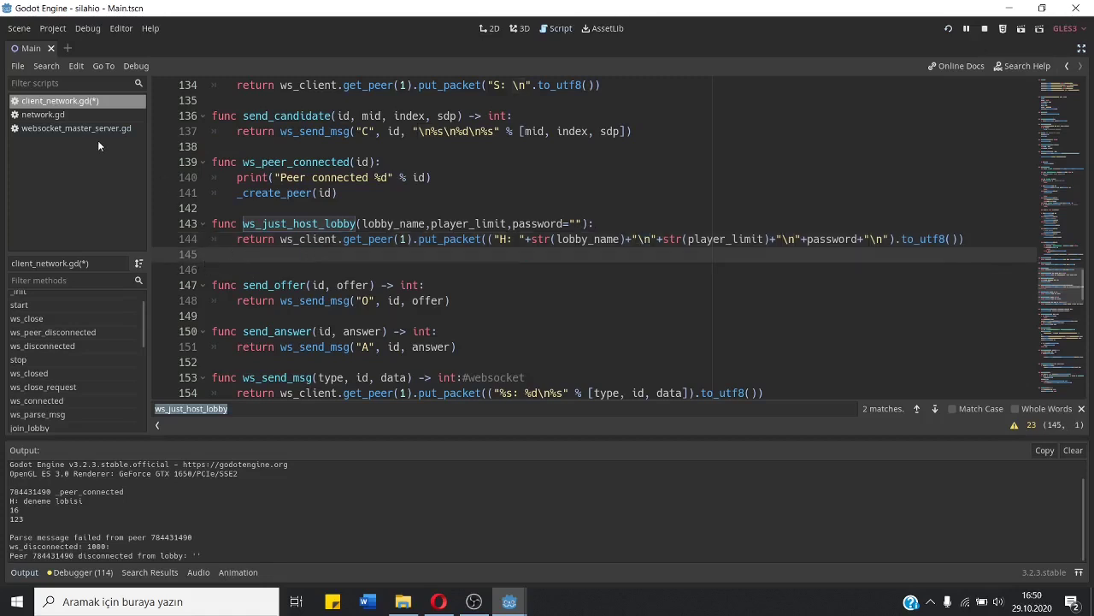
pyautogui.hotkey('ctrl', 's')
pyautogui.hotkey('ctrl', 'shift', 'F11')
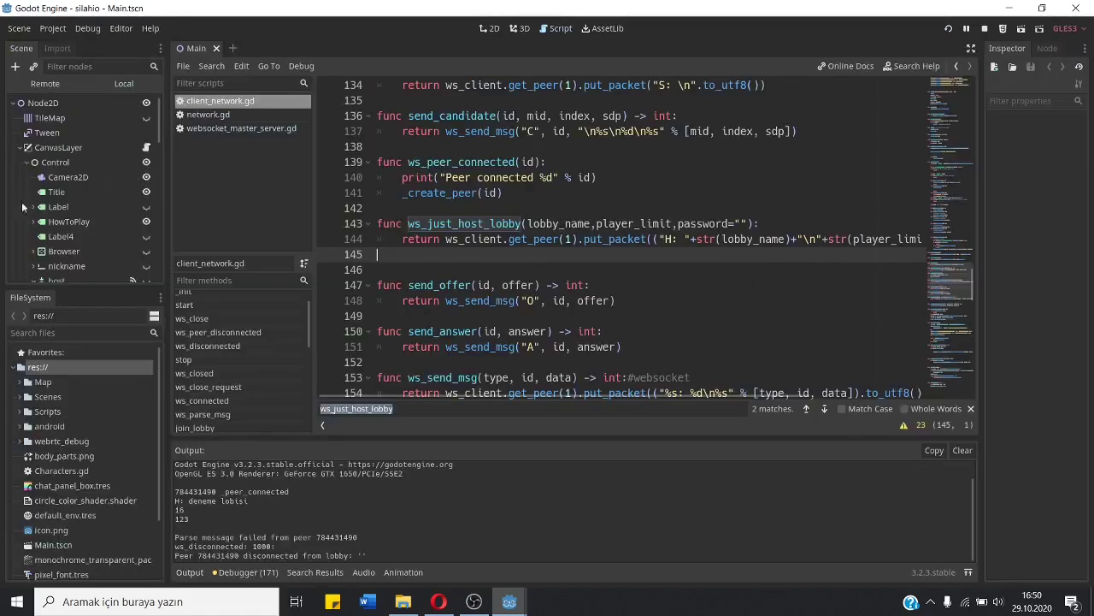
# Open the _on_ServerName_text_changed handler from ServerName's text_changed signal connection
pyautogui.scroll(-3, 85, 188)
pyautogui.click(72, 173)
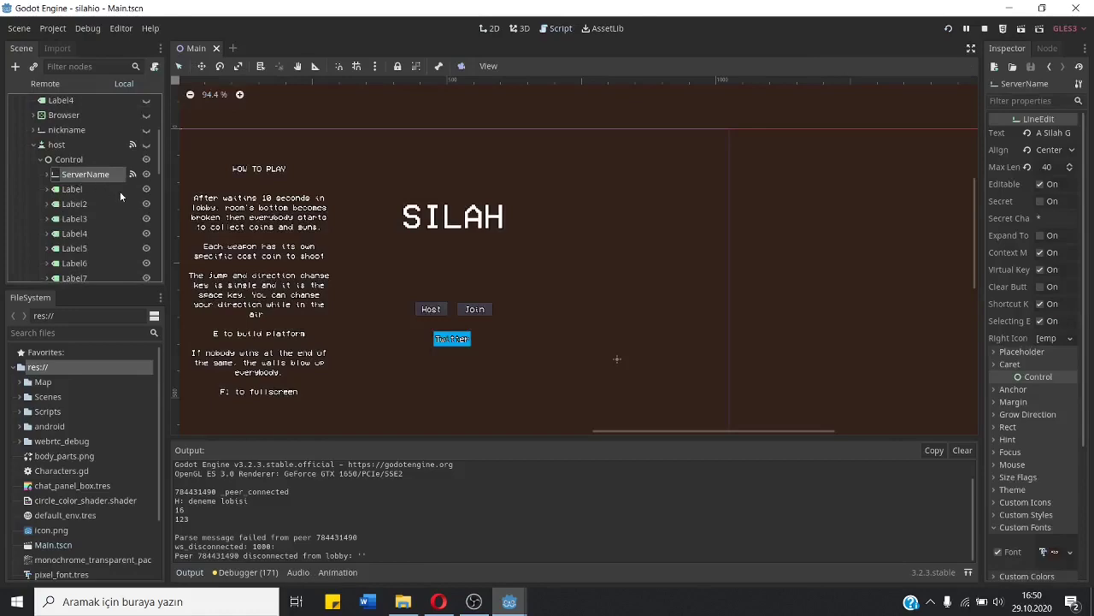
pyautogui.click(1048, 48)
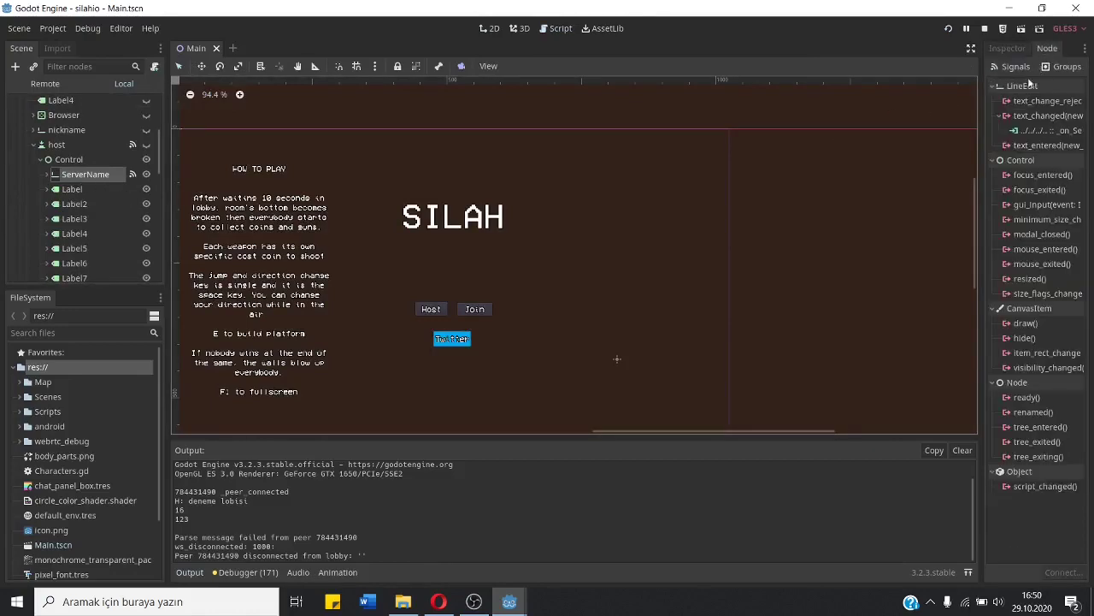
pyautogui.moveTo(981, 144); pyautogui.dragTo(827, 145)
pyautogui.click(928, 130)
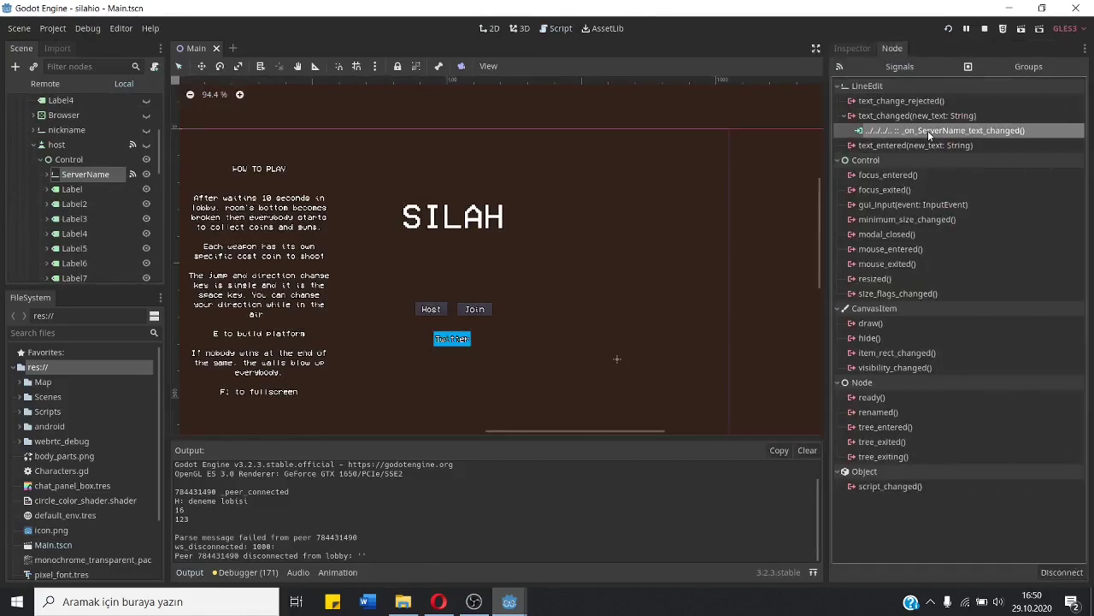
pyautogui.doubleClick(927, 129)
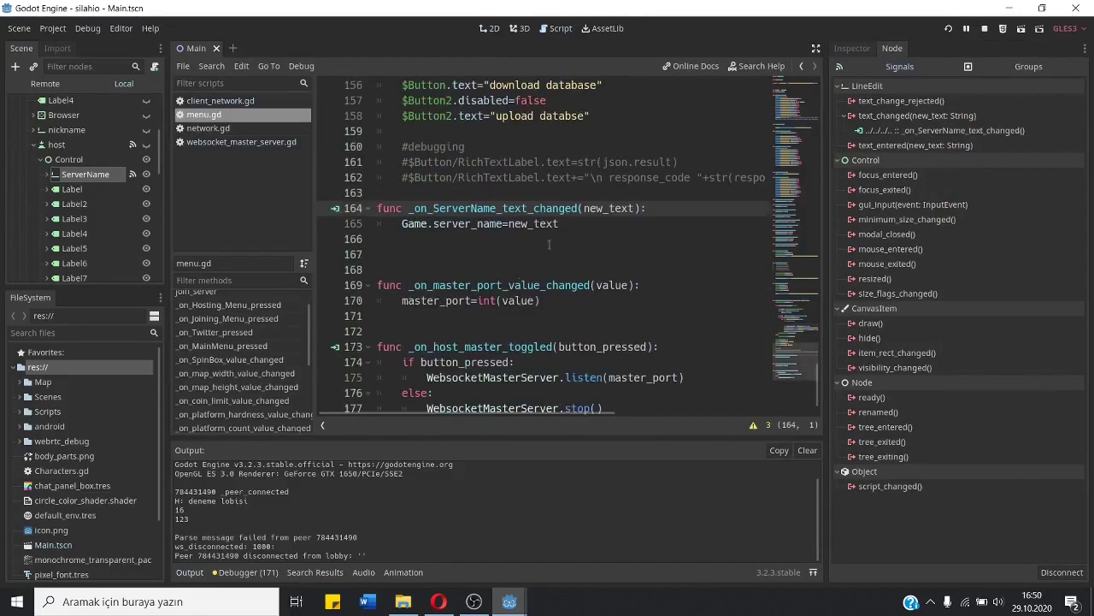
# Insert a blank line at the top of the handler and paste new_text onto it
pyautogui.click(599, 224)
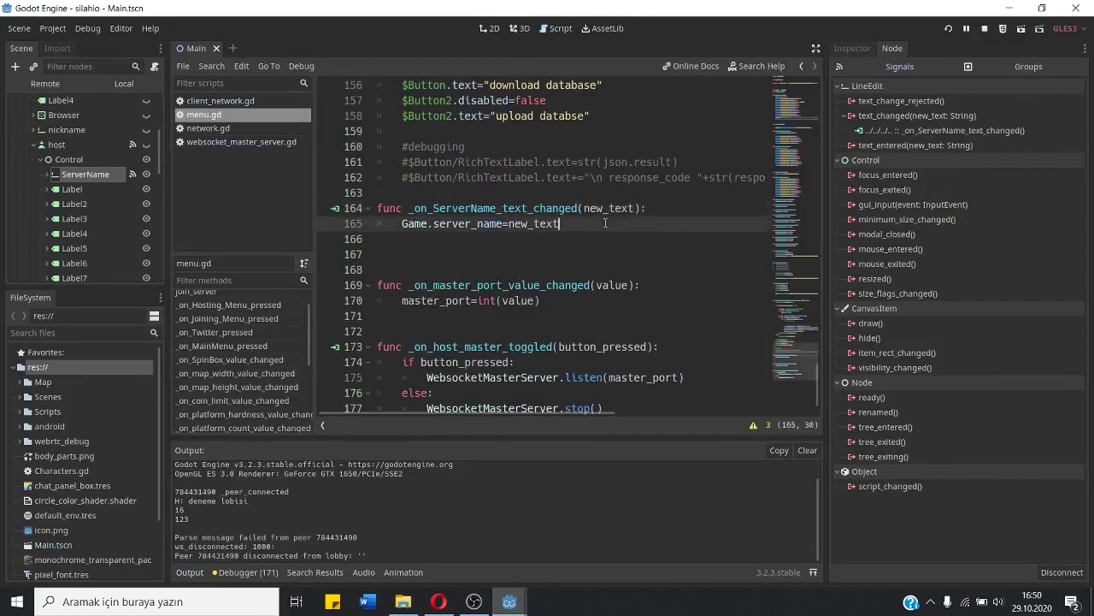
pyautogui.hotkey('ctrl', 'shift', 'F11')
pyautogui.click(649, 206)
pyautogui.press('Return')
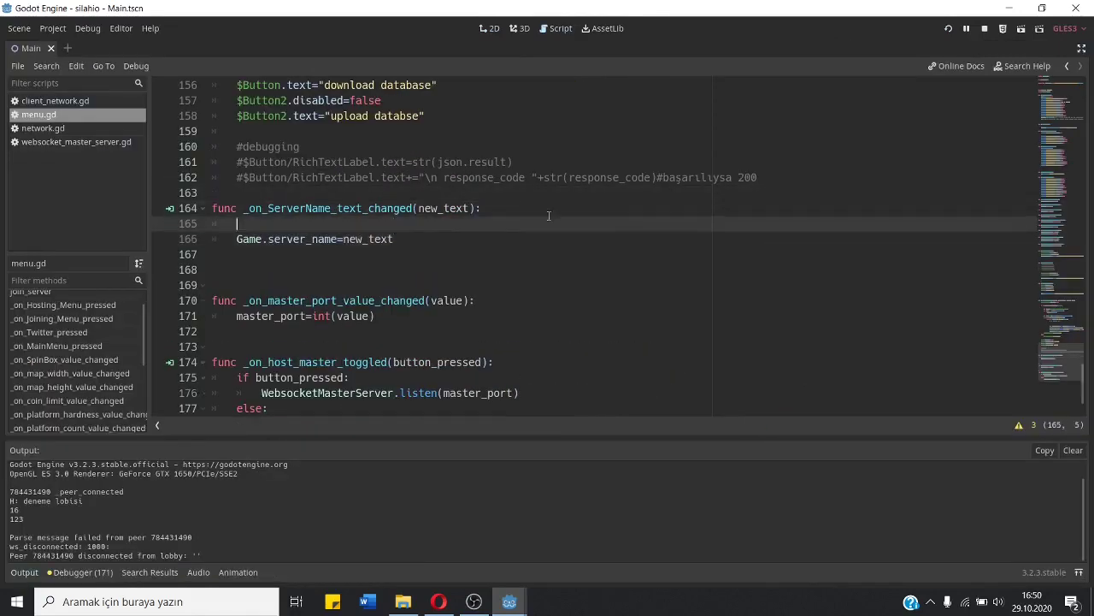
pyautogui.doubleClick(423, 212)
pyautogui.hotkey('ctrl', 'c')
pyautogui.click(254, 225)
pyautogui.hotkey('ctrl', 'v')
# Complete line 165 as 'if new_text.find("\"):' with an indented body line started
pyautogui.write('fin')
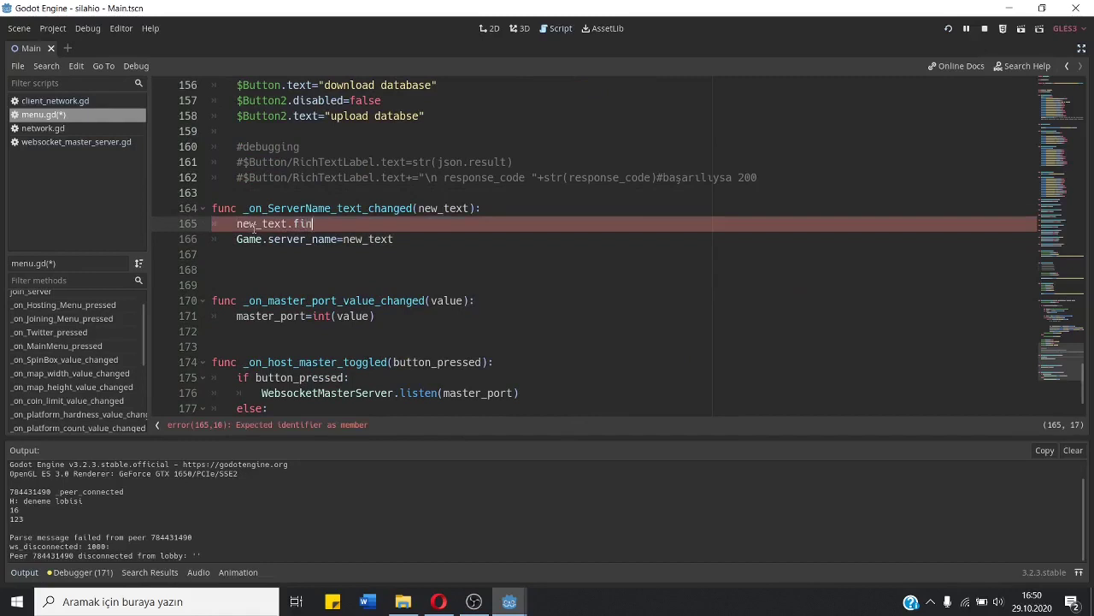
pyautogui.write('d("')
pyautogui.write('\\')
pyautogui.press('Home')
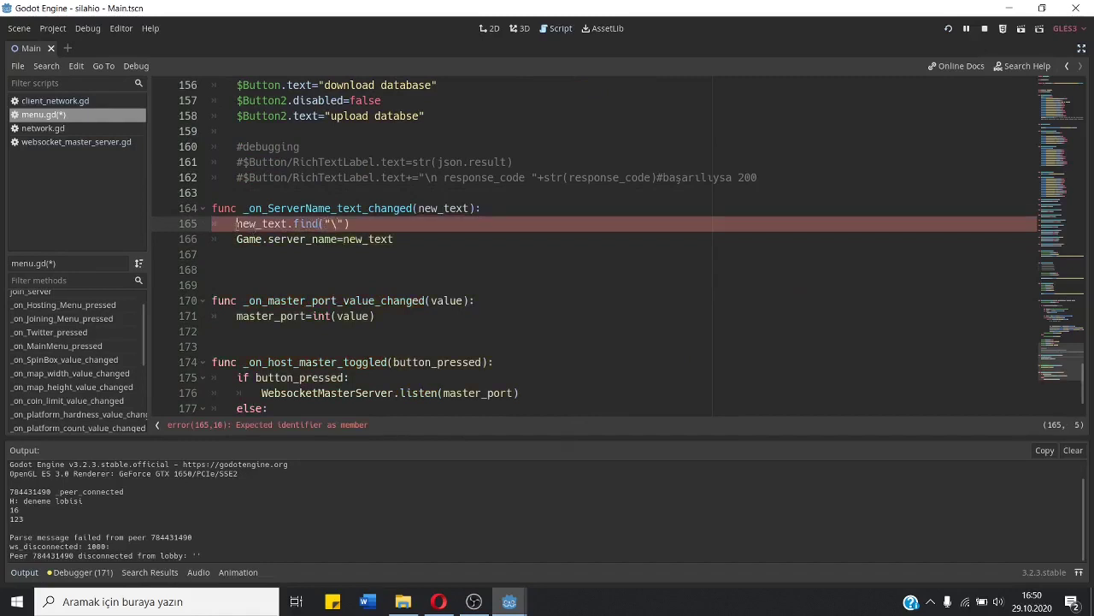
pyautogui.write('if')
pyautogui.press('End')
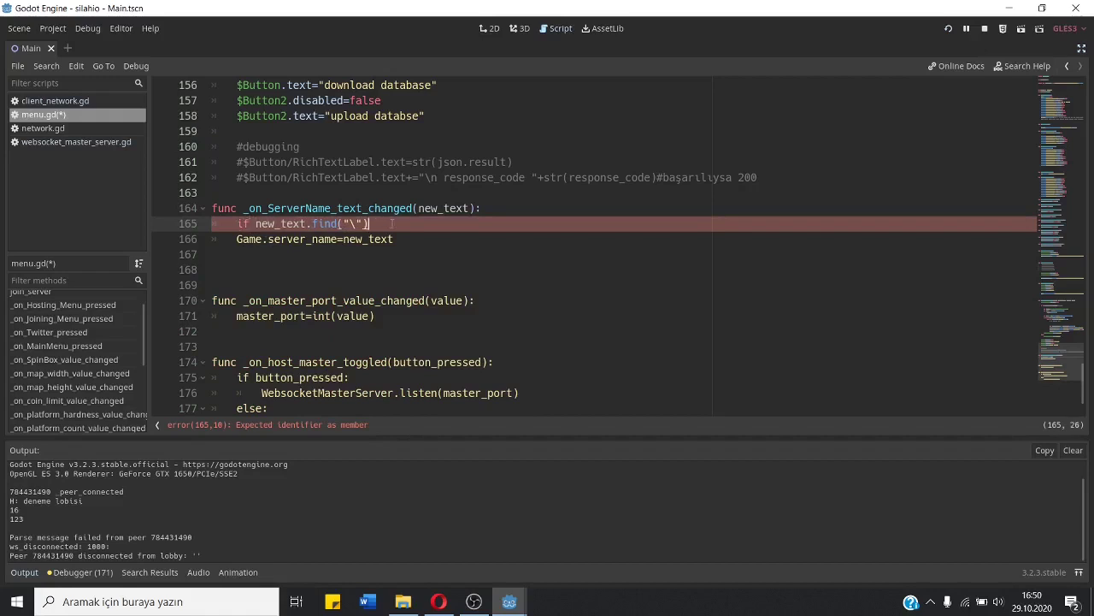
pyautogui.write(':')
pyautogui.press('Return')
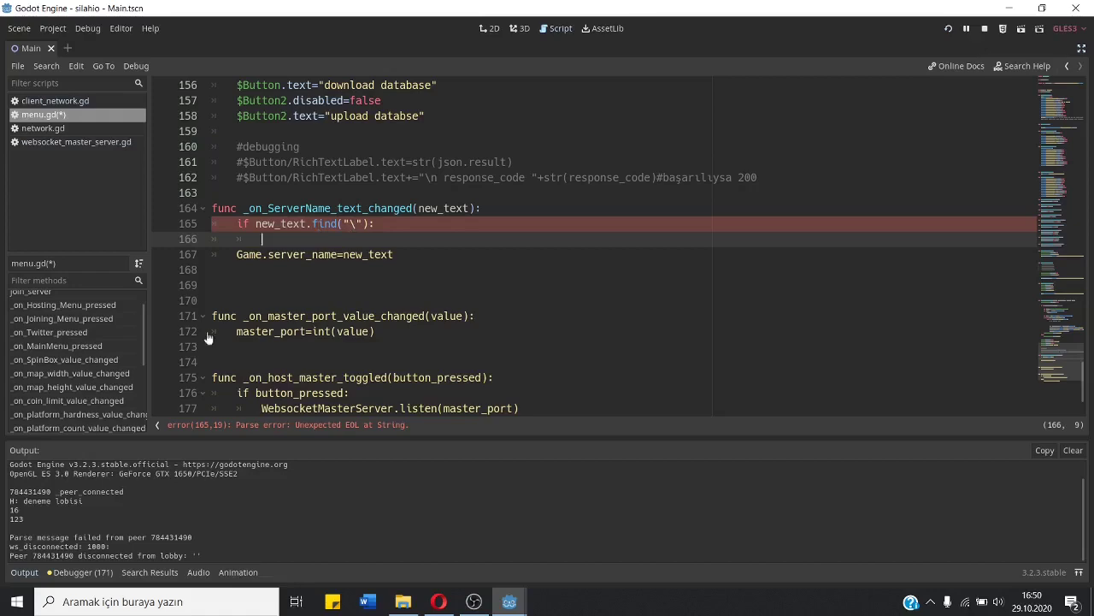
pyautogui.click(438, 601)
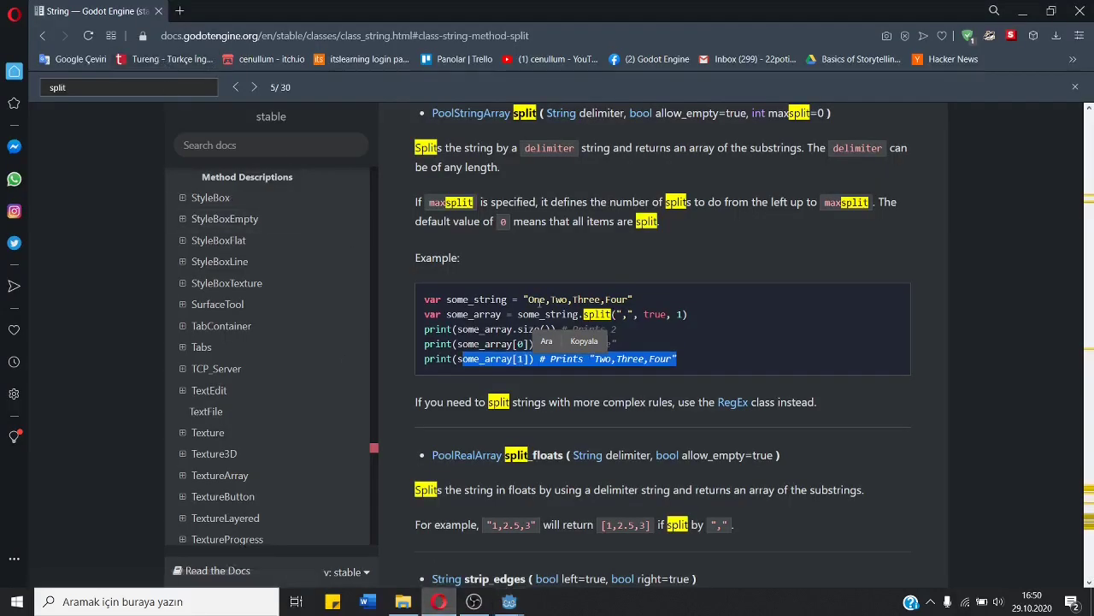
# Search the String docs for 'find' and read the find method's note on the in operator
pyautogui.hotkey('ctrl', 'f')
pyautogui.write('find')
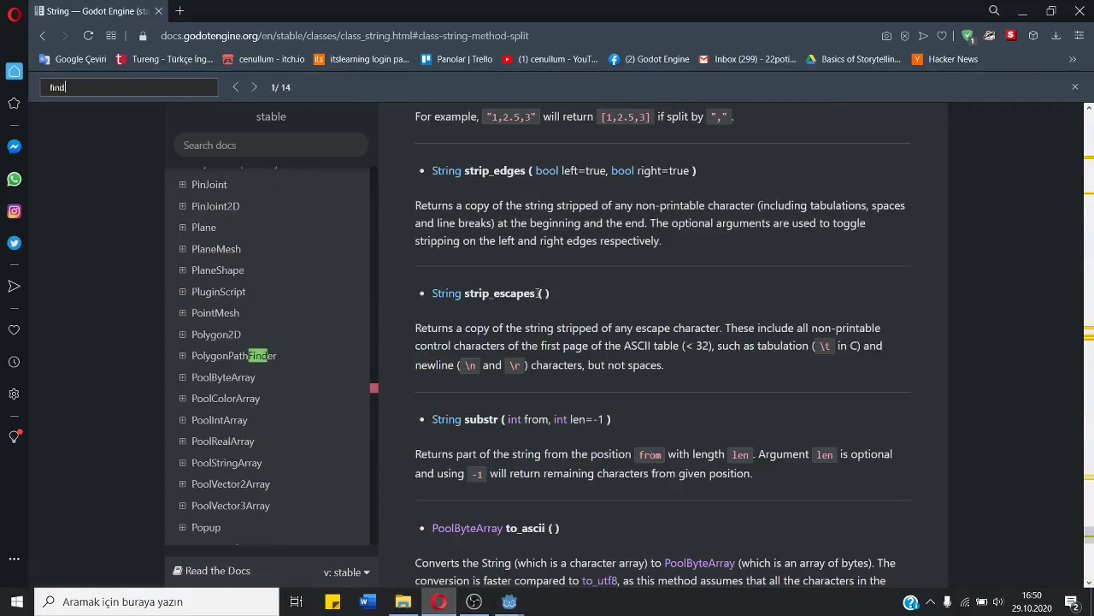
pyautogui.press('Return')
pyautogui.press('Return')
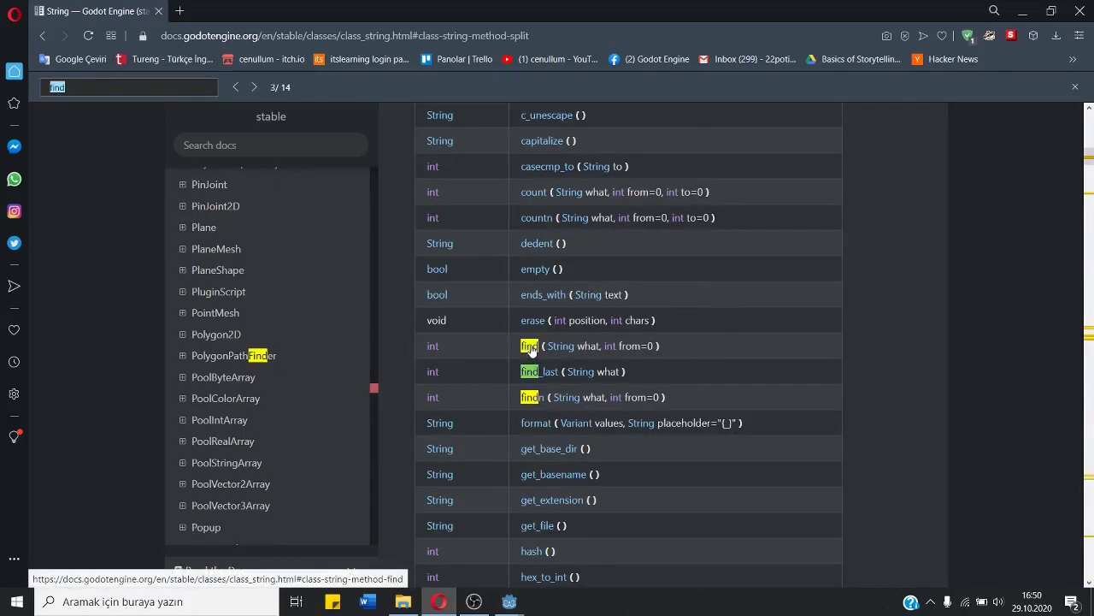
pyautogui.click(530, 348)
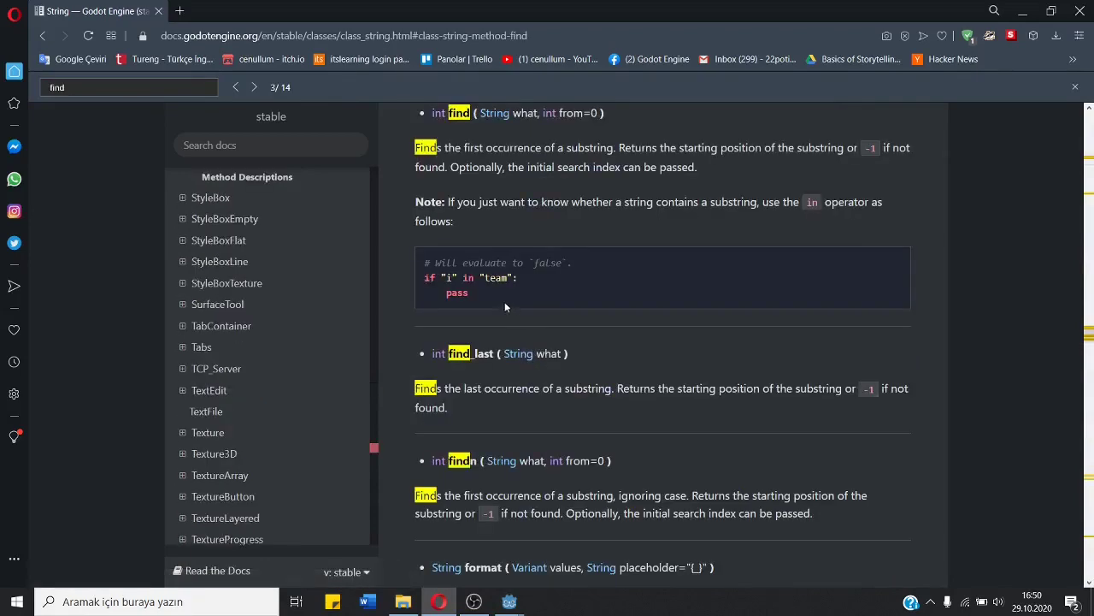
pyautogui.moveTo(425, 368); pyautogui.dragTo(523, 367)
pyautogui.click(523, 383)
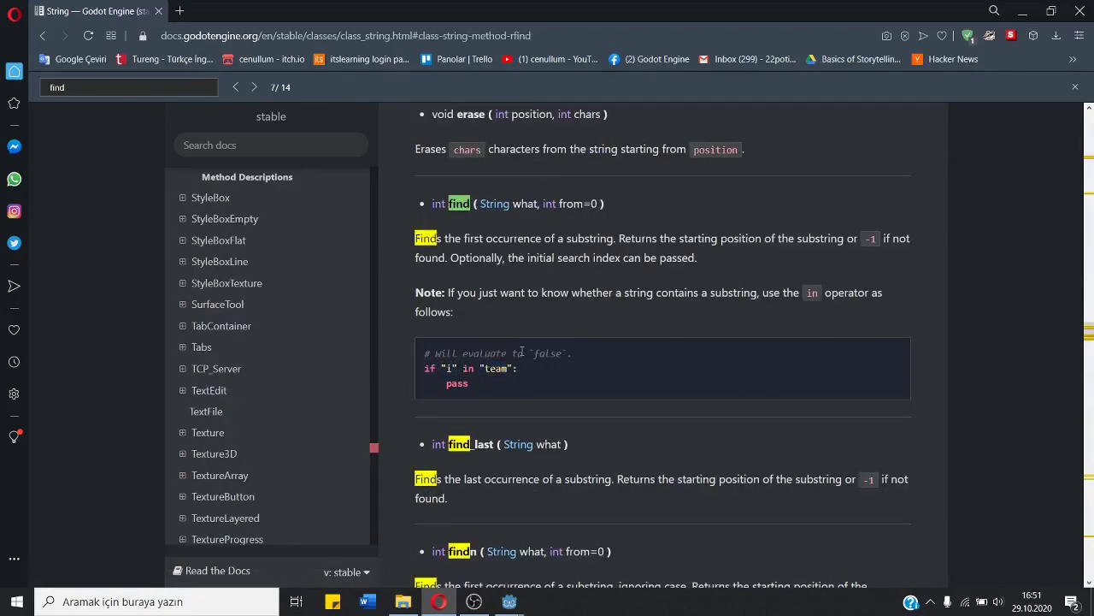
# Rewrite line 165 as 'if "\n" in new_text:' with a pass body and save menu.gd
pyautogui.moveTo(509, 601)
pyautogui.click(456, 460)
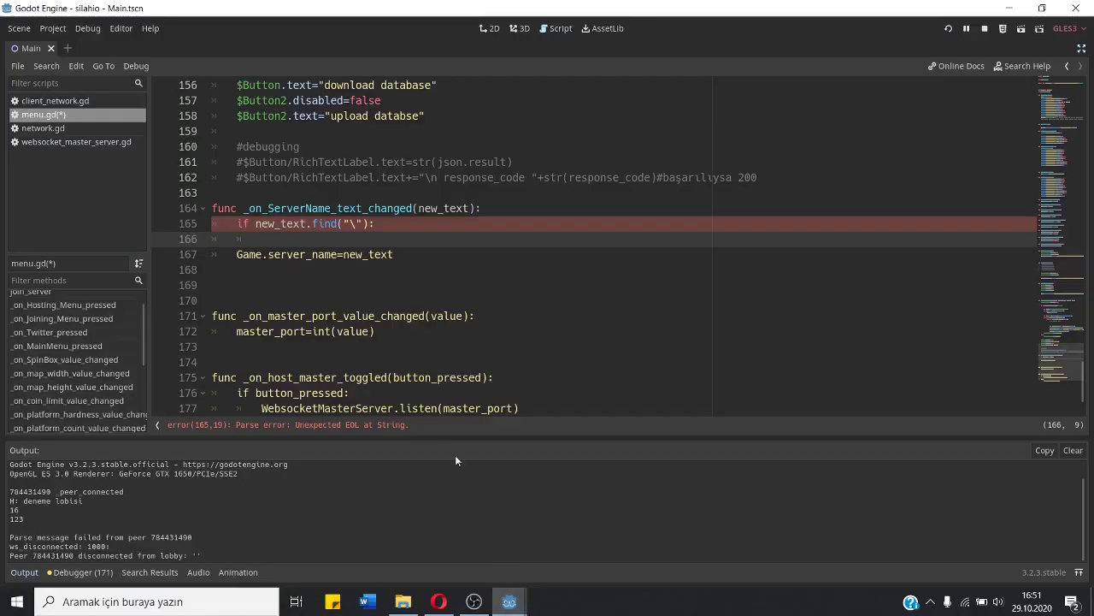
pyautogui.moveTo(375, 223); pyautogui.dragTo(255, 223)
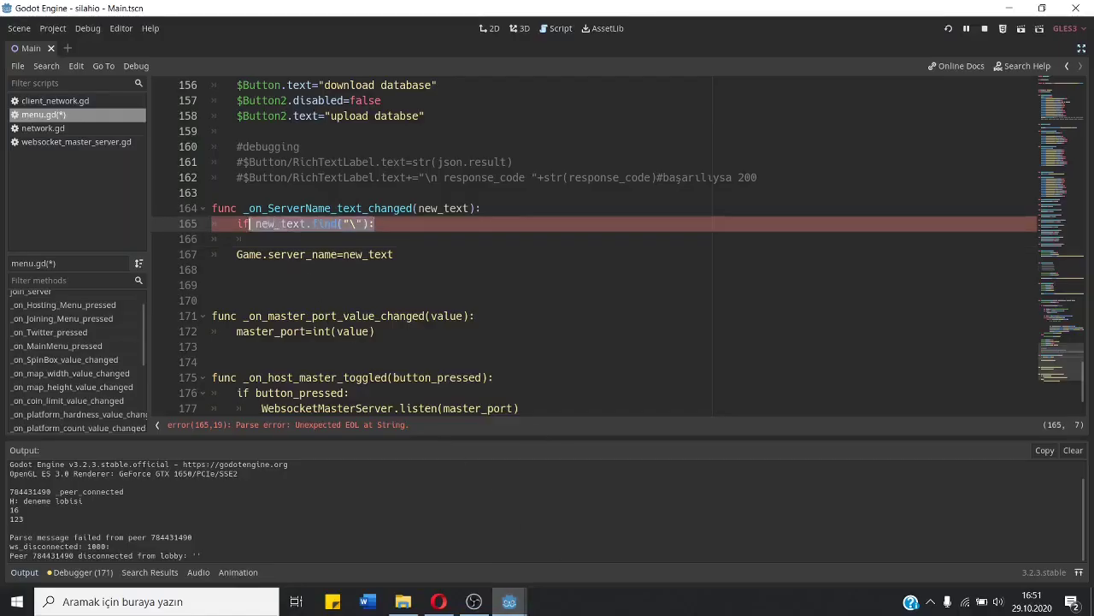
pyautogui.write('"')
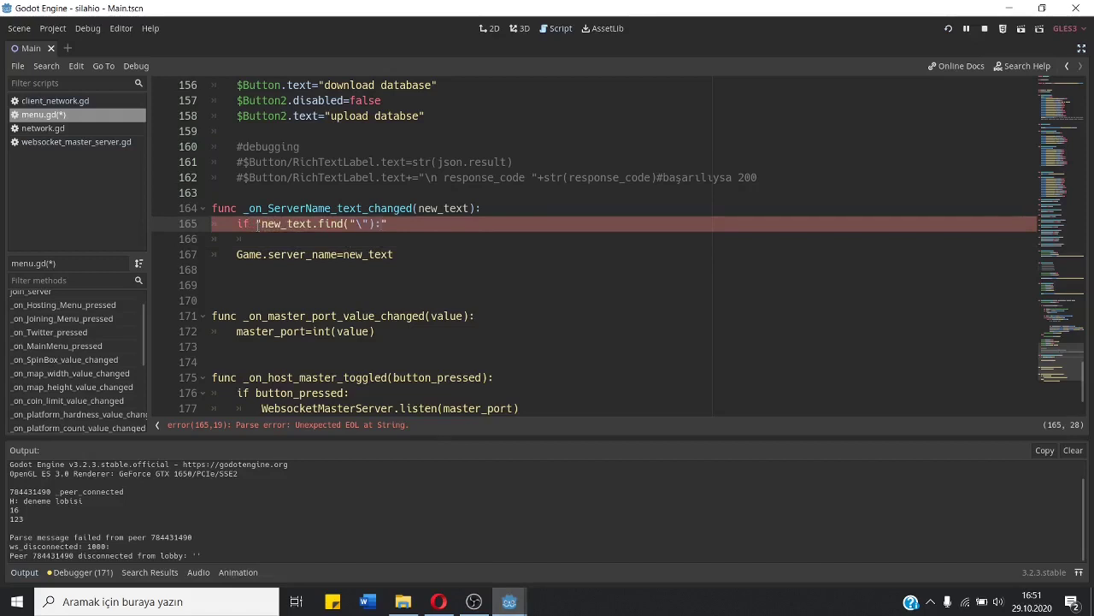
pyautogui.press('BackSpace')
pyautogui.press('BackSpace')
pyautogui.press('BackSpace')
pyautogui.press('BackSpace')
pyautogui.press('BackSpace')
pyautogui.press('BackSpace')
pyautogui.press('BackSpace')
pyautogui.press('BackSpace')
pyautogui.press('BackSpace')
pyautogui.press('BackSpace')
pyautogui.press('BackSpace')
pyautogui.press('BackSpace')
pyautogui.write('\\" i')
pyautogui.write('n new')
pyautogui.write('_tex')
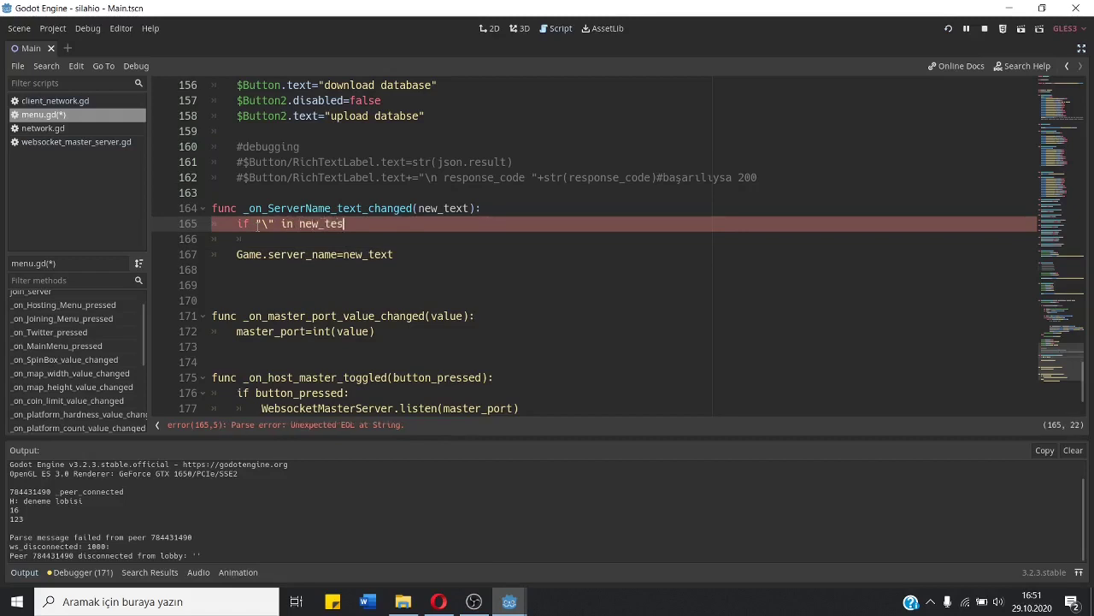
pyautogui.write('t:')
pyautogui.click(291, 241)
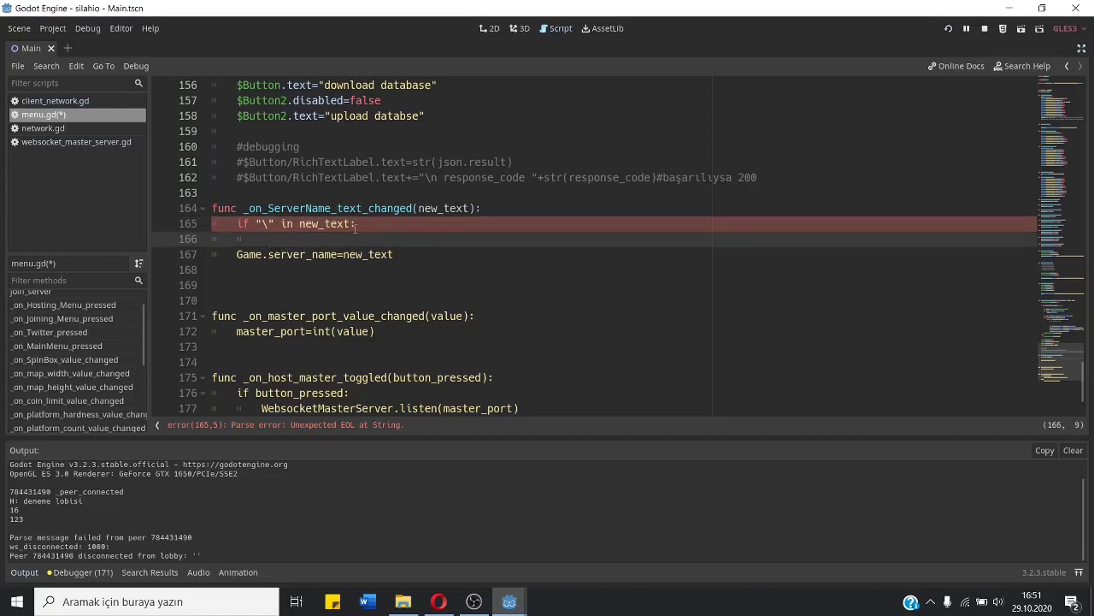
pyautogui.write('pass')
pyautogui.hotkey('ctrl', 's')
pyautogui.click(267, 223)
pyautogui.write('n')
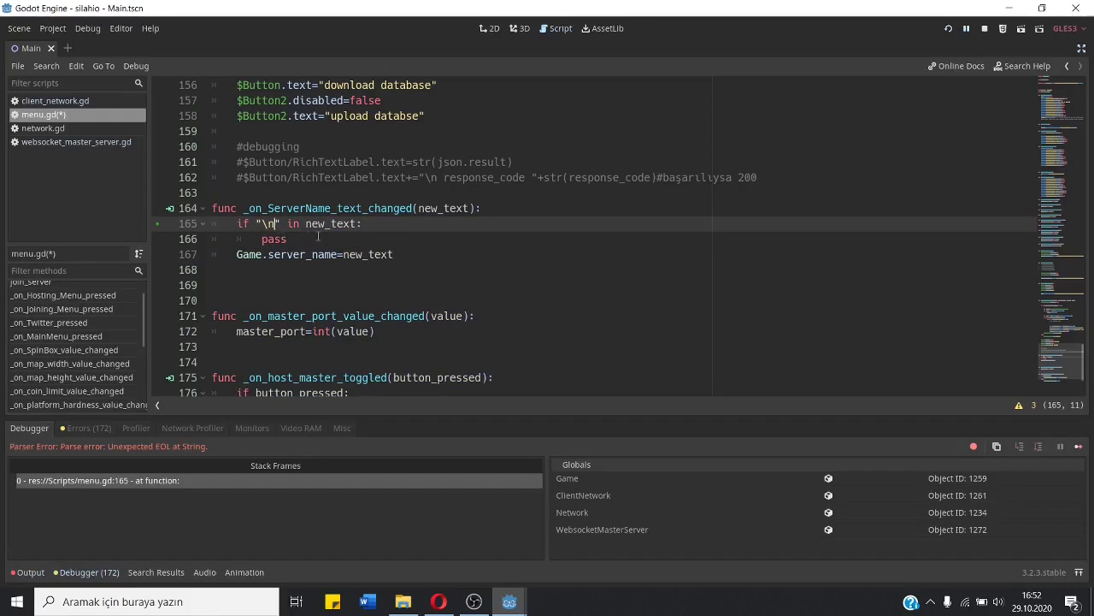
# Add a blank indented line under the newline check on line 165, and search the String docs for 'remove'
pyautogui.click(366, 224)
pyautogui.press('Return')
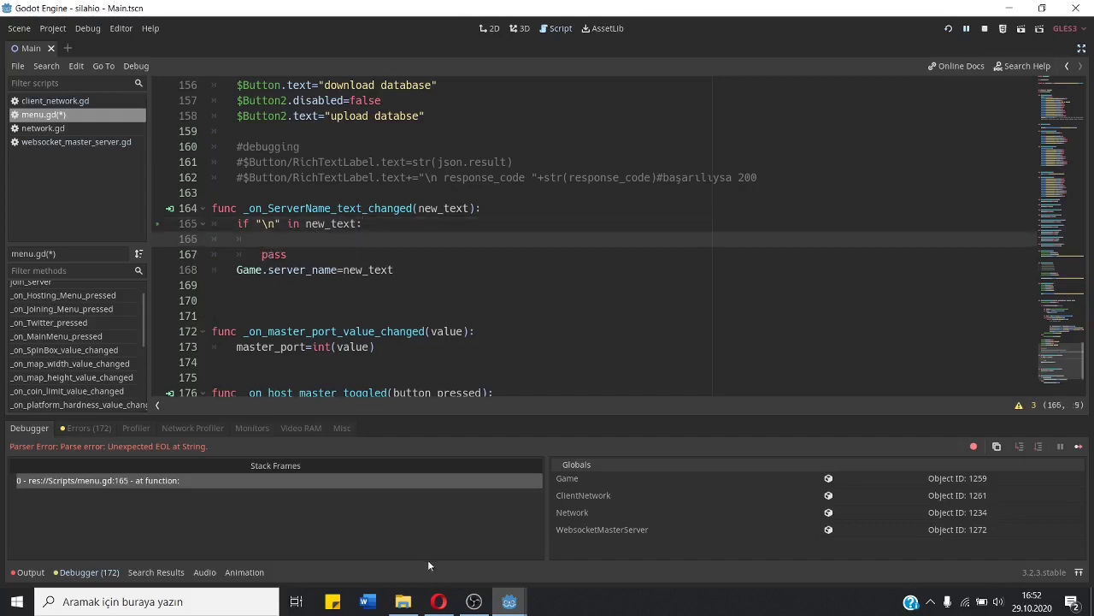
pyautogui.click(439, 602)
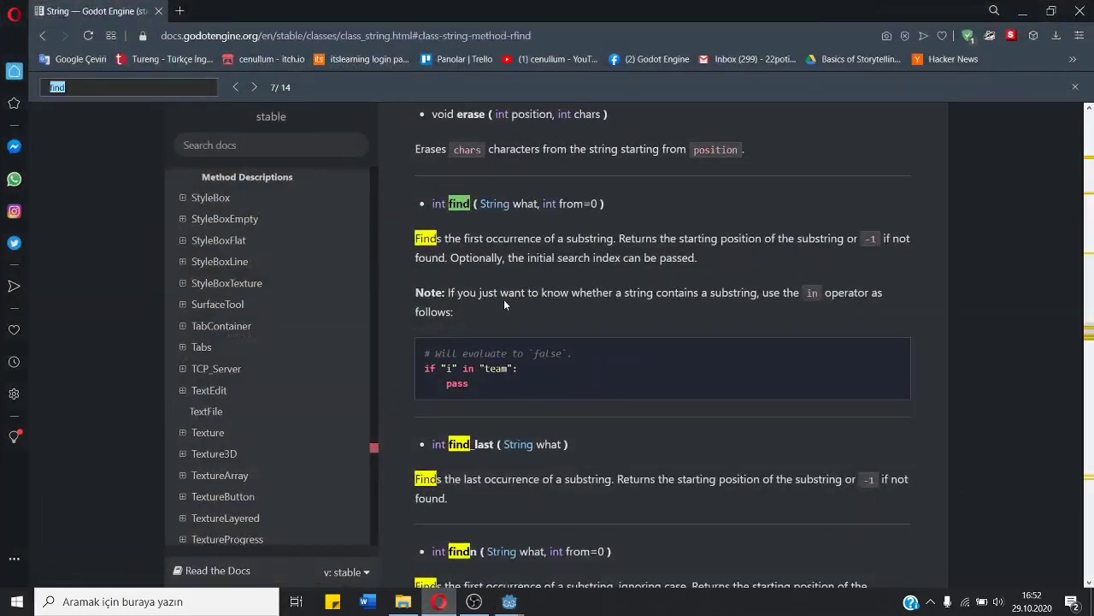
pyautogui.click(490, 293)
pyautogui.hotkey('ctrl', 'f')
pyautogui.write('remove')
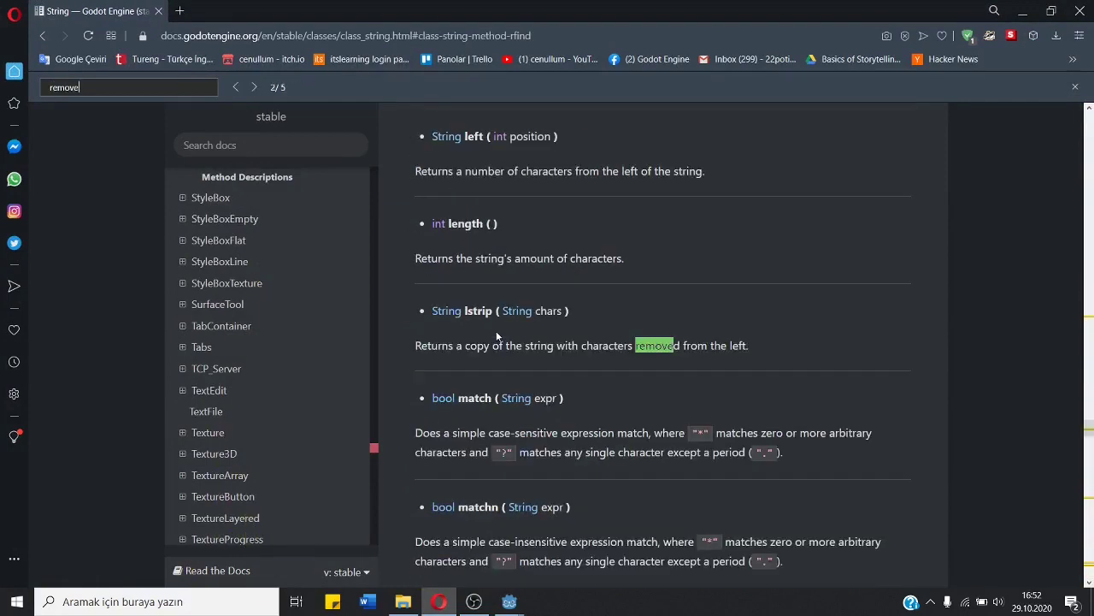
pyautogui.hotkey('alt', 'Tab')
# Restore the editor panels, switch to the 2D view and make the host node visible
pyautogui.click(263, 223)
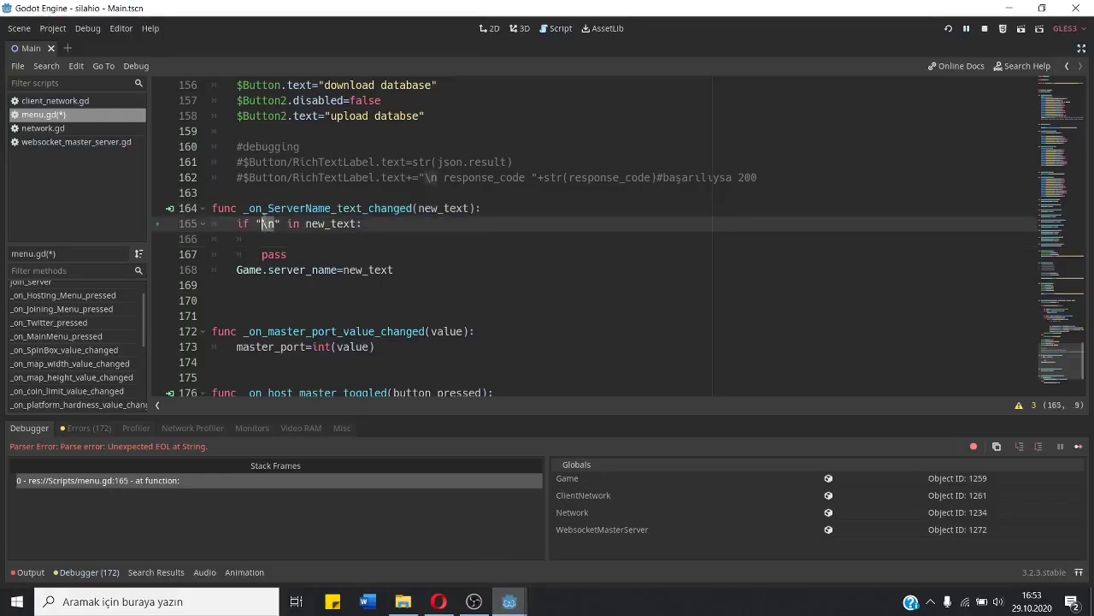
pyautogui.doubleClick(440, 207)
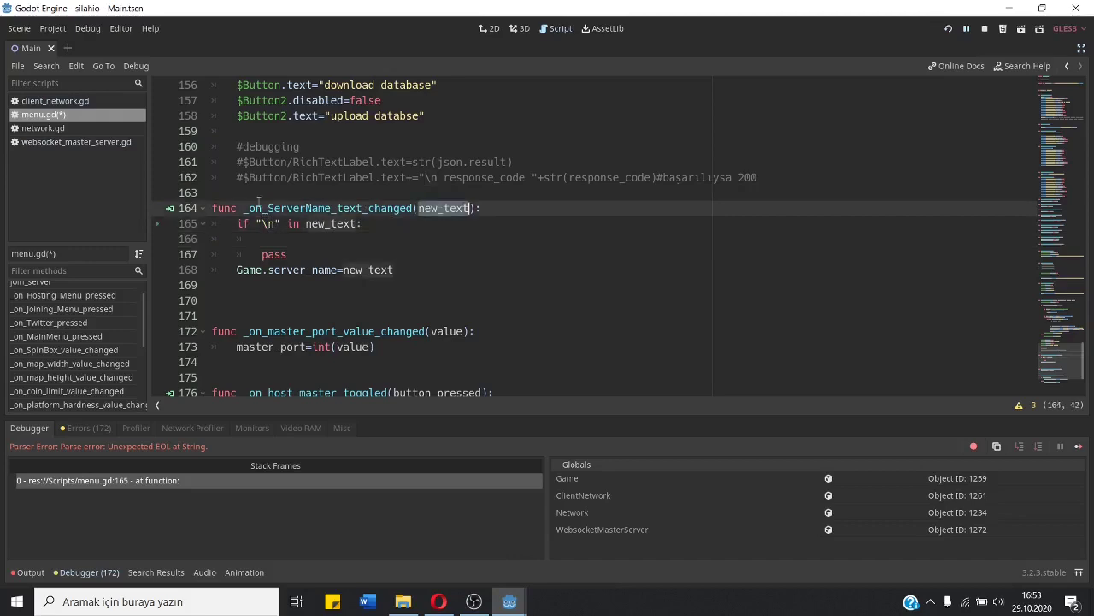
pyautogui.hotkey('ctrl', 'shift', 'F11')
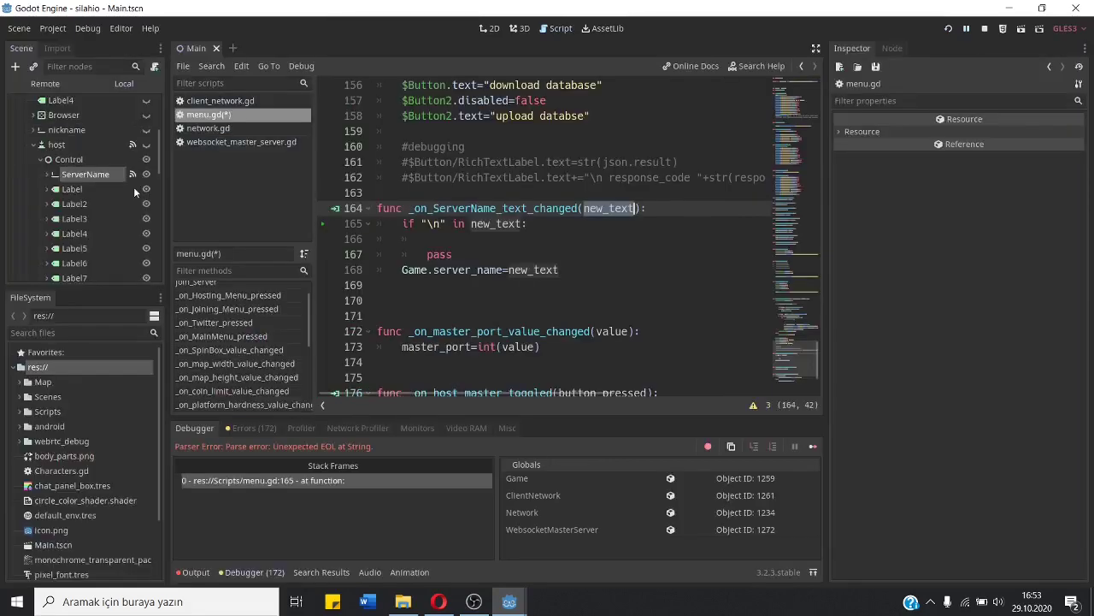
pyautogui.hotkey('ctrl', 'F1')
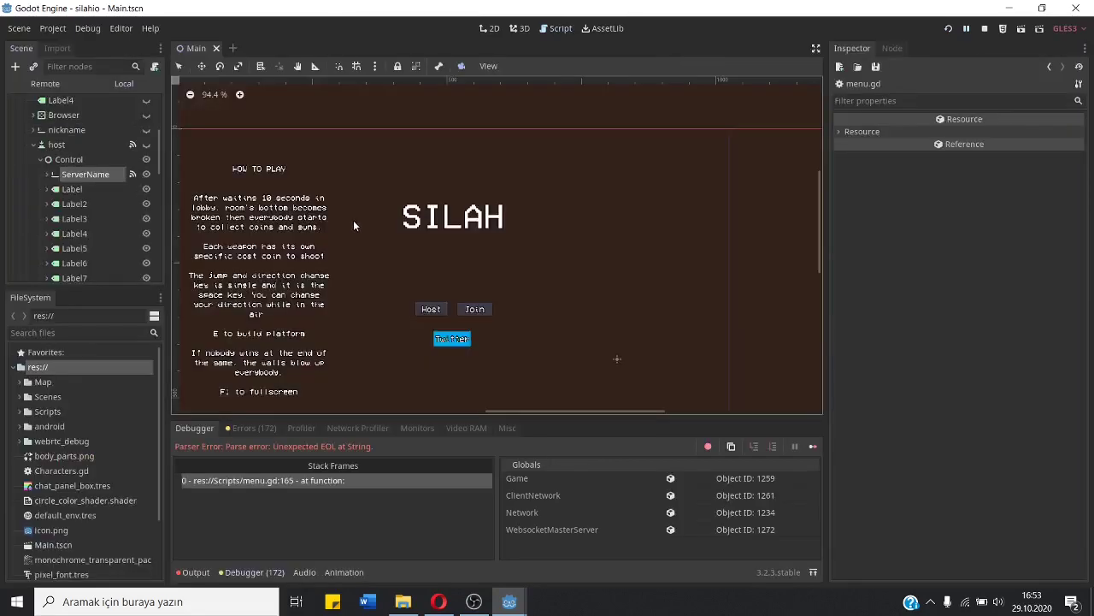
pyautogui.click(145, 145)
# Select the ServerName node and open its connected text_changed handler from the Node signals
pyautogui.scroll(4, 455, 122)
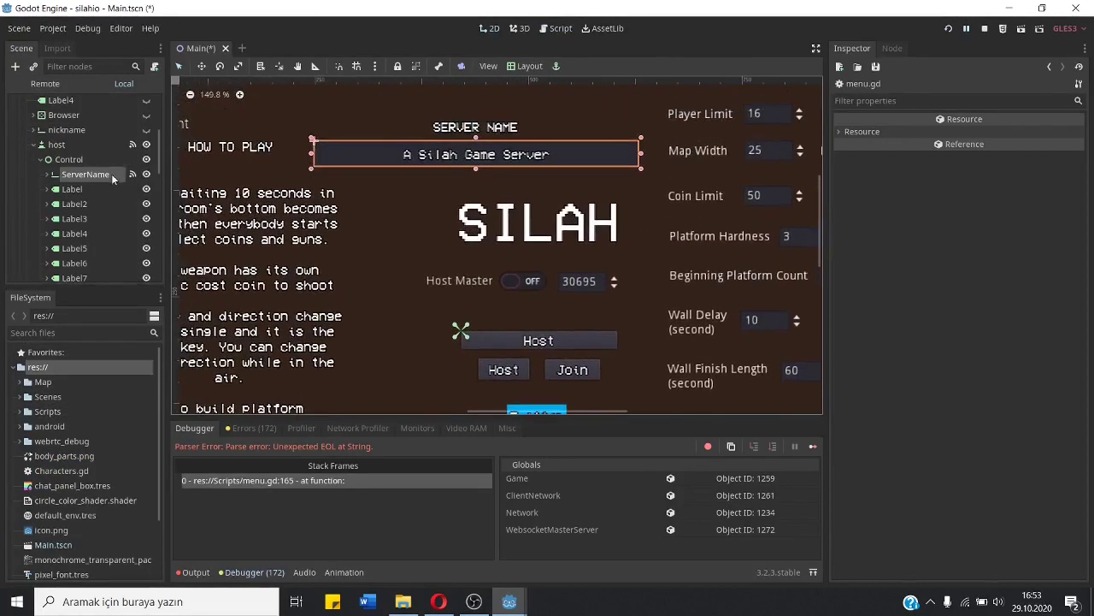
pyautogui.click(72, 174)
pyautogui.moveTo(427, 181); pyautogui.dragTo(445, 203, button='middle')
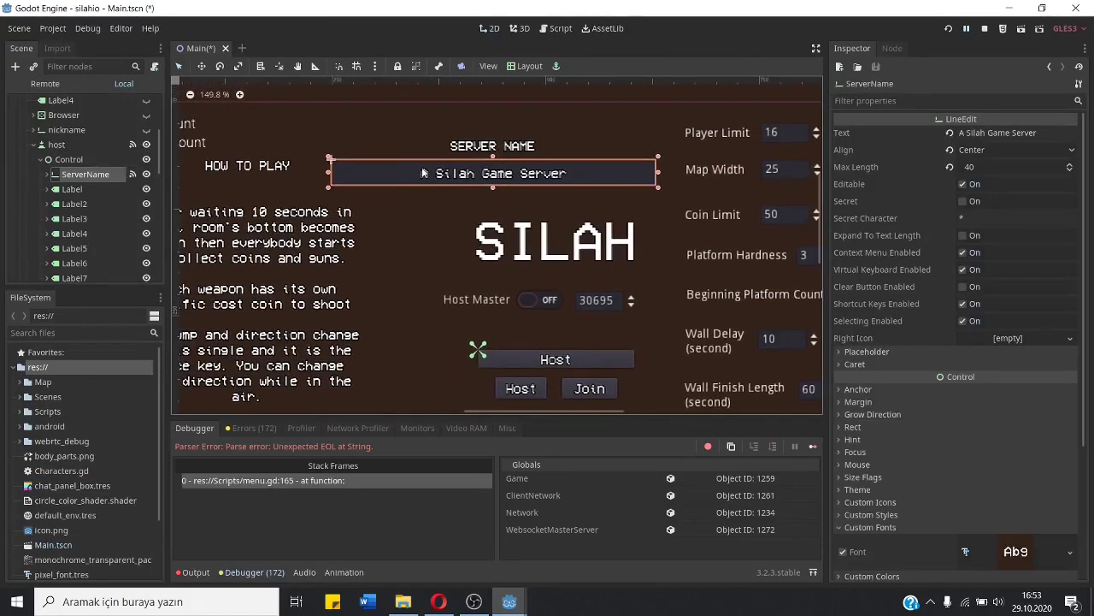
pyautogui.click(892, 48)
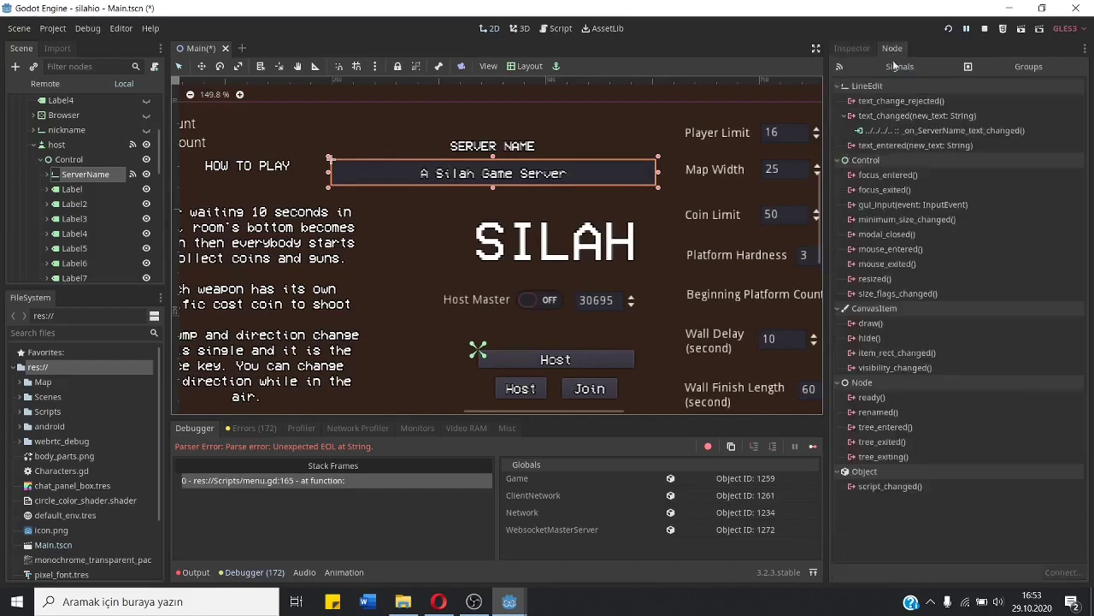
pyautogui.doubleClick(930, 130)
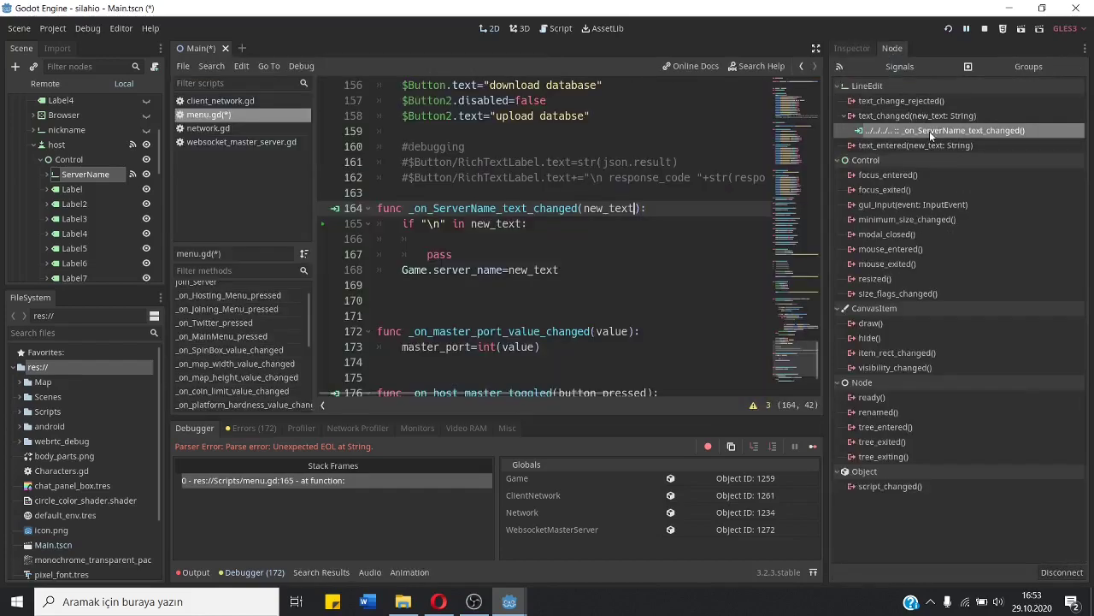
# Write print("bulduk") on empty line 166 inside the newline check, then go to the browser
pyautogui.click(446, 240)
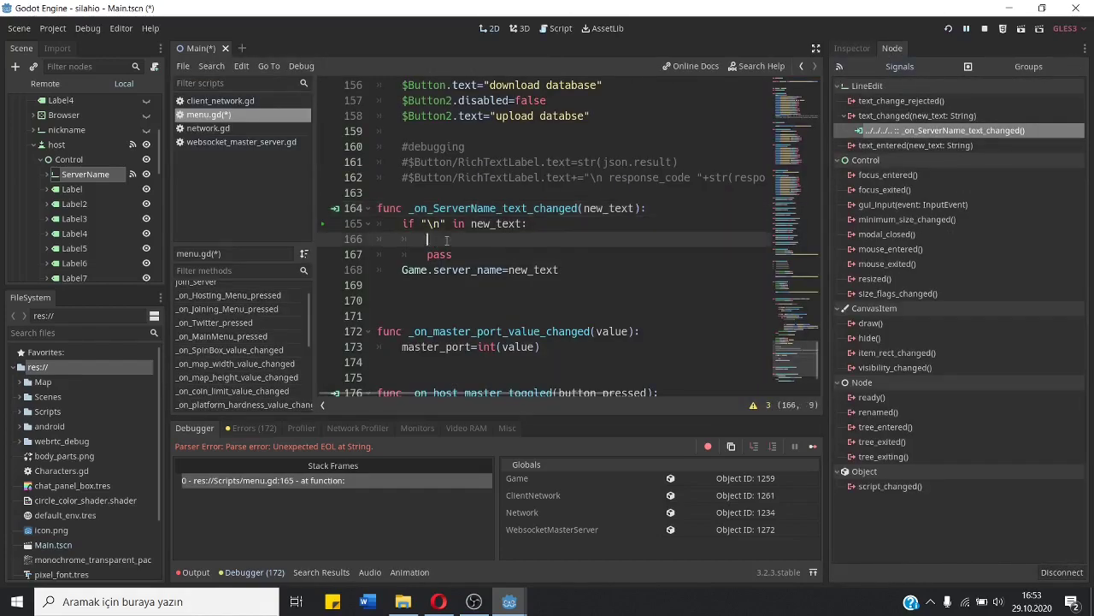
pyautogui.write('p')
pyautogui.write('rint(')
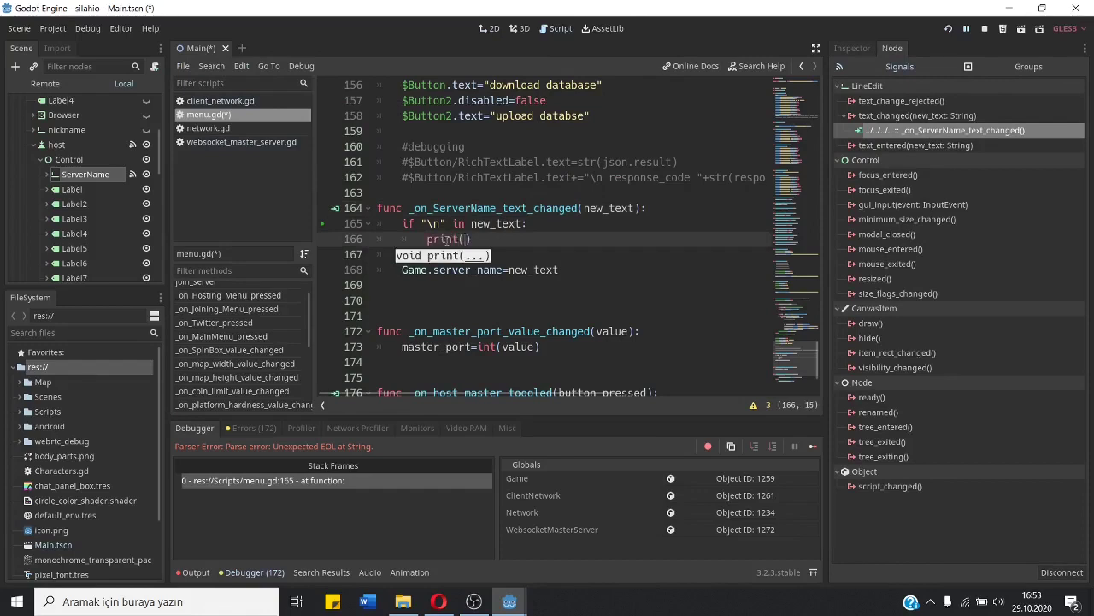
pyautogui.write('"')
pyautogui.write('k')
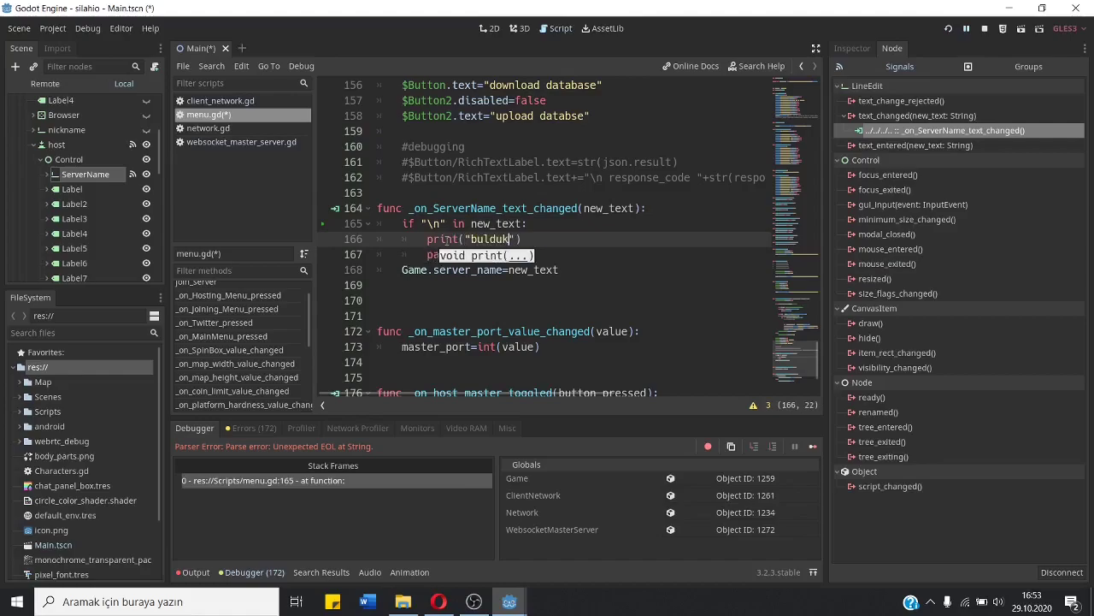
pyautogui.hotkey('alt', 'Tab')
# Read the Q&A answer on stripping backslashes with replace, close it and return to the Godot script
pyautogui.click(356, 273)
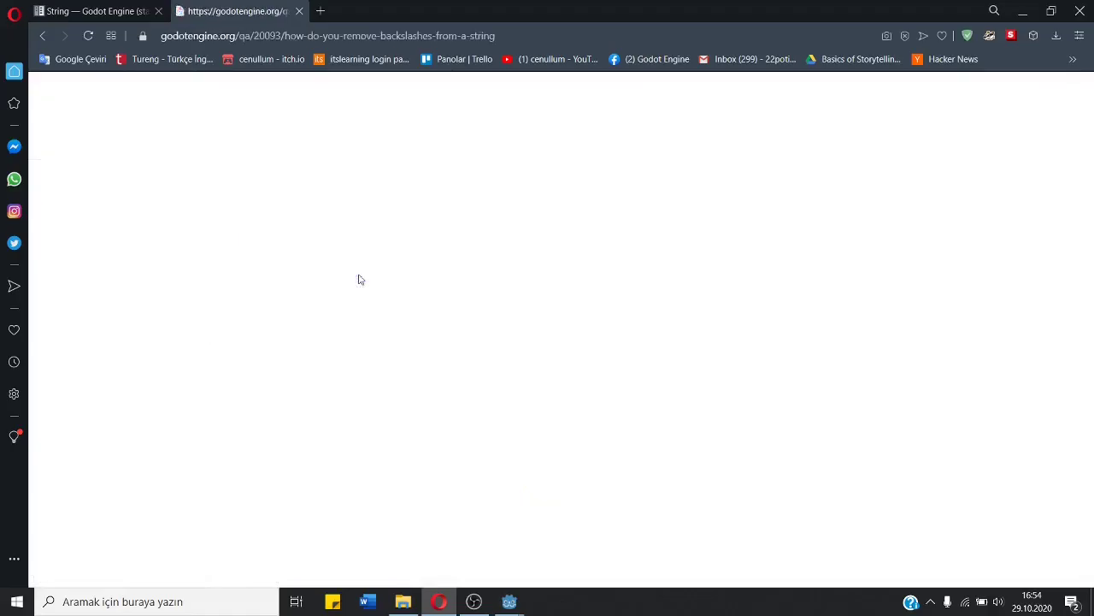
pyautogui.scroll(-1, 350, 273)
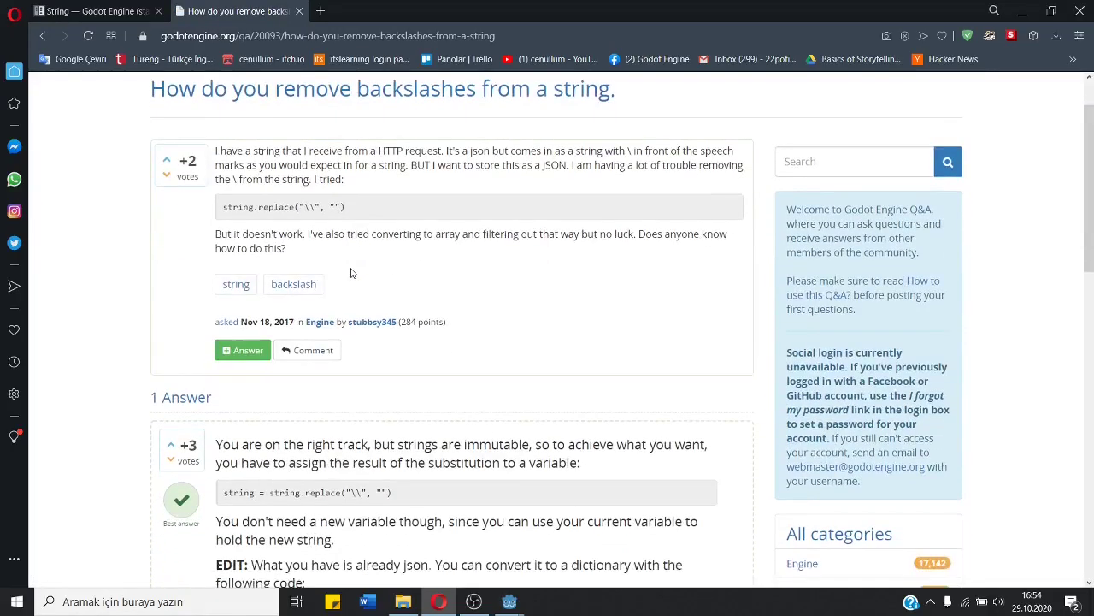
pyautogui.scroll(-2, 355, 257)
pyautogui.click(299, 11)
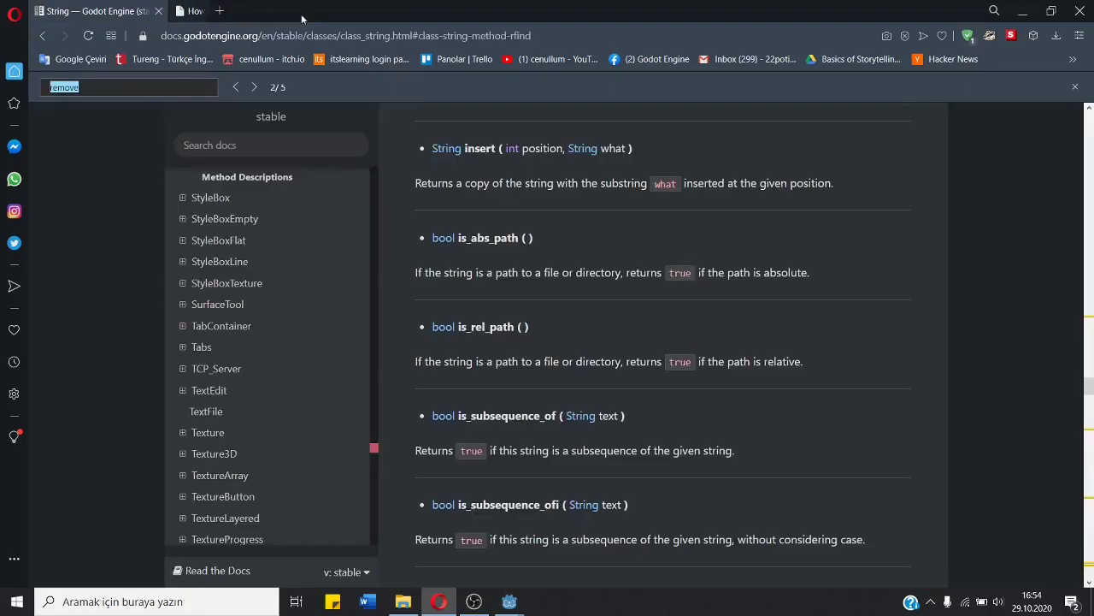
pyautogui.click(474, 601)
pyautogui.moveTo(509, 603)
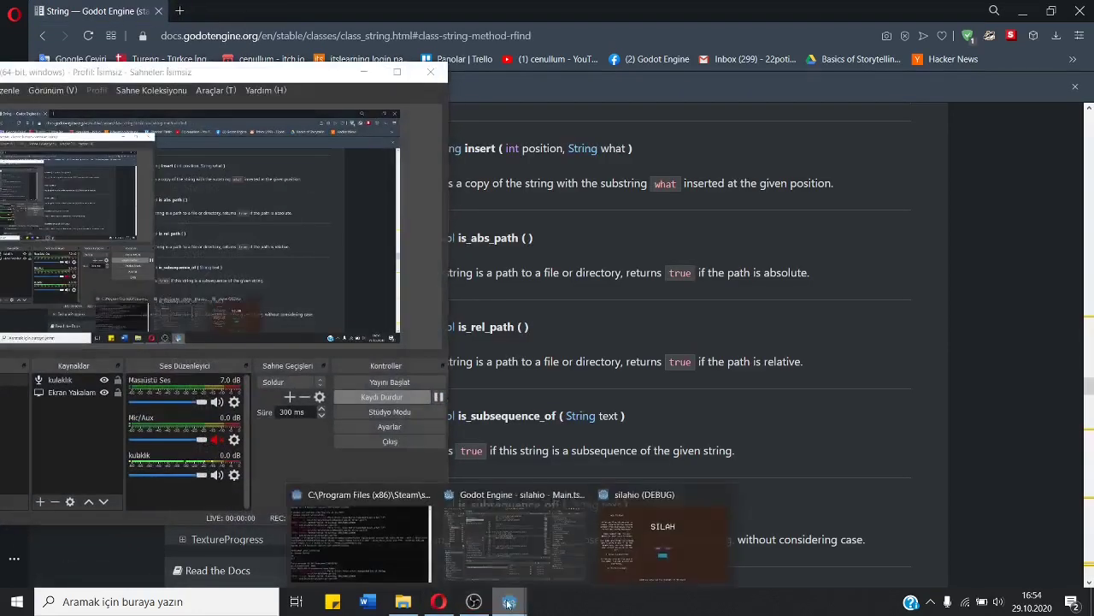
pyautogui.click(516, 540)
pyautogui.click(542, 226)
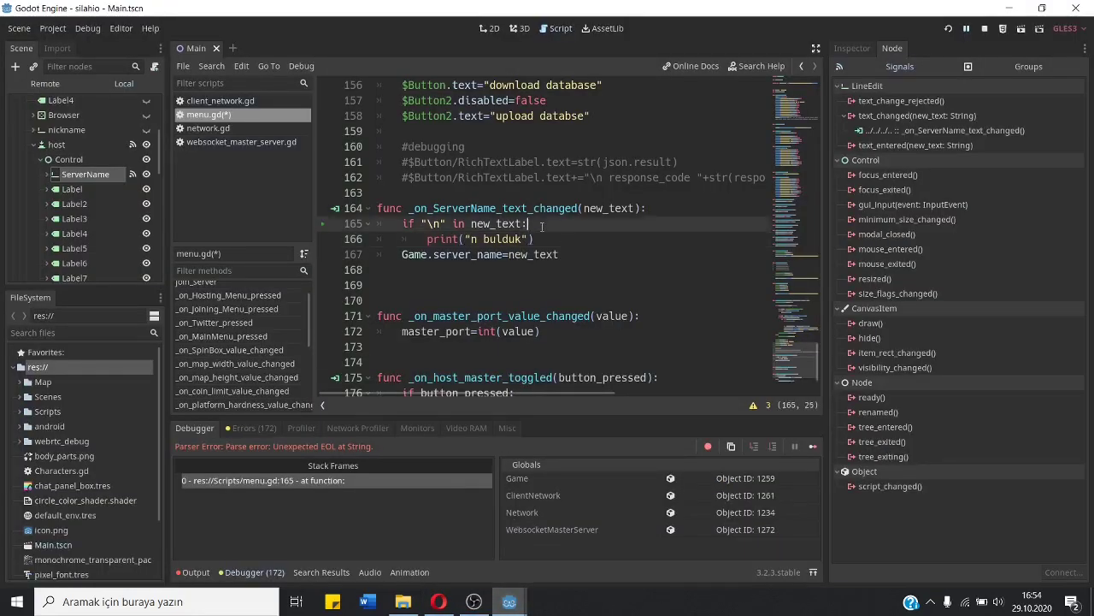
# Add new_text= new_text.replace("\n","") under the if, with a blank line after it
pyautogui.press('Return')
pyautogui.write('new_text')
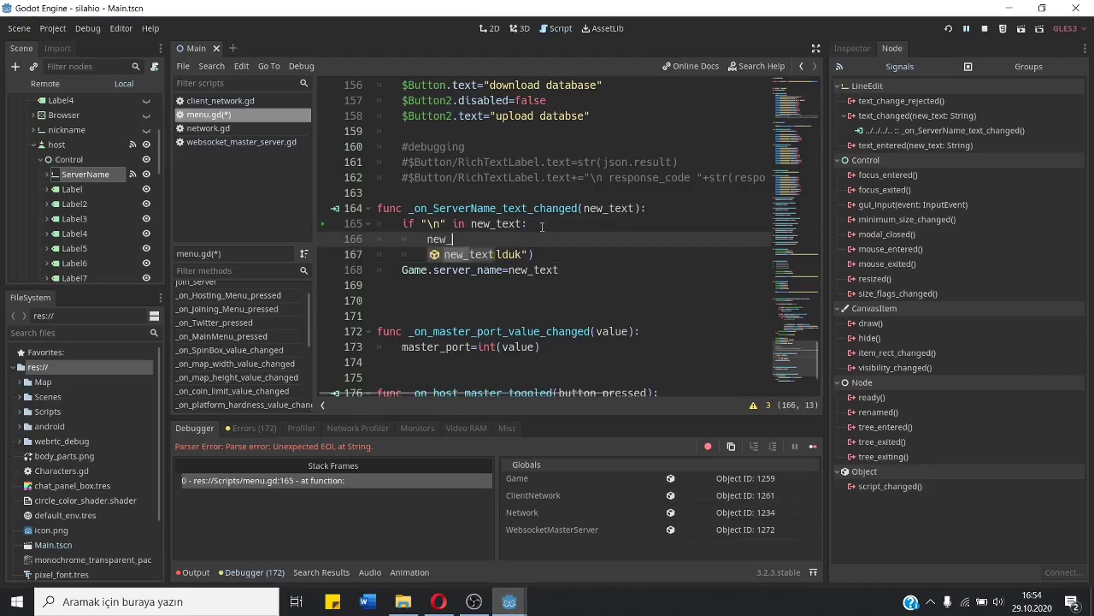
pyautogui.write('= ')
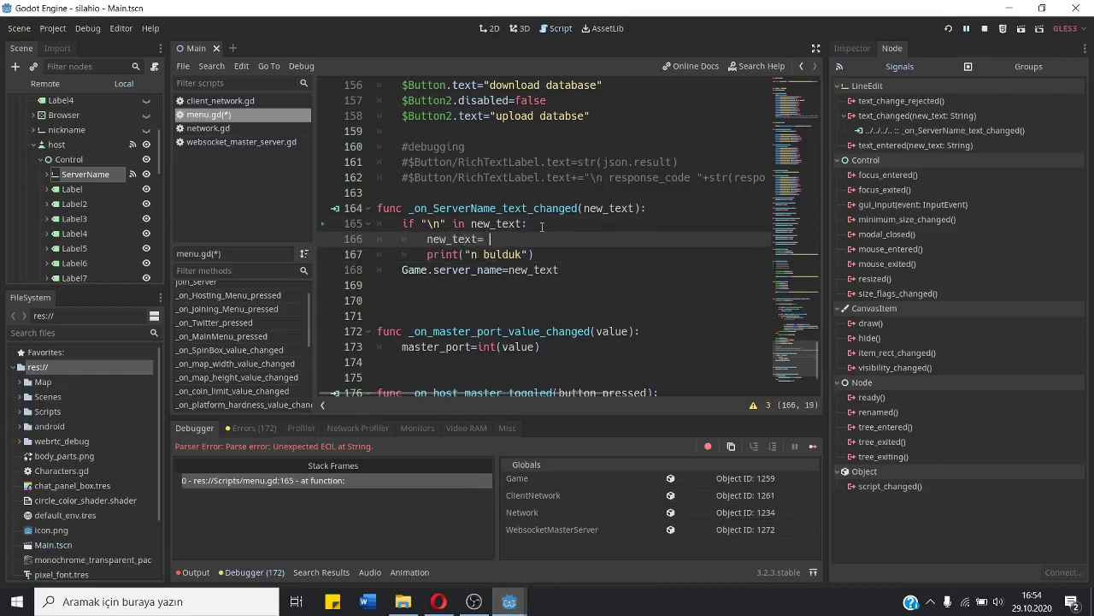
pyautogui.write('new_text.re')
pyautogui.write('place(')
pyautogui.write('"\\n"')
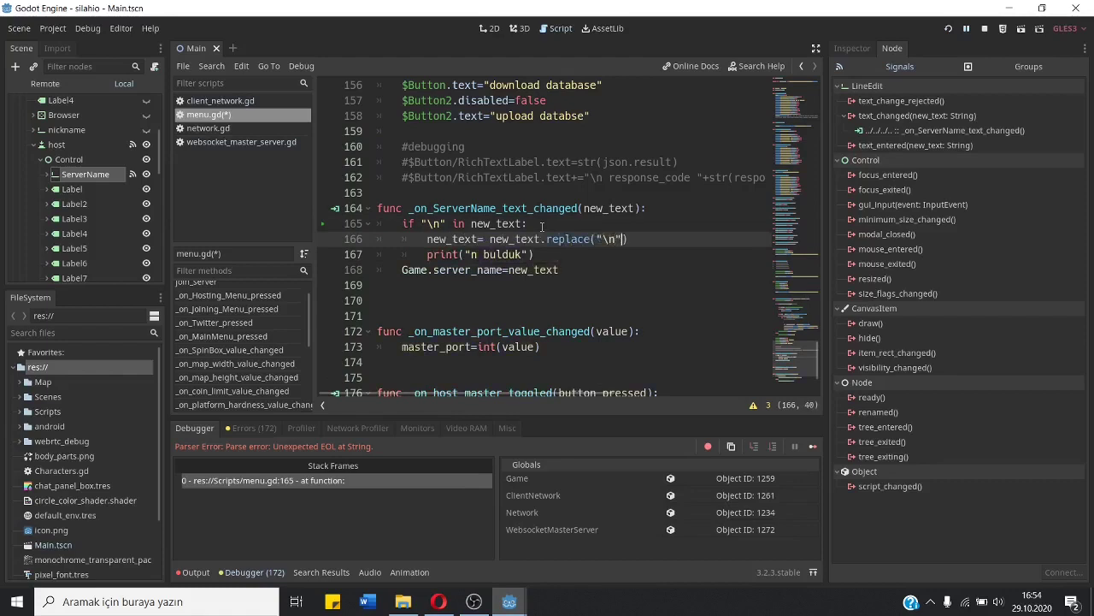
pyautogui.write(',"')
pyautogui.click(536, 223)
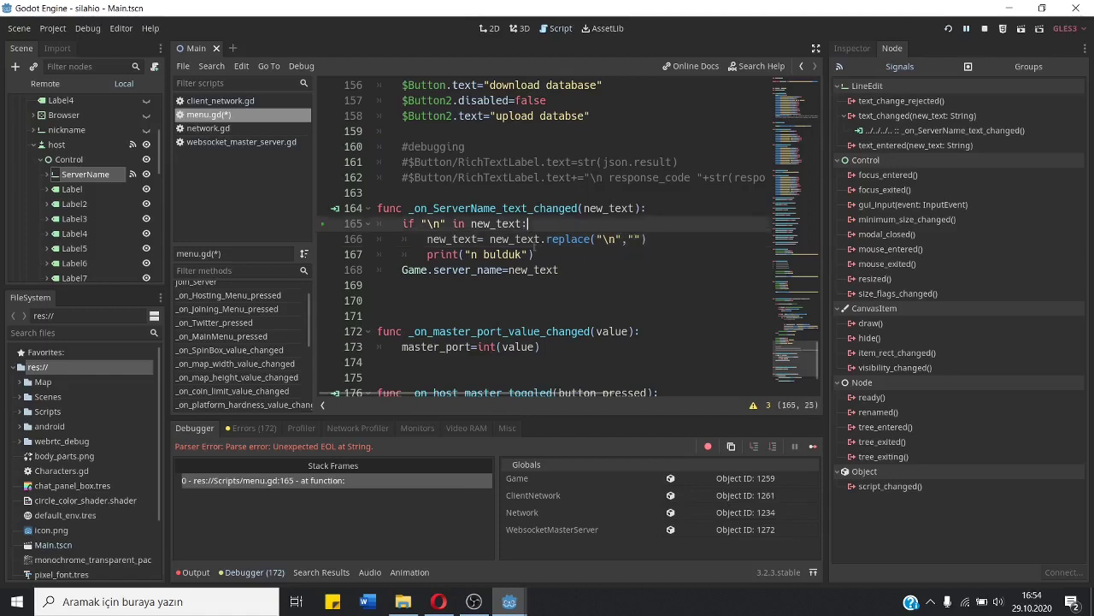
pyautogui.click(650, 238)
pyautogui.press('Return')
# Adjust the blank line after the print line and save menu.gd
pyautogui.click(479, 239)
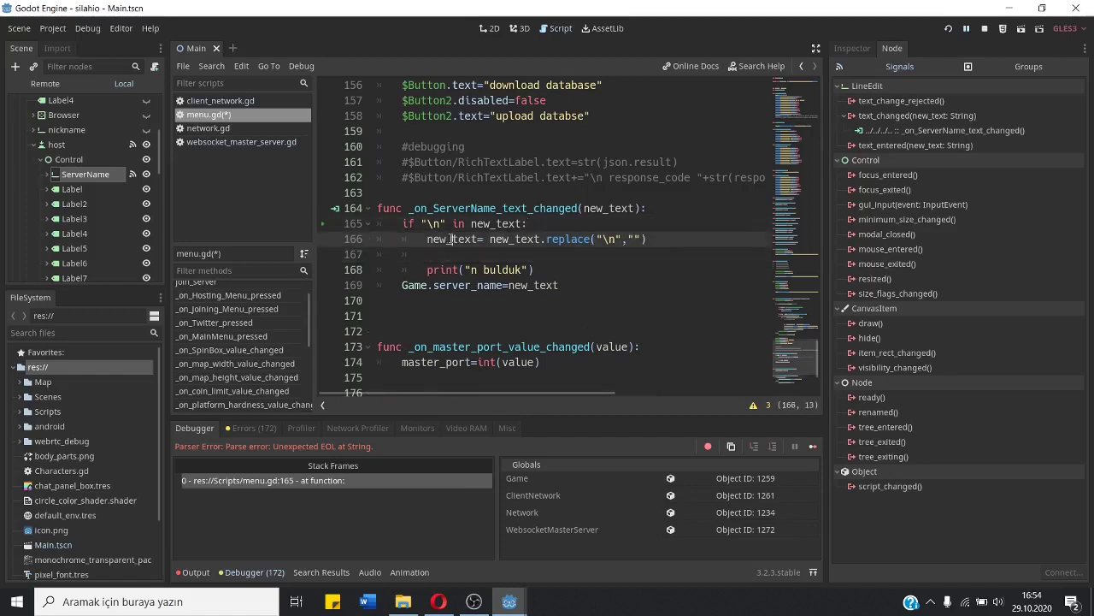
pyautogui.click(531, 270)
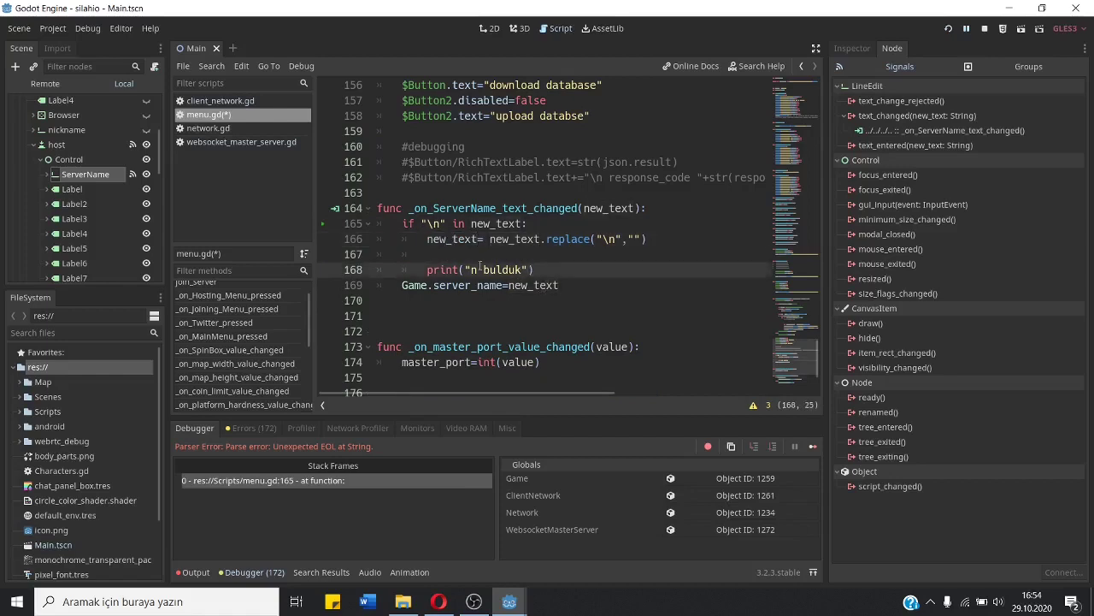
pyautogui.click(540, 270)
pyautogui.press('Return')
pyautogui.press('BackSpace')
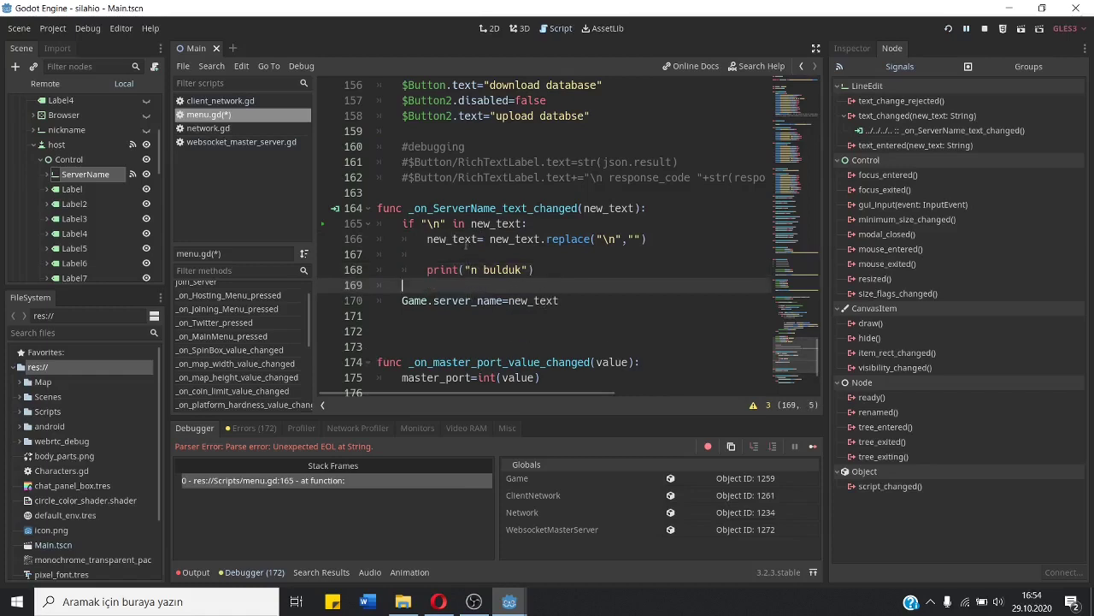
pyautogui.doubleClick(462, 208)
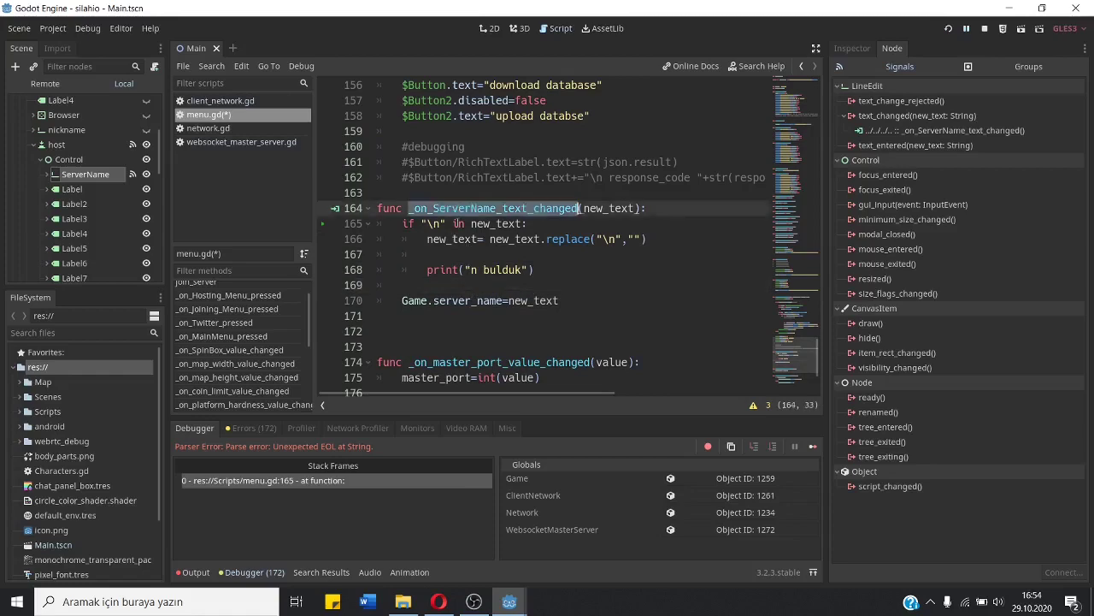
pyautogui.scroll(2, 636, 185)
pyautogui.hotkey('ctrl', 's')
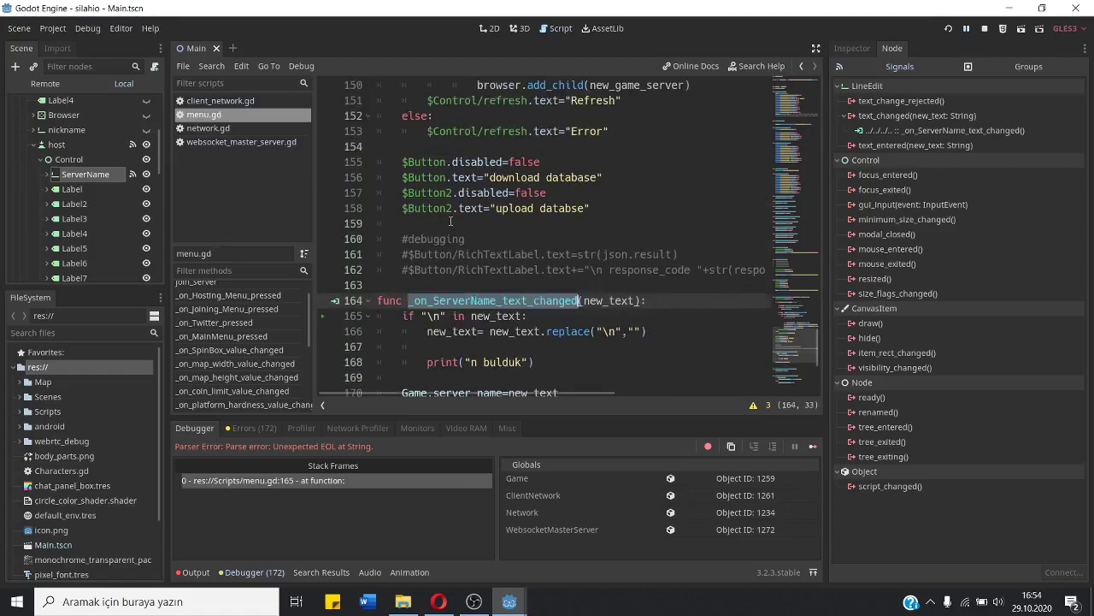
pyautogui.scroll(6, 451, 221)
pyautogui.scroll(-8, 451, 221)
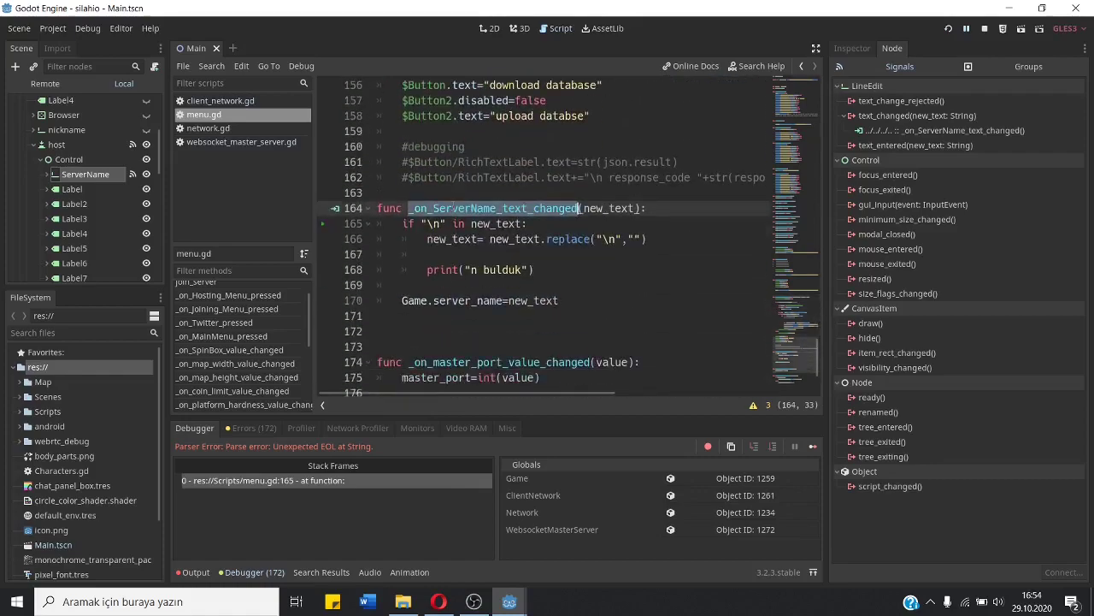
pyautogui.scroll(2, 454, 208)
pyautogui.scroll(10, 444, 205)
pyautogui.scroll(10, 431, 198)
pyautogui.scroll(8, 414, 192)
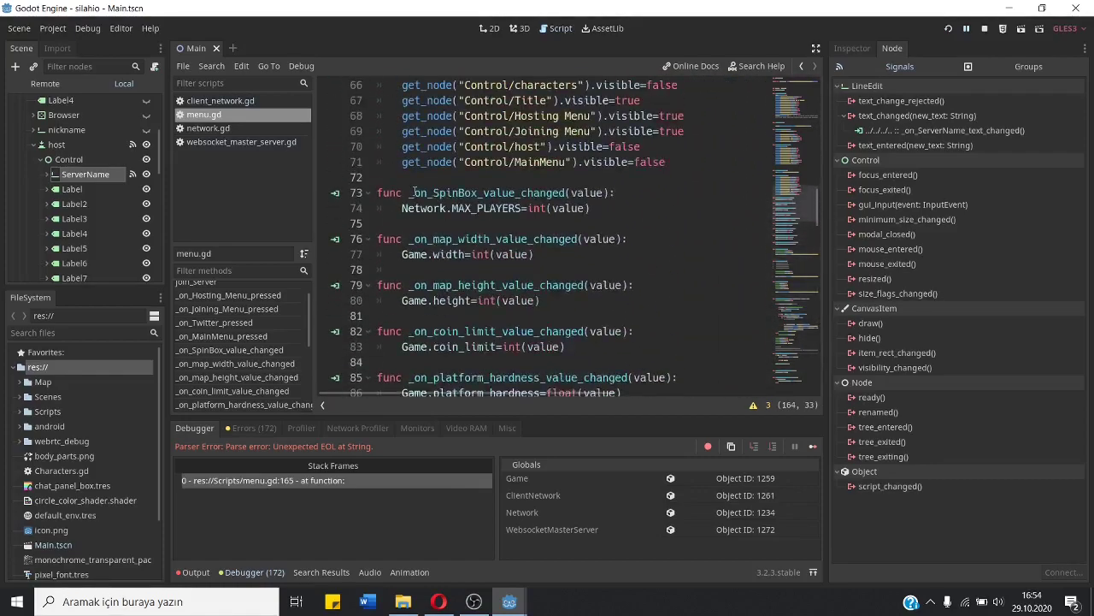
pyautogui.scroll(7, 414, 193)
pyautogui.scroll(6, 413, 192)
pyautogui.scroll(9, 411, 193)
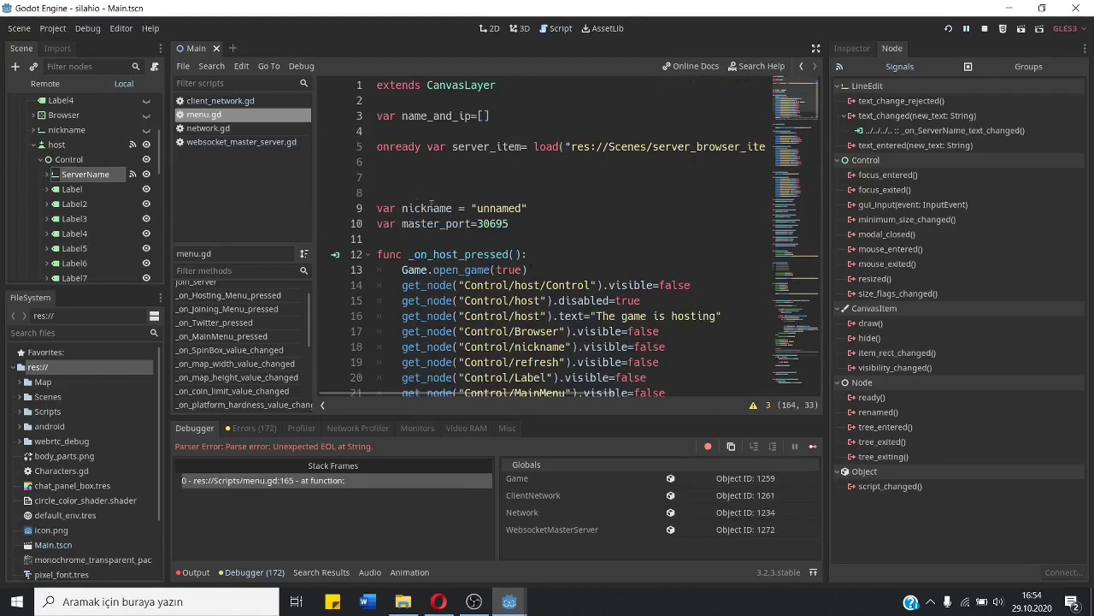
pyautogui.rightClick(88, 175)
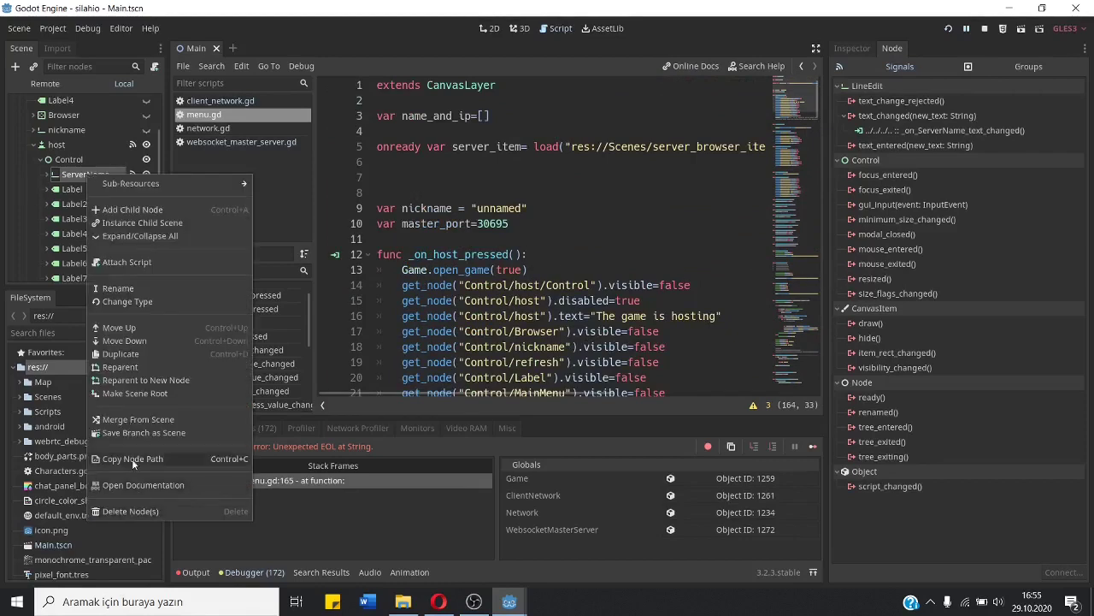
pyautogui.click(411, 179)
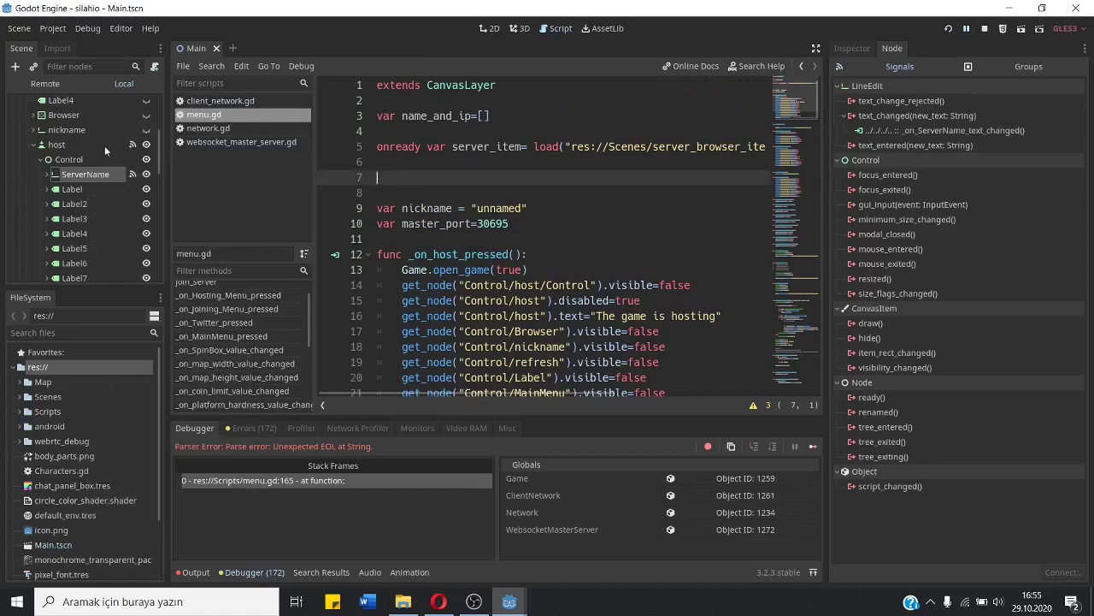
pyautogui.scroll(3, 84, 159)
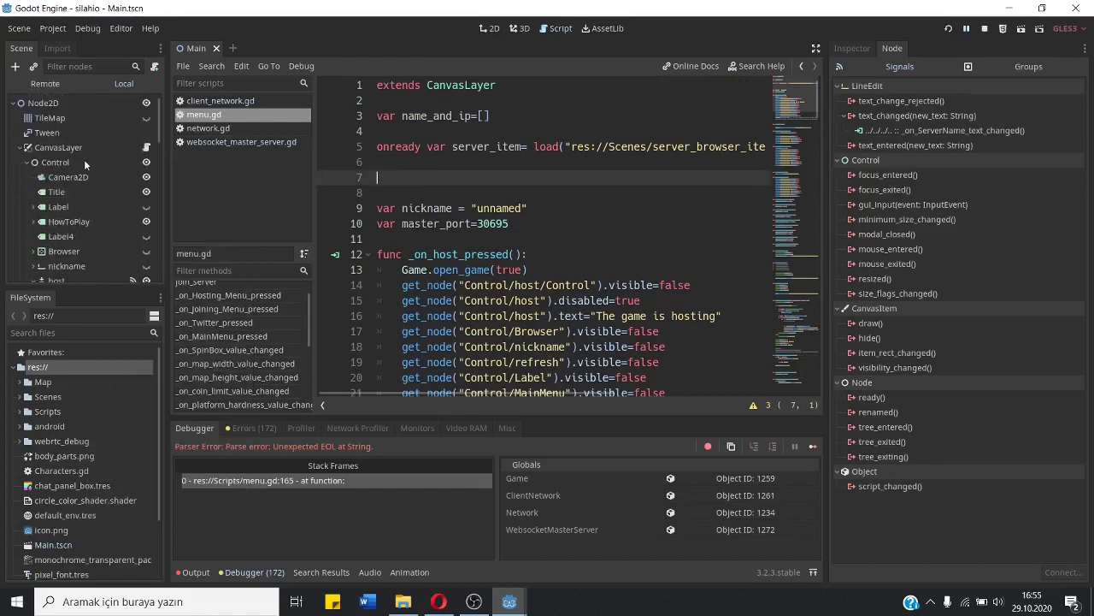
# On line 7, type onready var server_name_line_edit= get_node
pyautogui.scroll(-1, 84, 149)
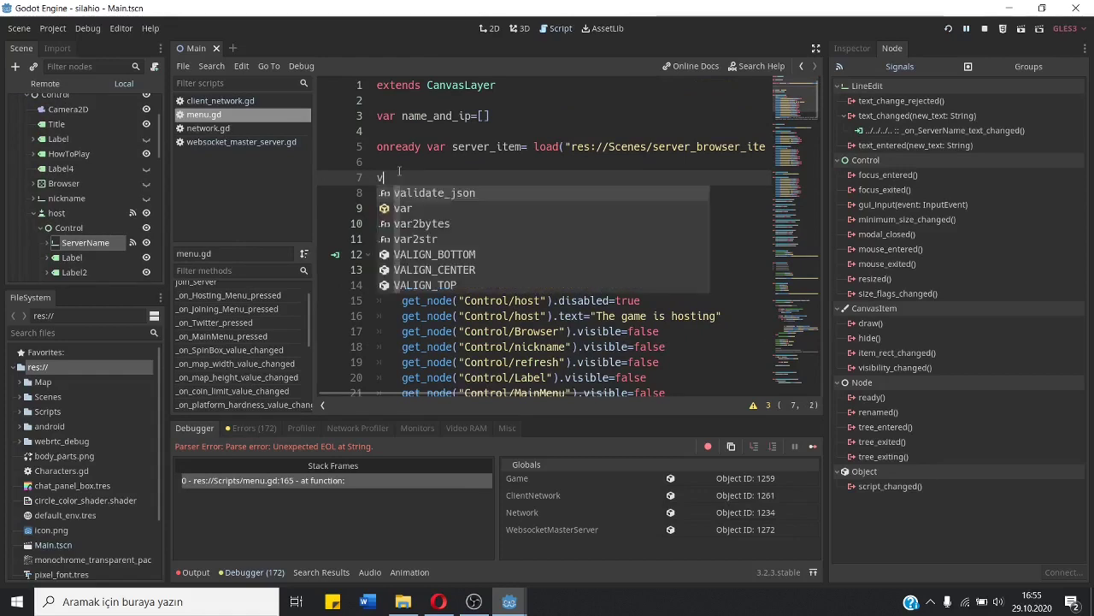
pyautogui.write('onready')
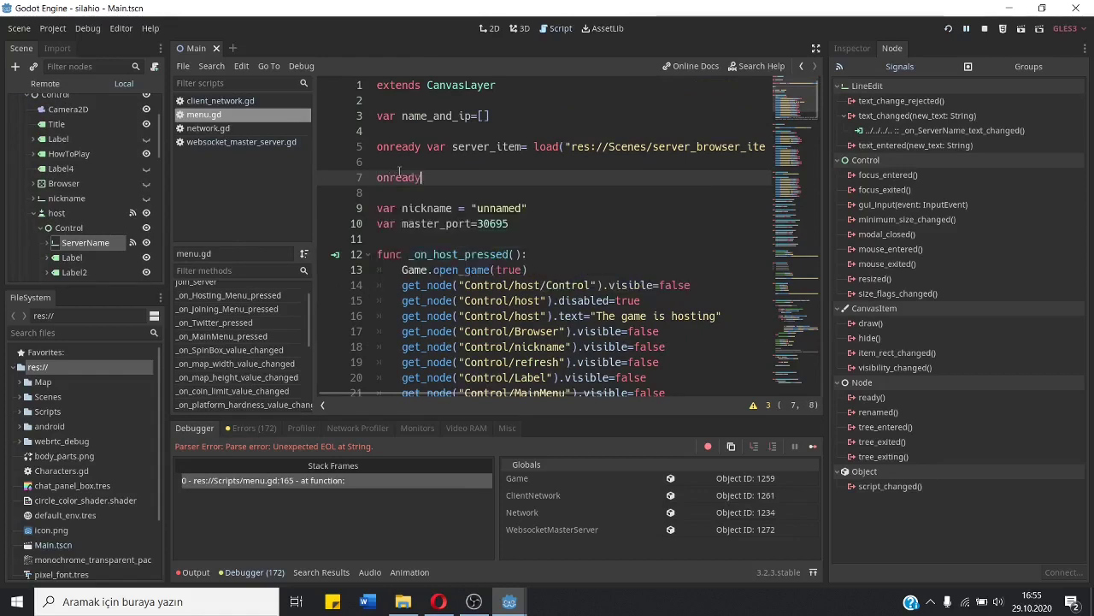
pyautogui.write(' var ')
pyautogui.write('serve')
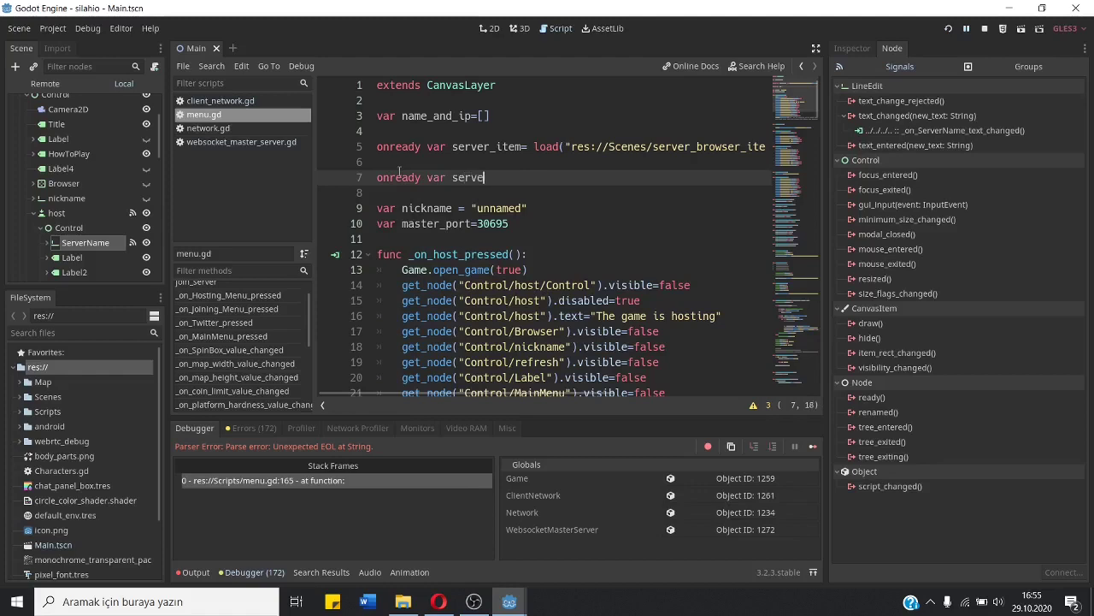
pyautogui.write('r_name_şi')
pyautogui.press('BackSpace')
pyautogui.press('BackSpace')
pyautogui.write('line')
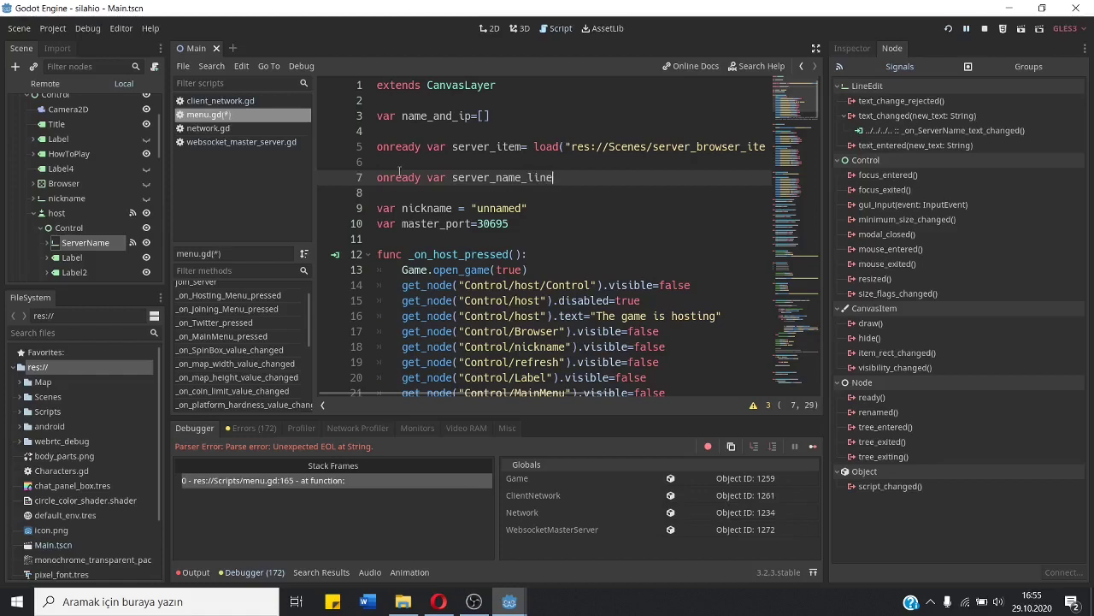
pyautogui.write('_edit=')
pyautogui.press('BackSpace')
pyautogui.write('get_node')
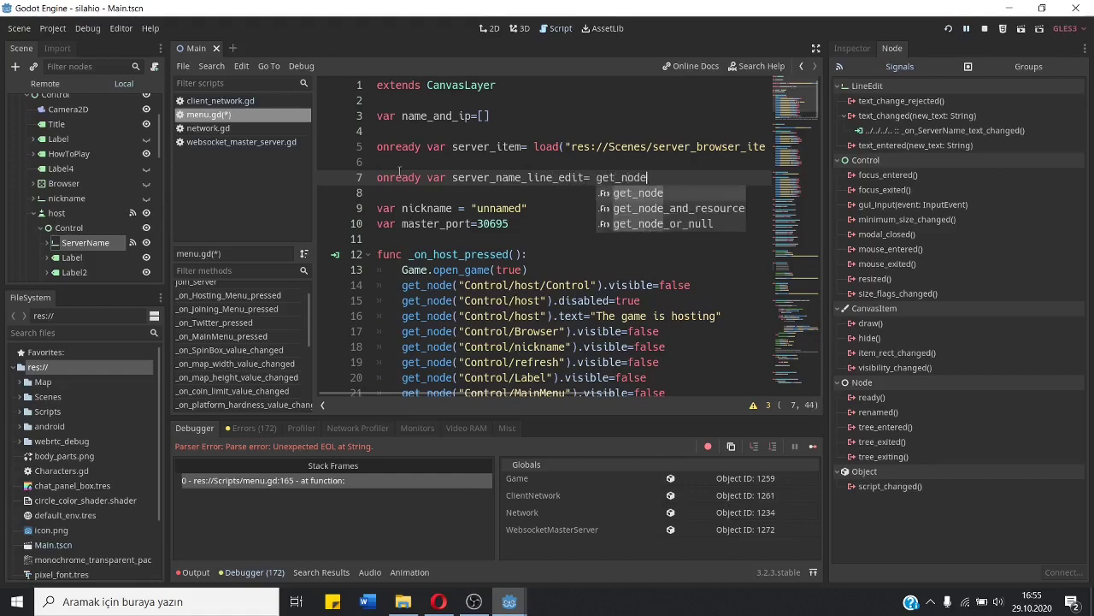
# Fill in the get_node path Control/host/Control/ServerName from the autocomplete suggestions
pyautogui.press('Escape')
pyautogui.write('("')
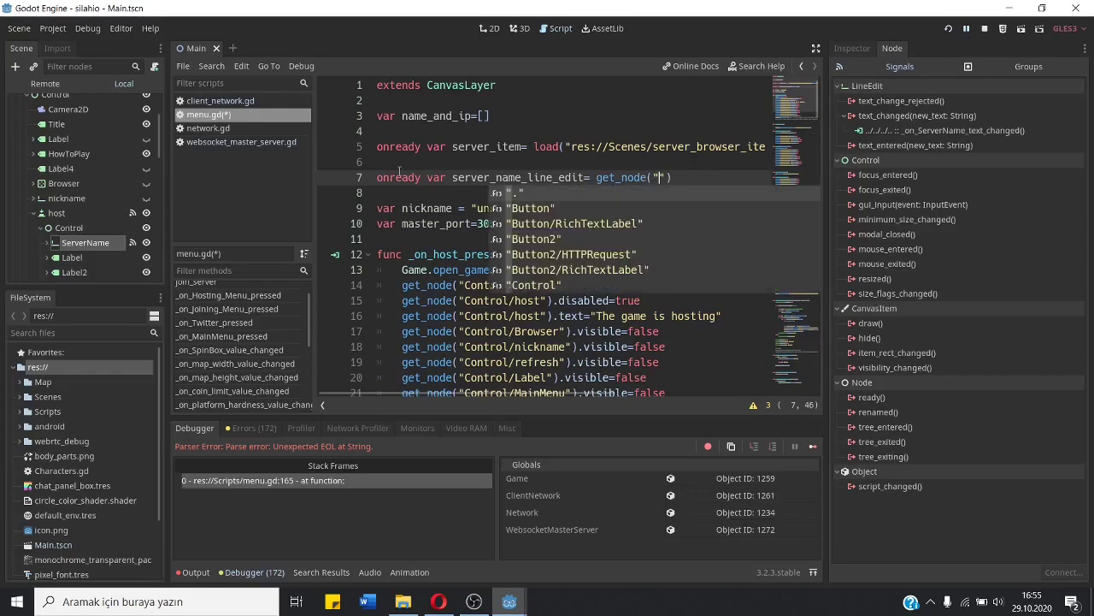
pyautogui.press('Down')
pyautogui.press('Down')
pyautogui.press('Down')
pyautogui.press('Down')
pyautogui.press('Down')
pyautogui.press('Down')
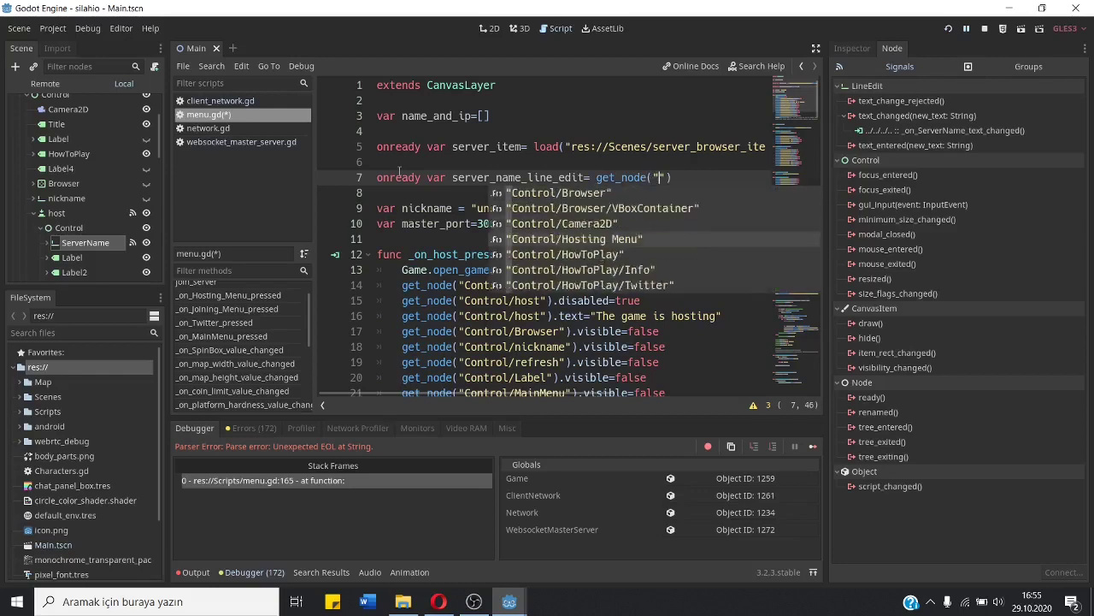
pyautogui.press('Down')
pyautogui.press('Down')
pyautogui.press('Down')
pyautogui.press('Down')
pyautogui.press('Down')
pyautogui.press('Down')
pyautogui.press('Down')
pyautogui.press('Down')
pyautogui.press('Down')
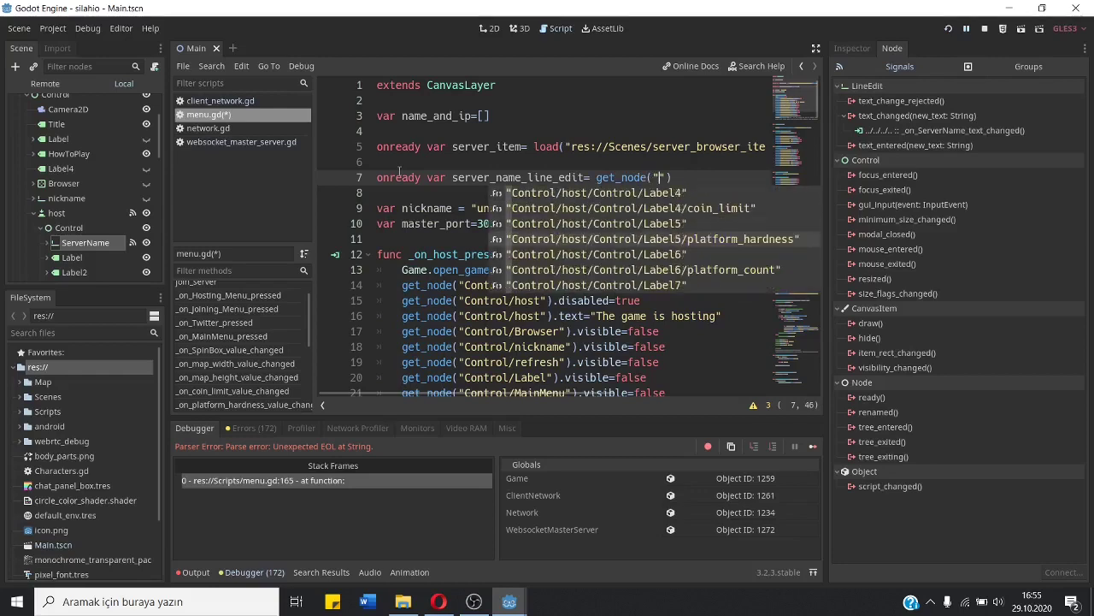
pyautogui.press('Down')
pyautogui.press('Down')
pyautogui.press('Down')
pyautogui.press('Down')
pyautogui.press('Down')
pyautogui.press('Down')
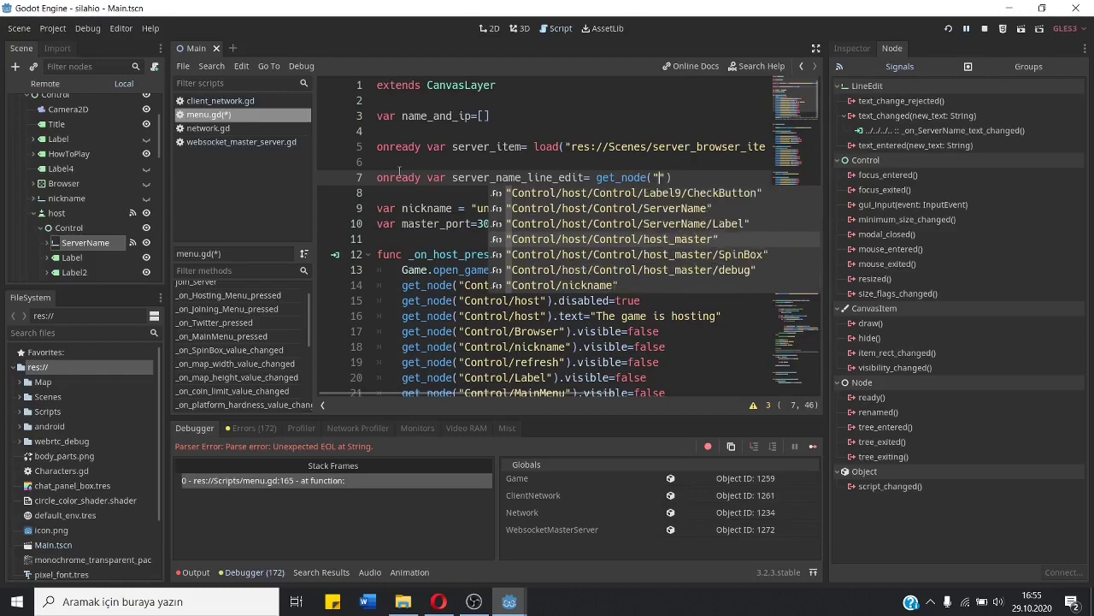
pyautogui.press('Up')
pyautogui.press('Up')
pyautogui.press('Return')
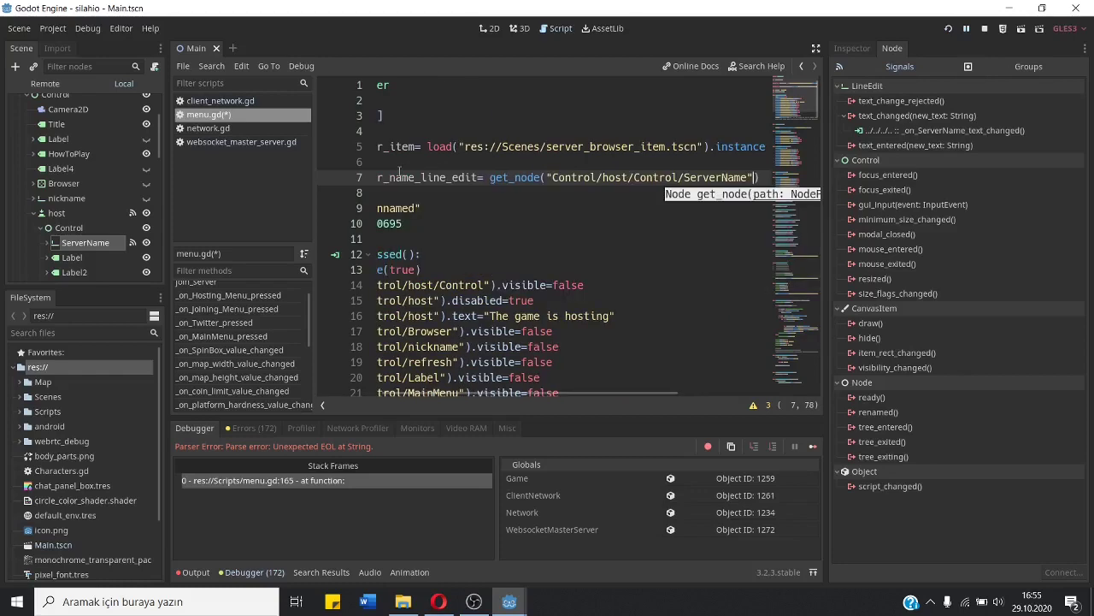
pyautogui.doubleClick(399, 177)
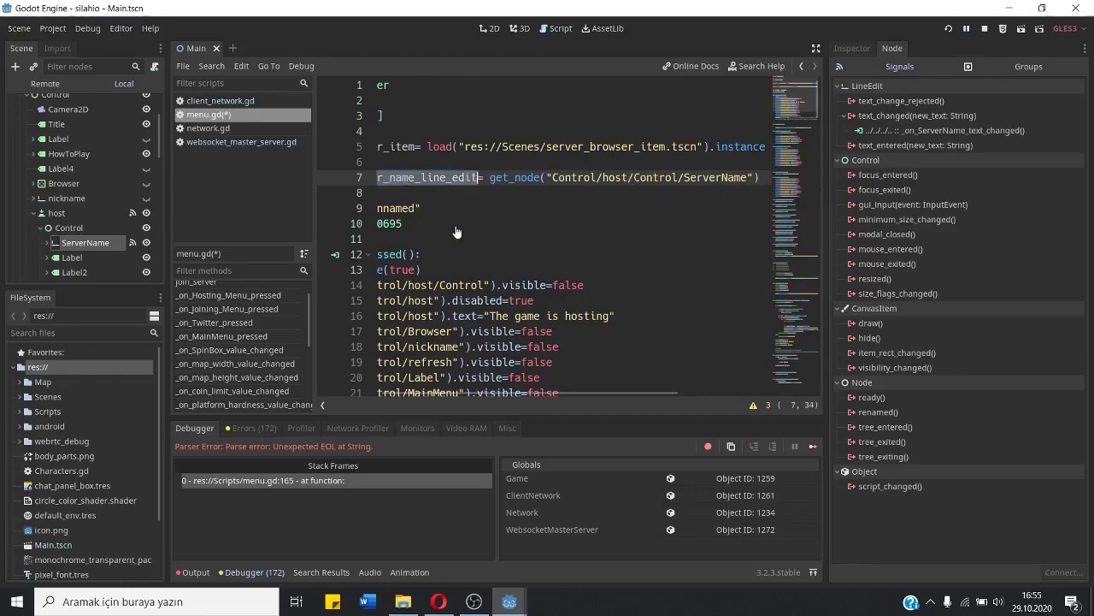
# Start line 167 of the handler with server_name_line_edit.text=
pyautogui.scroll(-8, 465, 240)
pyautogui.scroll(-8, 465, 241)
pyautogui.hscroll(-3, 498, 394)
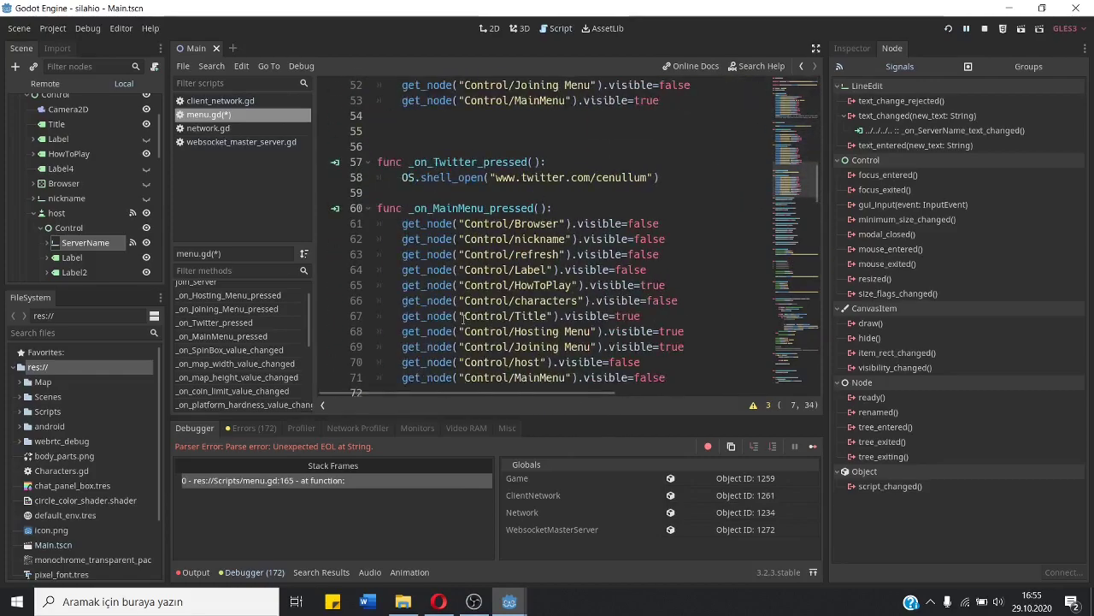
pyautogui.scroll(-10, 466, 301)
pyautogui.scroll(-4, 466, 301)
pyautogui.scroll(-6, 469, 295)
pyautogui.scroll(-5, 470, 291)
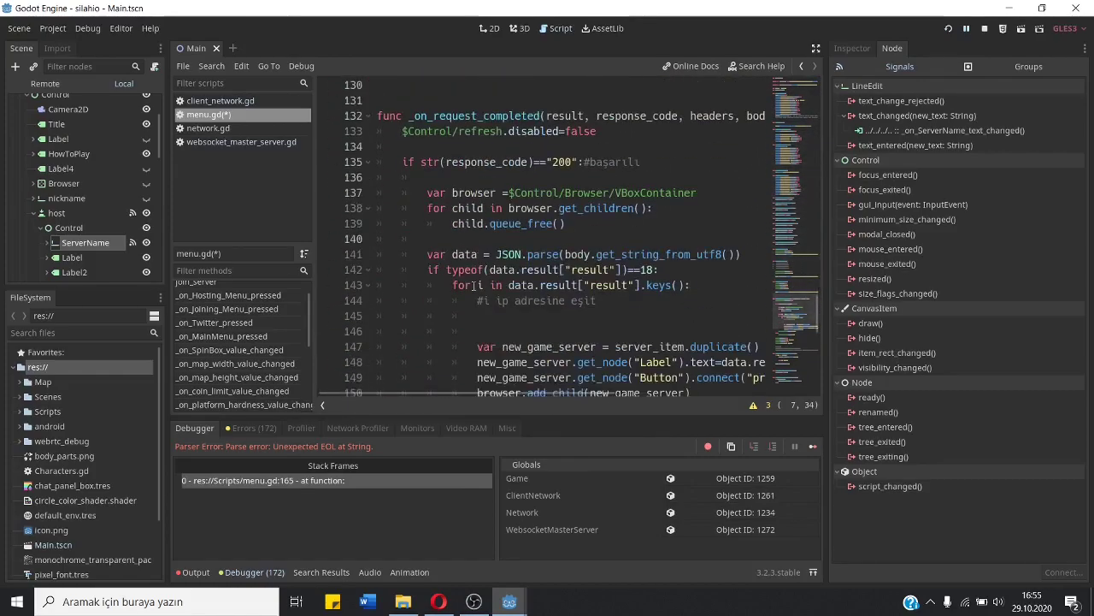
pyautogui.scroll(-4, 473, 284)
pyautogui.scroll(-6, 473, 285)
pyautogui.scroll(-2, 462, 300)
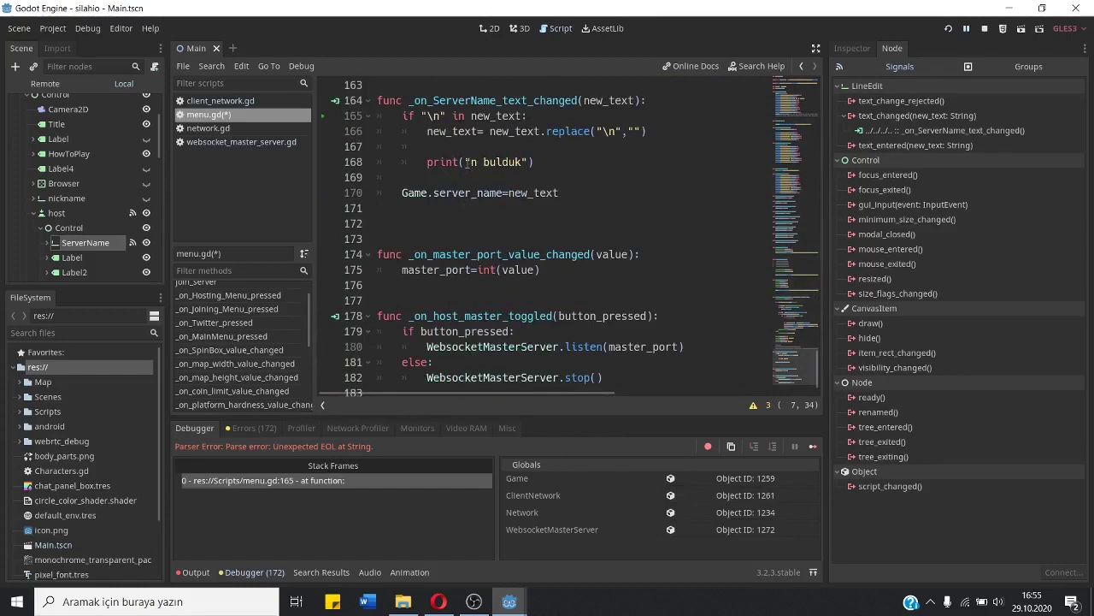
pyautogui.click(459, 151)
pyautogui.write('server_name_line_edit.te')
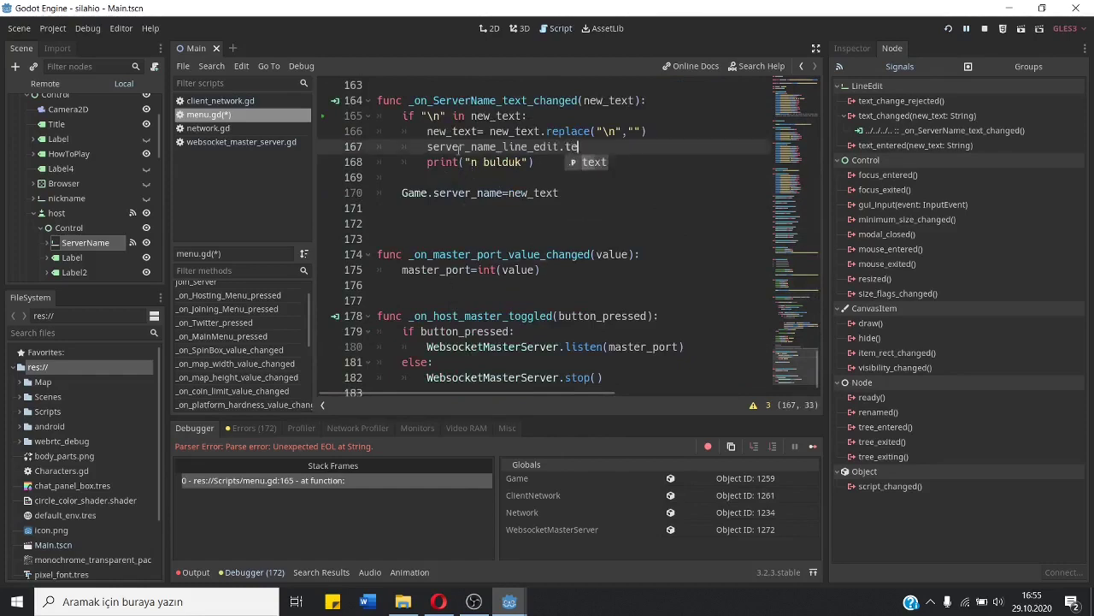
pyautogui.write('st')
pyautogui.press('BackSpace')
pyautogui.press('BackSpace')
pyautogui.write('xt')
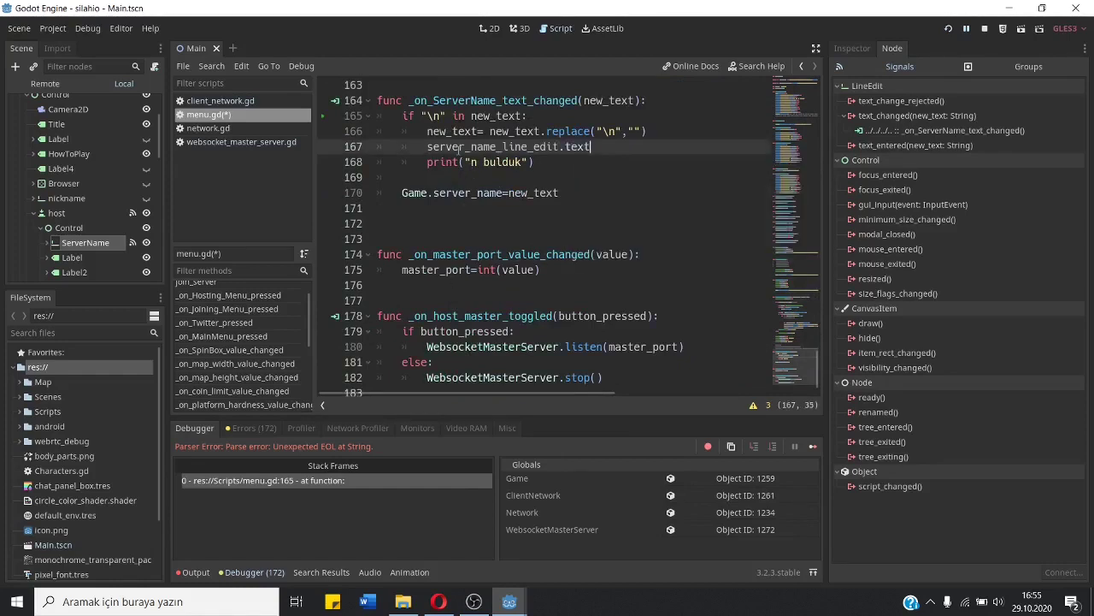
pyautogui.write('=')
# Copy new_text and paste it so line 167 reads server_name_line_edit.text=new_text
pyautogui.doubleClick(439, 131)
pyautogui.hotkey('ctrl', 'c')
pyautogui.click(616, 146)
pyautogui.hotkey('ctrl', 'v')
# Clear the error around lines 168-169 and run the game with F5
pyautogui.click(566, 168)
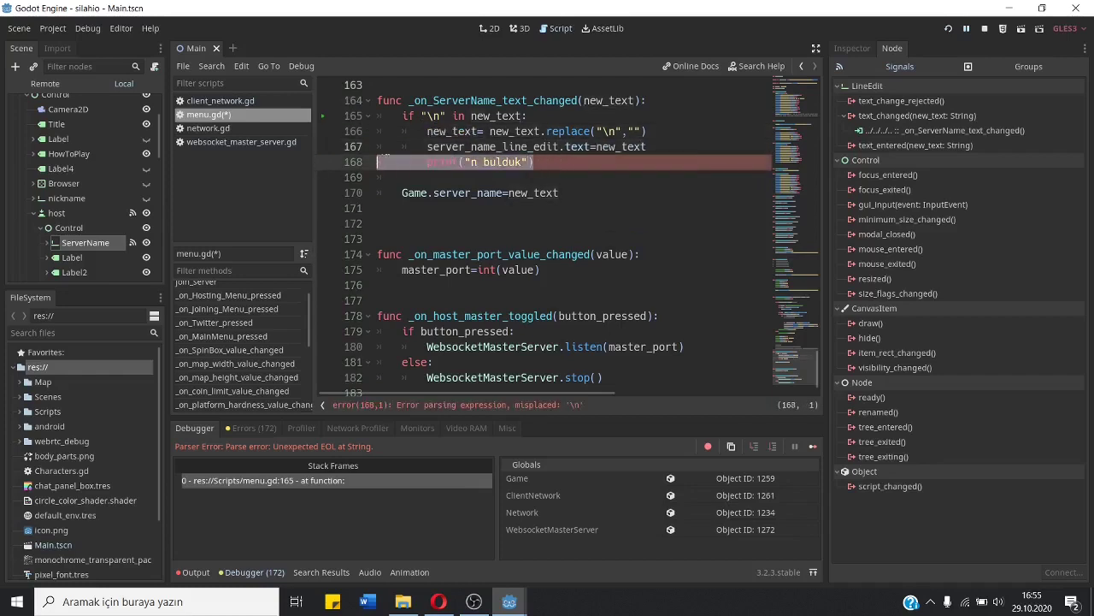
pyautogui.click(539, 179)
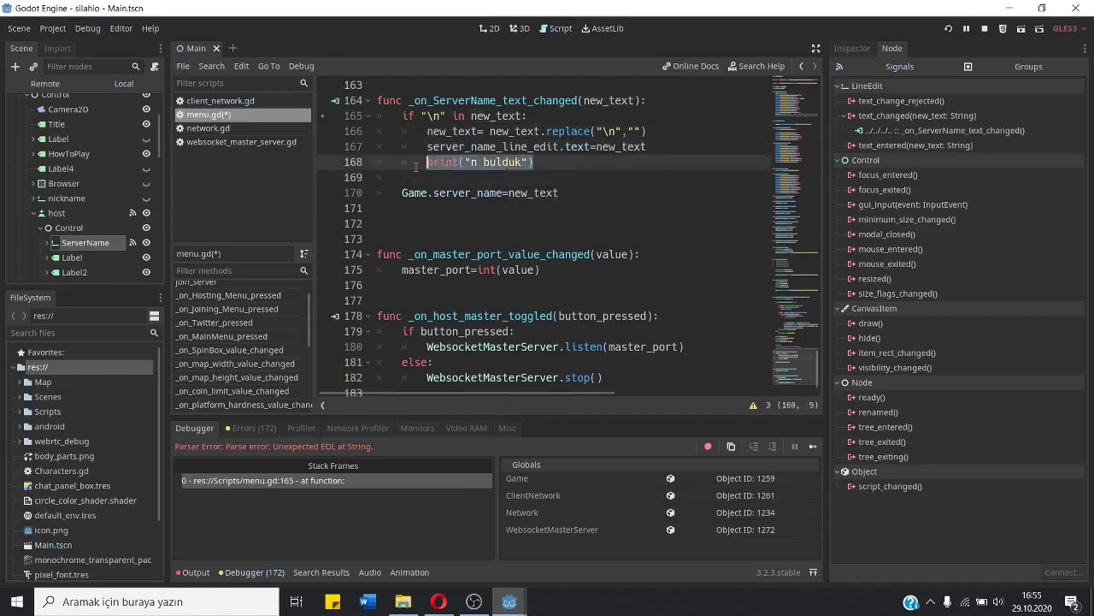
pyautogui.click(469, 193)
pyautogui.click(459, 182)
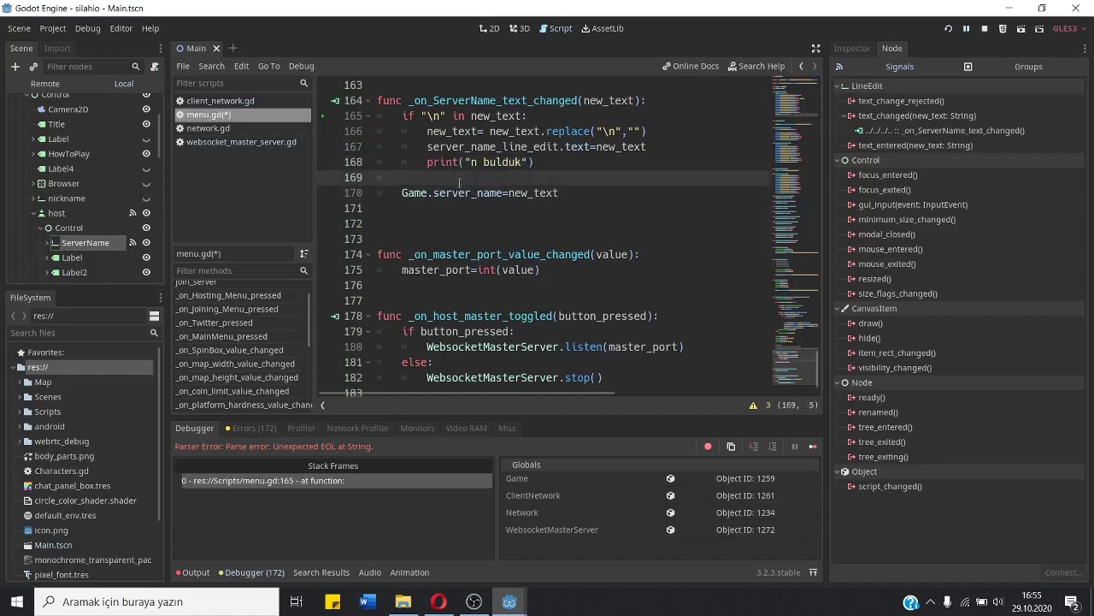
pyautogui.press('F5')
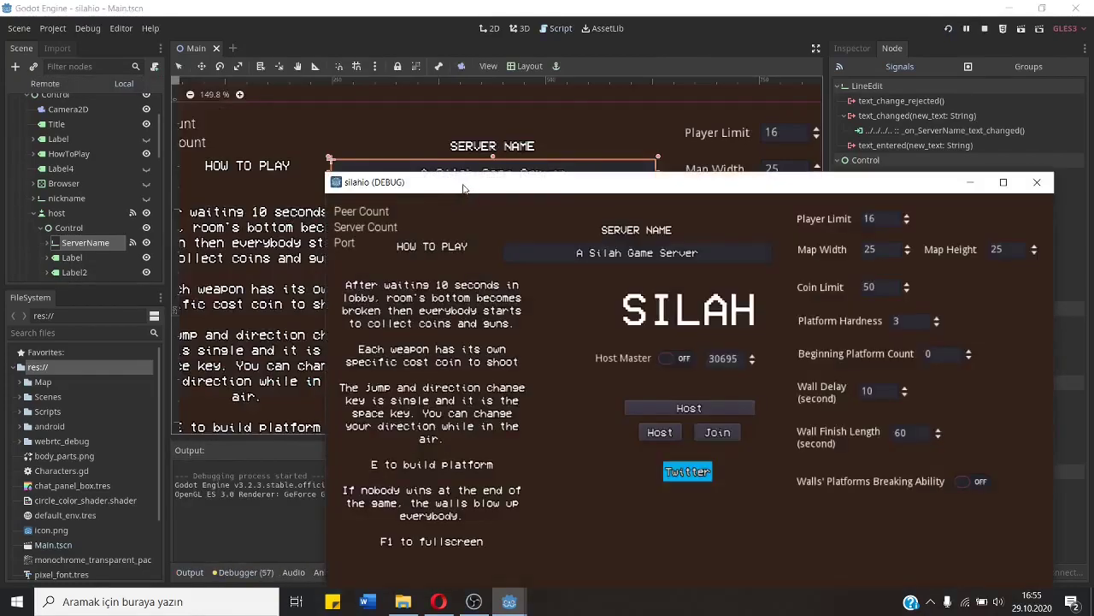
# Move the game window and append \n to the Game Server name
pyautogui.moveTo(463, 188); pyautogui.dragTo(373, 148)
pyautogui.moveTo(608, 212); pyautogui.dragTo(529, 209)
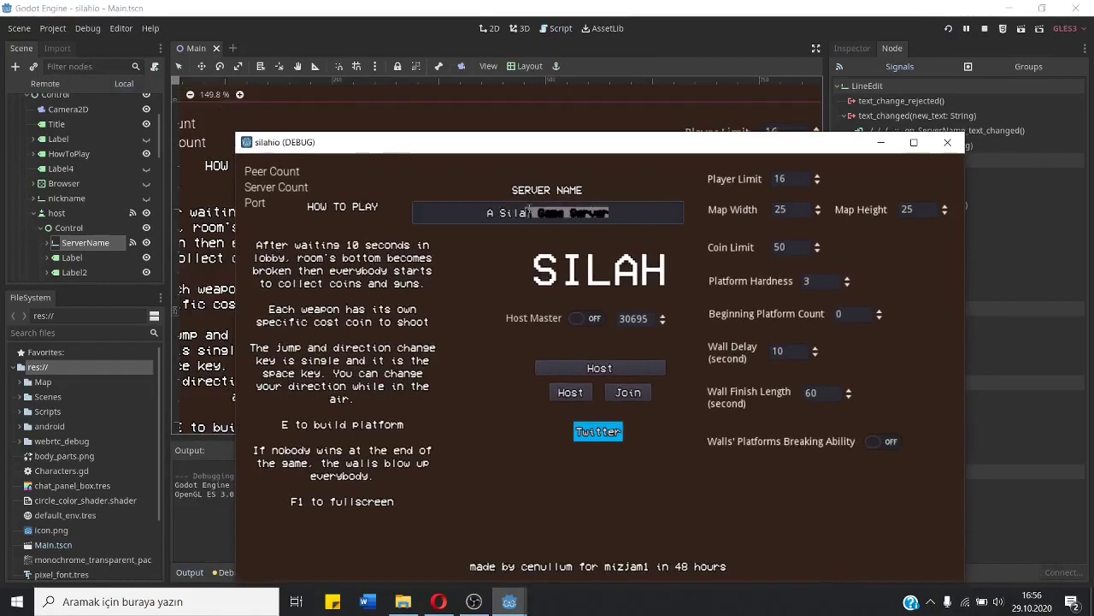
pyautogui.click(607, 212)
pyautogui.moveTo(435, 152); pyautogui.dragTo(484, 71)
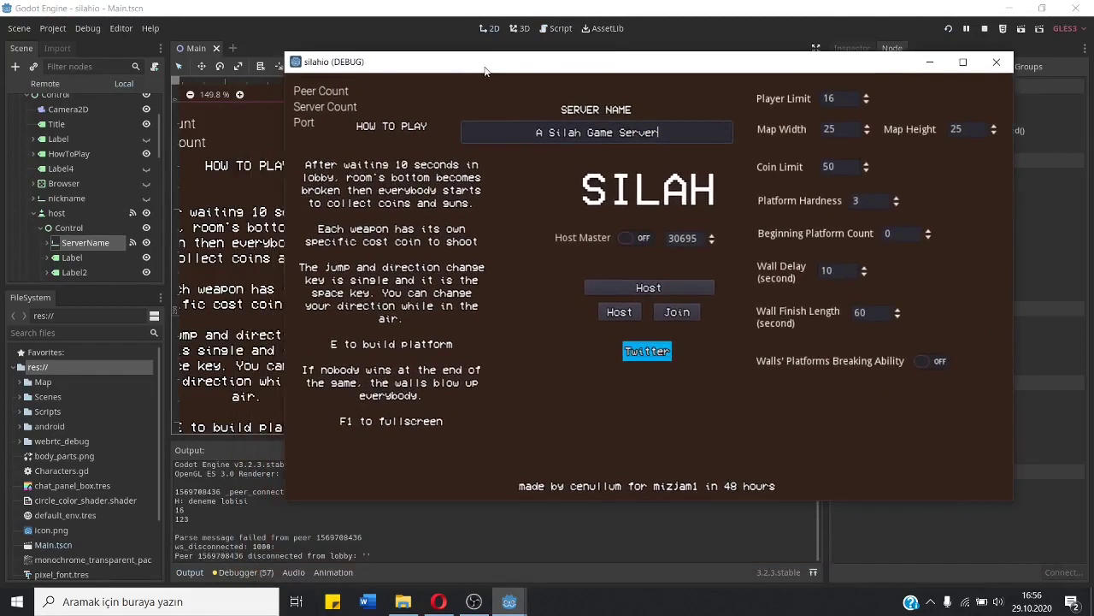
pyautogui.write('\\')
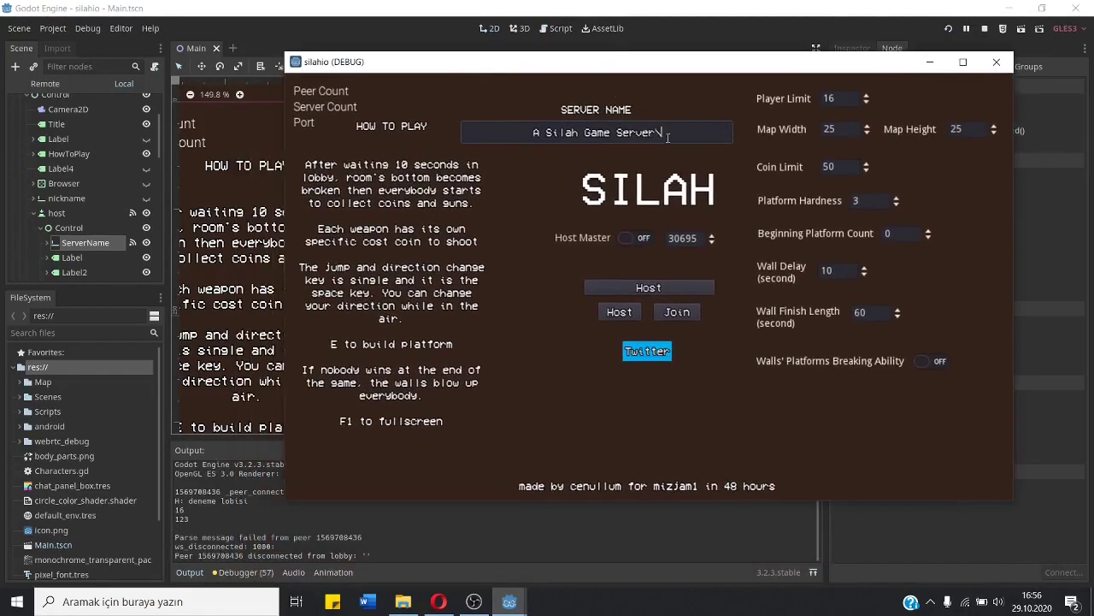
pyautogui.write('n')
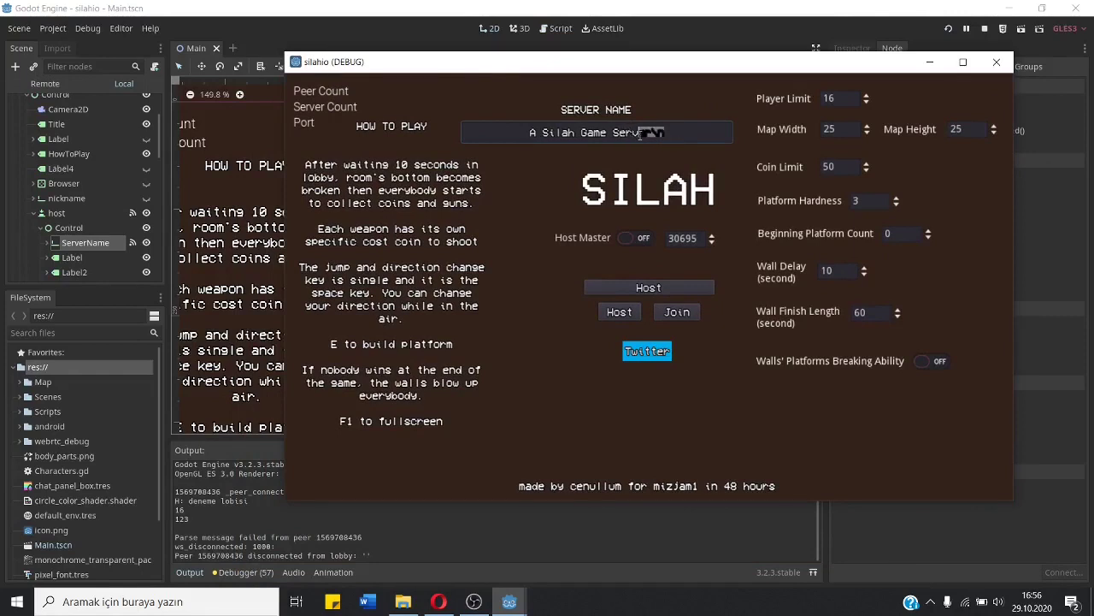
# Retype \n, insert \nunji into the server name, then stop the game
pyautogui.moveTo(666, 133); pyautogui.dragTo(655, 134)
pyautogui.press('BackSpace')
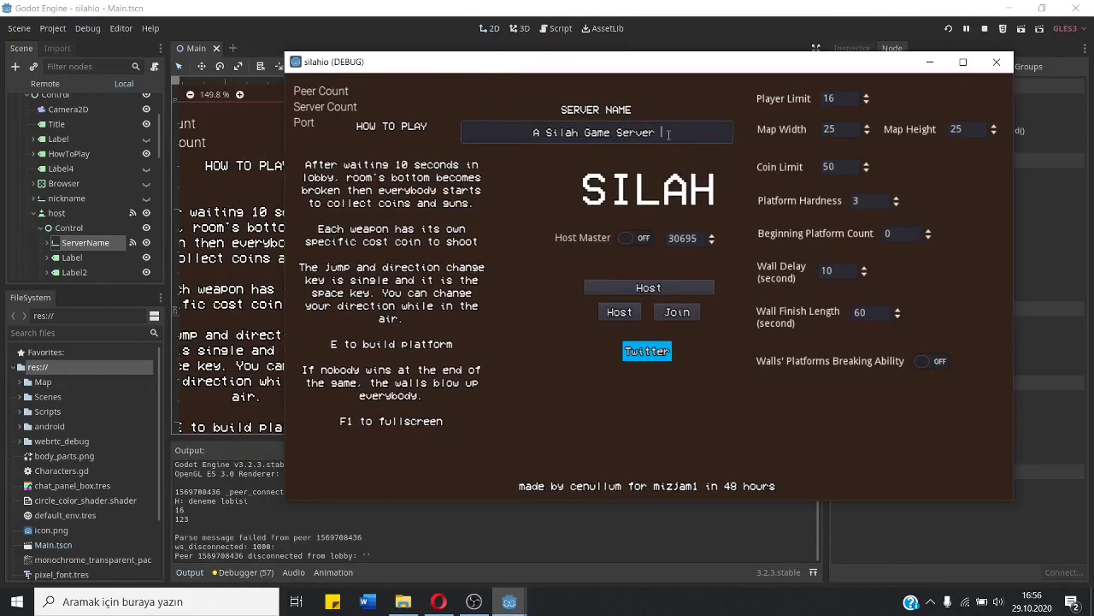
pyautogui.write('\\n')
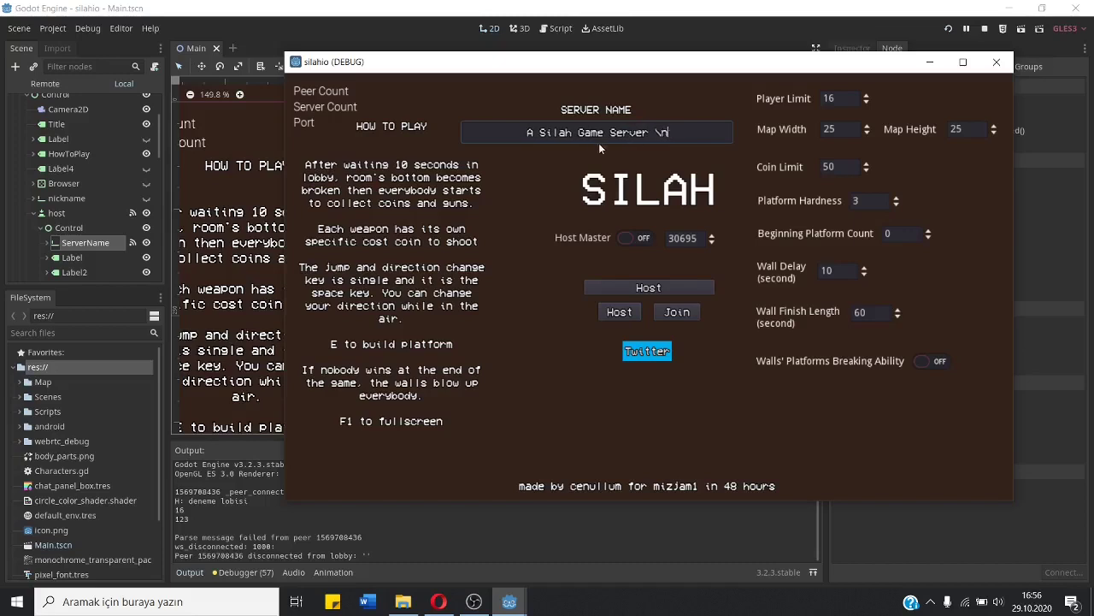
pyautogui.click(573, 134)
pyautogui.write('\\')
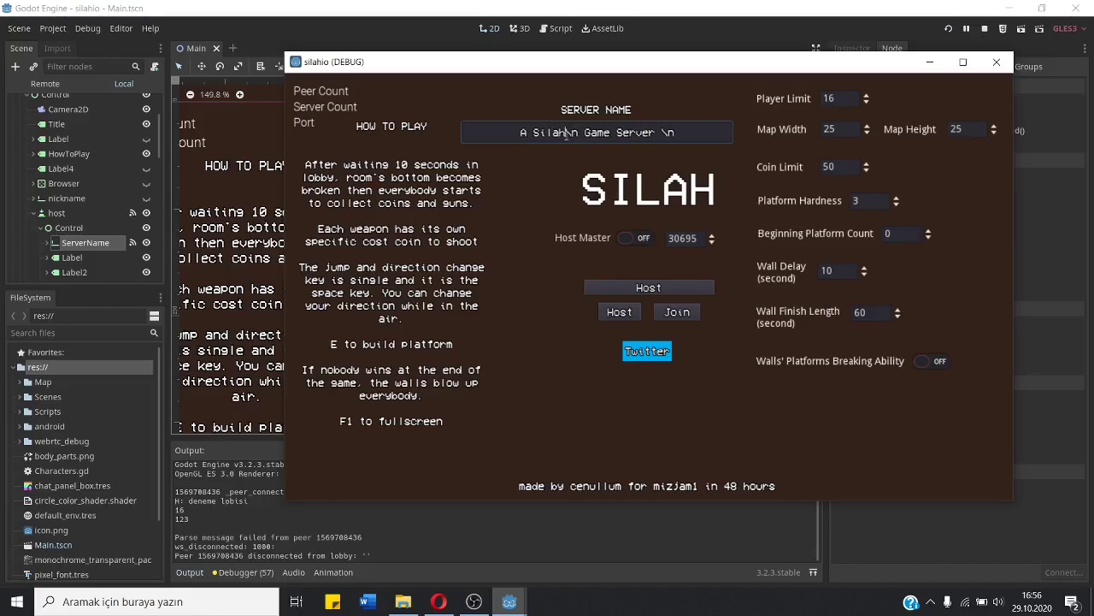
pyautogui.write('nunji')
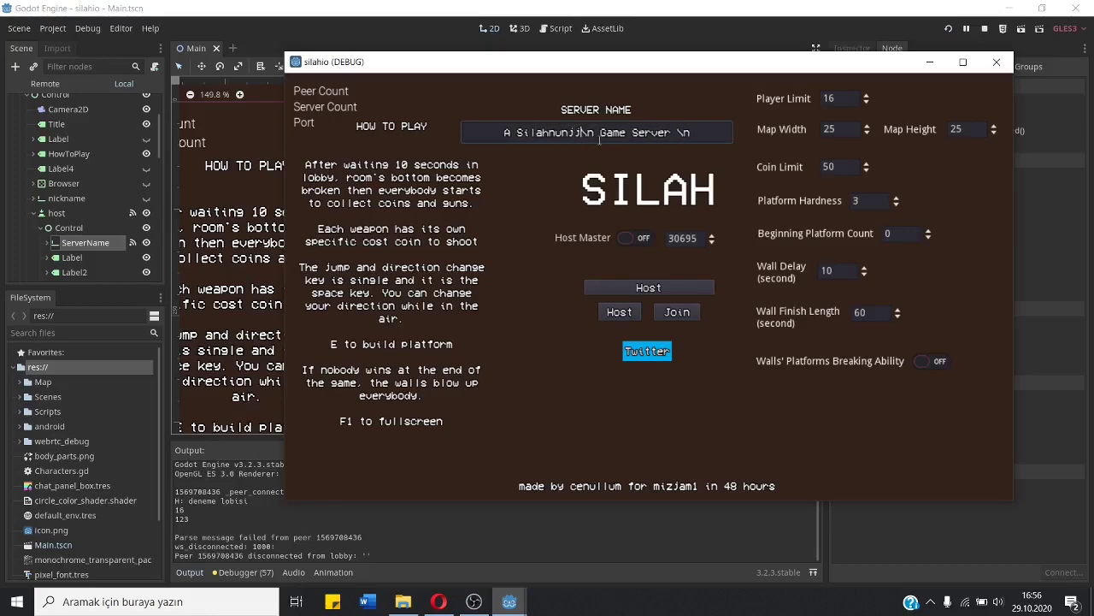
pyautogui.click(996, 61)
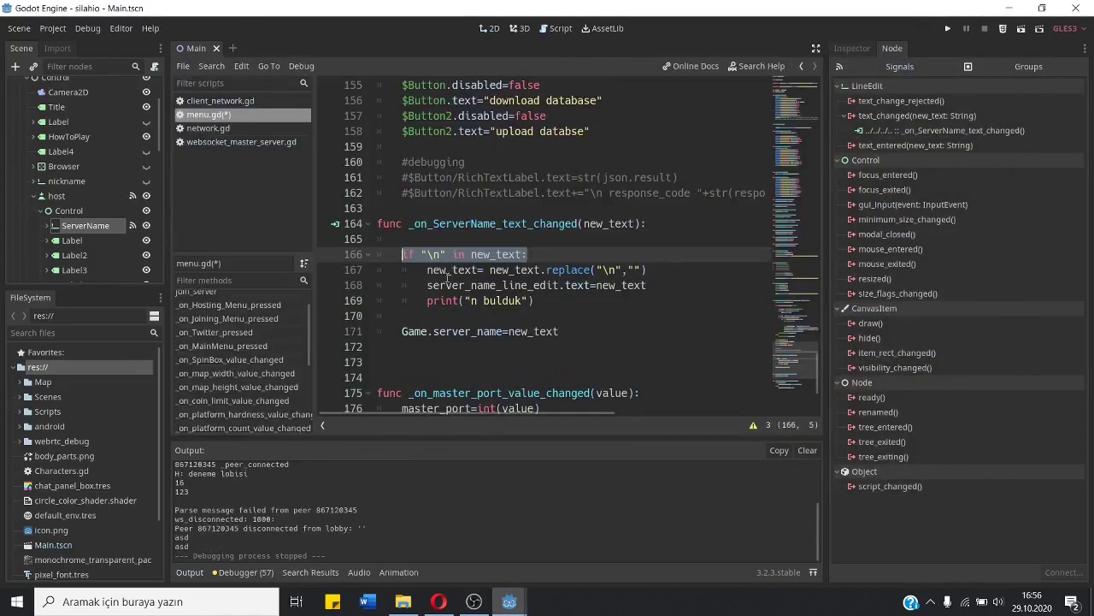
# Change line 166's condition to check for "$" and remove "\n" from line 167's replace call
pyautogui.click(433, 254)
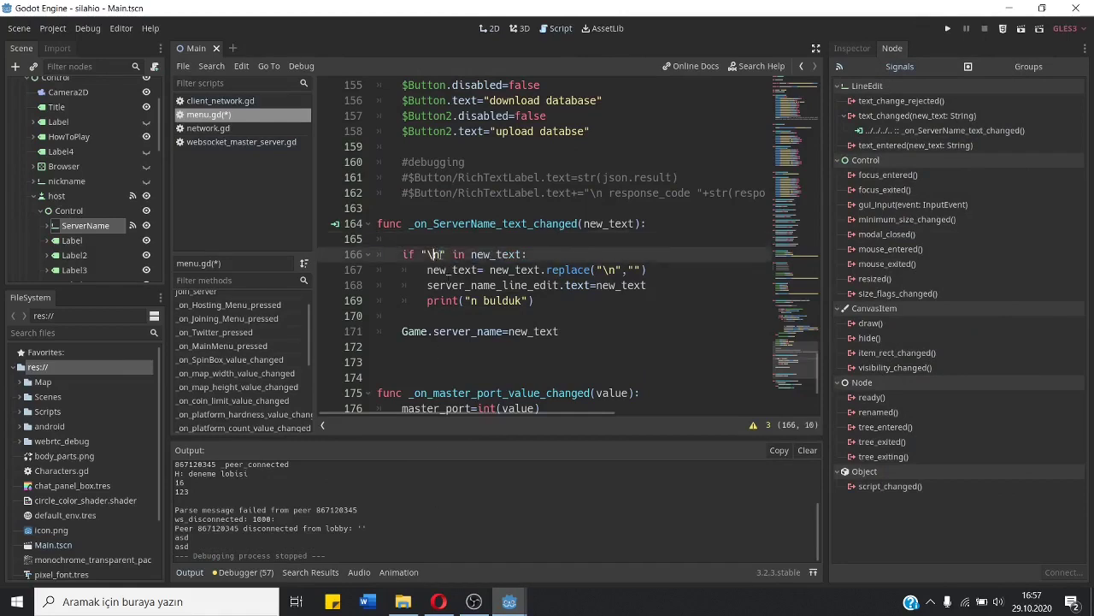
pyautogui.press('BackSpace')
pyautogui.press('BackSpace')
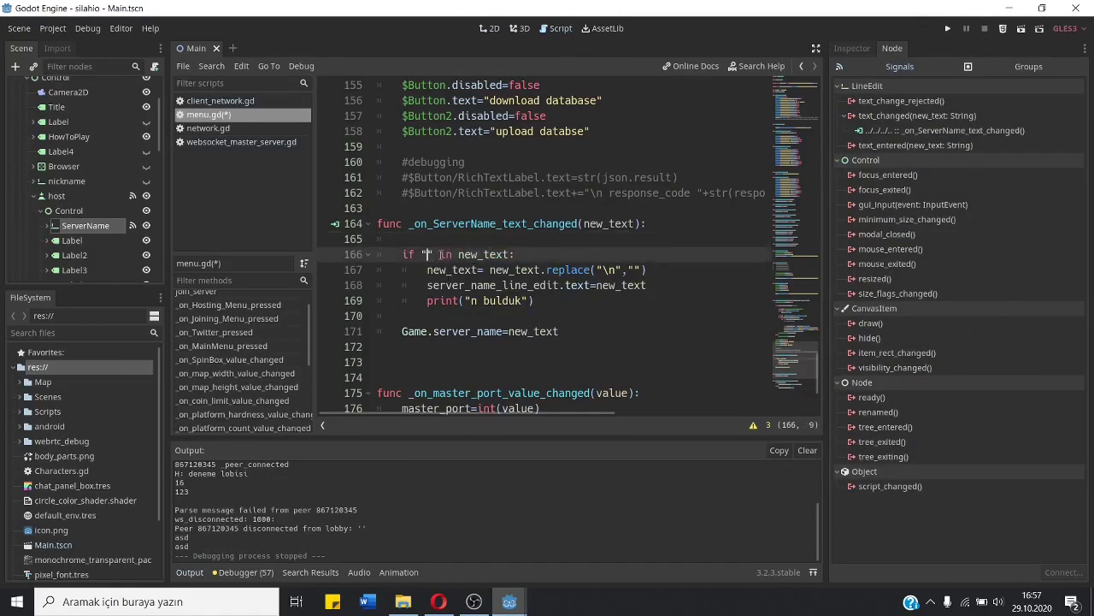
pyautogui.write('$')
pyautogui.click(615, 270)
pyautogui.press('BackSpace')
pyautogui.press('BackSpace')
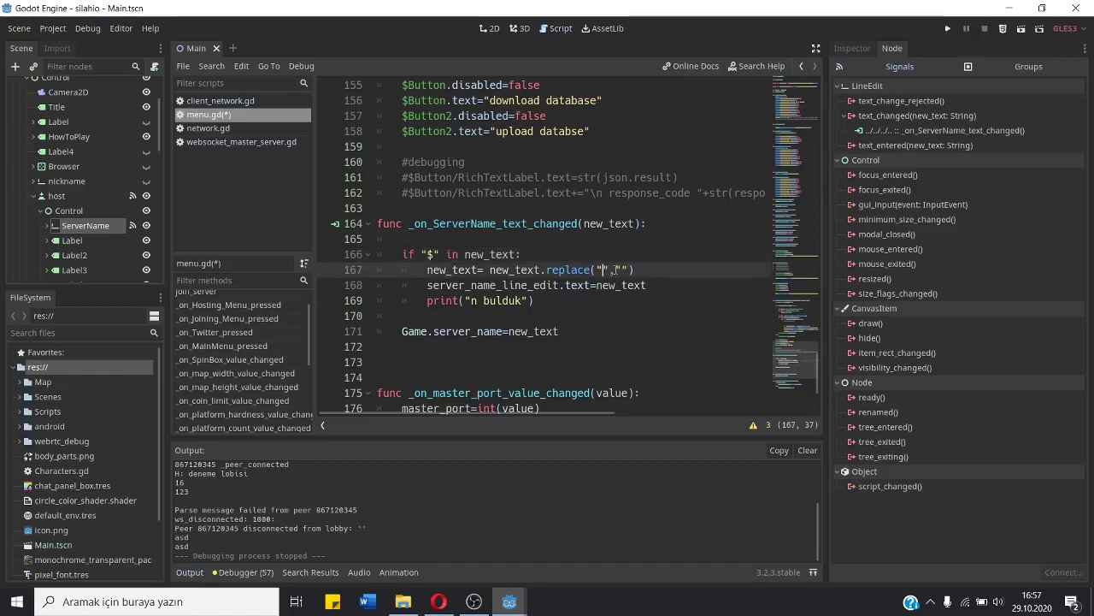
# Complete the replace call with "$", run the game, type asda into the server name, then close it
pyautogui.write('$')
pyautogui.press('F5')
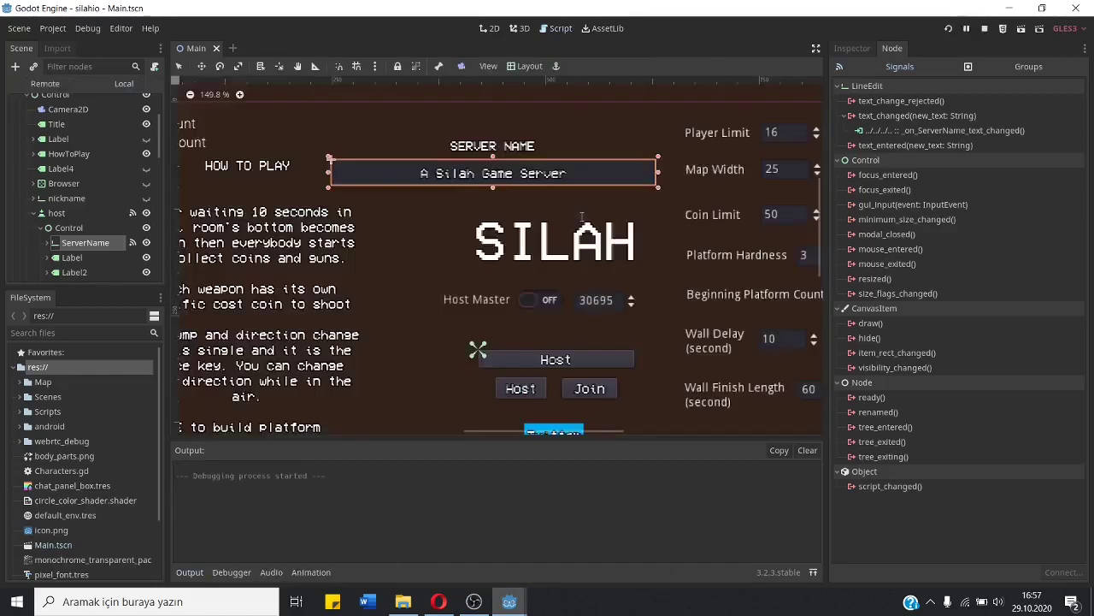
pyautogui.click(589, 200)
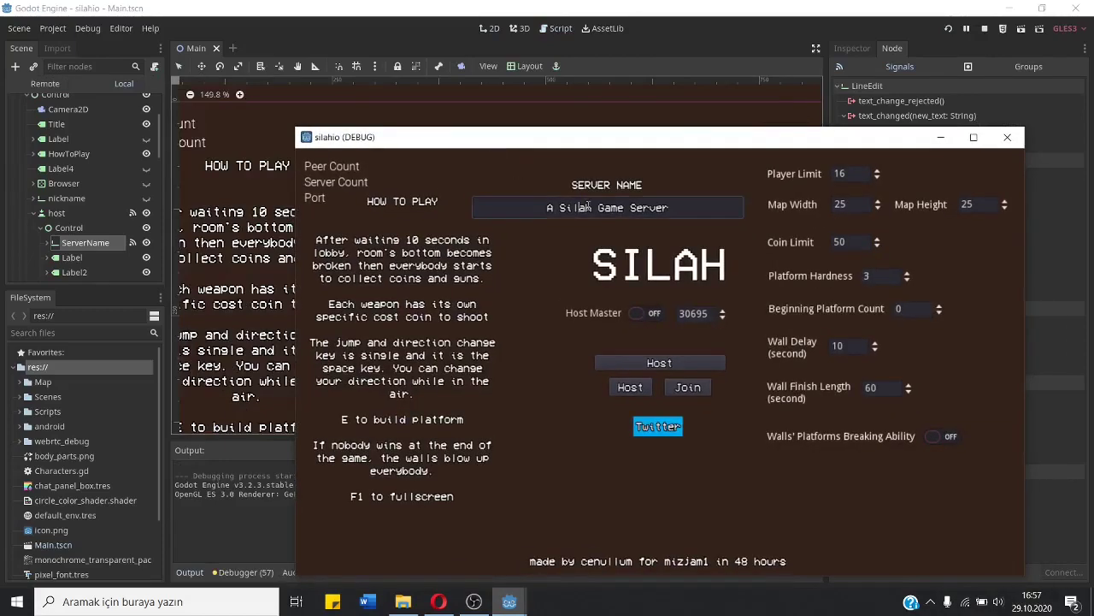
pyautogui.write('asd')
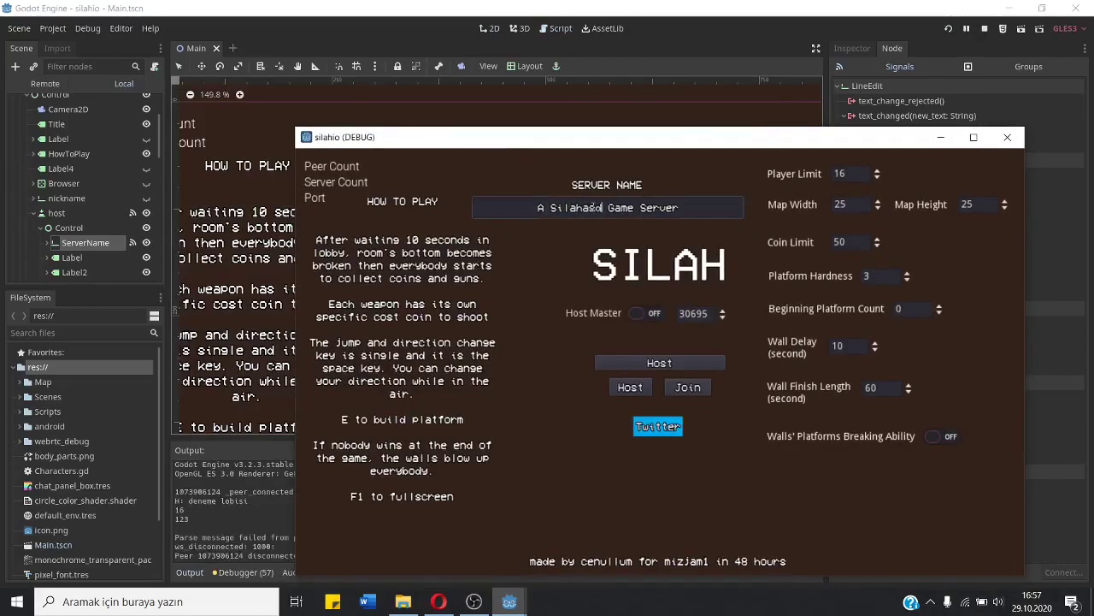
pyautogui.write('a')
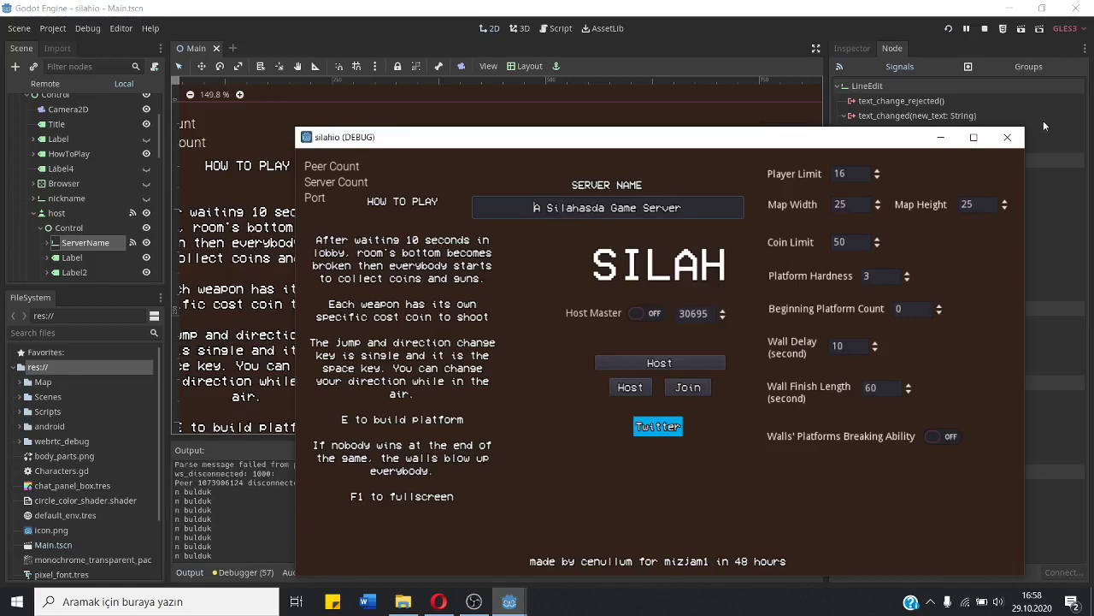
pyautogui.click(1012, 145)
# Change the condition on line 166 of menu.gd to check for "$$"
pyautogui.hotkey('ctrl', 'F3')
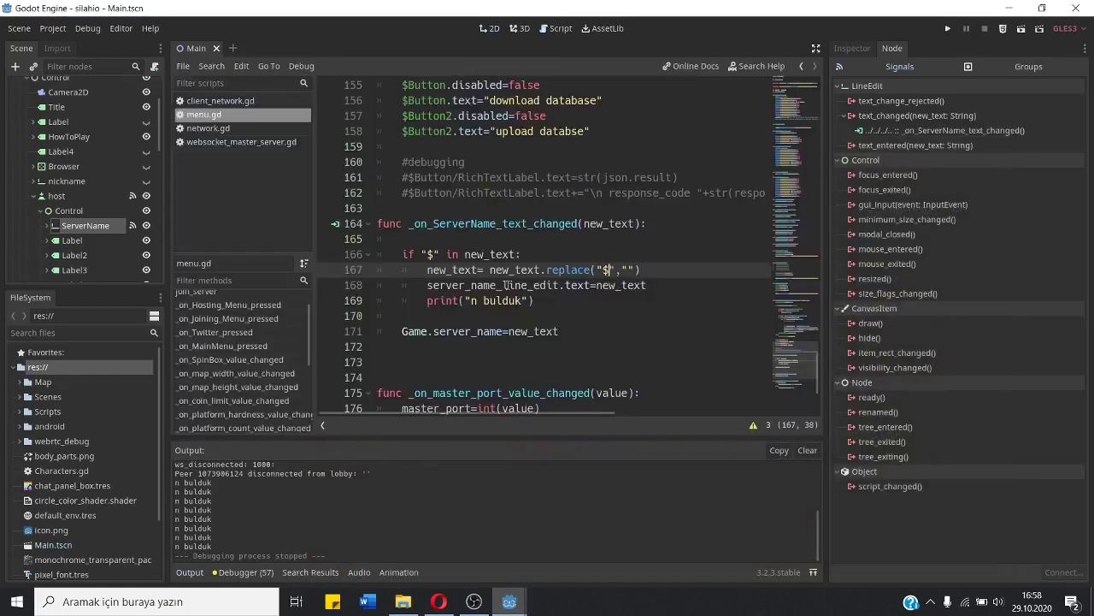
pyautogui.click(434, 254)
pyautogui.press('BackSpace')
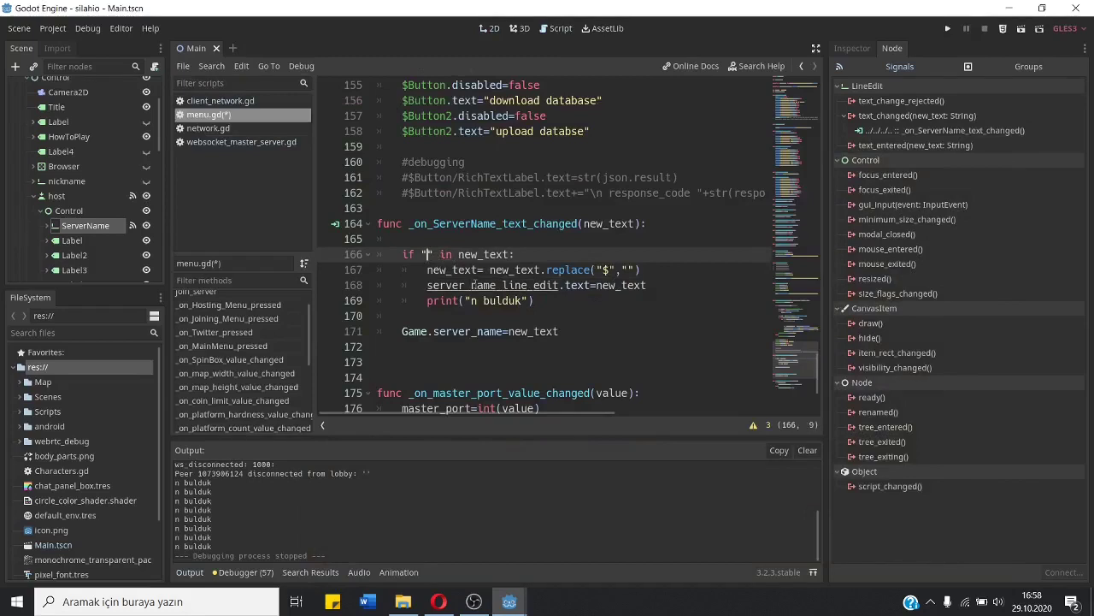
pyautogui.write('$$')
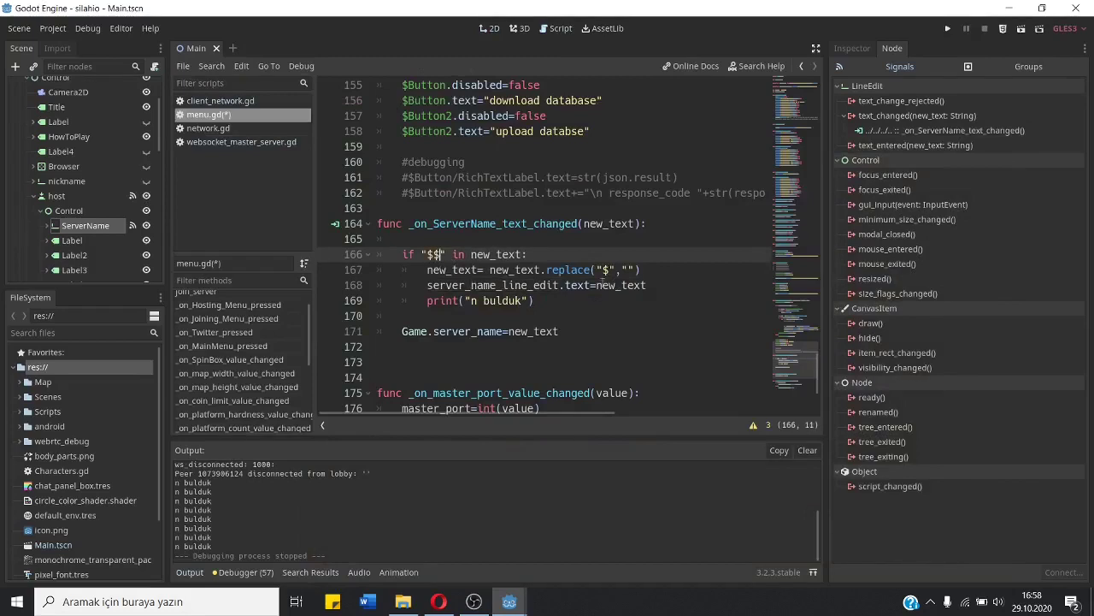
# Make line 167 replace "$$" with "merhaba" and run the game
pyautogui.click(609, 269)
pyautogui.write('$')
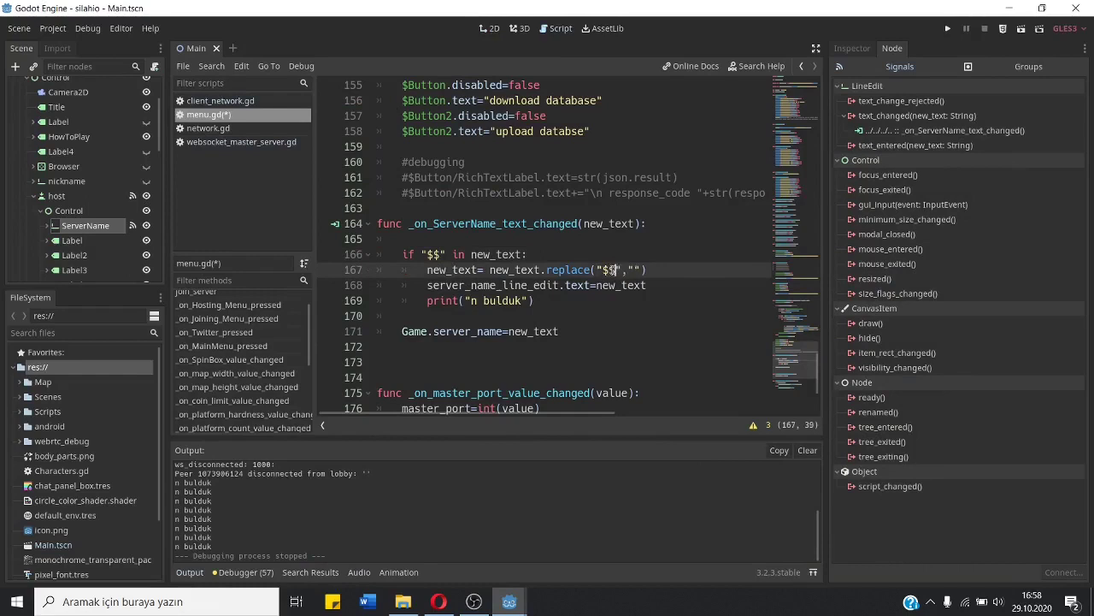
pyautogui.click(635, 270)
pyautogui.write('merhaba')
pyautogui.press('F5')
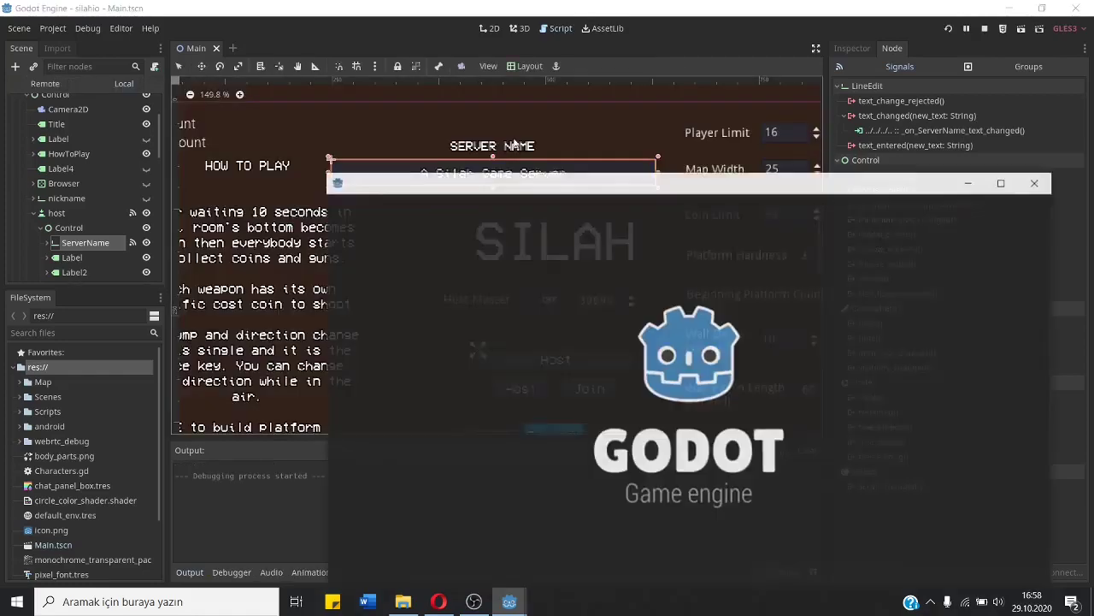
# Type "$$" into the game's Server Name field, watch it become "merhaba", then close the game
pyautogui.click(606, 219)
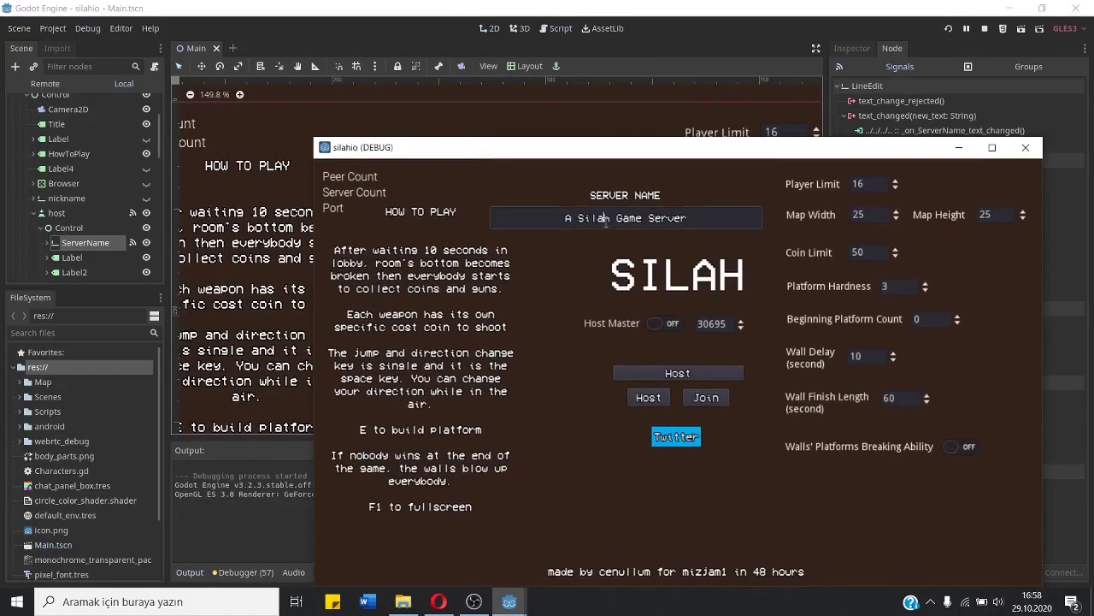
pyautogui.write('s')
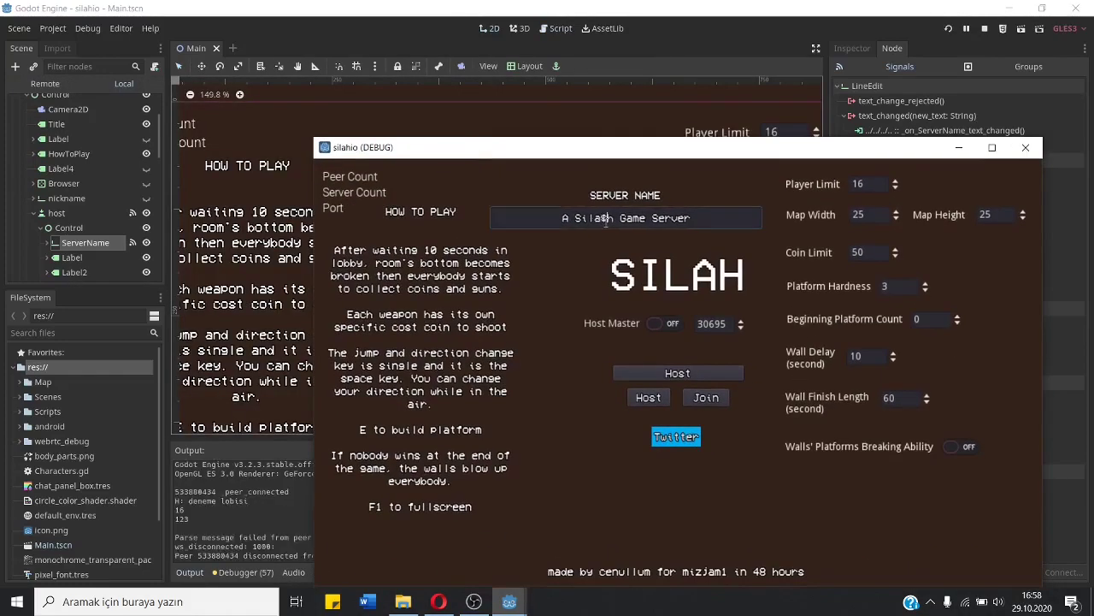
pyautogui.press('BackSpace')
pyautogui.write('merhaba')
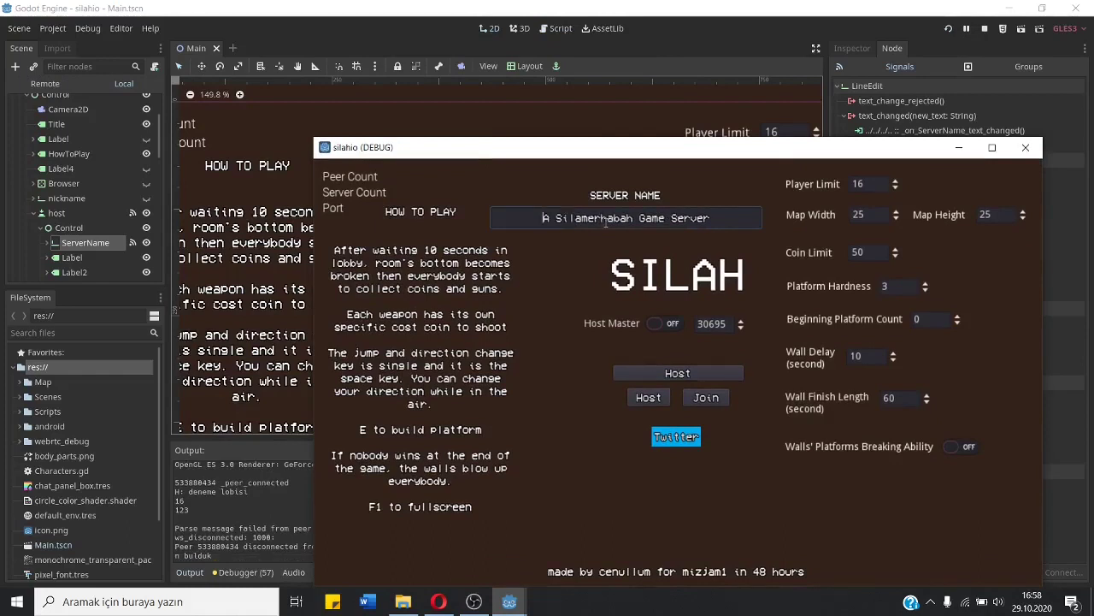
pyautogui.click(737, 217)
pyautogui.write('mer')
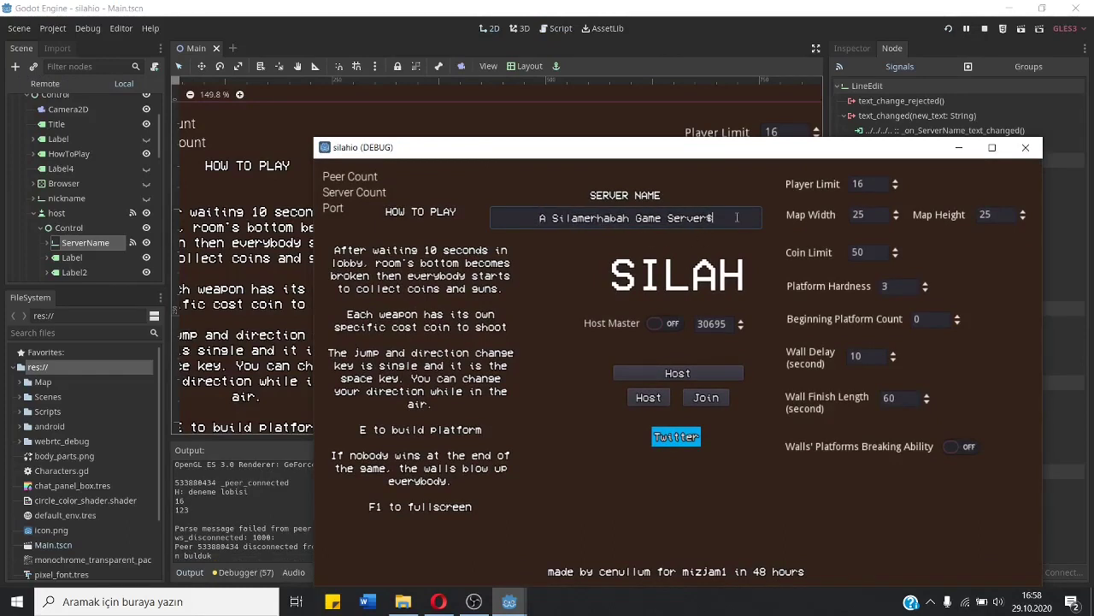
pyautogui.write('haba')
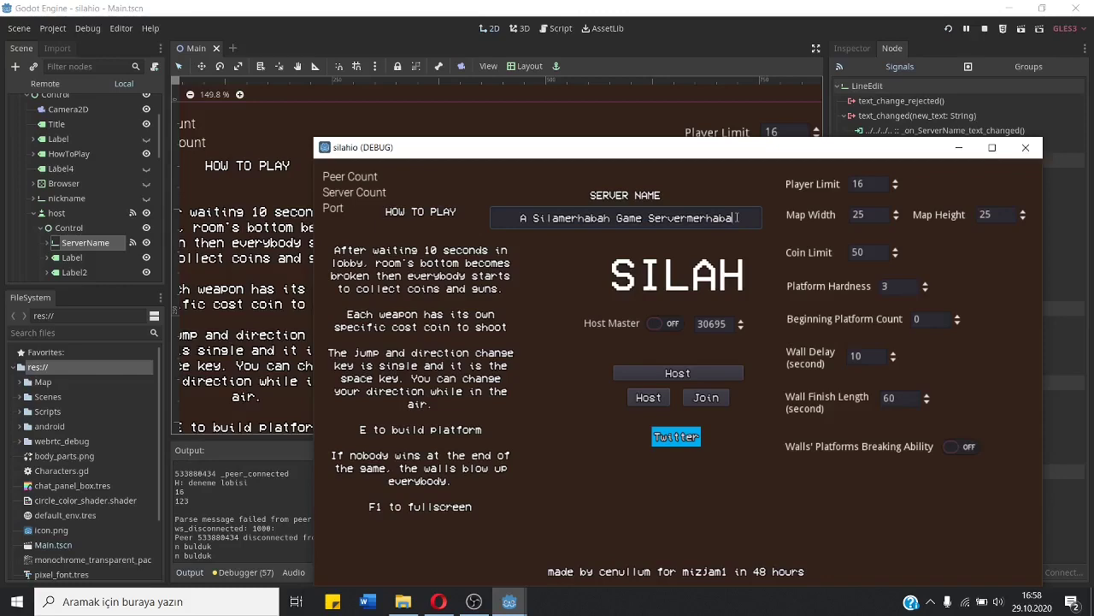
pyautogui.write('merhaba')
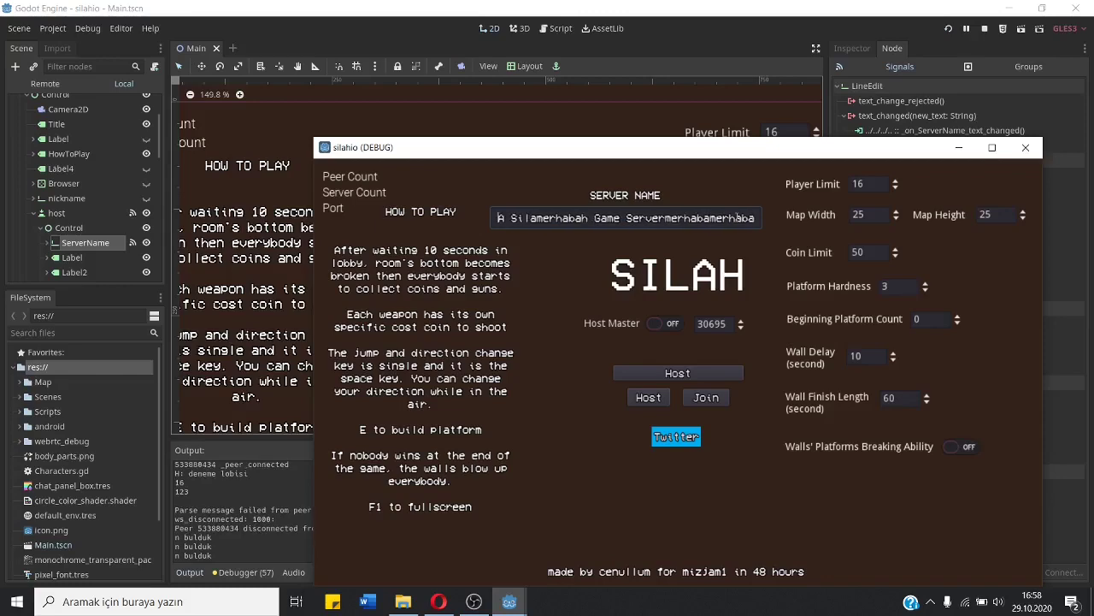
pyautogui.click(1026, 147)
# Change lines 166–167 to check for and replace "\n", then run the game
pyautogui.click(439, 254)
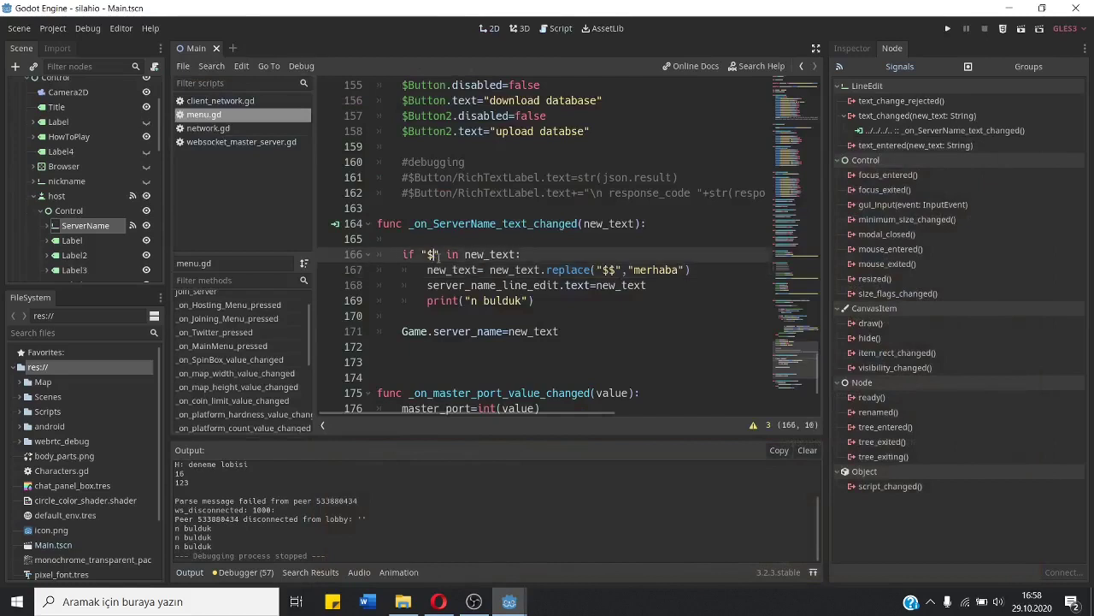
pyautogui.press('BackSpace')
pyautogui.press('BackSpace')
pyautogui.write('\\')
pyautogui.doubleClick(609, 269)
pyautogui.write('n')
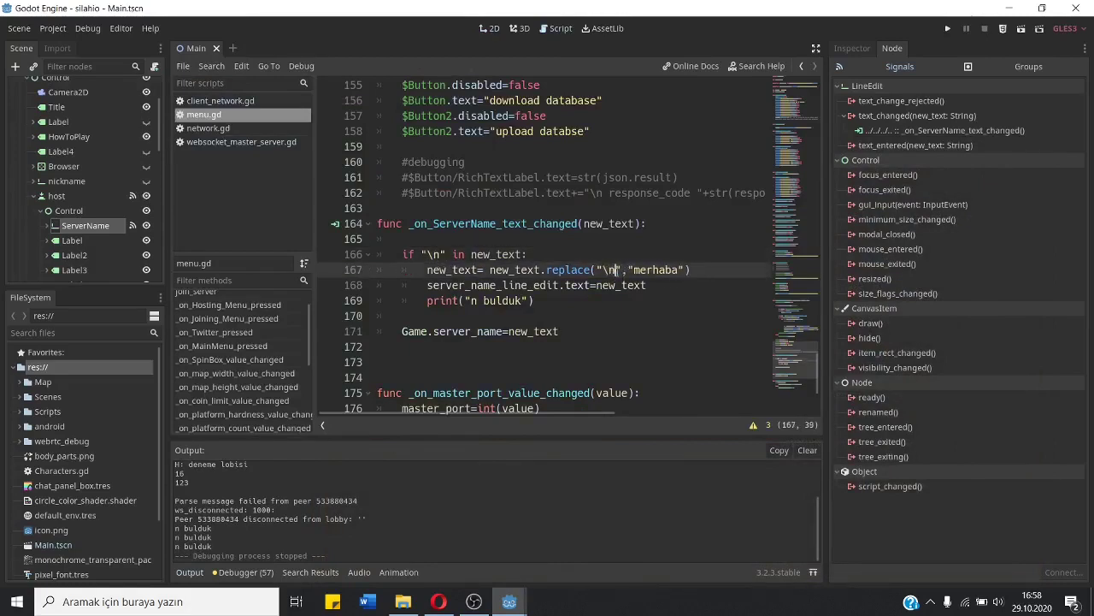
pyautogui.press('F5')
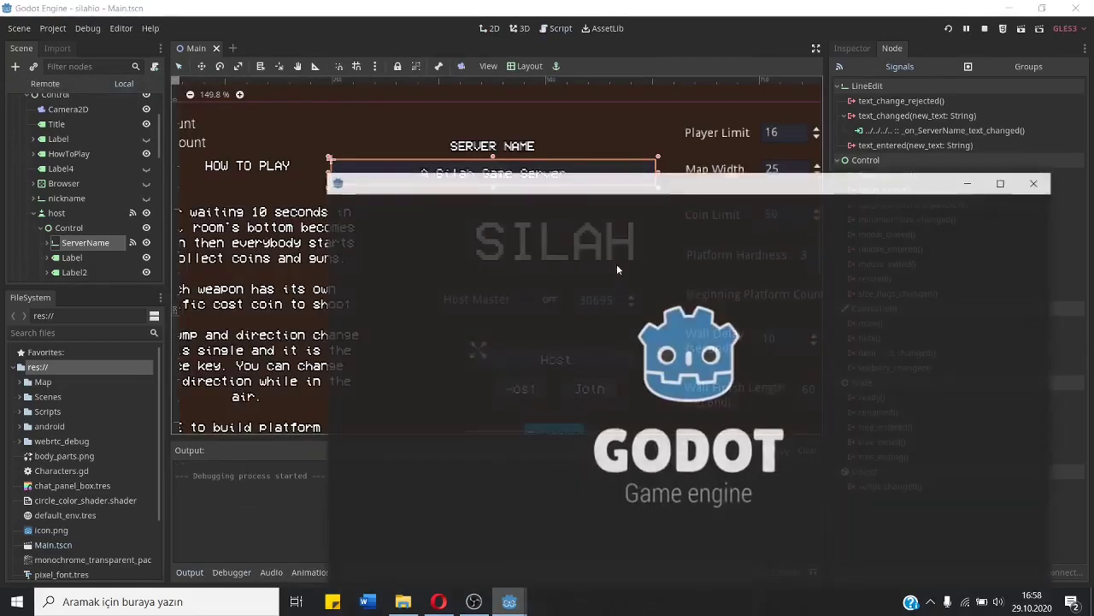
# Test "\n" in the Server Name field, close the game, and empty line 166's checked string
pyautogui.click(687, 172)
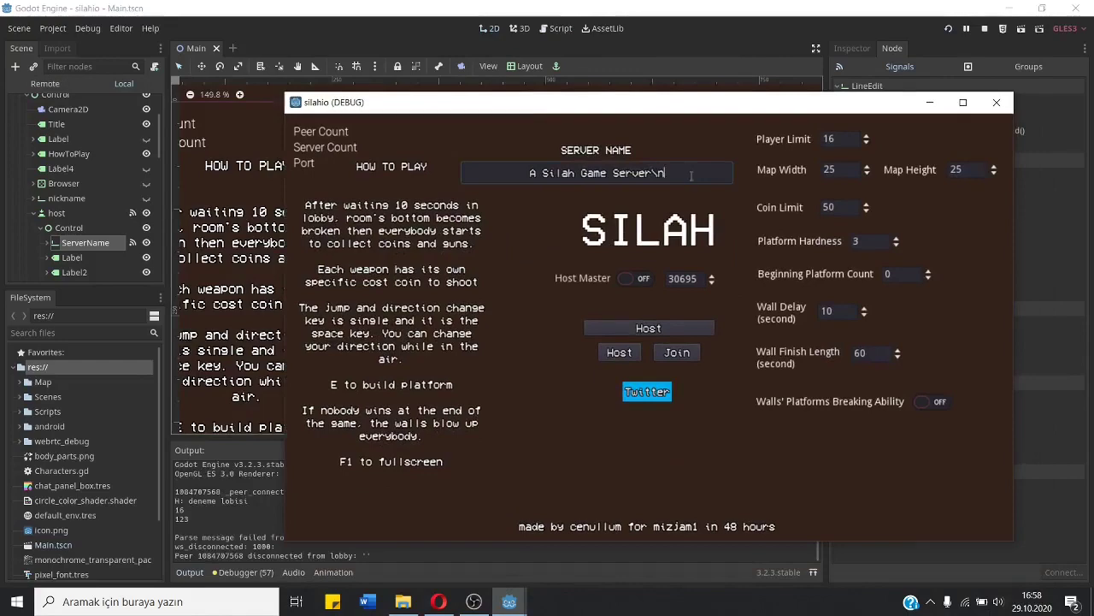
pyautogui.write('\\n')
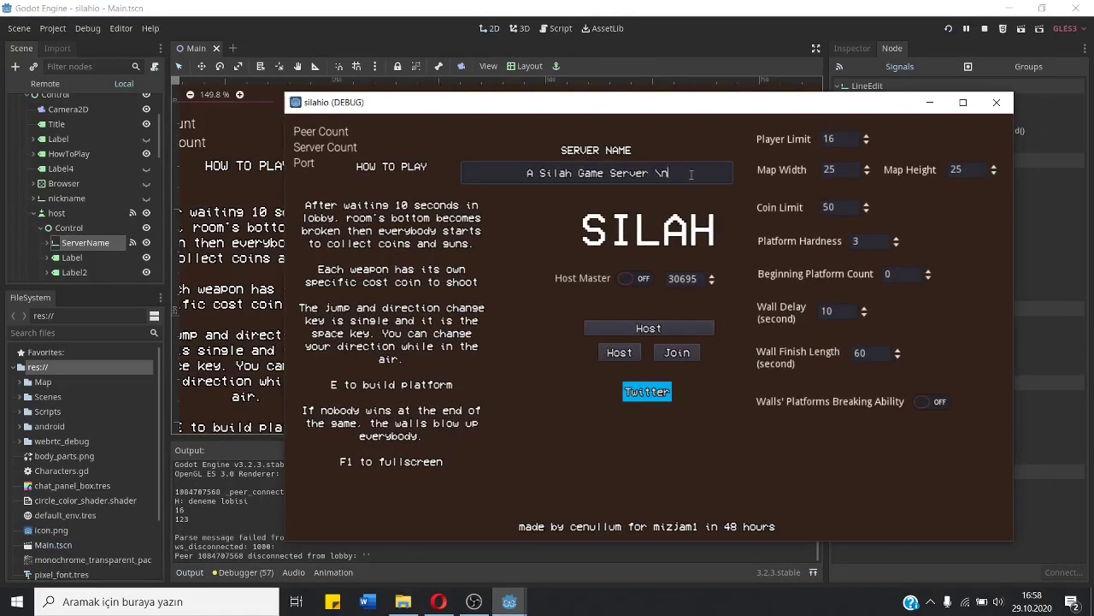
pyautogui.click(996, 102)
pyautogui.hotkey('ctrl', 'F3')
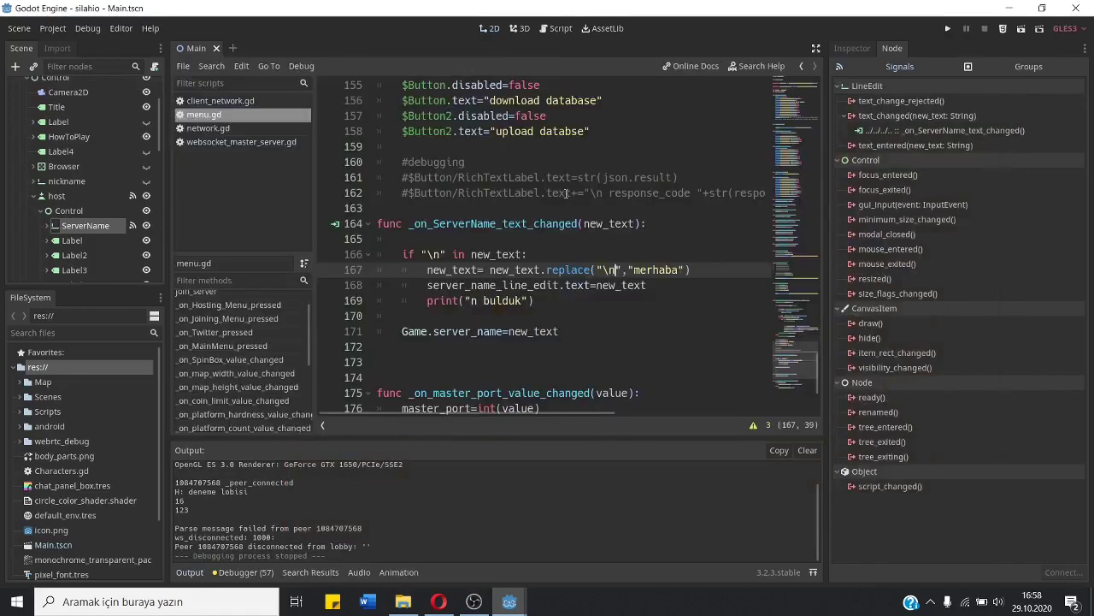
pyautogui.click(446, 254)
pyautogui.press('BackSpace')
pyautogui.press('BackSpace')
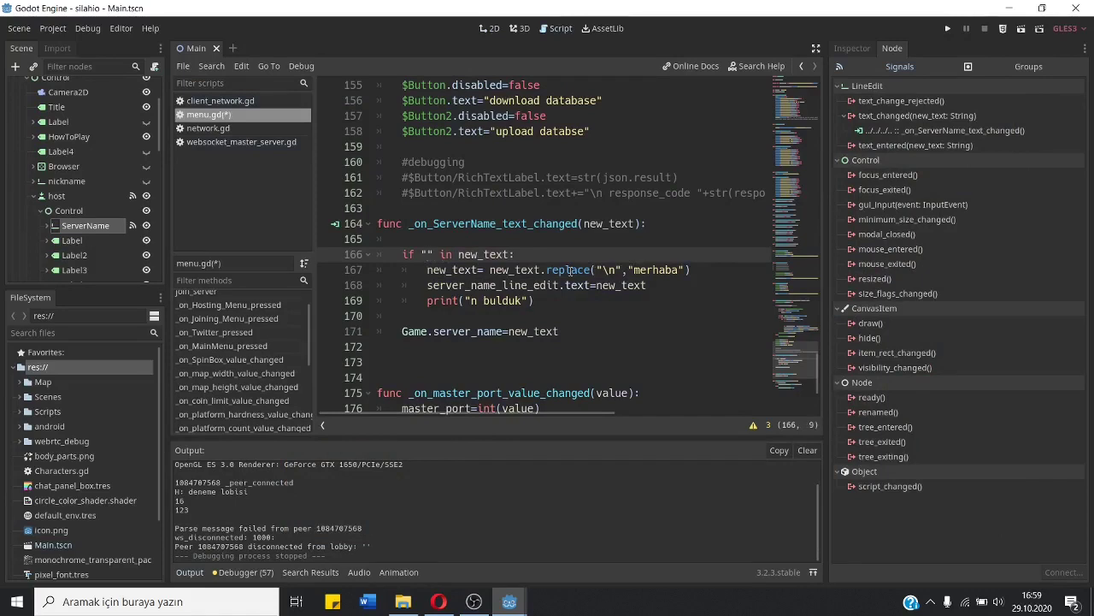
pyautogui.hotkey('alt', 'Tab')
# From the "utf8 codes" image results, open fileformat.info's UTF-8 list and select the © character
pyautogui.click(223, 143)
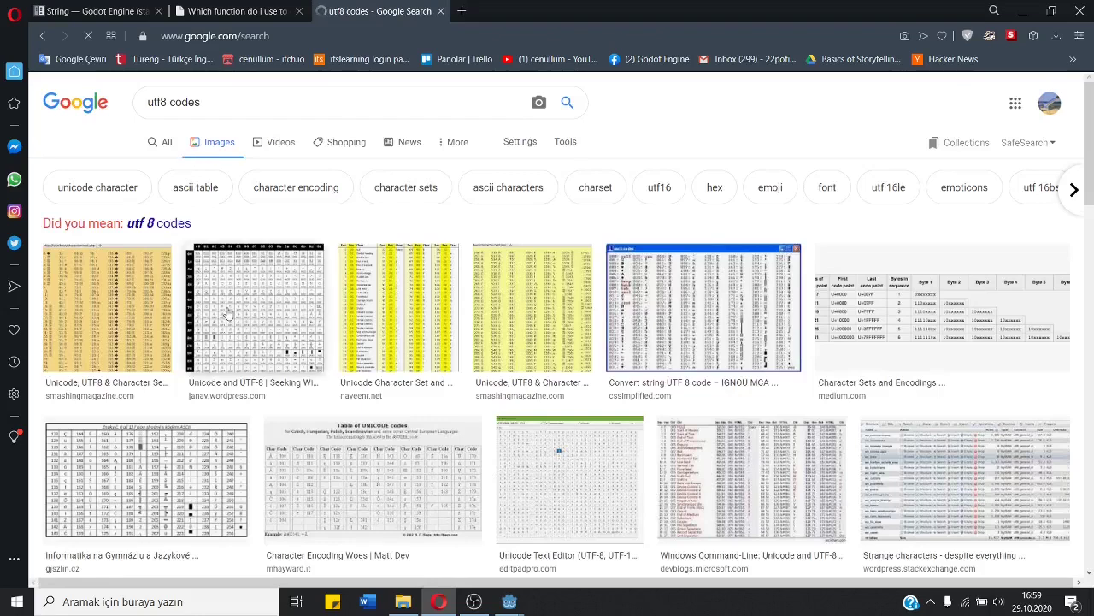
pyautogui.click(228, 315)
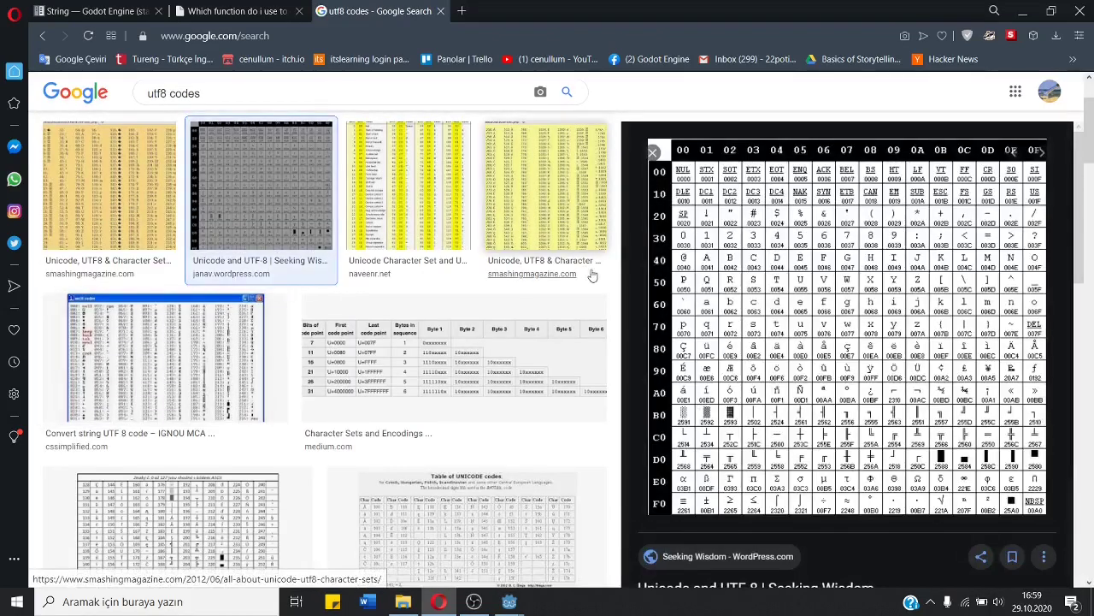
pyautogui.click(636, 277)
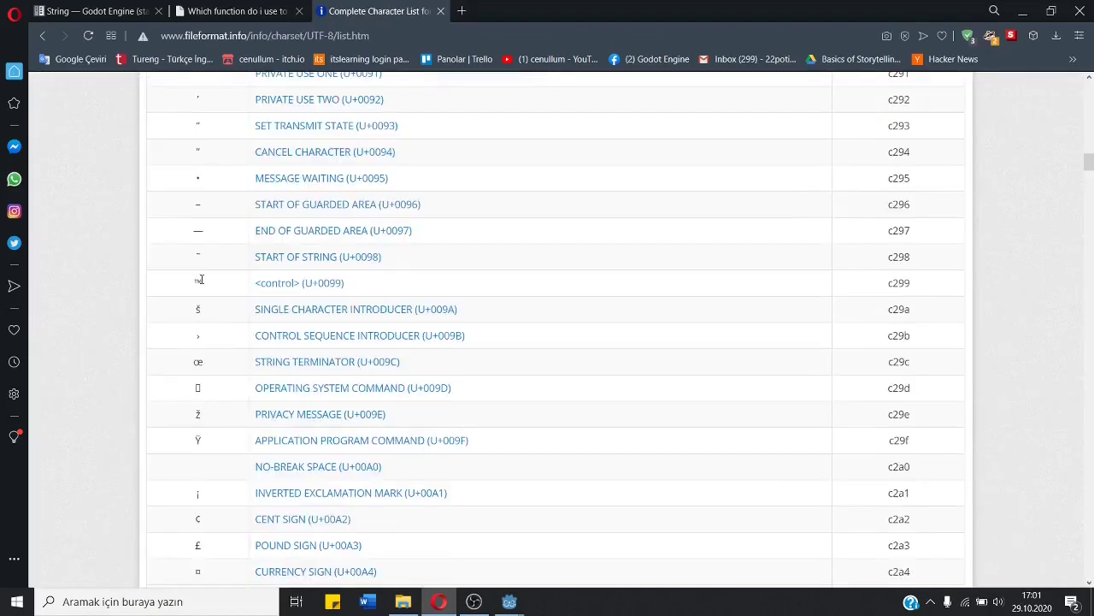
pyautogui.doubleClick(200, 281)
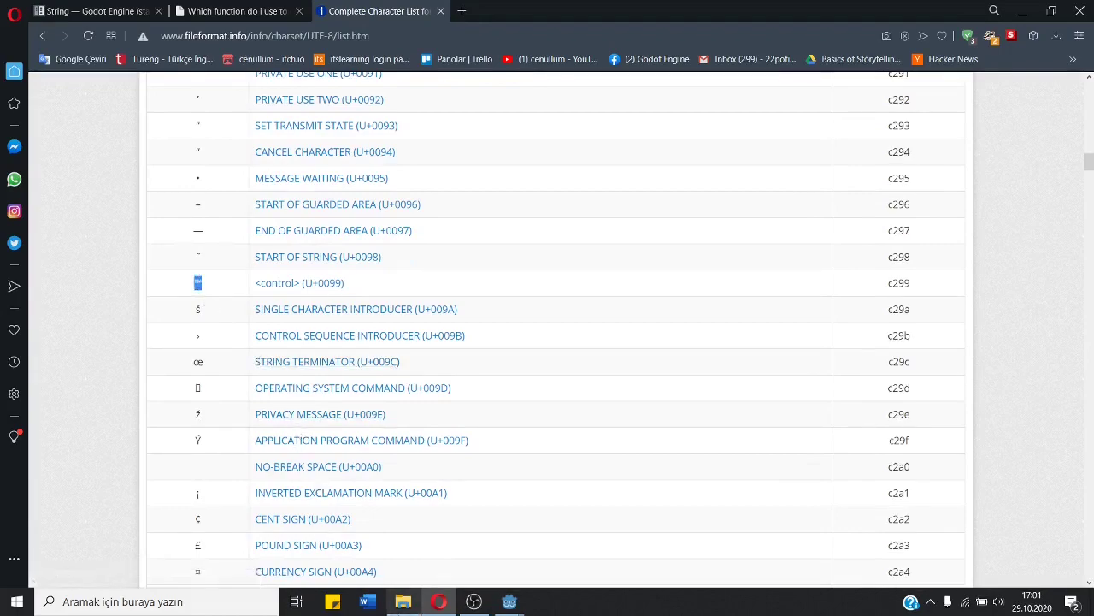
pyautogui.scroll(-3, 317, 462)
pyautogui.scroll(-3, 316, 462)
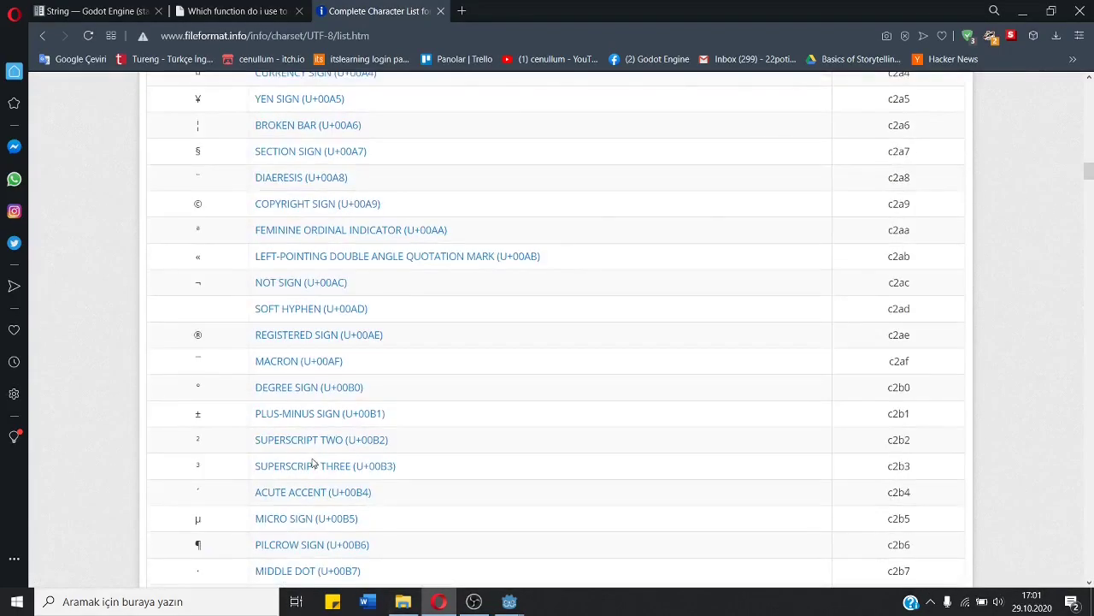
pyautogui.doubleClick(198, 203)
pyautogui.hotkey('ctrl', 'c')
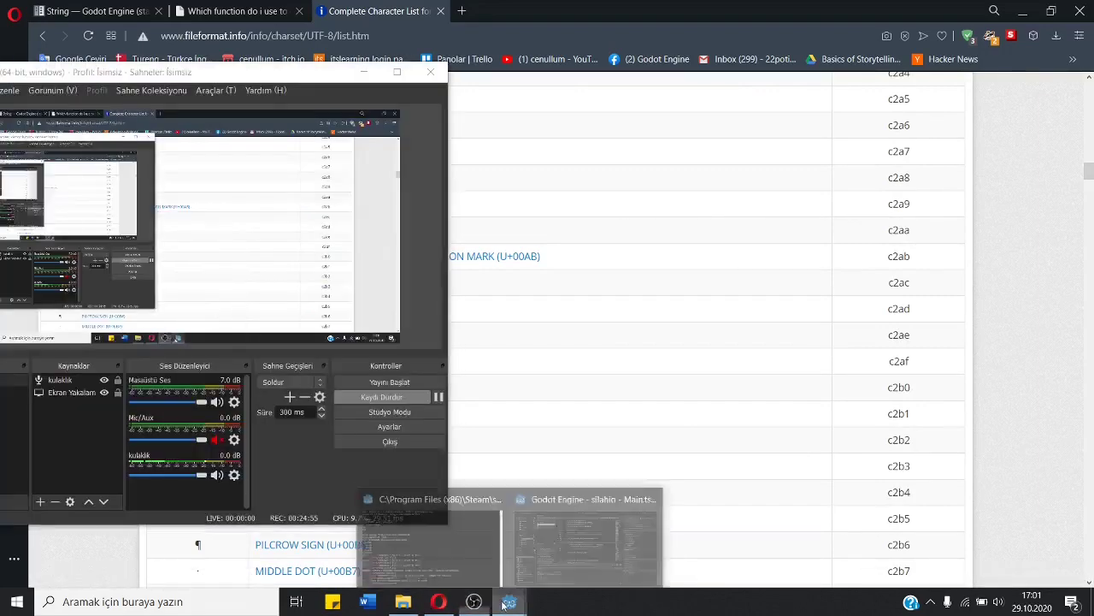
# Paste © into the quoted strings on lines 166 and 167 of menu.gd
pyautogui.click(534, 566)
pyautogui.moveTo(443, 254); pyautogui.dragTo(426, 254)
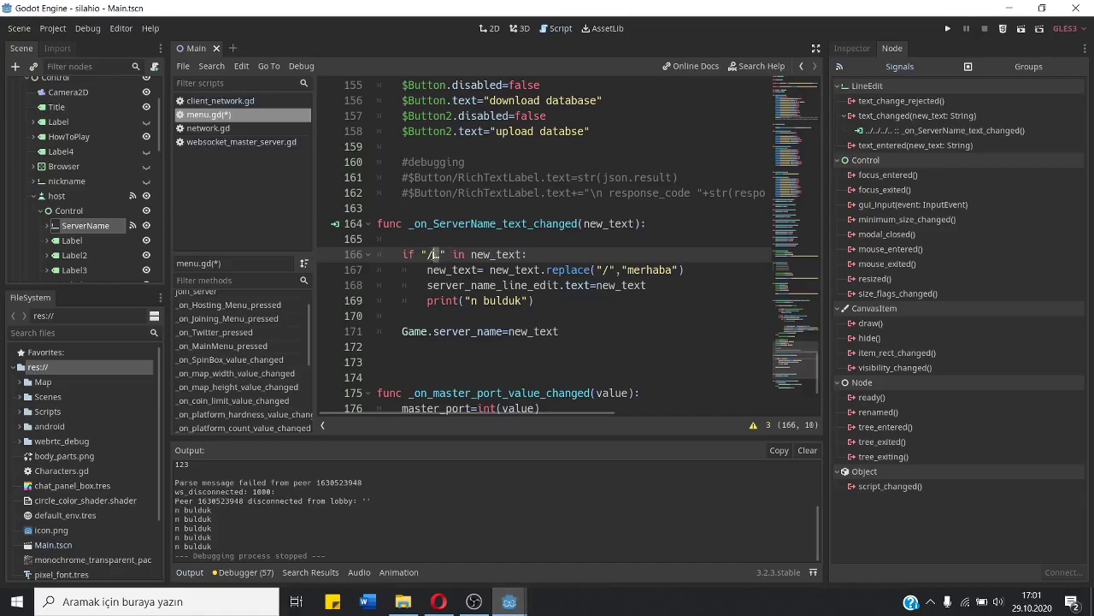
pyautogui.hotkey('ctrl', 'v')
pyautogui.moveTo(610, 270); pyautogui.dragTo(602, 270)
pyautogui.hotkey('ctrl', 'v')
# Run the game, type "merhabamerhaba" into the server name to test, then close it
pyautogui.press('F5')
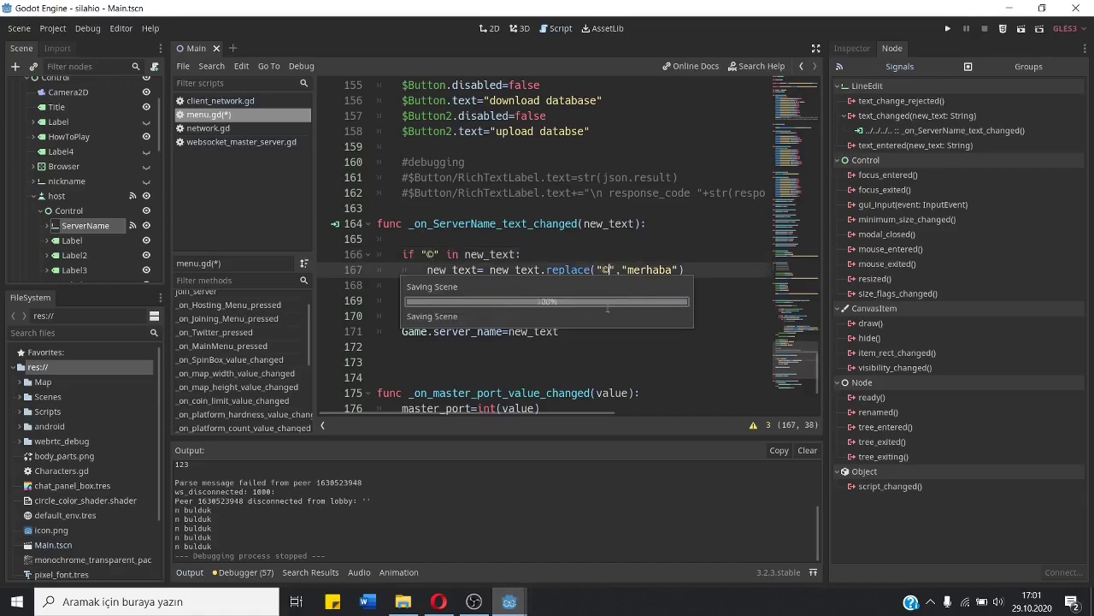
pyautogui.moveTo(531, 189); pyautogui.dragTo(521, 170)
pyautogui.click(736, 235)
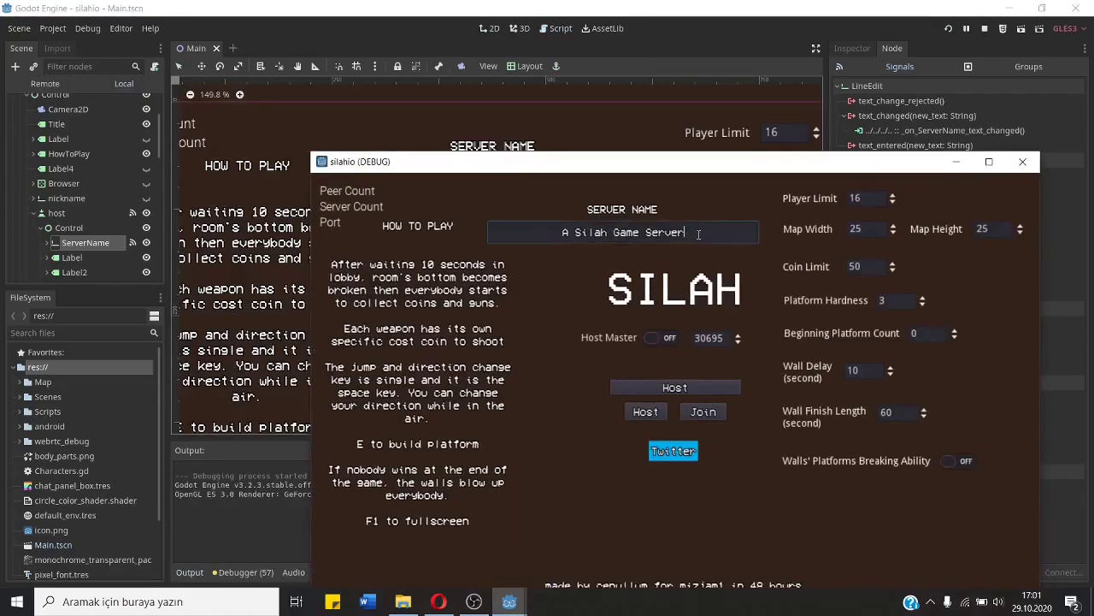
pyautogui.write('merhabamerhaba')
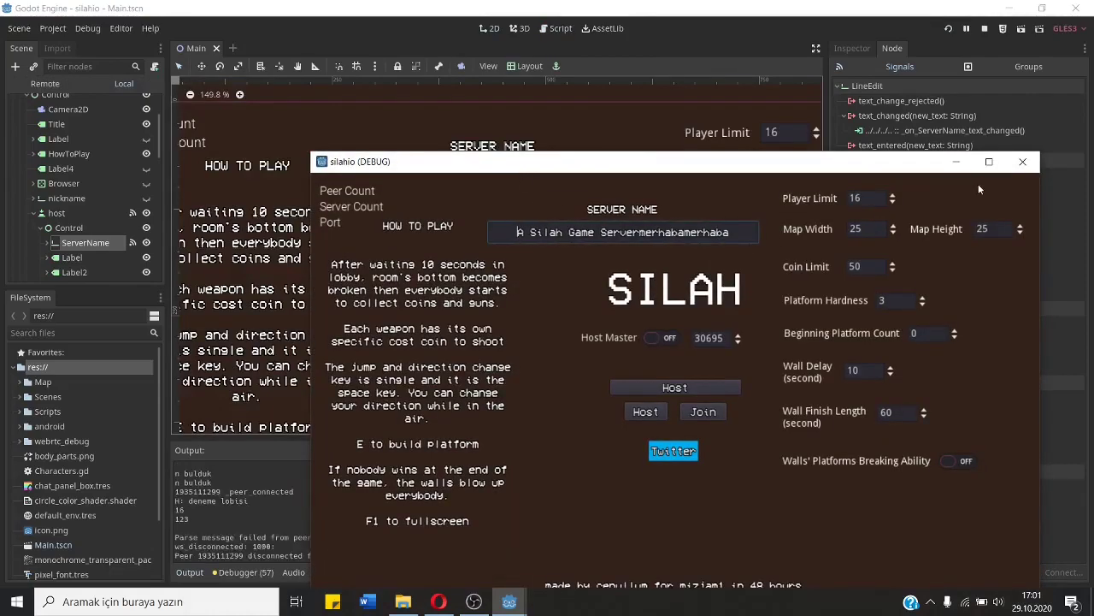
pyautogui.click(1023, 161)
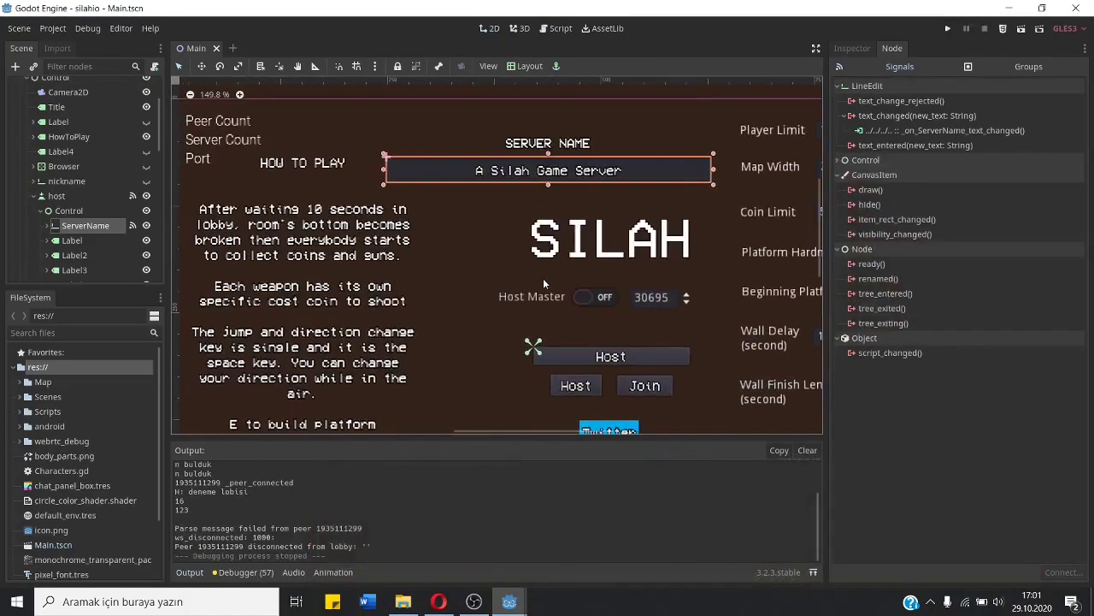
# Delete "merhaba" so © is replaced with an empty string, and save menu.gd
pyautogui.press('F3')
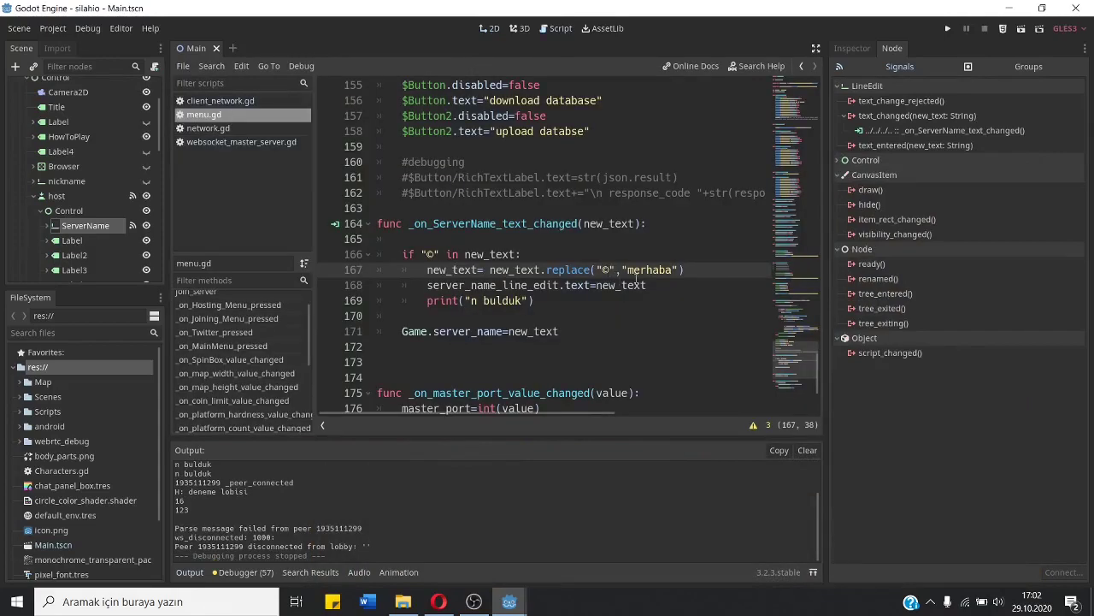
pyautogui.doubleClick(636, 274)
pyautogui.press('BackSpace')
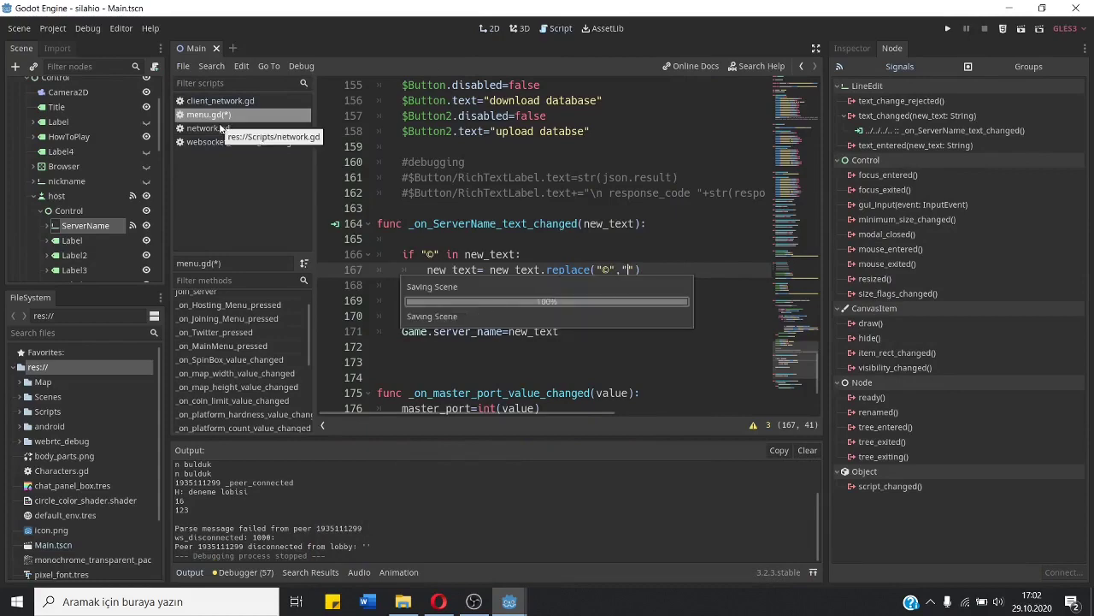
pyautogui.hotkey('ctrl', 's')
pyautogui.click(209, 103)
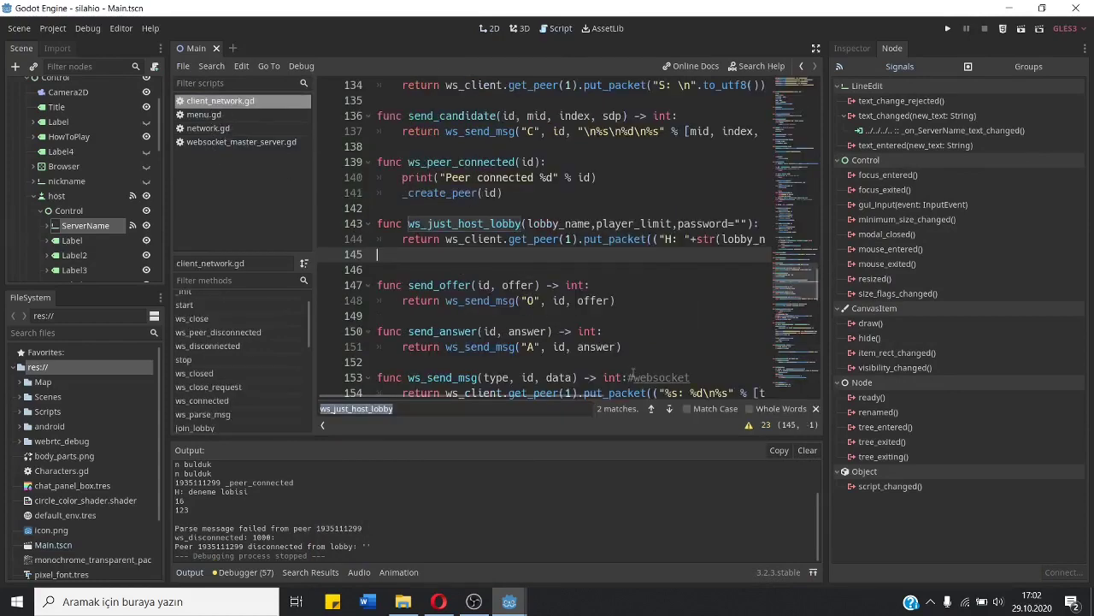
# On line 144, swap the "\n" separators for "©", drop the one after password, and save
pyautogui.hotkey('ctrl', 'shift', 'F11')
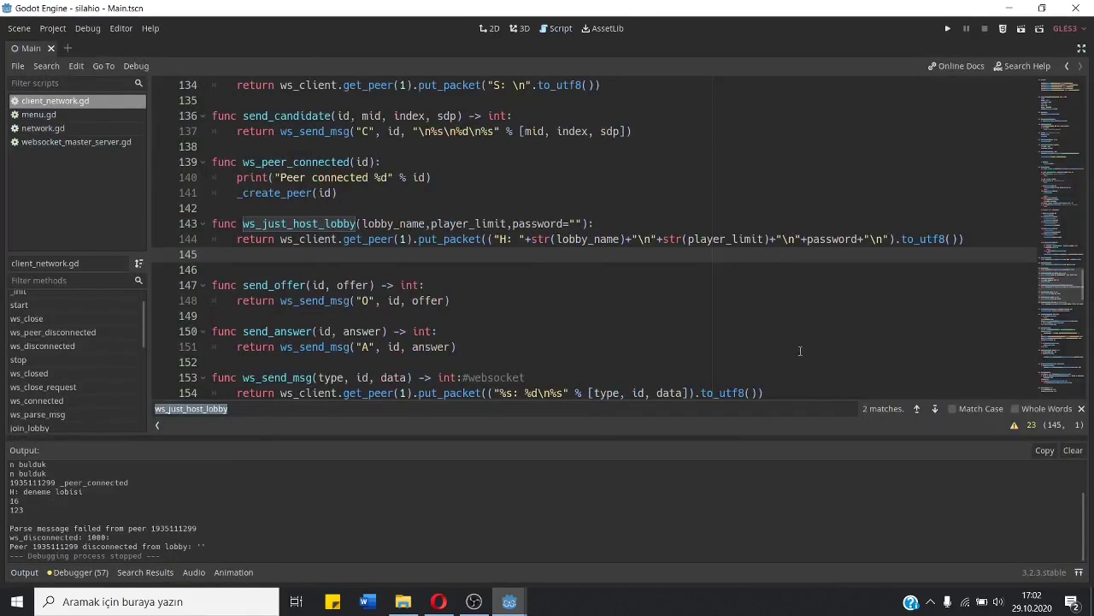
pyautogui.click(794, 239)
pyautogui.write('©')
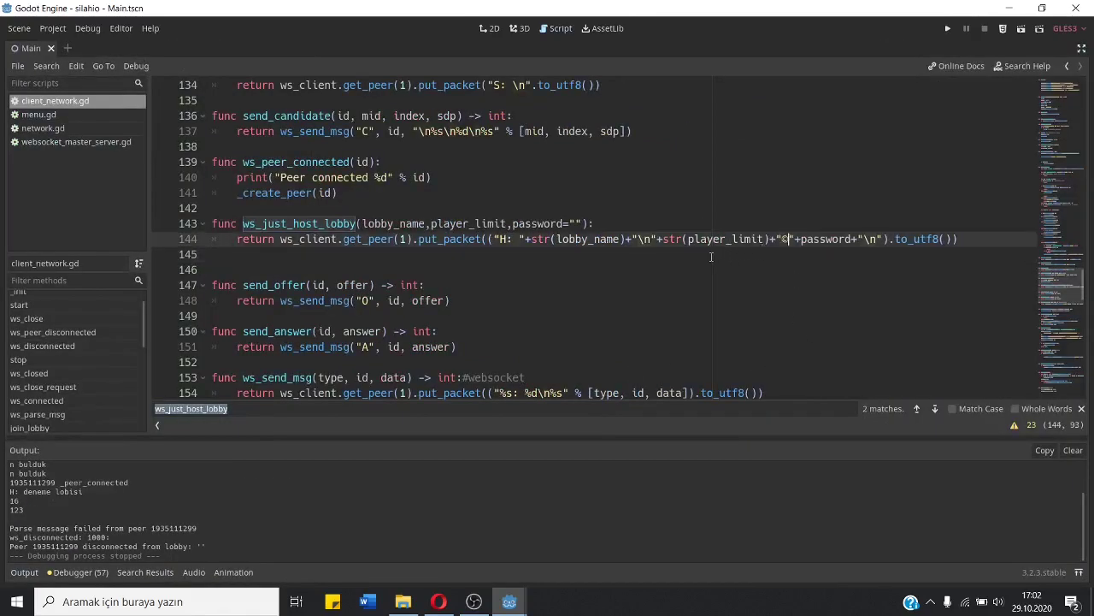
pyautogui.click(645, 239)
pyautogui.doubleClick(646, 239)
pyautogui.write('©')
pyautogui.click(864, 240)
pyautogui.click(858, 239)
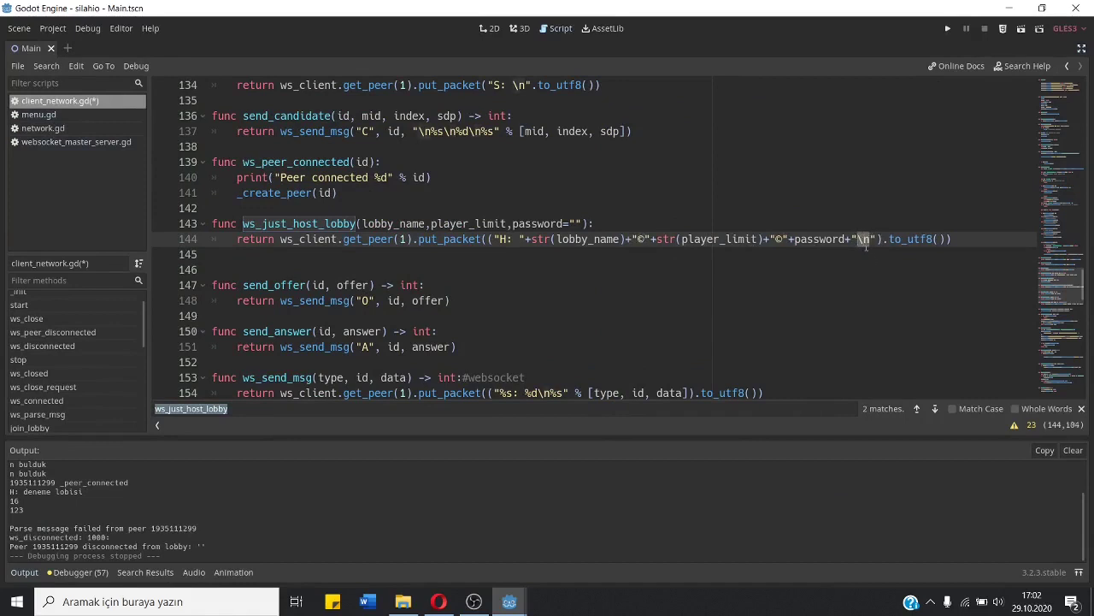
pyautogui.write('©')
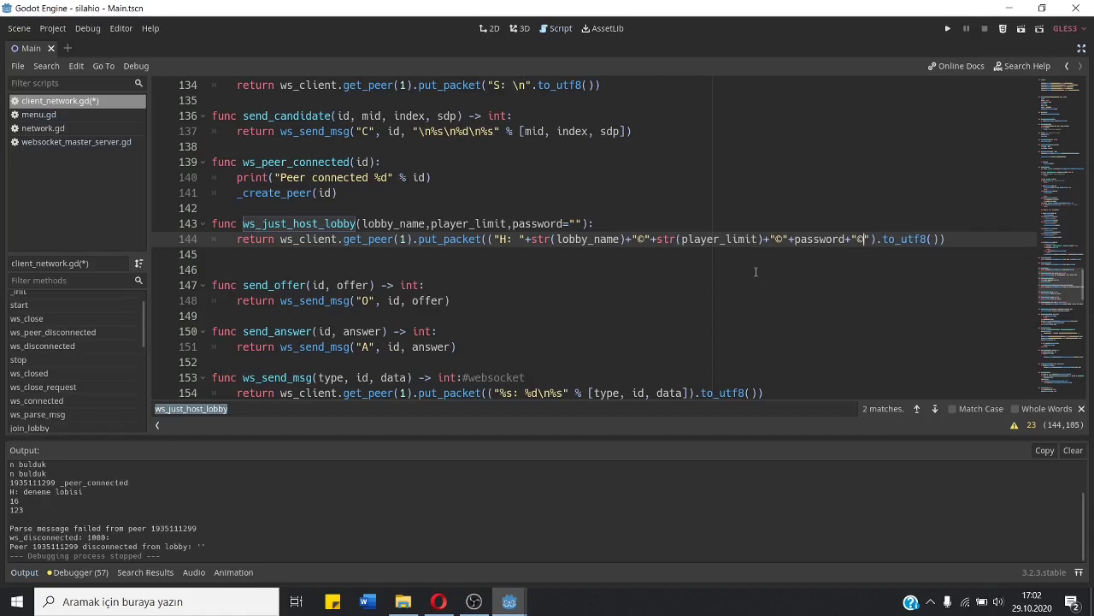
pyautogui.press('BackSpace')
pyautogui.press('BackSpace')
pyautogui.press('BackSpace')
pyautogui.hotkey('ctrl', 's')
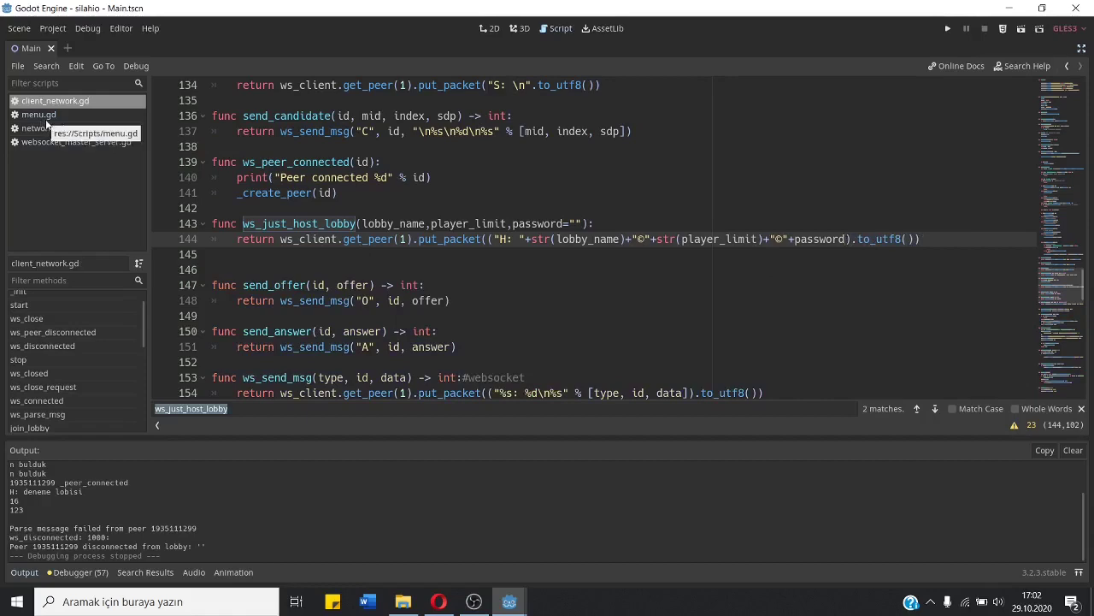
# Close network.gd and open websocket_master_server.gd
pyautogui.click(47, 120)
pyautogui.click(41, 128)
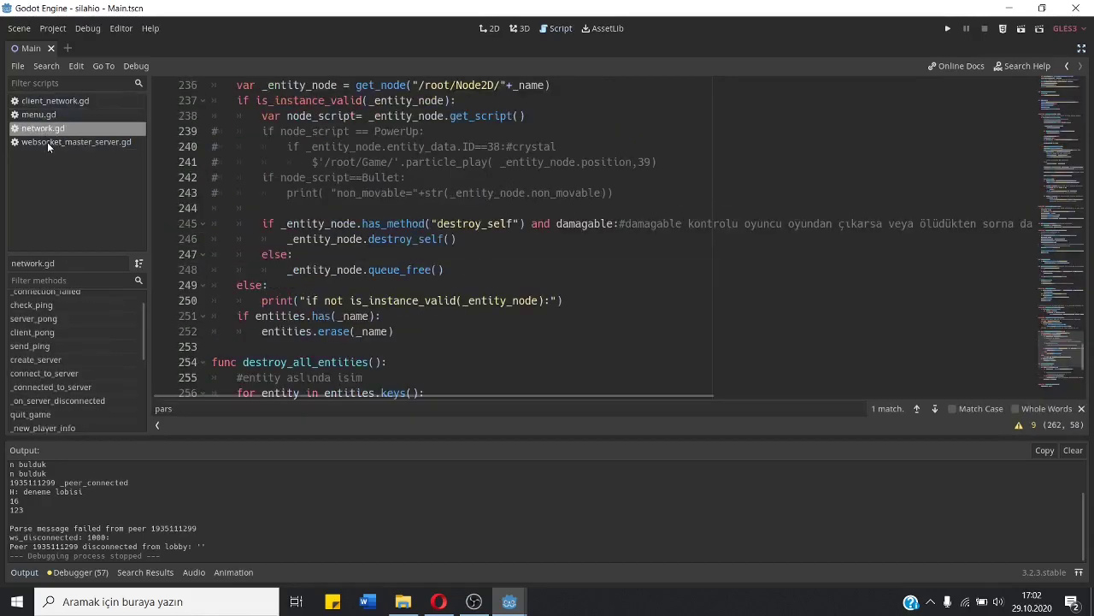
pyautogui.rightClick(45, 130)
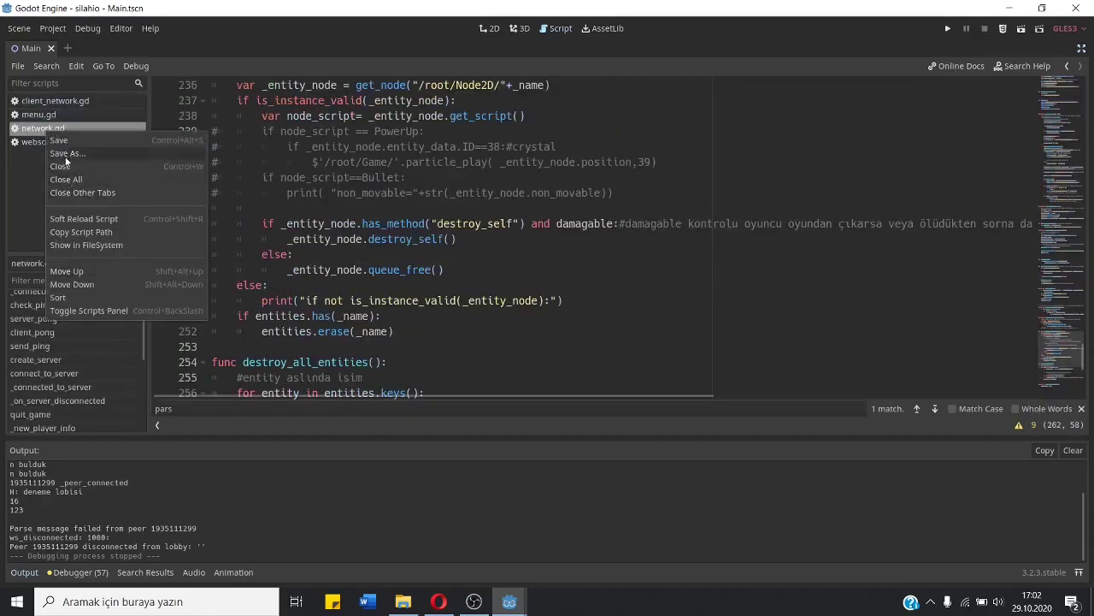
pyautogui.click(64, 164)
pyautogui.click(76, 128)
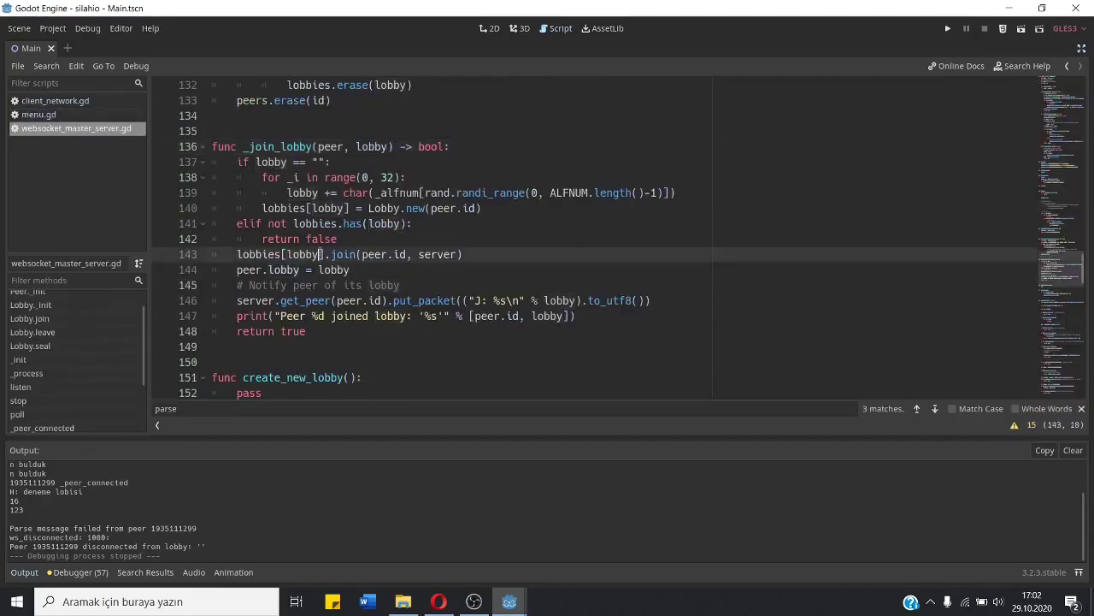
# Change the split separator on line 163 from "\n" to "©" and test-run the project
pyautogui.hotkey('ctrl', 'f')
pyautogui.write('parse')
pyautogui.scroll(-2, 327, 283)
pyautogui.scroll(-2, 315, 290)
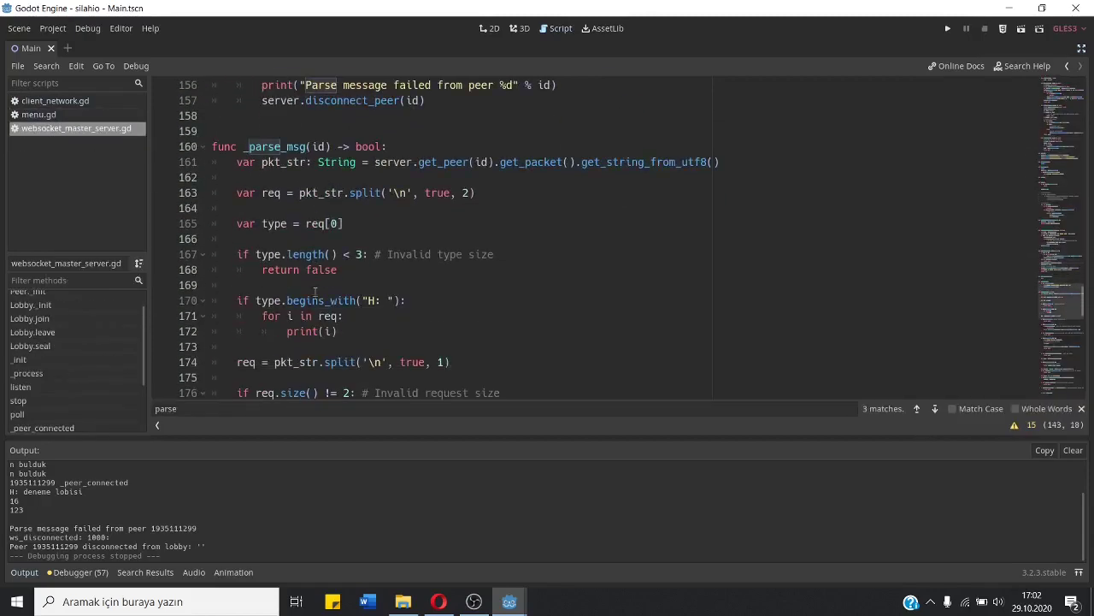
pyautogui.click(405, 192)
pyautogui.press('BackSpace')
pyautogui.press('BackSpace')
pyautogui.write('©')
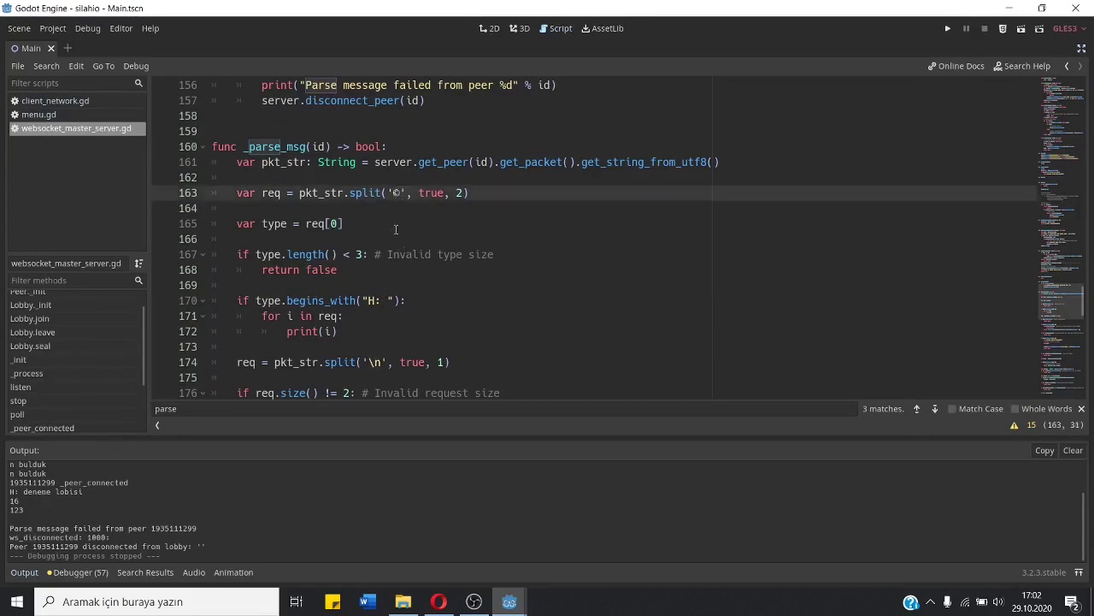
pyautogui.click(396, 229)
pyautogui.scroll(-2, 380, 233)
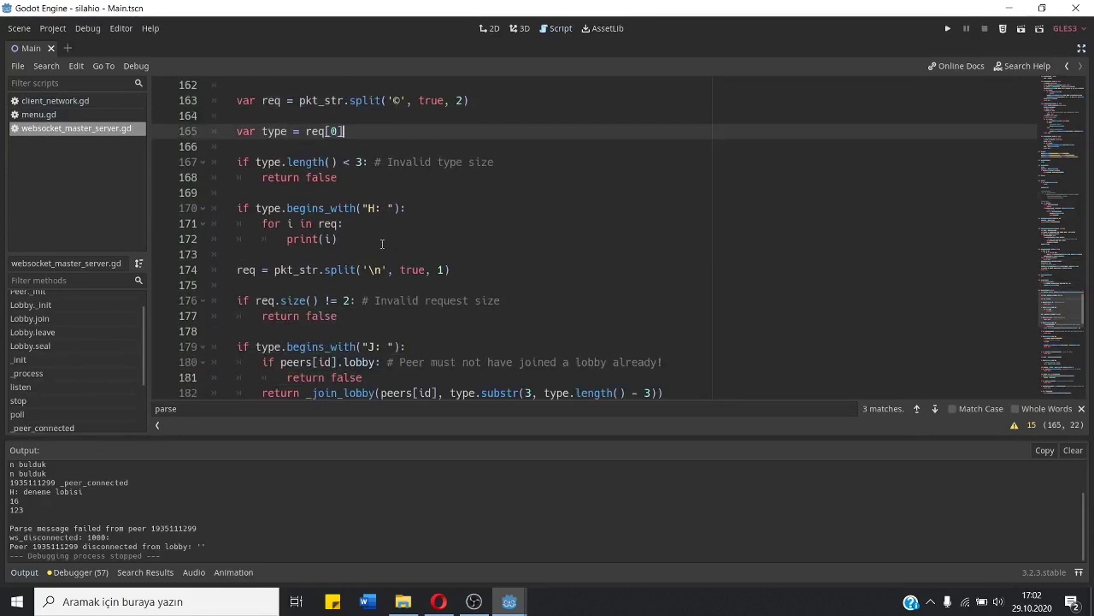
pyautogui.click(339, 240)
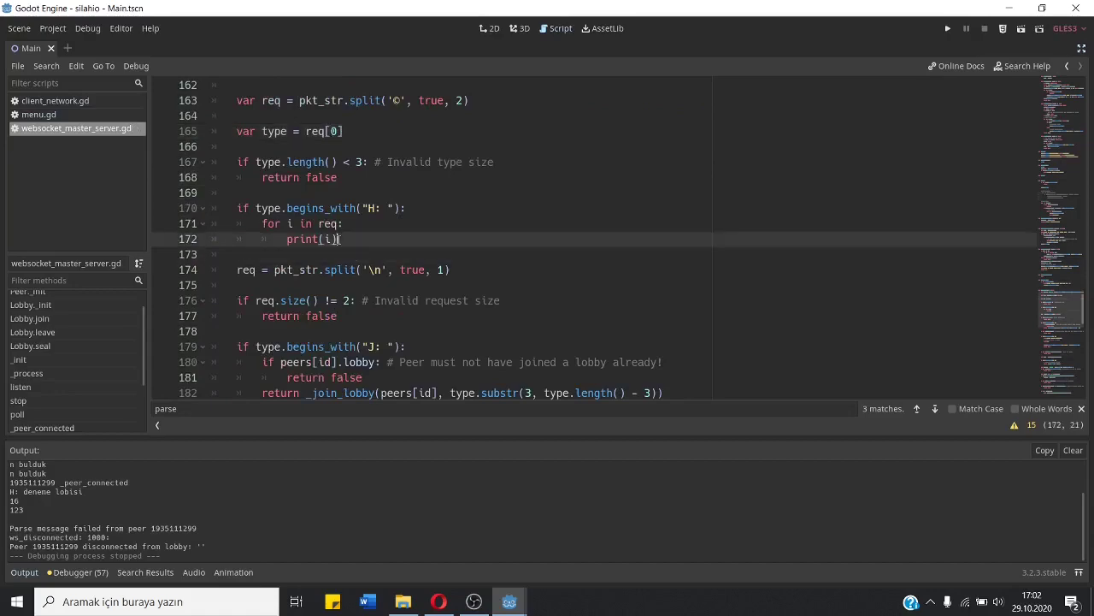
pyautogui.press('F5')
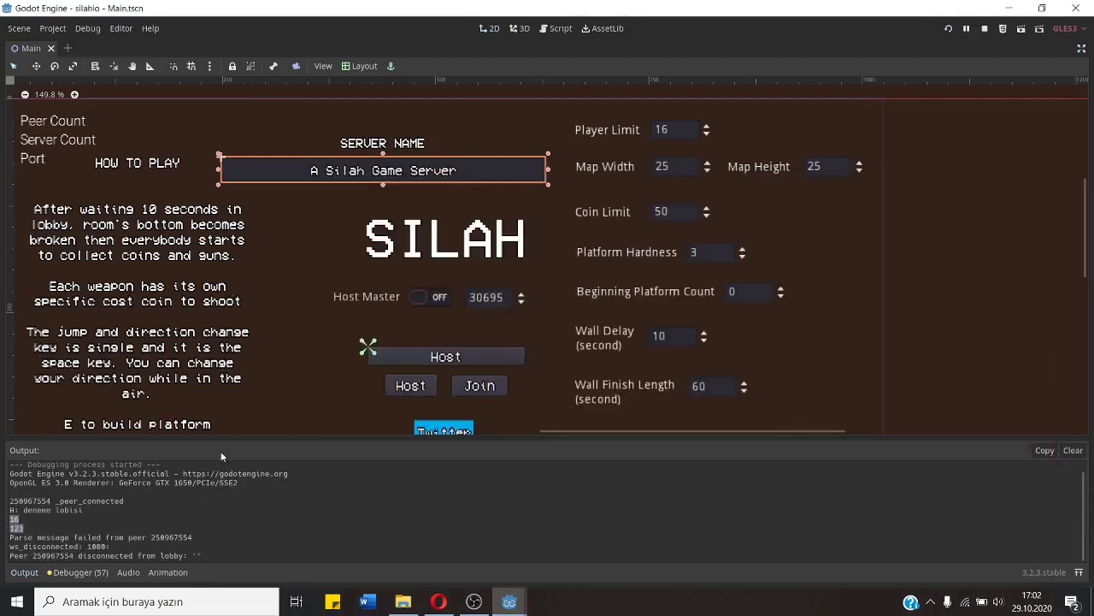
pyautogui.press('F5')
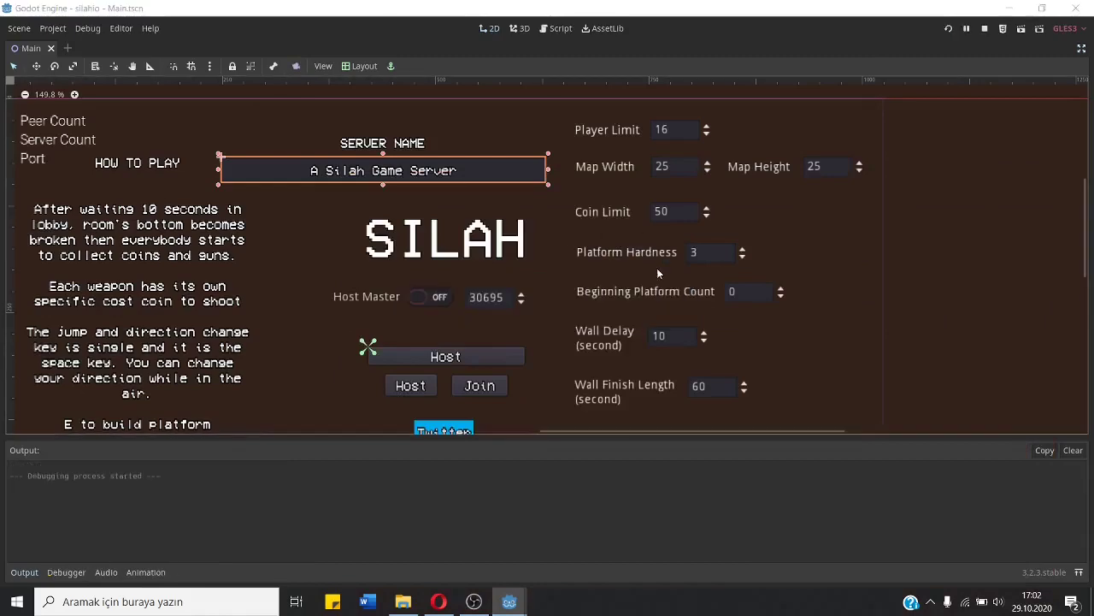
pyautogui.click(1033, 182)
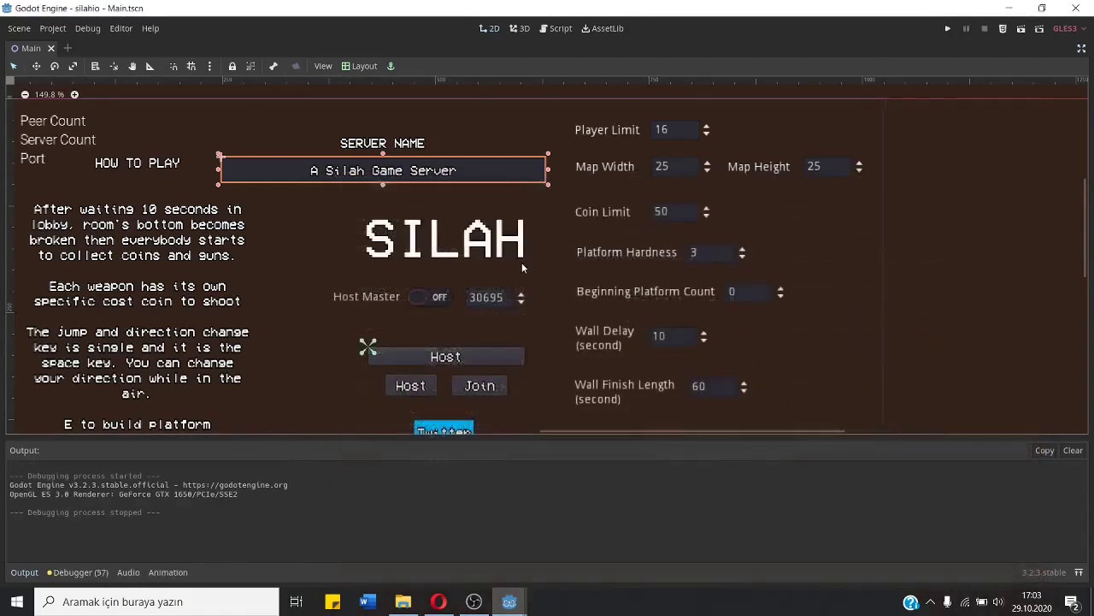
# Widen the script editor to full window and jump to the create_new_lobby stub
pyautogui.hotkey('ctrl', 'shift', 'F11')
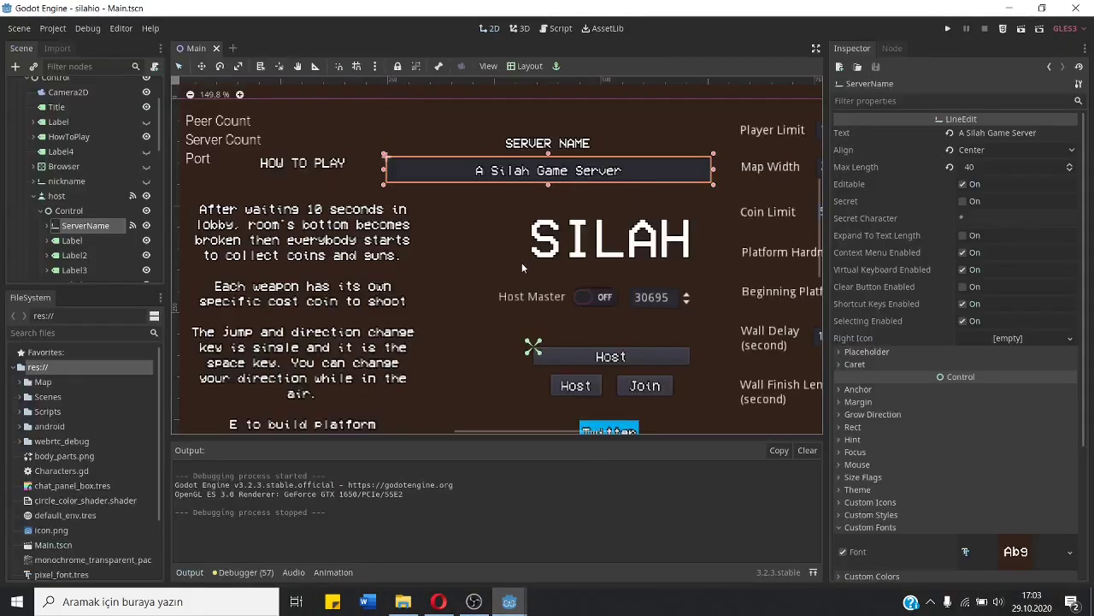
pyautogui.press('F3')
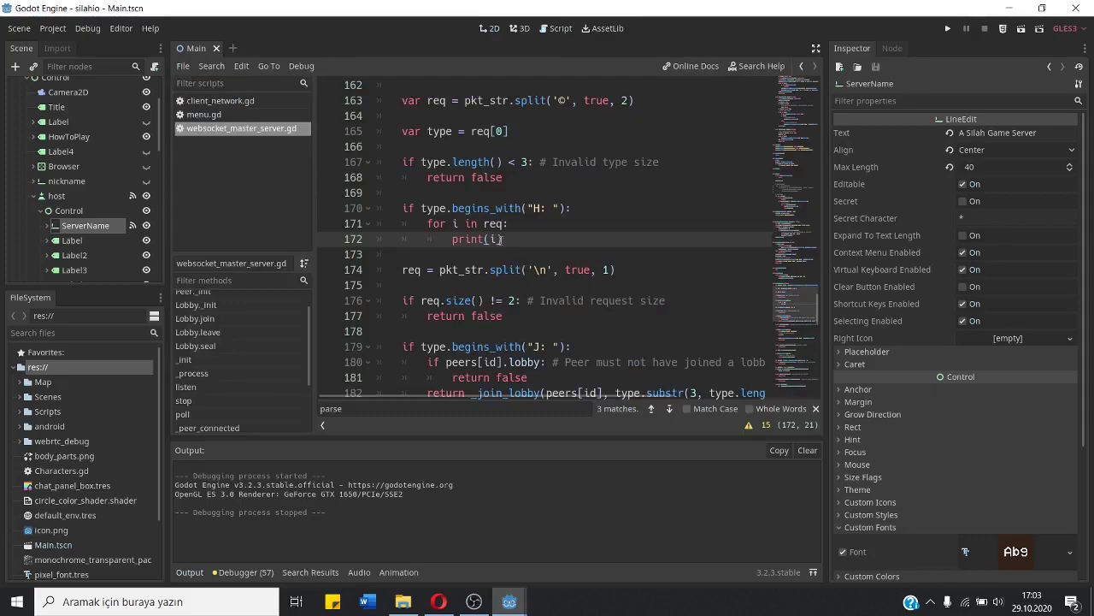
pyautogui.hotkey('ctrl', 'shift', 'F11')
pyautogui.scroll(-8, 438, 185)
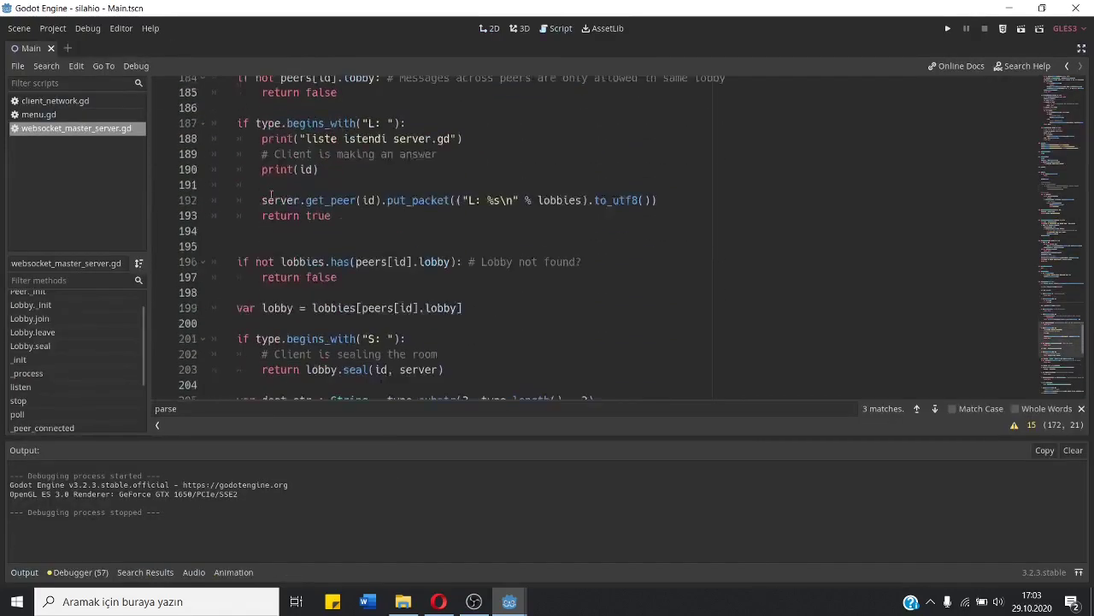
pyautogui.scroll(2, 273, 256)
pyautogui.scroll(1, 274, 256)
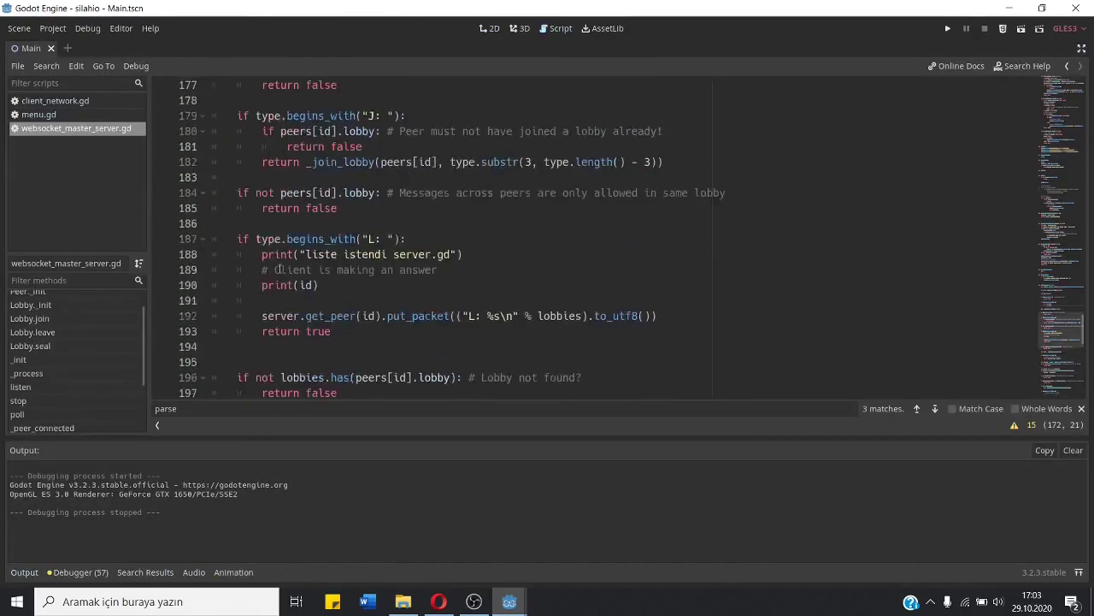
pyautogui.scroll(2, 274, 257)
pyautogui.scroll(-1, 58, 368)
pyautogui.scroll(-2, 57, 371)
pyautogui.click(60, 391)
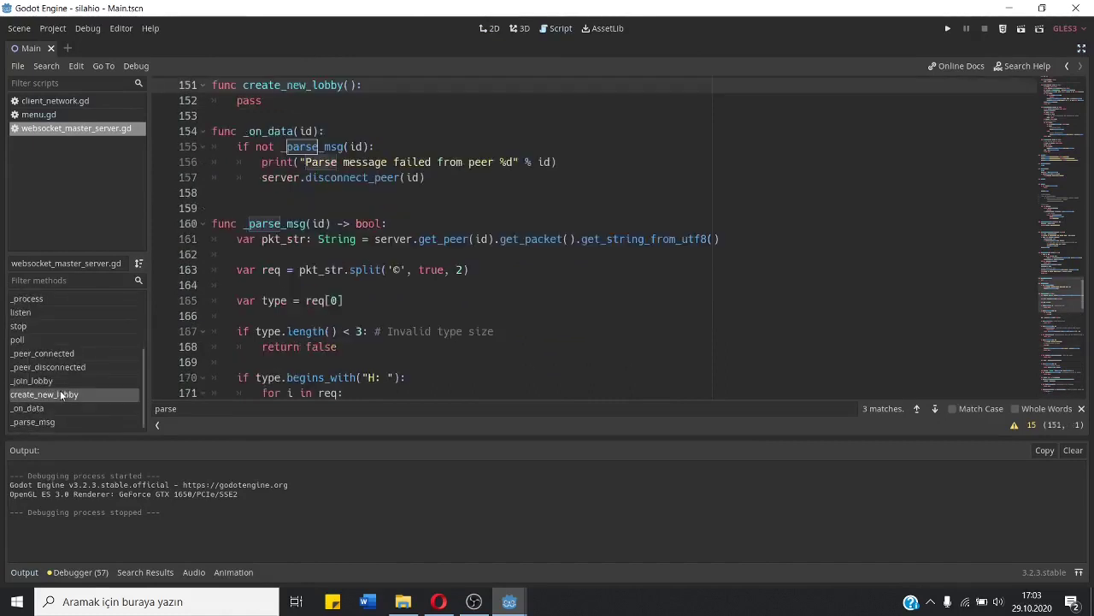
pyautogui.scroll(2, 300, 237)
pyautogui.scroll(3, 299, 237)
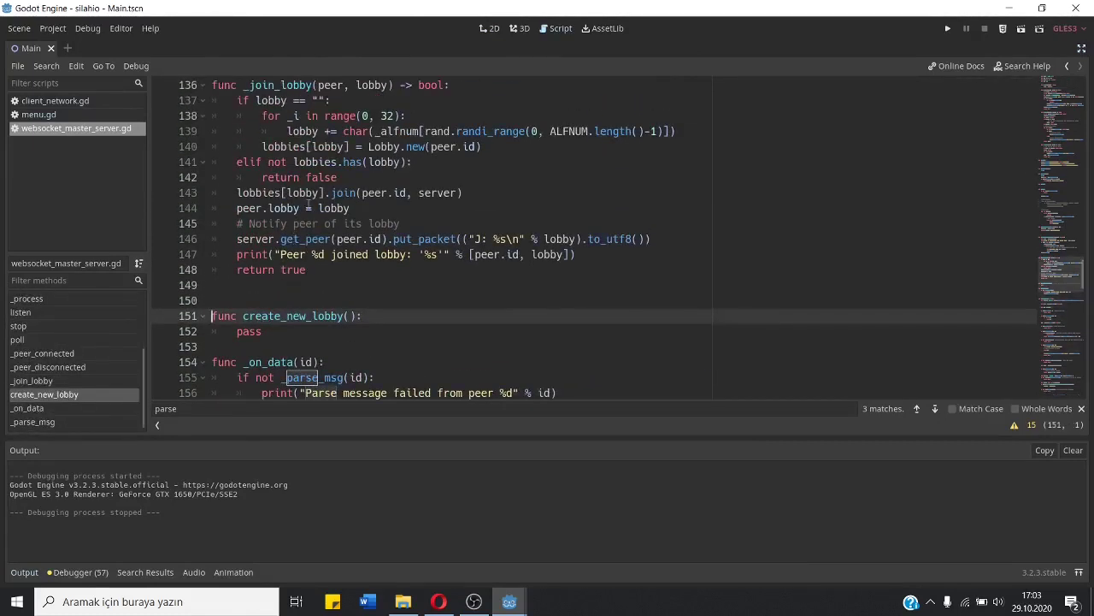
# Copy the random lobby-name loop from _join_lobby over pass in create_new_lobby and unindent it
pyautogui.moveTo(515, 147); pyautogui.dragTo(212, 115)
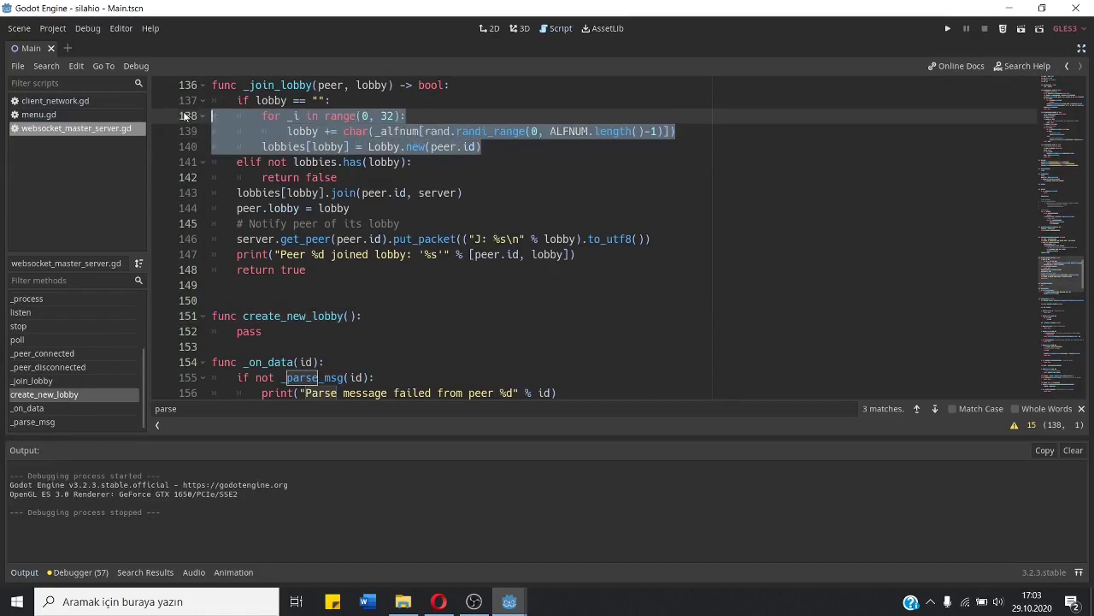
pyautogui.hotkey('ctrl', 'c')
pyautogui.doubleClick(248, 330)
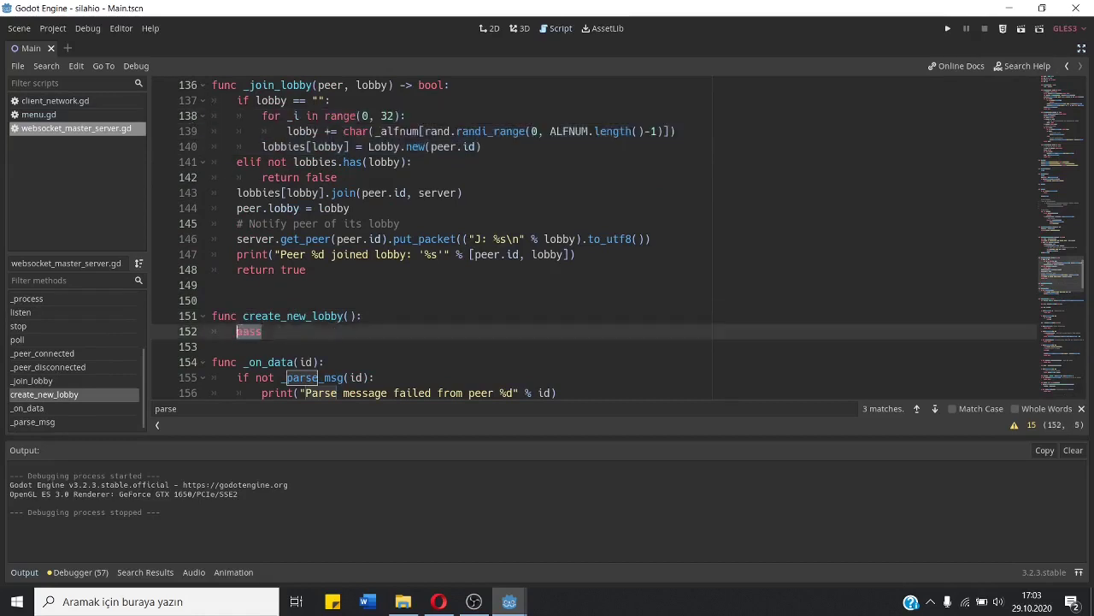
pyautogui.hotkey('ctrl', 'v')
pyautogui.click(288, 331)
pyautogui.press('BackSpace')
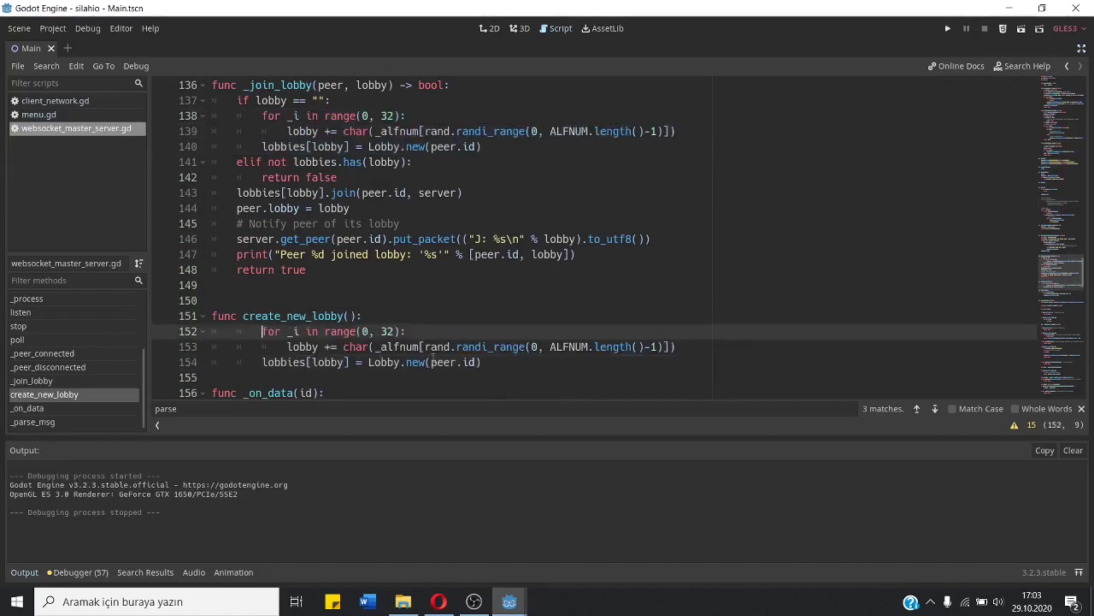
pyautogui.moveTo(482, 362); pyautogui.dragTo(133, 333)
pyautogui.hotkey('shift', 'Tab')
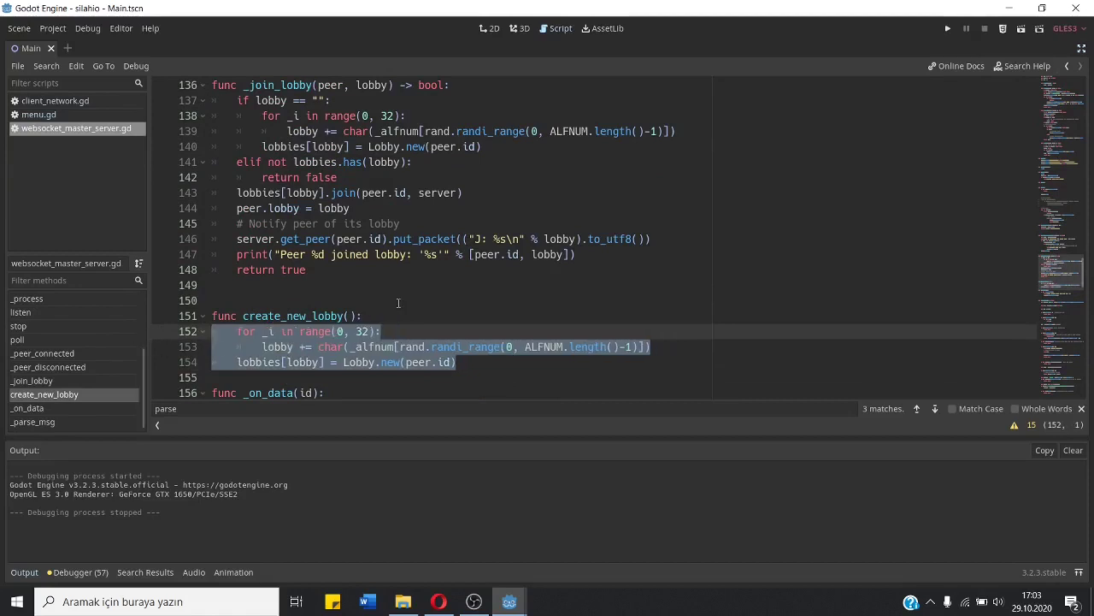
pyautogui.click(398, 302)
# Add a peer parameter to create_new_lobby, matching _join_lobby's signature
pyautogui.click(327, 85)
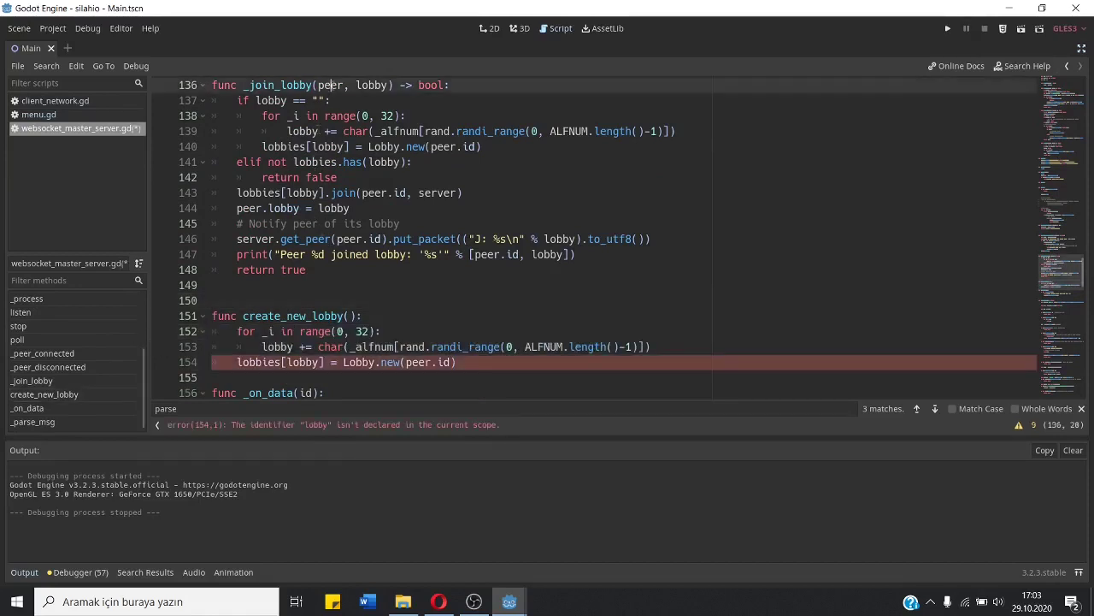
pyautogui.click(373, 117)
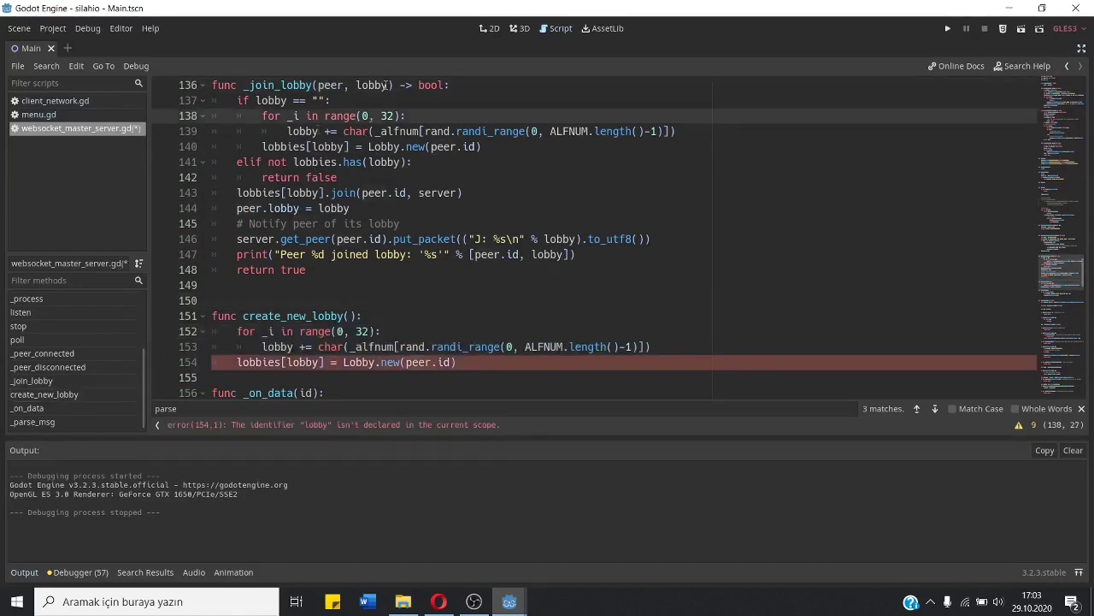
pyautogui.moveTo(389, 85); pyautogui.dragTo(318, 85)
pyautogui.click(349, 316)
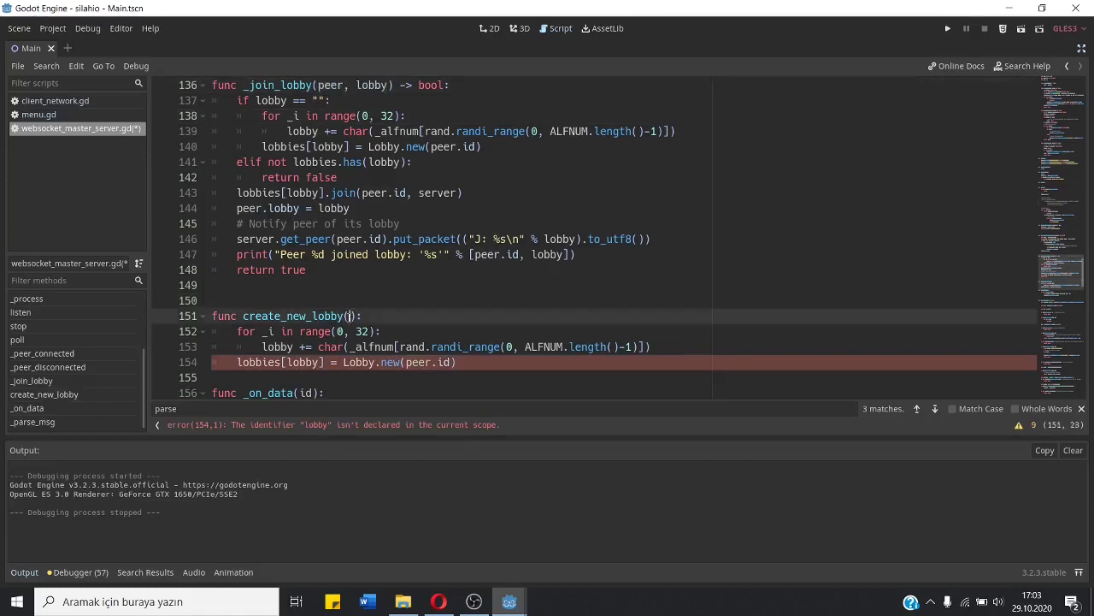
pyautogui.write('peer')
# Declare var lobby="" at the function's top, add player_limit and password parameters, and save
pyautogui.doubleClick(266, 347)
pyautogui.click(405, 322)
pyautogui.press('Return')
pyautogui.write('var lob')
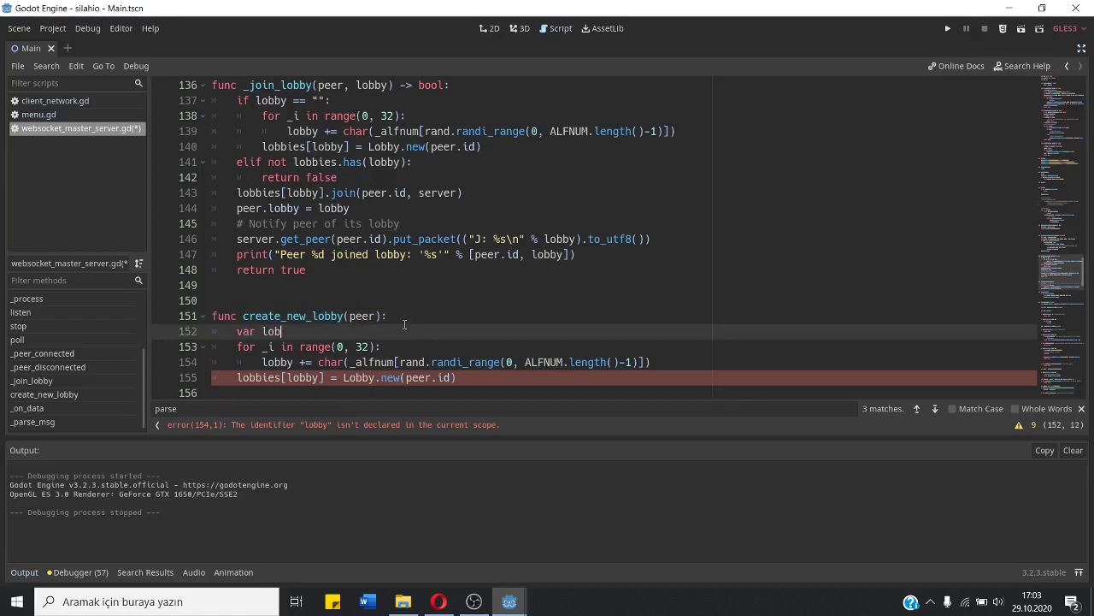
pyautogui.write('by="')
pyautogui.scroll(-1, 404, 325)
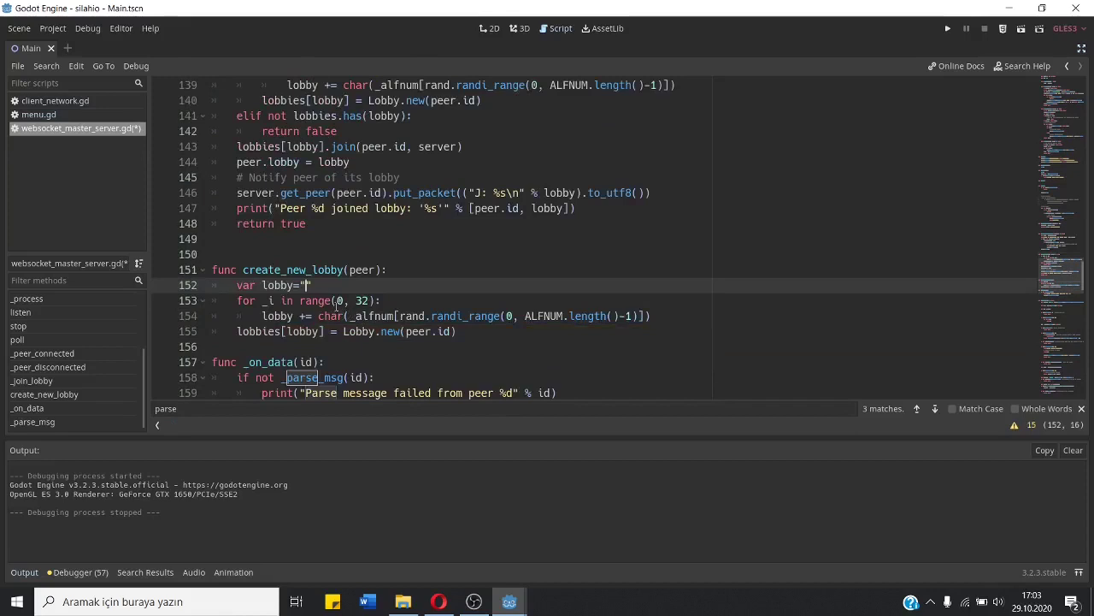
pyautogui.scroll(2, 349, 316)
pyautogui.scroll(-2, 349, 315)
pyautogui.click(376, 269)
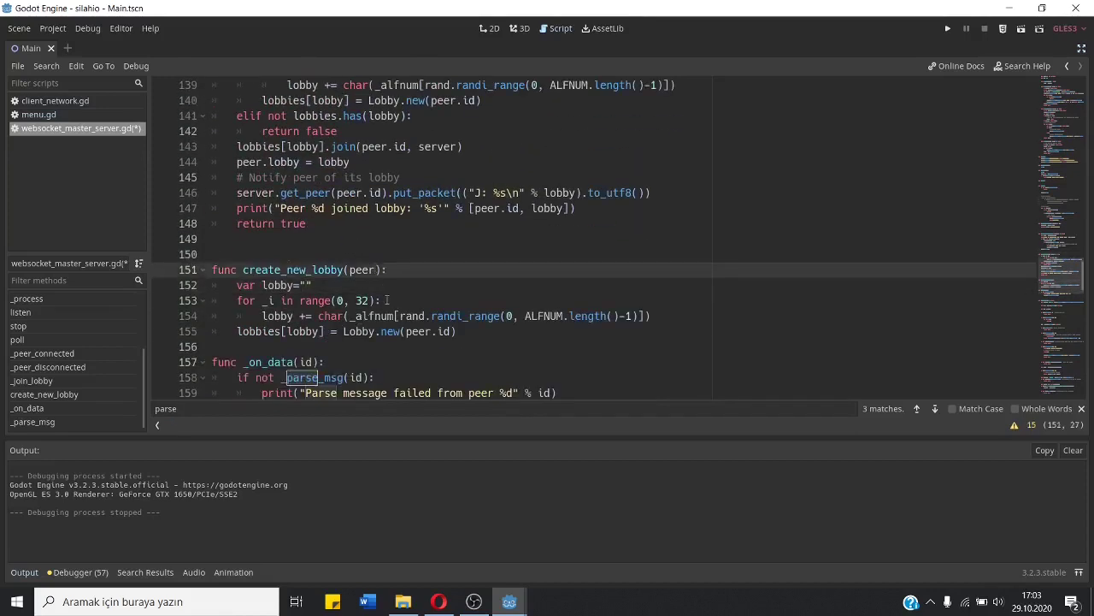
pyautogui.scroll(-2, 387, 299)
pyautogui.scroll(2, 387, 299)
pyautogui.write(',')
pyautogui.scroll(1, 387, 299)
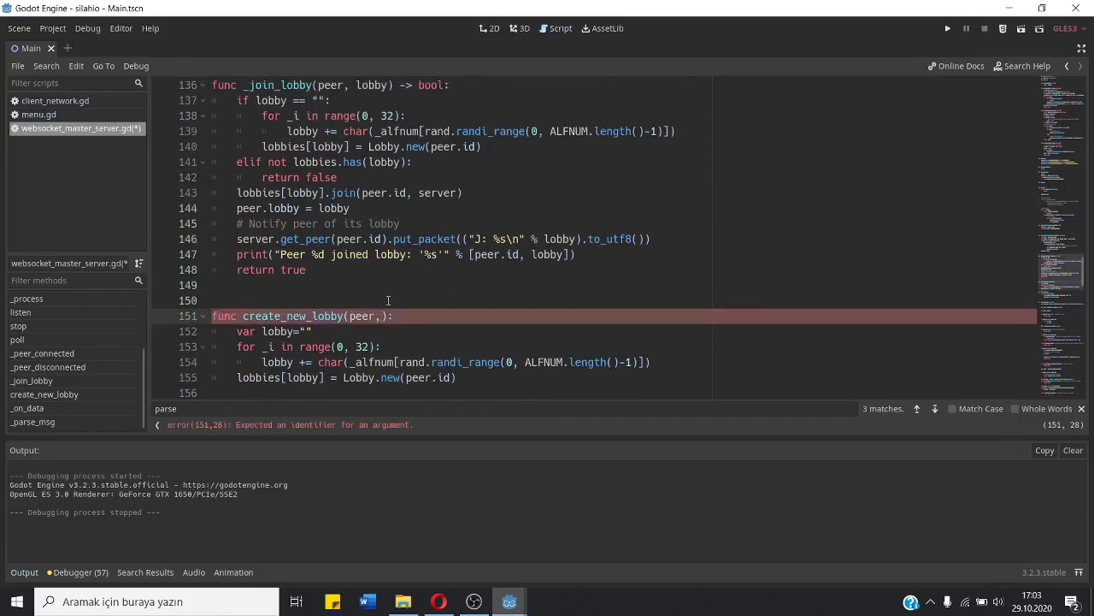
pyautogui.write('pla')
pyautogui.write('yer_li')
pyautogui.write('mit,pass')
pyautogui.write('word')
pyautogui.hotkey('ctrl', 's')
# Add var password="" and var player_limit=16 below var time in the Lobby class, and save
pyautogui.scroll(5, 345, 297)
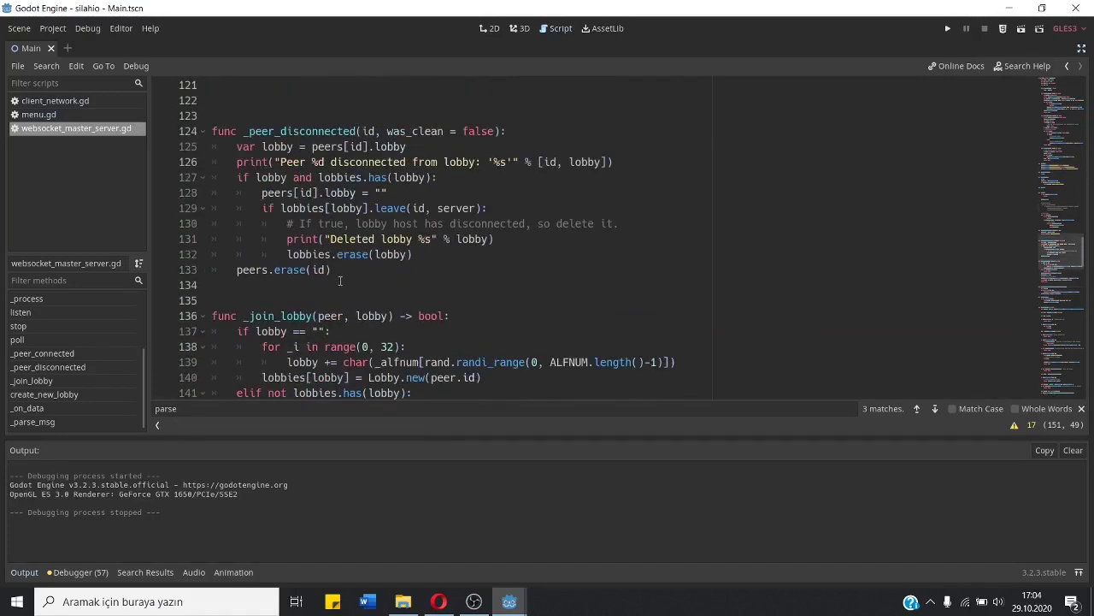
pyautogui.scroll(2, 340, 280)
pyautogui.scroll(6, 325, 272)
pyautogui.scroll(4, 308, 263)
pyautogui.scroll(4, 301, 259)
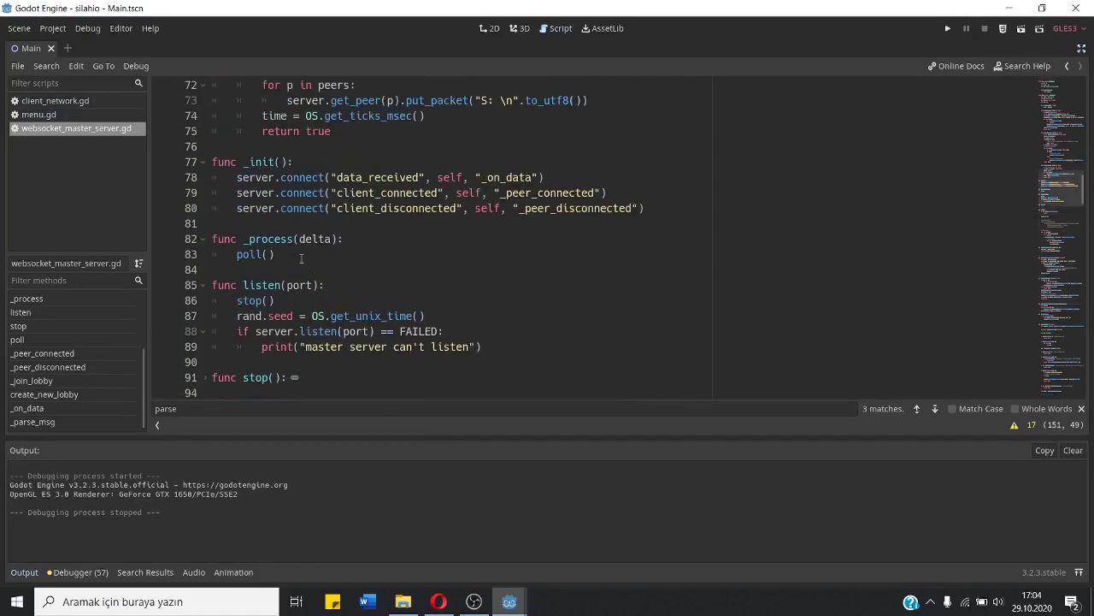
pyautogui.scroll(5, 301, 258)
pyautogui.scroll(3, 301, 258)
pyautogui.scroll(4, 301, 257)
pyautogui.scroll(4, 301, 256)
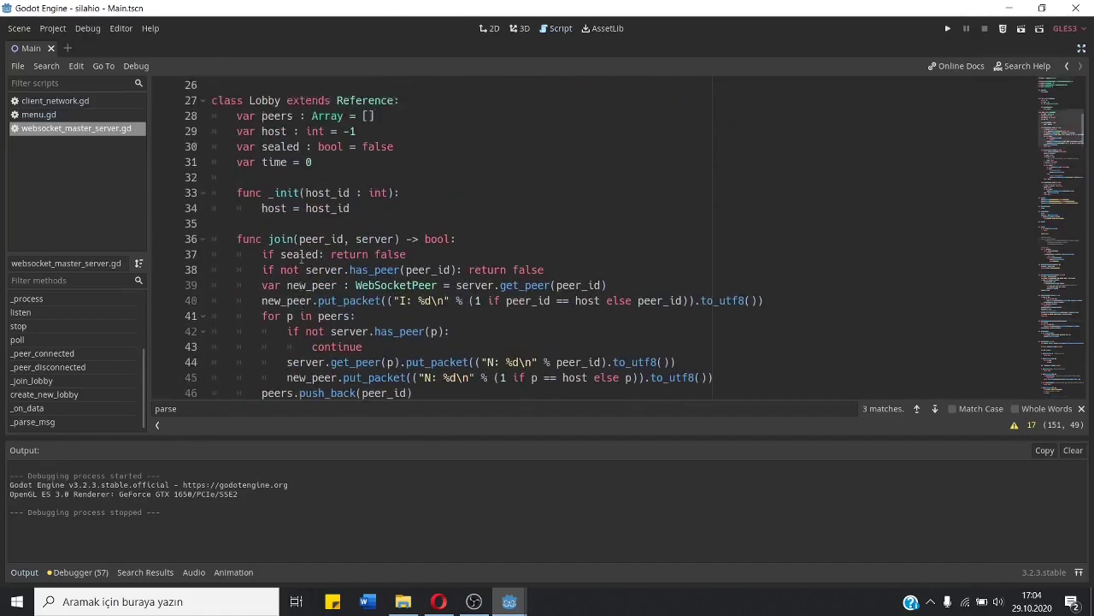
pyautogui.scroll(2, 301, 257)
pyautogui.scroll(1, 290, 248)
pyautogui.scroll(-2, 273, 235)
pyautogui.click(254, 220)
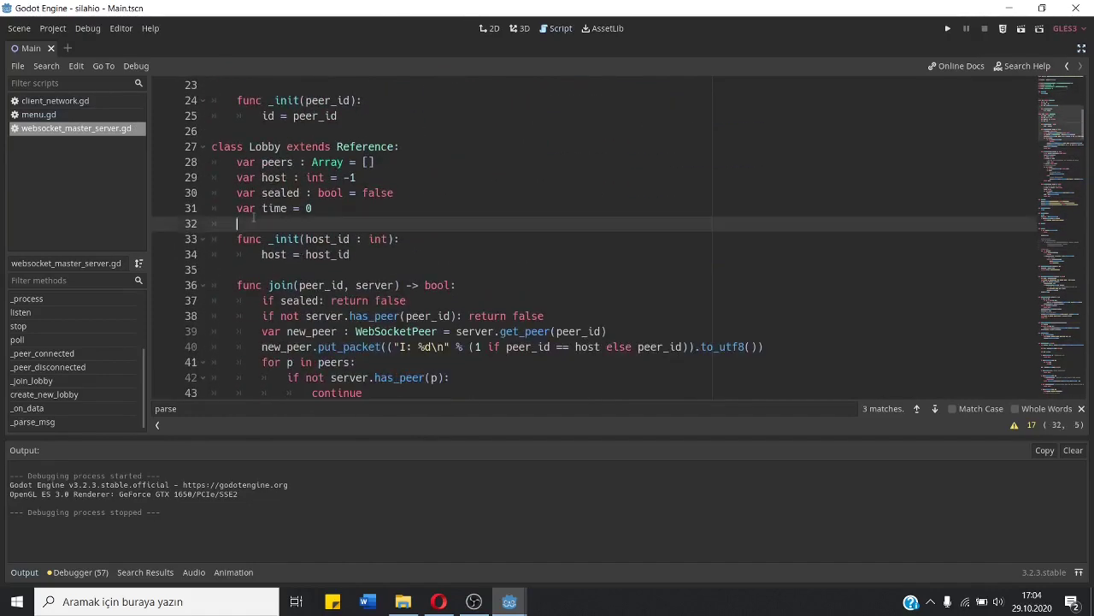
pyautogui.press('Return')
pyautogui.click(253, 221)
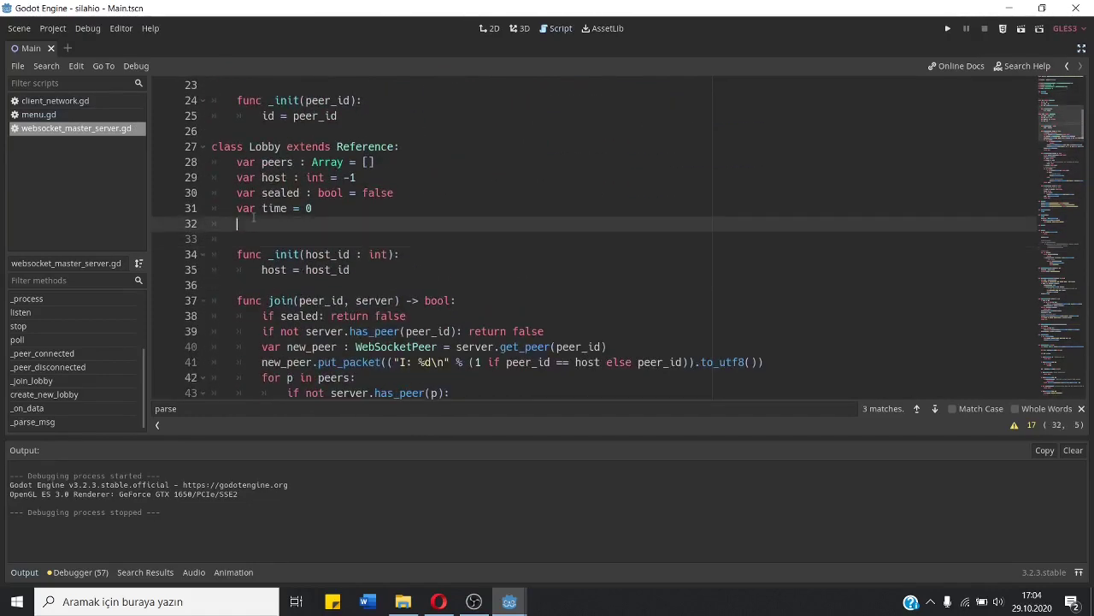
pyautogui.write('var password')
pyautogui.write('="')
pyautogui.write('"')
pyautogui.press('Return')
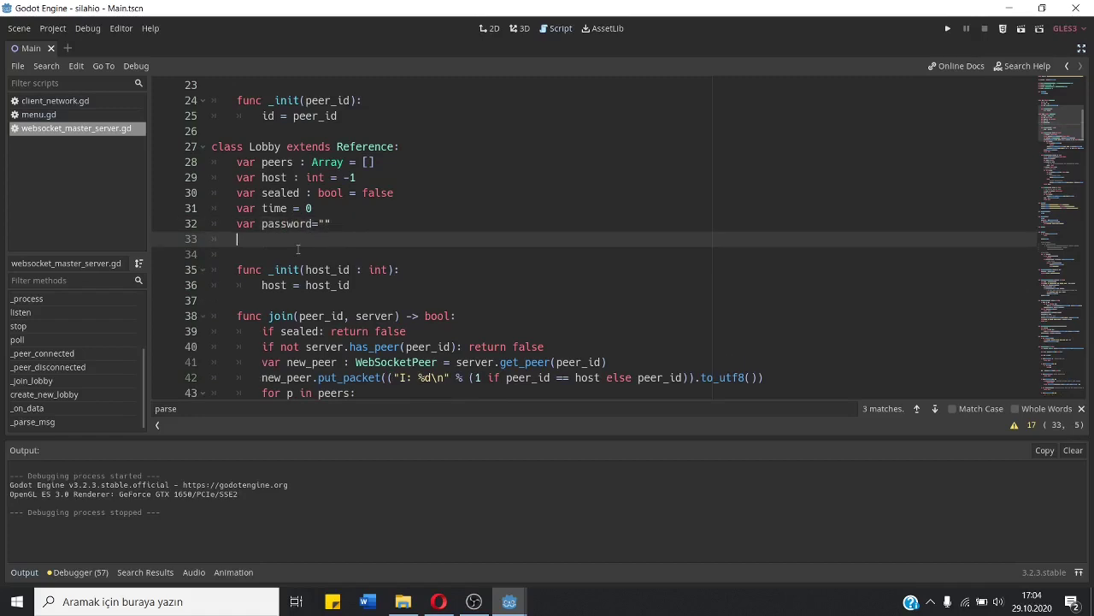
pyautogui.write('ar ')
pyautogui.write('play')
pyautogui.write('er_limit=')
pyautogui.write('16')
pyautogui.hotkey('ctrl', 's')
# Retype the player_limit default value as 16 and save the script again
pyautogui.doubleClick(286, 239)
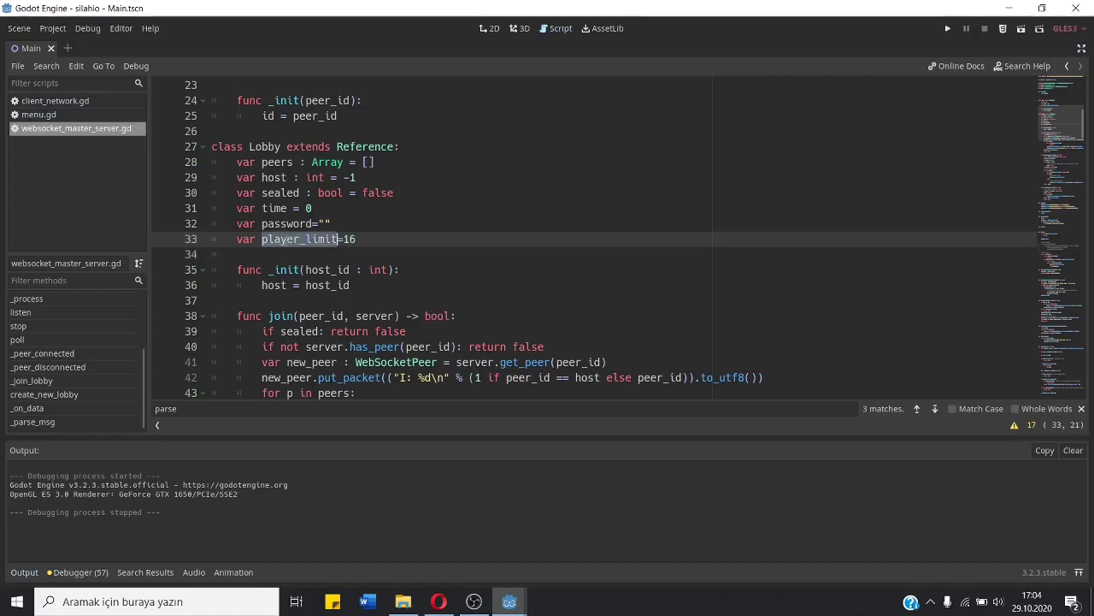
pyautogui.scroll(3, 275, 239)
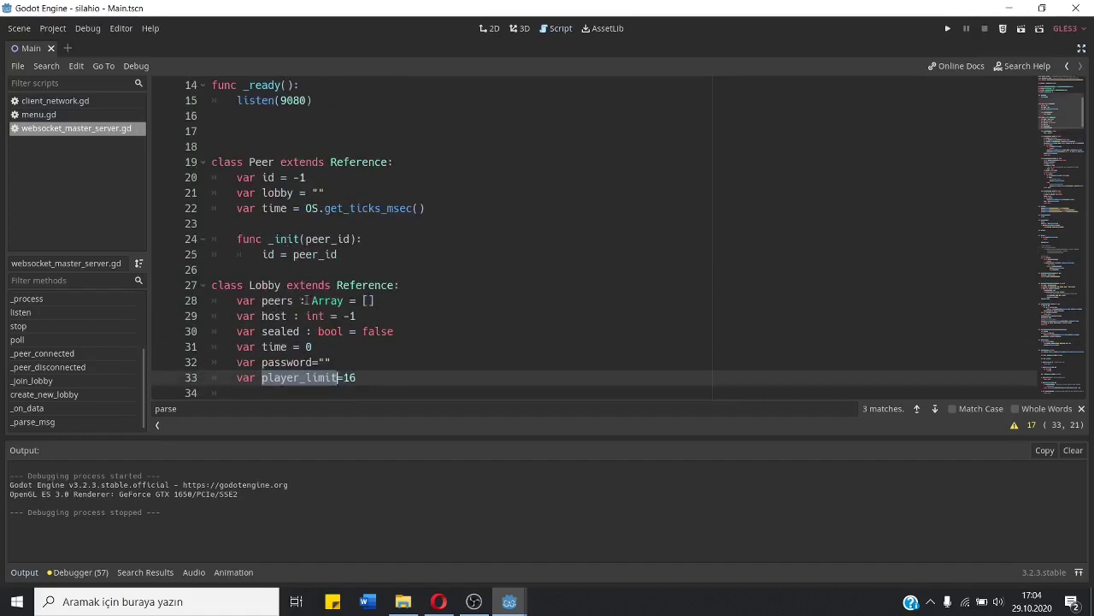
pyautogui.click(363, 374)
pyautogui.press('BackSpace')
pyautogui.press('BackSpace')
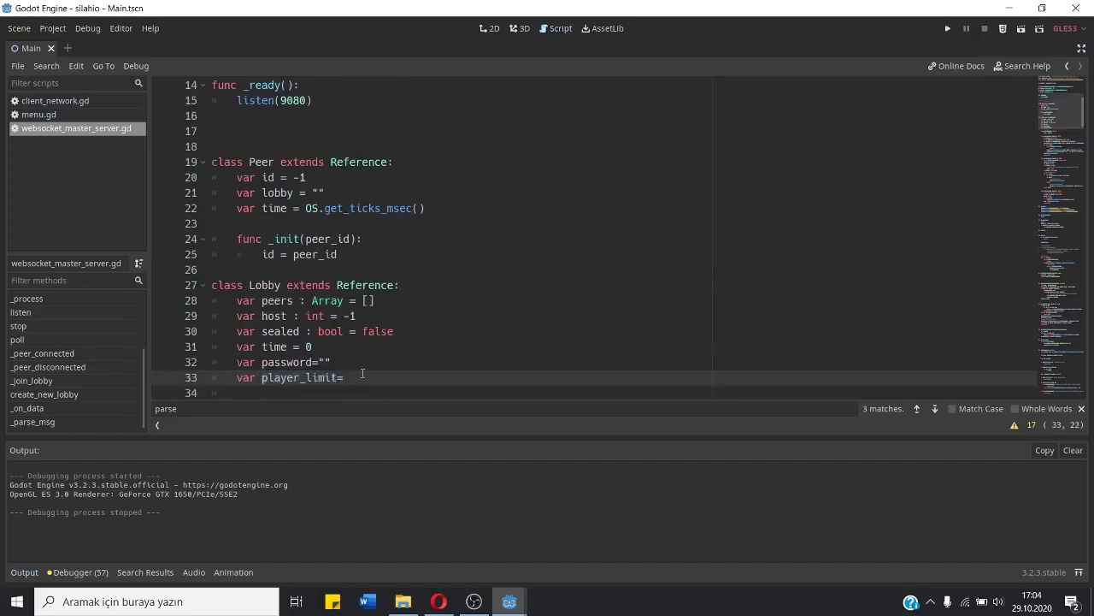
pyautogui.write('16')
pyautogui.hotkey('ctrl', 's')
pyautogui.scroll(-1, 307, 284)
pyautogui.doubleClick(287, 333)
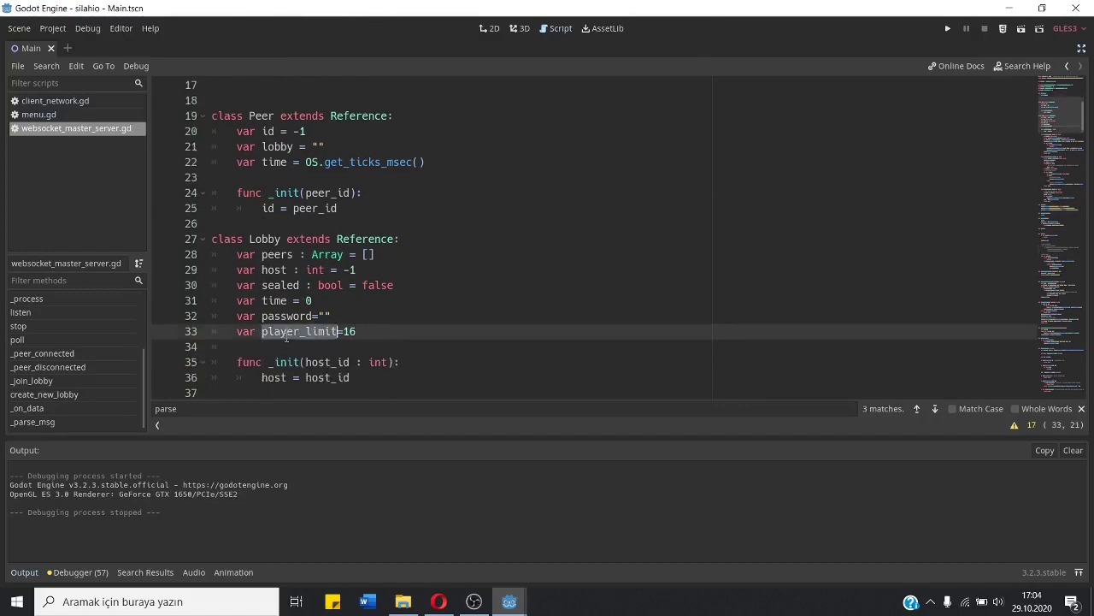
pyautogui.scroll(-10, 290, 329)
pyautogui.scroll(-3, 291, 325)
pyautogui.scroll(-4, 292, 325)
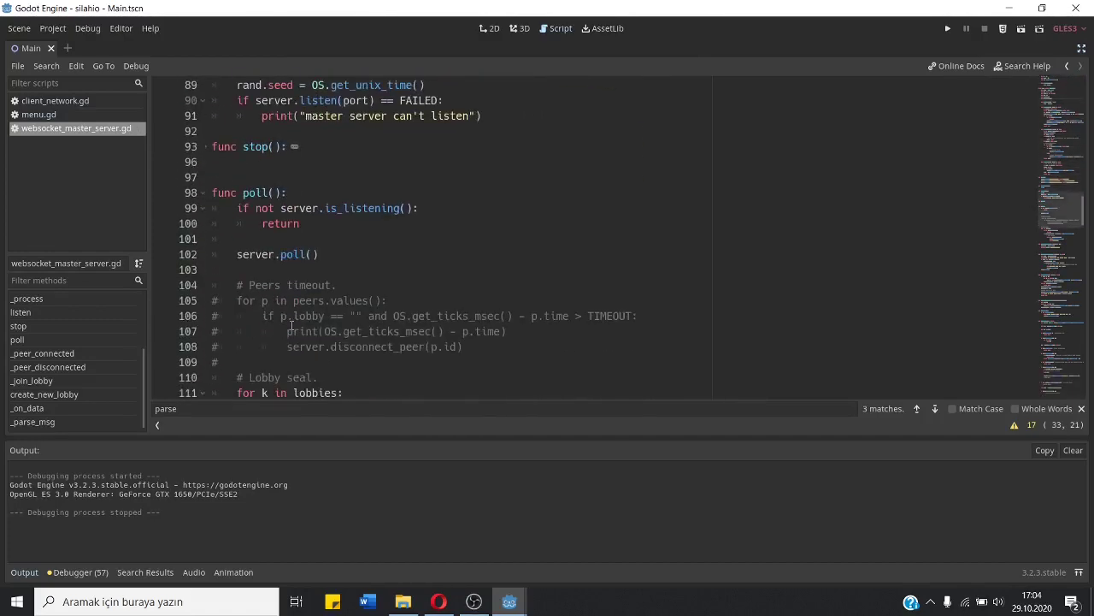
pyautogui.scroll(-5, 292, 325)
pyautogui.scroll(-4, 292, 325)
pyautogui.scroll(-2, 292, 323)
pyautogui.scroll(-2, 292, 323)
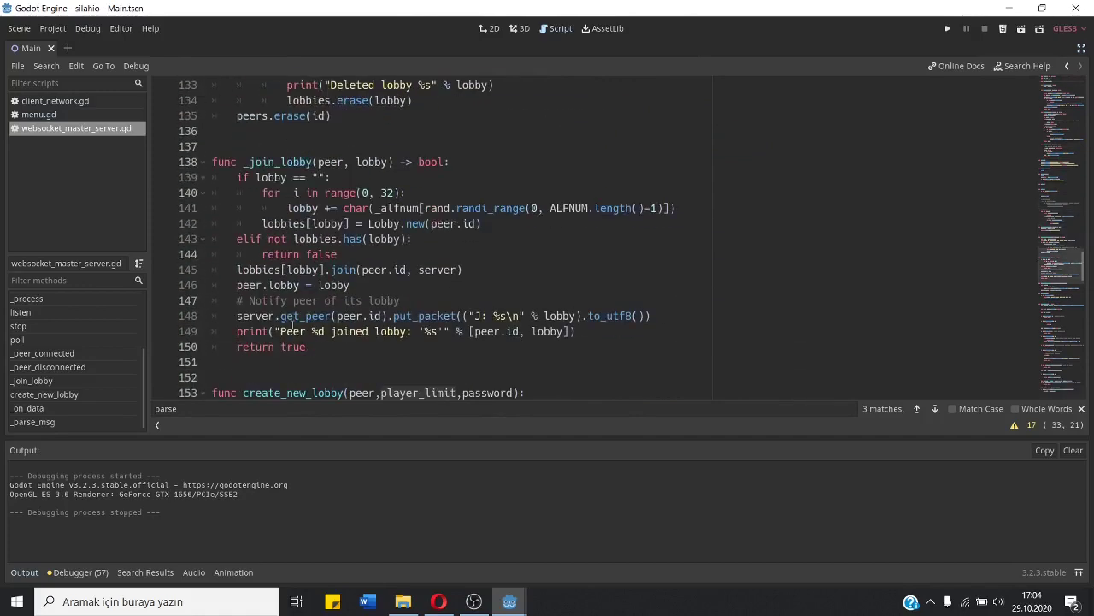
pyautogui.scroll(-4, 292, 323)
pyautogui.click(475, 314)
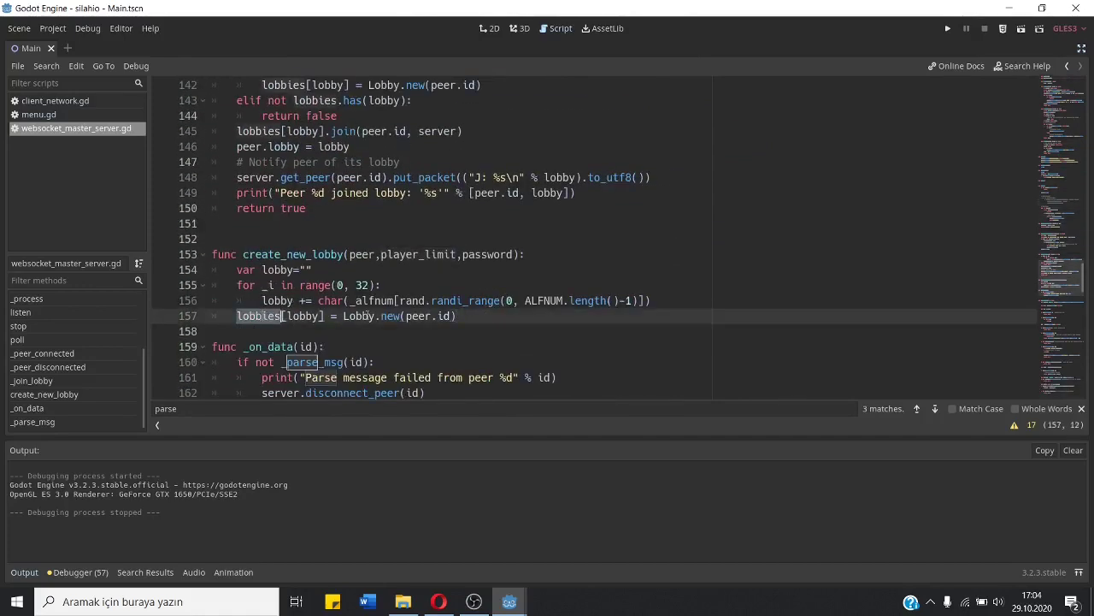
pyautogui.tripleClick(265, 316)
pyautogui.click(471, 315)
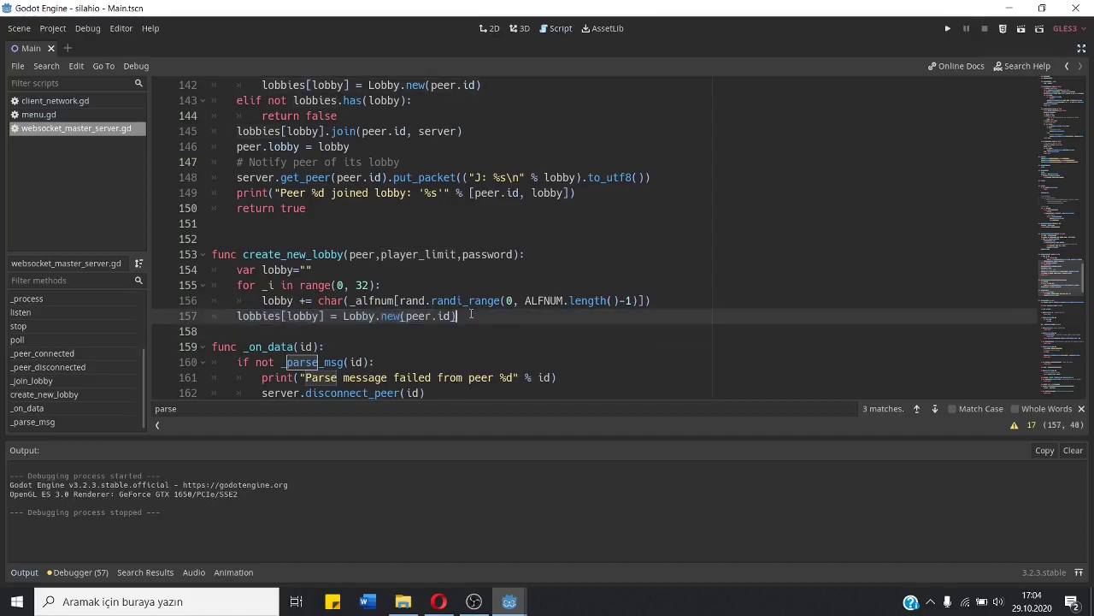
pyautogui.doubleClick(278, 270)
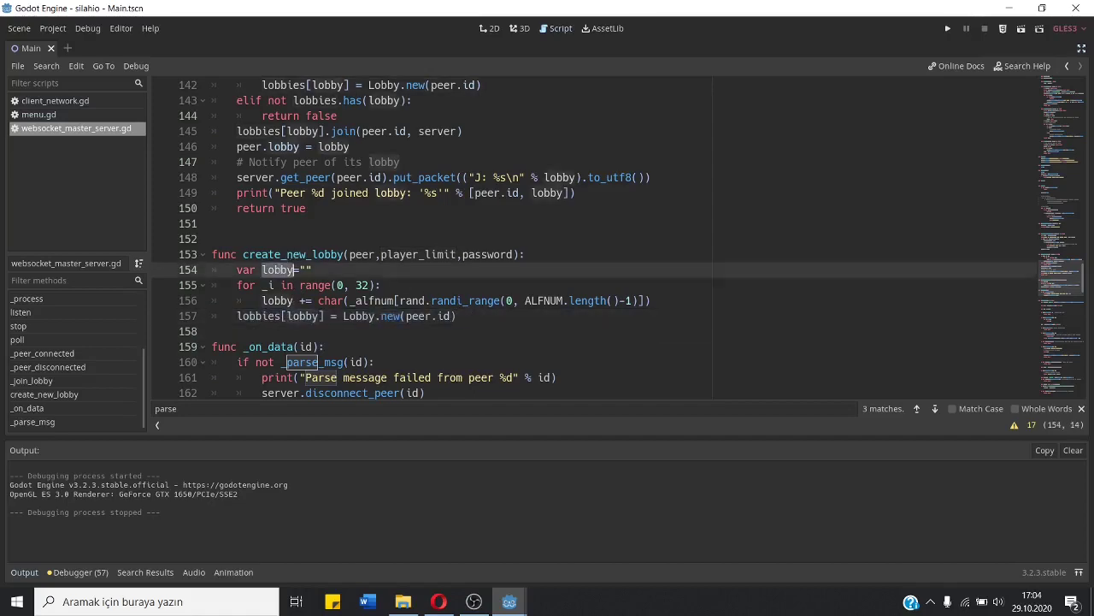
pyautogui.scroll(7, 283, 272)
pyautogui.scroll(9, 283, 272)
pyautogui.scroll(5, 282, 261)
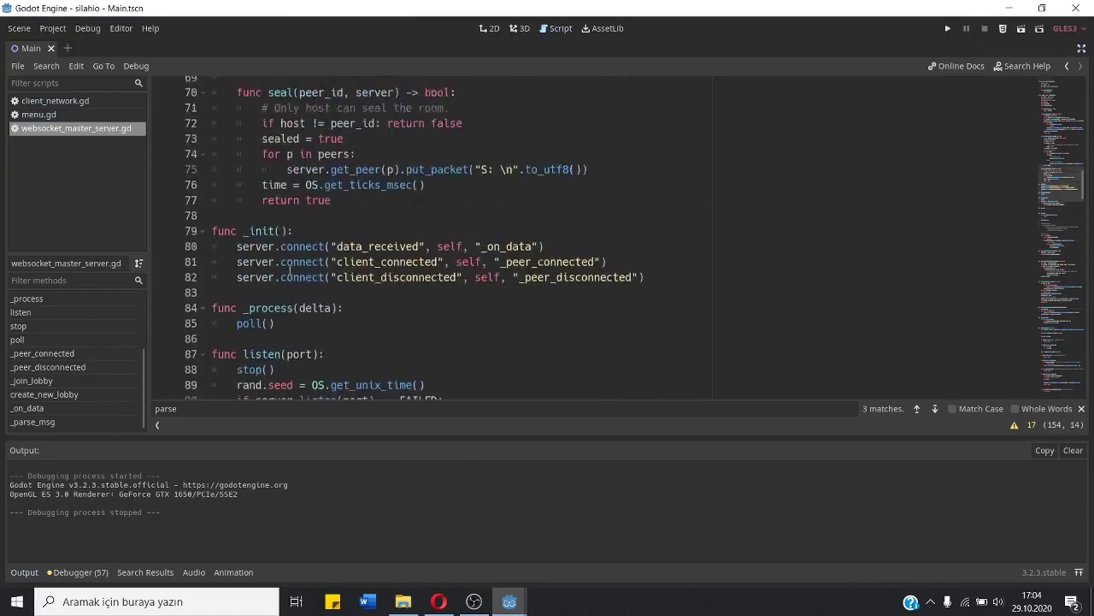
pyautogui.scroll(8, 282, 248)
pyautogui.scroll(6, 280, 231)
pyautogui.scroll(4, 276, 229)
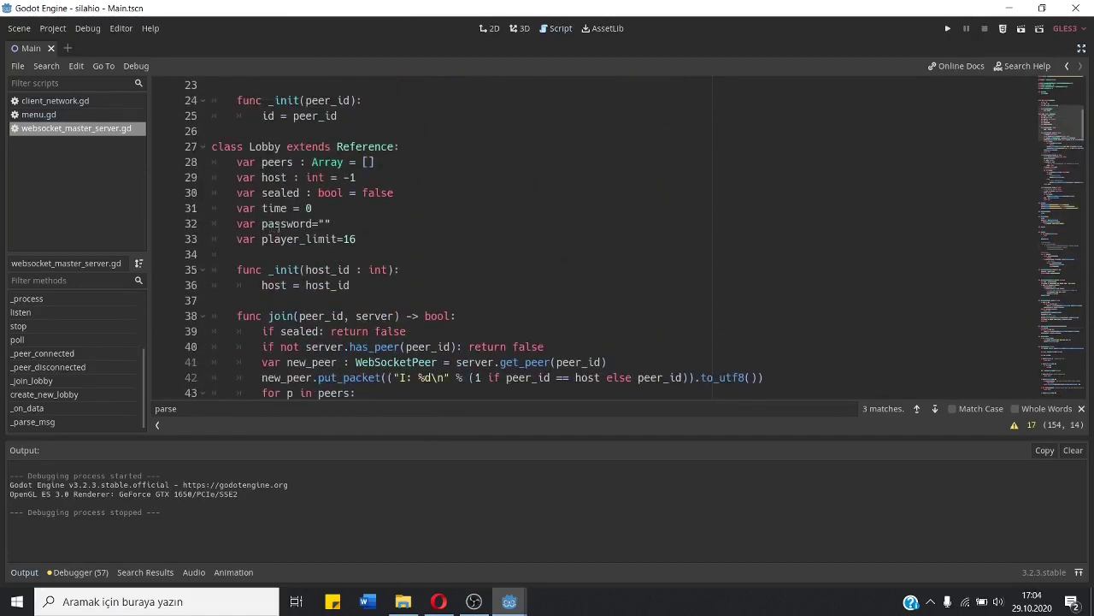
# Declare var lobby_name="A Silah Game Lobby" on a new line after player_limit in the Lobby class
pyautogui.click(388, 249)
pyautogui.press('Return')
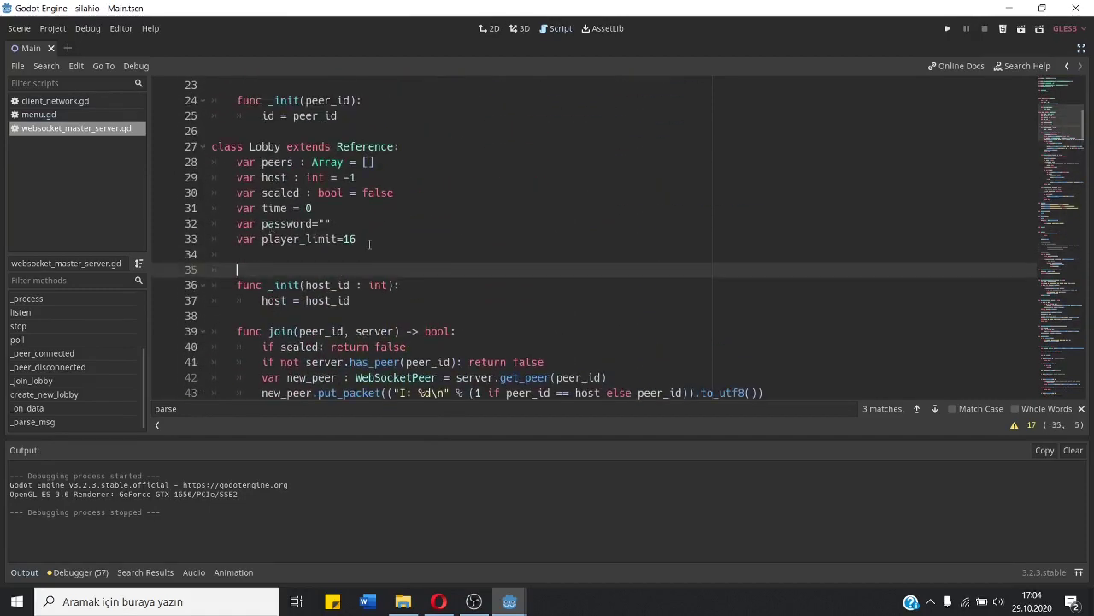
pyautogui.click(370, 244)
pyautogui.press('Return')
pyautogui.write('var ')
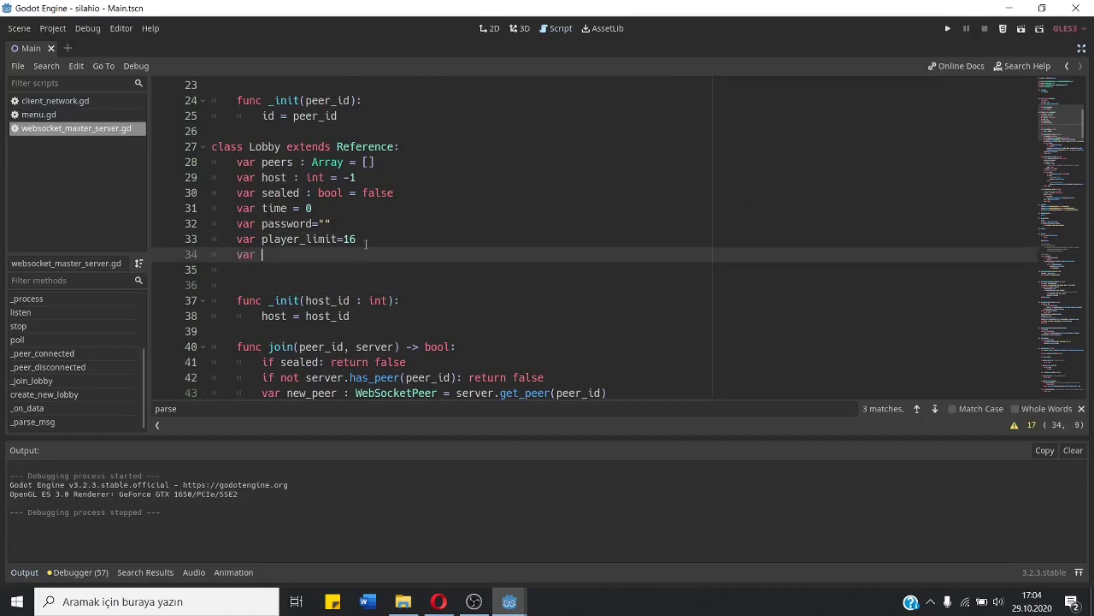
pyautogui.write('lobby_nam')
pyautogui.write('e="')
pyautogui.write('A ')
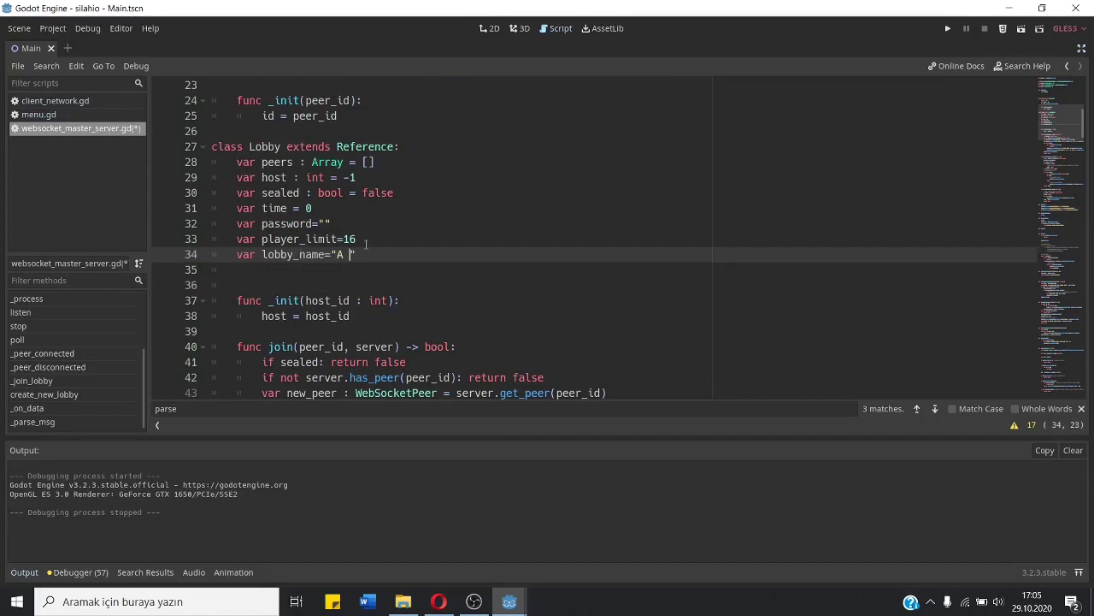
pyautogui.write('sl')
pyautogui.press('BackSpace')
pyautogui.press('BackSpace')
pyautogui.write('Silah G')
pyautogui.write('ame Lobby')
pyautogui.doubleClick(300, 254)
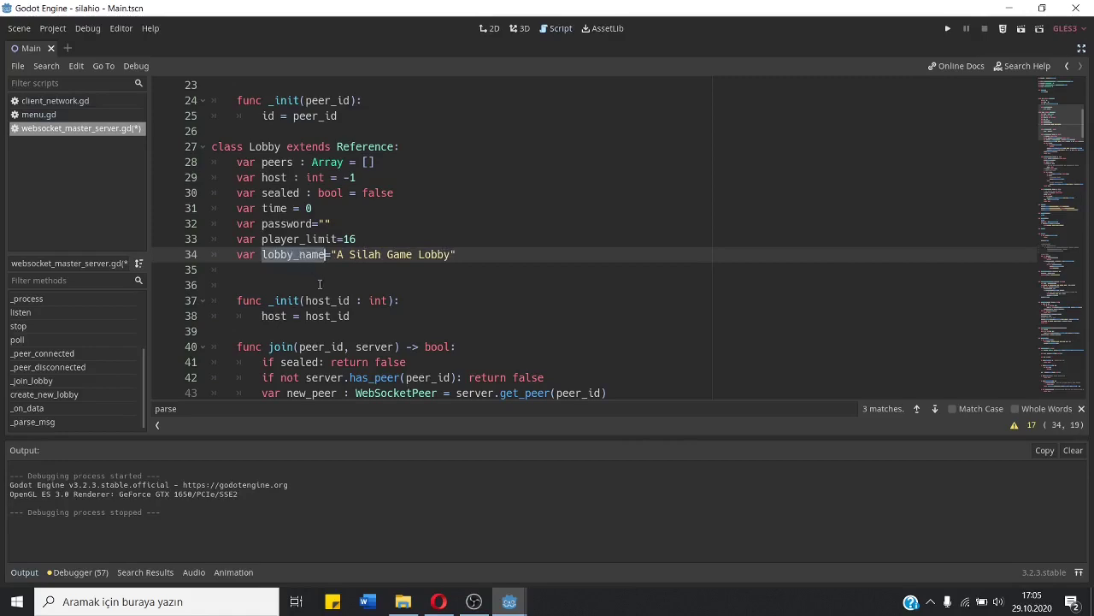
# Add a lobby_name parameter to create_new_lobby and assign lobbies[lobby].lobby_name = lobby_name
pyautogui.scroll(-2, 336, 292)
pyautogui.scroll(-8, 335, 293)
pyautogui.scroll(-6, 335, 292)
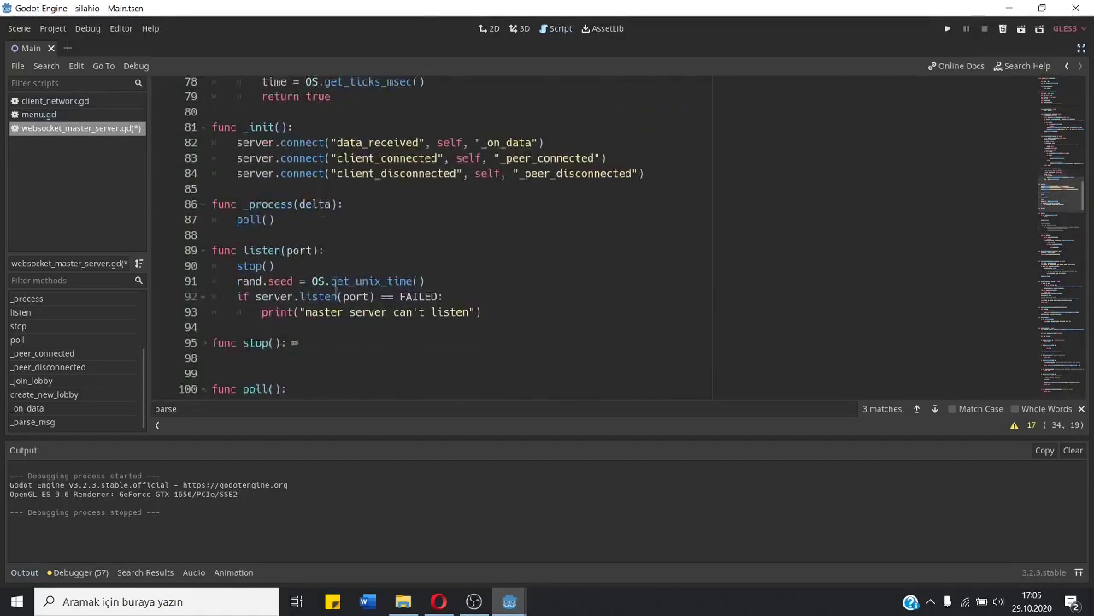
pyautogui.scroll(-8, 335, 291)
pyautogui.scroll(-1, 335, 292)
pyautogui.scroll(-7, 335, 292)
pyautogui.scroll(-7, 335, 293)
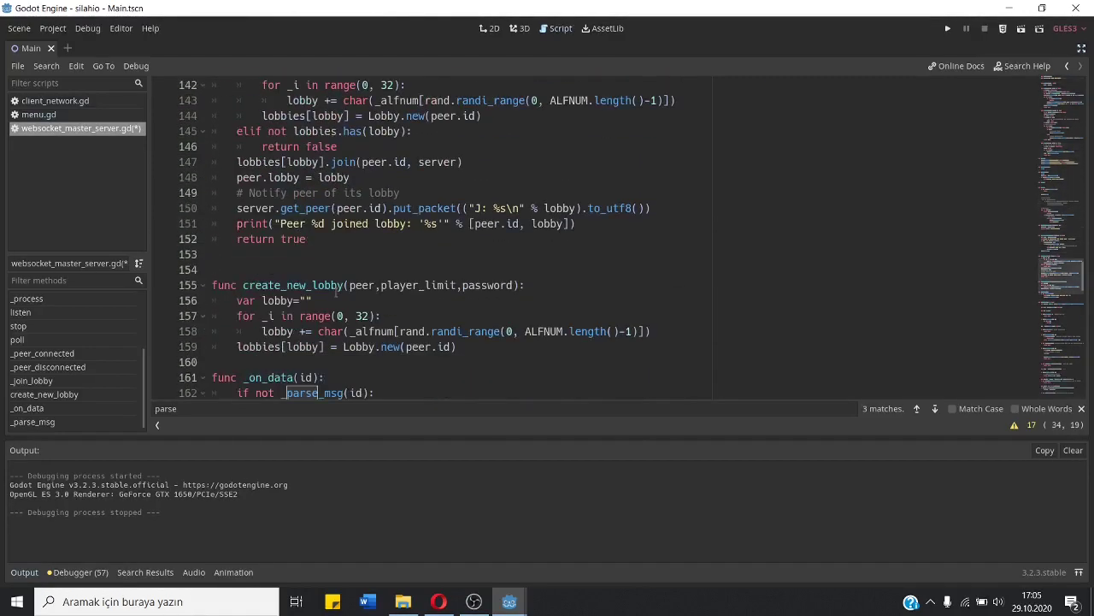
pyautogui.scroll(-2, 320, 284)
pyautogui.click(458, 254)
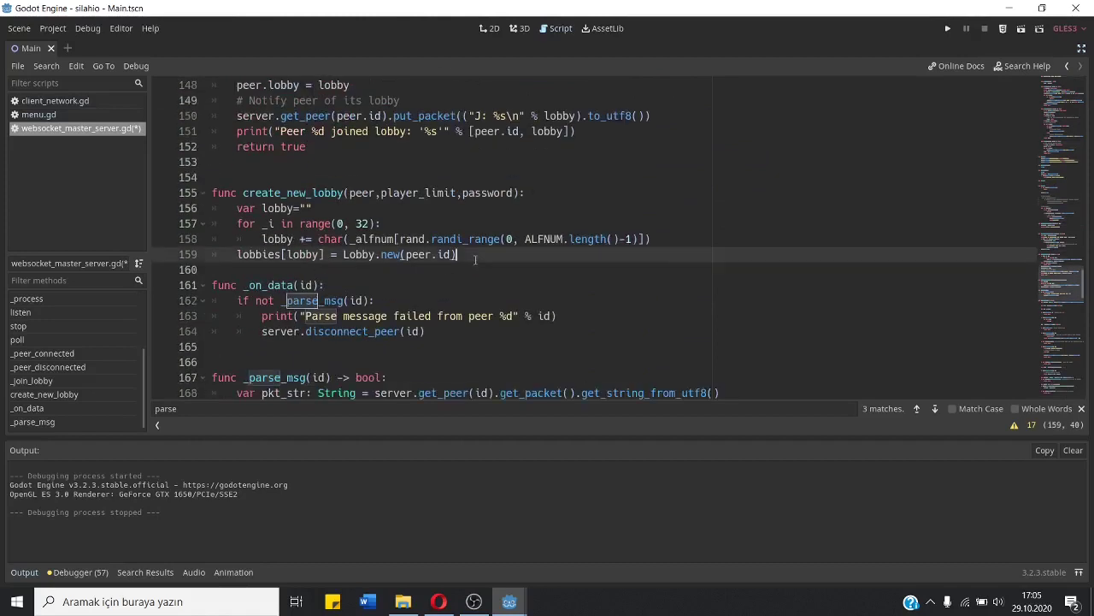
pyautogui.press('Return')
pyautogui.moveTo(237, 253); pyautogui.dragTo(325, 253)
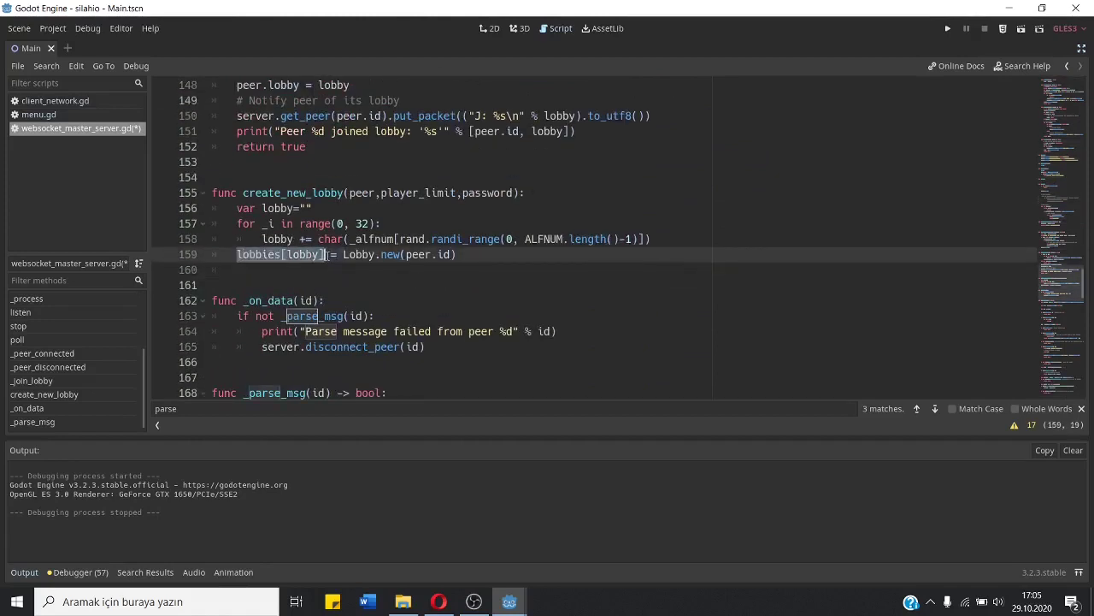
pyautogui.hotkey('ctrl', 'c')
pyautogui.click(309, 268)
pyautogui.hotkey('ctrl', 'v')
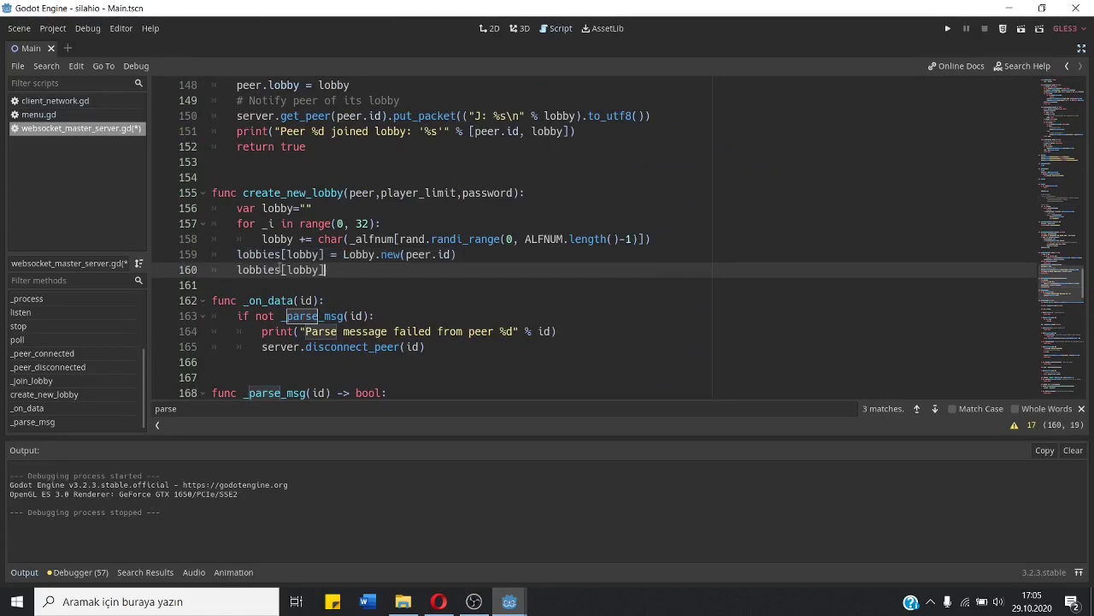
pyautogui.write('.lobby_nam')
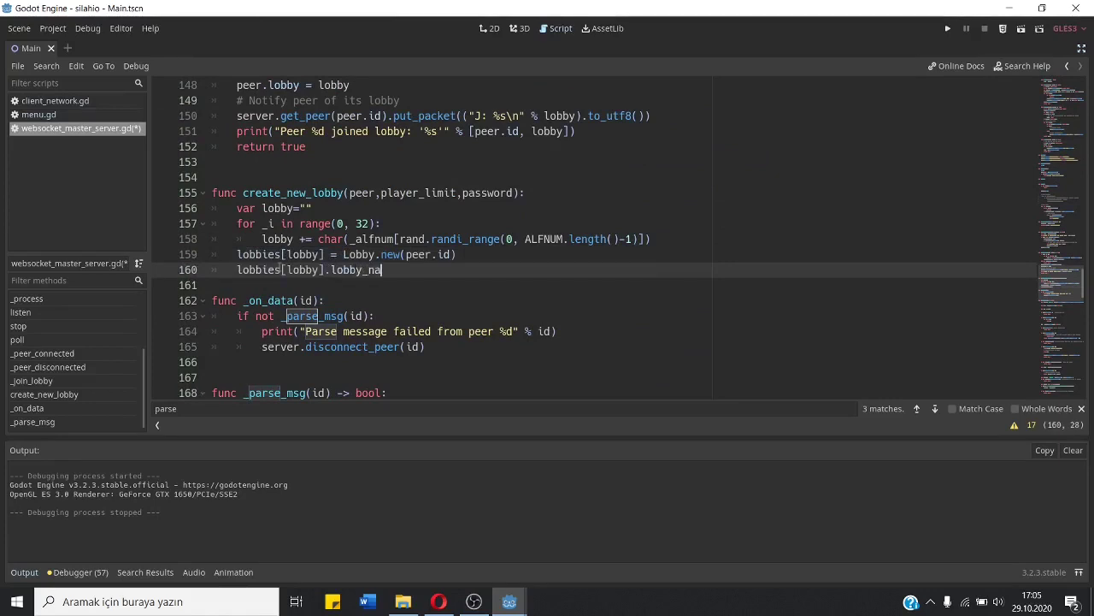
pyautogui.write('e =')
pyautogui.click(380, 193)
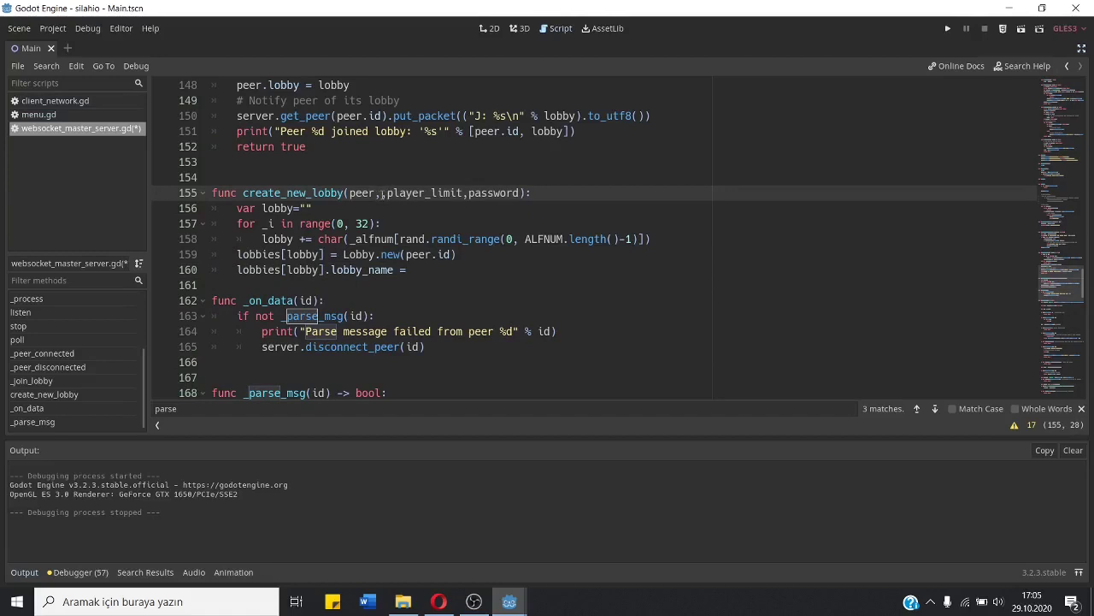
pyautogui.write('lobby_name,')
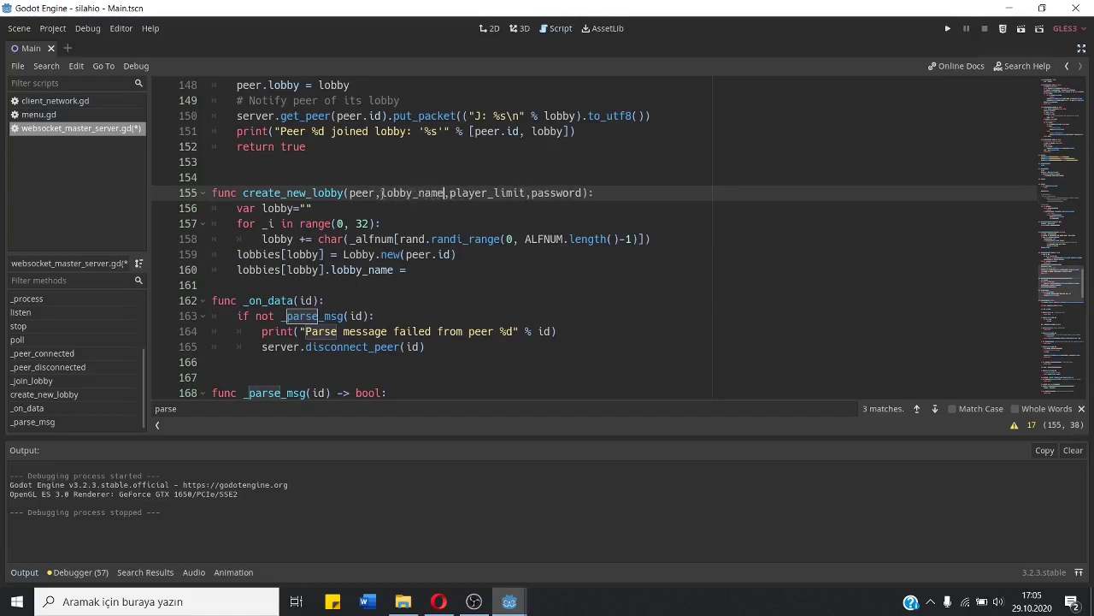
pyautogui.click(419, 271)
pyautogui.write('lobby_name')
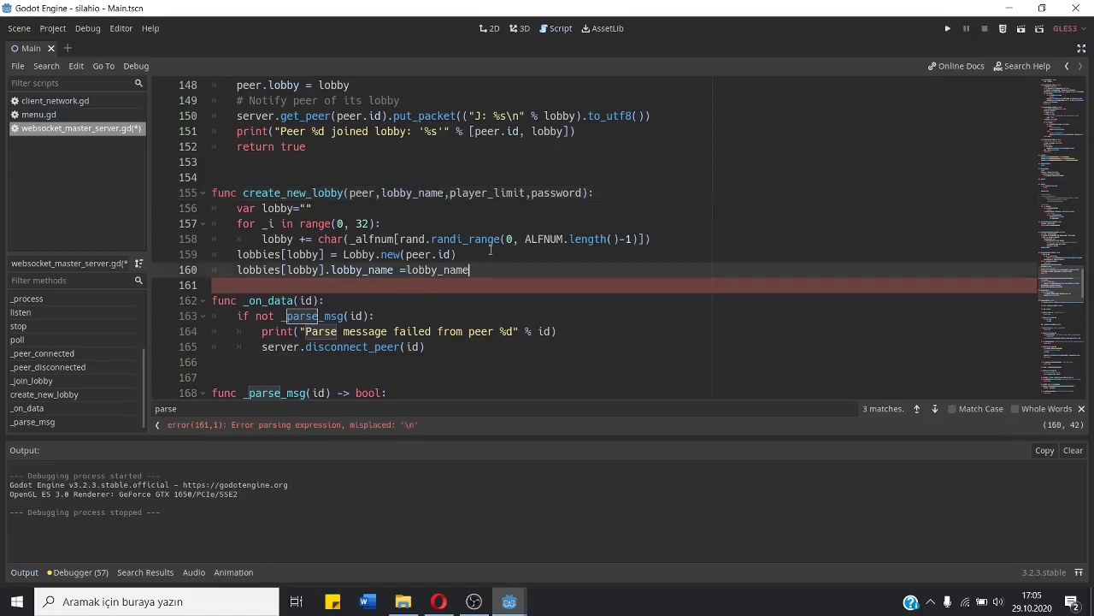
# Add lobbies[lobby].player_limit=int(player_limit) on the next line of create_new_lobby
pyautogui.doubleClick(488, 192)
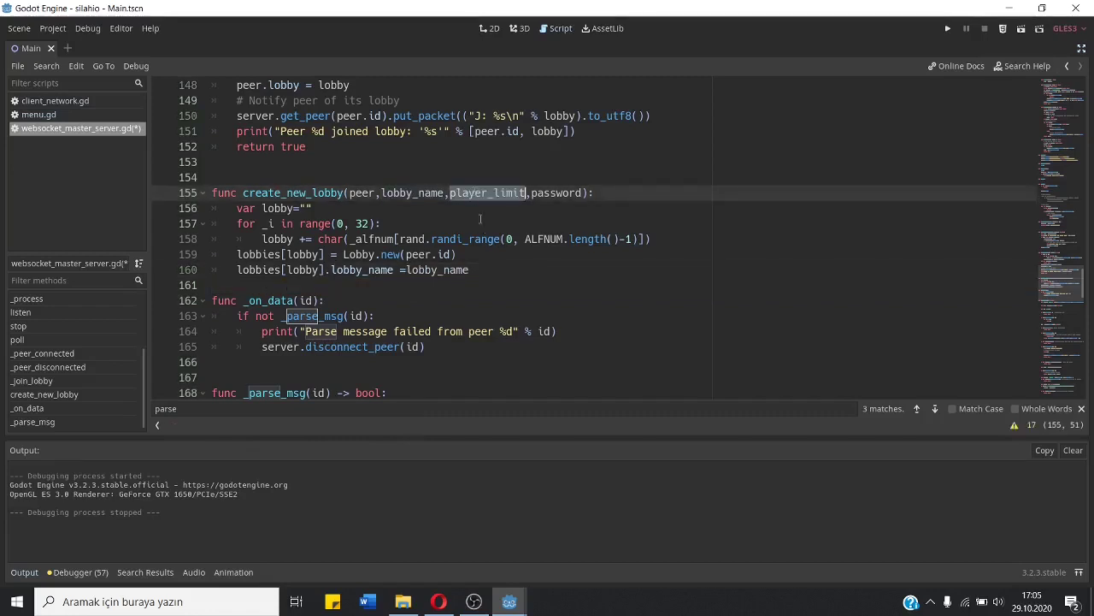
pyautogui.click(487, 270)
pyautogui.tripleClick(394, 270)
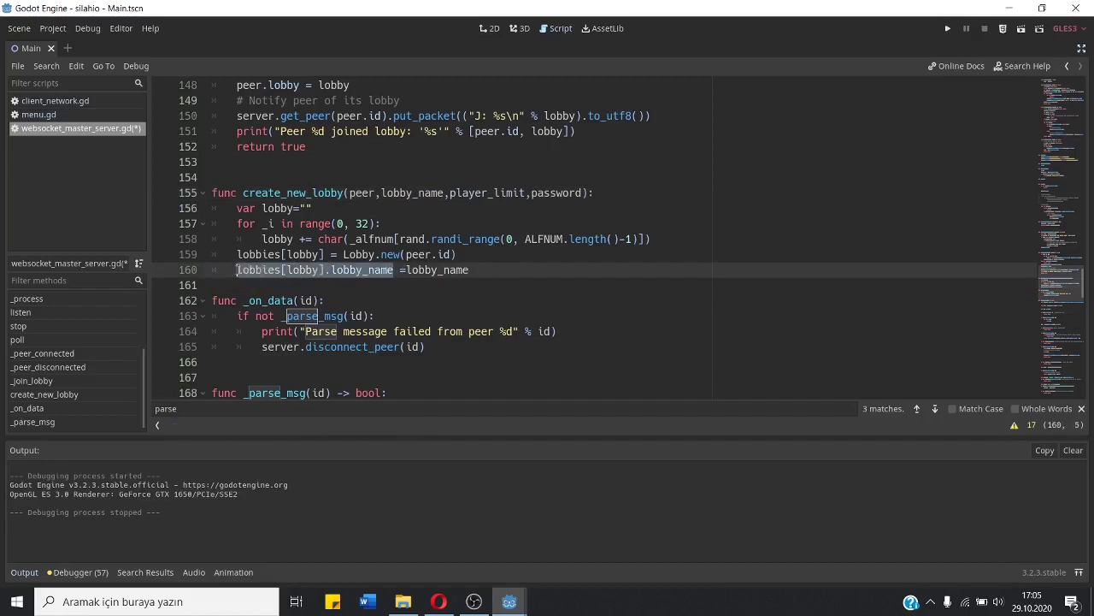
pyautogui.click(475, 276)
pyautogui.press('Return')
pyautogui.hotkey('ctrl', 'v')
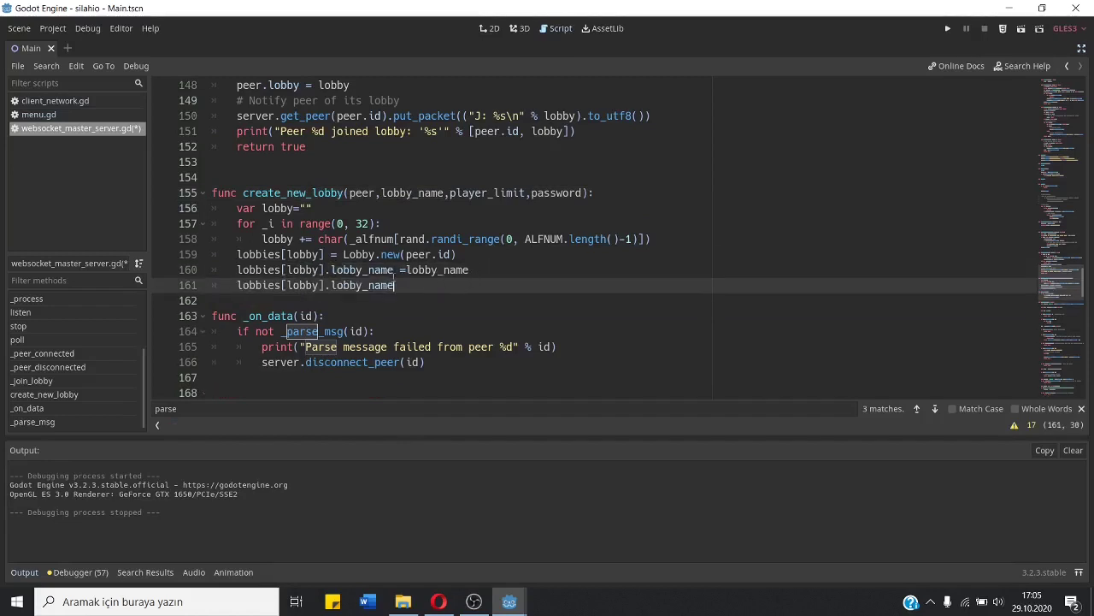
pyautogui.doubleClick(487, 192)
pyautogui.doubleClick(363, 285)
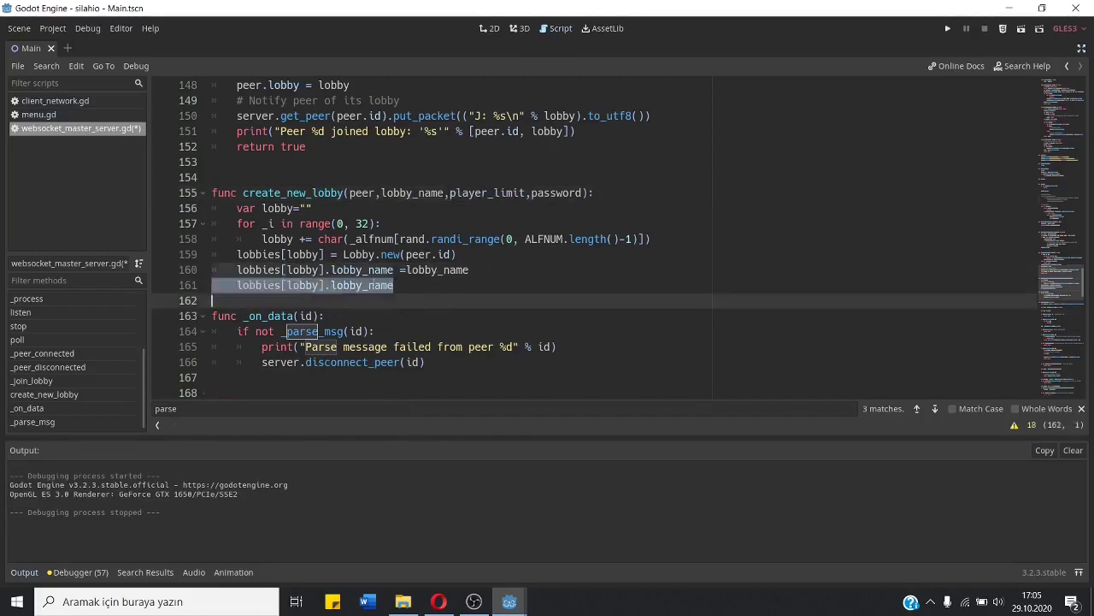
pyautogui.hotkey('ctrl', 'v')
pyautogui.hotkey('ctrl', 'v')
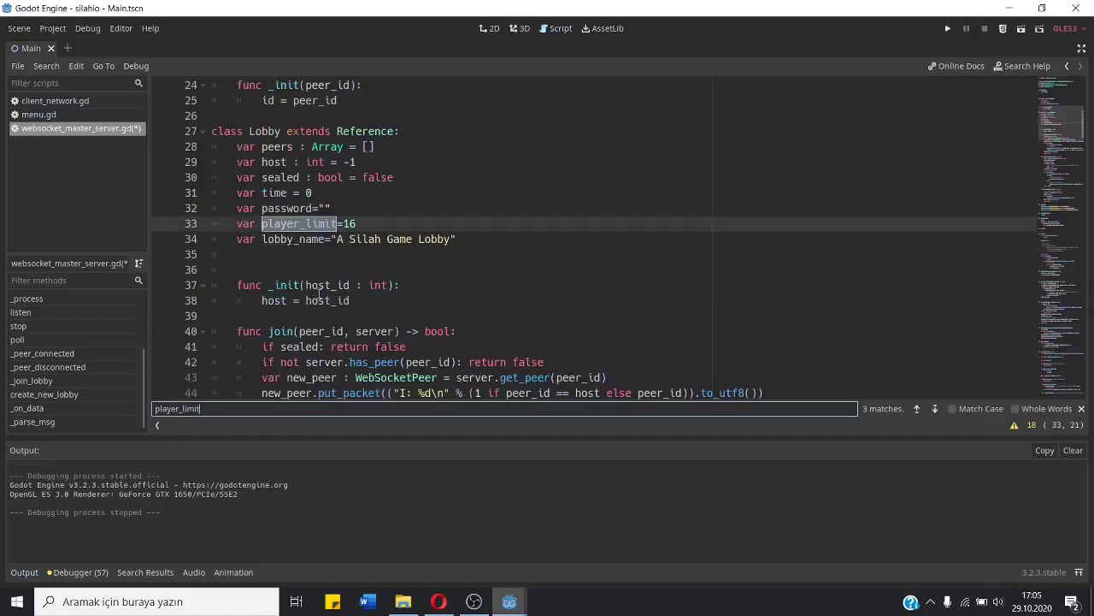
pyautogui.press('Return')
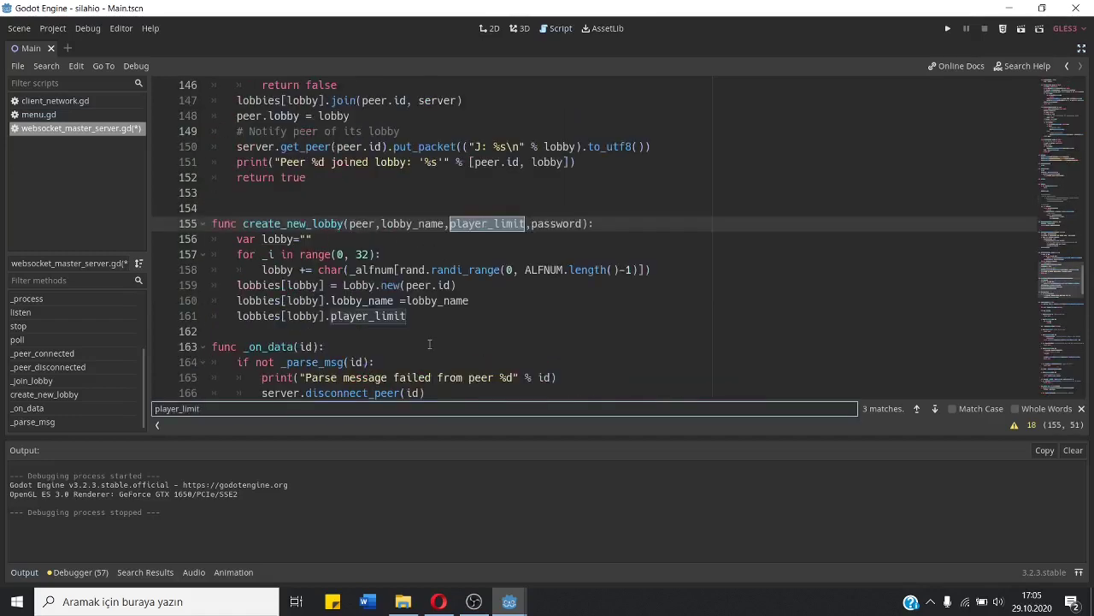
pyautogui.click(422, 317)
pyautogui.write('=int')
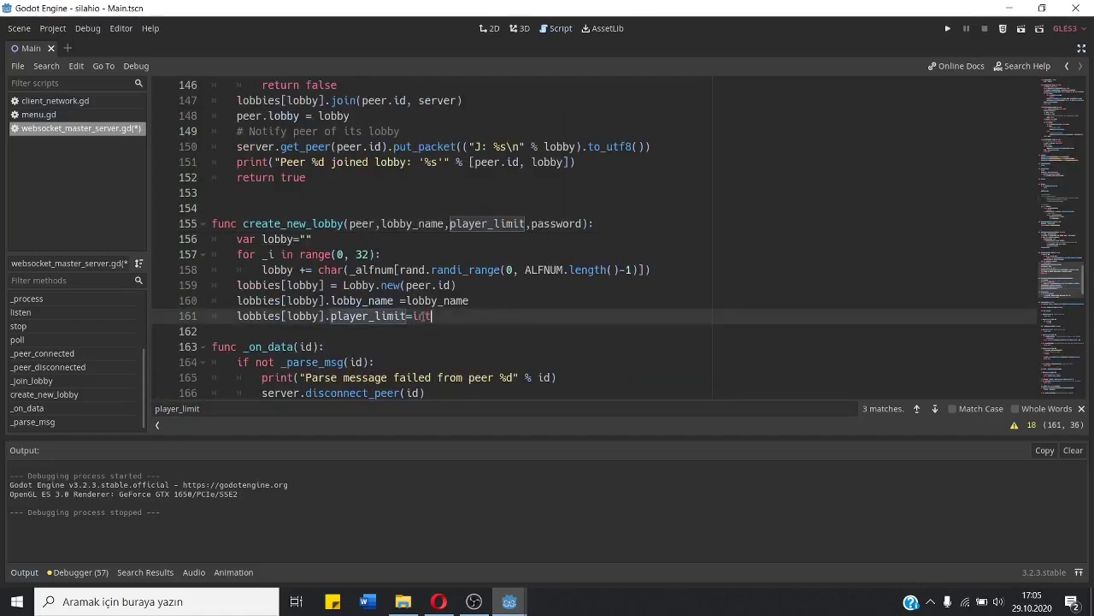
pyautogui.write('(')
pyautogui.hotkey('ctrl', 'v')
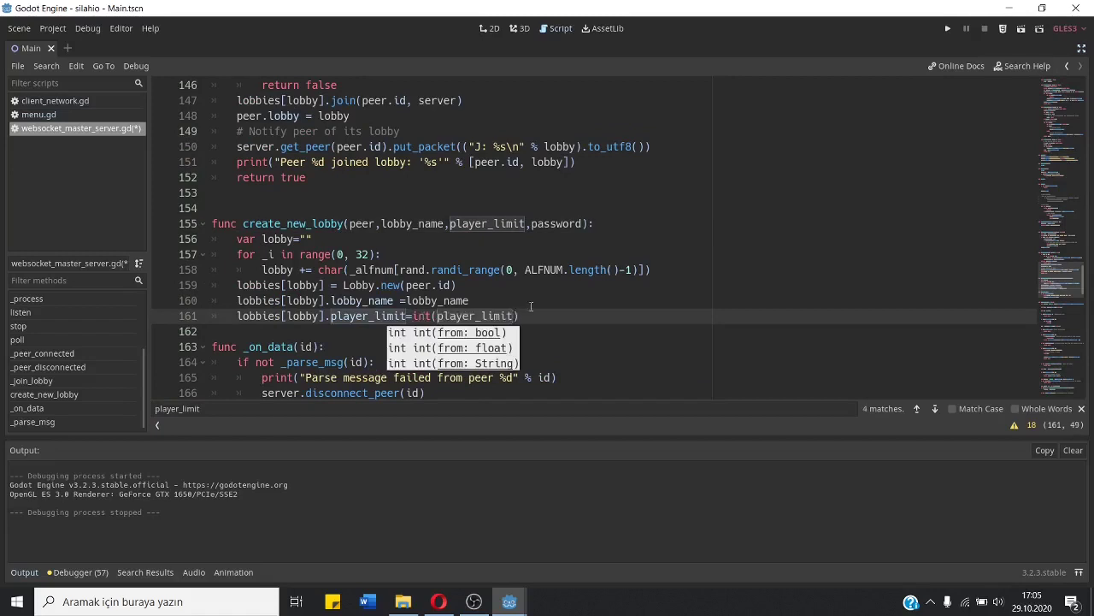
pyautogui.click(518, 301)
pyautogui.click(545, 321)
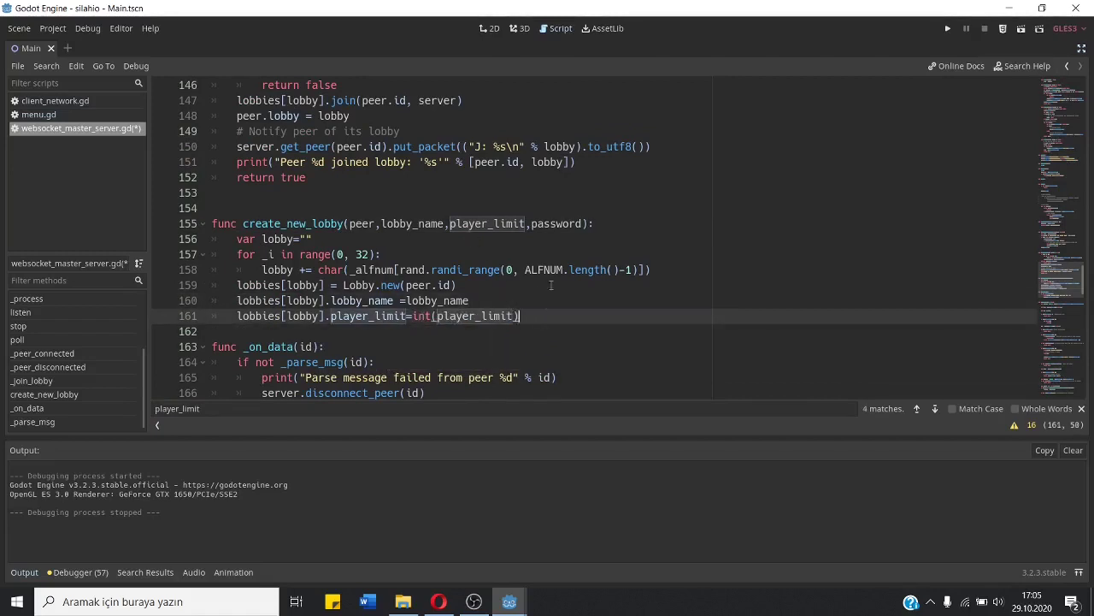
# Add lobbies[lobby].password= password as a third assignment on line 162
pyautogui.doubleClick(556, 223)
pyautogui.click(534, 320)
pyautogui.moveTo(237, 316); pyautogui.dragTo(413, 316)
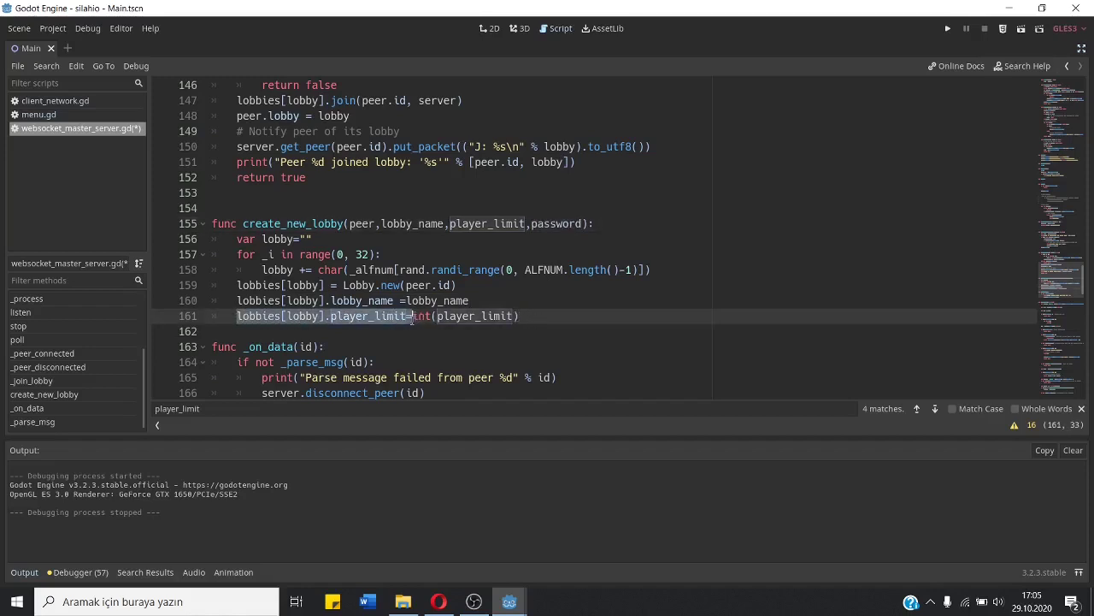
pyautogui.hotkey('ctrl', 'c')
pyautogui.click(521, 316)
pyautogui.press('Return')
pyautogui.hotkey('ctrl', 'v')
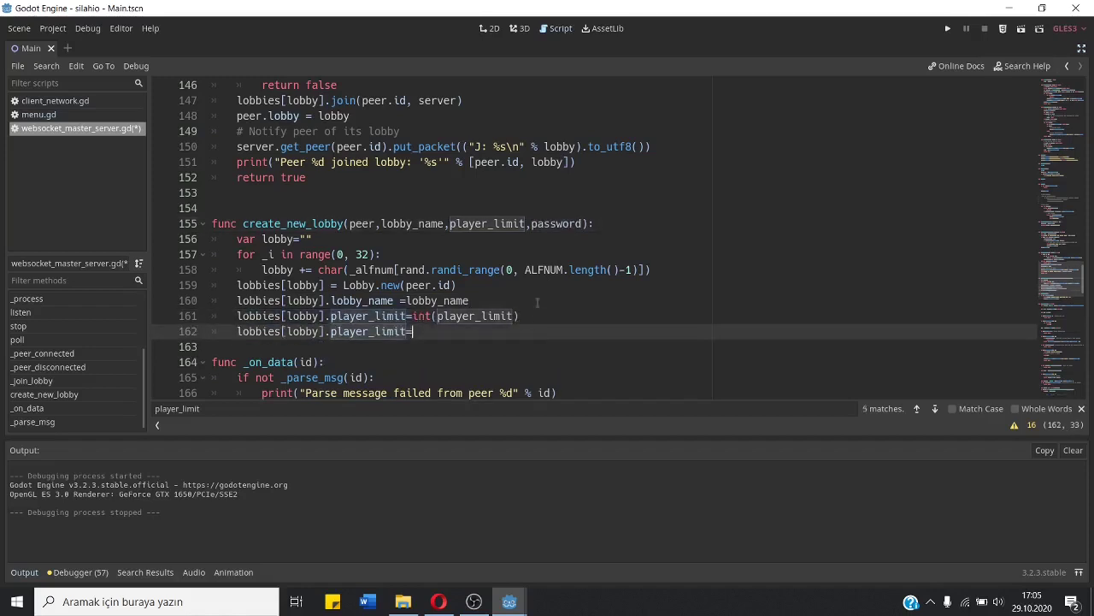
pyautogui.doubleClick(551, 223)
pyautogui.hotkey('ctrl', 'c')
pyautogui.click(415, 332)
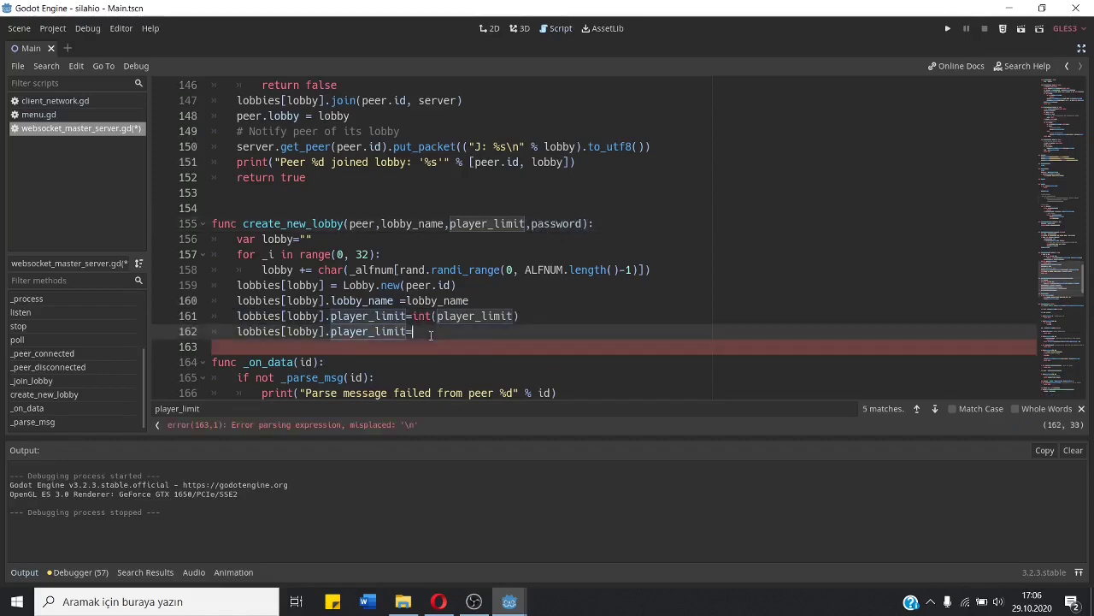
pyautogui.hotkey('ctrl', 'v')
pyautogui.doubleClick(377, 332)
pyautogui.hotkey('ctrl', 'v')
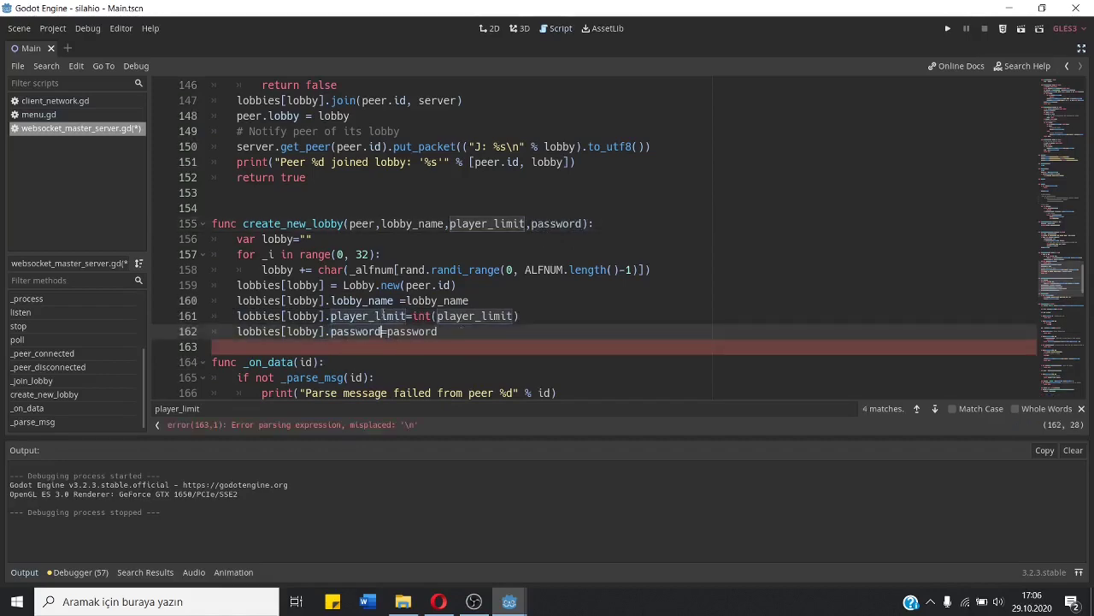
# Scroll up to check the password field on line 32, then back down to create_new_lobby
pyautogui.scroll(12, 394, 263)
pyautogui.scroll(8, 377, 247)
pyautogui.scroll(3, 359, 231)
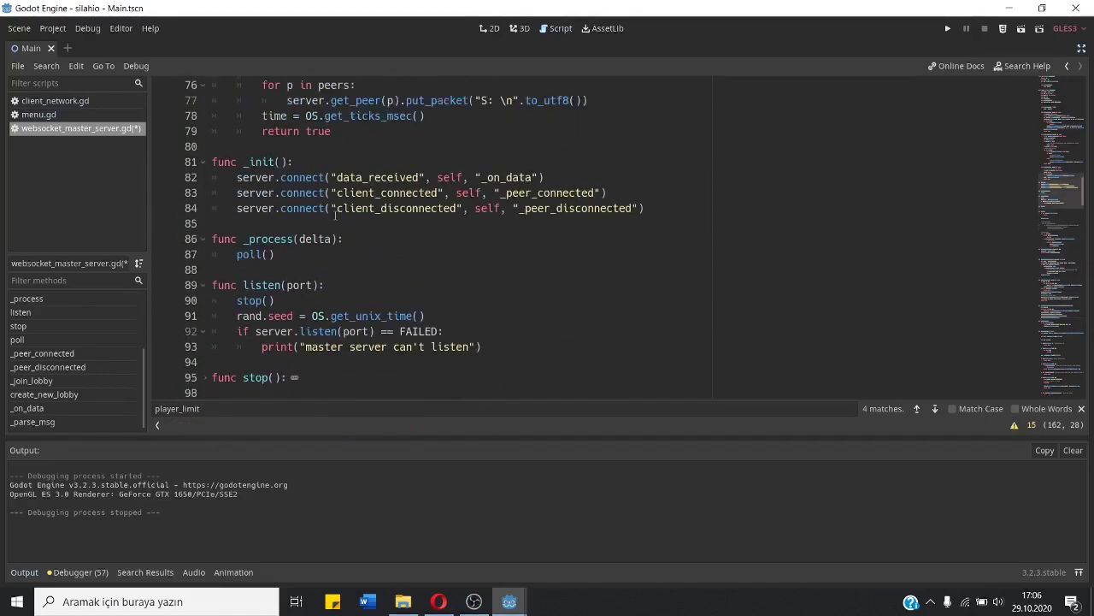
pyautogui.scroll(3, 333, 215)
pyautogui.scroll(7, 334, 215)
pyautogui.scroll(3, 334, 215)
pyautogui.scroll(2, 334, 214)
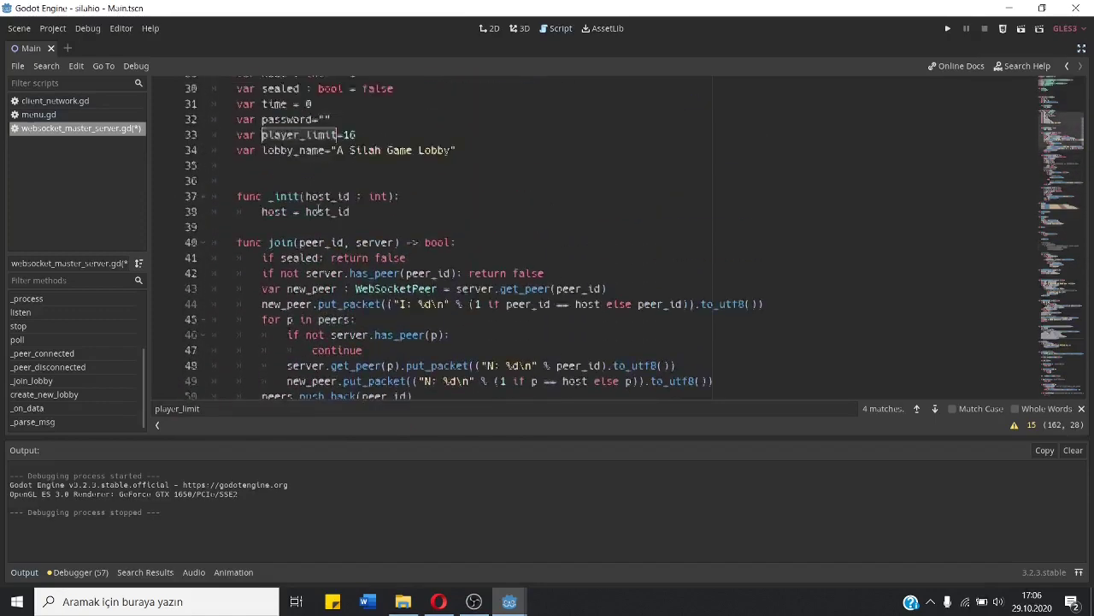
pyautogui.scroll(2, 304, 209)
pyautogui.doubleClick(290, 208)
pyautogui.scroll(-2, 325, 231)
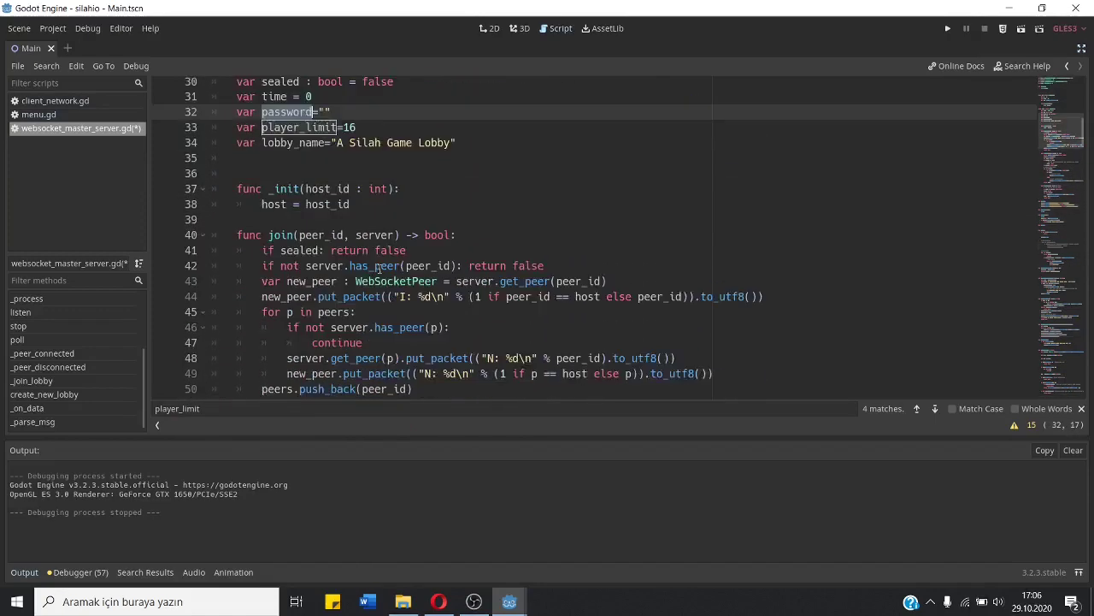
pyautogui.scroll(-8, 359, 256)
pyautogui.scroll(-7, 380, 268)
pyautogui.scroll(-10, 380, 268)
pyautogui.scroll(-8, 380, 273)
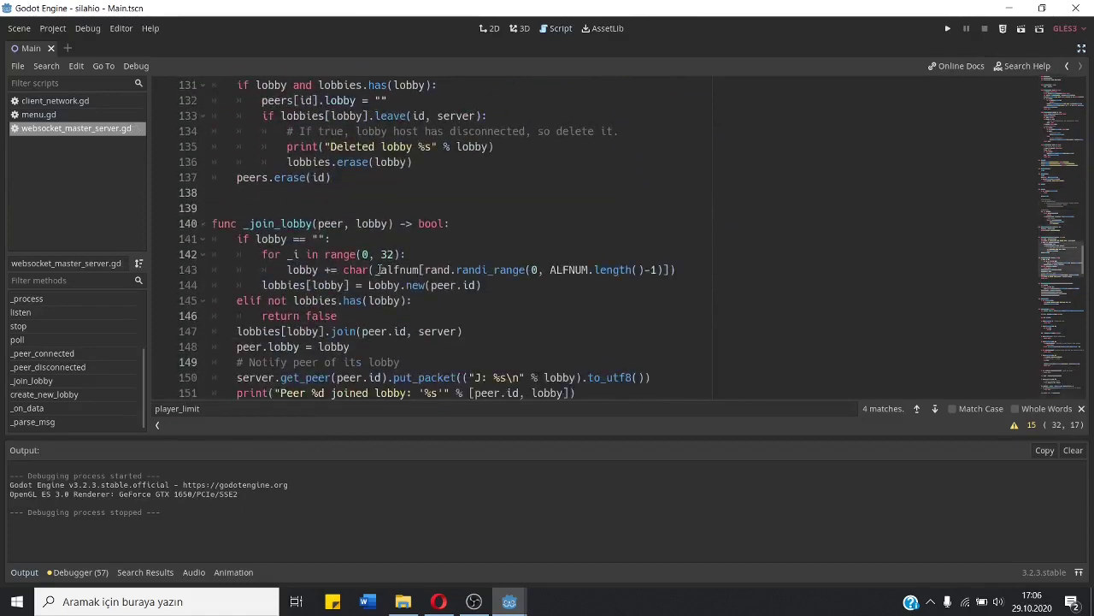
pyautogui.scroll(-5, 379, 282)
pyautogui.scroll(-1, 380, 296)
pyautogui.doubleClick(318, 178)
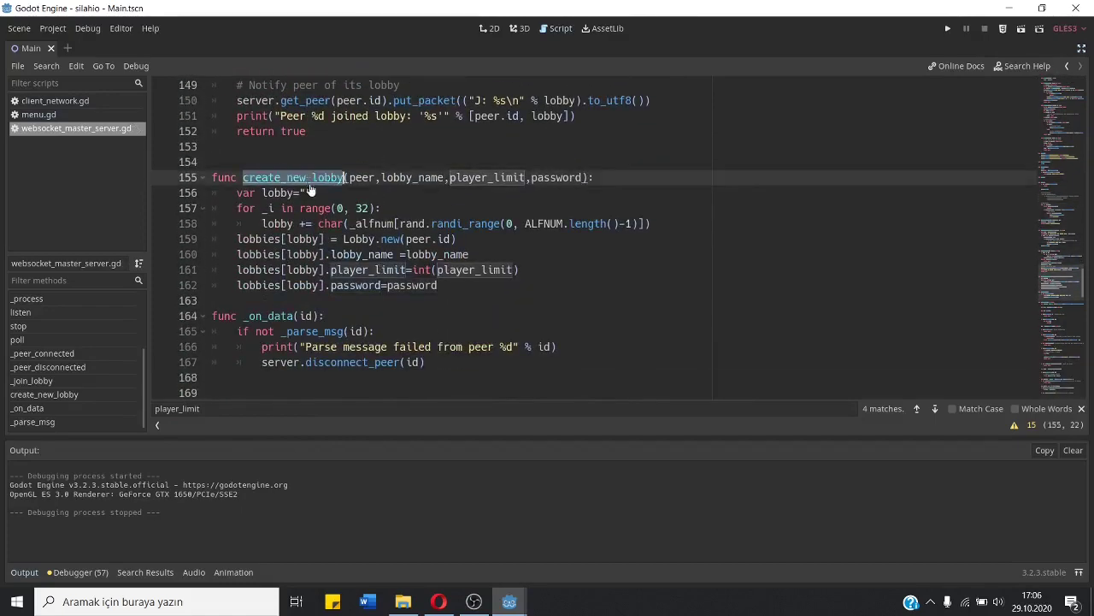
pyautogui.scroll(-2, 322, 239)
pyautogui.scroll(-6, 323, 273)
pyautogui.scroll(-1, 325, 295)
# Replace the print loop in the 'H:' branch with a create_new_lobby(id, call
pyautogui.moveTo(338, 223); pyautogui.dragTo(196, 209)
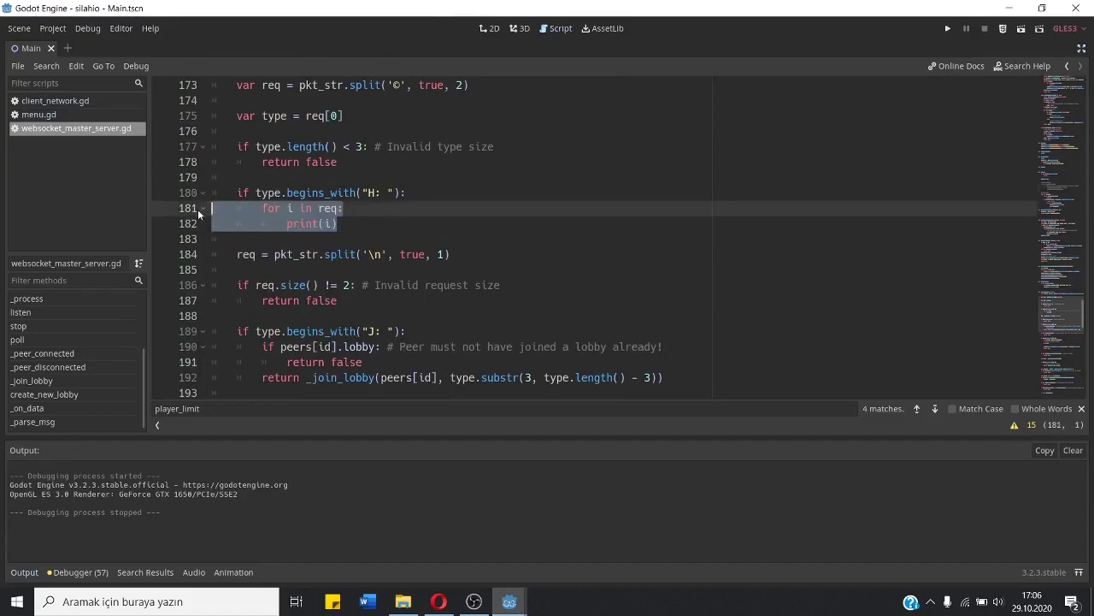
pyautogui.press('BackSpace')
pyautogui.press('Tab')
pyautogui.press('Tab')
pyautogui.scroll(2, 240, 208)
pyautogui.hotkey('ctrl', 'v')
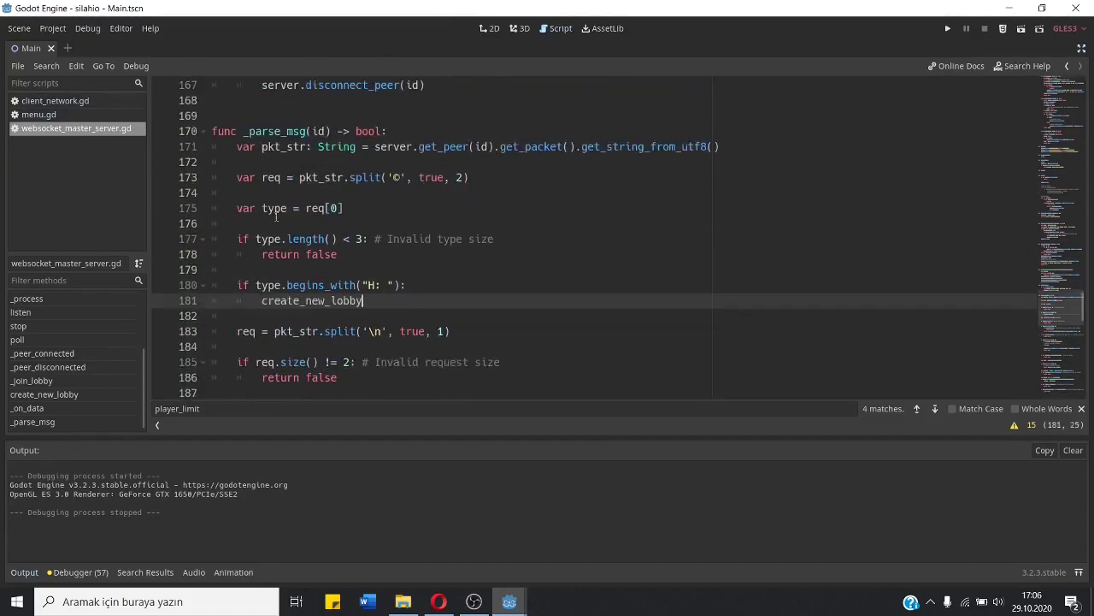
pyautogui.write('(')
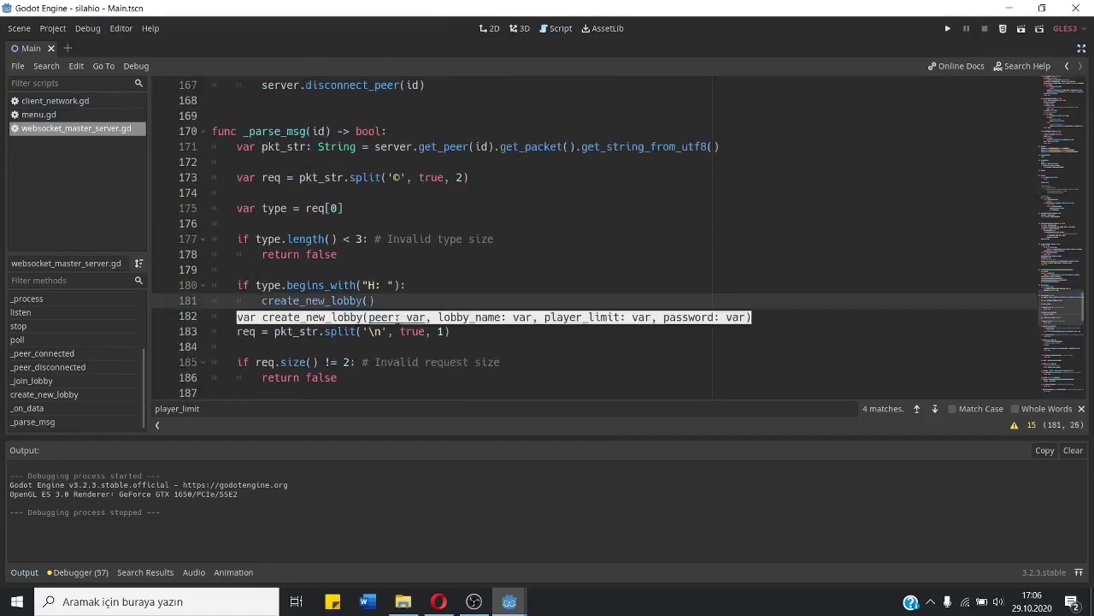
pyautogui.write('id')
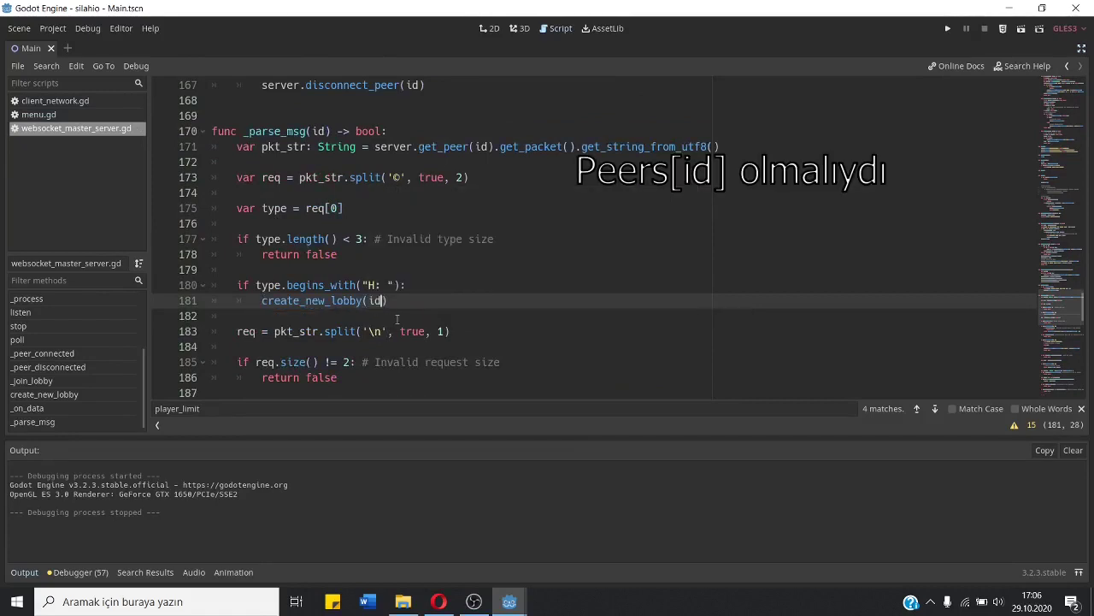
pyautogui.write(',')
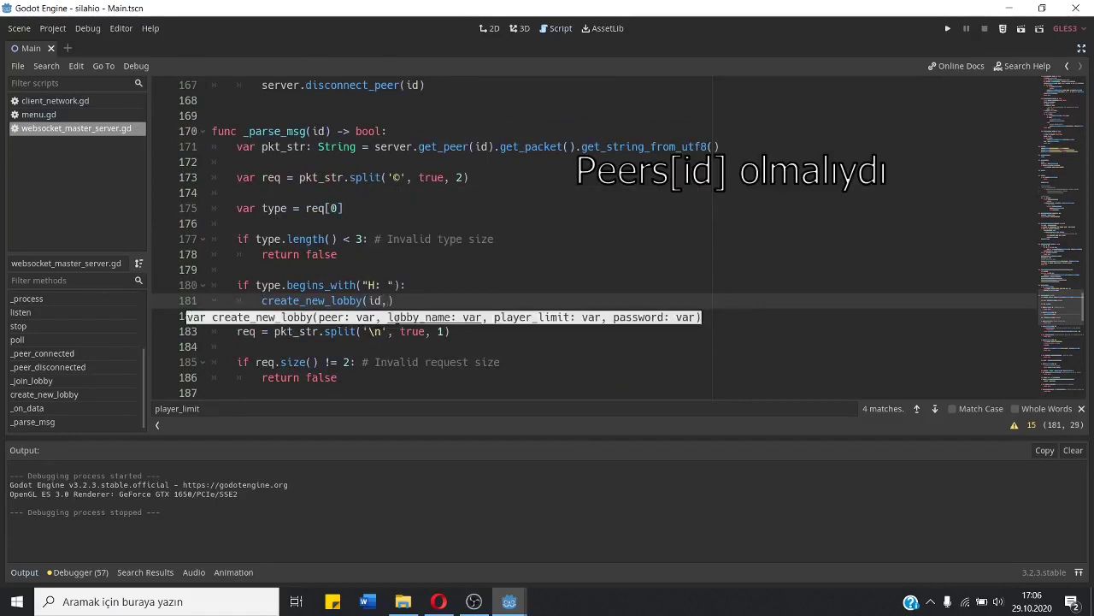
pyautogui.click(43, 102)
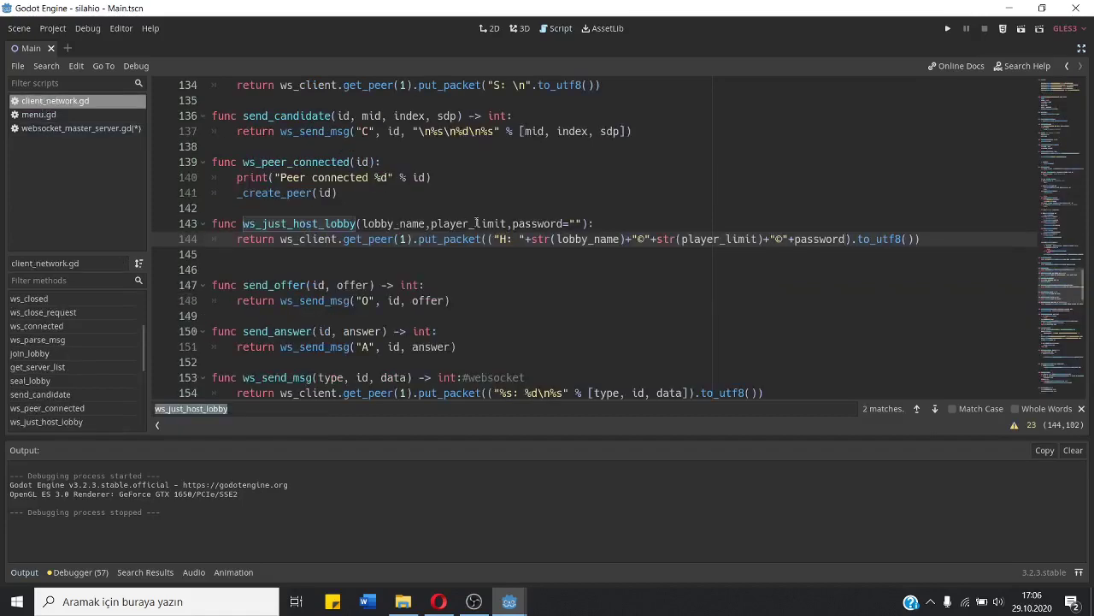
# Insert "©"+ right after the "H: "+ prefix on line 144 of client_network.gd and save
pyautogui.click(57, 128)
pyautogui.click(43, 101)
pyautogui.doubleClick(640, 238)
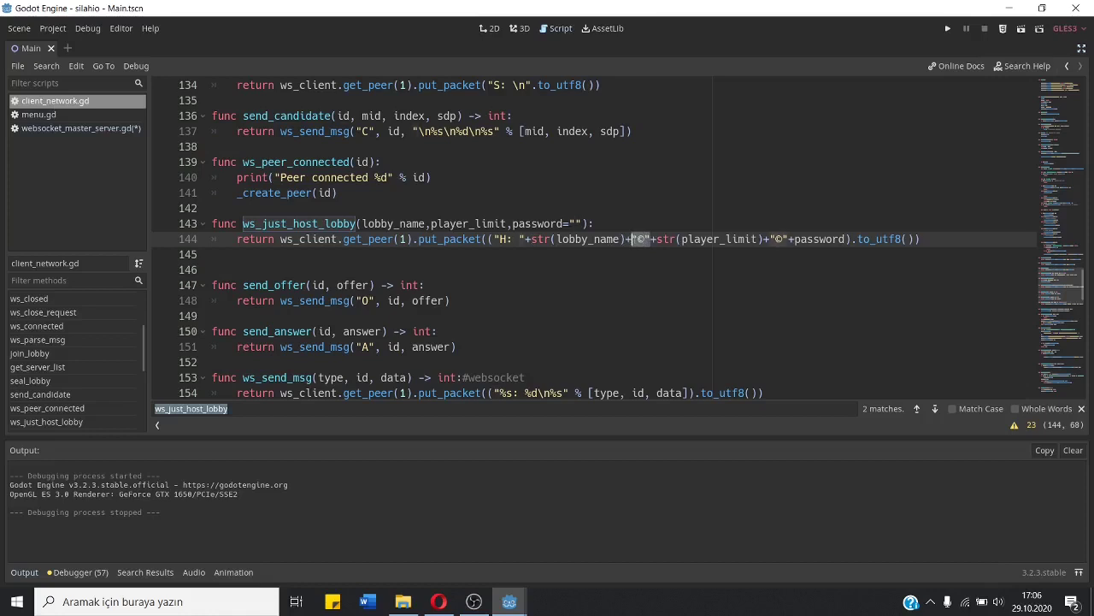
pyautogui.click(534, 242)
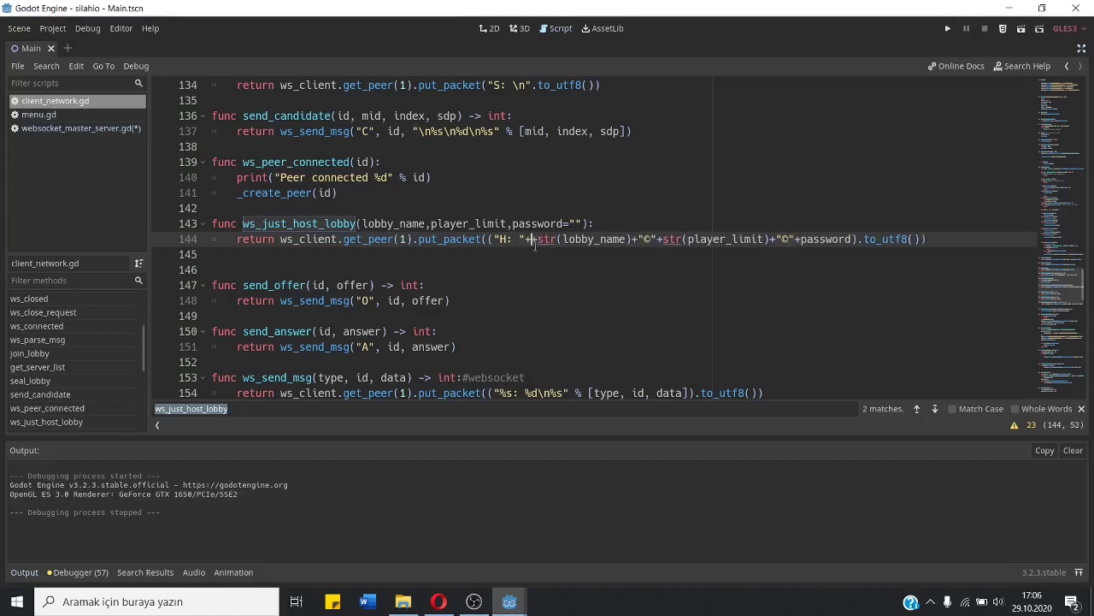
pyautogui.write('"©"+')
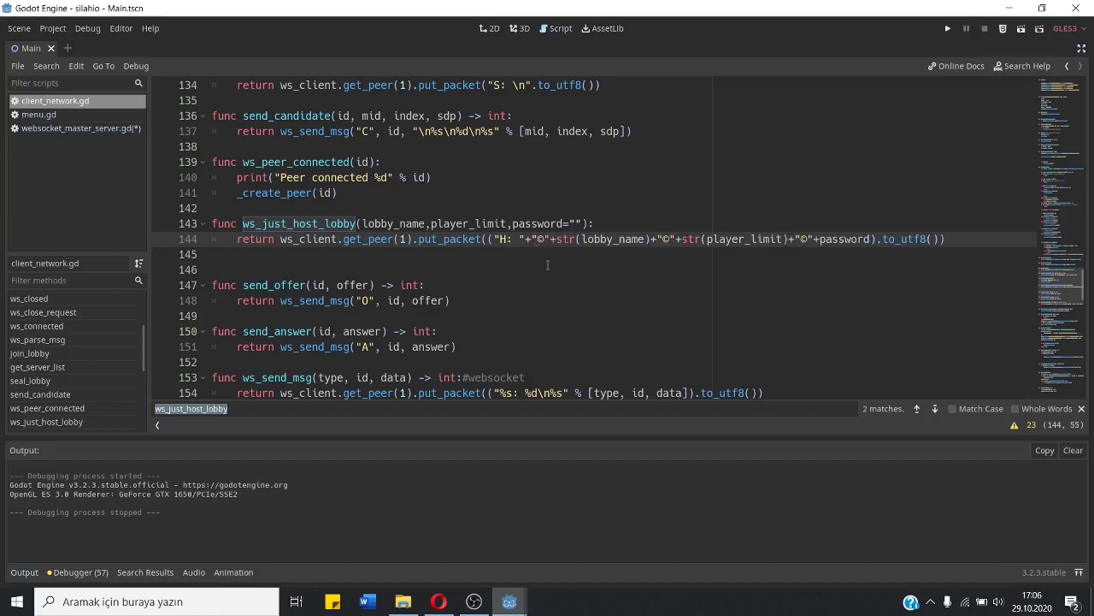
pyautogui.hotkey('ctrl', 's')
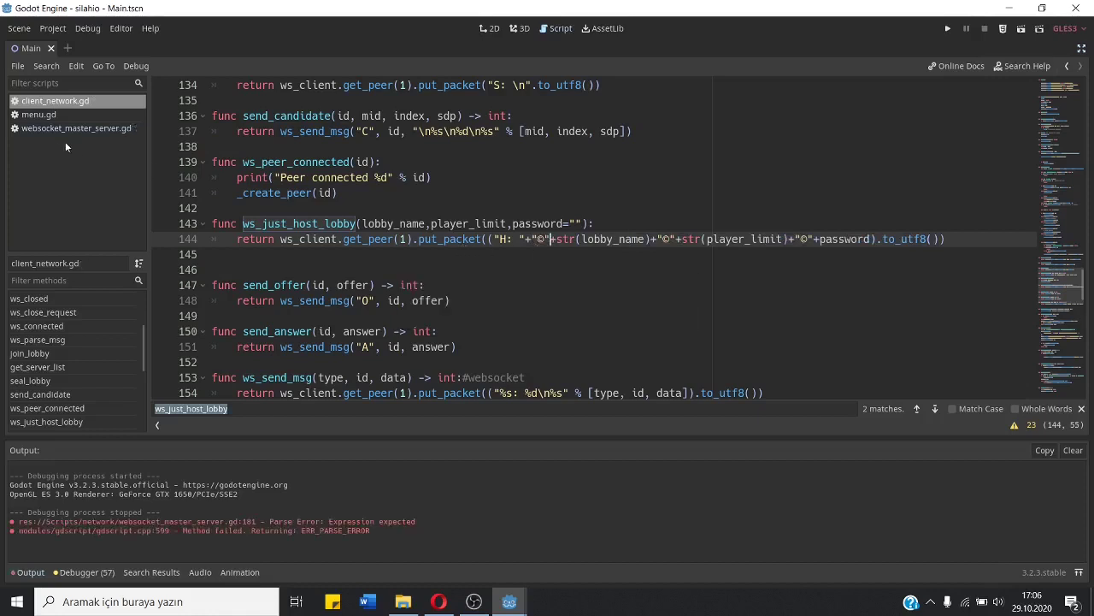
# In websocket_master_server.gd, change the pkt_str.split limit on line 173 from 2 to 3 and save
pyautogui.click(54, 128)
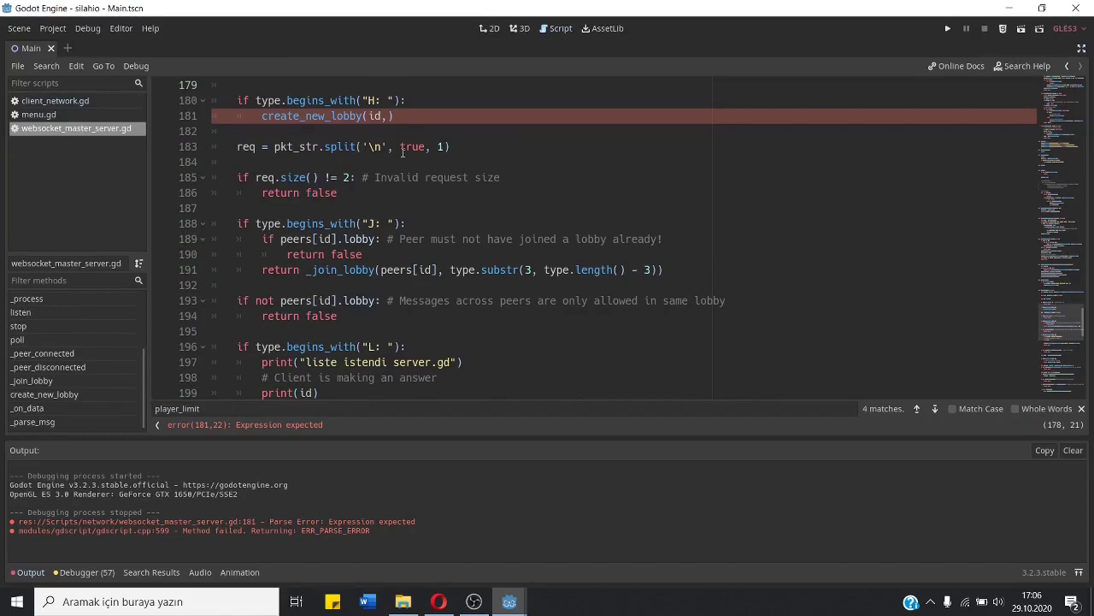
pyautogui.scroll(2, 402, 152)
pyautogui.scroll(1, 405, 188)
pyautogui.scroll(3, 406, 185)
pyautogui.click(462, 223)
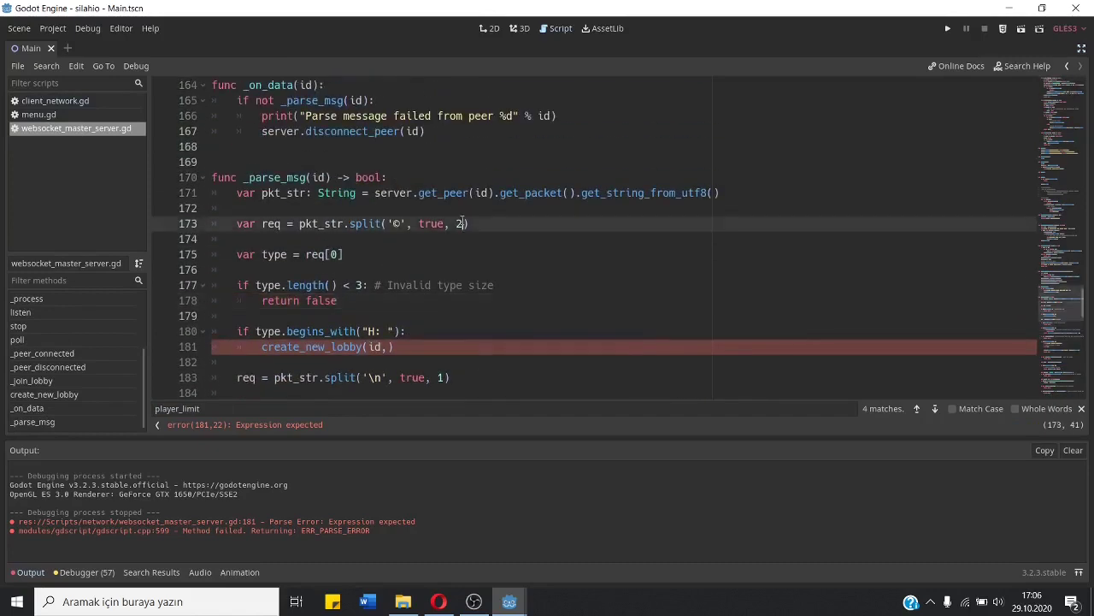
pyautogui.press('BackSpace')
pyautogui.write('3')
pyautogui.hotkey('ctrl', 's')
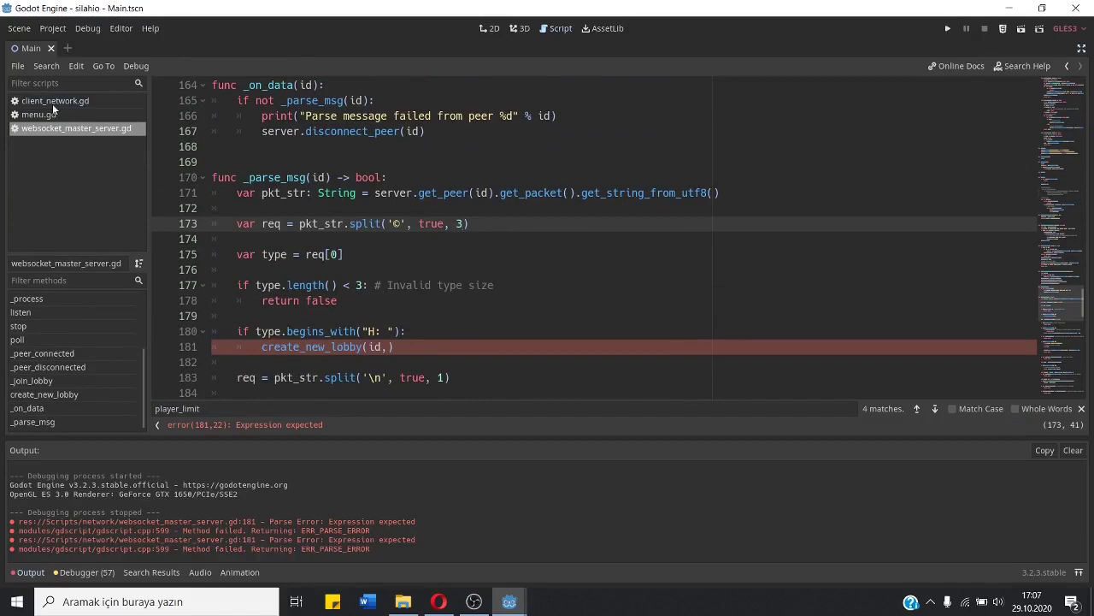
# Place the caret just before the create_new_lobby call on line 181
pyautogui.scroll(-1, 354, 320)
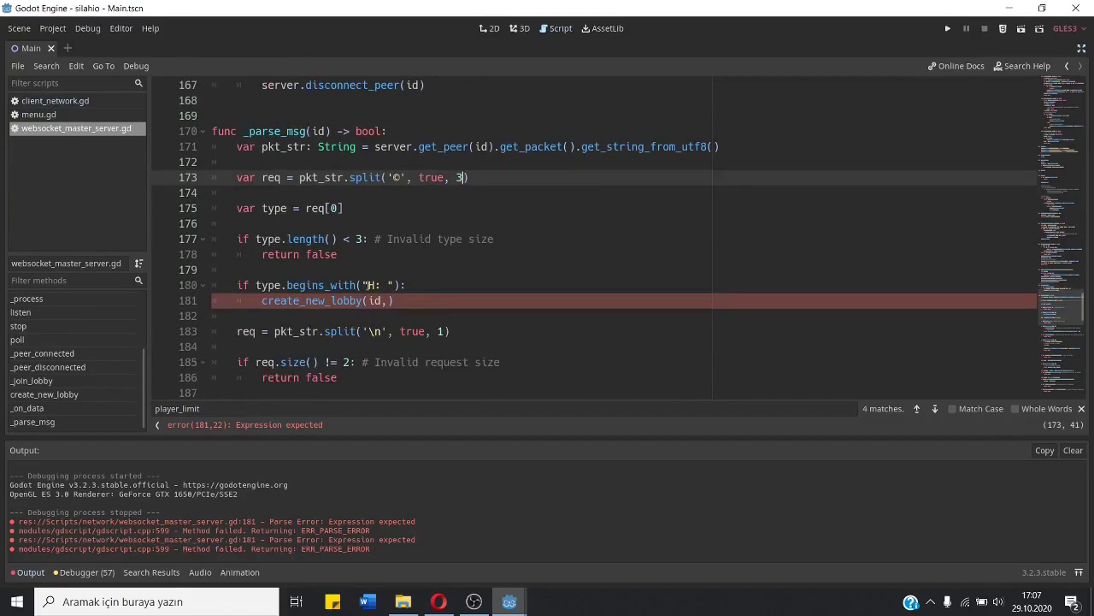
pyautogui.scroll(-2, 367, 285)
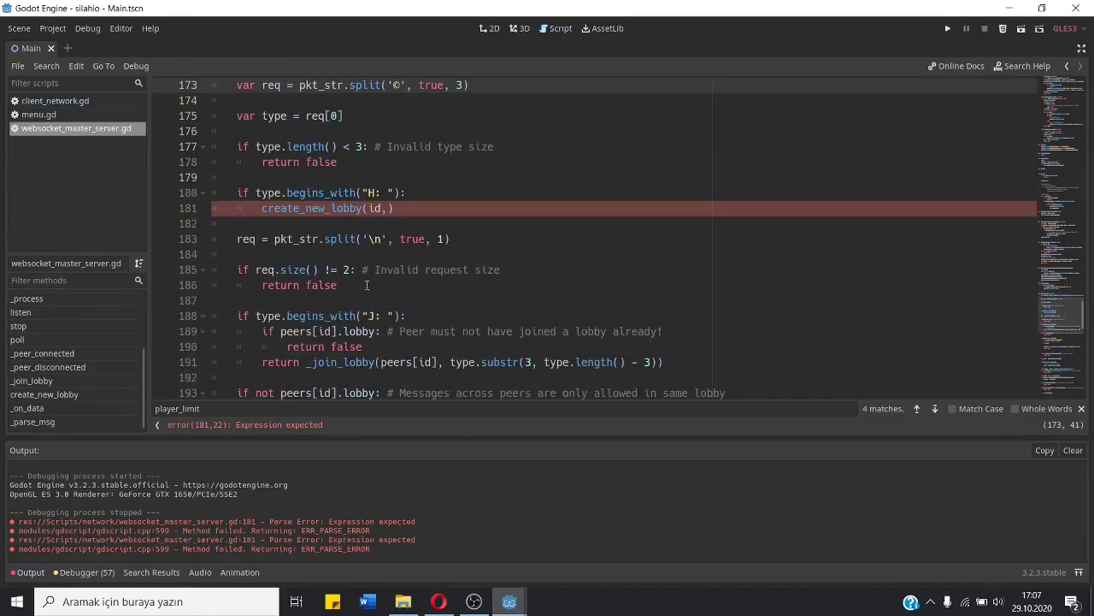
pyautogui.click(389, 209)
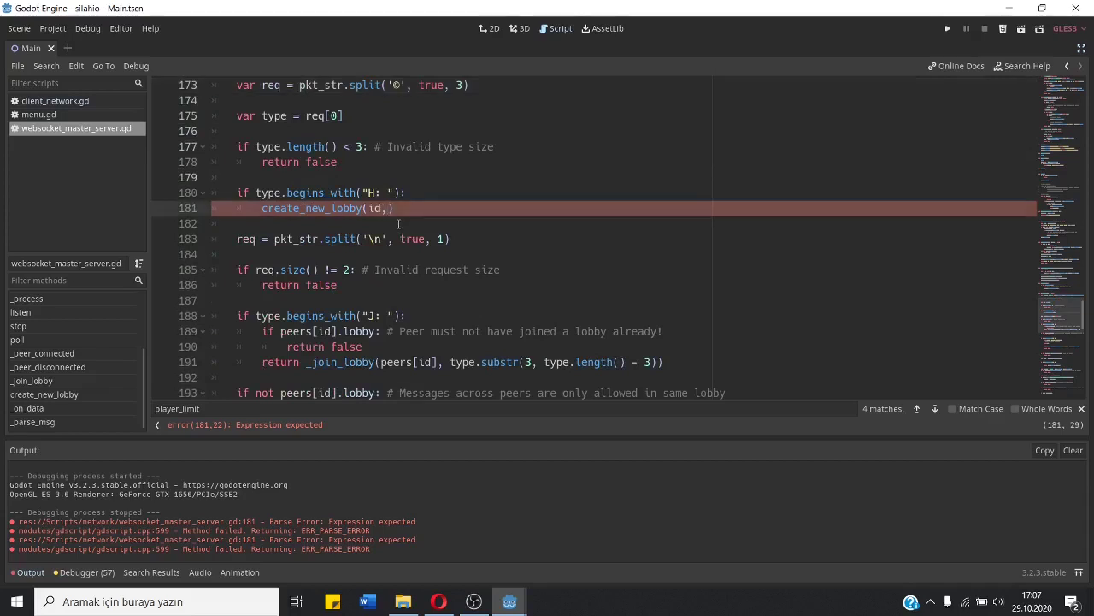
pyautogui.click(262, 209)
# Replace the trailing colon of create_new_lobby's signature on line 155 with -> bool
pyautogui.keyDown('ctrl'); pyautogui.click(301, 209); pyautogui.keyUp('ctrl')
pyautogui.scroll(-1, 292, 222)
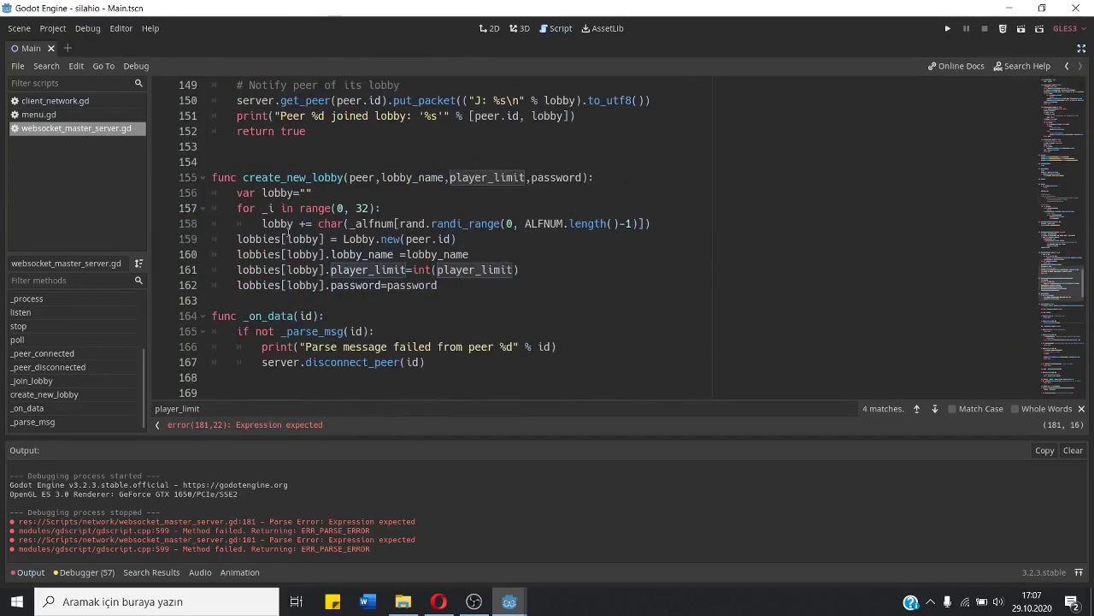
pyautogui.click(592, 177)
pyautogui.press('BackSpace')
pyautogui.write('-')
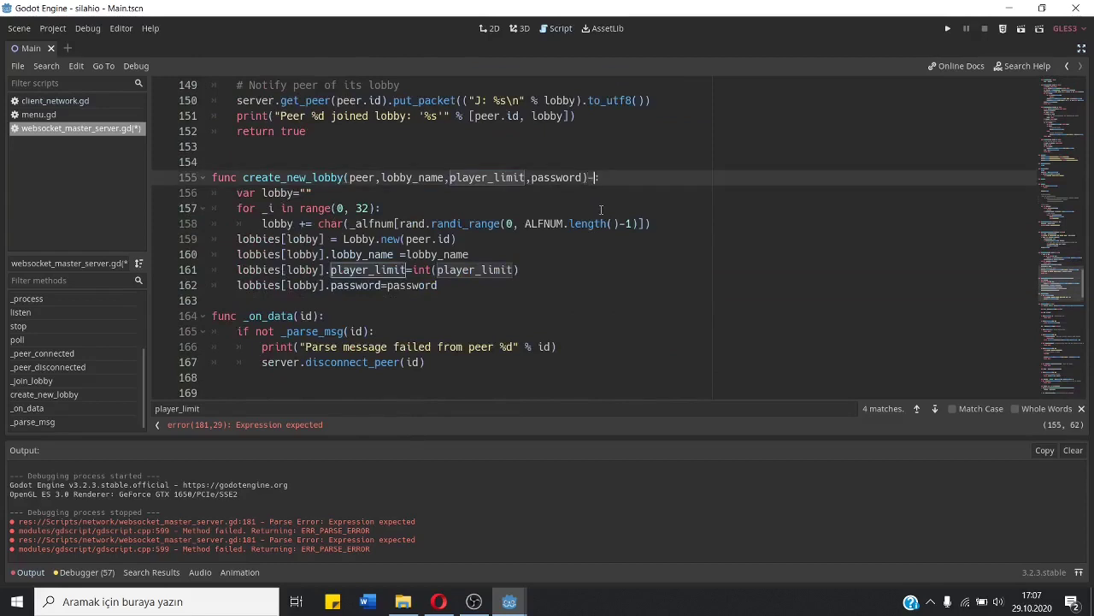
pyautogui.write('>')
pyautogui.write(' bool:')
# Jump to _on_data and select the _parse_msg call to find its uses
pyautogui.scroll(-6, 585, 186)
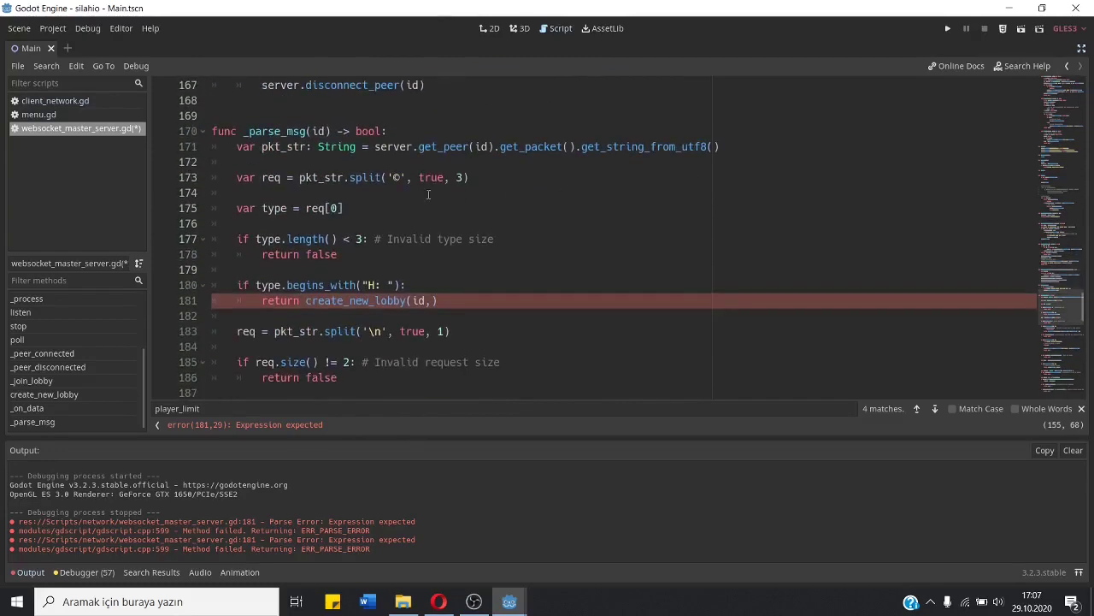
pyautogui.scroll(2, 399, 190)
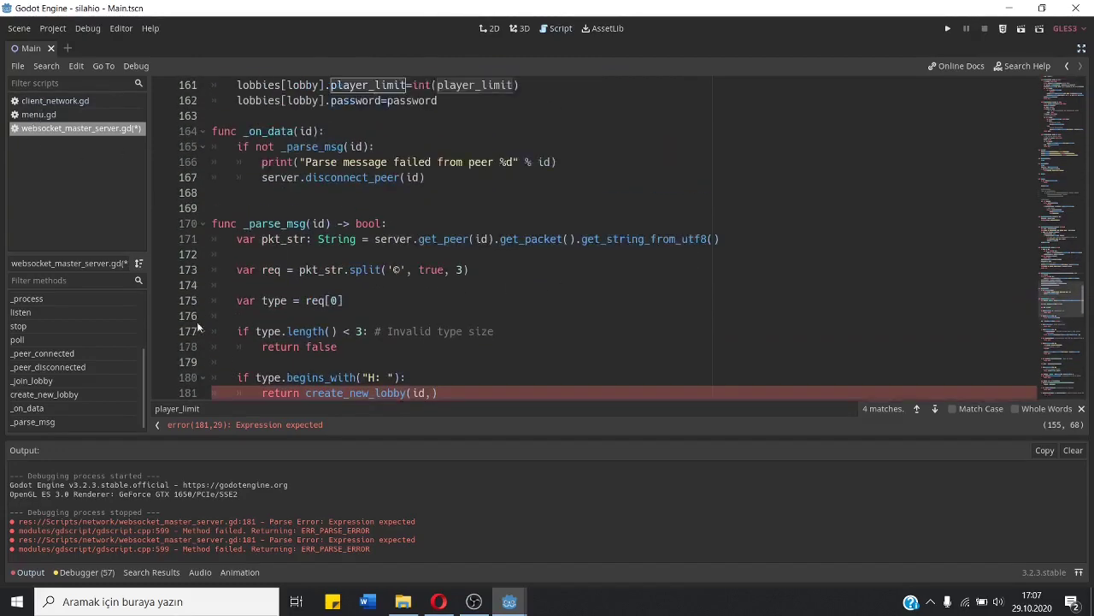
pyautogui.click(34, 409)
pyautogui.scroll(2, 288, 300)
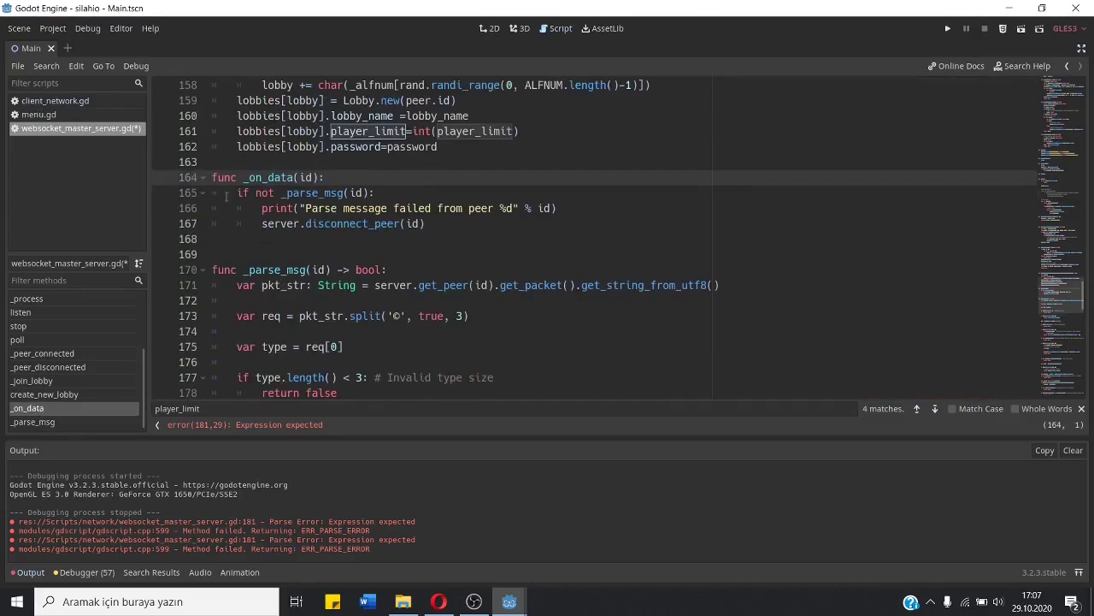
pyautogui.moveTo(236, 192); pyautogui.dragTo(385, 193)
pyautogui.doubleClick(311, 194)
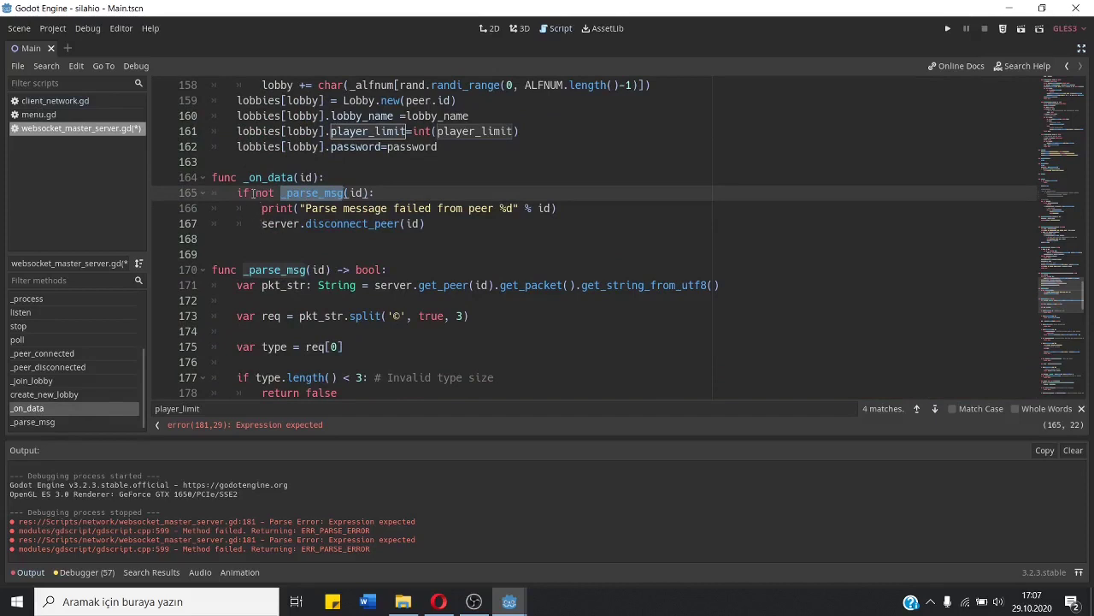
# Review the parse-failure handling and the S: and L: message branches in _on_data
pyautogui.moveTo(256, 193); pyautogui.dragTo(384, 194)
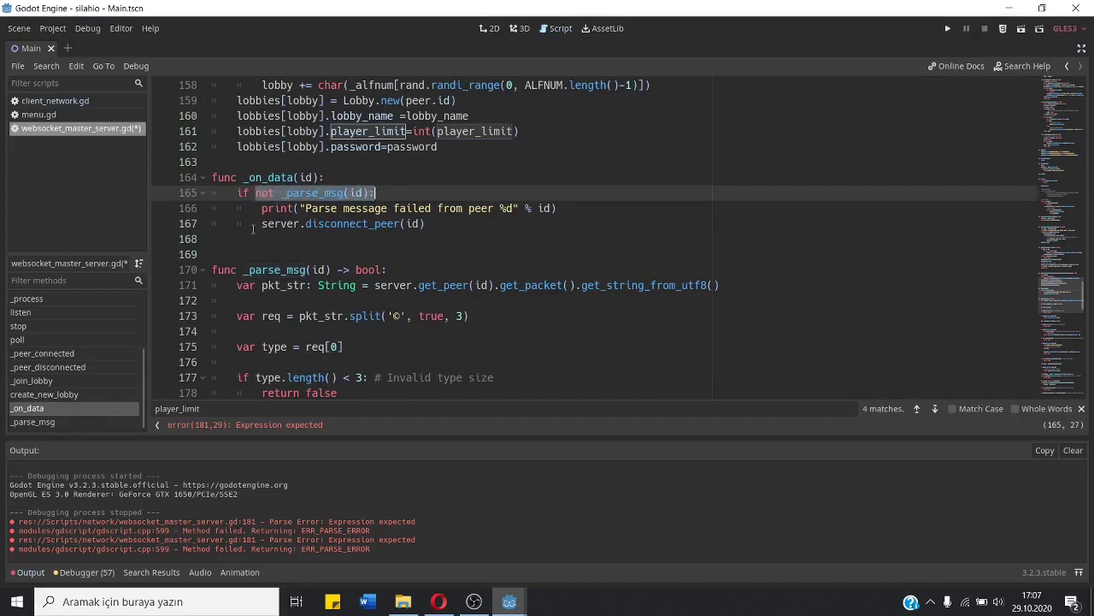
pyautogui.moveTo(262, 224); pyautogui.dragTo(425, 224)
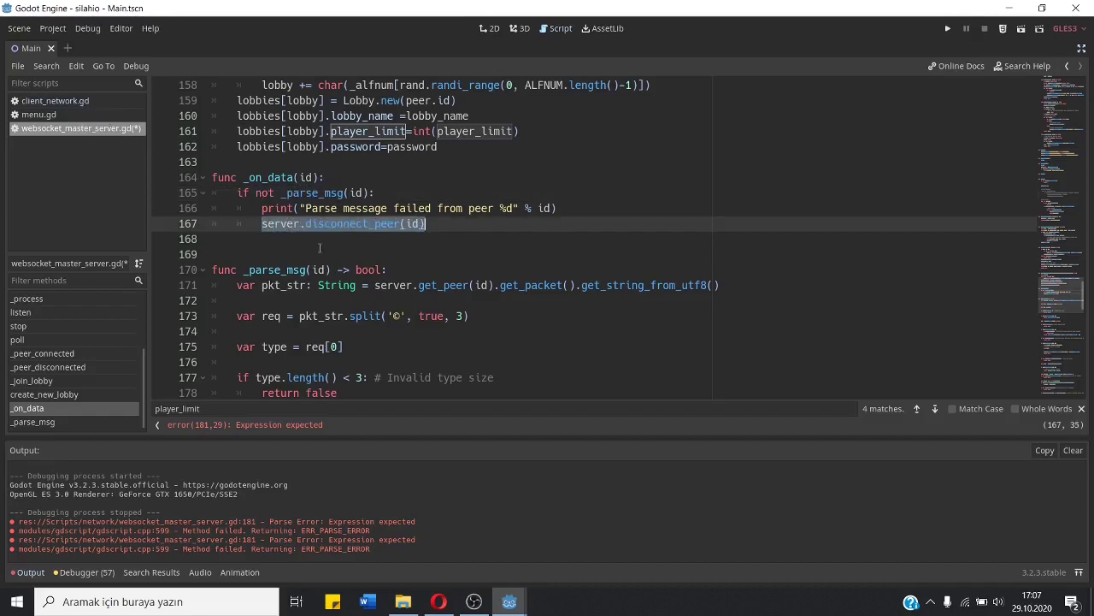
pyautogui.moveTo(343, 208); pyautogui.dragTo(508, 208)
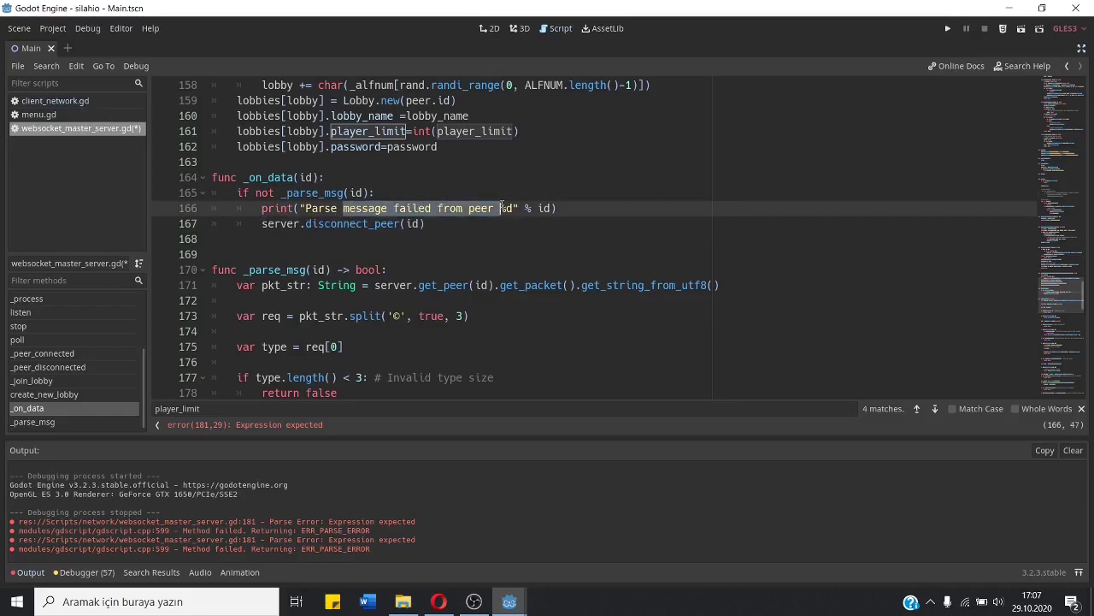
pyautogui.click(412, 223)
pyautogui.scroll(-5, 395, 240)
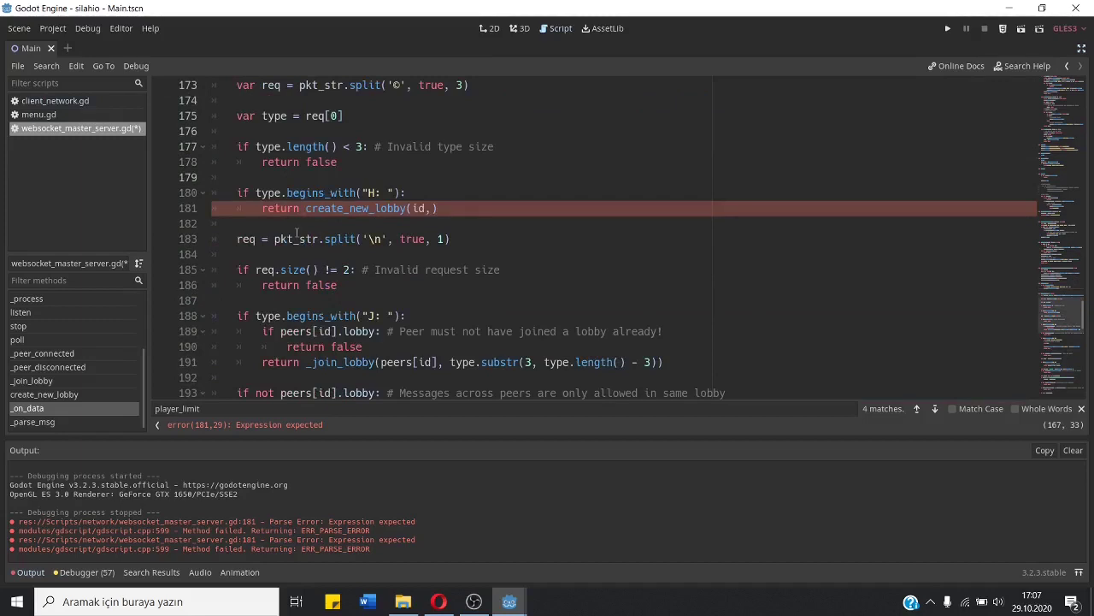
pyautogui.scroll(-6, 297, 232)
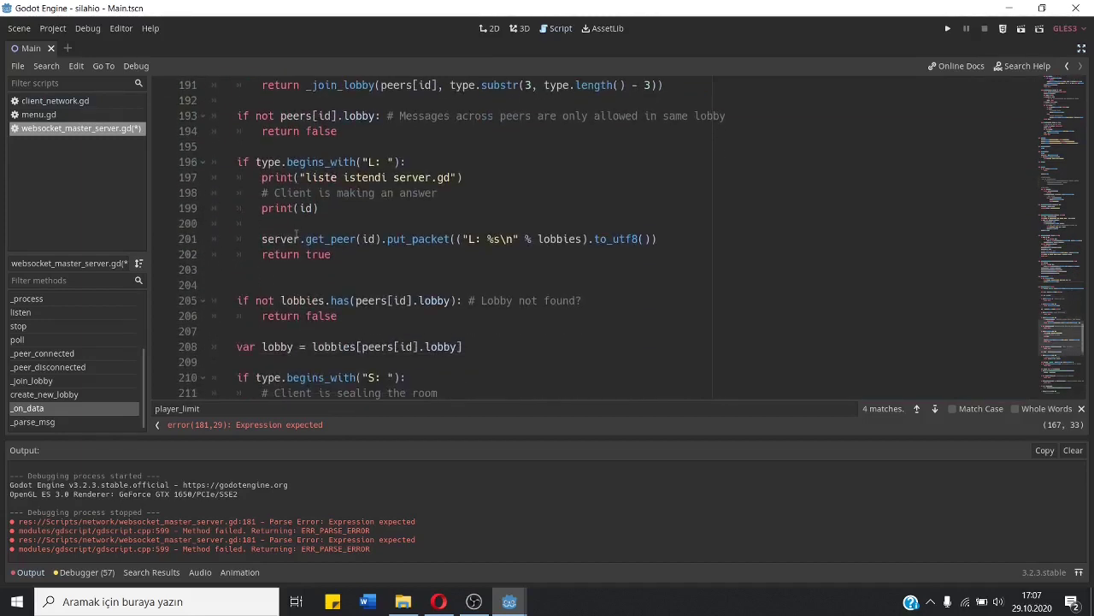
pyautogui.scroll(-1, 296, 235)
pyautogui.click(382, 334)
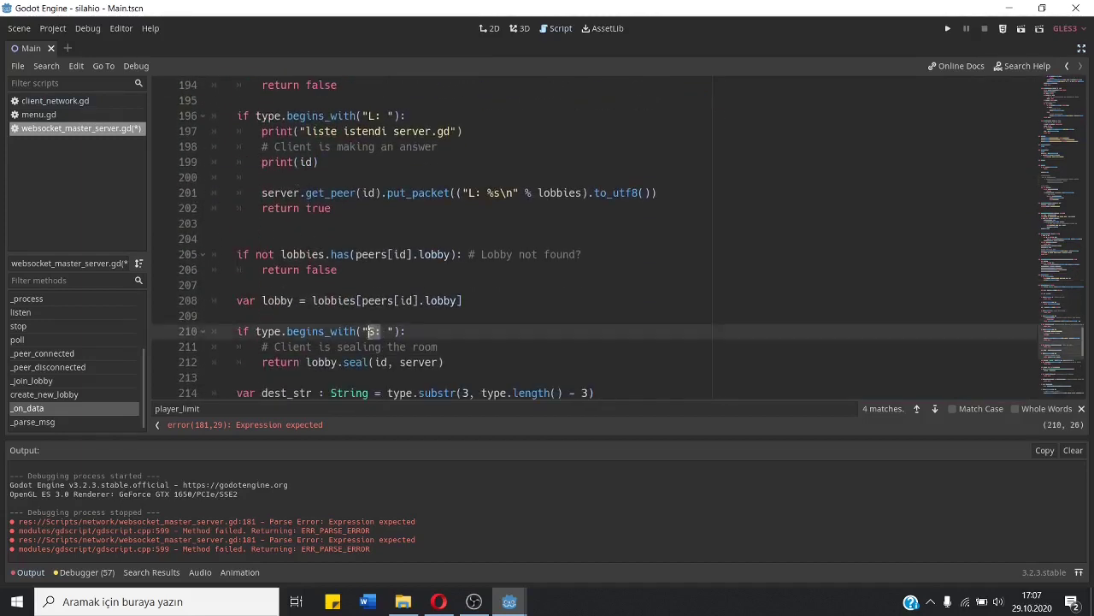
pyautogui.click(377, 118)
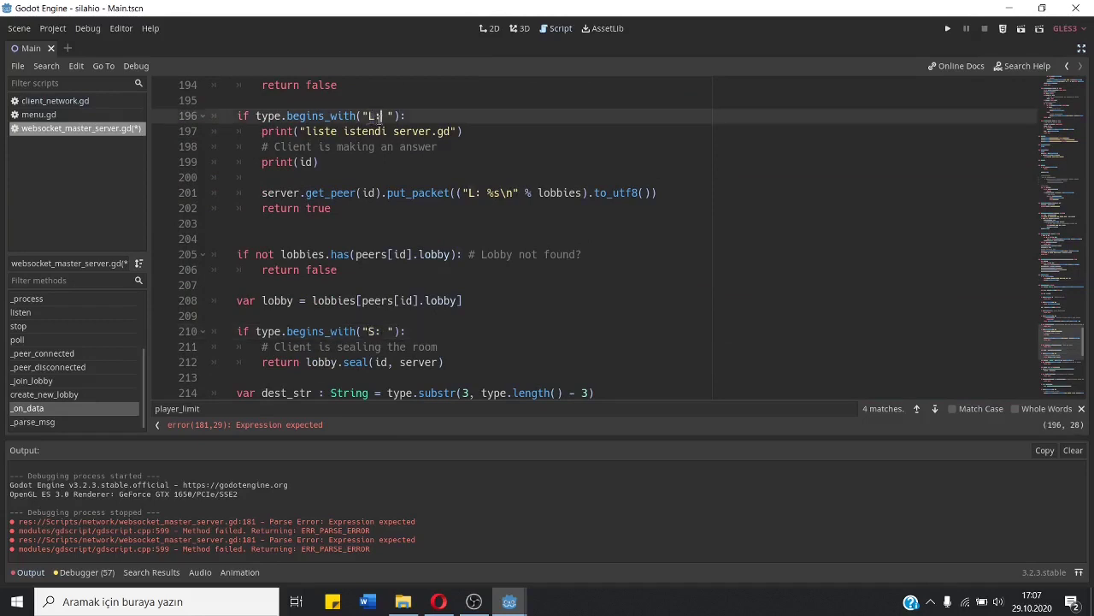
pyautogui.scroll(3, 357, 148)
pyautogui.scroll(2, 358, 148)
pyautogui.scroll(2, 368, 171)
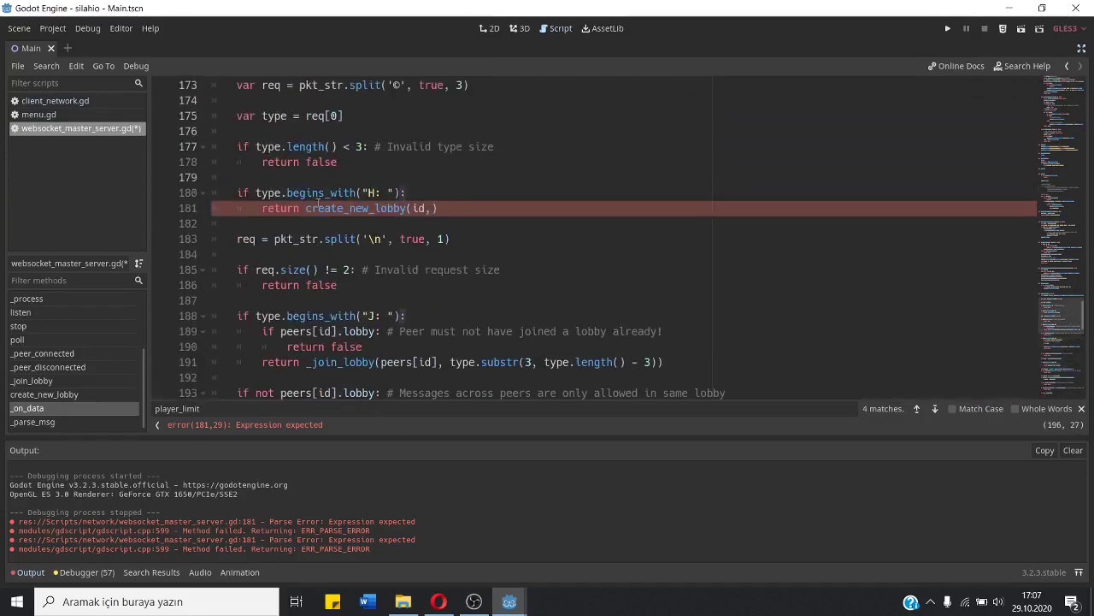
# Place the caret after 'id,' in the create_new_lobby call on line 181
pyautogui.click(438, 208)
pyautogui.click(433, 219)
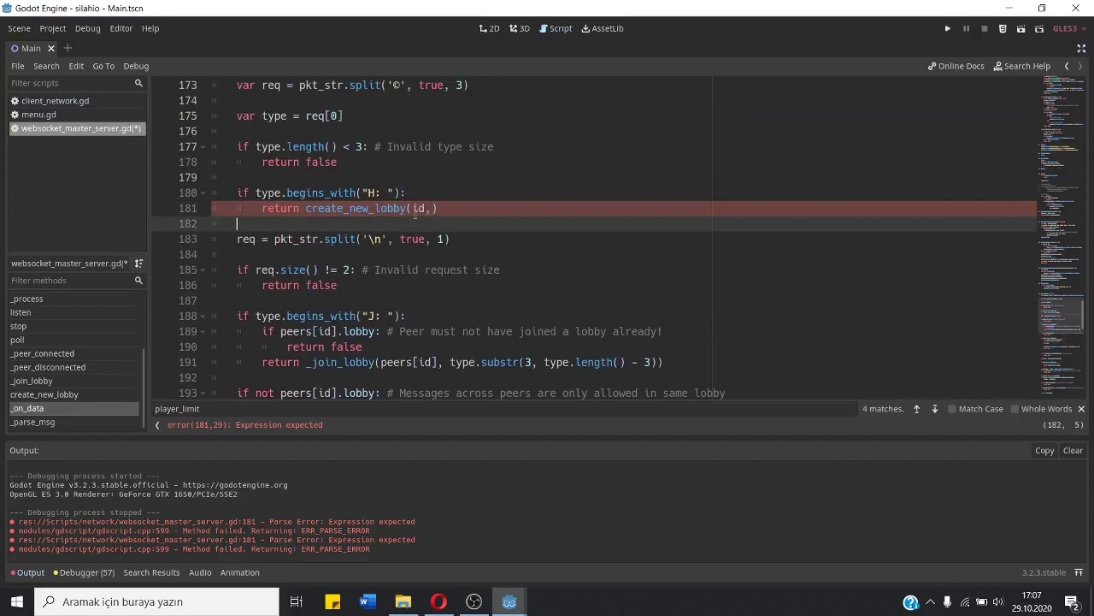
pyautogui.press('Up')
pyautogui.press('End')
pyautogui.press('Left')
pyautogui.doubleClick(313, 212)
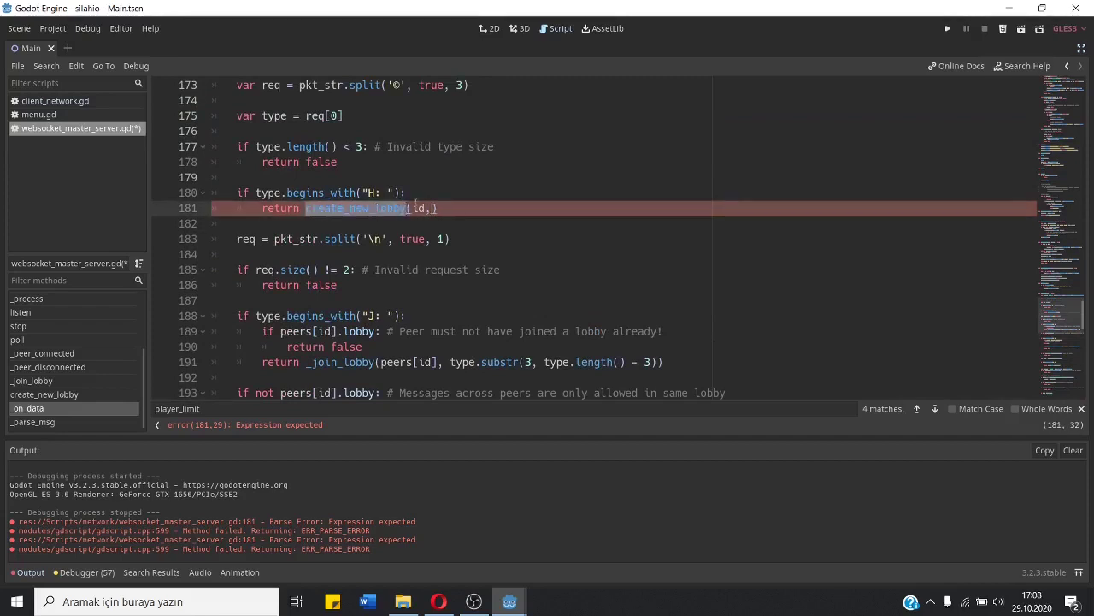
pyautogui.click(434, 210)
pyautogui.press('BackSpace')
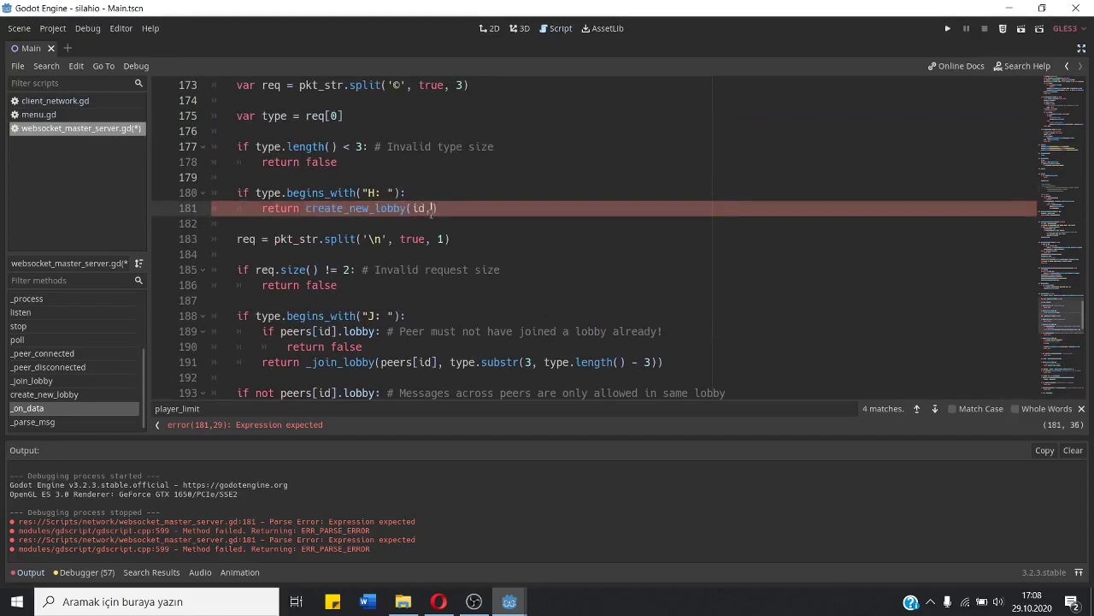
pyautogui.write(',')
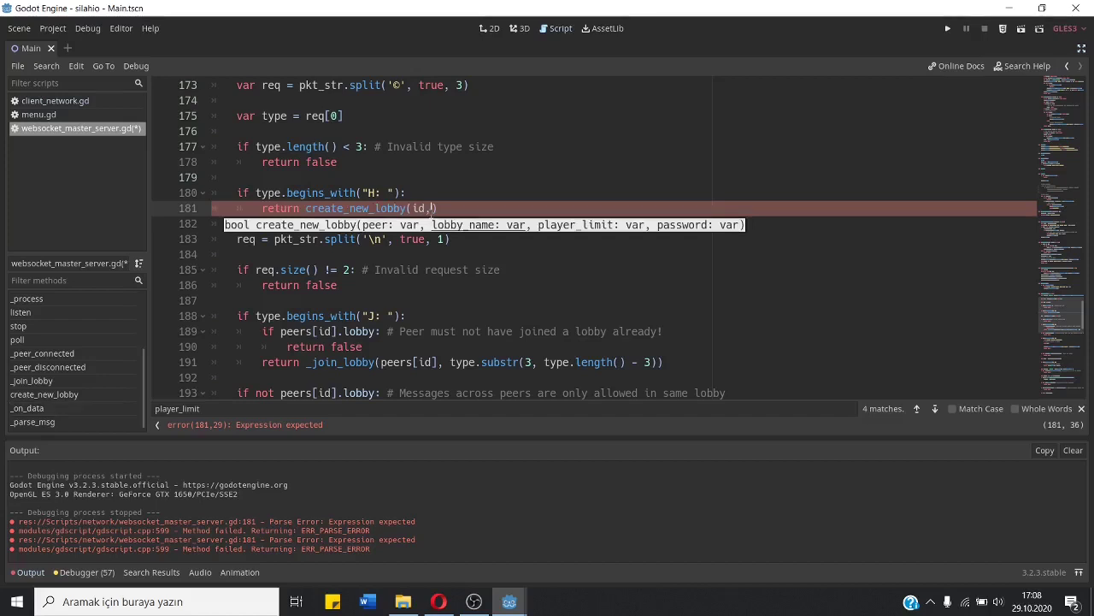
# Add req[1], req[2], req[3 as further create_new_lobby arguments, using req copied from line 173
pyautogui.doubleClick(271, 131)
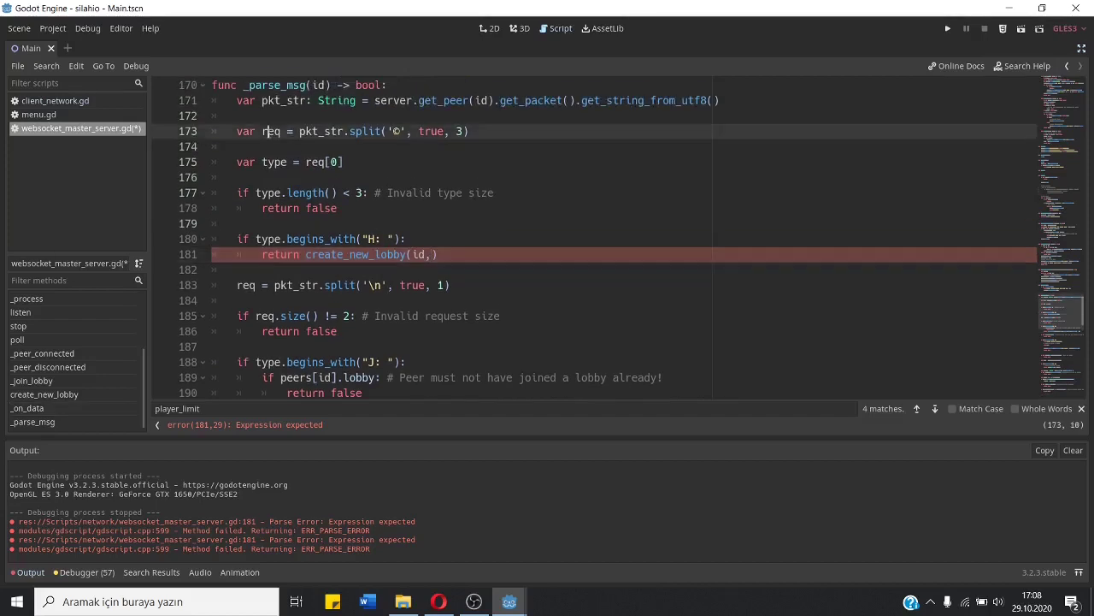
pyautogui.hotkey('ctrl', 'c')
pyautogui.click(432, 254)
pyautogui.hotkey('ctrl', 'v')
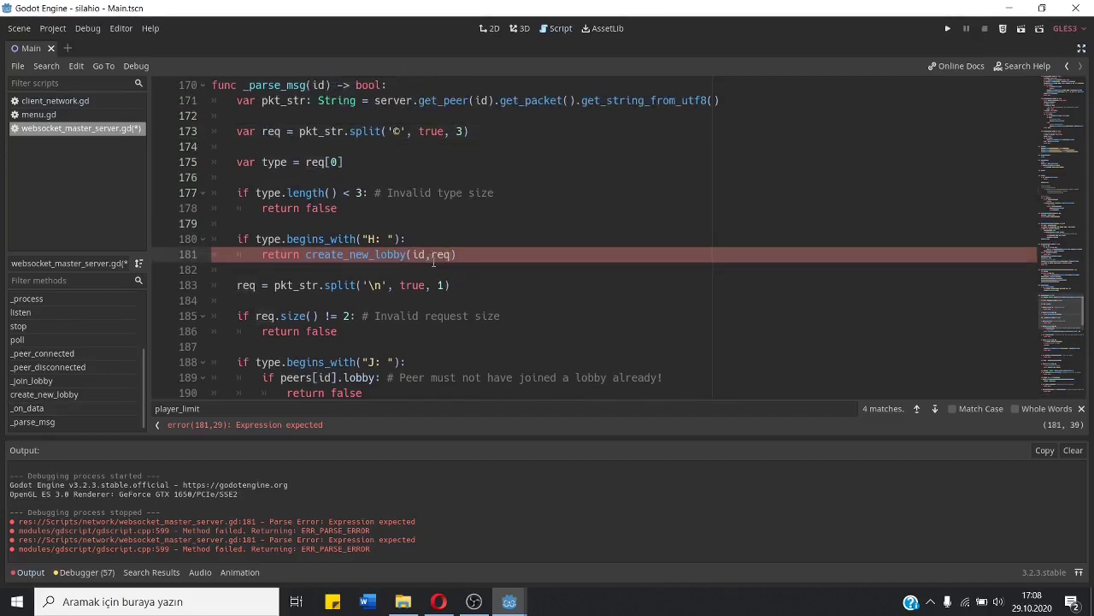
pyautogui.write('[1')
pyautogui.write('],')
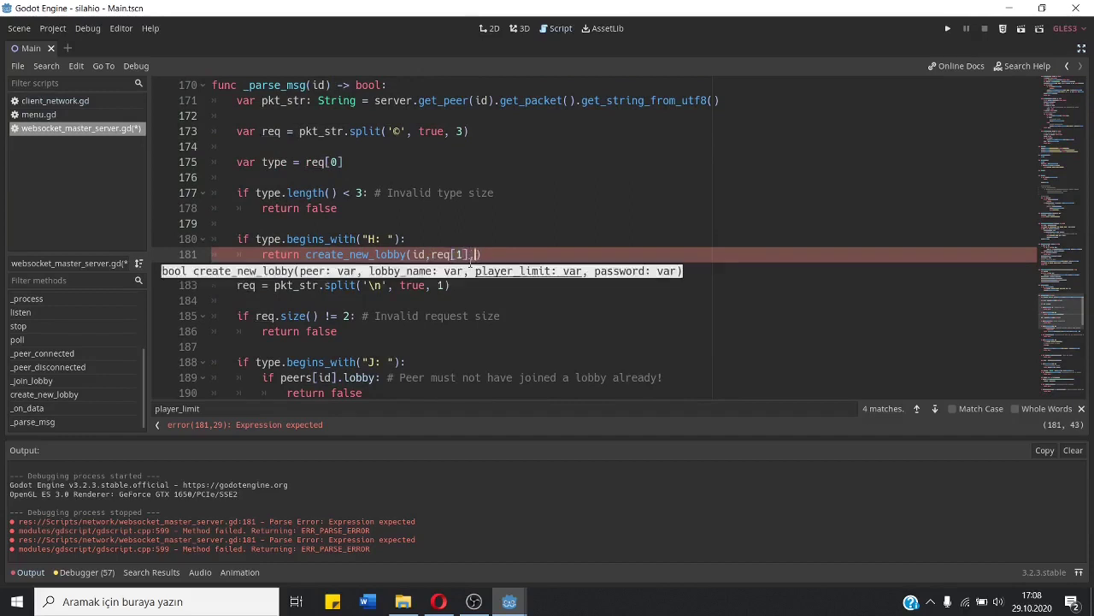
pyautogui.write('req')
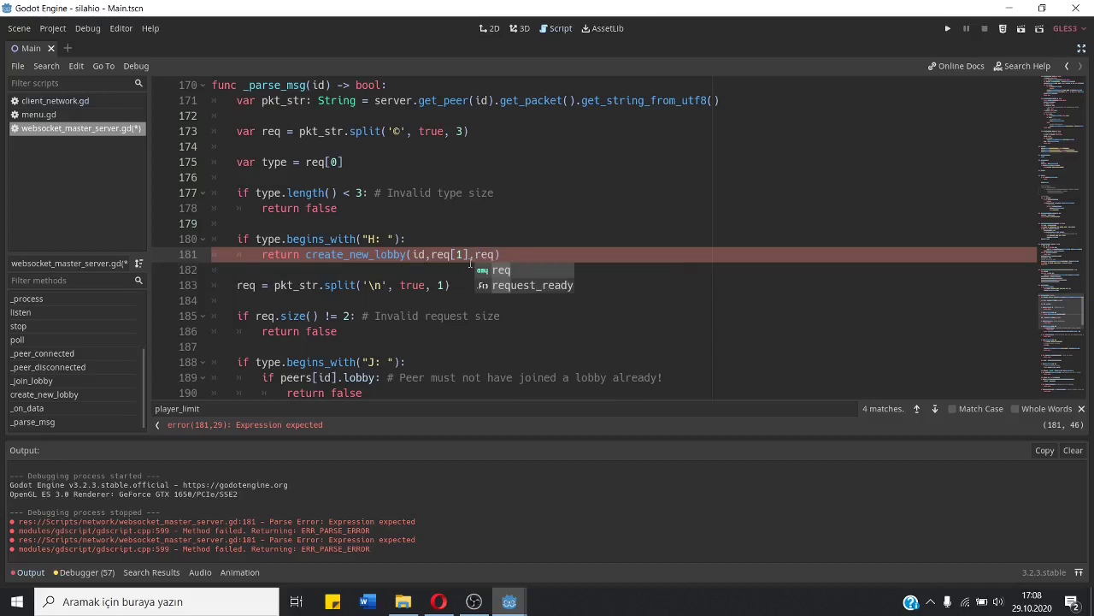
pyautogui.write('[2]')
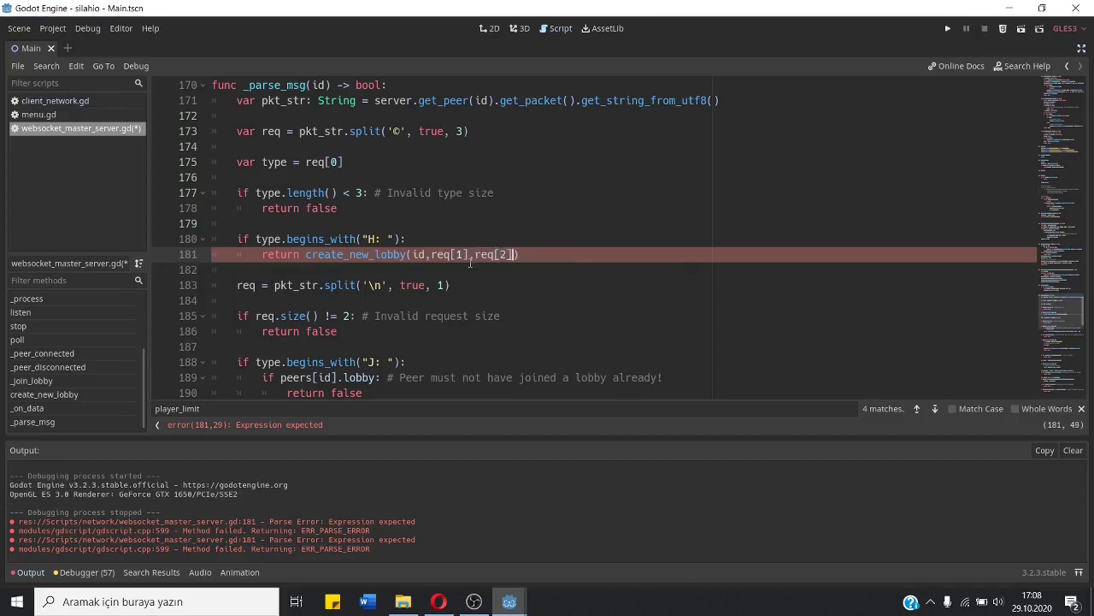
pyautogui.write(',re')
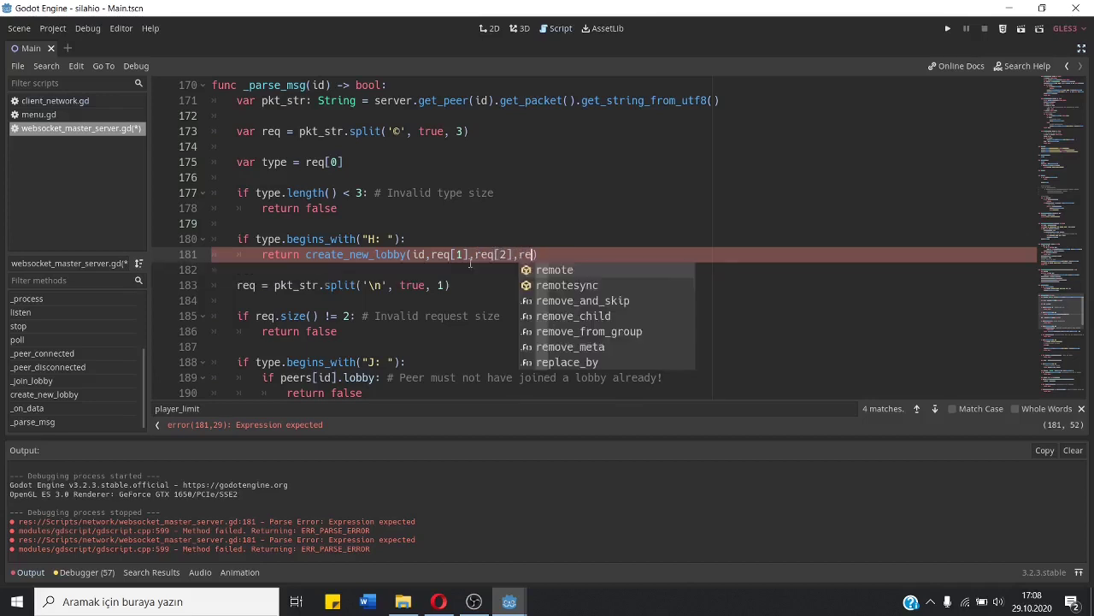
pyautogui.write('q[')
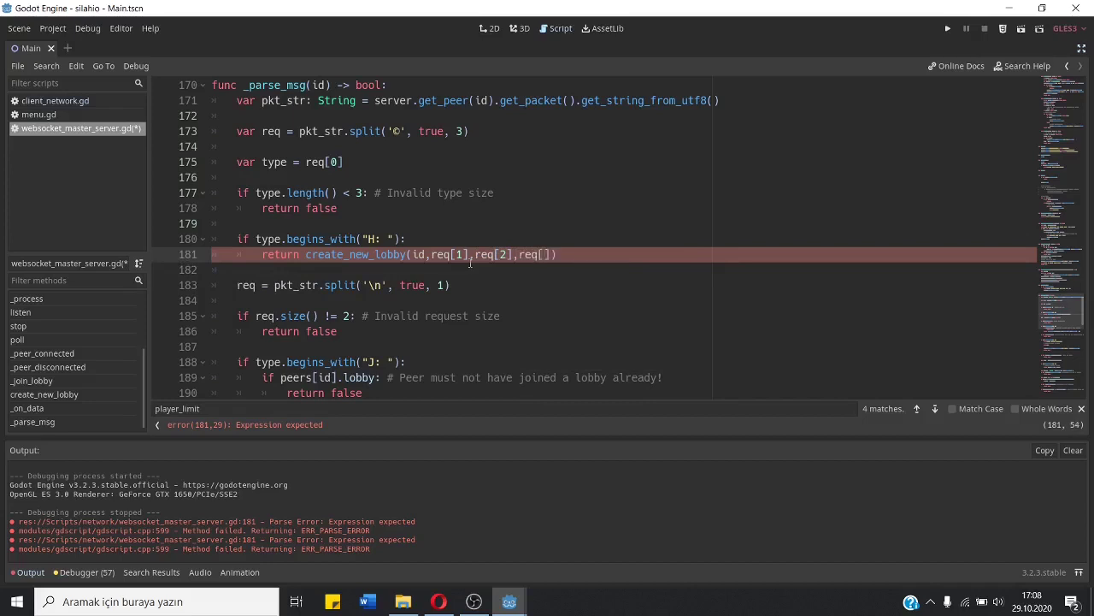
pyautogui.write('3')
# End create_new_lobby's body with 'return true' after the password assignment
pyautogui.click(47, 101)
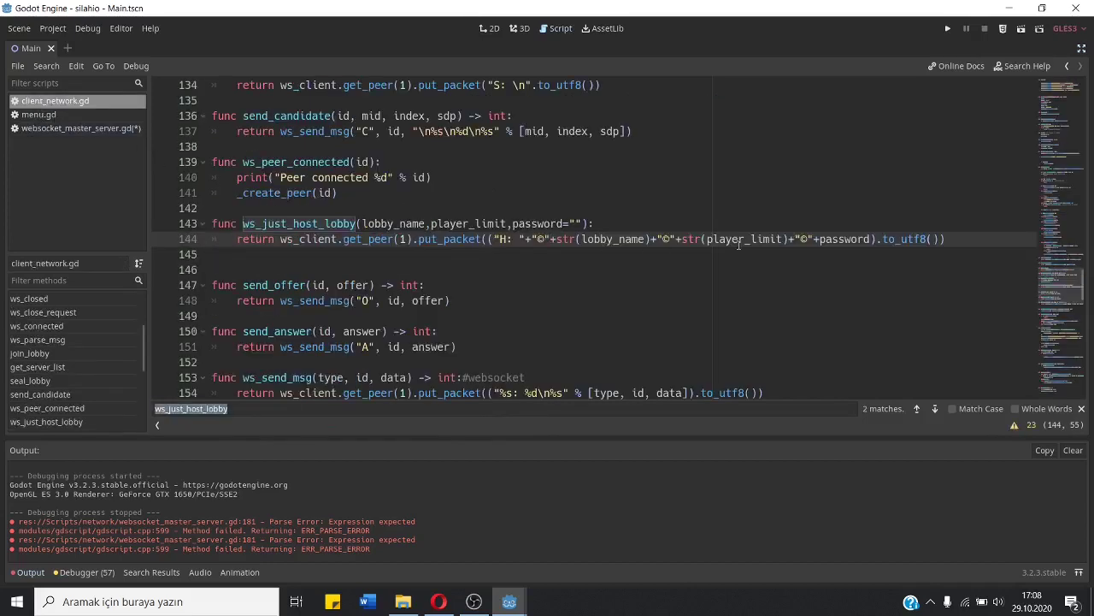
pyautogui.click(71, 130)
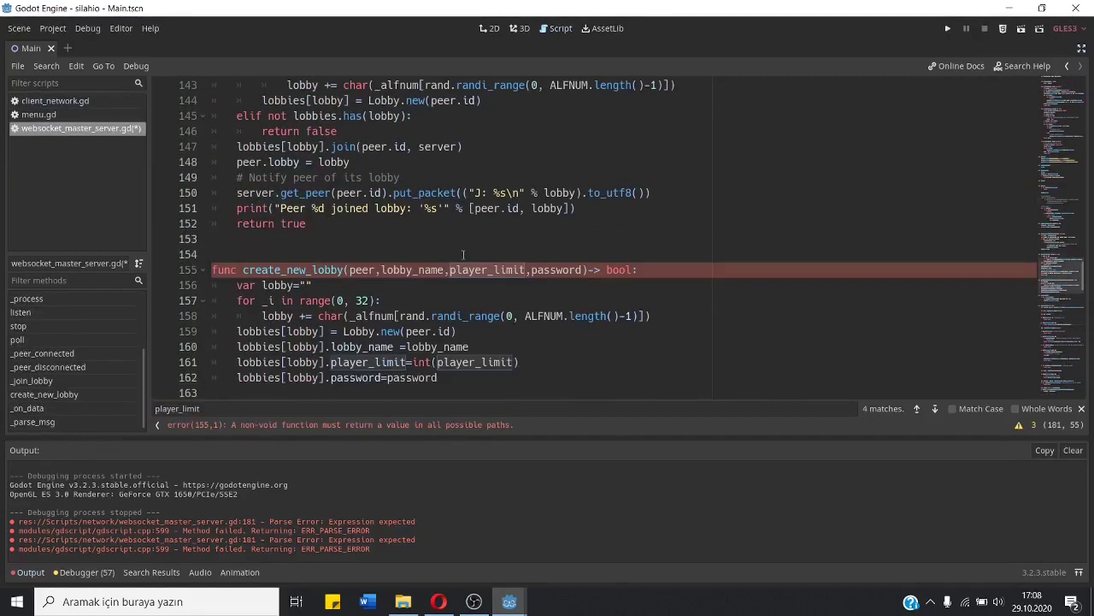
pyautogui.scroll(-9, 387, 267)
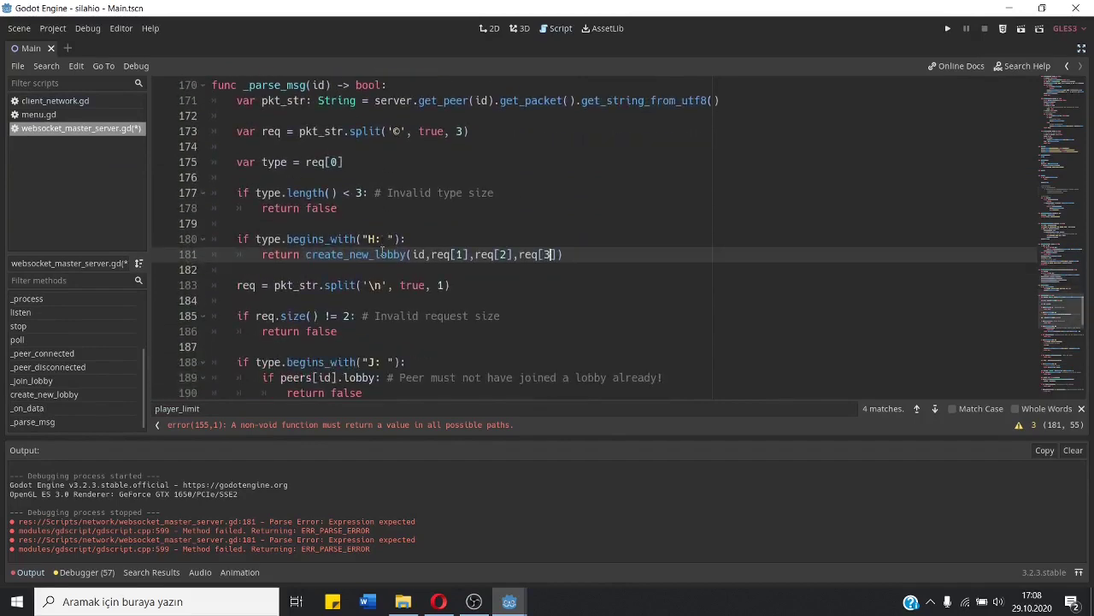
pyautogui.scroll(9, 416, 240)
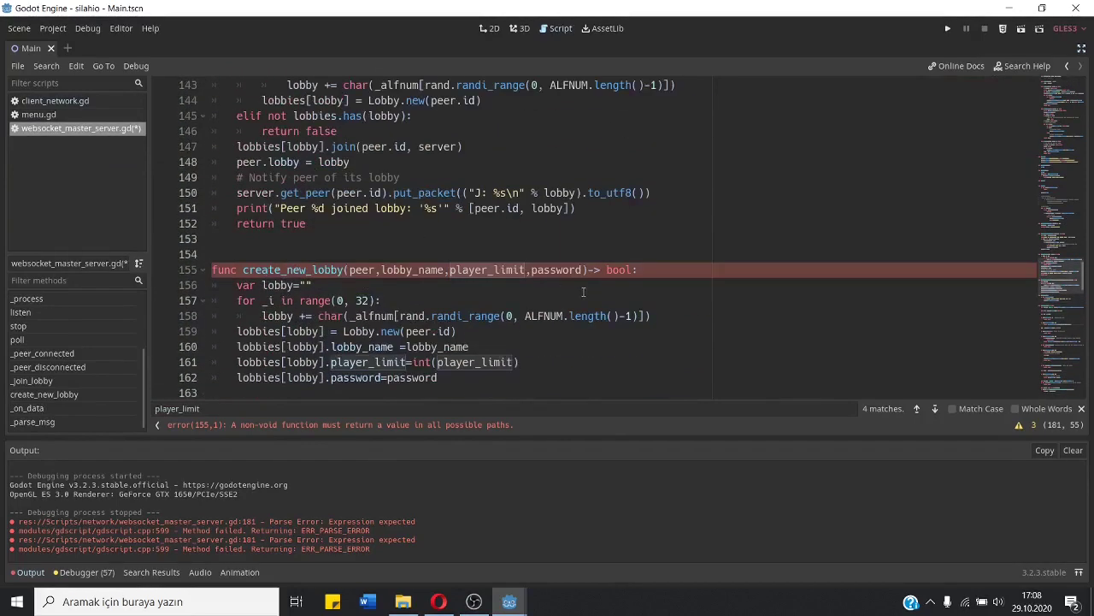
pyautogui.scroll(-1, 583, 291)
pyautogui.click(444, 334)
pyautogui.press('Down')
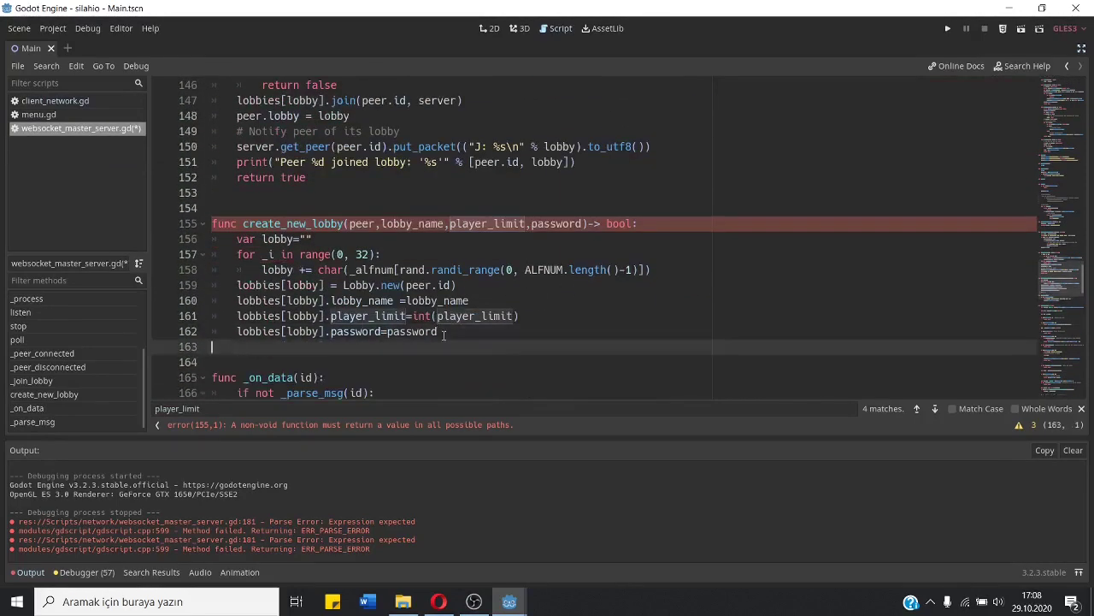
pyautogui.press('Tab')
pyautogui.write('retu')
pyautogui.write('rn true')
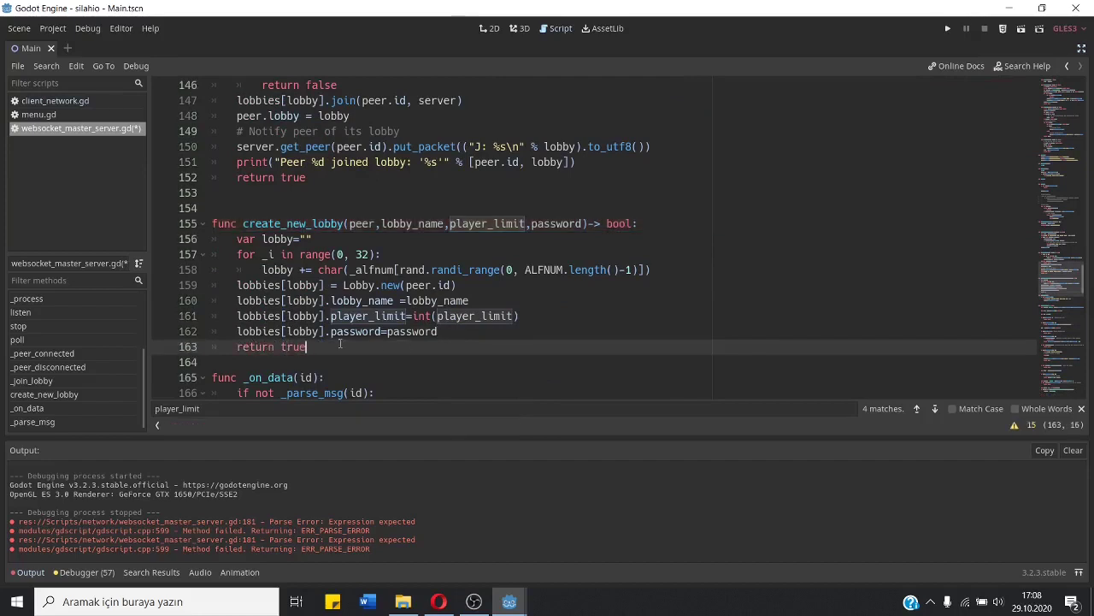
# Open blank lines below the var lobby declaration in create_new_lobby
pyautogui.scroll(-1, 363, 346)
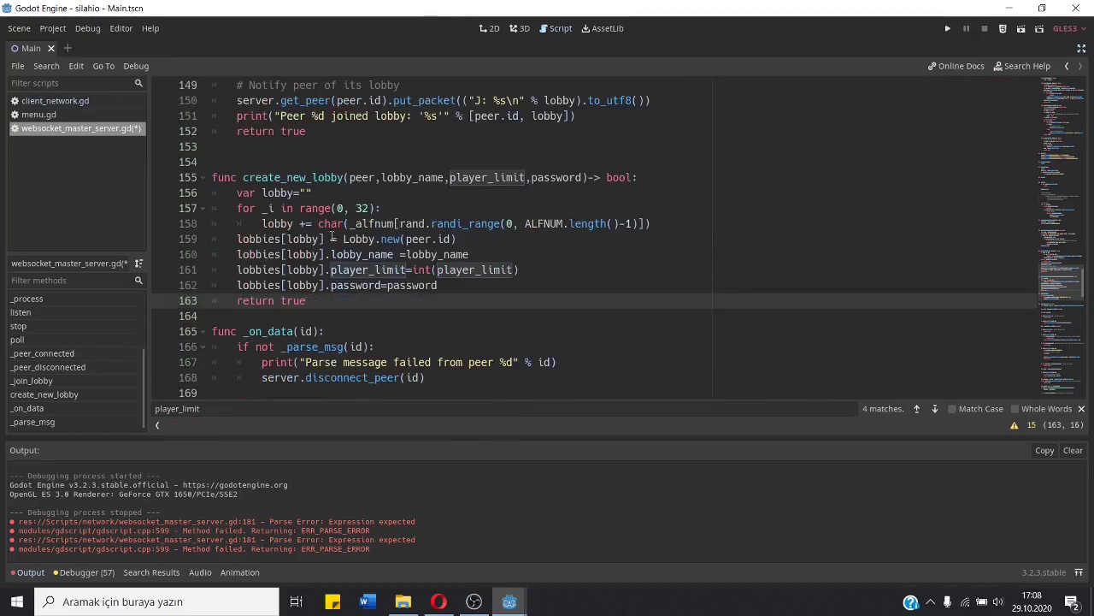
pyautogui.click(349, 193)
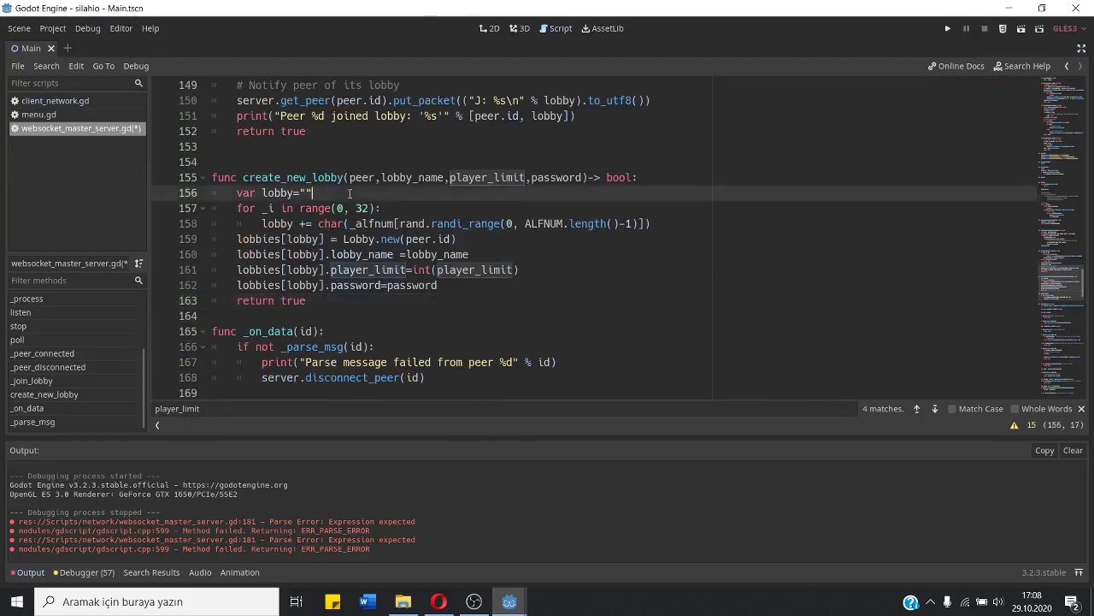
pyautogui.doubleClick(445, 177)
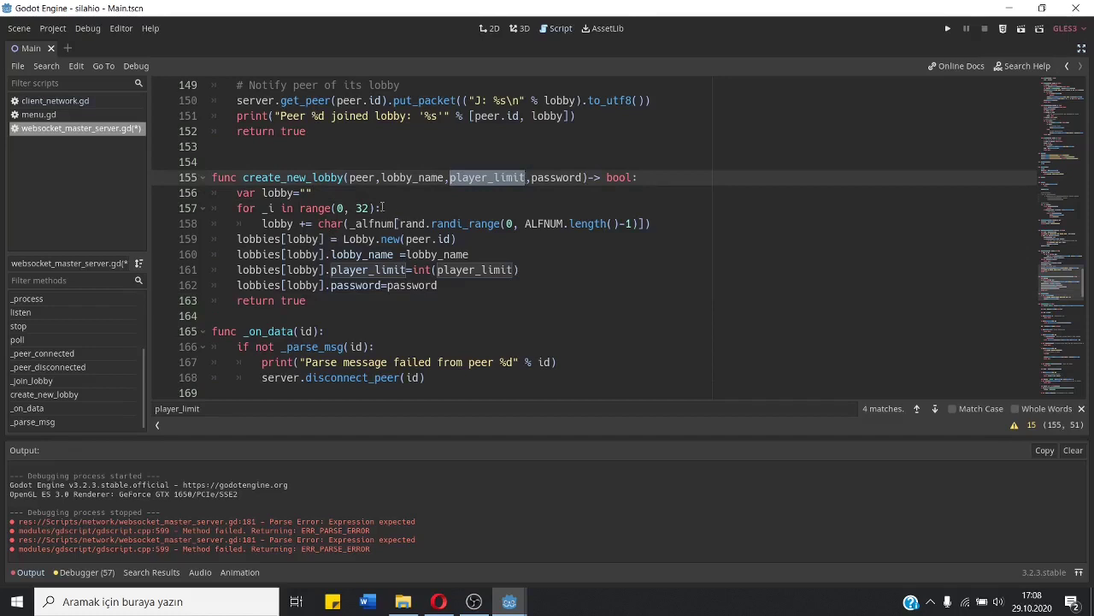
pyautogui.click(333, 193)
pyautogui.press('Return')
pyautogui.press('Return')
pyautogui.press('Return')
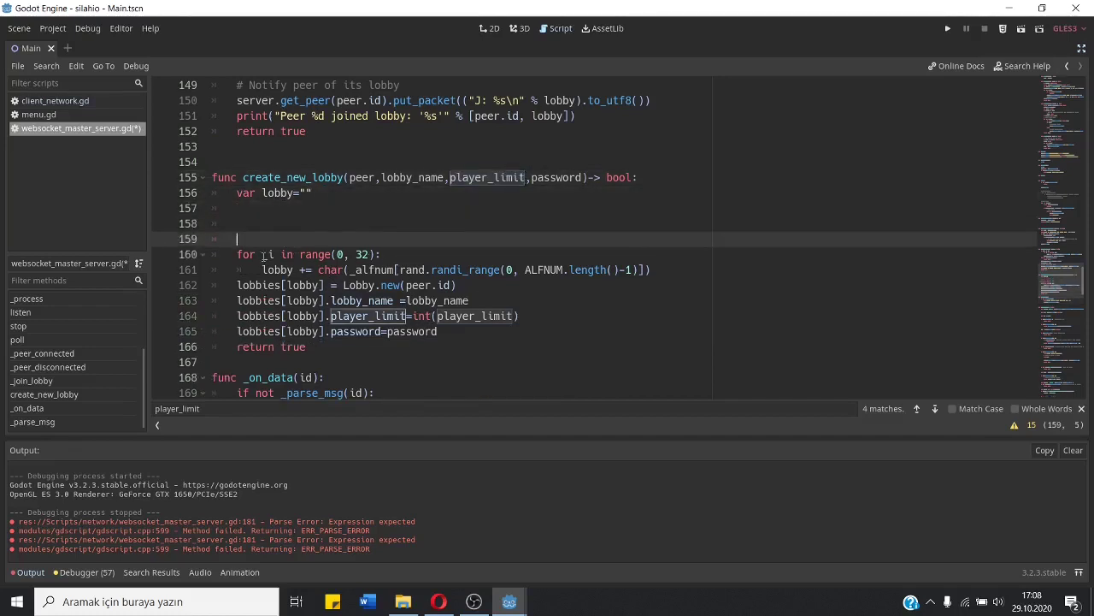
pyautogui.click(246, 220)
pyautogui.moveTo(412, 317); pyautogui.dragTo(520, 316)
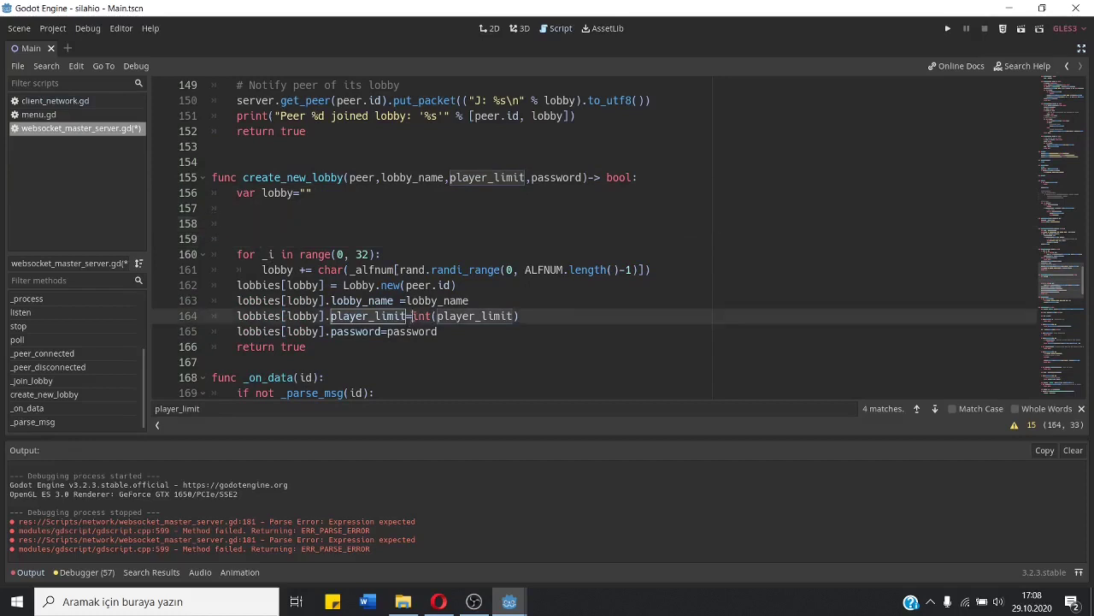
pyautogui.click(247, 222)
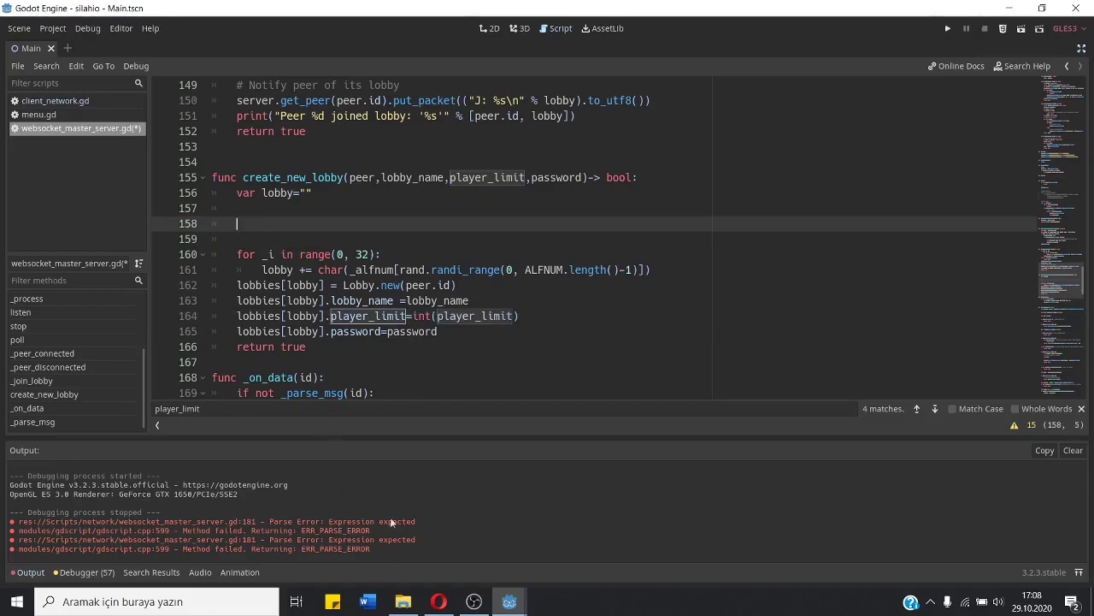
# Search 'godot how to check string is integer' in a new Opera tab
pyautogui.click(439, 601)
pyautogui.click(461, 10)
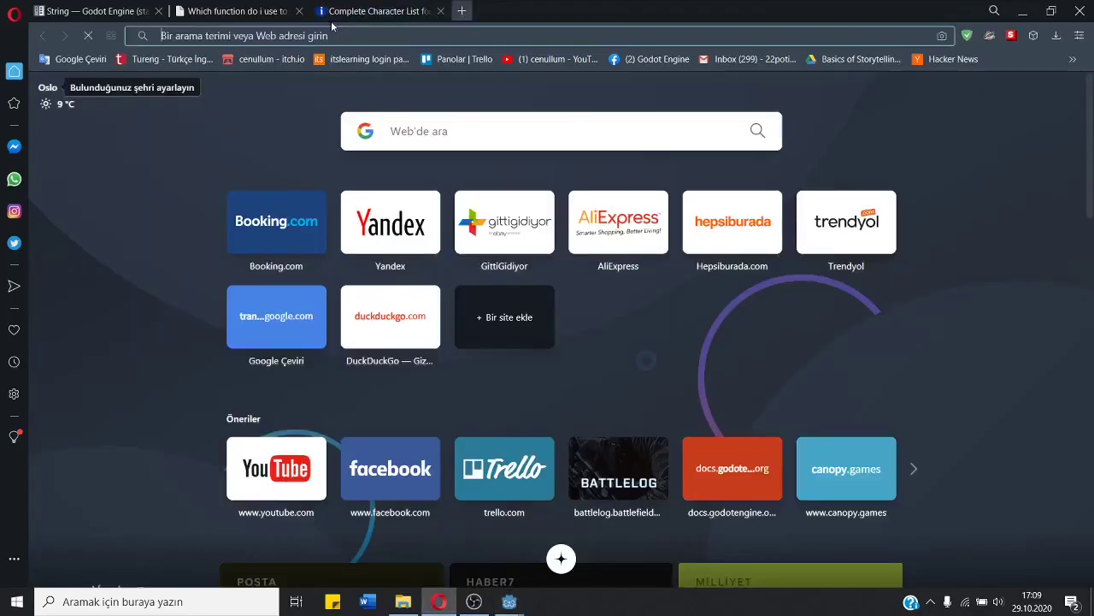
pyautogui.click(325, 32)
pyautogui.write('godot')
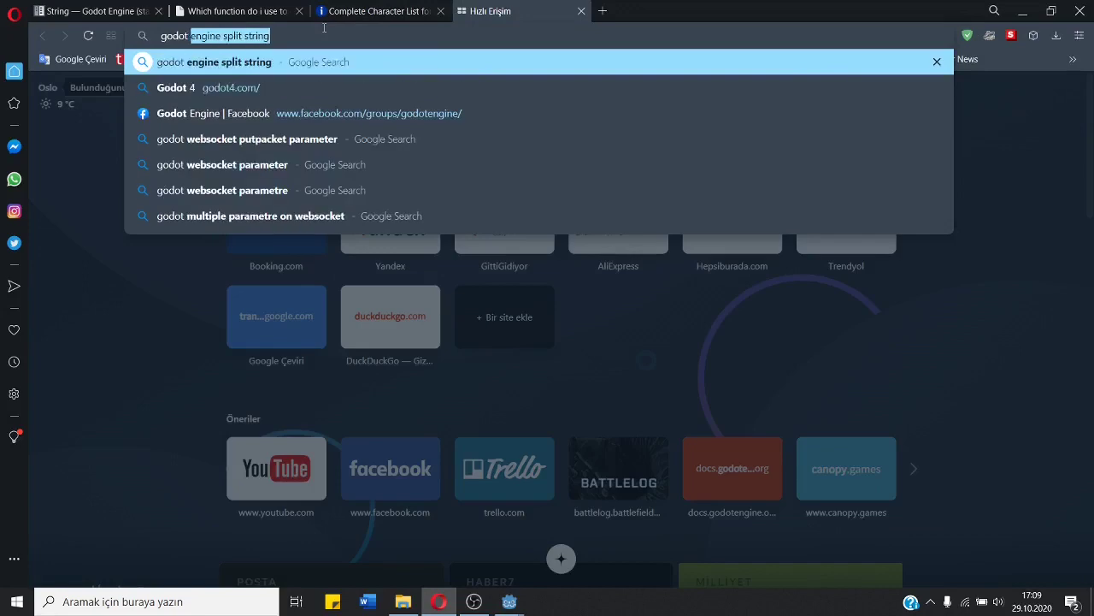
pyautogui.write(' how to chec')
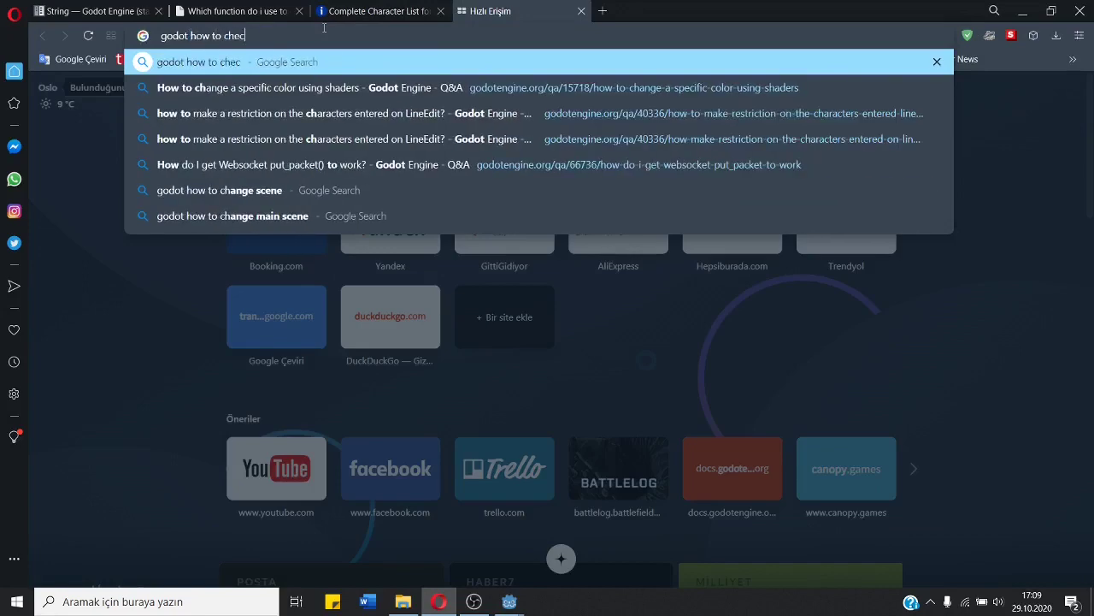
pyautogui.write('k string is inte')
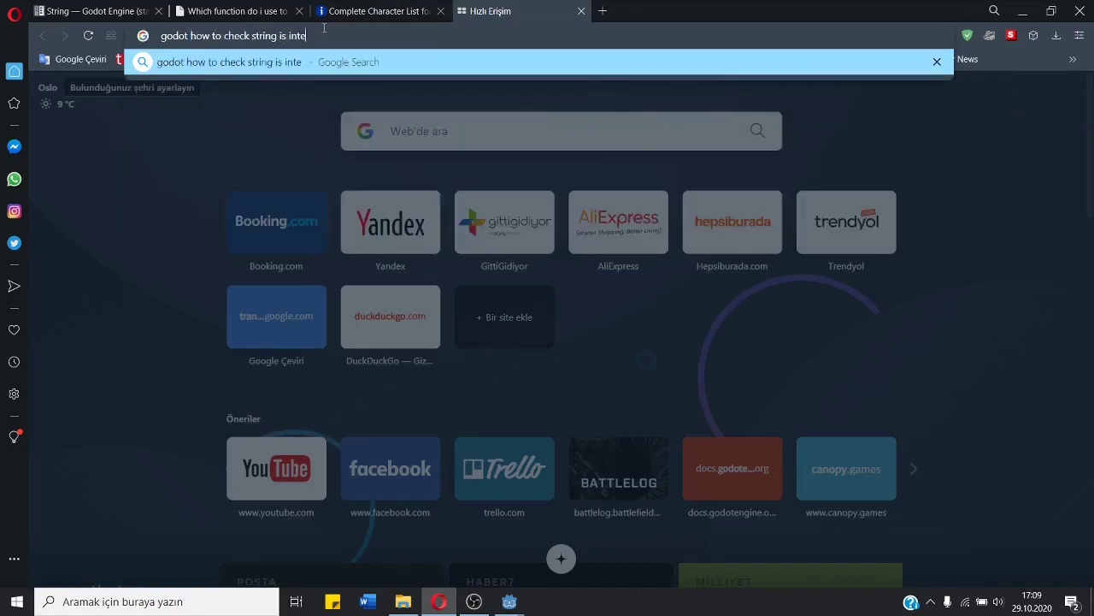
pyautogui.write('ger')
pyautogui.press('Return')
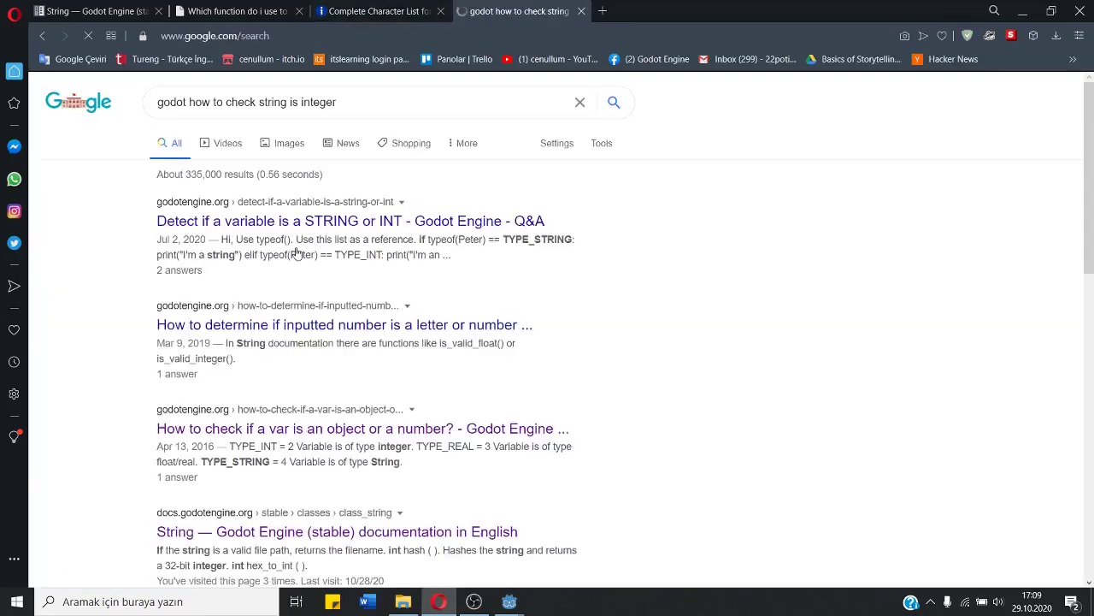
# Open the first Godot Q&A result and copy is_valid_integer()
pyautogui.click(221, 225)
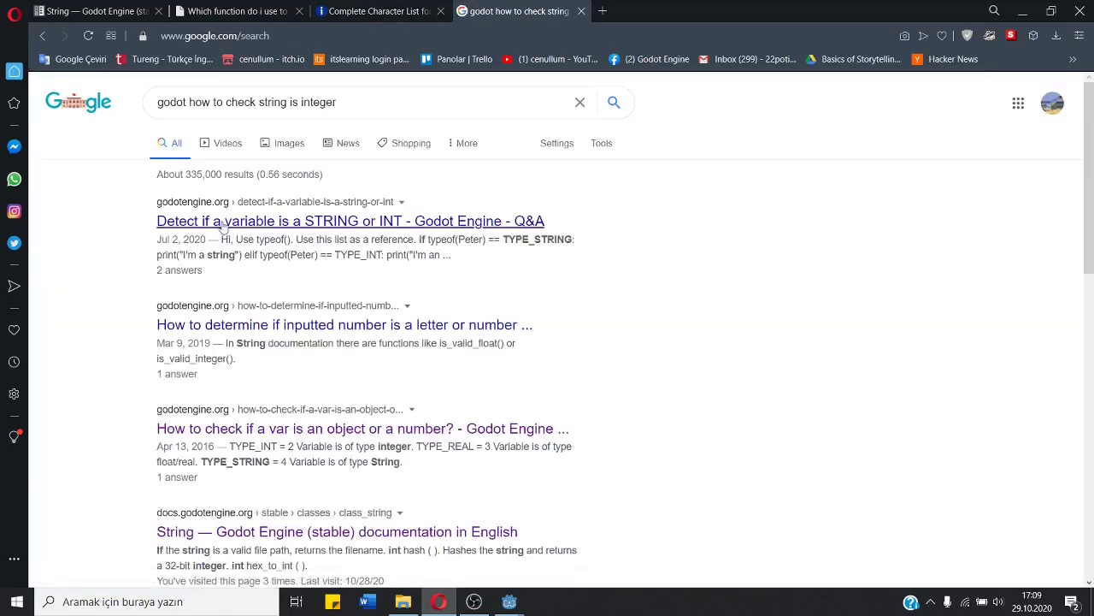
pyautogui.scroll(-3, 145, 215)
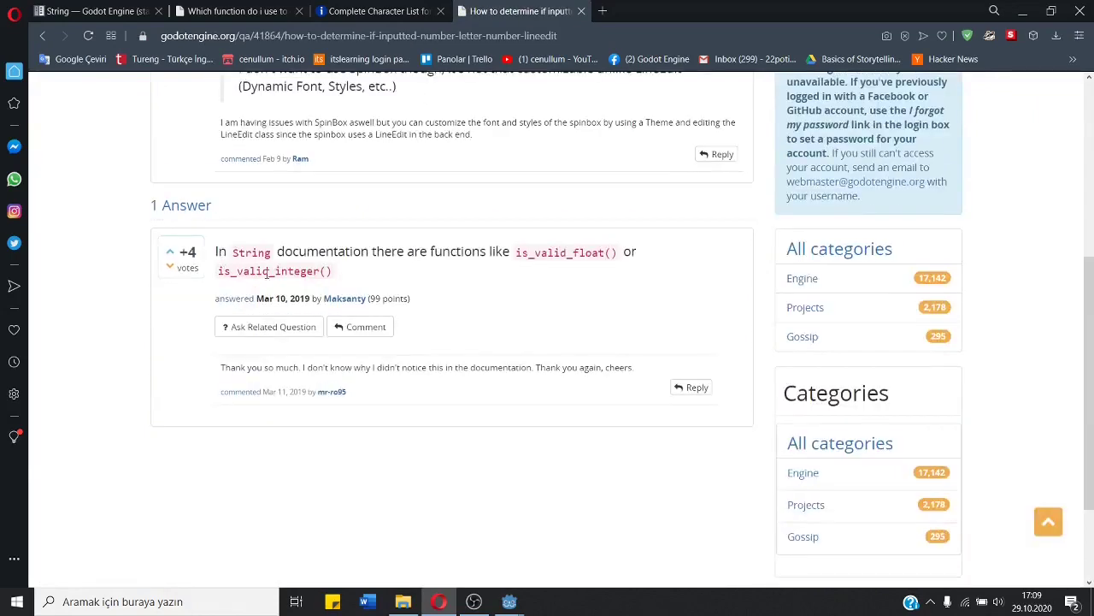
pyautogui.moveTo(335, 272); pyautogui.dragTo(219, 270)
pyautogui.hotkey('ctrl', 'c')
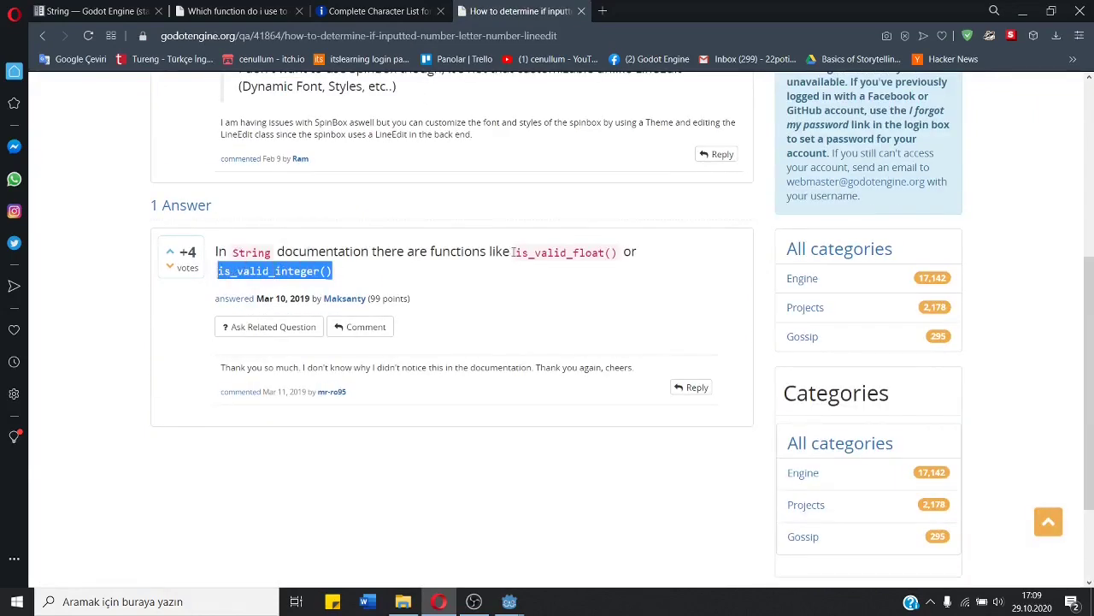
# Write 'if not is_valid_integer(player_limit):' on line 158 of create_new_lobby
pyautogui.click(508, 602)
pyautogui.click(586, 534)
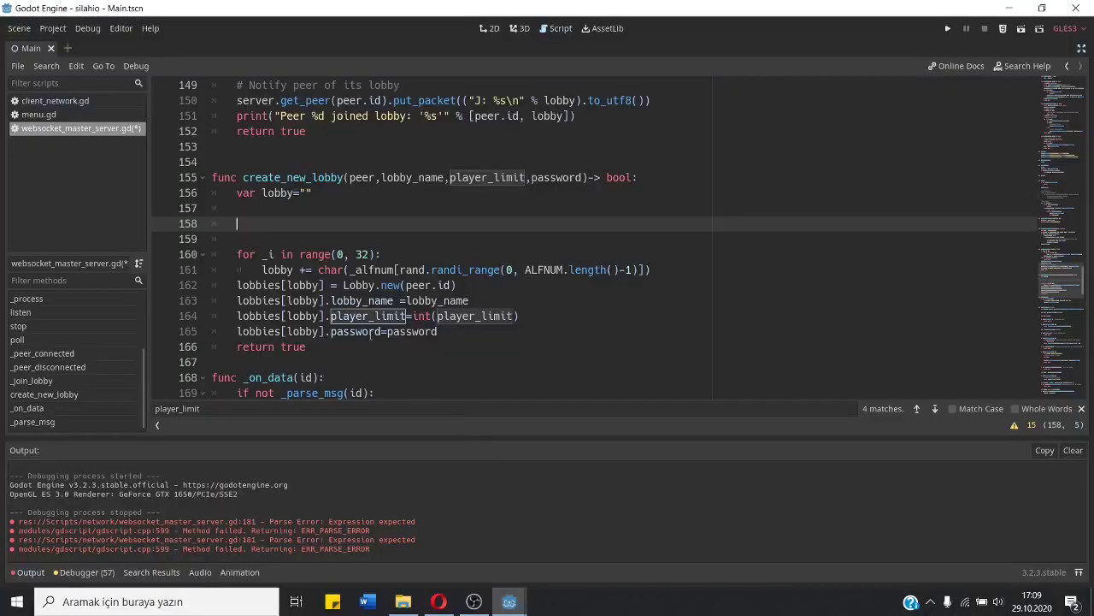
pyautogui.write('if')
pyautogui.hotkey('ctrl', 'v')
pyautogui.doubleClick(461, 177)
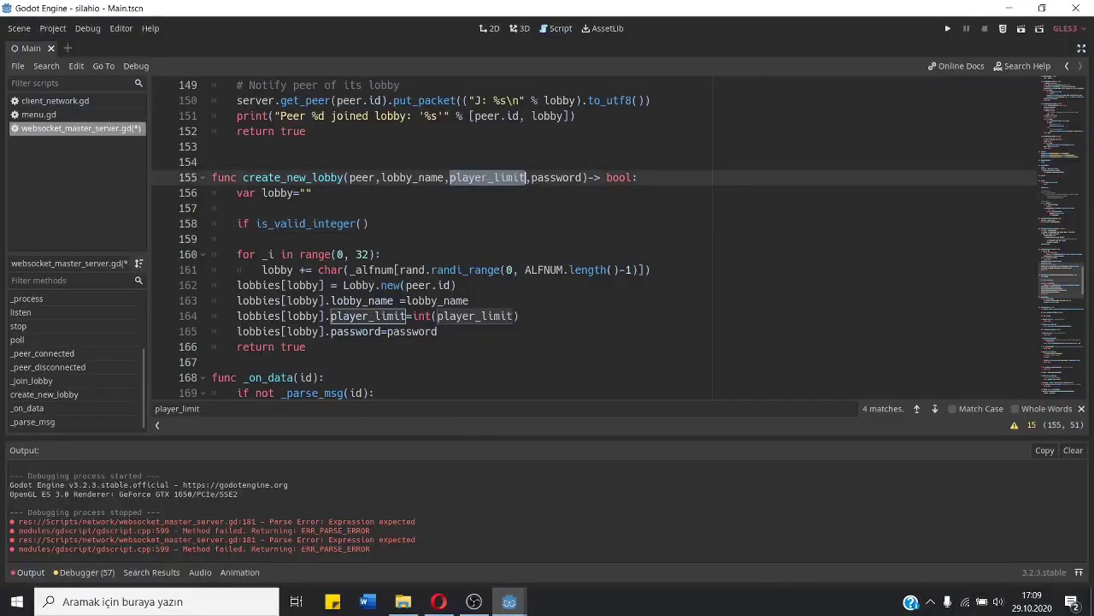
pyautogui.click(363, 224)
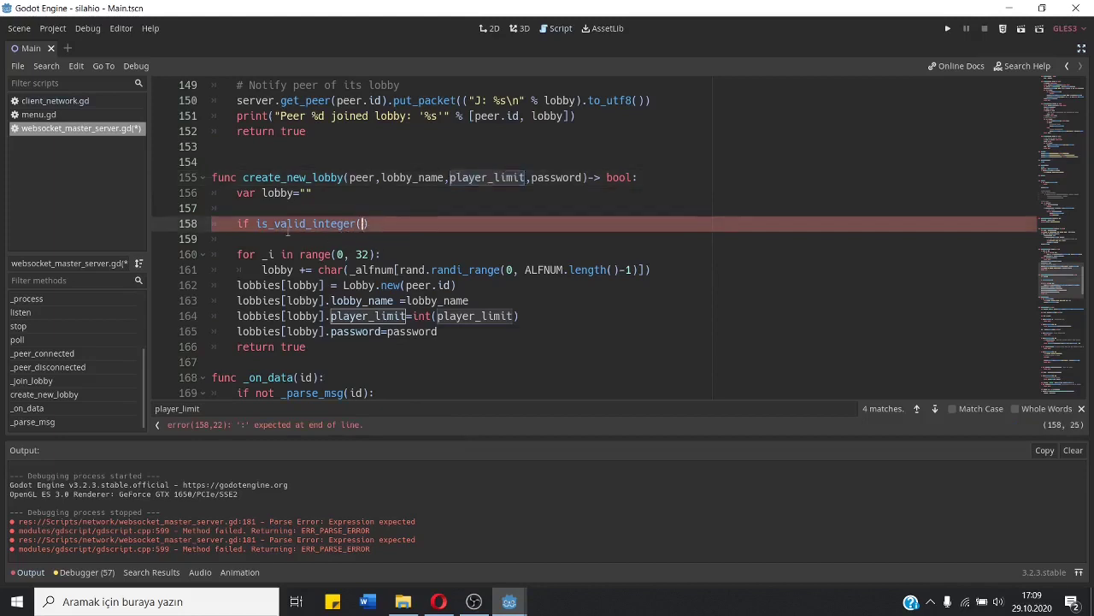
pyautogui.hotkey('ctrl', 'v')
pyautogui.press('End')
pyautogui.write(':')
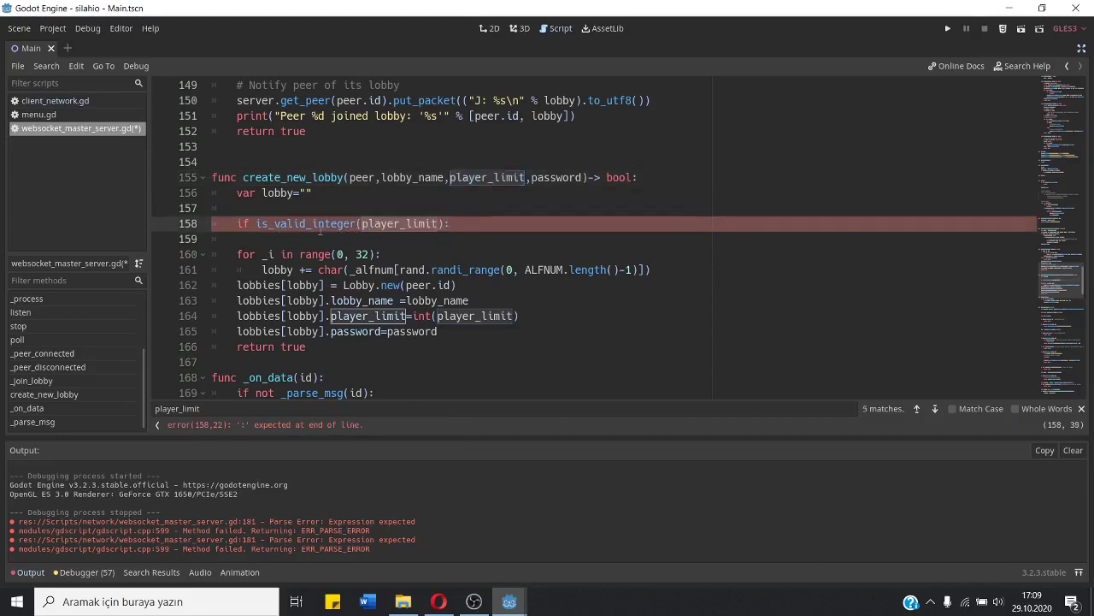
pyautogui.click(254, 224)
pyautogui.write('n')
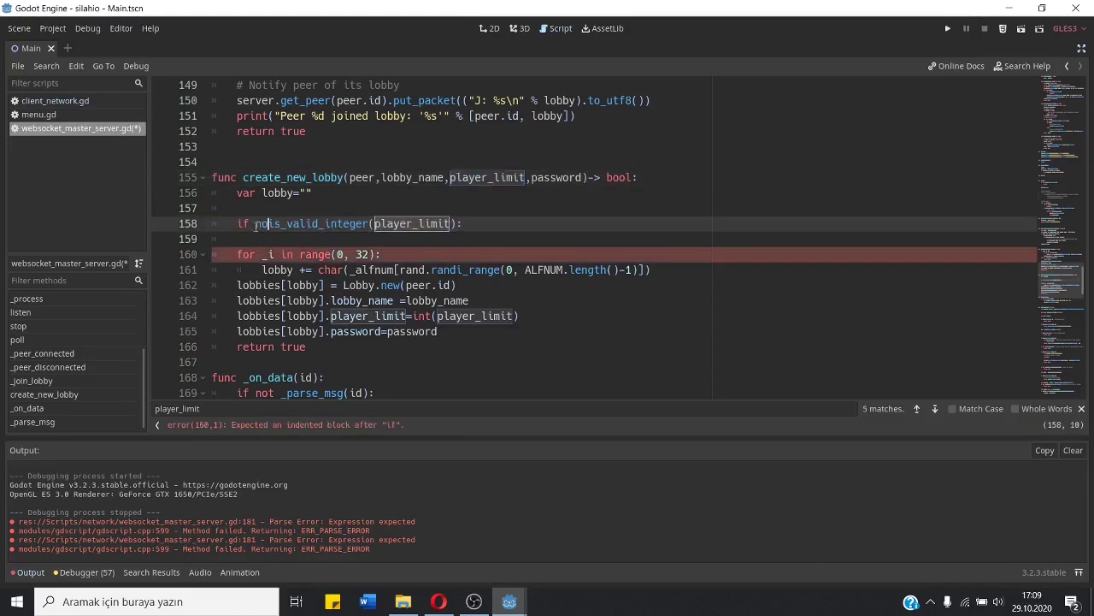
pyautogui.write('ot')
# Add 'false' under the if and save the server script
pyautogui.click(528, 214)
pyautogui.click(520, 223)
pyautogui.press('Return')
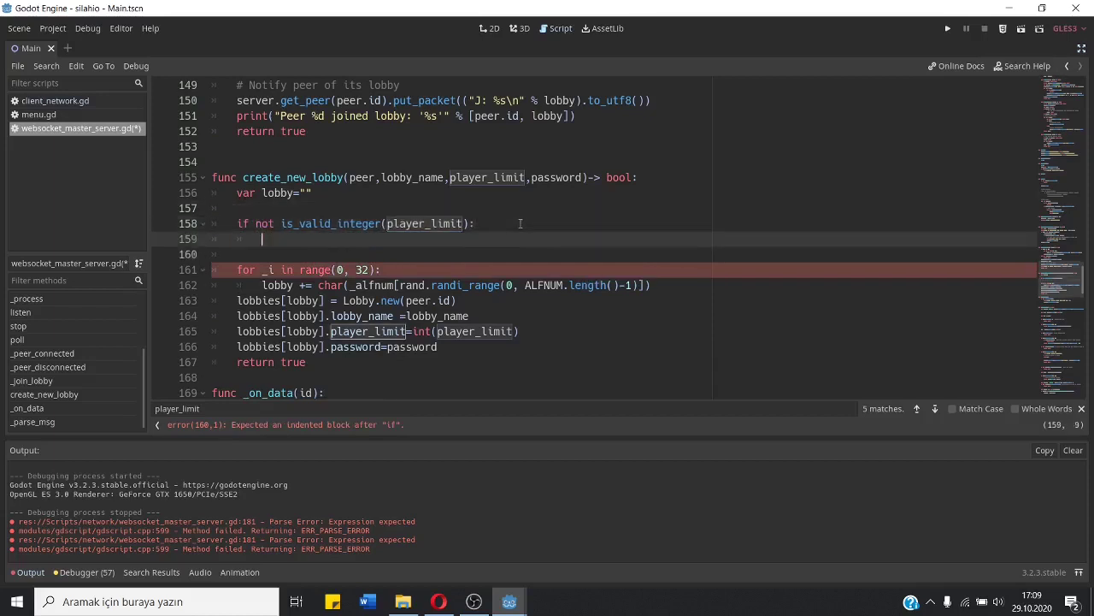
pyautogui.write('false')
pyautogui.hotkey('ctrl', 's')
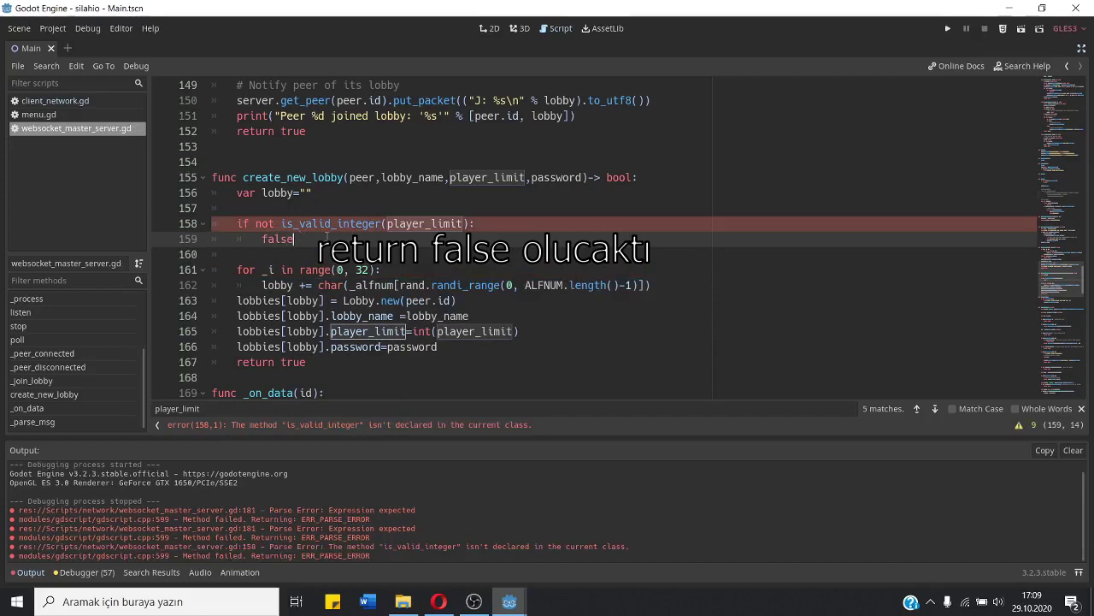
# Add print("player limit rakam değil") above the false line
pyautogui.click(493, 223)
pyautogui.press('Return')
pyautogui.write('print')
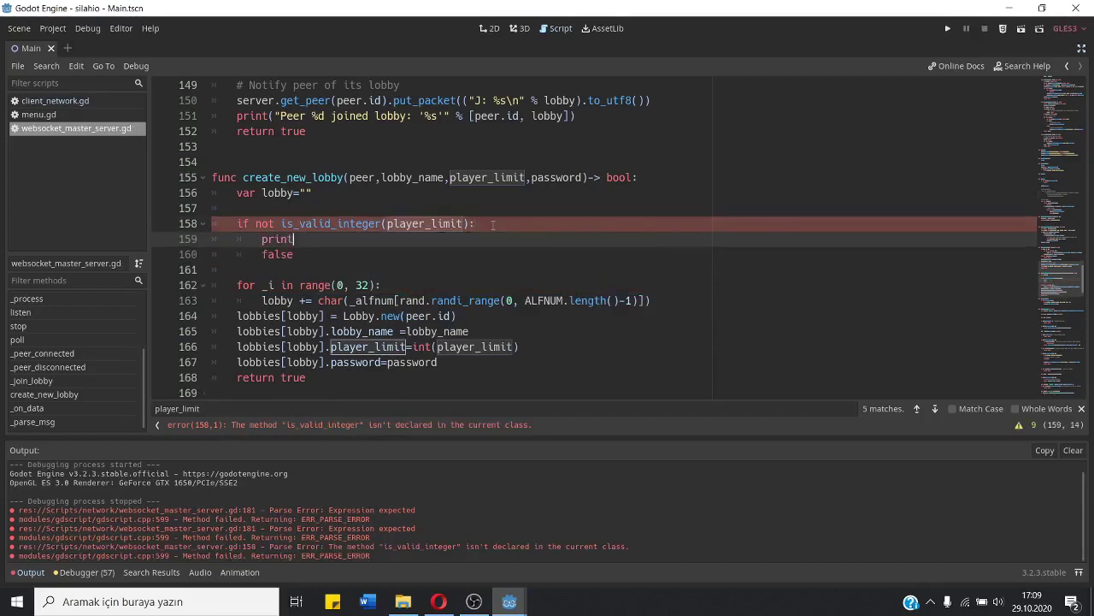
pyautogui.write('("')
pyautogui.write('valid')
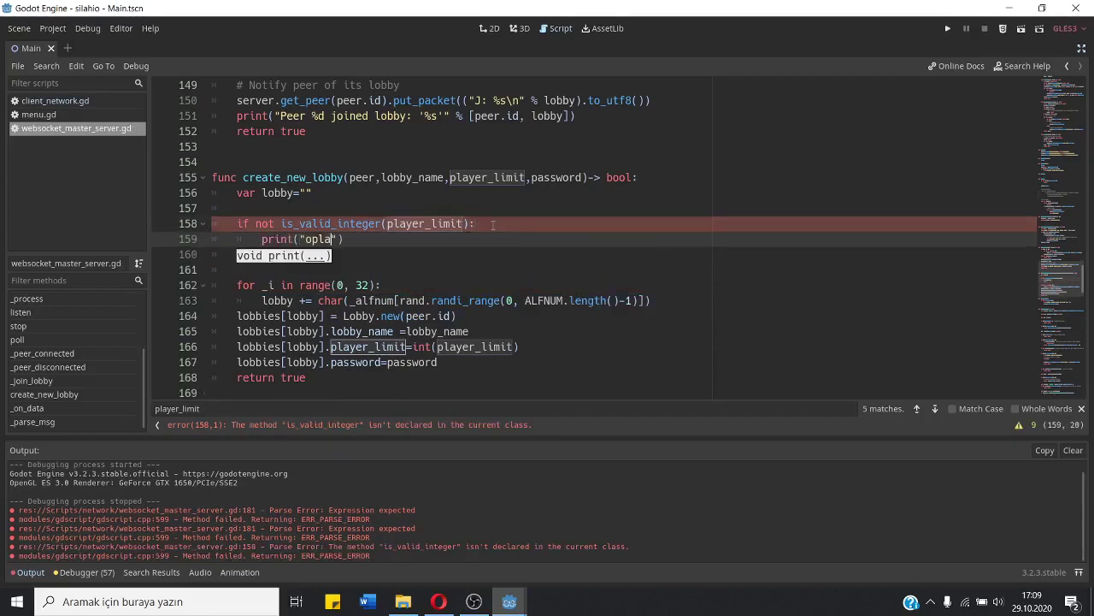
pyautogui.press('BackSpace')
pyautogui.press('BackSpace')
pyautogui.press('BackSpace')
pyautogui.press('BackSpace')
pyautogui.press('BackSpace')
pyautogui.write('play')
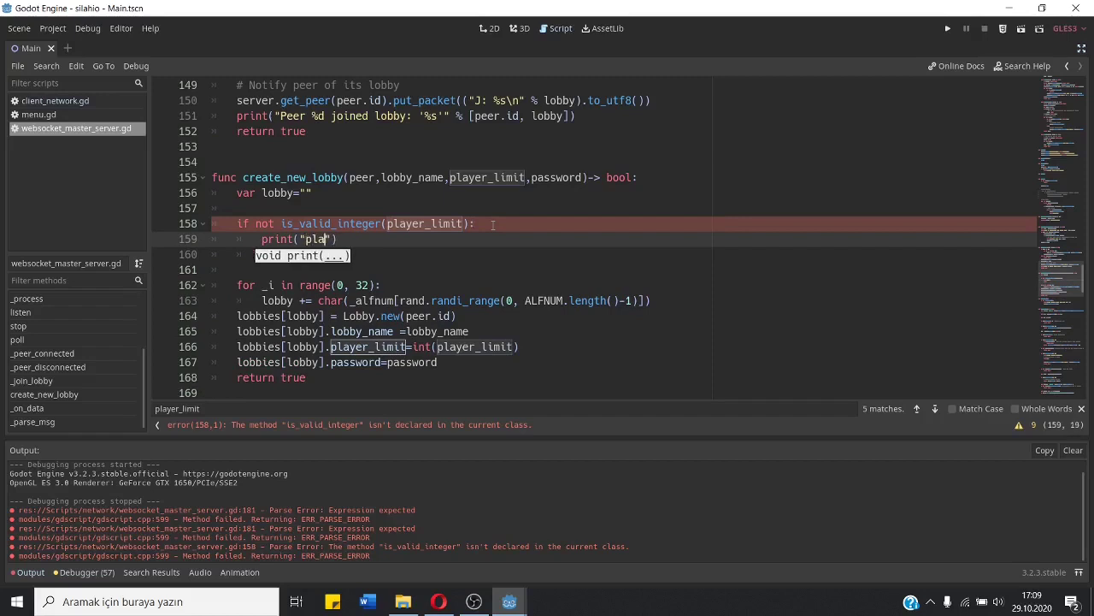
pyautogui.write('er limit ')
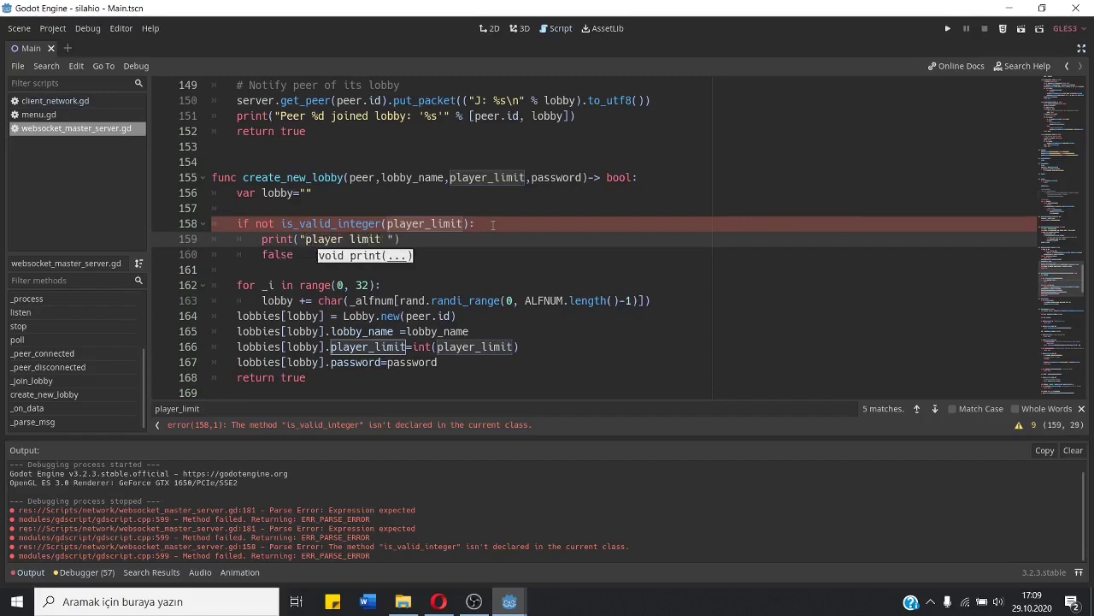
pyautogui.write('rakam e')
pyautogui.press('BackSpace')
pyautogui.write('d')
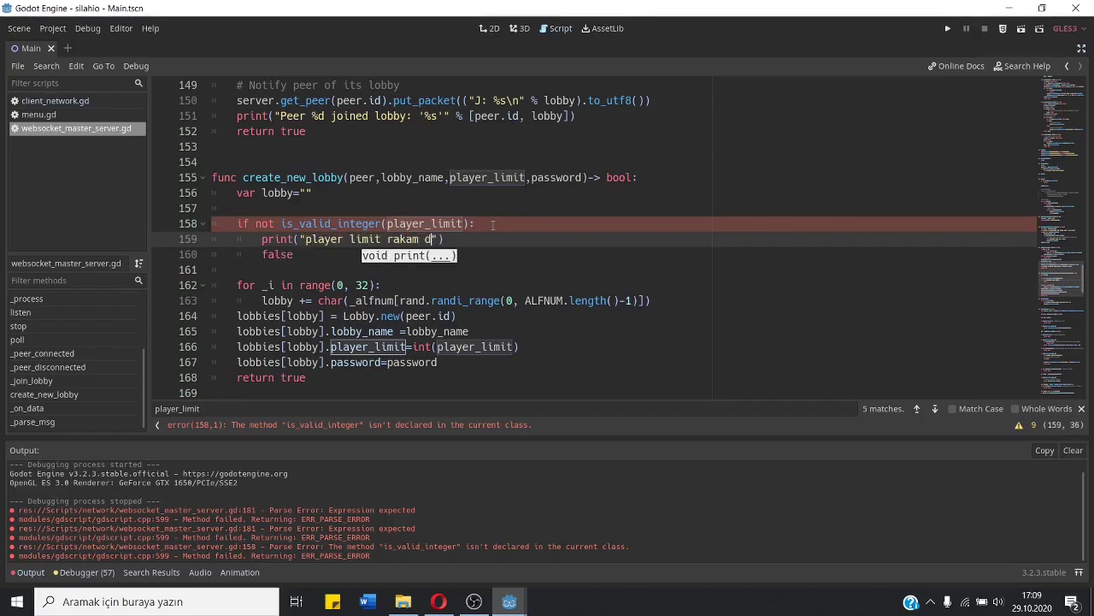
pyautogui.write('eğil')
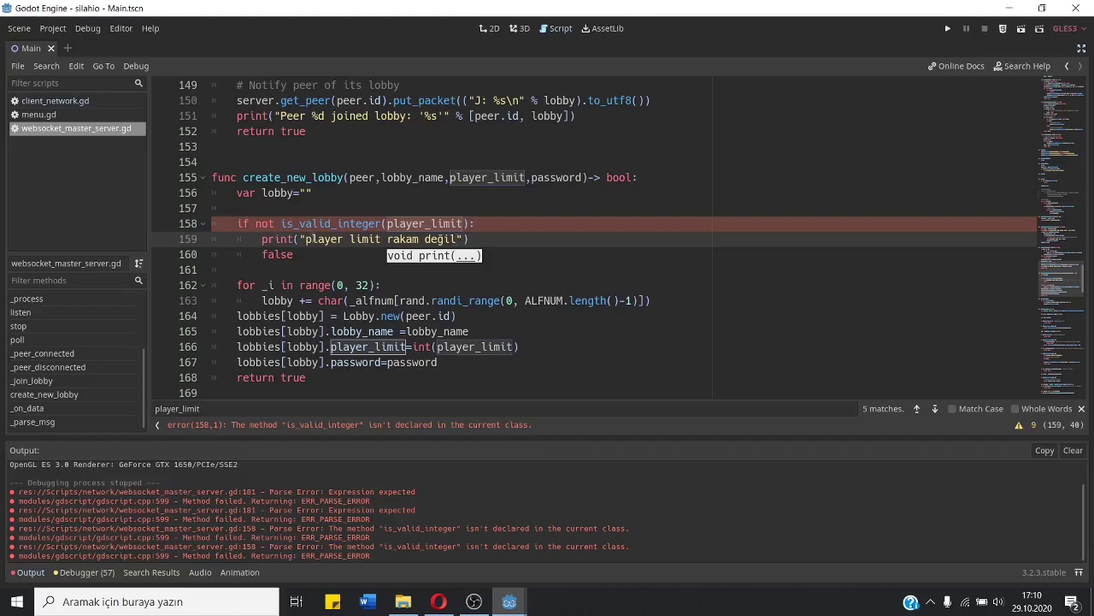
# Rewrite the condition as player_limit.is_valid_integer() to clear the undeclared-method error
pyautogui.scroll(4, 311, 240)
pyautogui.scroll(2, 299, 239)
pyautogui.scroll(3, 282, 239)
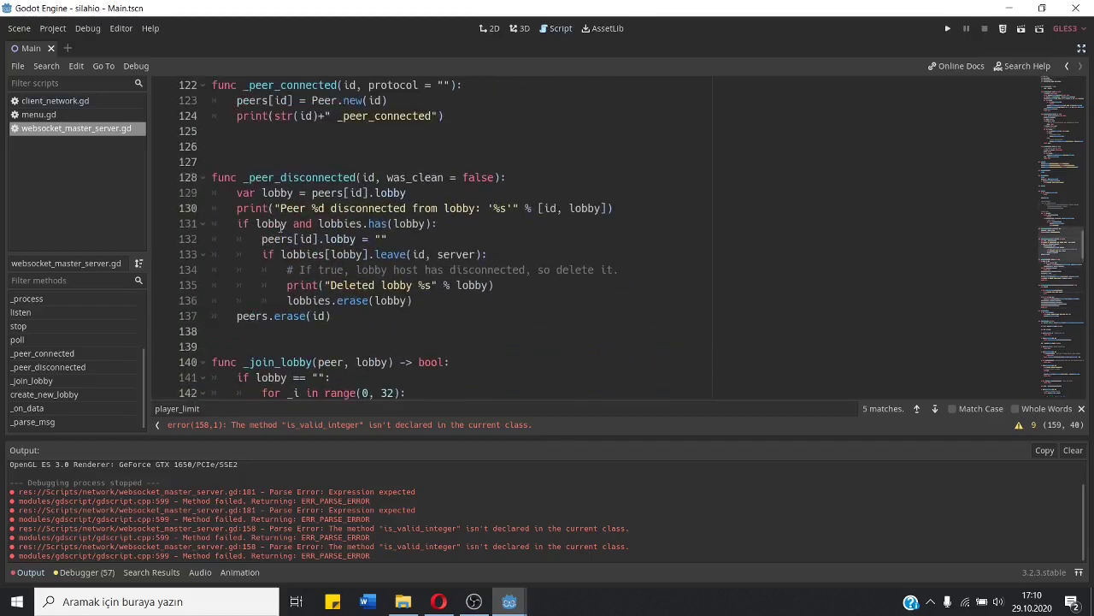
pyautogui.scroll(5, 282, 224)
pyautogui.scroll(-8, 281, 231)
pyautogui.scroll(-5, 277, 240)
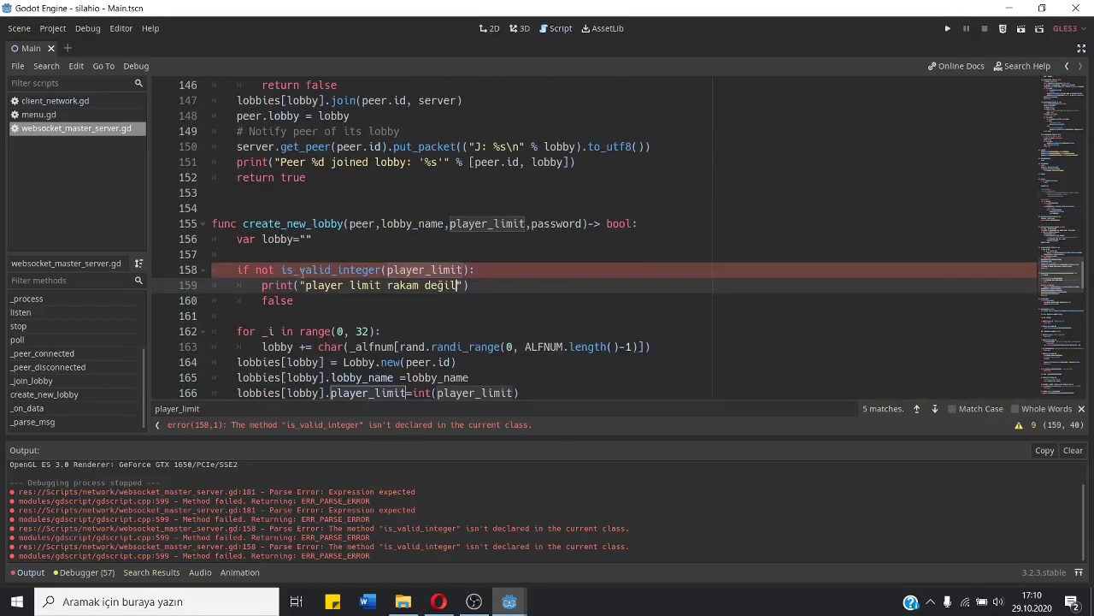
pyautogui.click(300, 270)
pyautogui.press('F3')
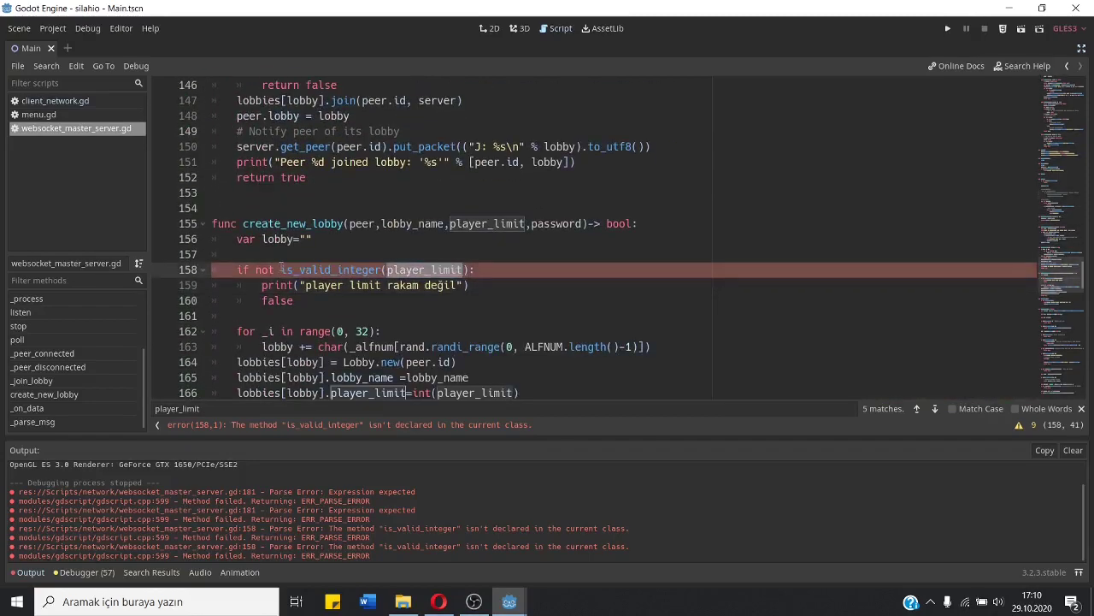
pyautogui.hotkey('ctrl', 'x')
pyautogui.click(280, 270)
pyautogui.hotkey('ctrl', 'v')
pyautogui.write('.')
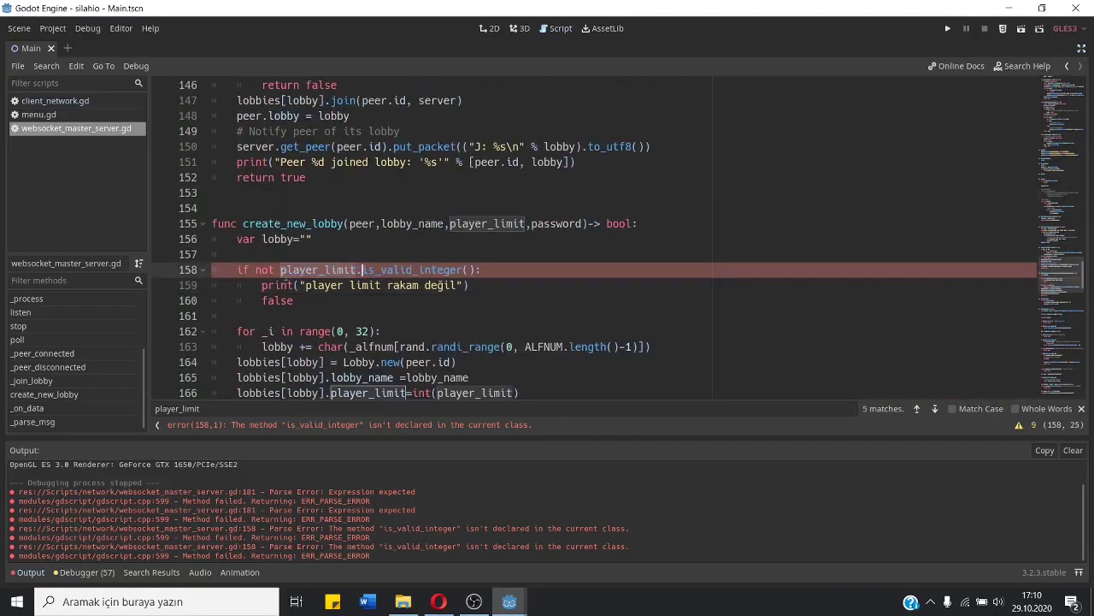
pyautogui.press('Escape')
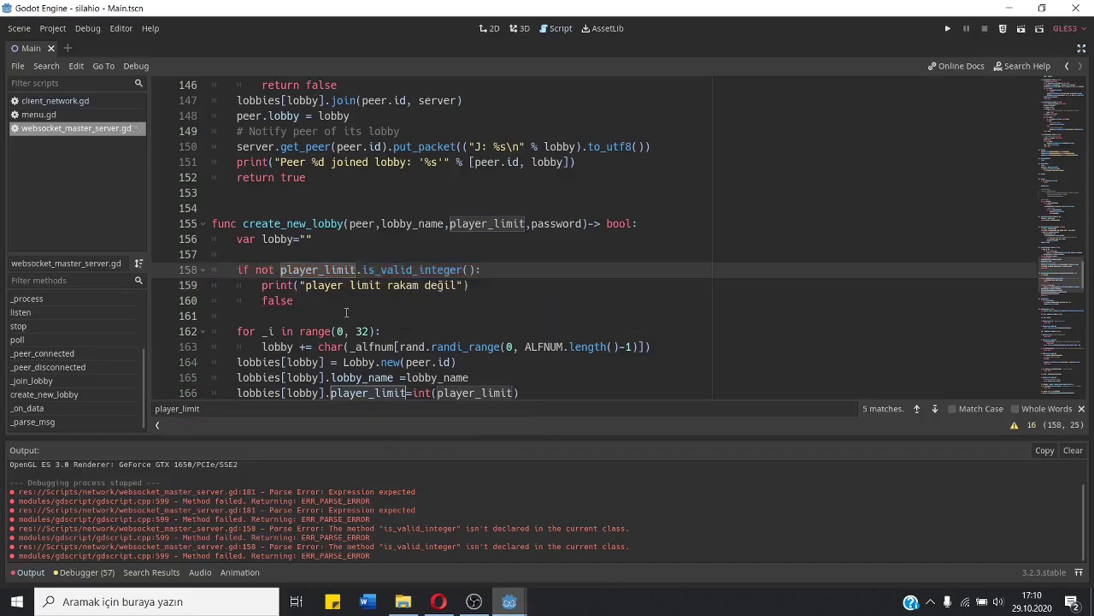
pyautogui.doubleClick(293, 223)
pyautogui.scroll(-5, 333, 310)
pyautogui.scroll(-4, 334, 311)
pyautogui.scroll(-1, 472, 251)
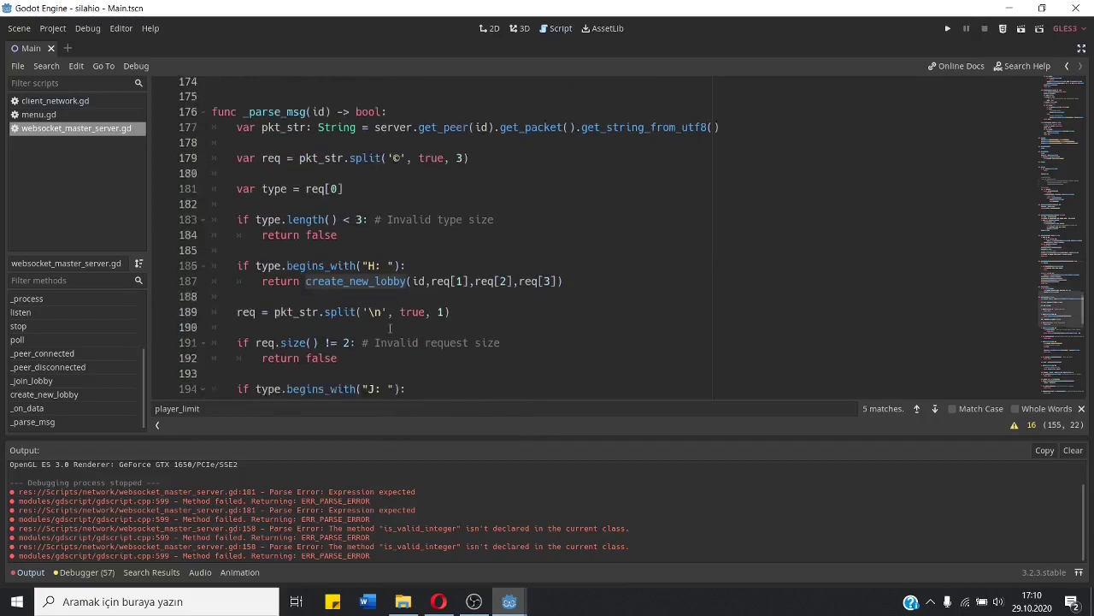
# Give the ws_just_host_lobby test call a non-numeric player limit string and run the project
pyautogui.click(65, 103)
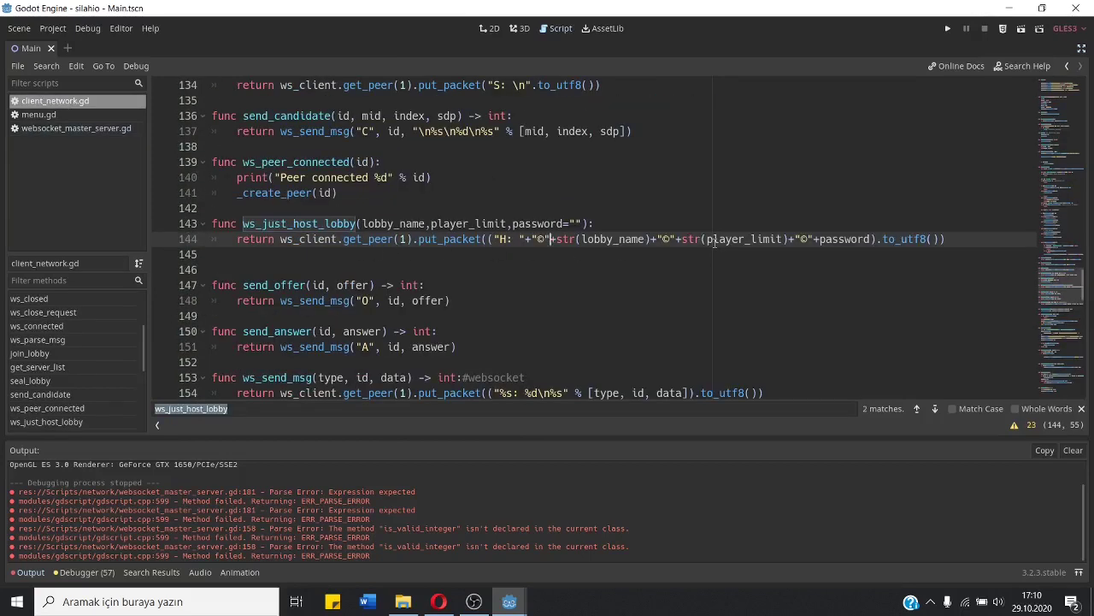
pyautogui.click(289, 223)
pyautogui.doubleClick(288, 223)
pyautogui.hotkey('ctrl', 'f')
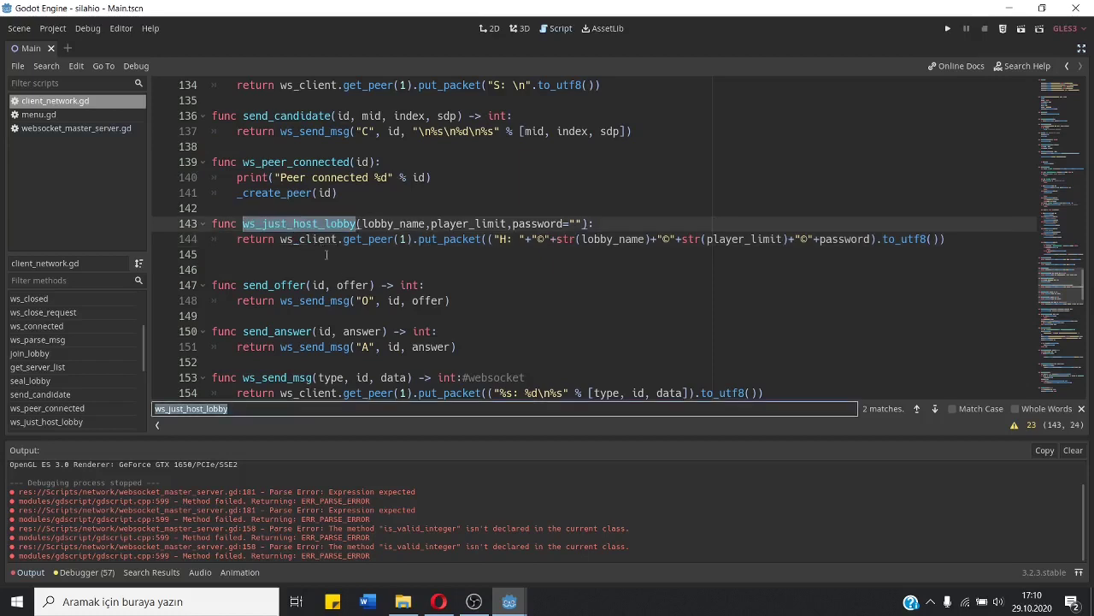
pyautogui.press('Return')
pyautogui.click(469, 223)
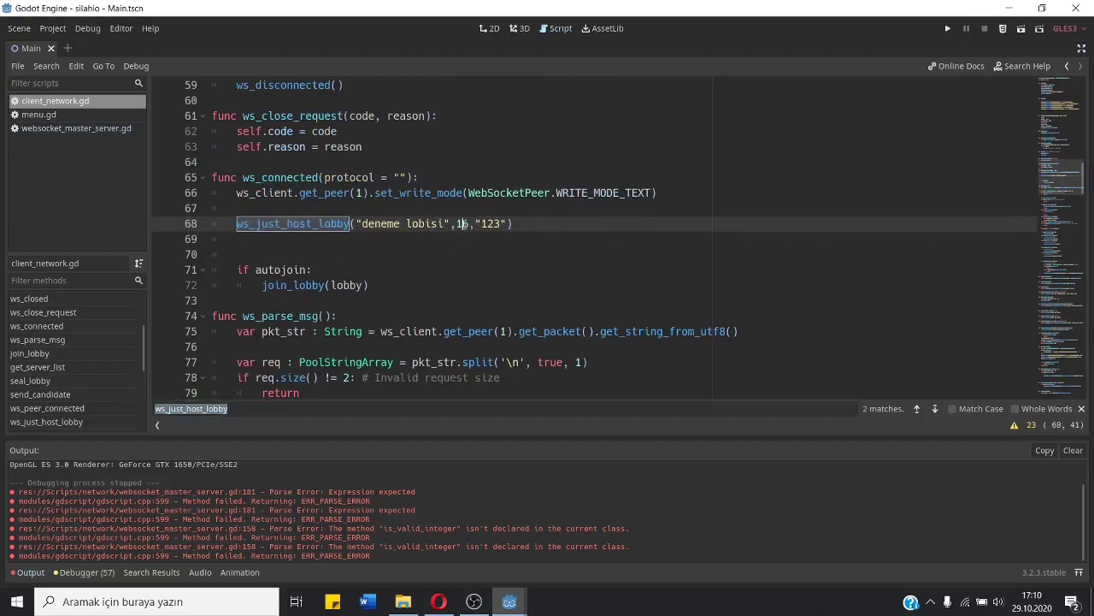
pyautogui.press('BackSpace')
pyautogui.press('BackSpace')
pyautogui.write('"')
pyautogui.write('salih08')
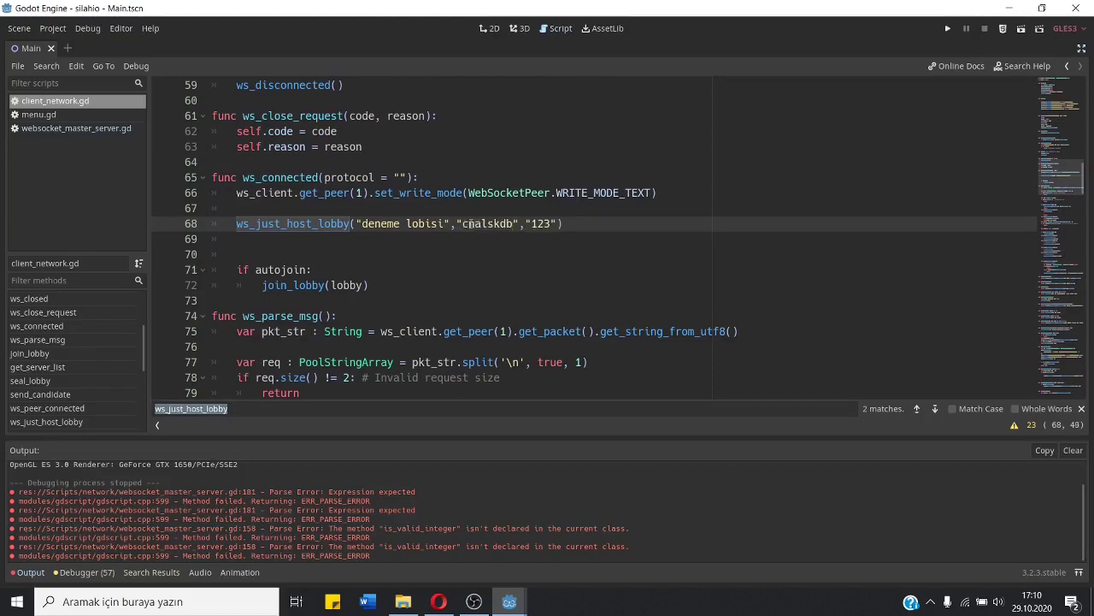
pyautogui.press('F5')
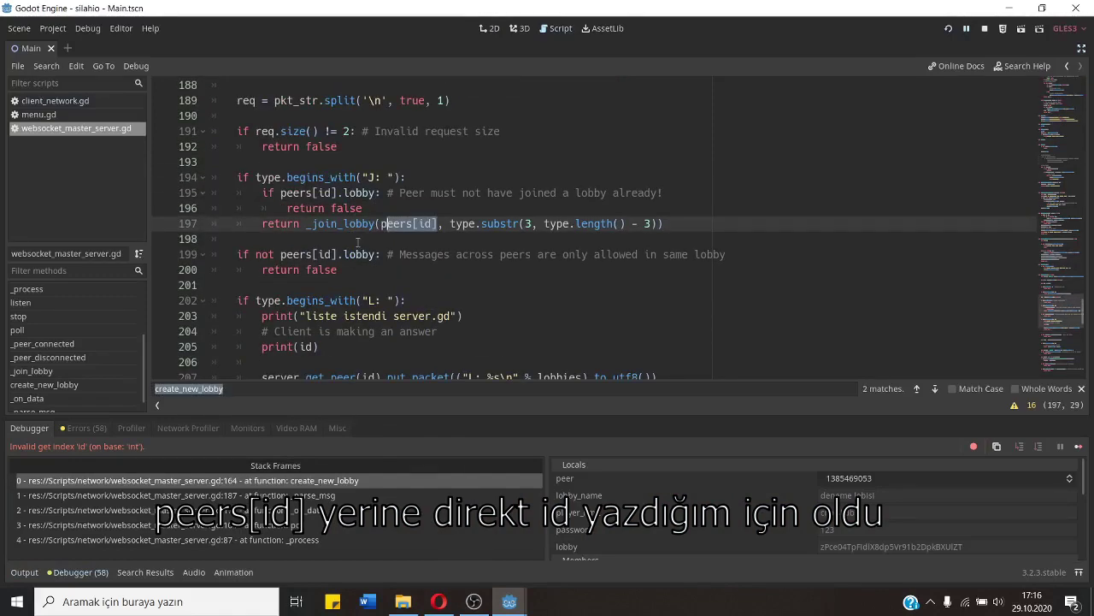
# Replace id with peers[id] in the H: branch's create_new_lobby call, then jump to its definition
pyautogui.click(385, 224)
pyautogui.hotkey('shift', 'F3')
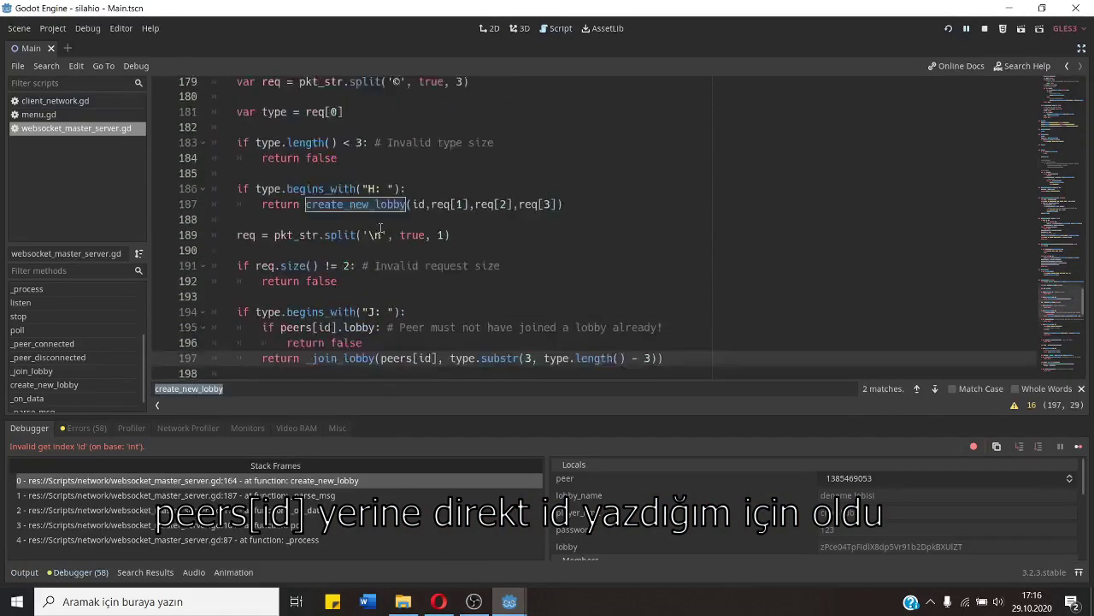
pyautogui.scroll(2, 366, 221)
pyautogui.click(429, 301)
pyautogui.scroll(-5, 395, 283)
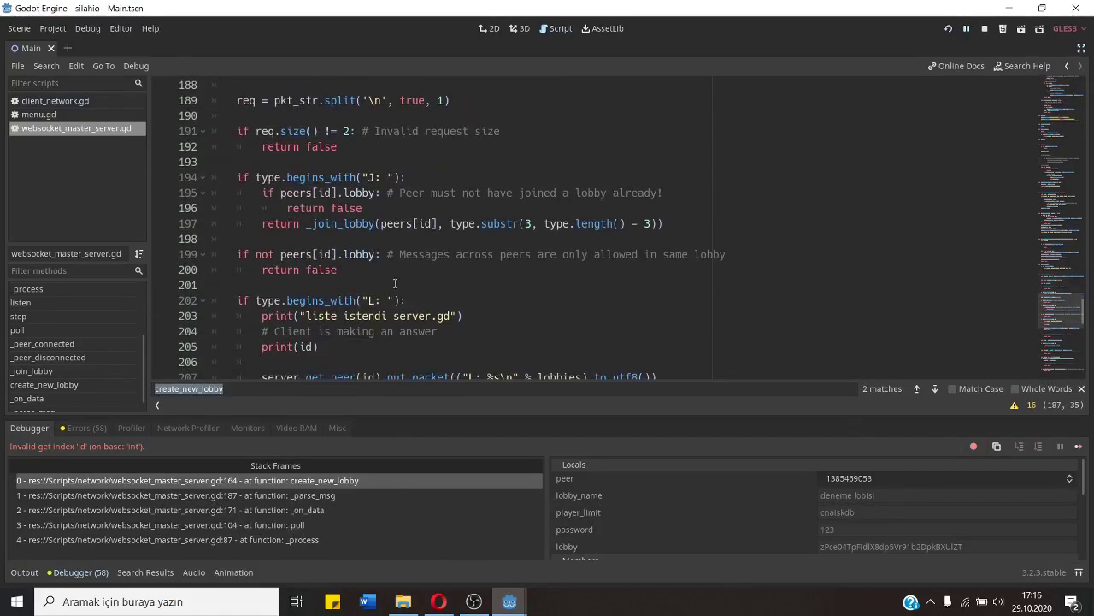
pyautogui.moveTo(382, 224); pyautogui.dragTo(439, 224)
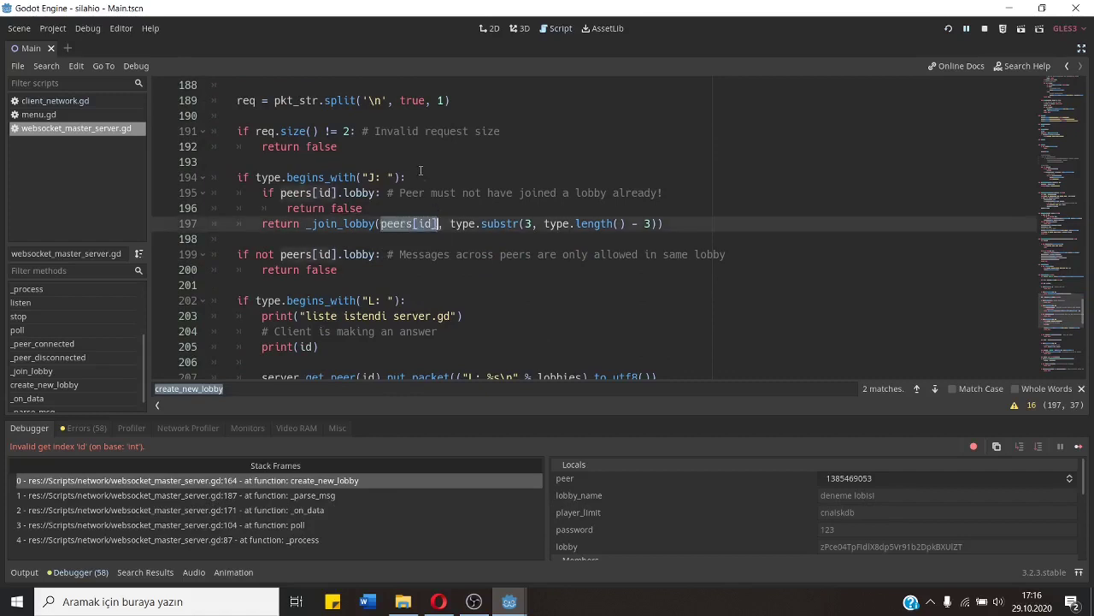
pyautogui.scroll(3, 432, 209)
pyautogui.click(414, 208)
pyautogui.doubleClick(417, 208)
pyautogui.hotkey('ctrl', 'v')
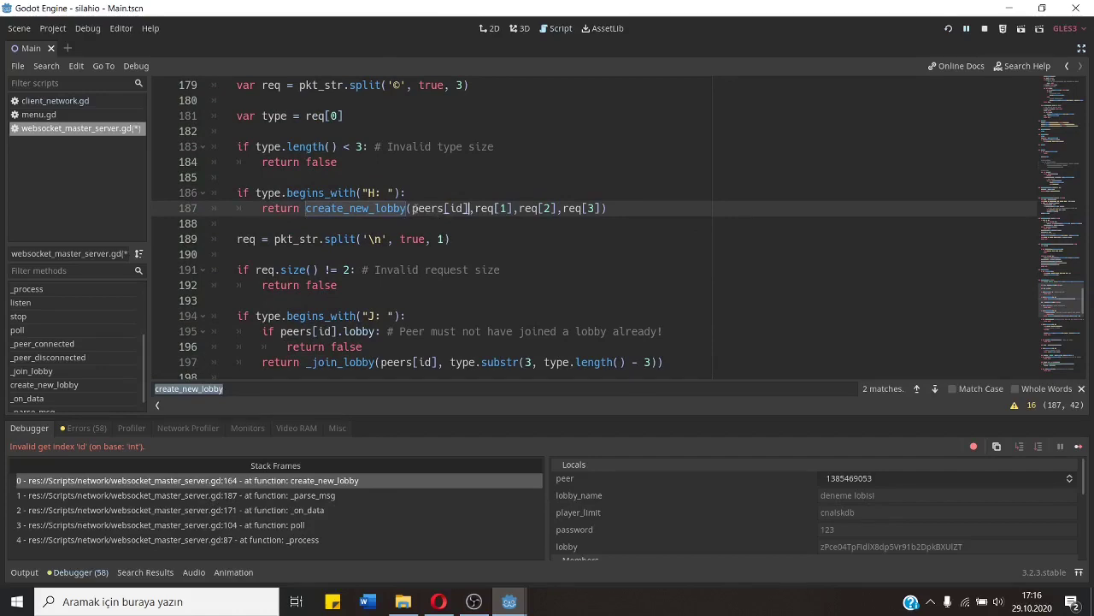
pyautogui.press('F3')
pyautogui.scroll(-2, 324, 229)
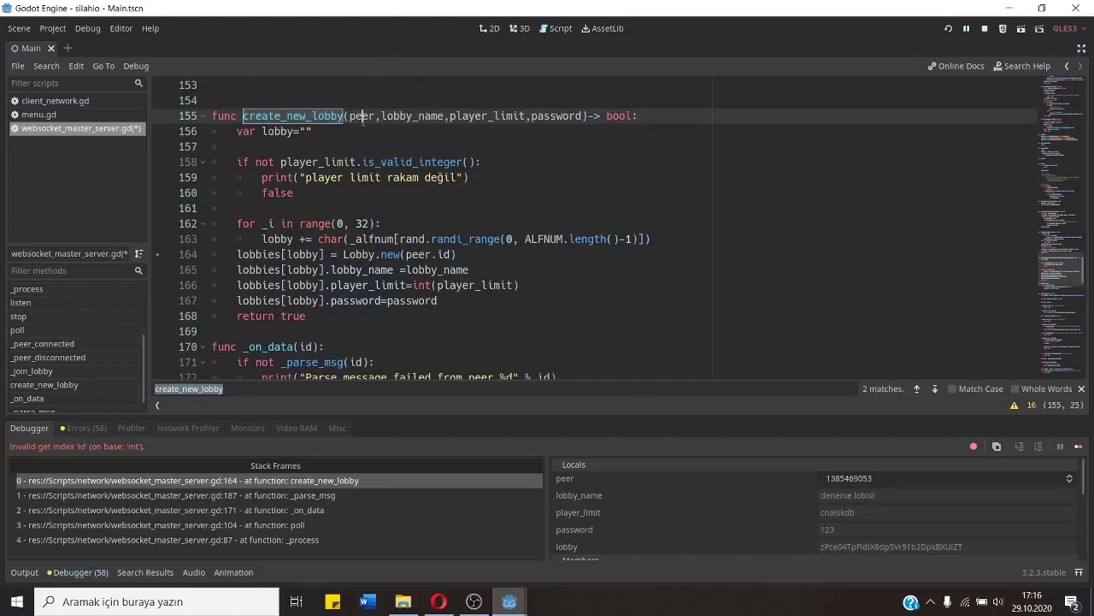
# Add 'peer.lobby = lobby' on a new line at the end of create_new_lobby and save
pyautogui.doubleClick(443, 253)
pyautogui.moveTo(430, 254); pyautogui.dragTo(405, 254)
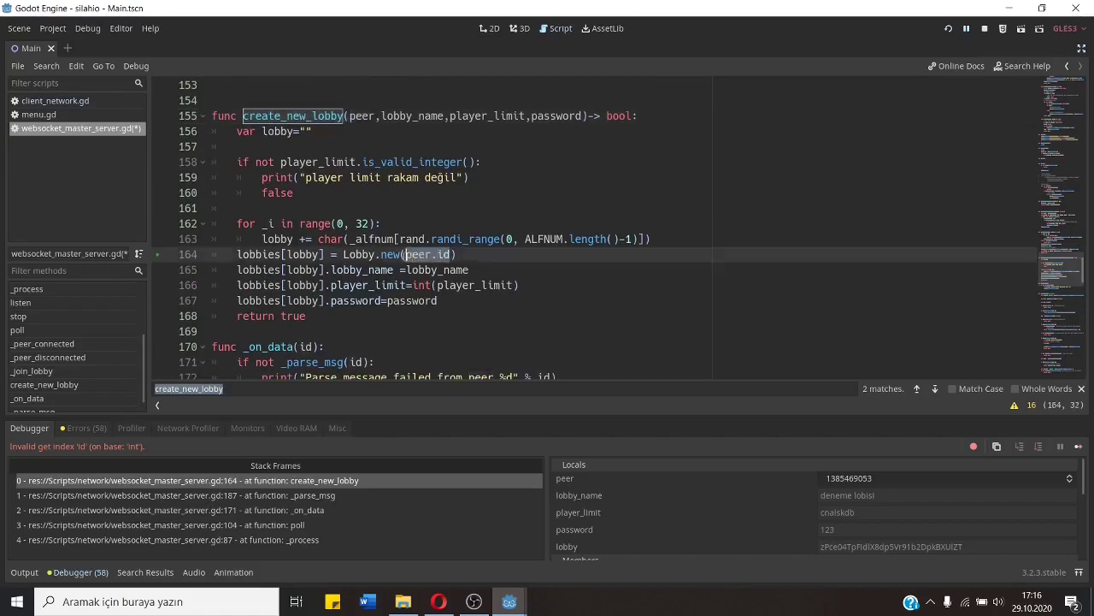
pyautogui.click(449, 306)
pyautogui.press('Return')
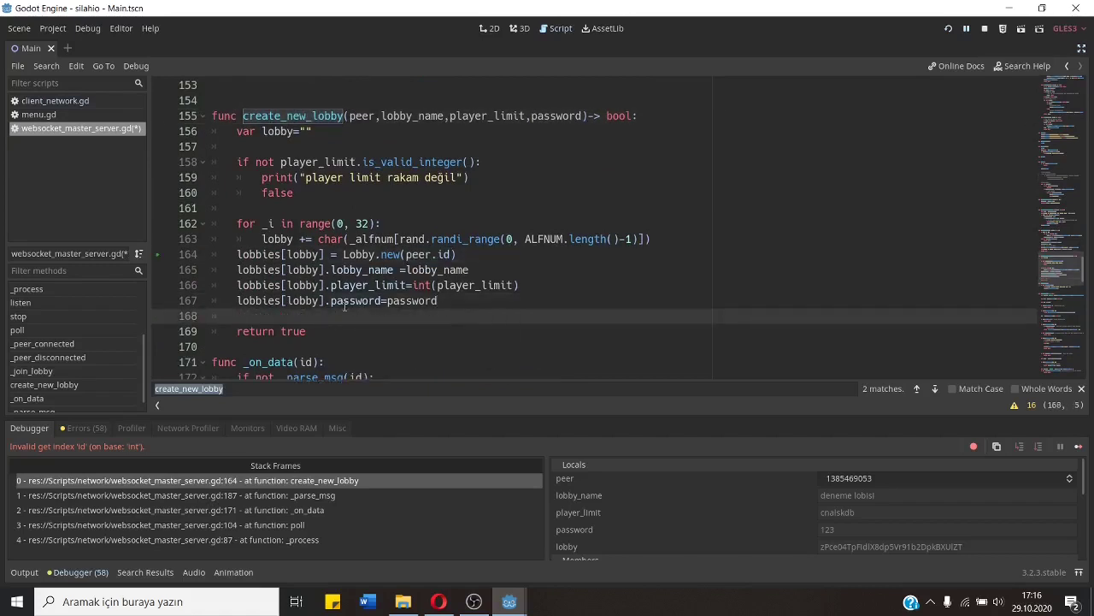
pyautogui.scroll(-2, 310, 292)
pyautogui.scroll(-2, 310, 293)
pyautogui.scroll(-4, 310, 293)
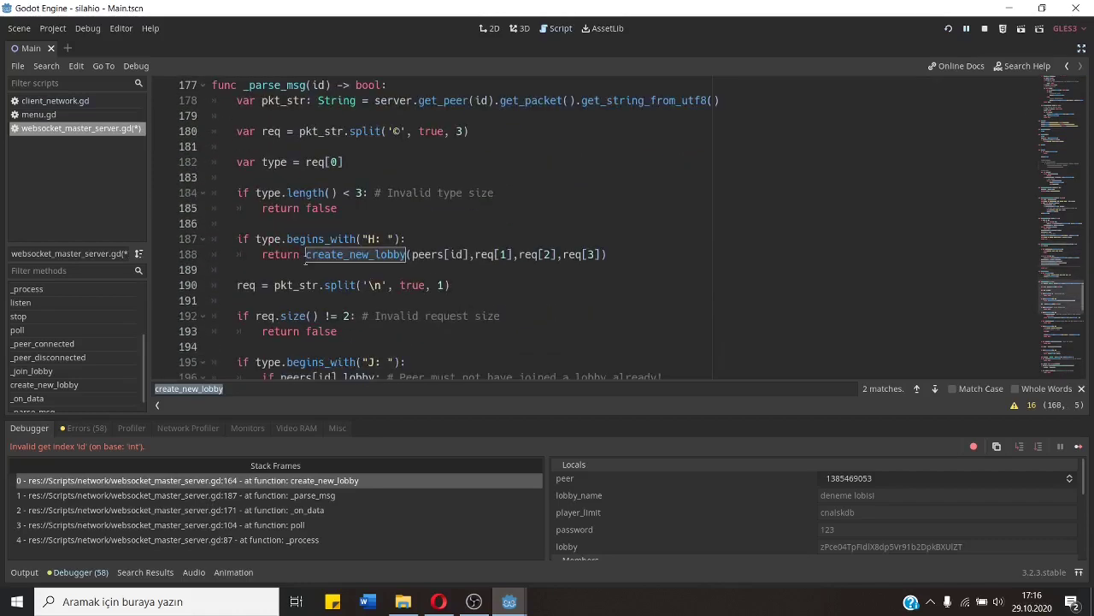
pyautogui.scroll(1, 308, 273)
pyautogui.scroll(9, 305, 259)
pyautogui.scroll(4, 306, 259)
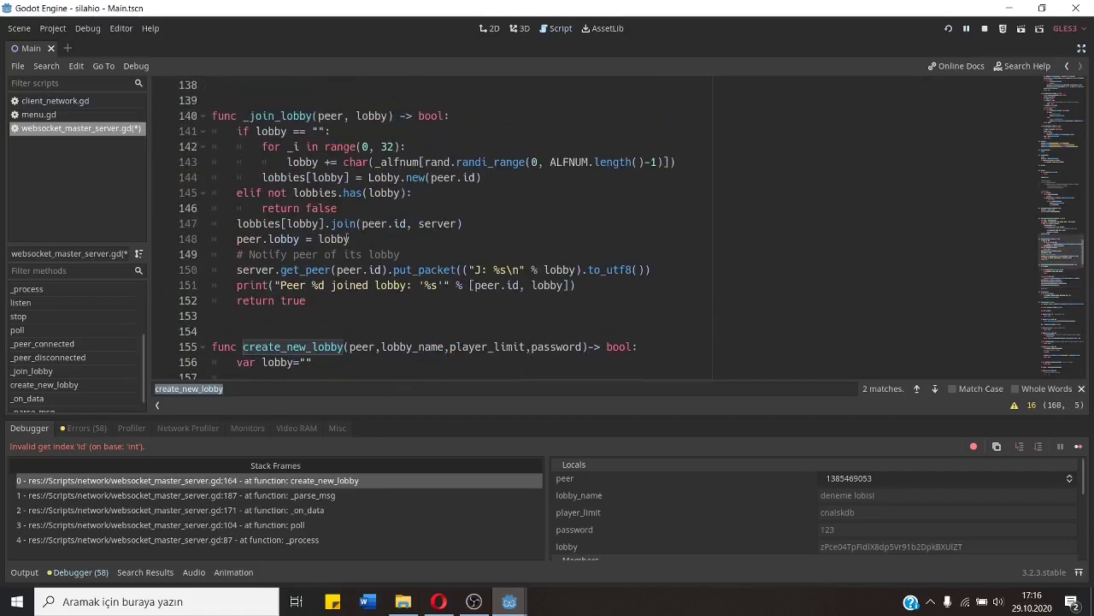
pyautogui.moveTo(350, 239); pyautogui.dragTo(237, 238)
pyautogui.hotkey('ctrl', 'c')
pyautogui.scroll(-1, 274, 281)
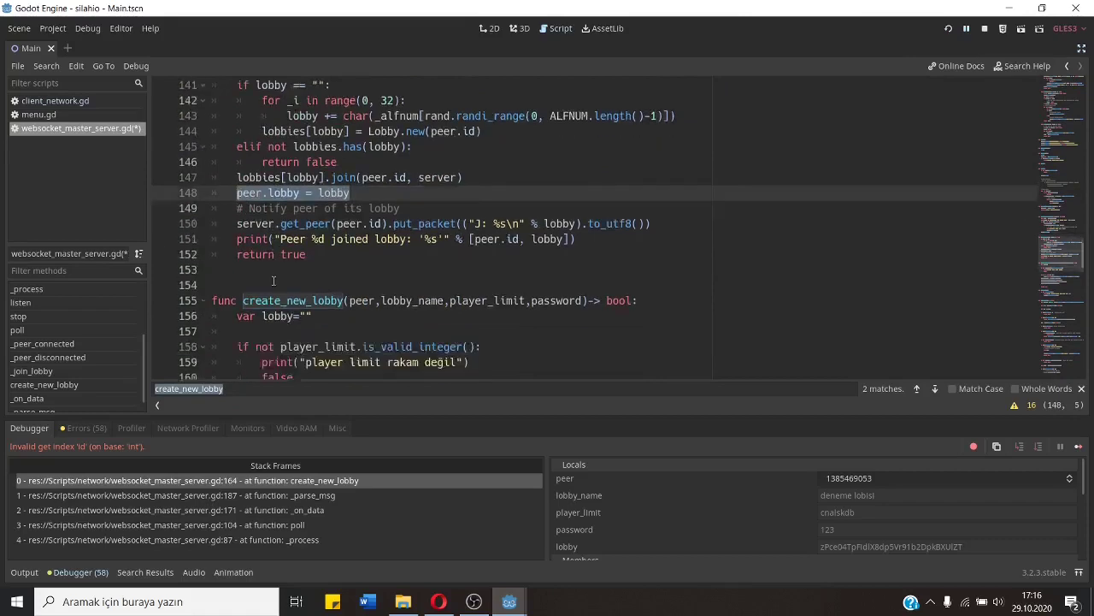
pyautogui.scroll(-4, 274, 281)
pyautogui.click(263, 322)
pyautogui.hotkey('ctrl', 'v')
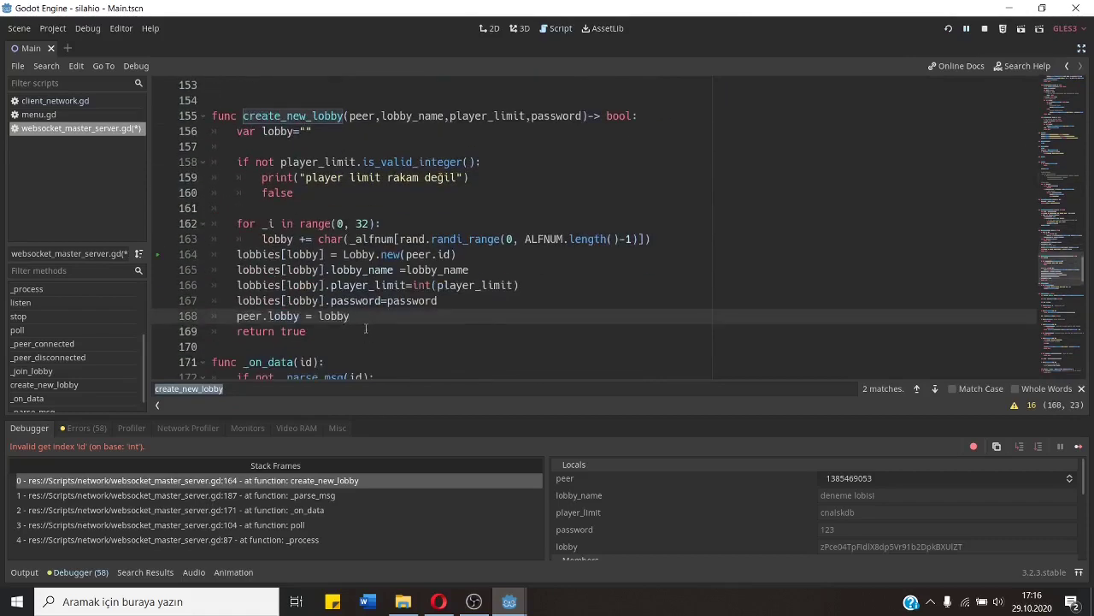
pyautogui.hotkey('ctrl', 's')
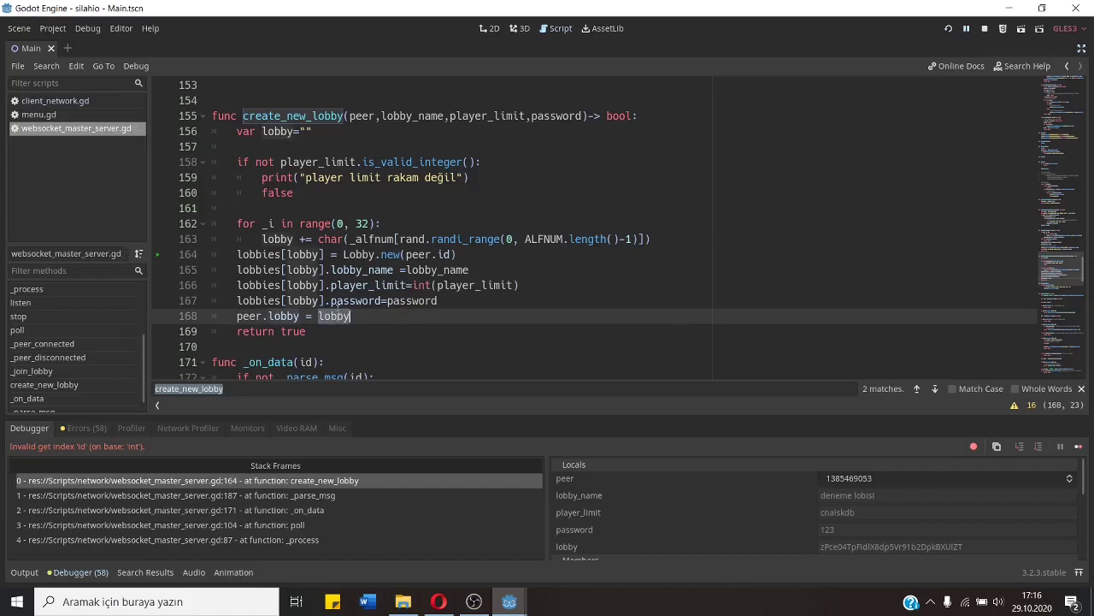
# Copy the J: lobby put_packet line from _join_lobby below the lobby assignment, then save
pyautogui.scroll(2, 278, 239)
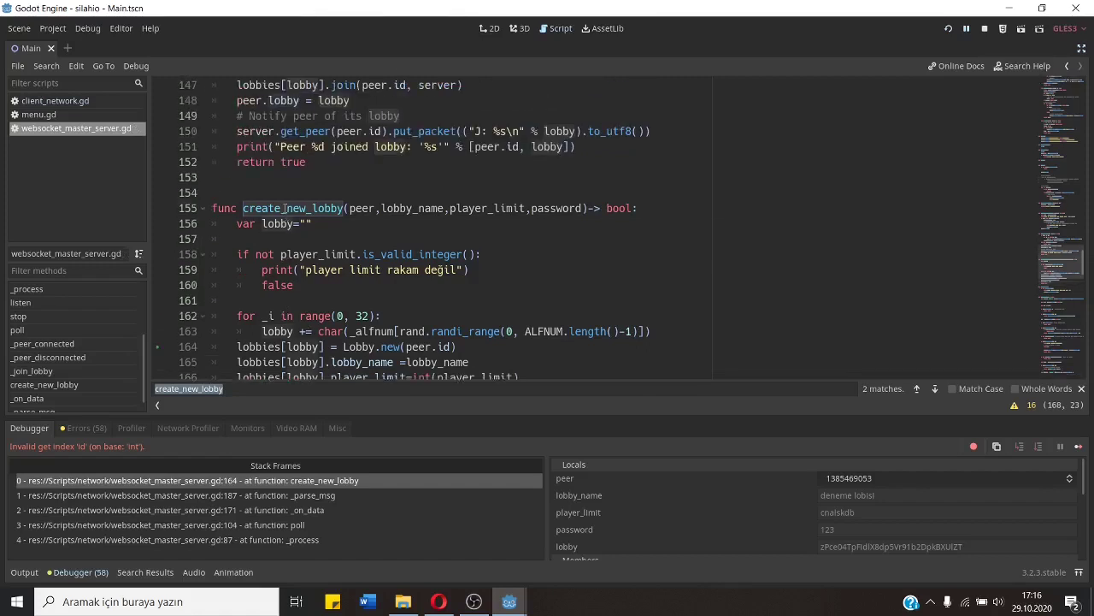
pyautogui.click(285, 211)
pyautogui.scroll(3, 284, 224)
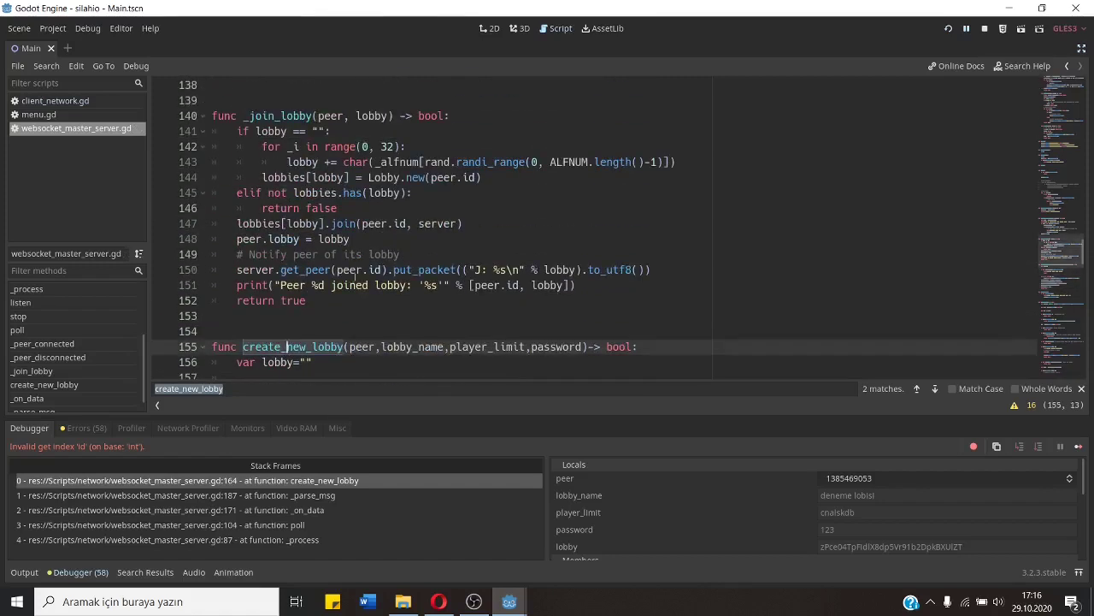
pyautogui.moveTo(228, 275); pyautogui.dragTo(651, 272)
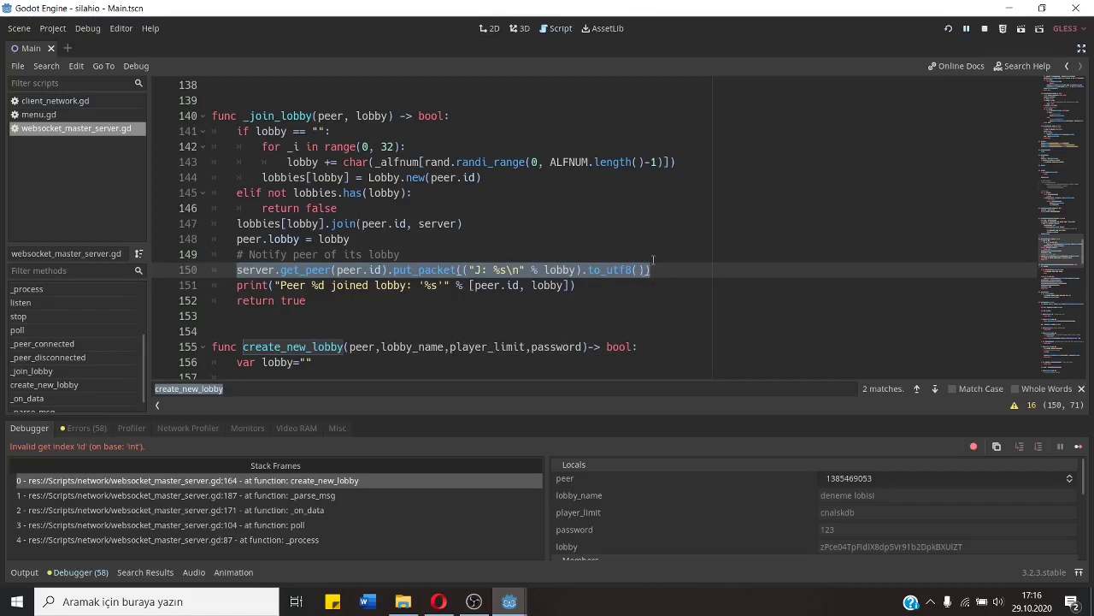
pyautogui.scroll(-3, 651, 270)
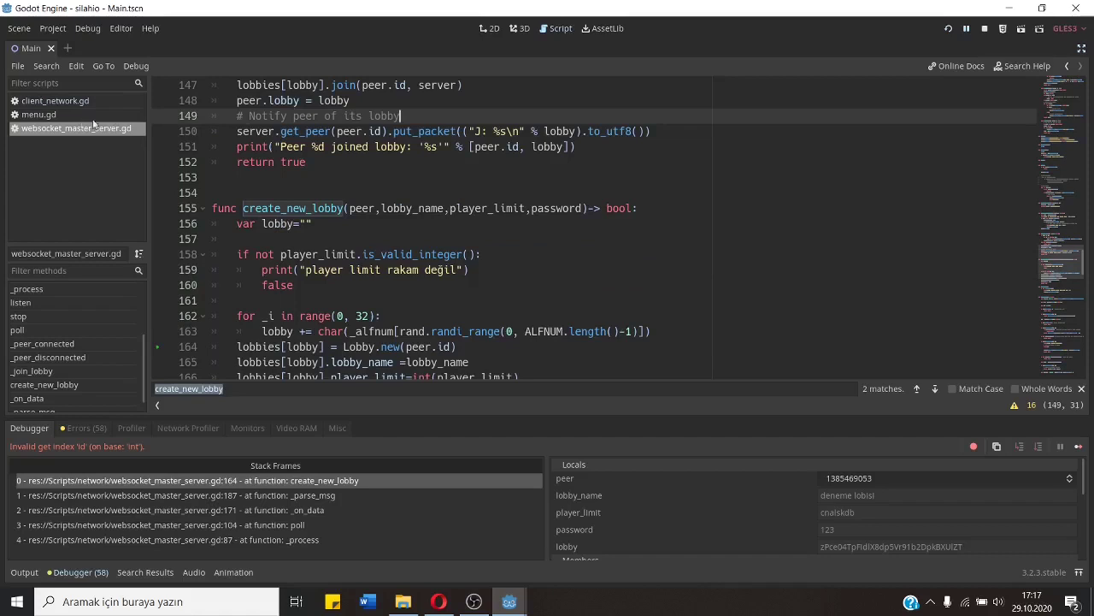
pyautogui.click(480, 131)
pyautogui.doubleClick(561, 131)
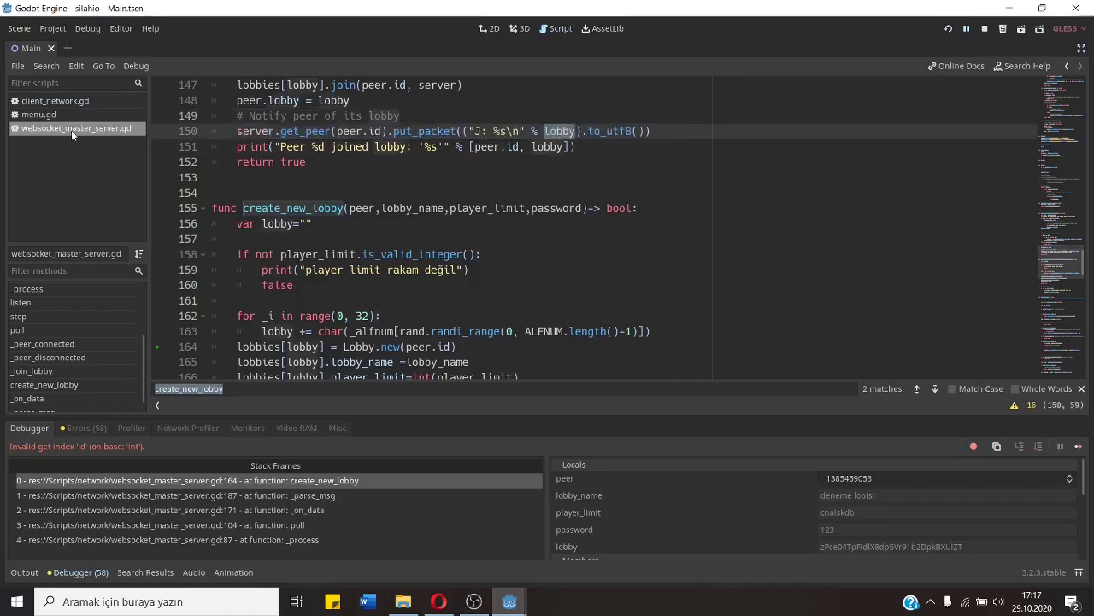
pyautogui.moveTo(652, 131); pyautogui.dragTo(237, 131)
pyautogui.hotkey('ctrl', 'c')
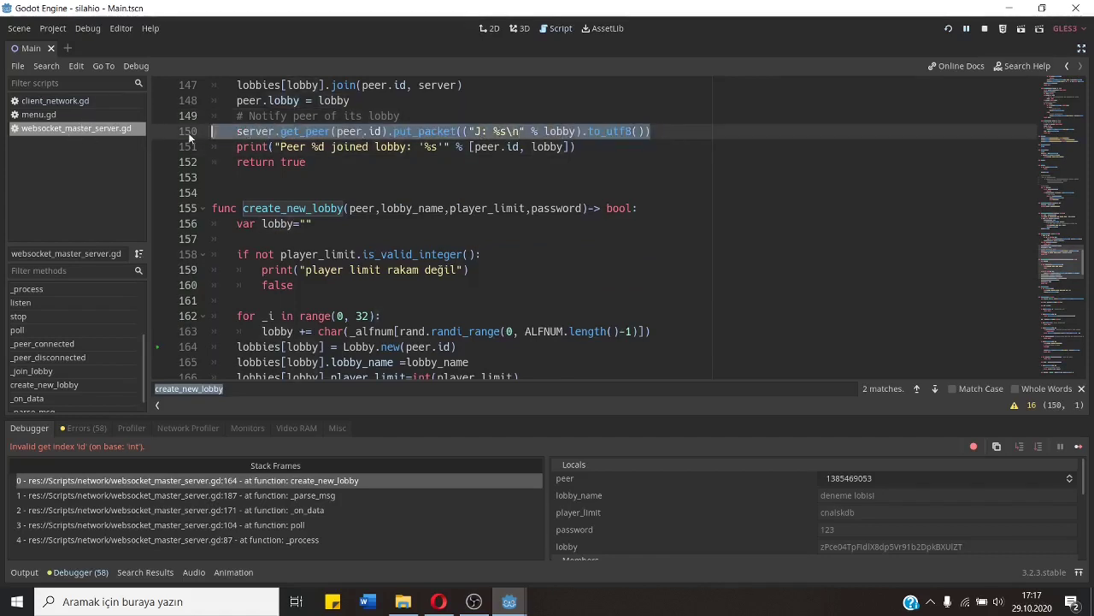
pyautogui.scroll(-3, 288, 259)
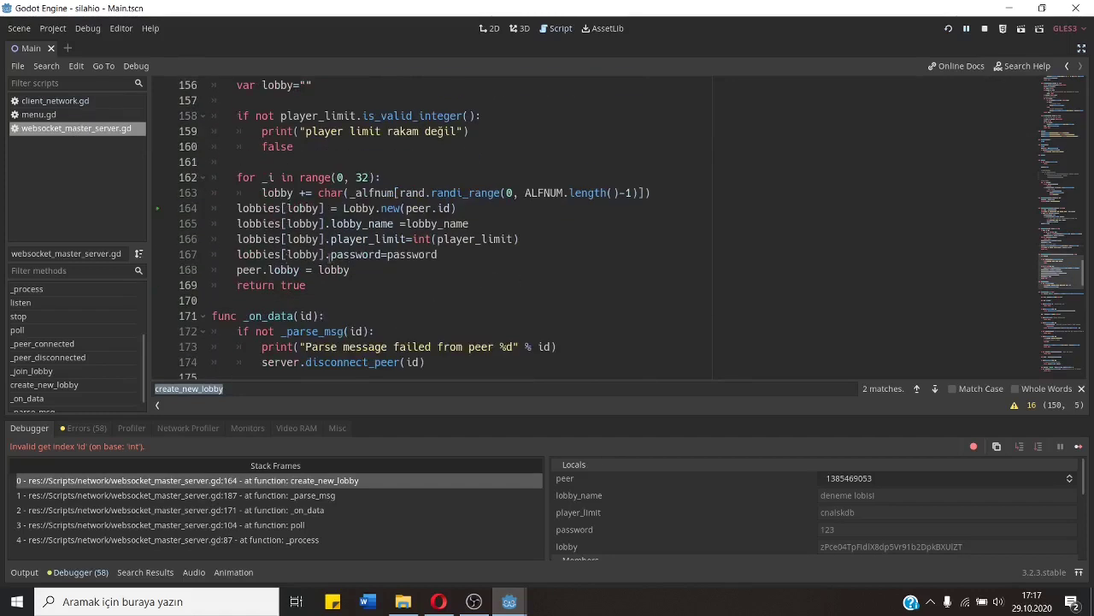
pyautogui.click(384, 270)
pyautogui.press('Return')
pyautogui.hotkey('ctrl', 'v')
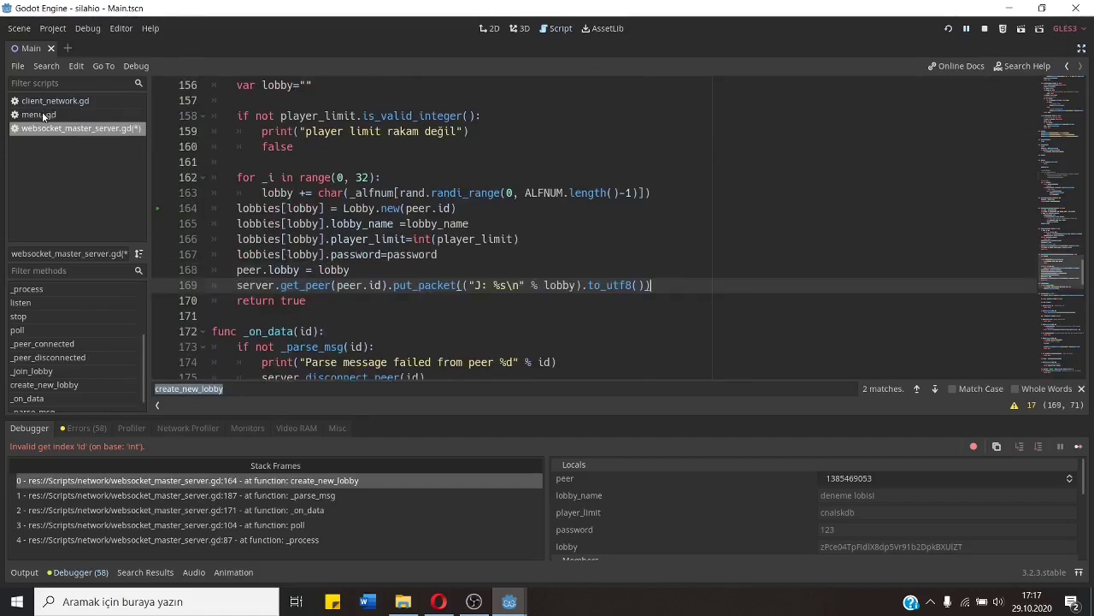
pyautogui.hotkey('ctrl', 's')
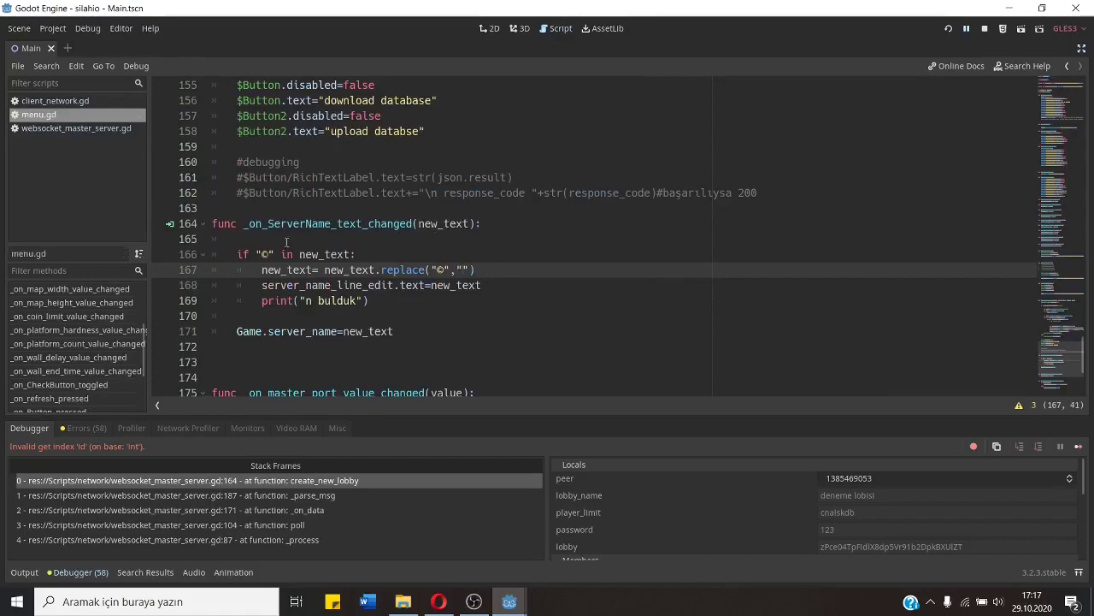
pyautogui.scroll(-3, 284, 250)
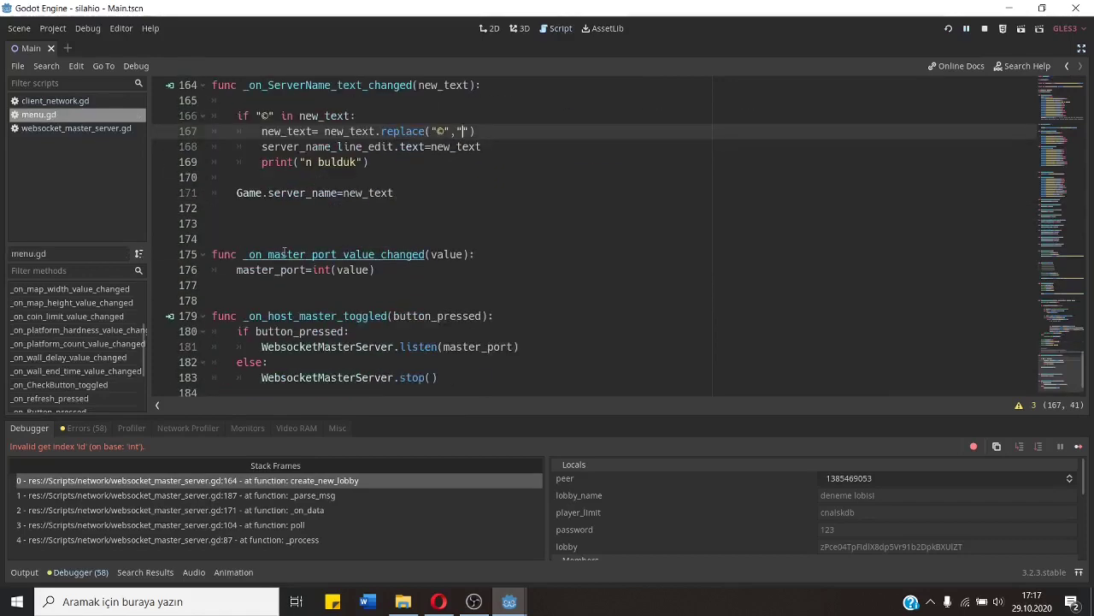
pyautogui.click(53, 102)
pyautogui.hotkey('ctrl', 'f')
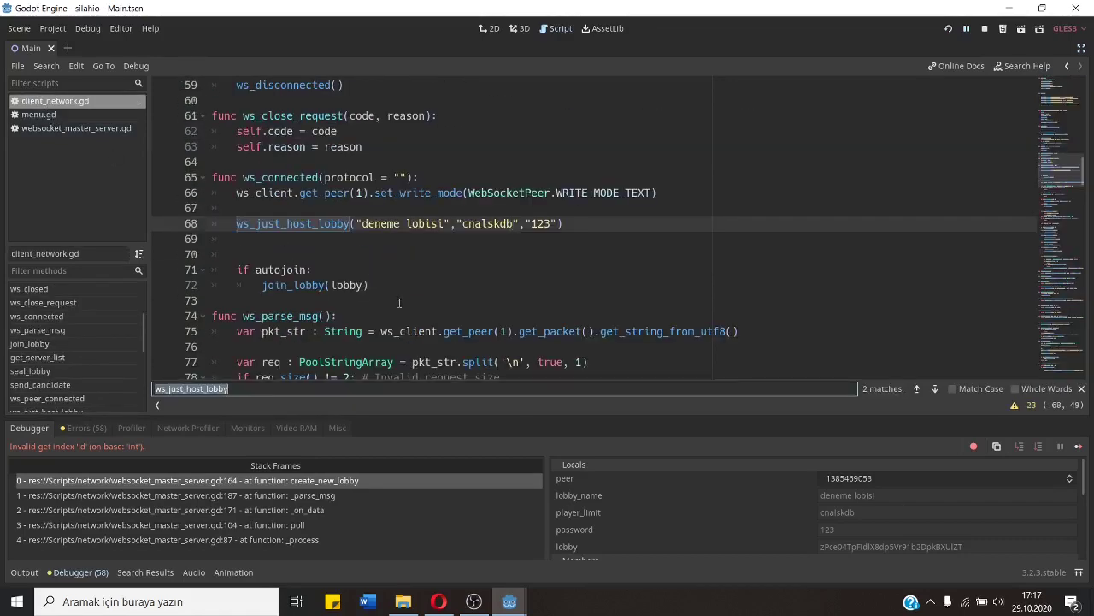
pyautogui.write('J:')
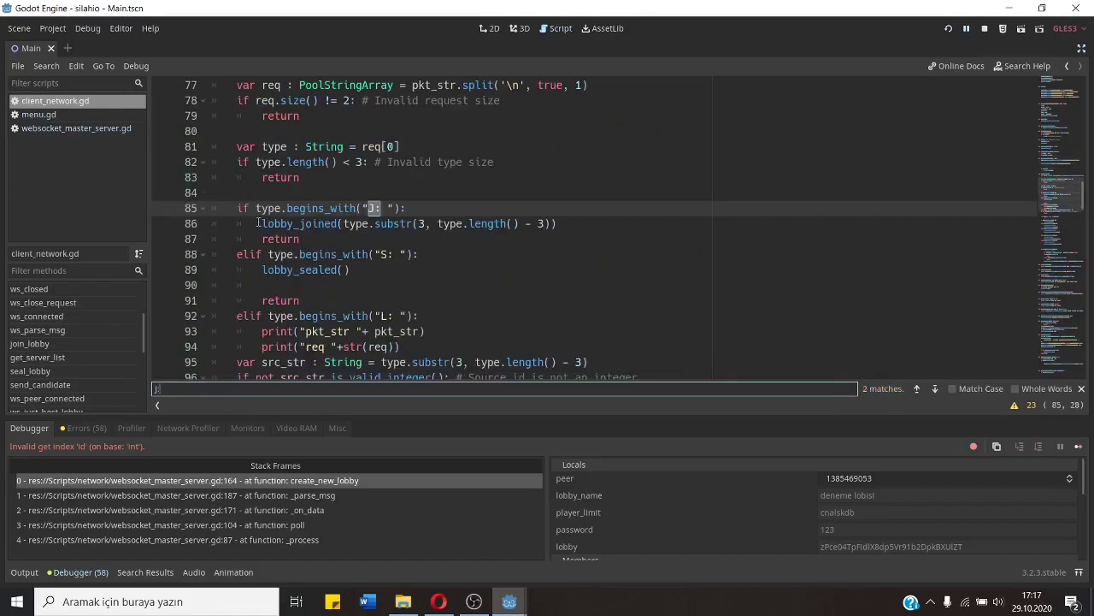
pyautogui.moveTo(262, 223); pyautogui.dragTo(530, 223)
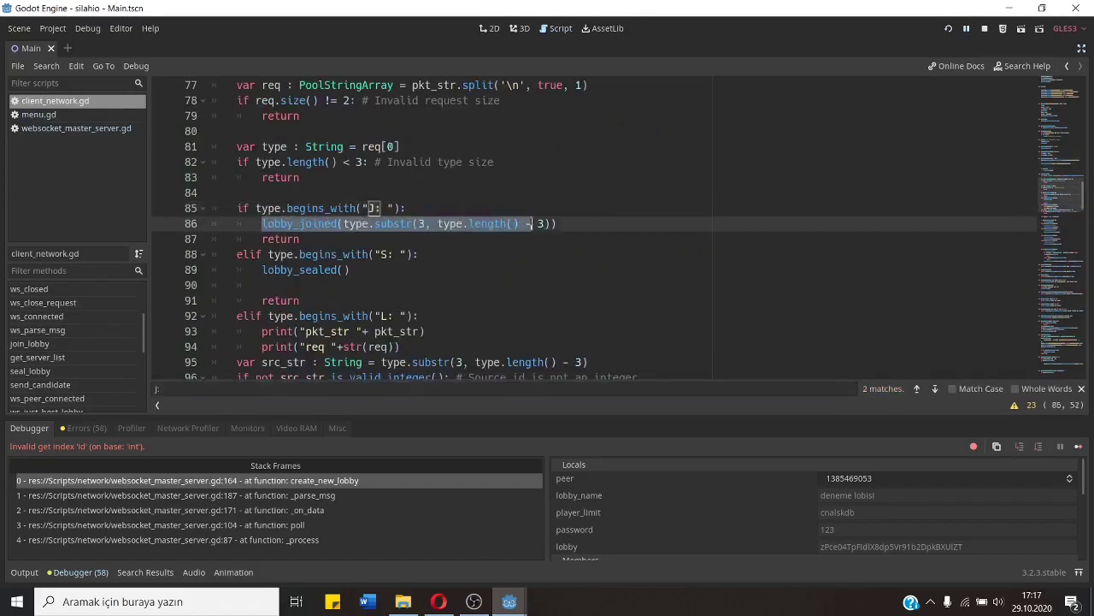
pyautogui.click(476, 247)
pyautogui.moveTo(343, 223); pyautogui.dragTo(544, 223)
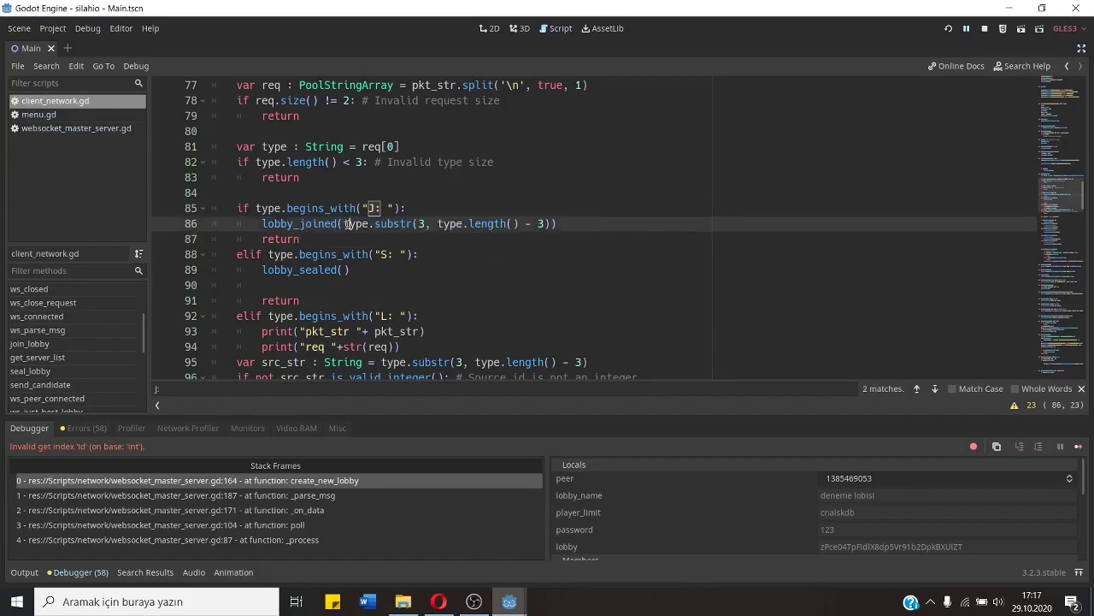
pyautogui.moveTo(367, 208); pyautogui.dragTo(387, 208)
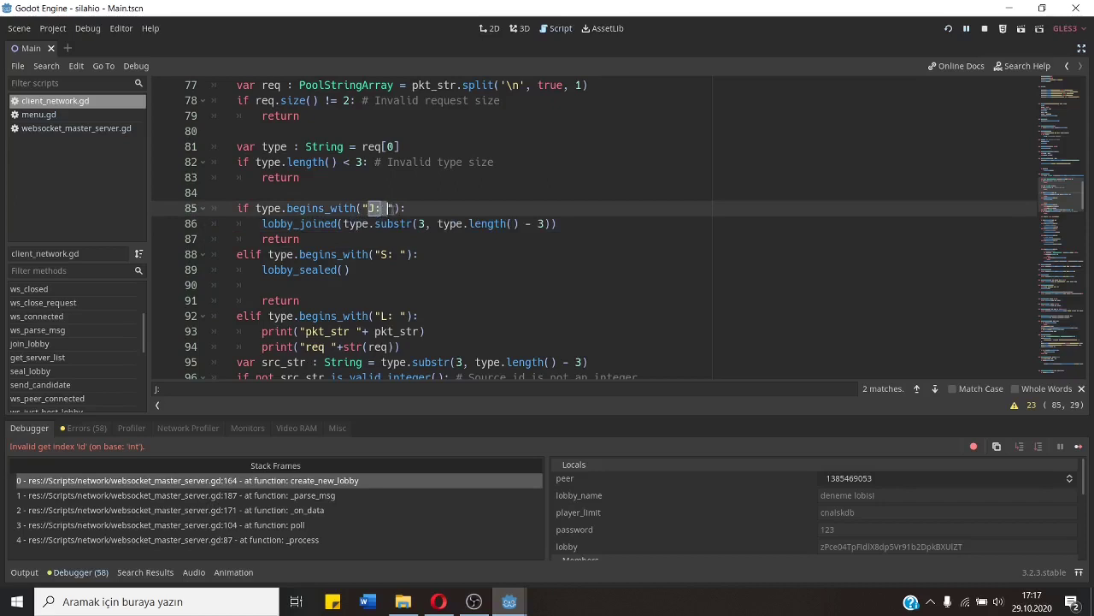
pyautogui.moveTo(552, 223); pyautogui.dragTo(333, 223)
pyautogui.doubleClick(332, 223)
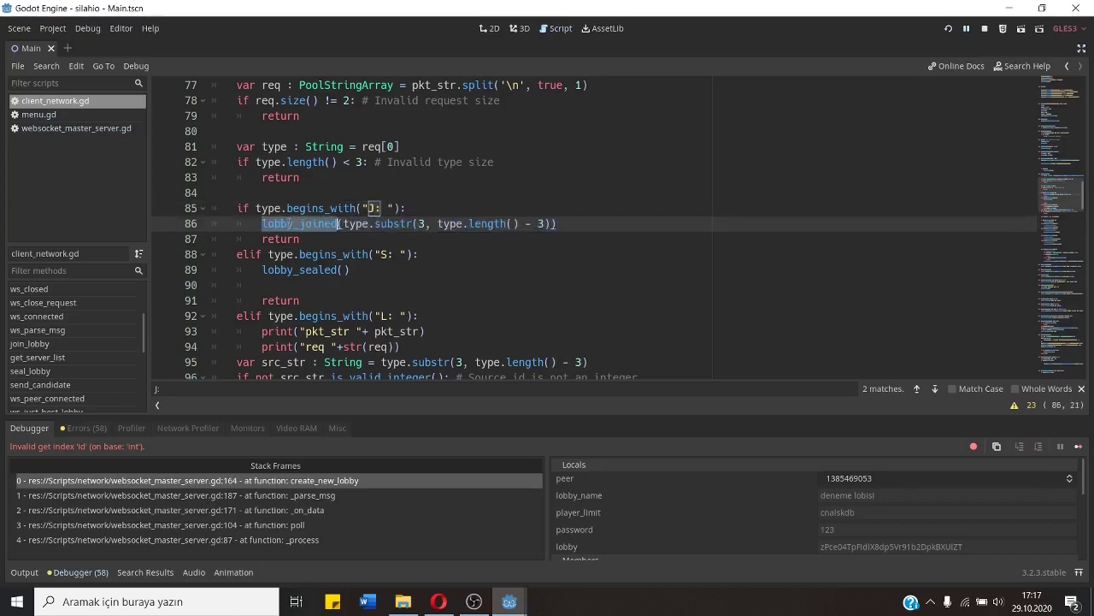
pyautogui.hotkey('ctrl', 'f')
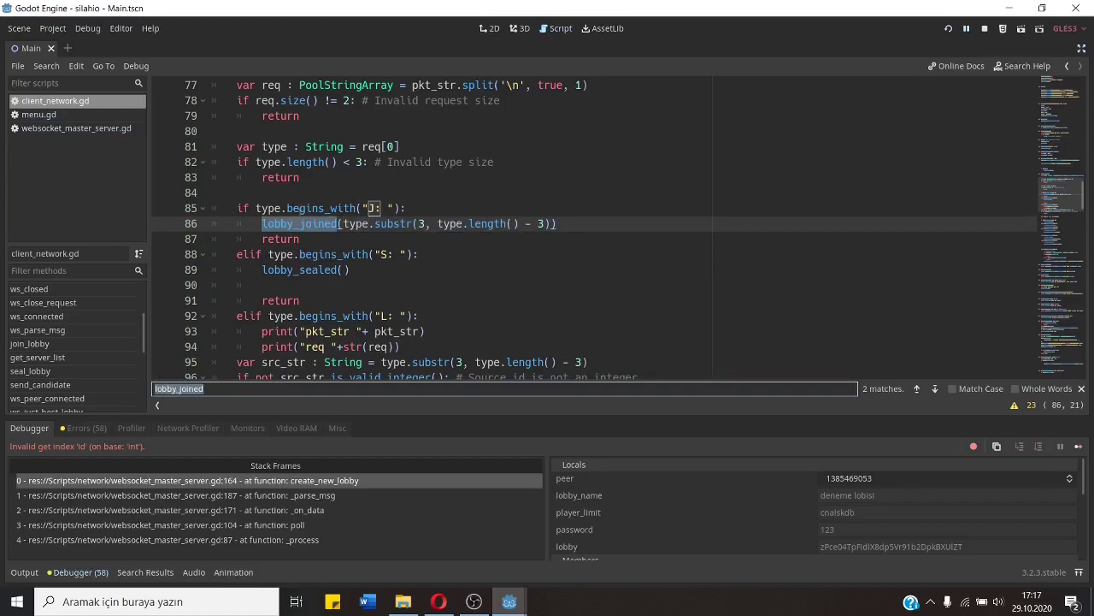
pyautogui.press('Return')
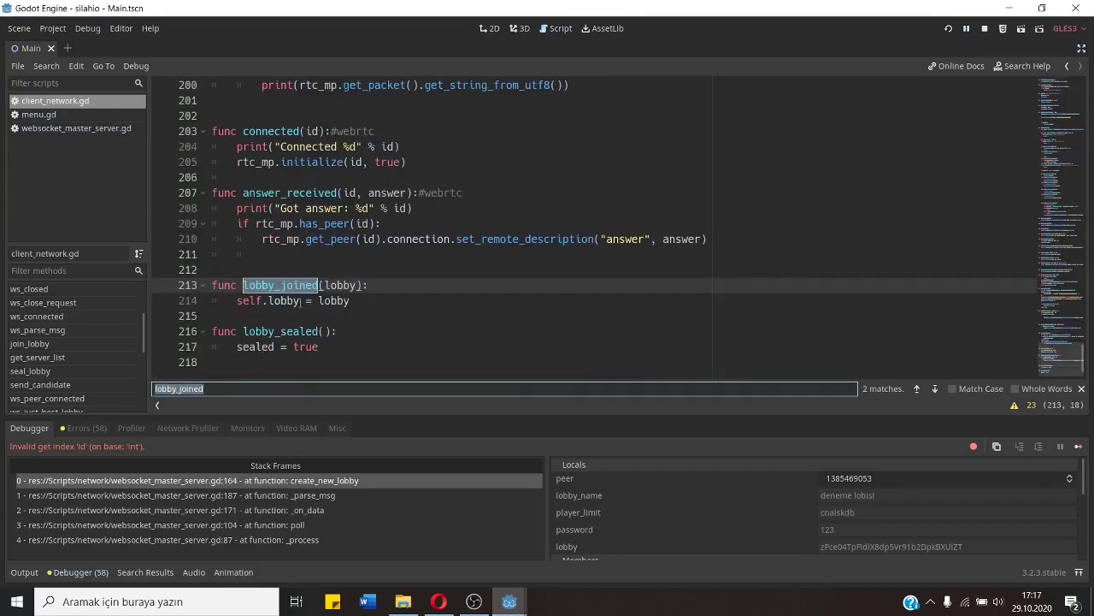
pyautogui.moveTo(238, 307); pyautogui.dragTo(350, 300)
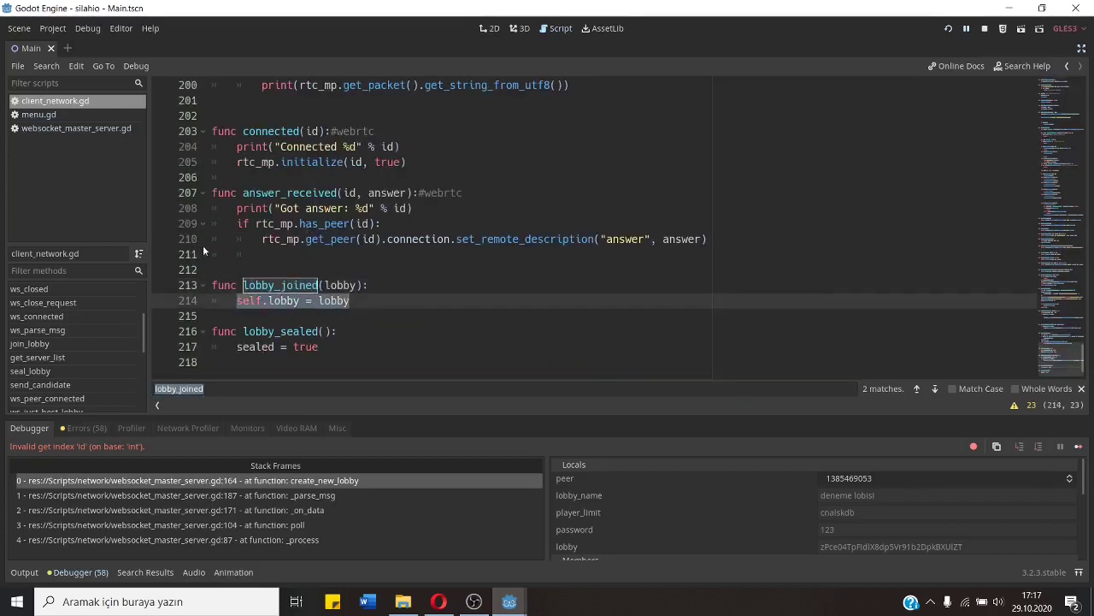
pyautogui.scroll(1, 203, 249)
pyautogui.scroll(8, 214, 248)
pyautogui.scroll(7, 231, 246)
pyautogui.scroll(10, 246, 245)
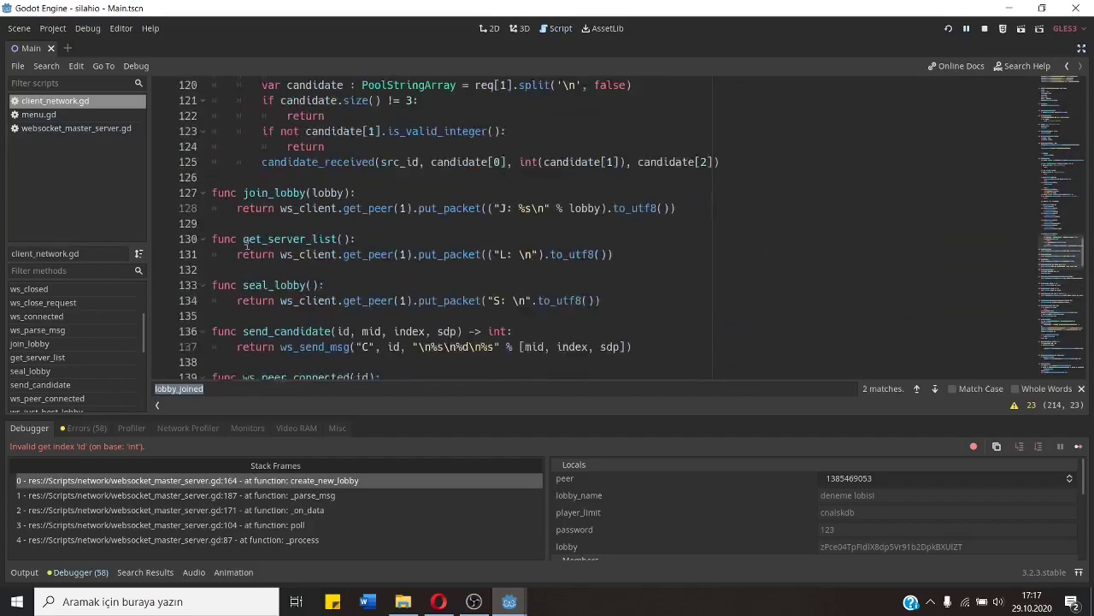
pyautogui.scroll(8, 247, 244)
pyautogui.scroll(6, 248, 239)
pyautogui.scroll(7, 251, 233)
pyautogui.scroll(7, 253, 227)
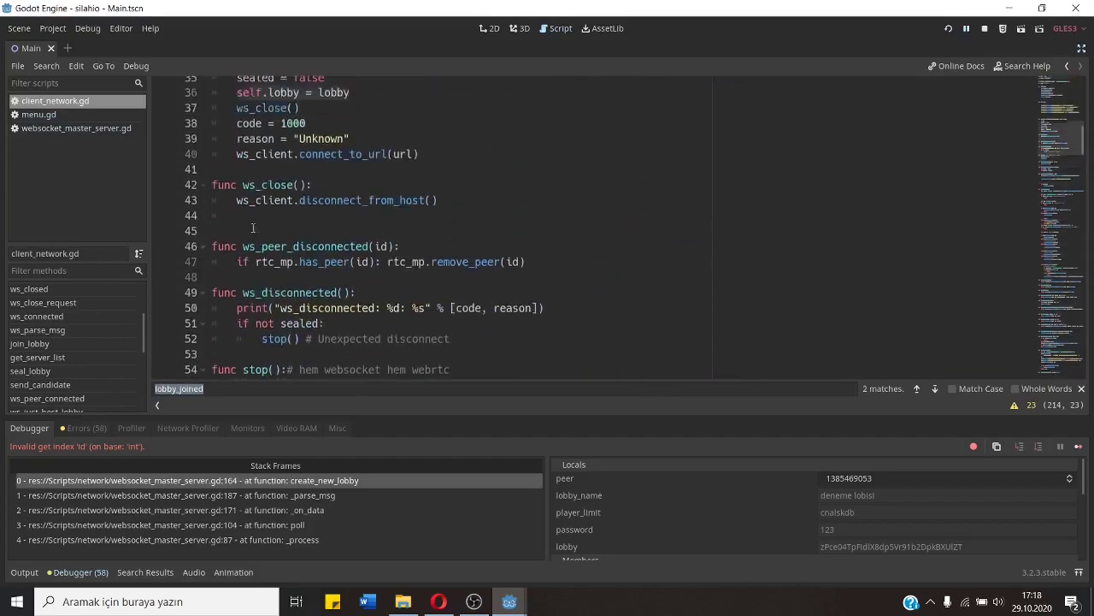
pyautogui.scroll(7, 253, 228)
pyautogui.scroll(2, 251, 214)
pyautogui.scroll(2, 249, 205)
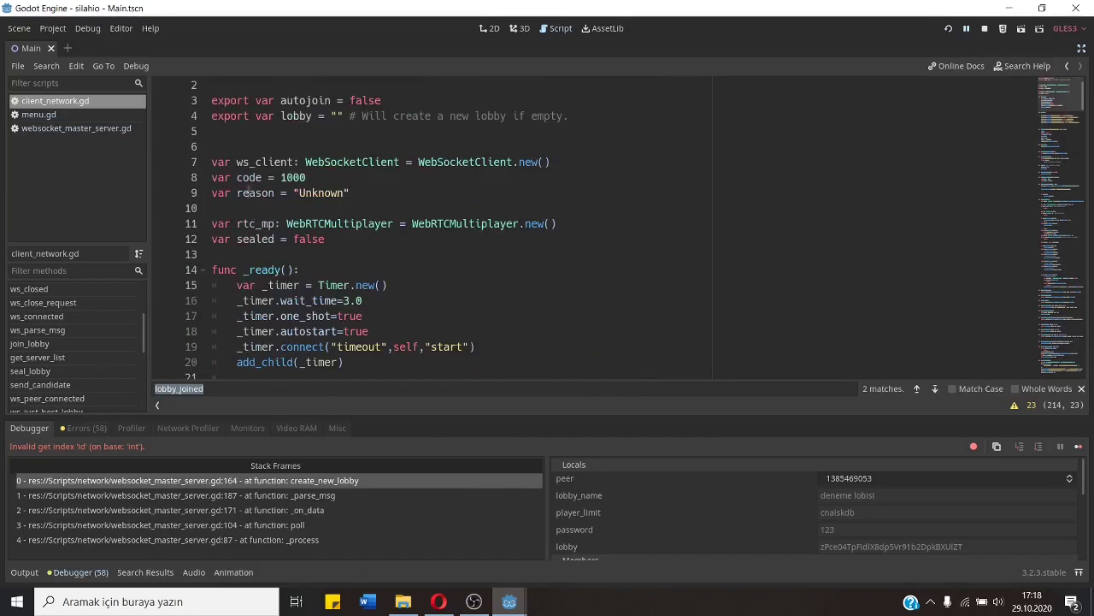
pyautogui.scroll(1, 254, 238)
pyautogui.doubleClick(306, 131)
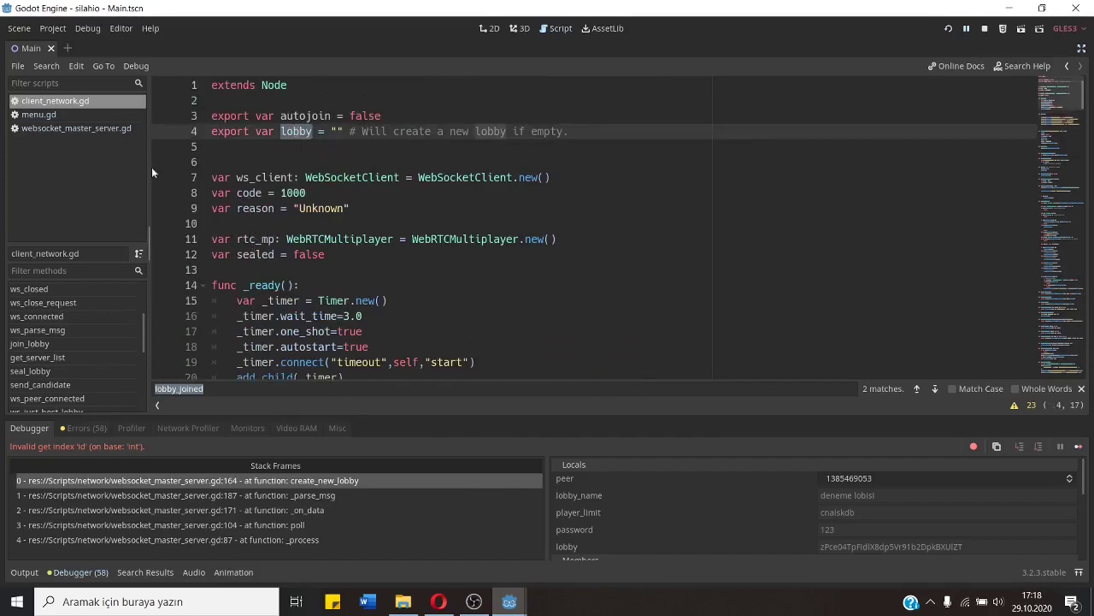
pyautogui.click(53, 127)
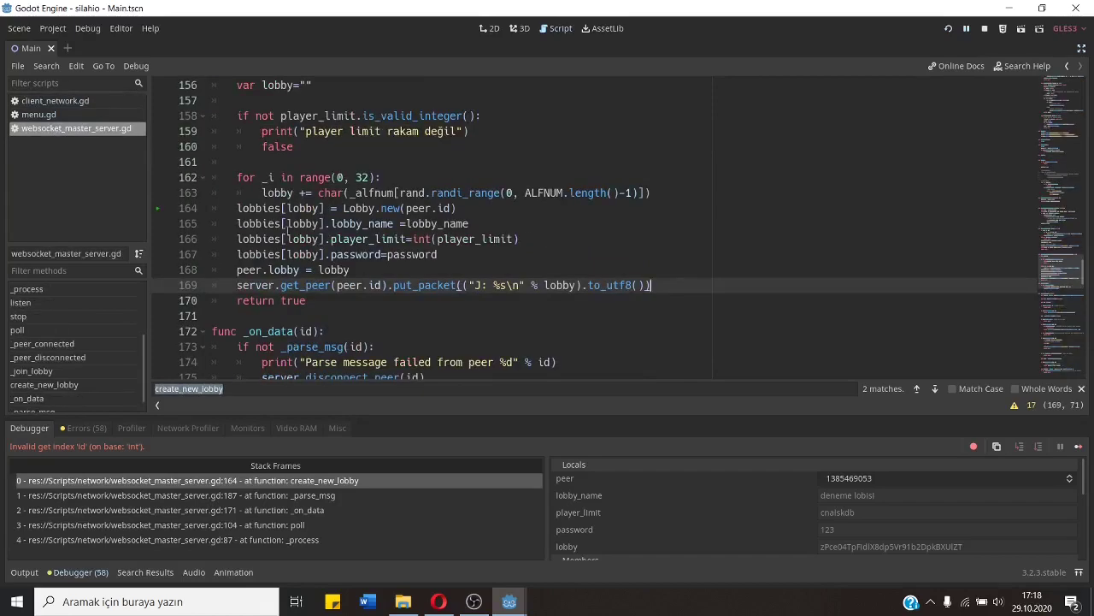
pyautogui.scroll(1, 284, 248)
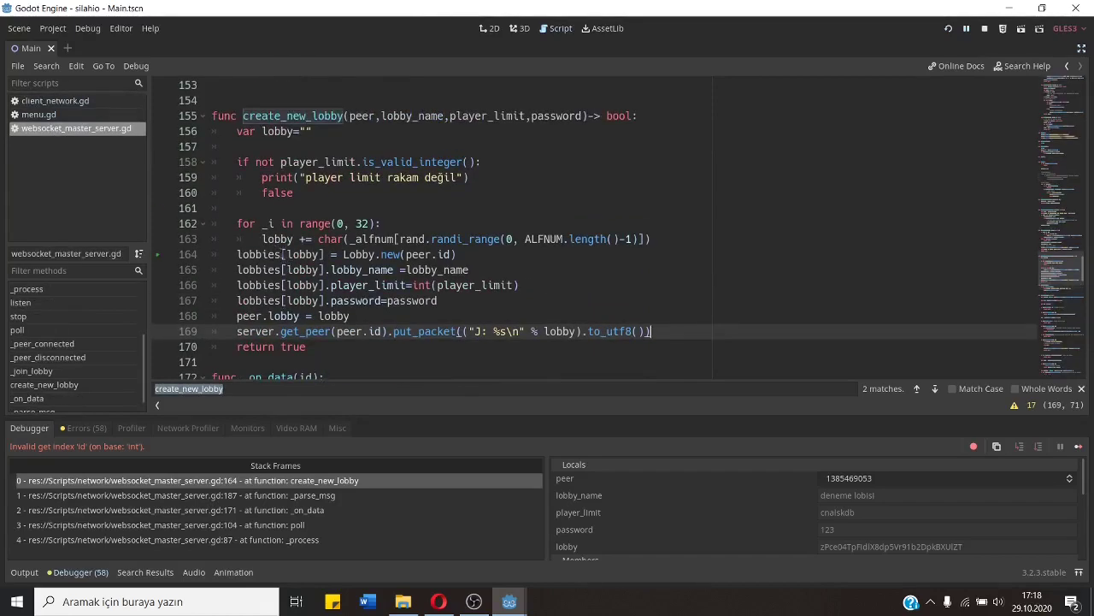
# In client_network.gd, replace the cnalskdb player limit in the test lobby call with 16
pyautogui.moveTo(289, 254)
pyautogui.moveTo(438, 291)
pyautogui.click(55, 100)
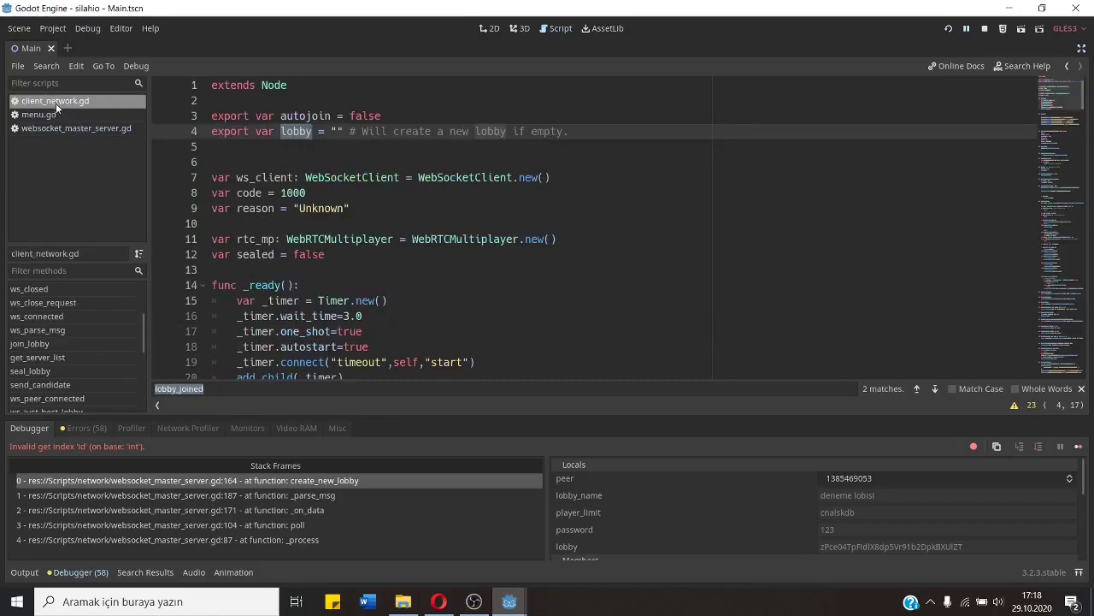
pyautogui.scroll(-10, 309, 253)
pyautogui.scroll(-1, 310, 253)
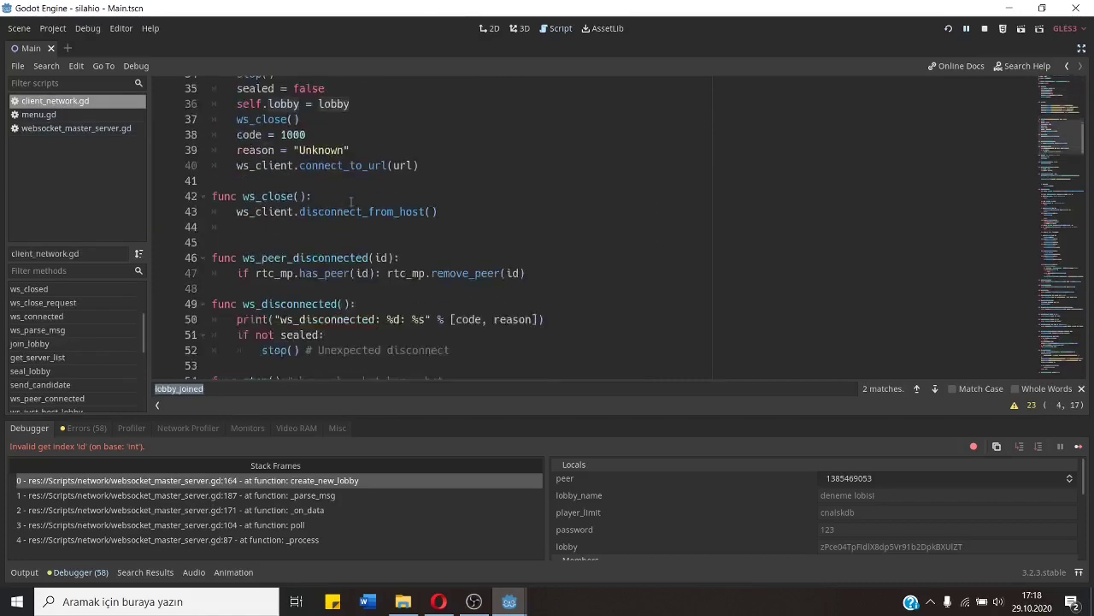
pyautogui.scroll(-3, 342, 224)
pyautogui.write('lobby')
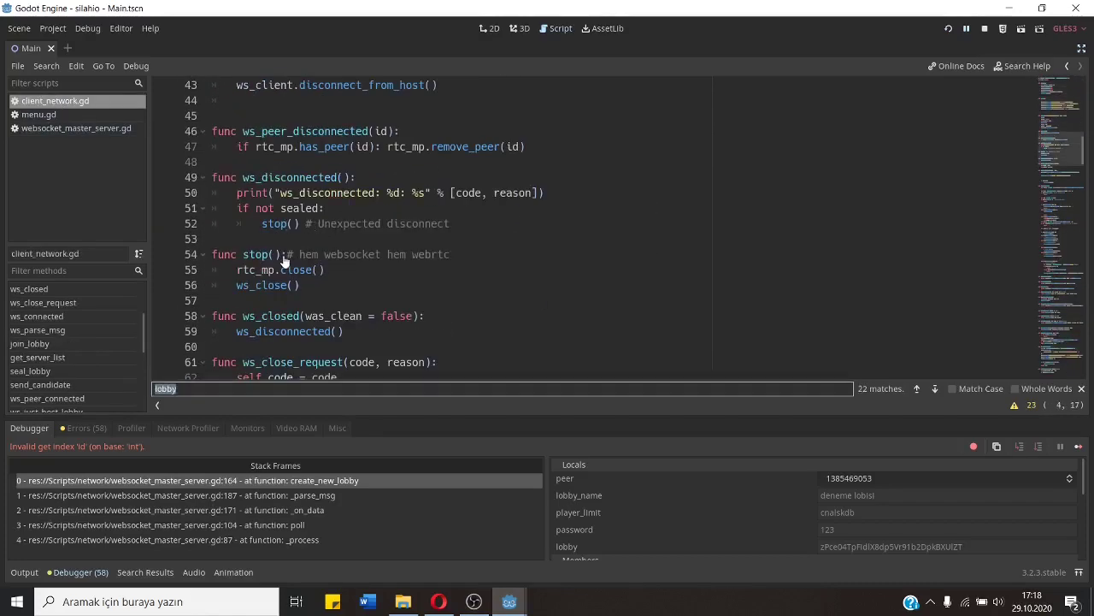
pyautogui.write('just')
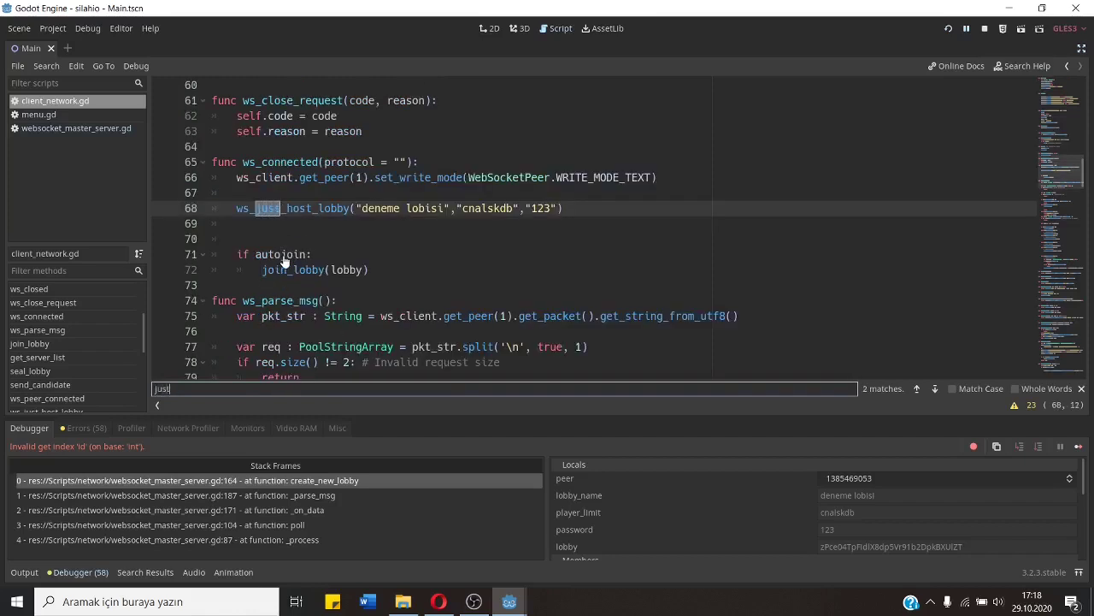
pyautogui.doubleClick(490, 208)
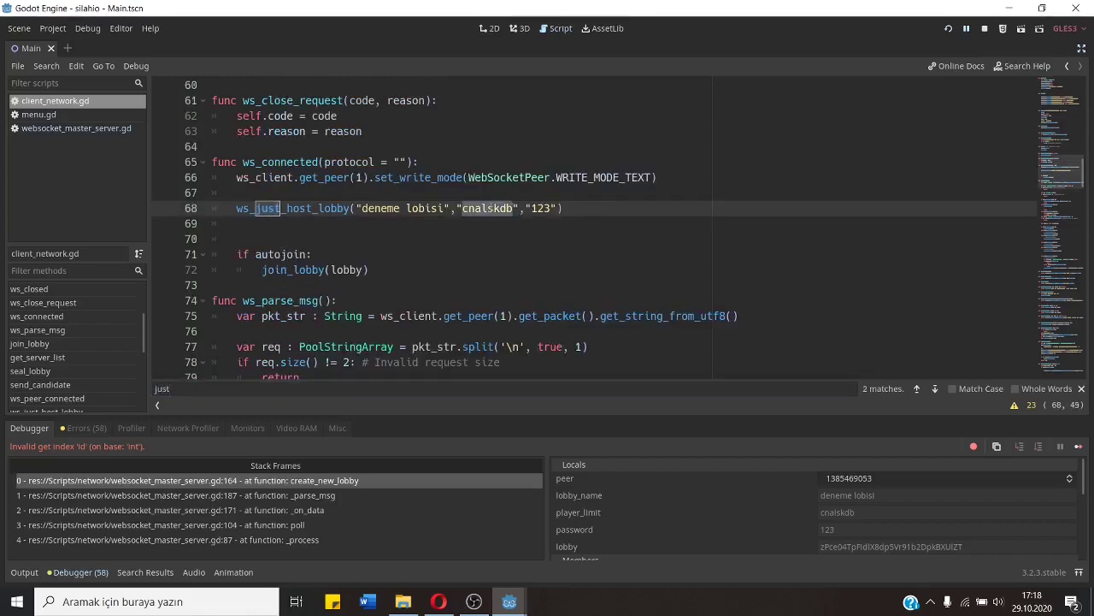
pyautogui.write('16')
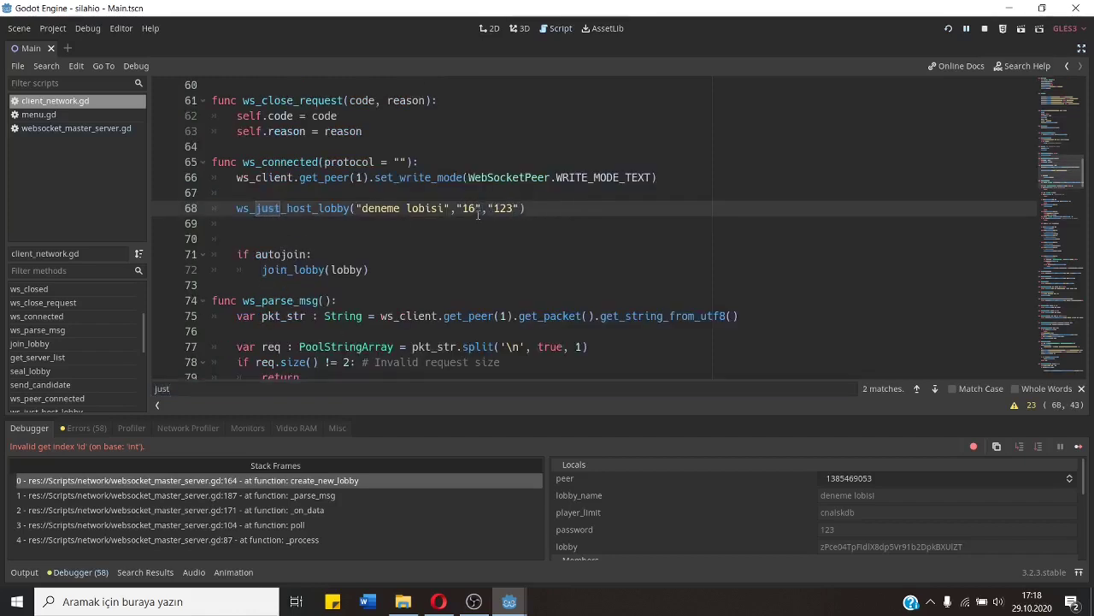
pyautogui.press('Down')
pyautogui.click(479, 207)
# Save and run the project, move the game window aside, and return to websocket_master_server.gd
pyautogui.press('F5')
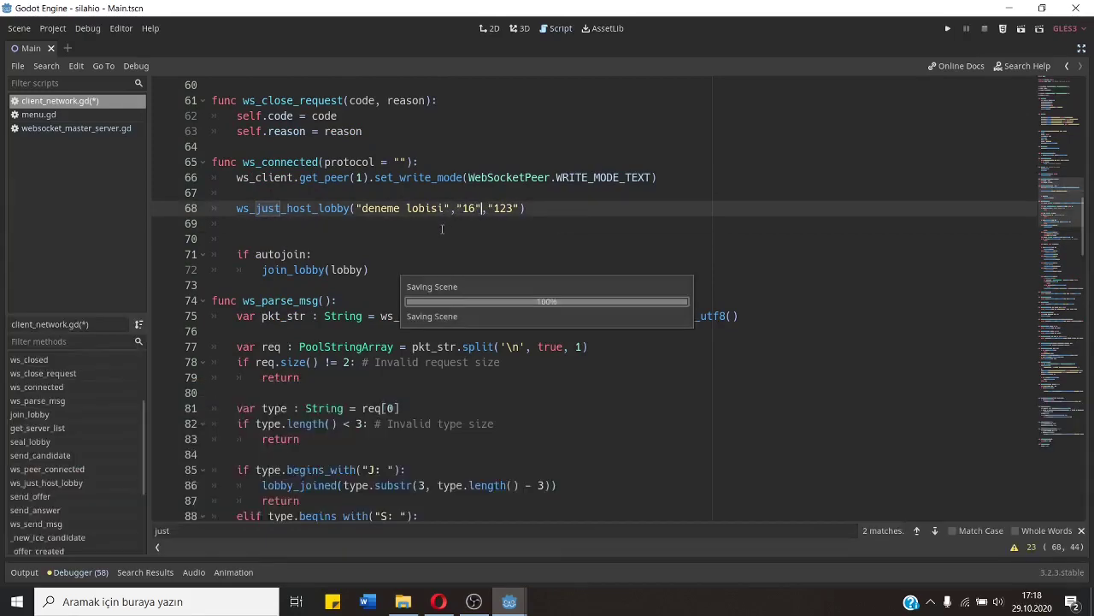
pyautogui.moveTo(407, 163); pyautogui.dragTo(392, 95)
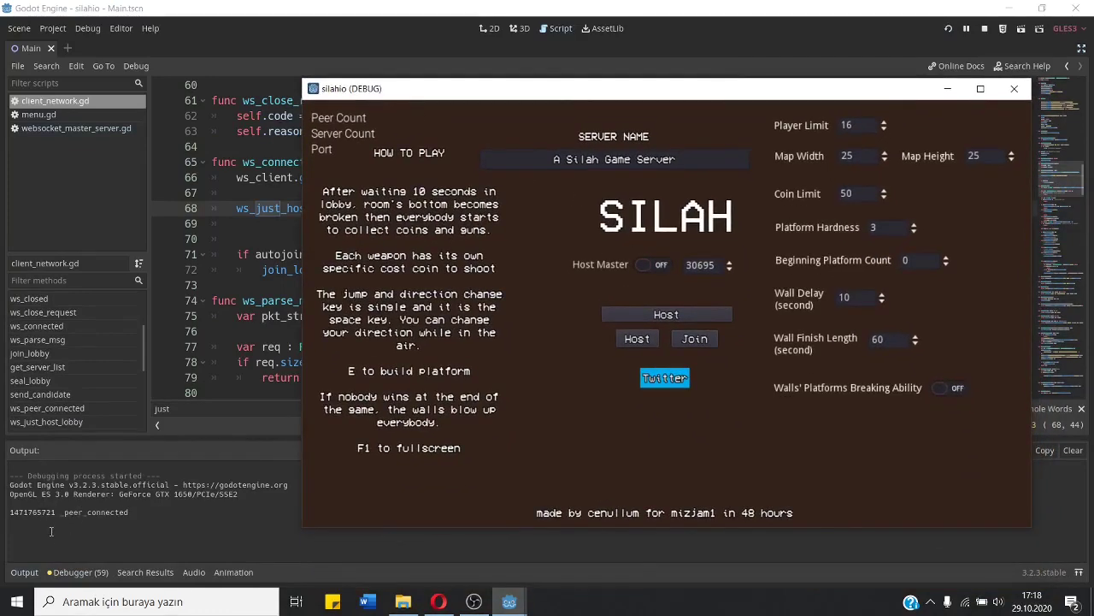
pyautogui.moveTo(333, 88); pyautogui.dragTo(654, 73)
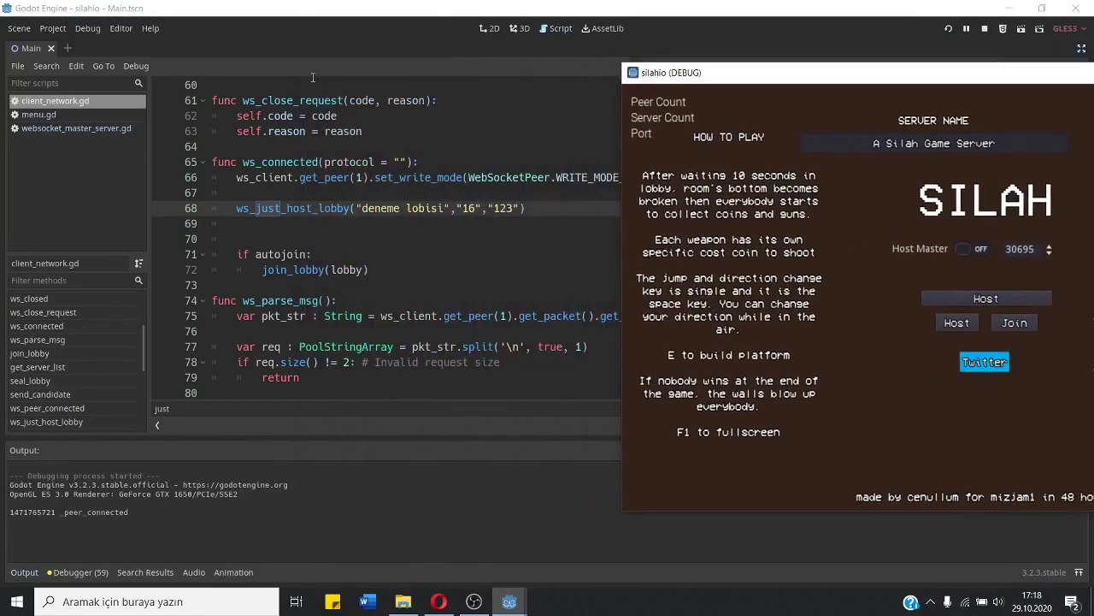
pyautogui.click(45, 130)
# Add print(lobby+" lobby oluştu") below line 169, then test-run the game and close it
pyautogui.press('F3')
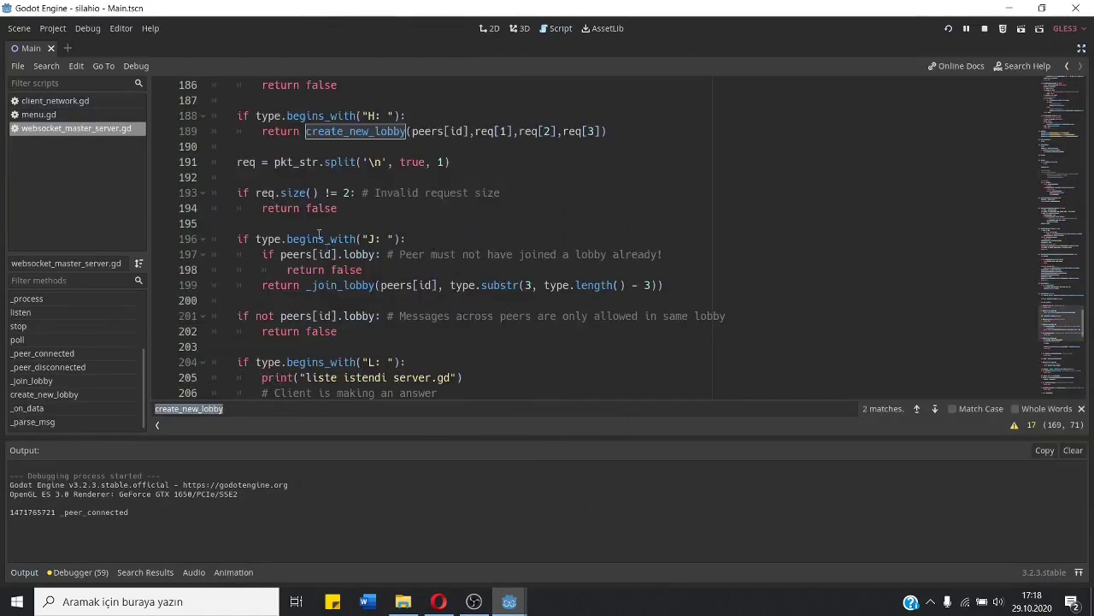
pyautogui.scroll(2, 444, 201)
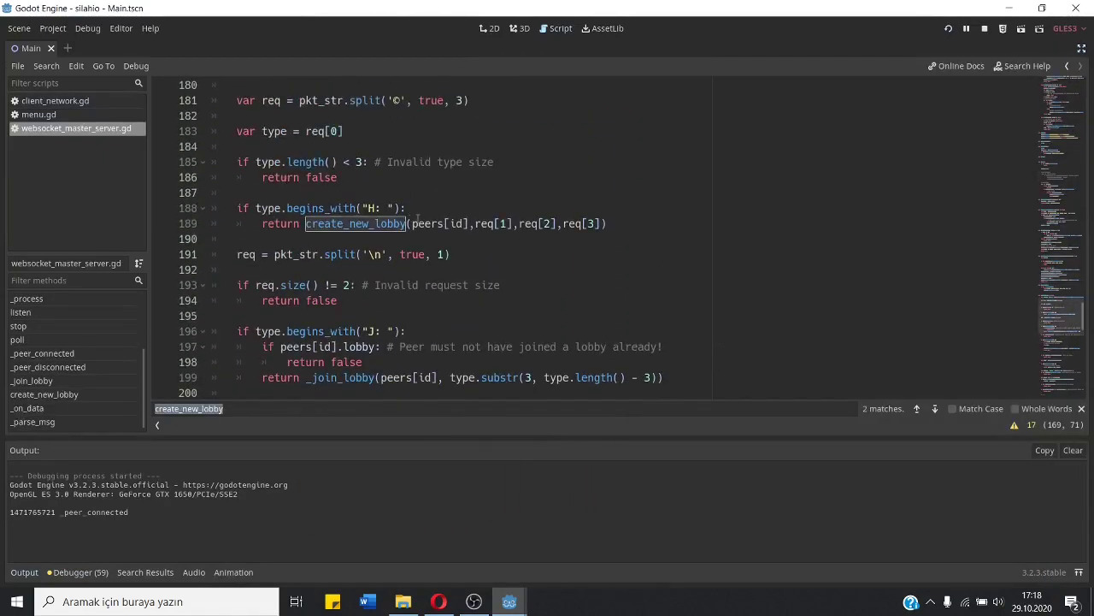
pyautogui.click(416, 212)
pyautogui.scroll(5, 331, 232)
pyautogui.scroll(3, 334, 283)
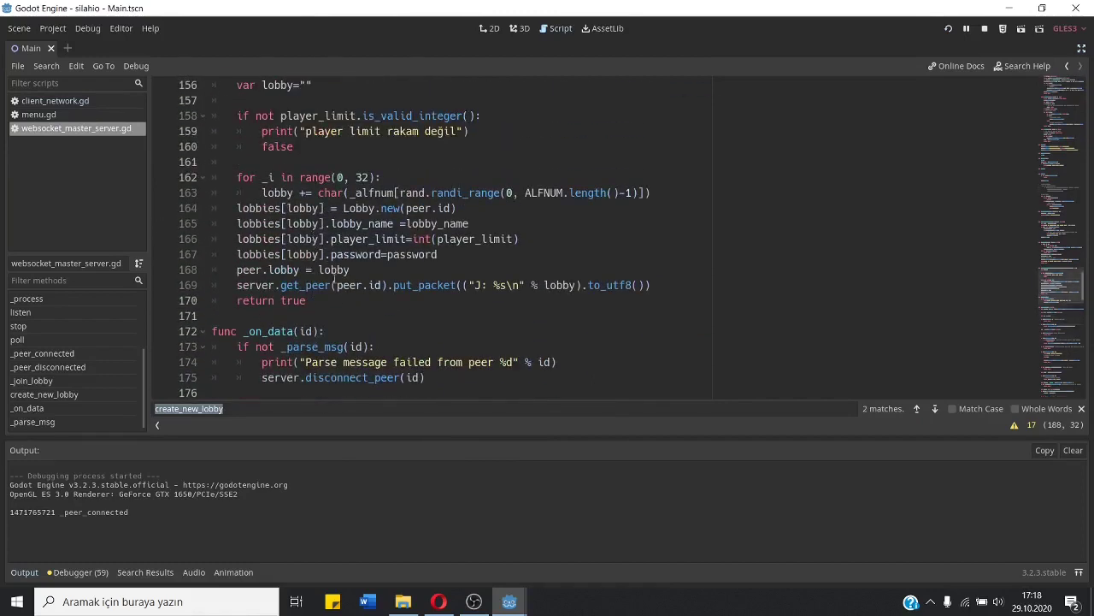
pyautogui.click(651, 284)
pyautogui.press('Return')
pyautogui.write('print("lobby oluştu")')
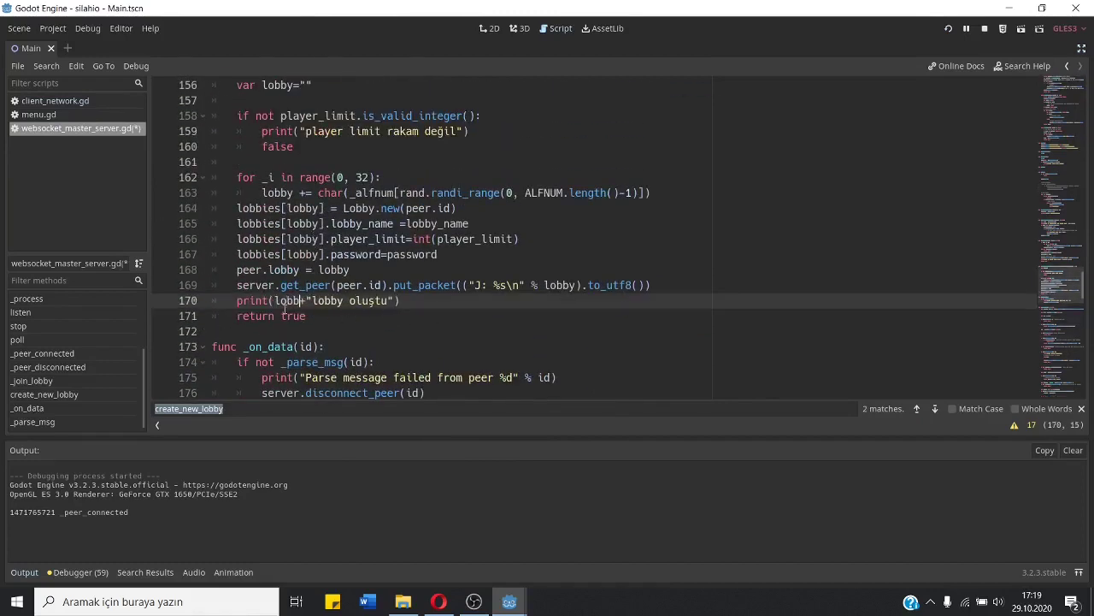
pyautogui.click(275, 300)
pyautogui.write('lobby+')
pyautogui.click(319, 301)
pyautogui.press('F5')
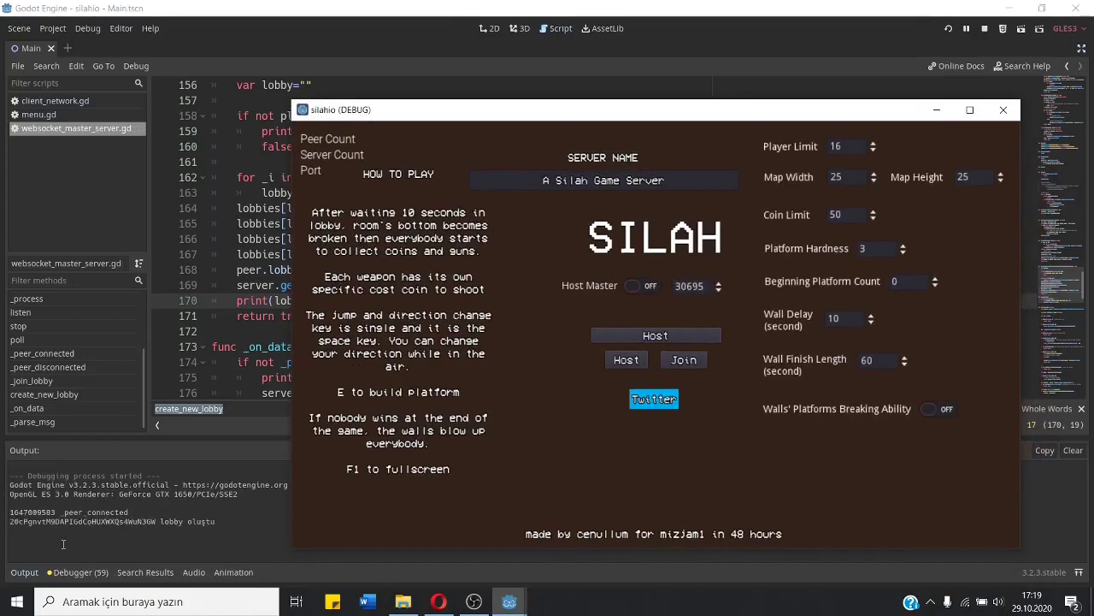
pyautogui.click(1003, 110)
# Hide the side docks to widen the code view and review the var peers declaration
pyautogui.tripleClick(234, 300)
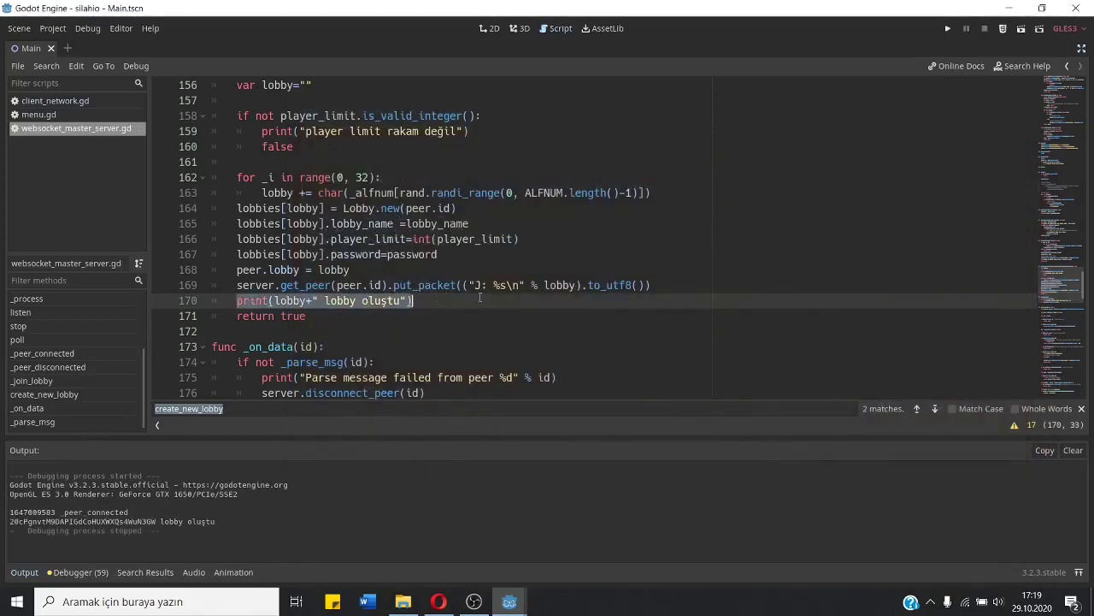
pyautogui.scroll(-5, 432, 291)
pyautogui.scroll(-3, 432, 290)
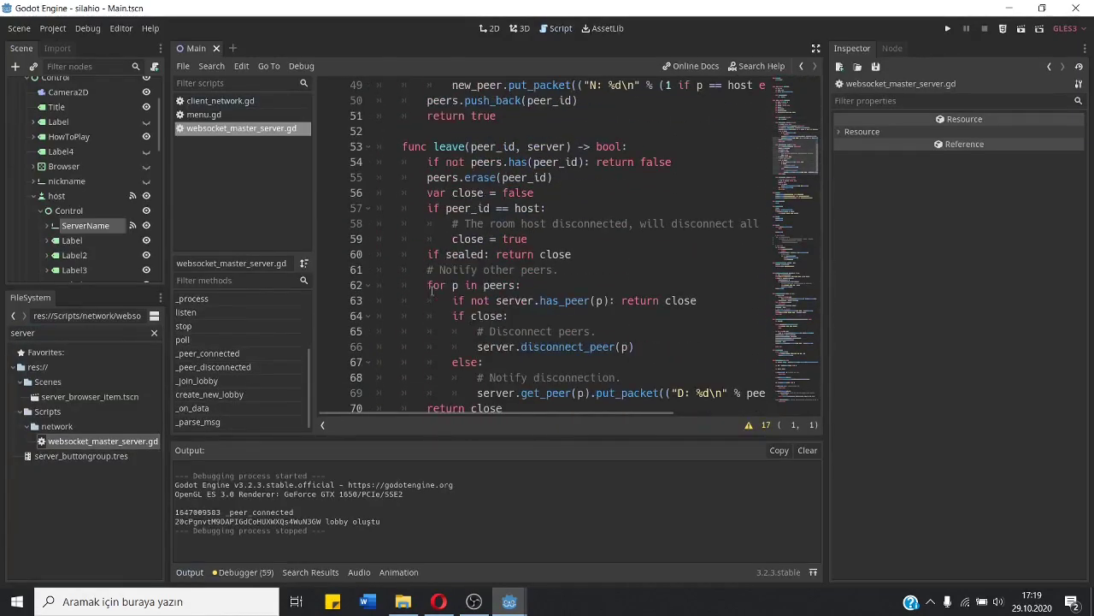
pyautogui.hotkey('ctrl', 'shift', 'F11')
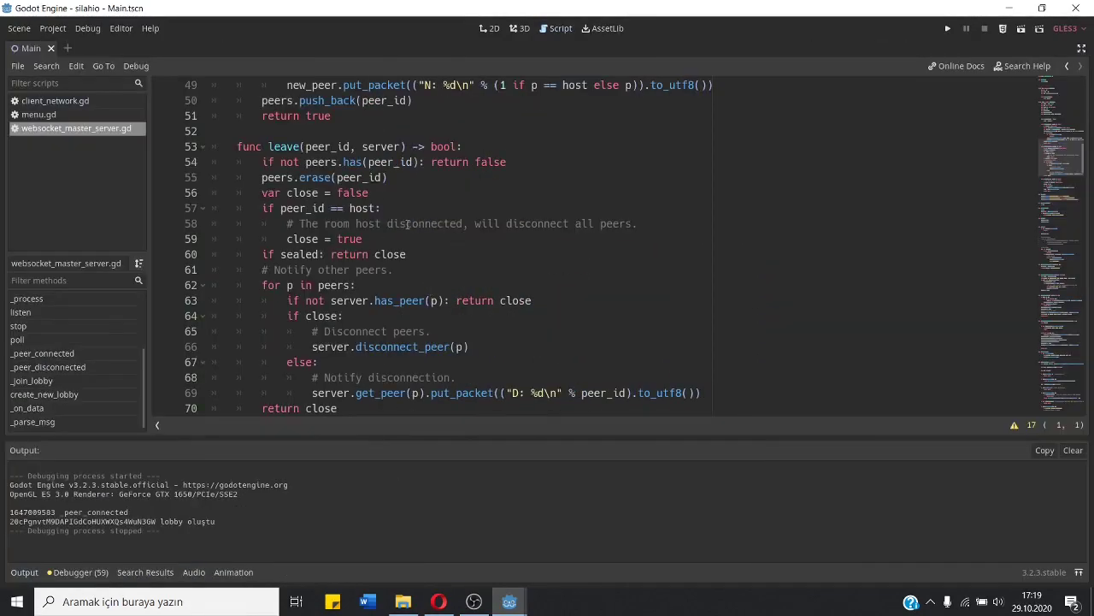
pyautogui.scroll(5, 407, 224)
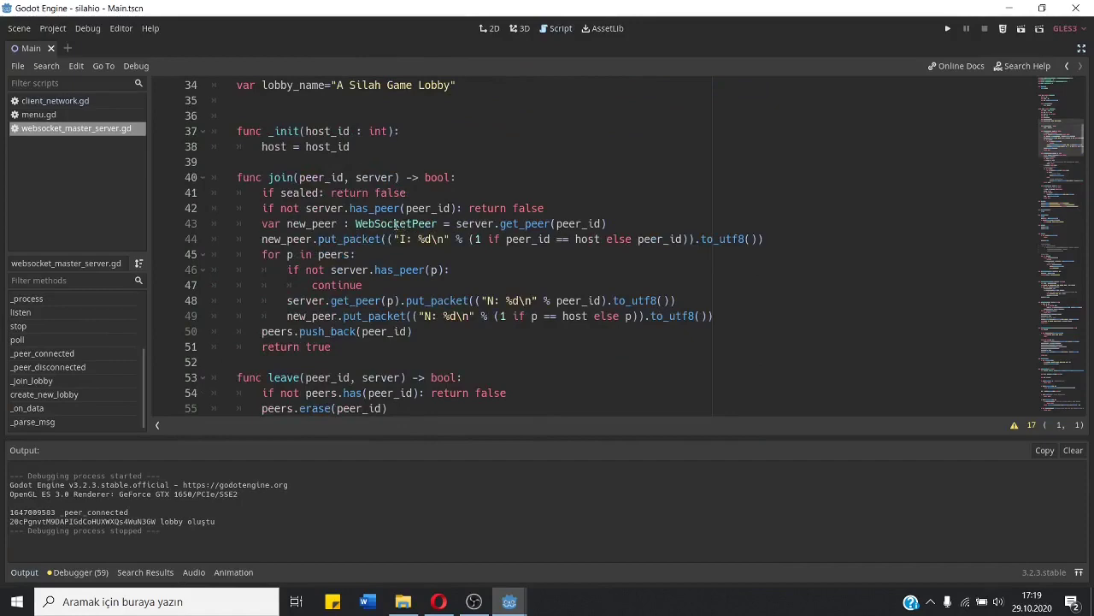
pyautogui.scroll(-5, 396, 224)
pyautogui.scroll(-5, 396, 224)
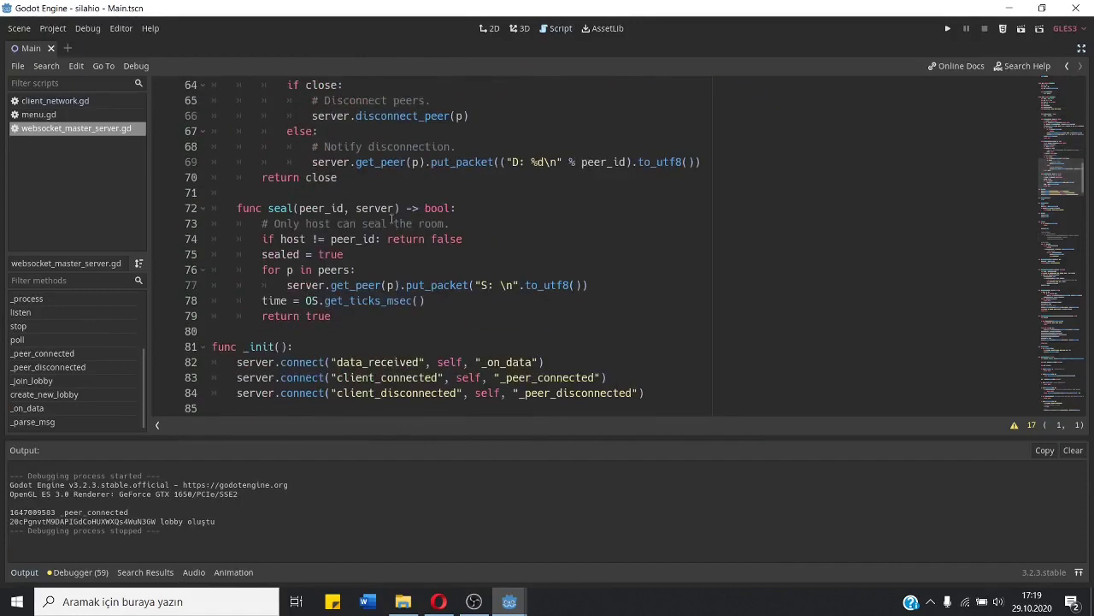
pyautogui.scroll(-2, 349, 208)
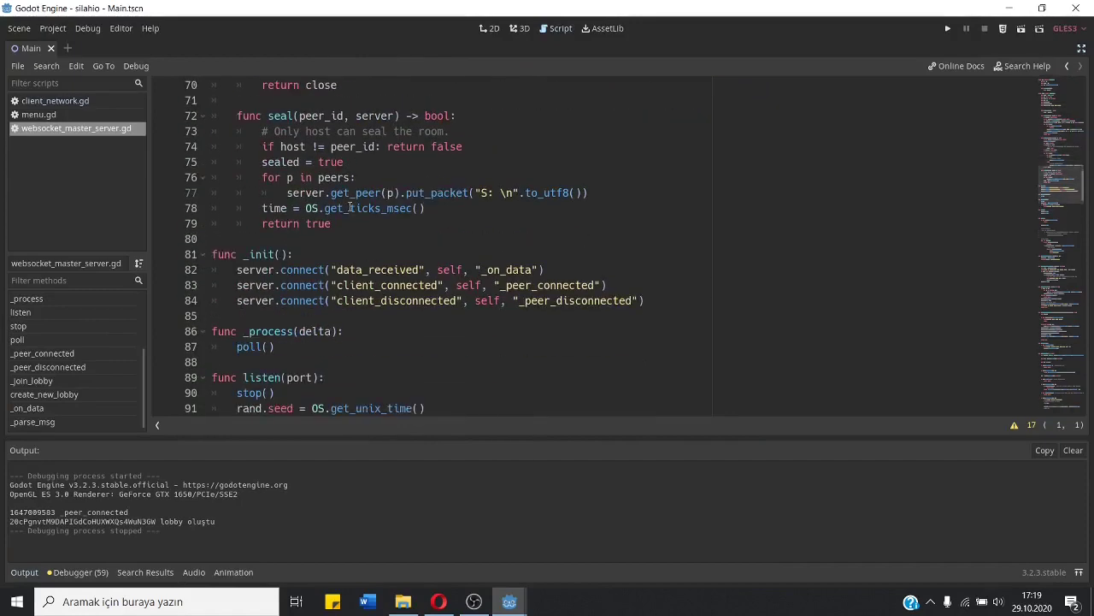
pyautogui.scroll(4, 350, 208)
pyautogui.scroll(6, 349, 207)
pyautogui.scroll(3, 346, 211)
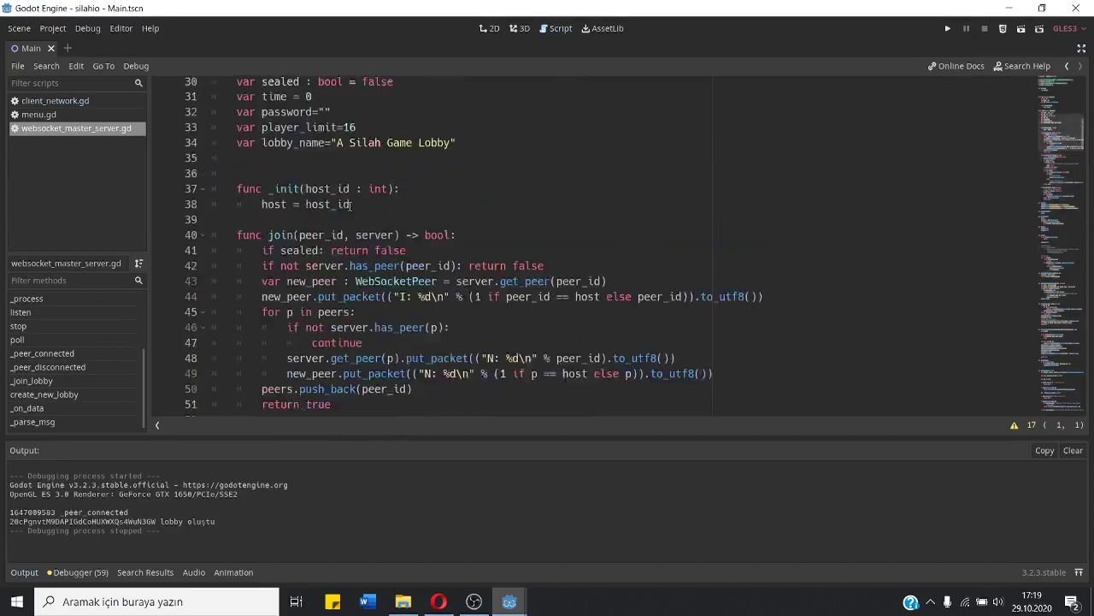
pyautogui.scroll(3, 342, 214)
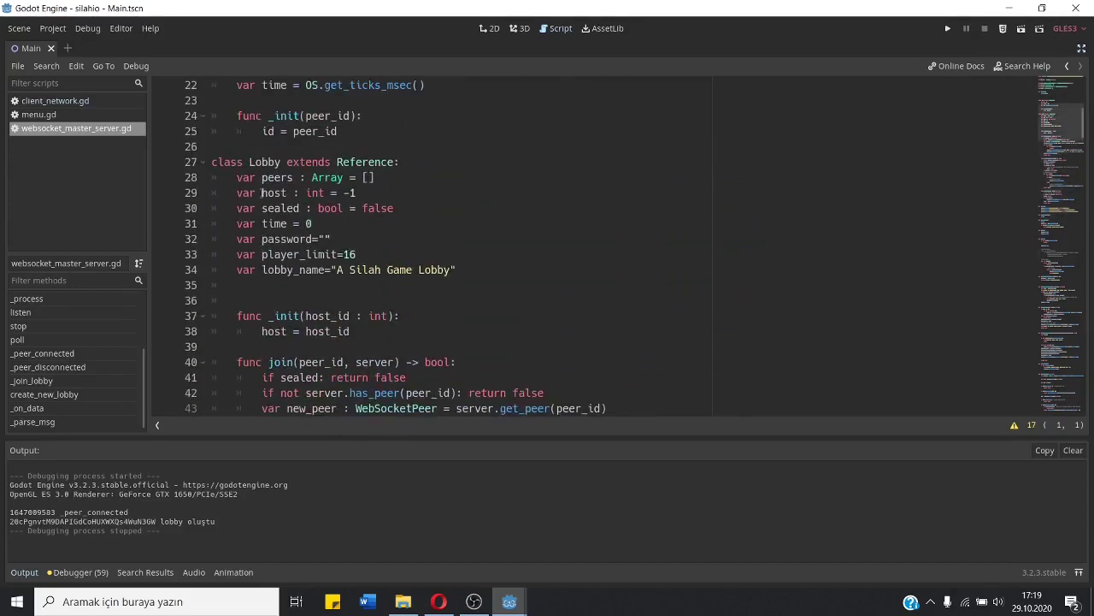
pyautogui.moveTo(237, 177); pyautogui.dragTo(376, 177)
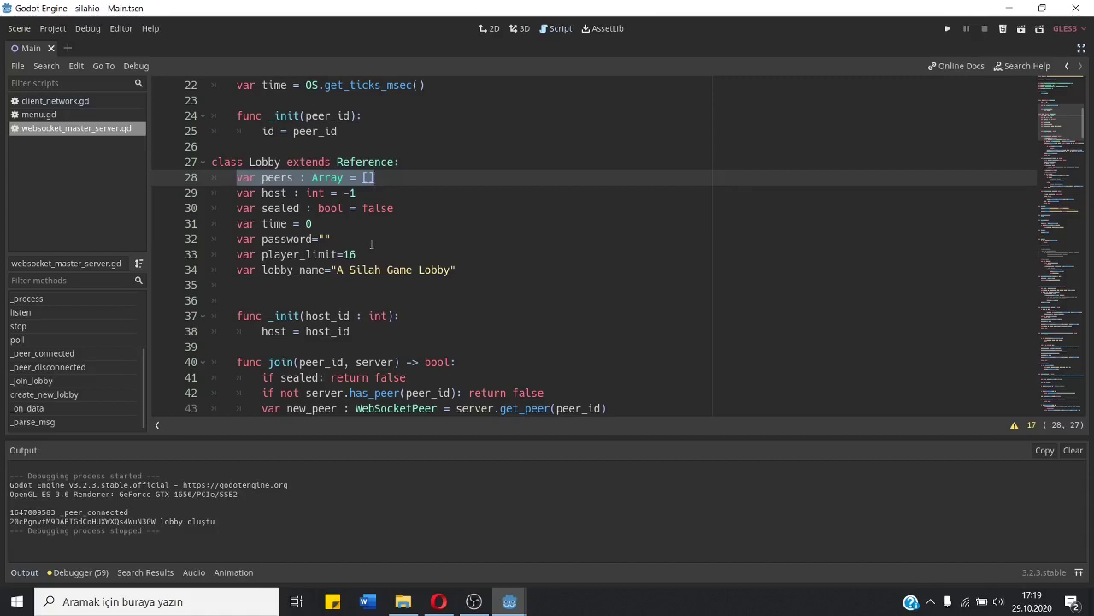
pyautogui.scroll(4, 362, 230)
pyautogui.scroll(3, 295, 224)
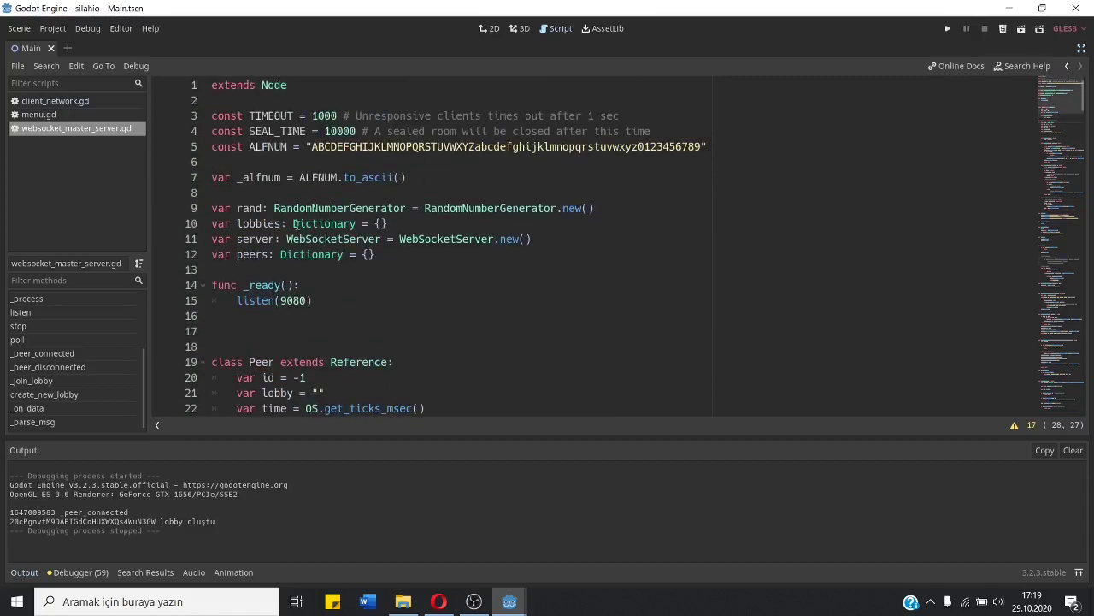
# Add a blank line at line 13, then step through every use of lobbies via search
pyautogui.click(236, 271)
pyautogui.press('Return')
pyautogui.press('Return')
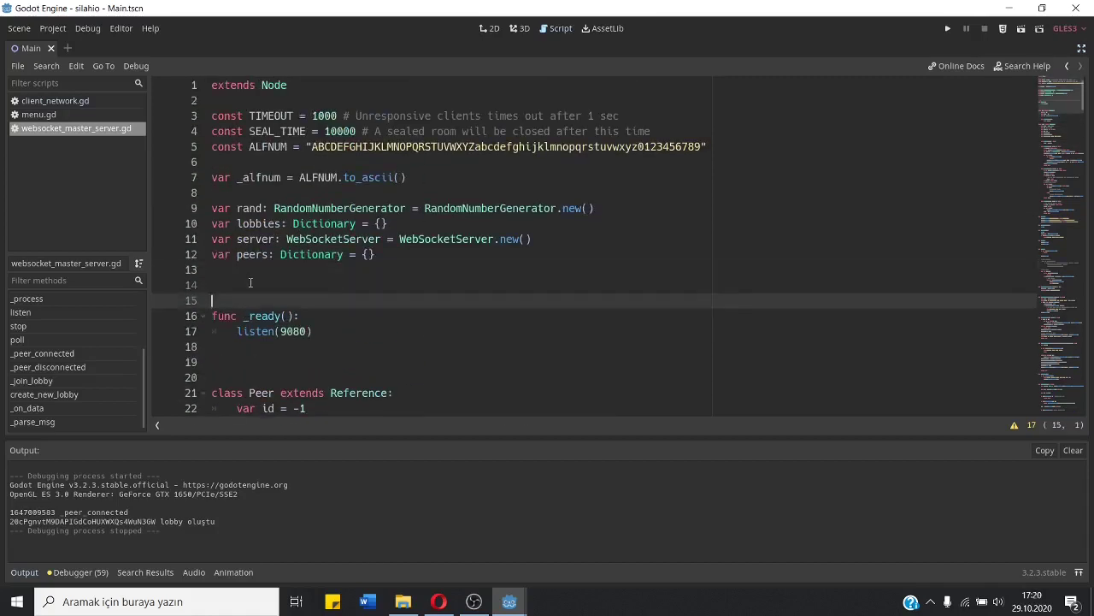
pyautogui.doubleClick(258, 224)
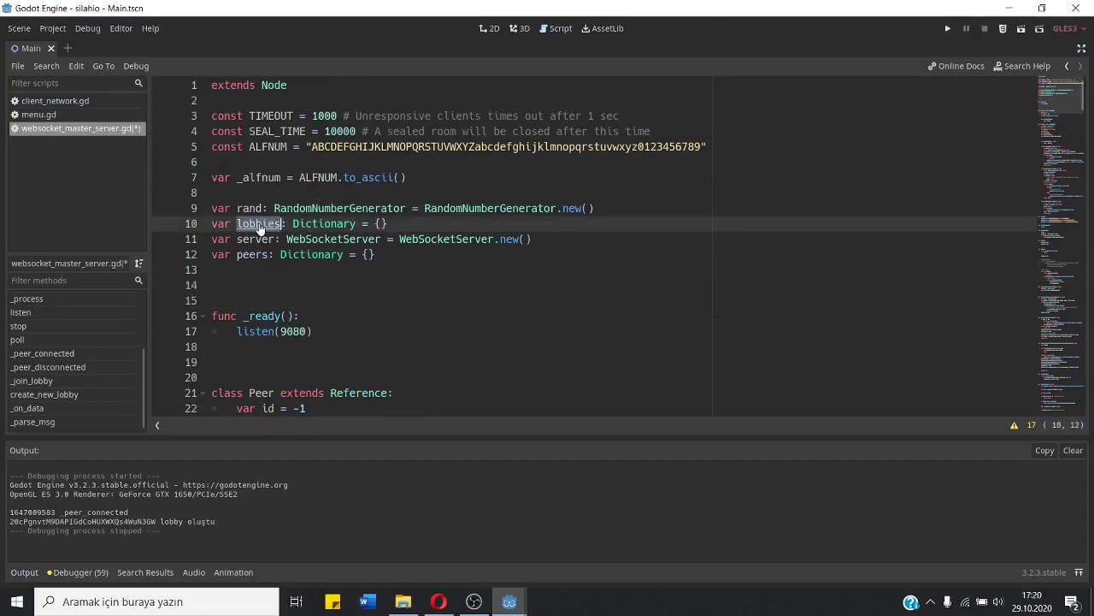
pyautogui.hotkey('ctrl', 'f')
pyautogui.press('Return')
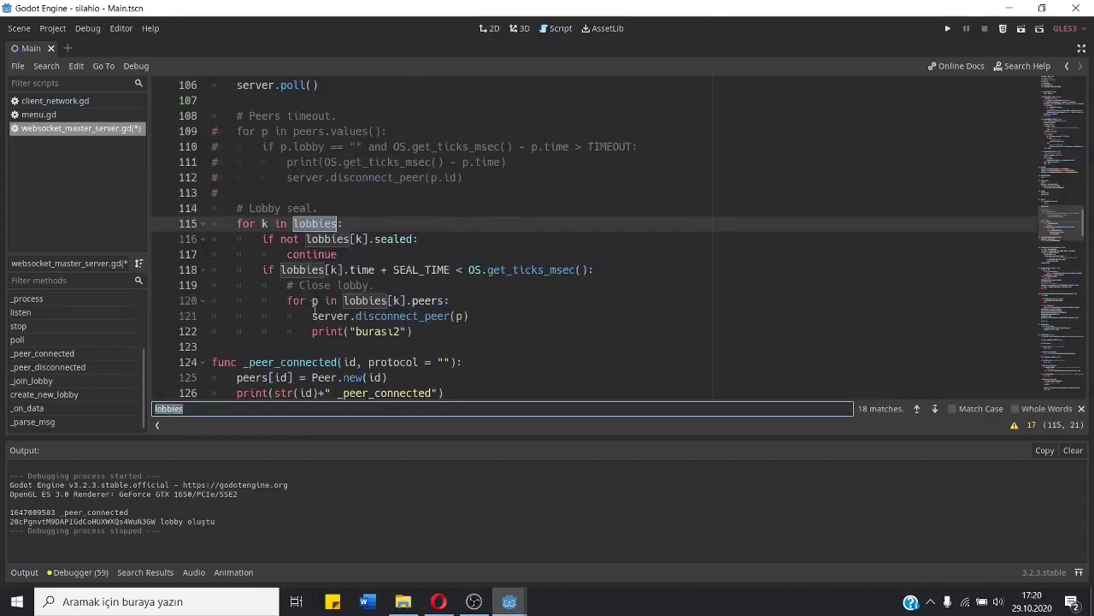
pyautogui.press('Return')
pyautogui.press('Return')
pyautogui.press('Return')
pyautogui.press('Return')
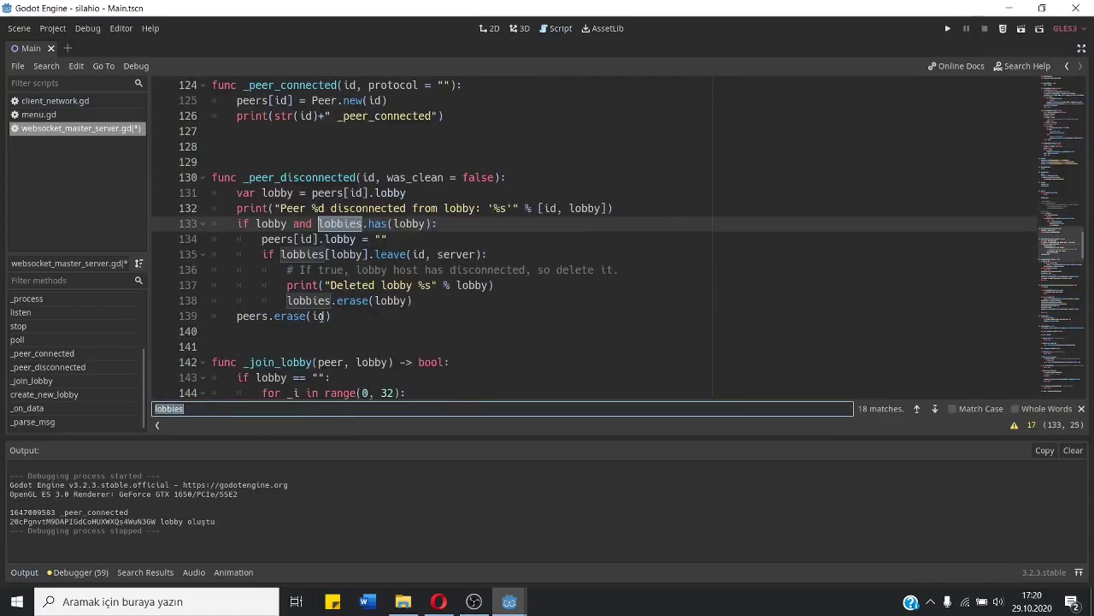
pyautogui.press('Return')
pyautogui.press('Return')
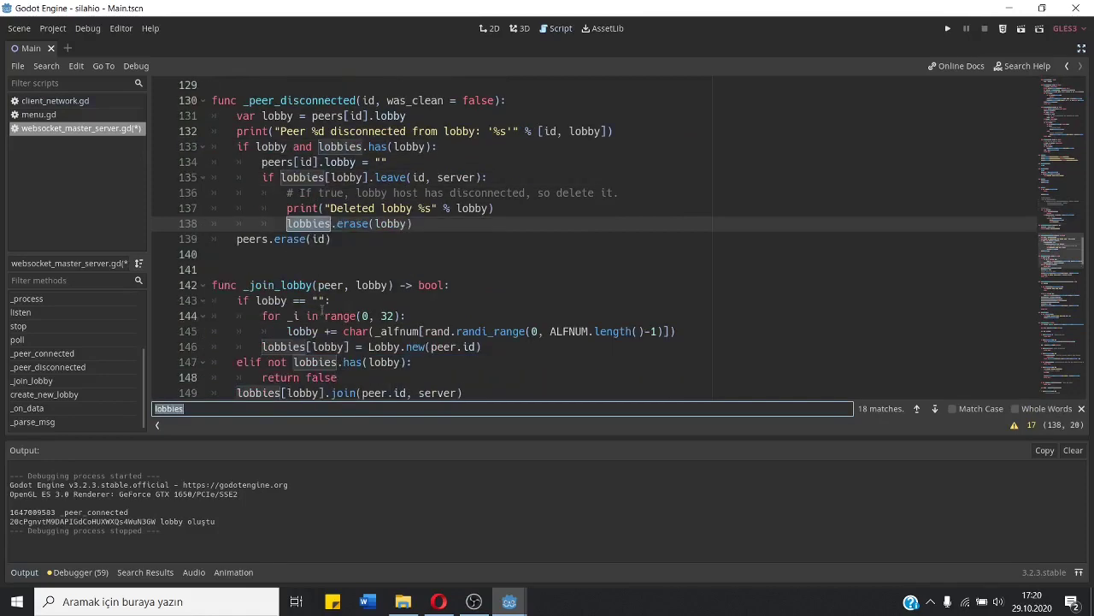
pyautogui.press('Return')
pyautogui.scroll(5, 282, 265)
pyautogui.scroll(12, 278, 258)
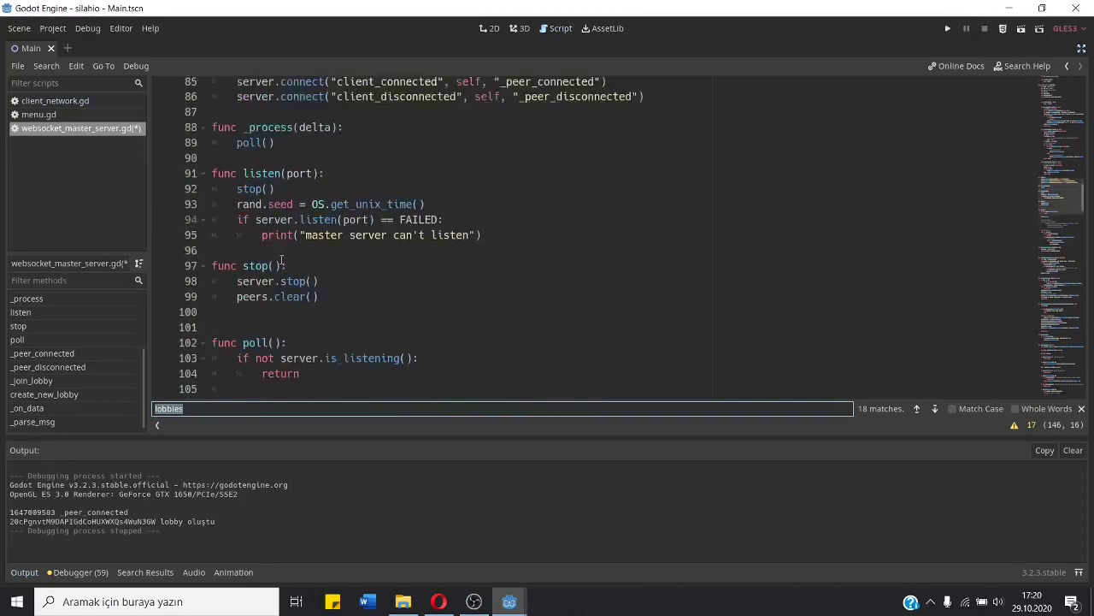
pyautogui.scroll(12, 276, 257)
pyautogui.scroll(8, 276, 257)
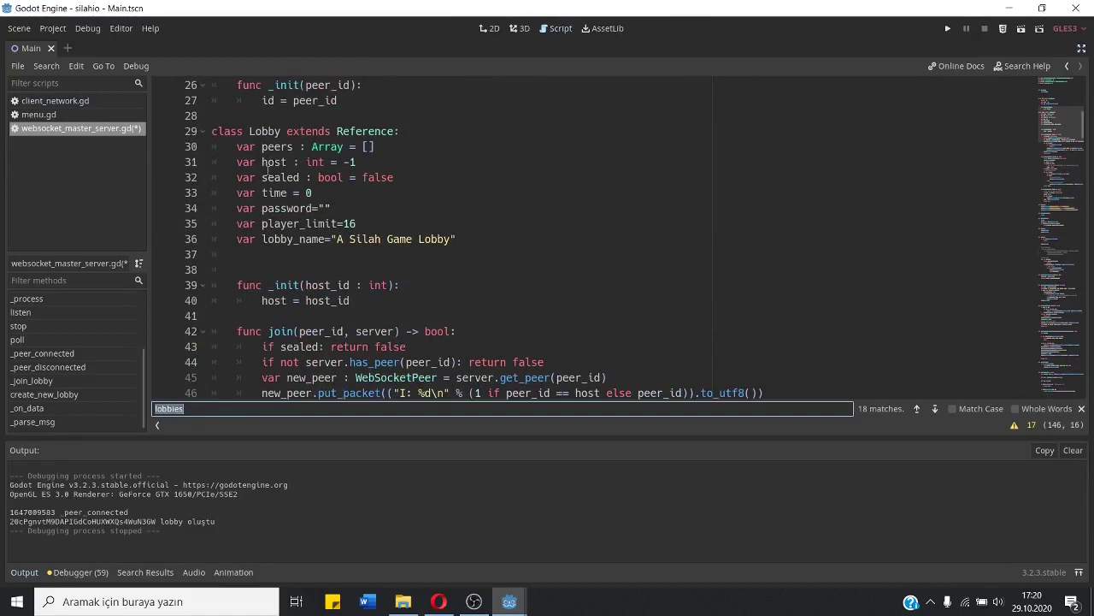
# Inspect the Lobby class fields: peers, host, sealed, time, password, player_limit and lobby_name
pyautogui.moveTo(231, 148); pyautogui.dragTo(384, 148)
pyautogui.scroll(1, 332, 155)
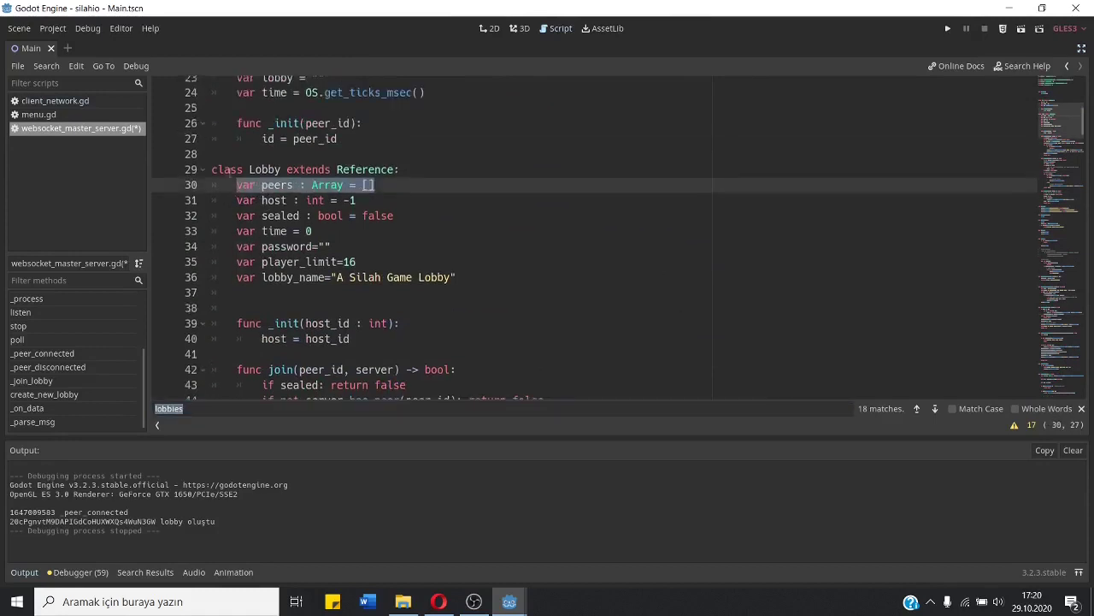
pyautogui.click(240, 208)
pyautogui.keyDown('shift'); pyautogui.click(356, 208); pyautogui.keyUp('shift')
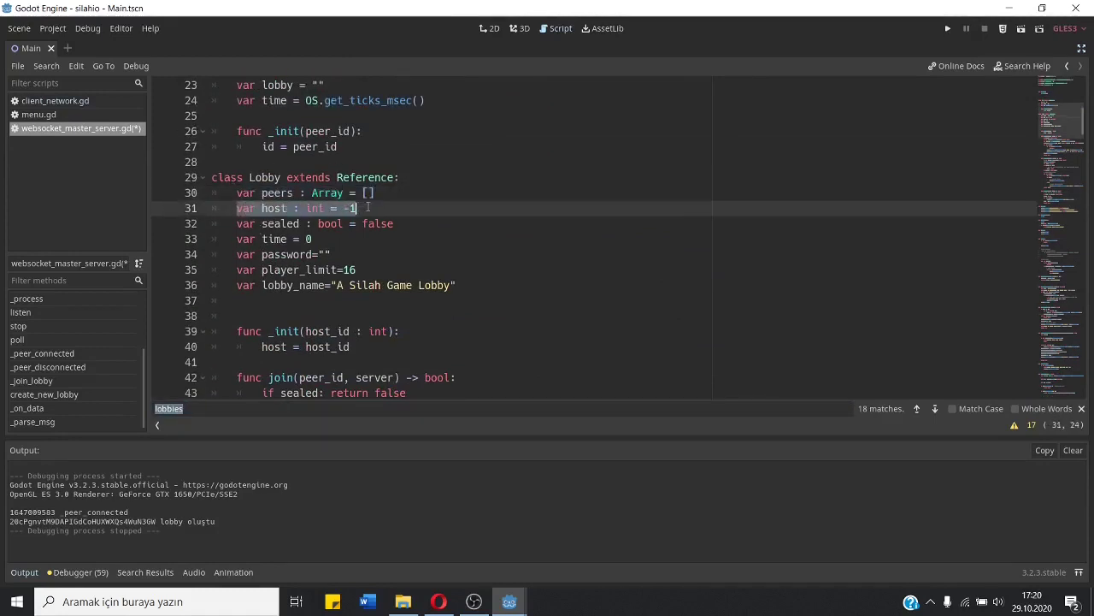
pyautogui.moveTo(239, 224); pyautogui.dragTo(401, 223)
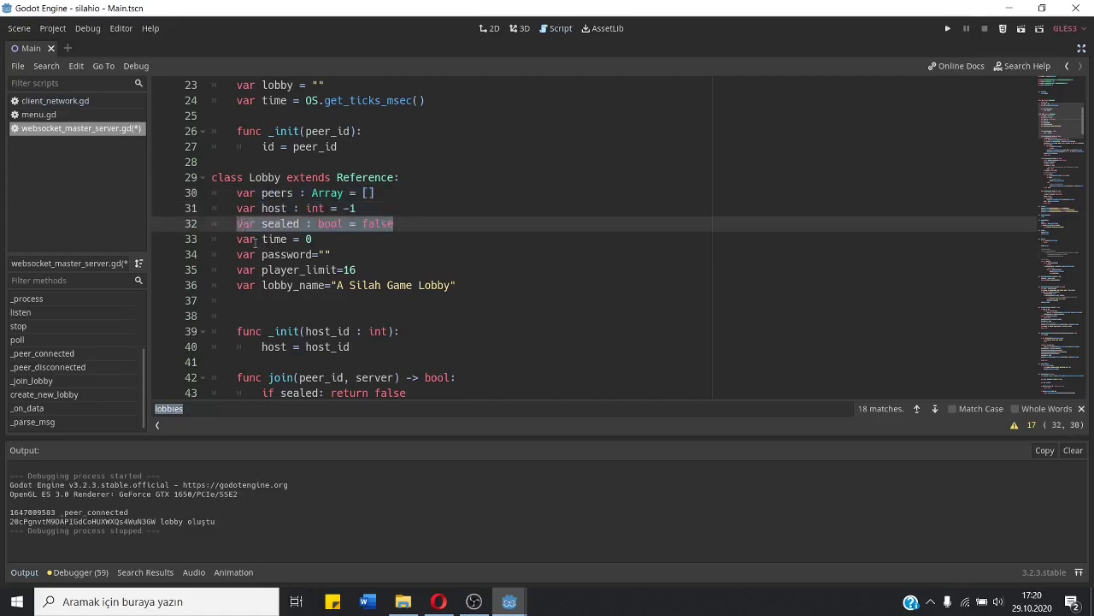
pyautogui.moveTo(224, 239); pyautogui.dragTo(352, 238)
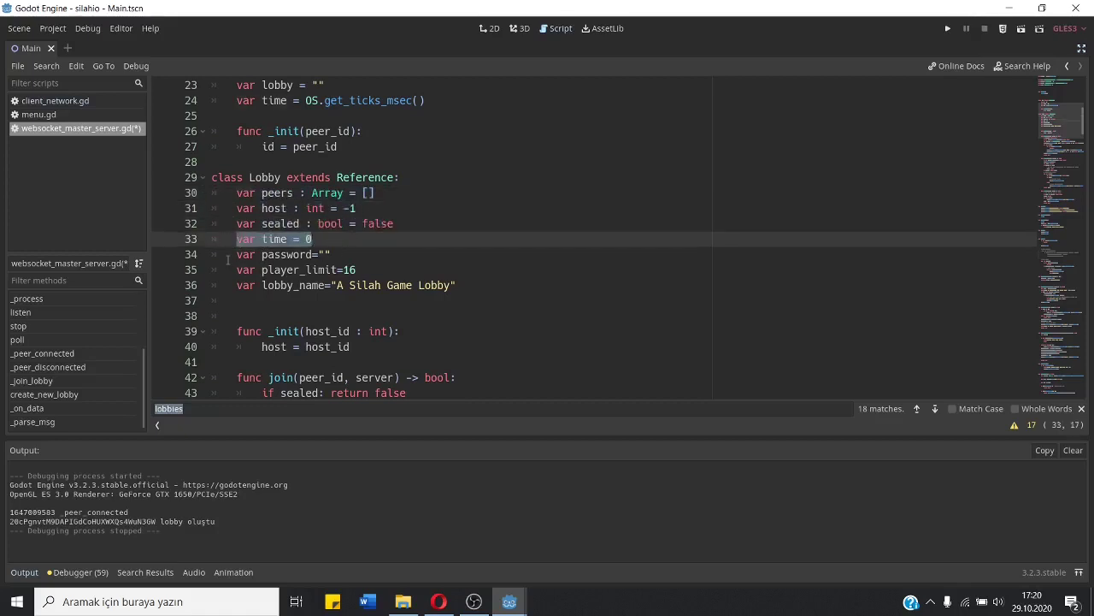
pyautogui.moveTo(228, 254); pyautogui.dragTo(353, 254)
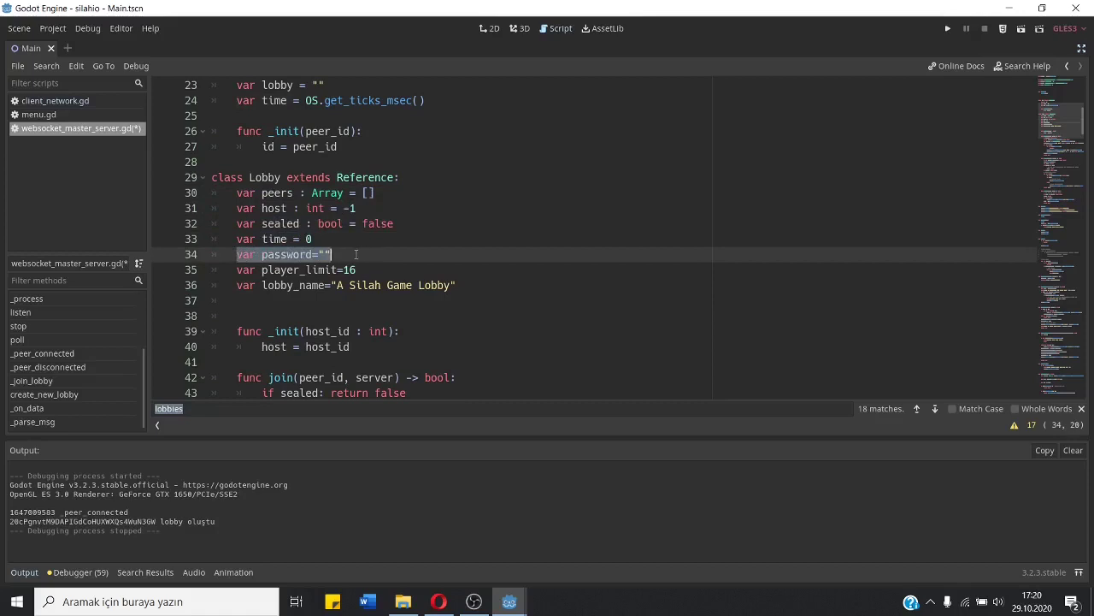
pyautogui.moveTo(349, 254); pyautogui.dragTo(239, 254)
pyautogui.click(312, 287)
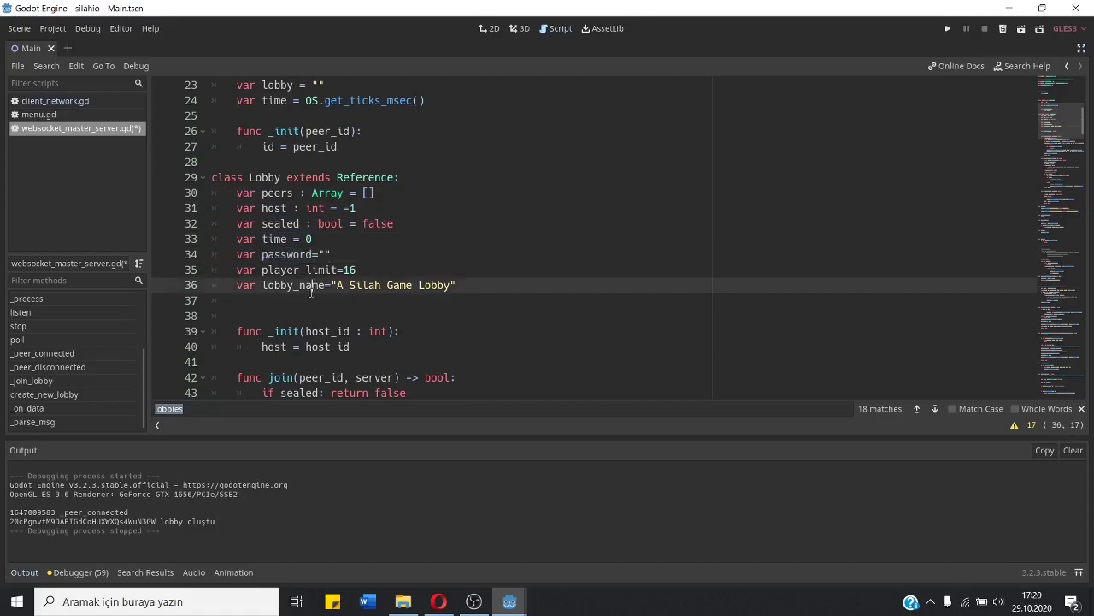
pyautogui.moveTo(356, 269); pyautogui.dragTo(236, 269)
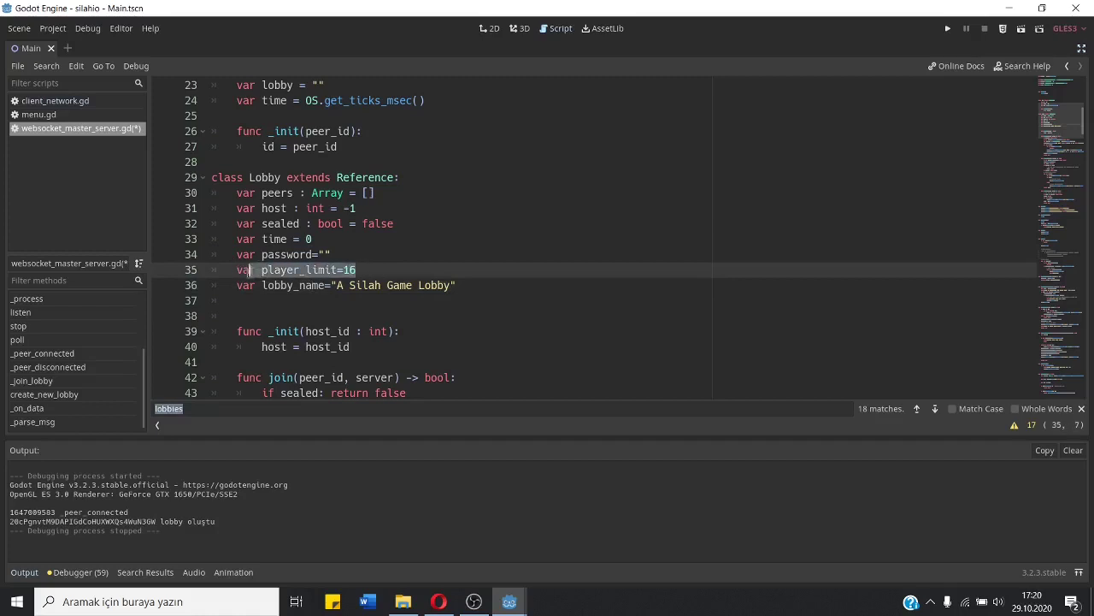
pyautogui.click(388, 271)
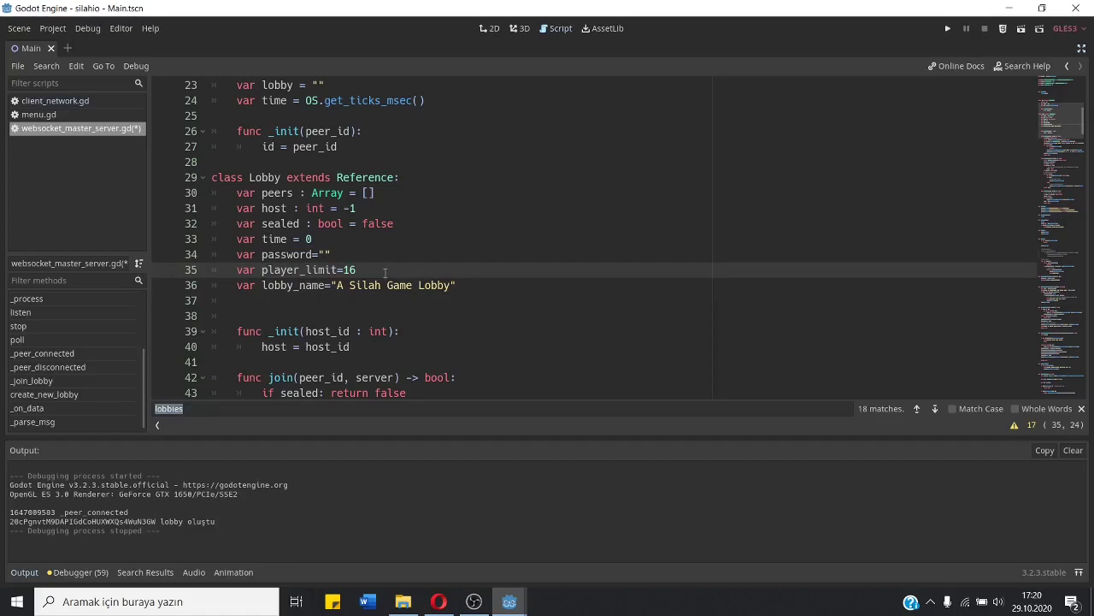
pyautogui.doubleClick(277, 193)
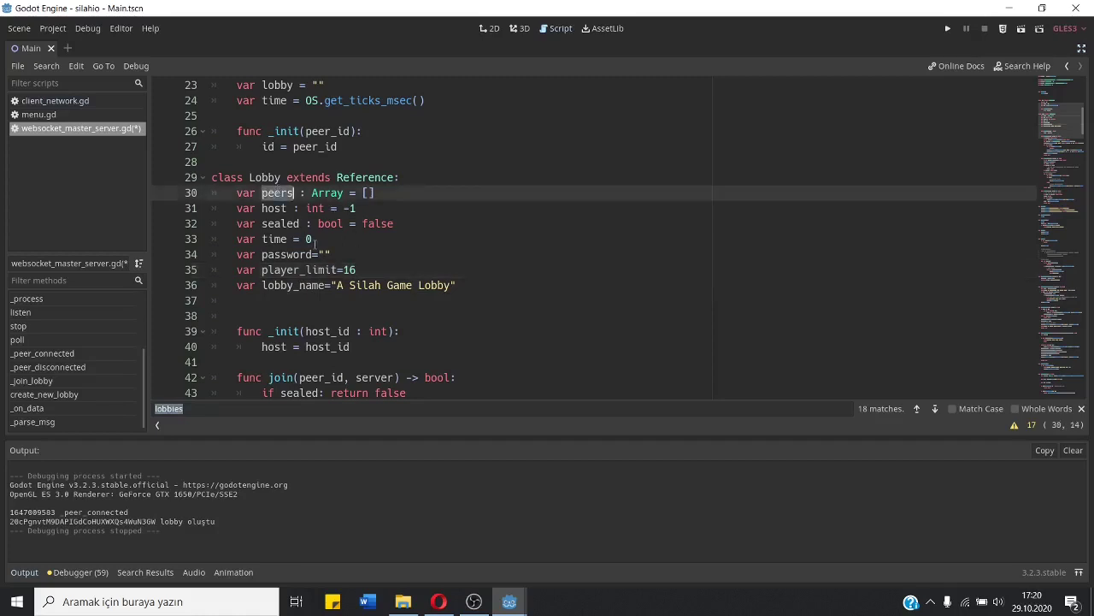
pyautogui.scroll(3, 269, 247)
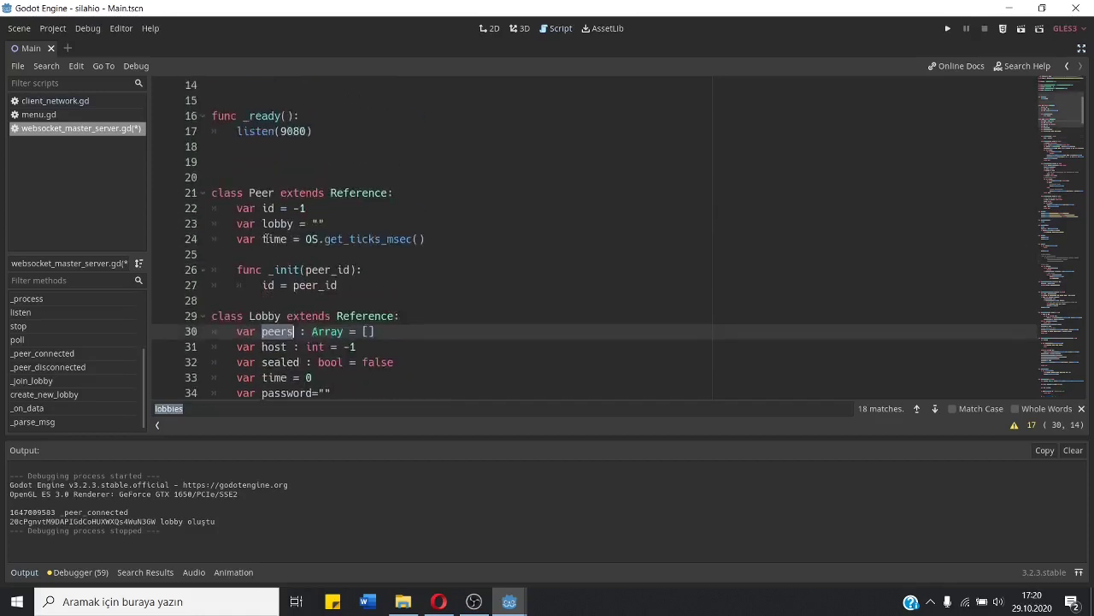
pyautogui.scroll(3, 262, 234)
pyautogui.scroll(1, 261, 234)
# Start a new line 14 and type var lobby_browser_list={
pyautogui.click(236, 277)
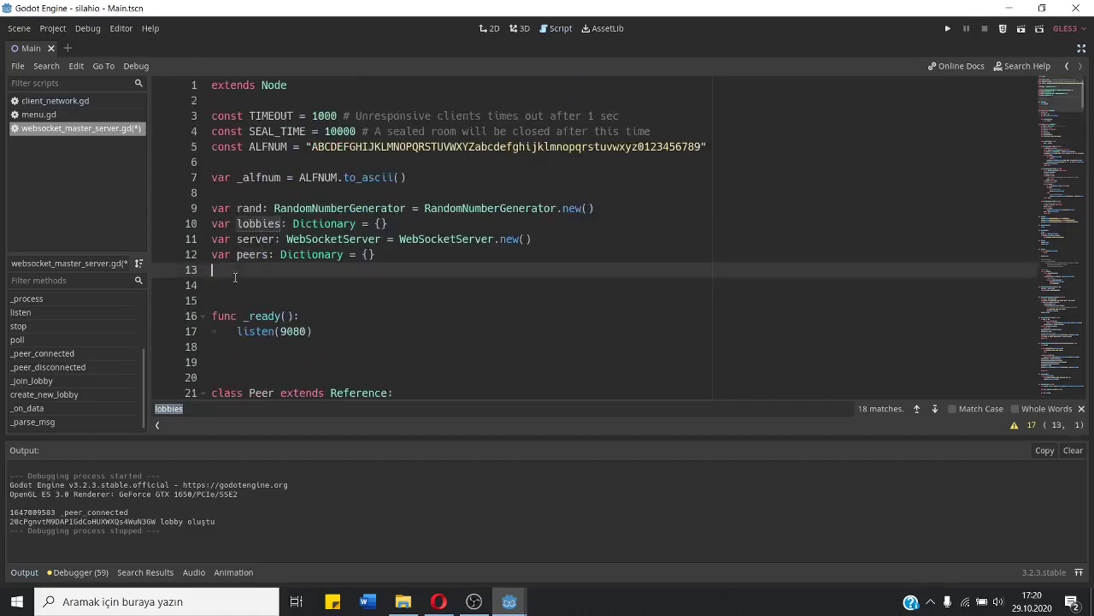
pyautogui.press('Return')
pyautogui.write('var ')
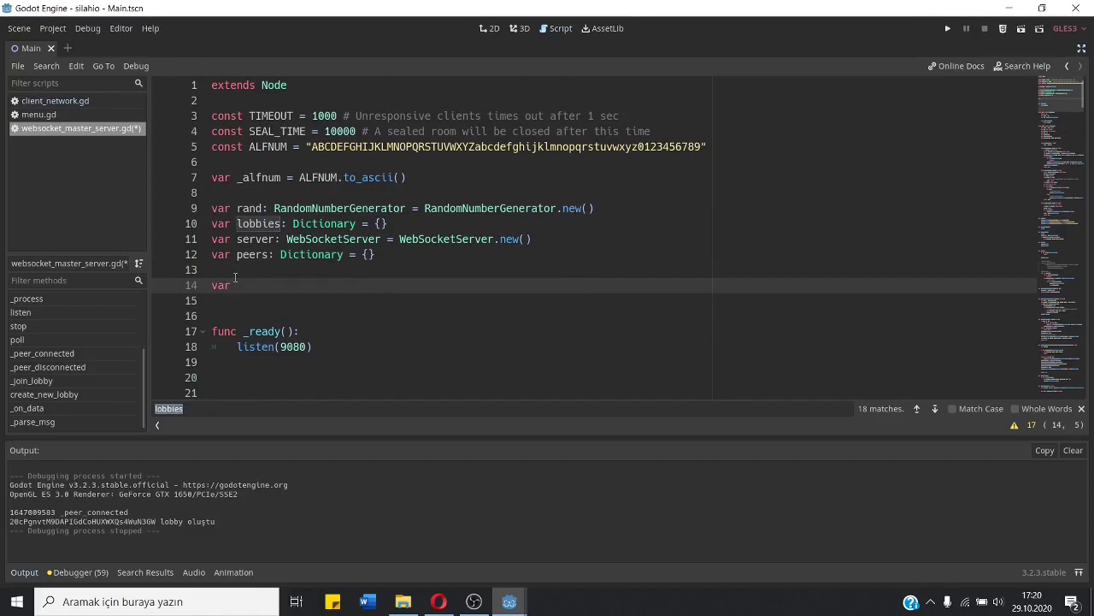
pyautogui.write('lobby')
pyautogui.press('BackSpace')
pyautogui.press('BackSpace')
pyautogui.press('BackSpace')
pyautogui.press('BackSpace')
pyautogui.press('BackSpace')
pyautogui.write('serv')
pyautogui.write('er')
pyautogui.press('BackSpace')
pyautogui.press('BackSpace')
pyautogui.press('BackSpace')
pyautogui.press('BackSpace')
pyautogui.press('BackSpace')
pyautogui.press('BackSpace')
pyautogui.write('lobby_d')
pyautogui.press('BackSpace')
pyautogui.write('b')
pyautogui.write('rowser_list')
pyautogui.write('=')
pyautogui.write('{')
# Copy ': Dictionary = {}' from the lobbies declaration onto line 14 and delete the stray '='
pyautogui.doubleClick(325, 224)
pyautogui.moveTo(284, 223); pyautogui.dragTo(388, 223)
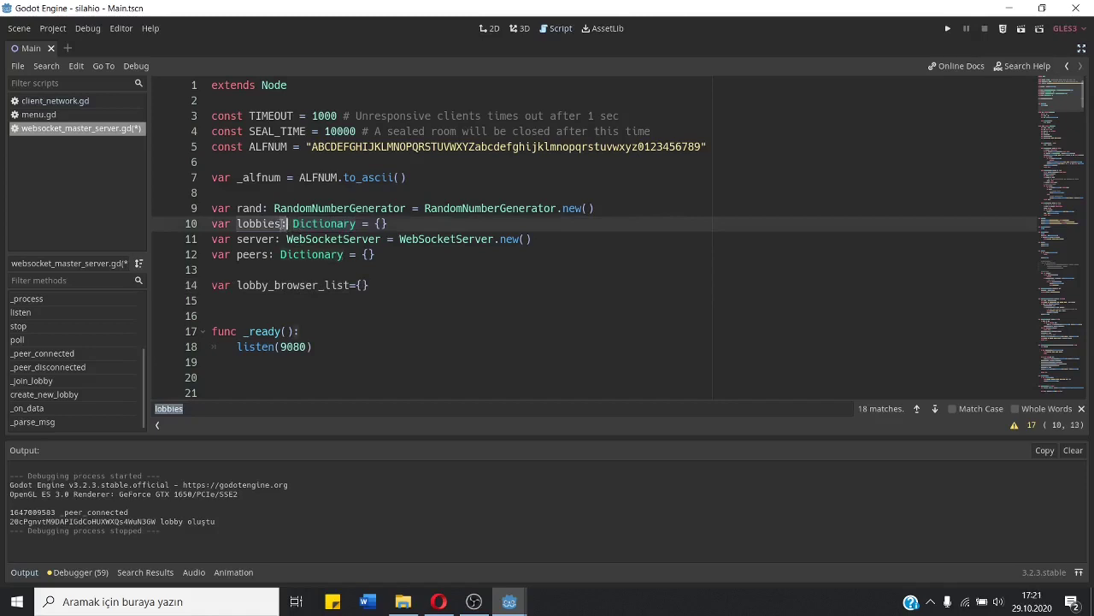
pyautogui.hotkey('ctrl', 'c')
pyautogui.moveTo(369, 285); pyautogui.dragTo(356, 285)
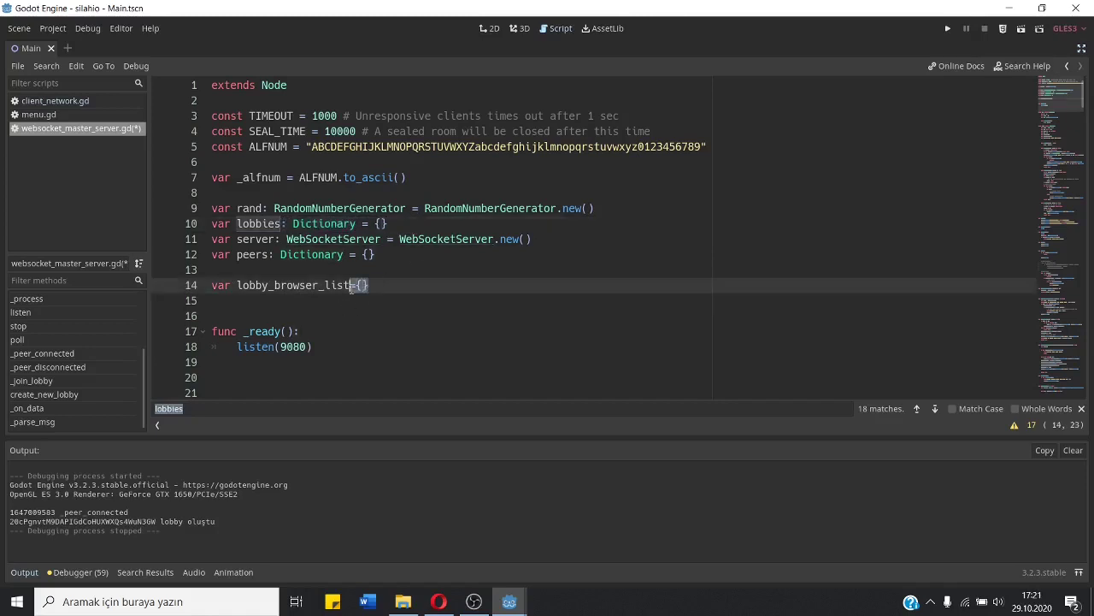
pyautogui.hotkey('ctrl', 'v')
pyautogui.click(356, 288)
pyautogui.press('BackSpace')
pyautogui.doubleClick(313, 288)
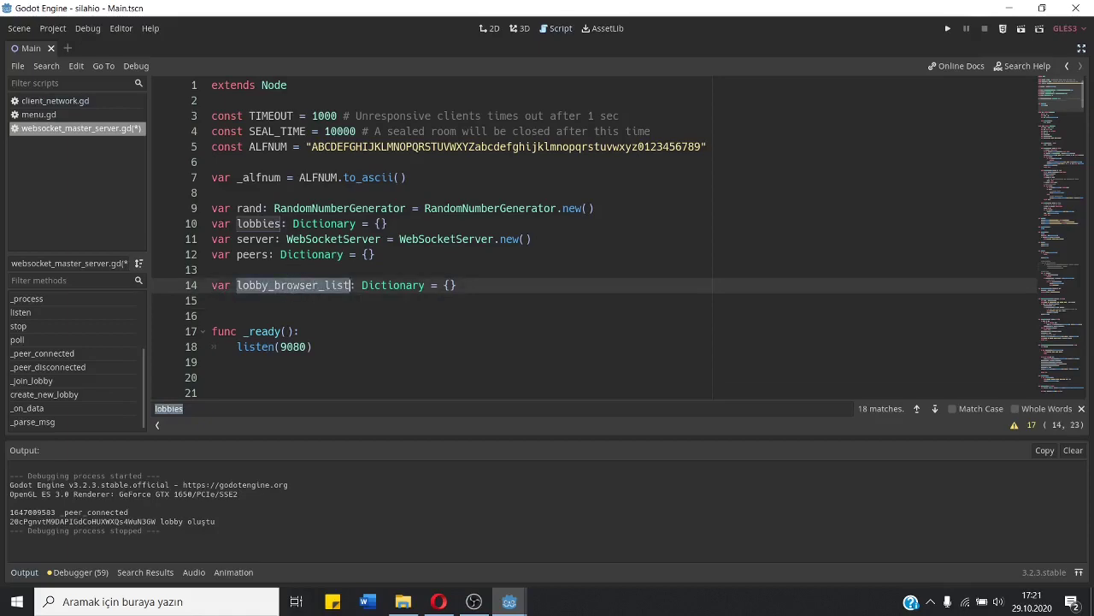
# Scroll through the script, then search 'lob' and then 'creat' to reach create_new_lobby
pyautogui.scroll(-5, 313, 287)
pyautogui.scroll(-3, 313, 274)
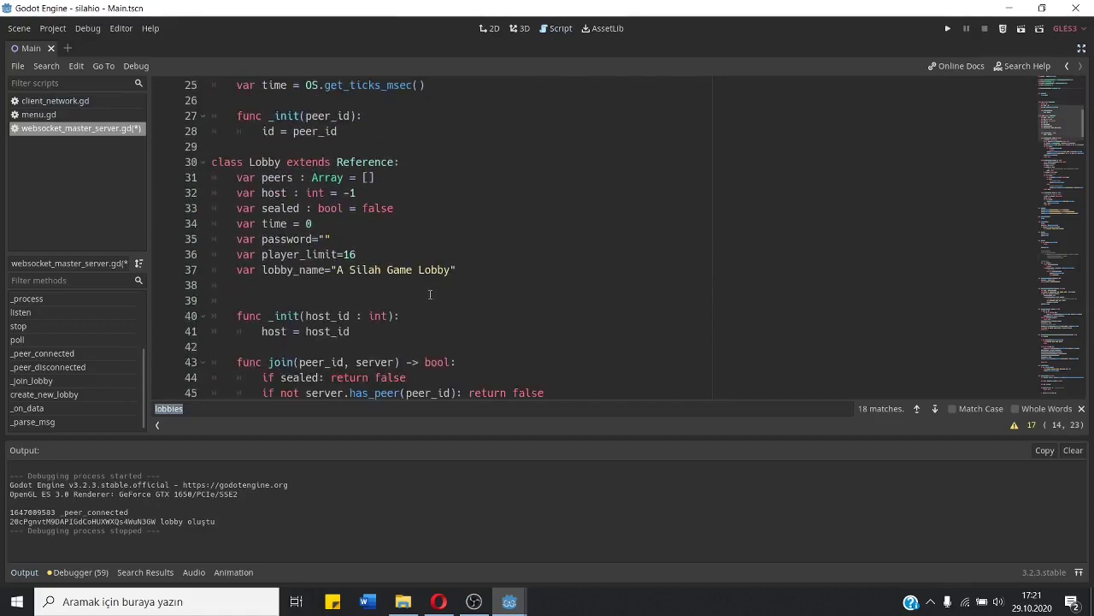
pyautogui.scroll(-5, 430, 295)
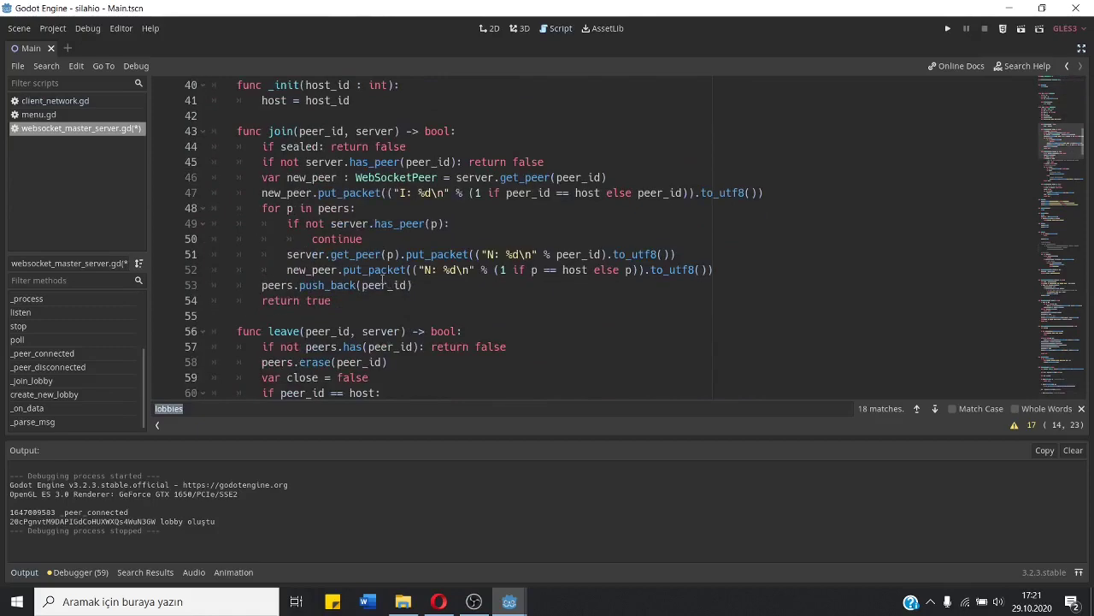
pyautogui.scroll(5, 382, 285)
pyautogui.scroll(7, 350, 265)
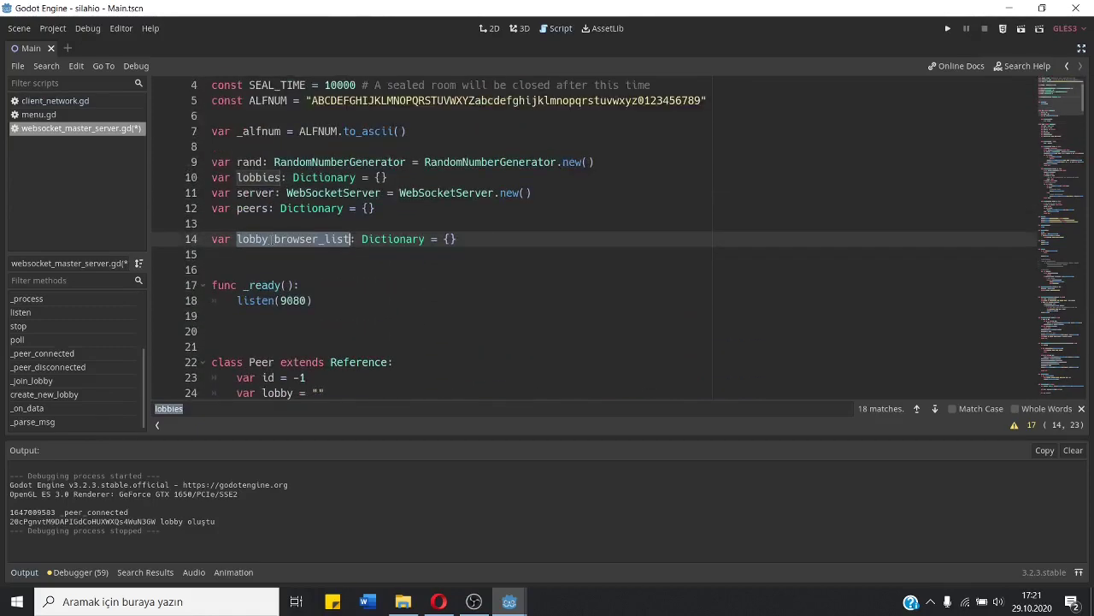
pyautogui.scroll(-5, 381, 297)
pyautogui.scroll(5, 374, 286)
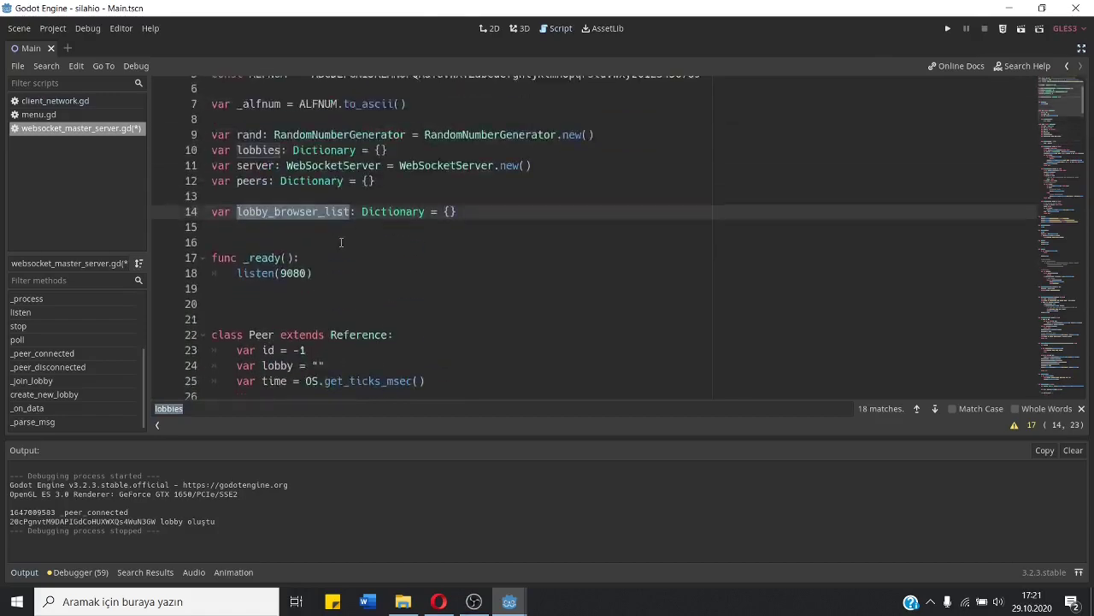
pyautogui.scroll(-8, 337, 278)
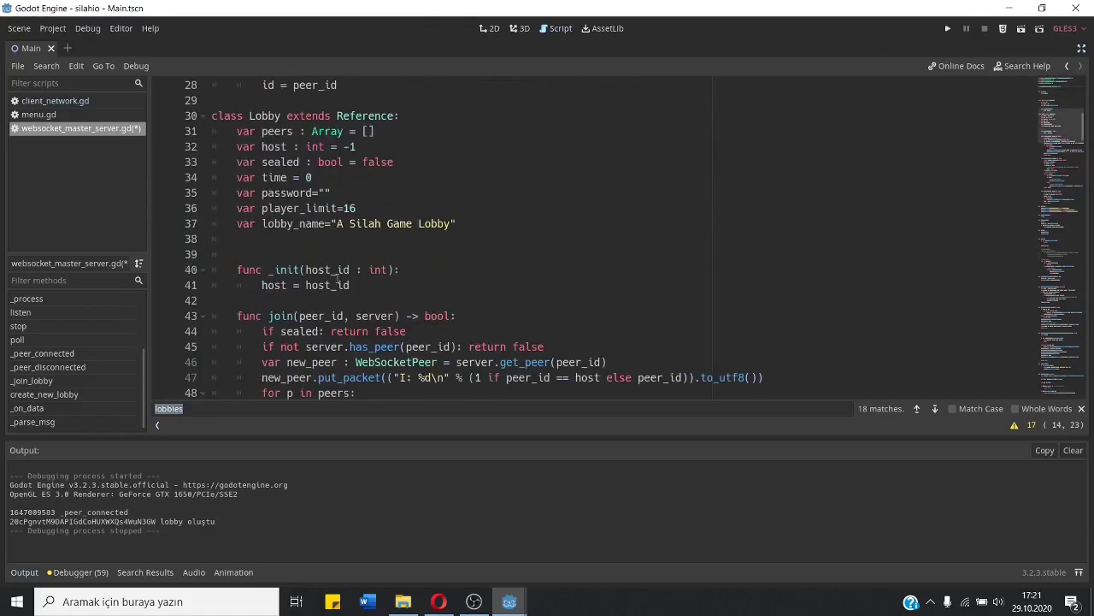
pyautogui.scroll(-7, 337, 279)
pyautogui.scroll(-6, 337, 279)
pyautogui.hotkey('ctrl', 'f')
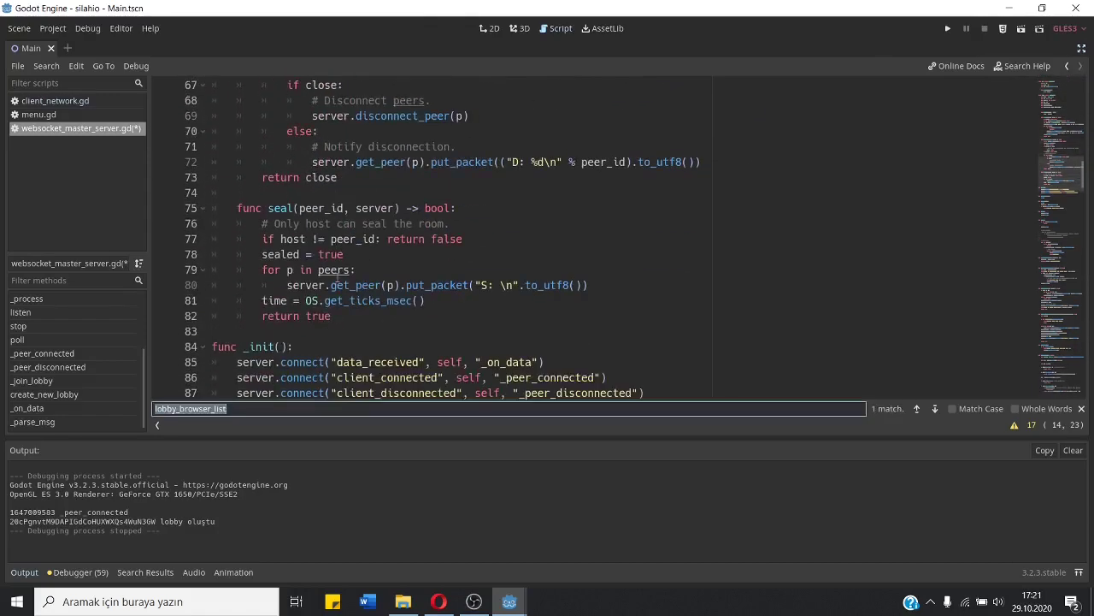
pyautogui.write('lob')
pyautogui.press('Return')
pyautogui.press('BackSpace')
pyautogui.press('BackSpace')
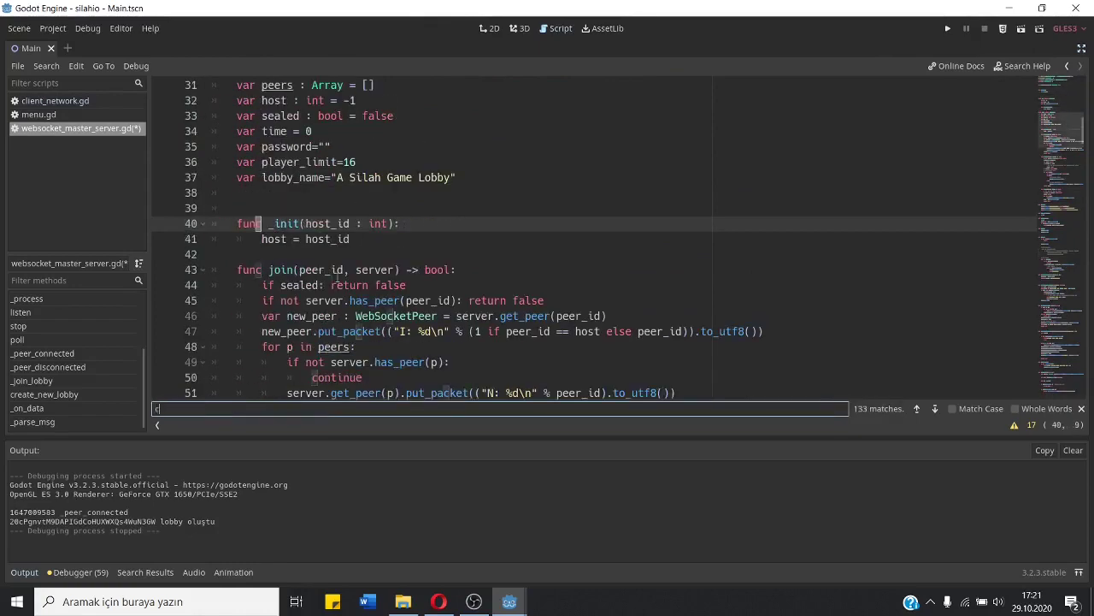
pyautogui.write('reat')
pyautogui.scroll(-3, 333, 295)
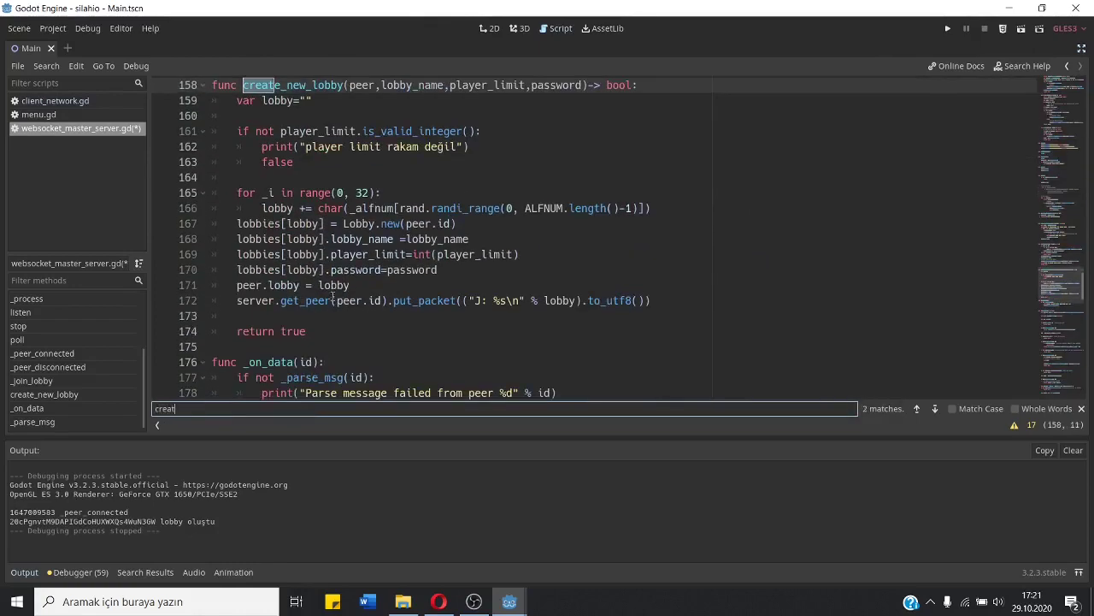
# Add a new line 174 after the packet-sending line and start typing lobby_browser_list[
pyautogui.click(274, 318)
pyautogui.press('Return')
pyautogui.press('Return')
pyautogui.click(247, 331)
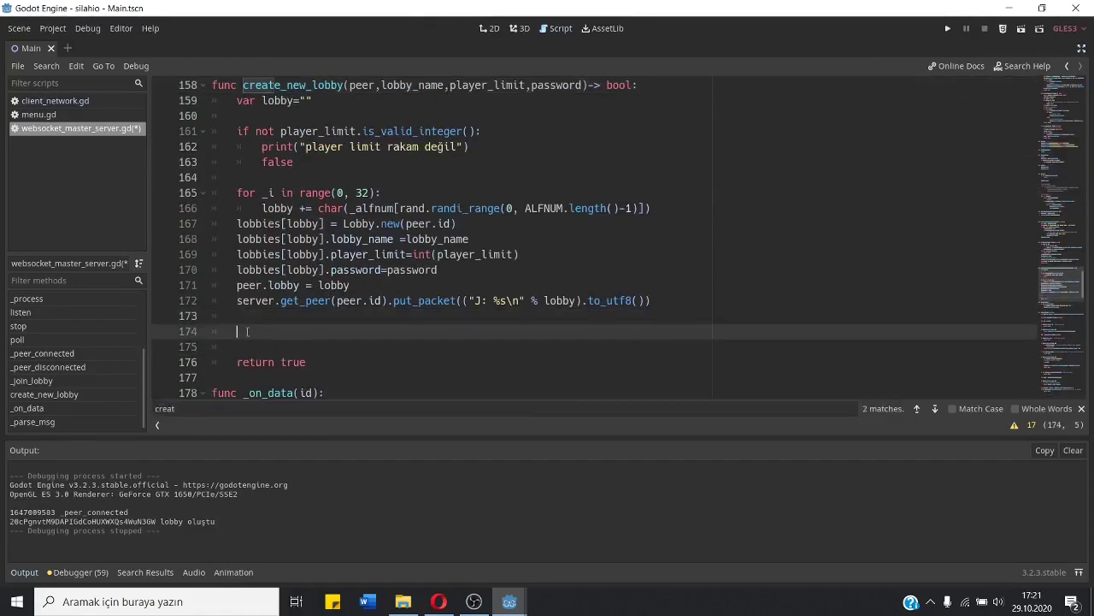
pyautogui.write('lobby_browser_list')
pyautogui.write('app')
pyautogui.press('BackSpace')
pyautogui.press('BackSpace')
pyautogui.press('BackSpace')
pyautogui.write('ad')
pyautogui.press('BackSpace')
pyautogui.press('BackSpace')
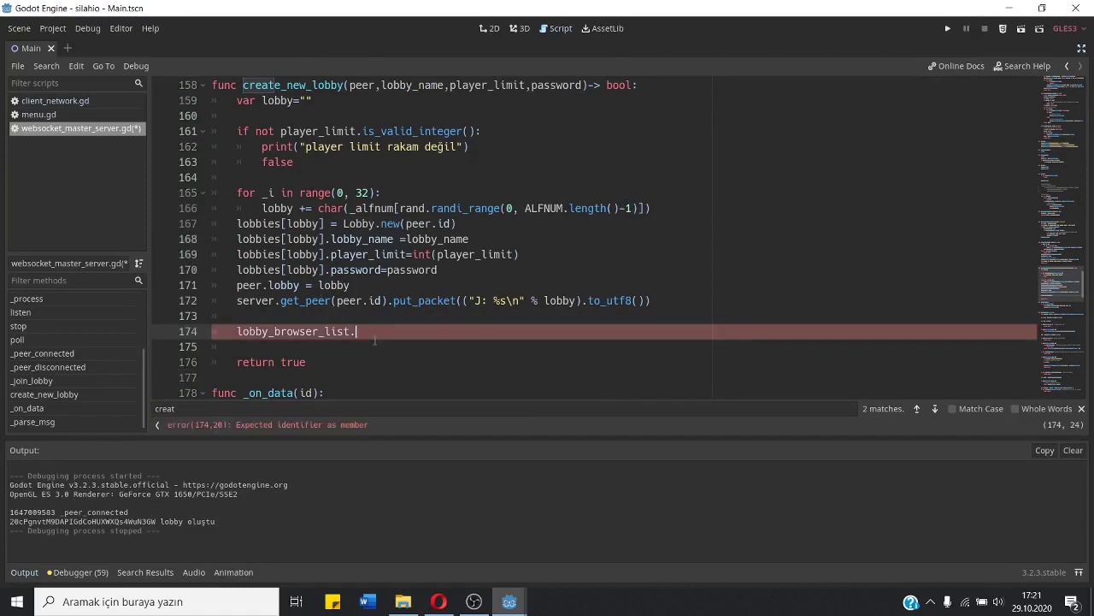
pyautogui.write('[')
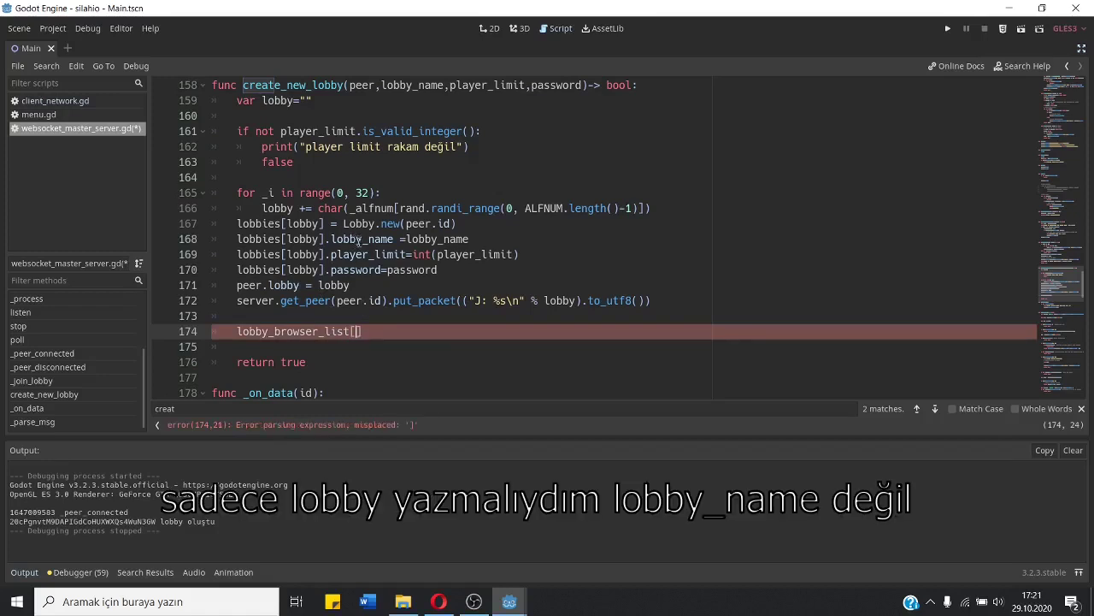
# Paste lobby_name from line 168 as the dictionary key and add the = sign
pyautogui.doubleClick(358, 240)
pyautogui.click(360, 332)
pyautogui.hotkey('ctrl', 'v')
pyautogui.write('=')
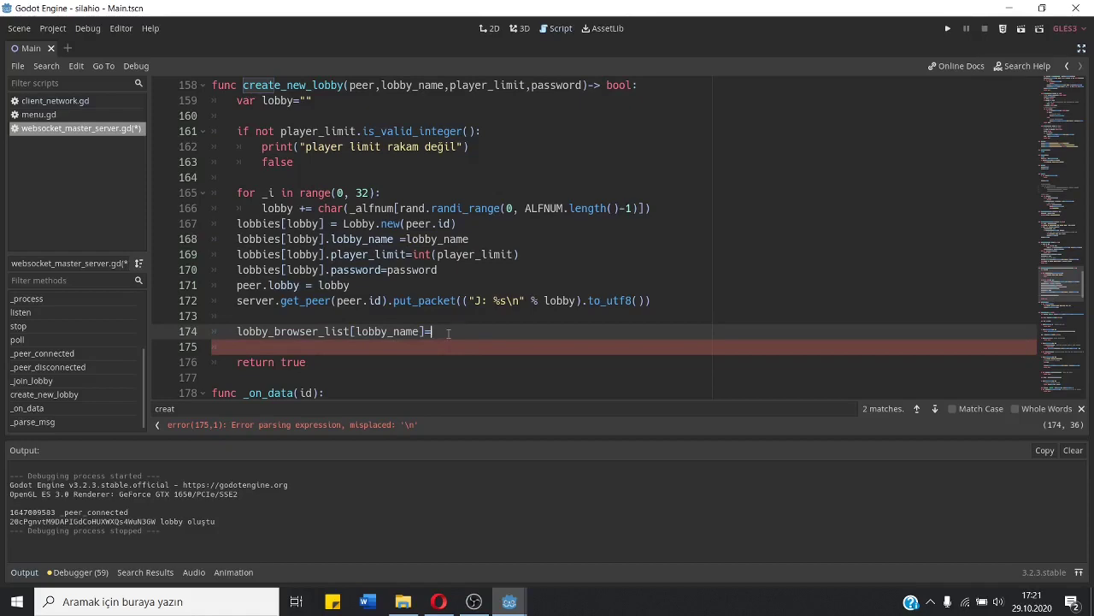
# Open the value list with [ and paste lobby_name as its first element, followed by a comma
pyautogui.write('[')
pyautogui.scroll(5, 419, 325)
pyautogui.scroll(-5, 407, 309)
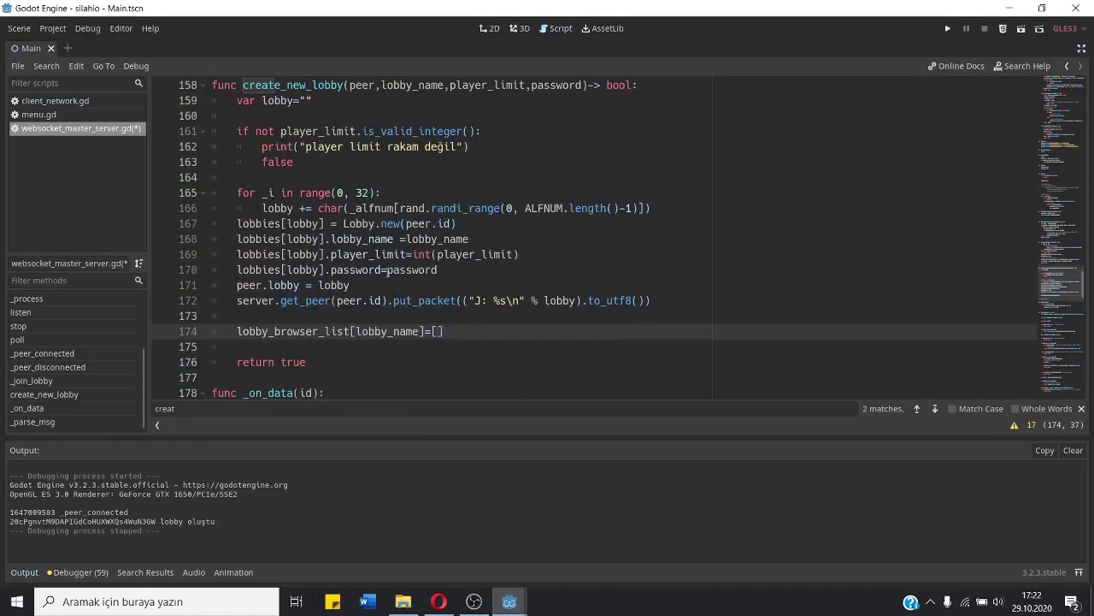
pyautogui.doubleClick(370, 239)
pyautogui.click(437, 331)
pyautogui.hotkey('ctrl', 'v')
pyautogui.write(',')
pyautogui.scroll(-1, 464, 344)
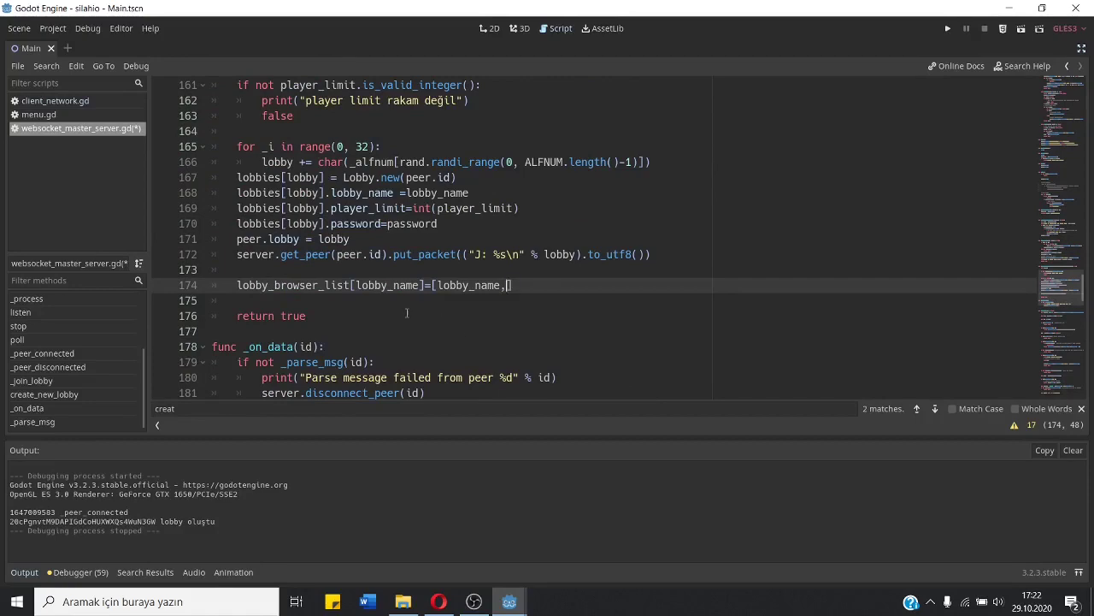
pyautogui.scroll(3, 408, 313)
pyautogui.scroll(3, 407, 313)
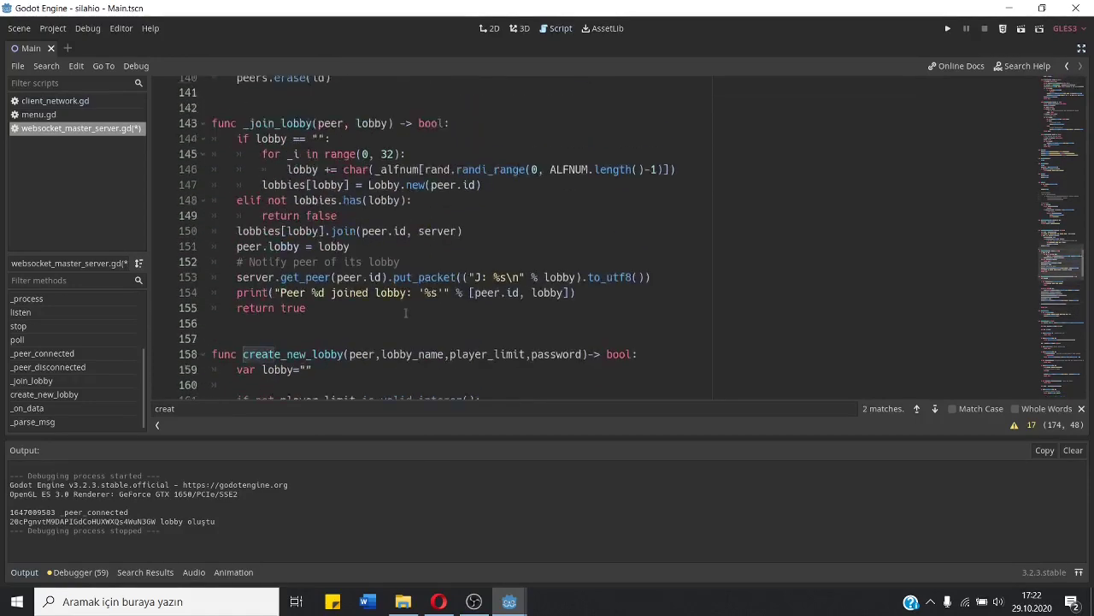
pyautogui.scroll(8, 405, 313)
pyautogui.scroll(7, 405, 313)
pyautogui.scroll(3, 405, 313)
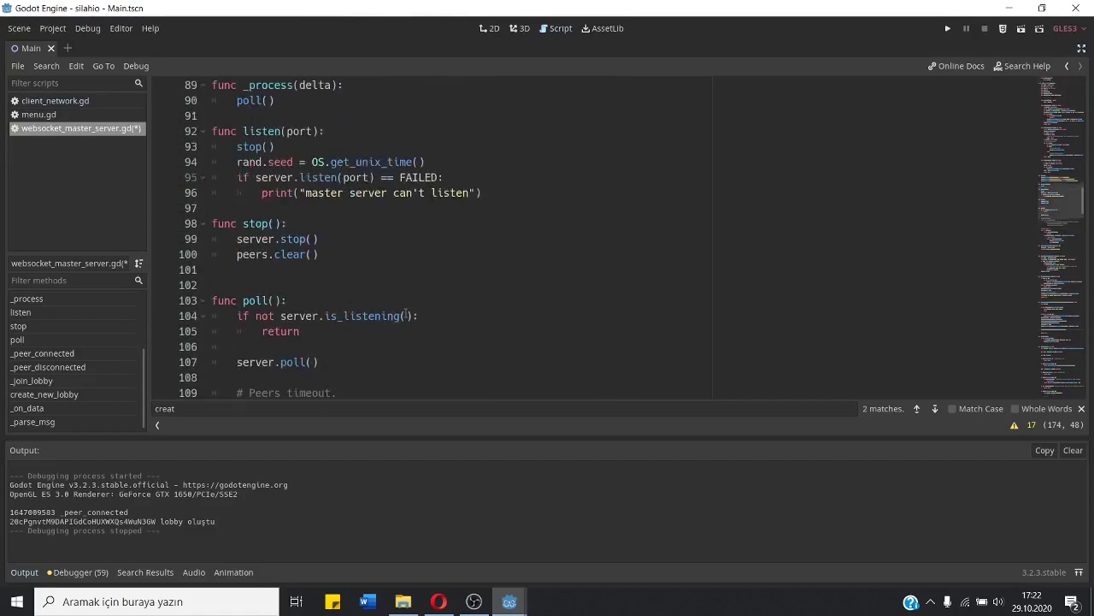
pyautogui.scroll(3, 405, 313)
pyautogui.scroll(3, 405, 313)
pyautogui.scroll(5, 405, 313)
pyautogui.scroll(3, 405, 313)
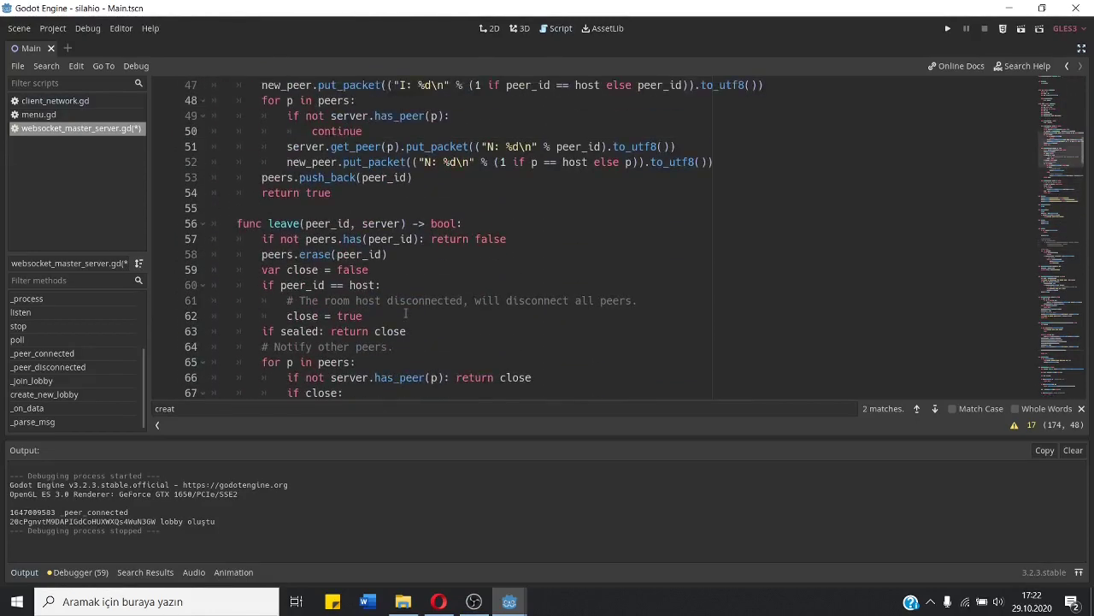
pyautogui.scroll(3, 405, 313)
pyautogui.scroll(1, 405, 313)
pyautogui.scroll(3, 405, 313)
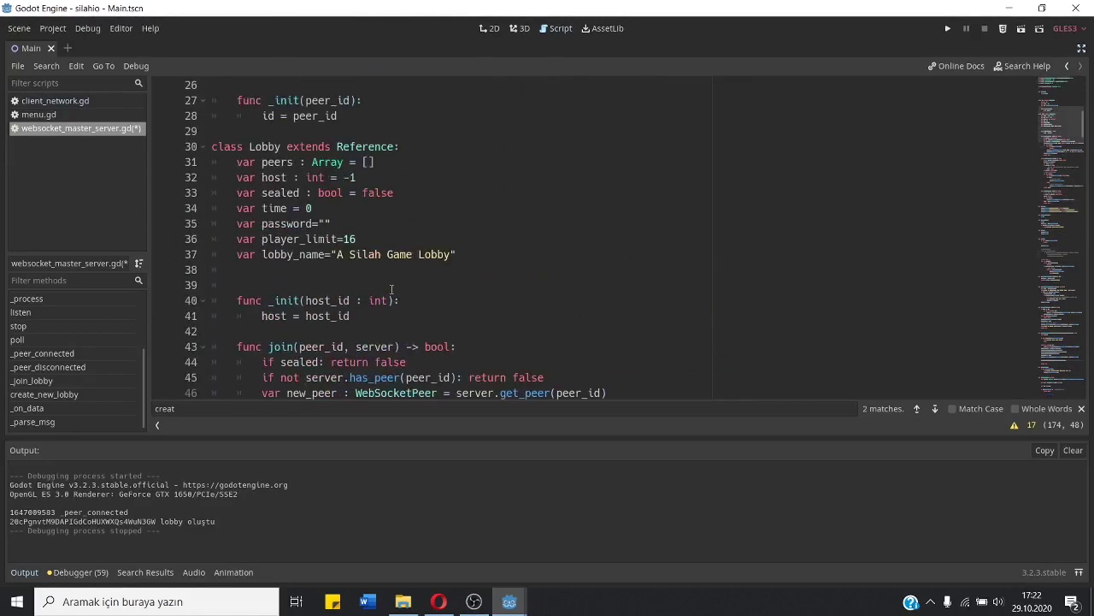
pyautogui.moveTo(368, 243); pyautogui.dragTo(236, 240)
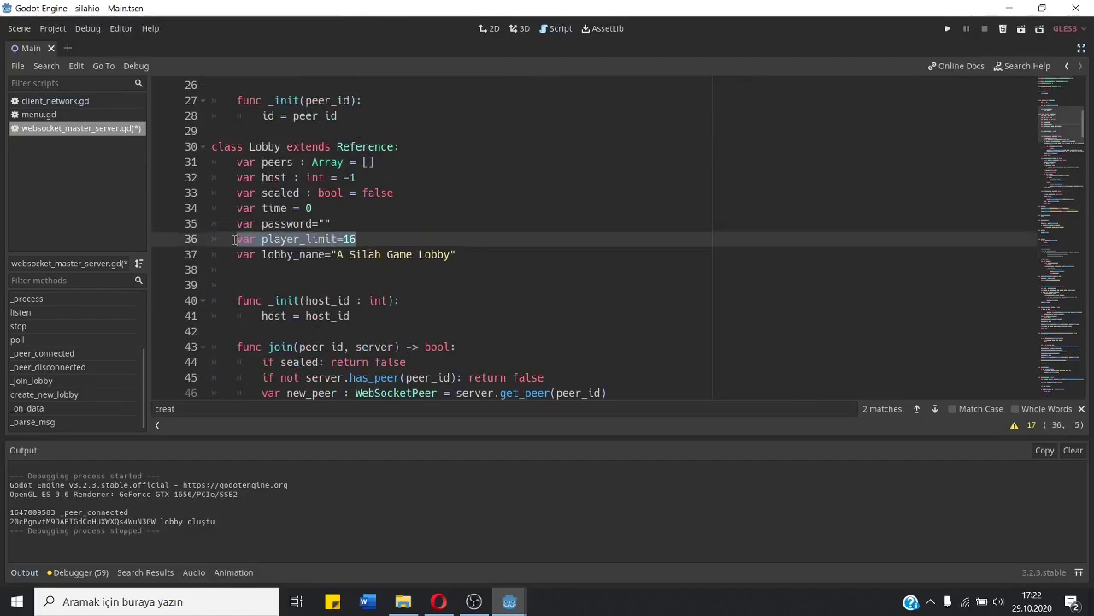
pyautogui.doubleClick(299, 253)
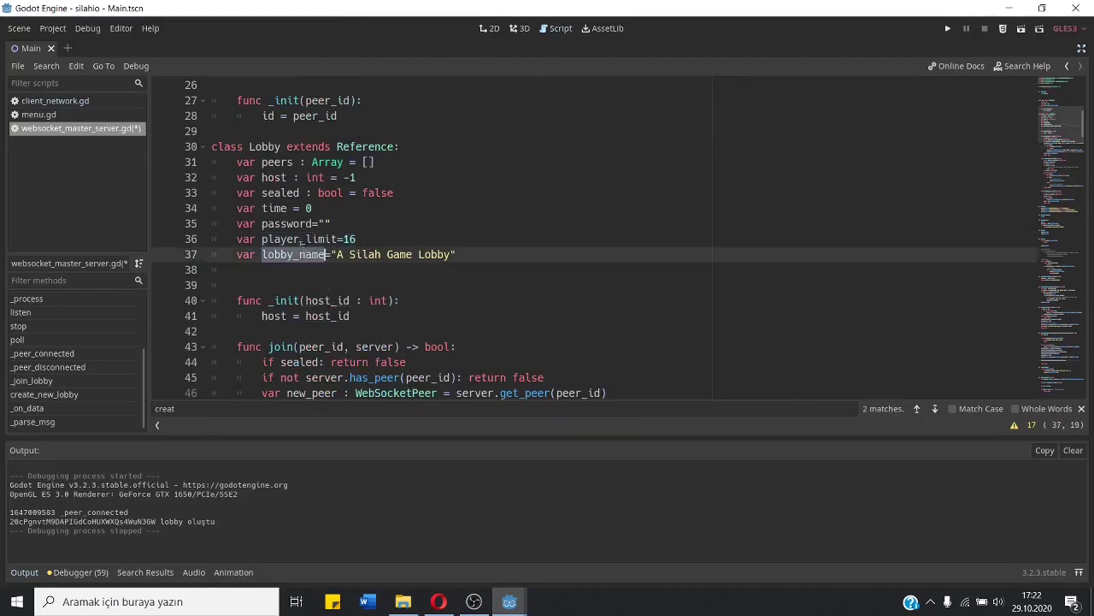
pyautogui.doubleClick(301, 244)
pyautogui.scroll(-8, 301, 243)
pyautogui.scroll(-8, 306, 243)
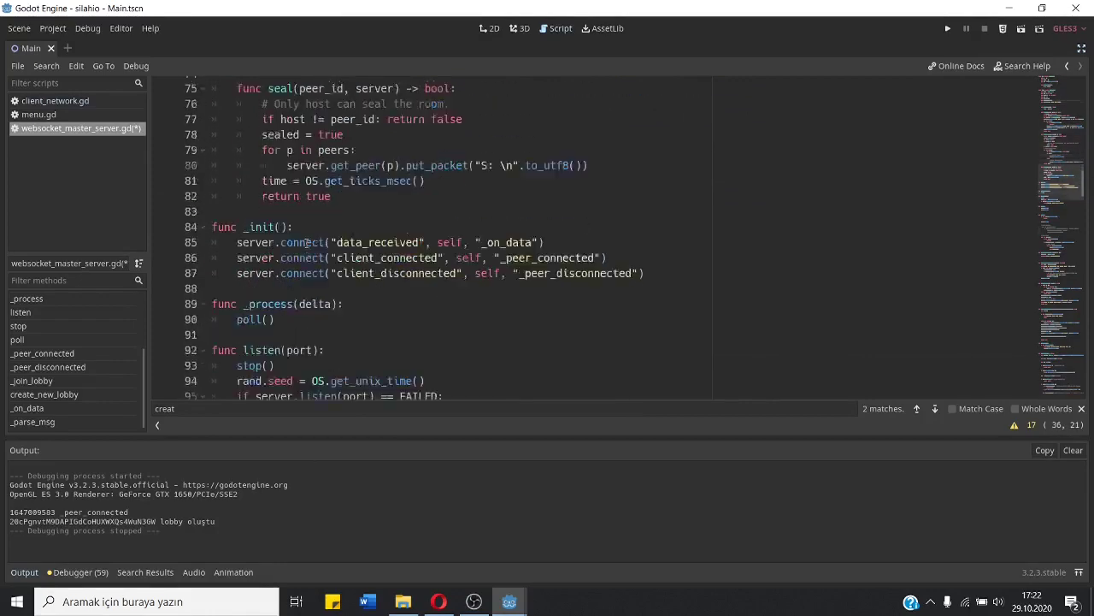
pyautogui.scroll(-10, 305, 243)
pyautogui.scroll(-7, 325, 252)
pyautogui.scroll(-4, 359, 265)
# Append +"/"+str(player_limit) to the lobby entry on line 174
pyautogui.scroll(-4, 383, 273)
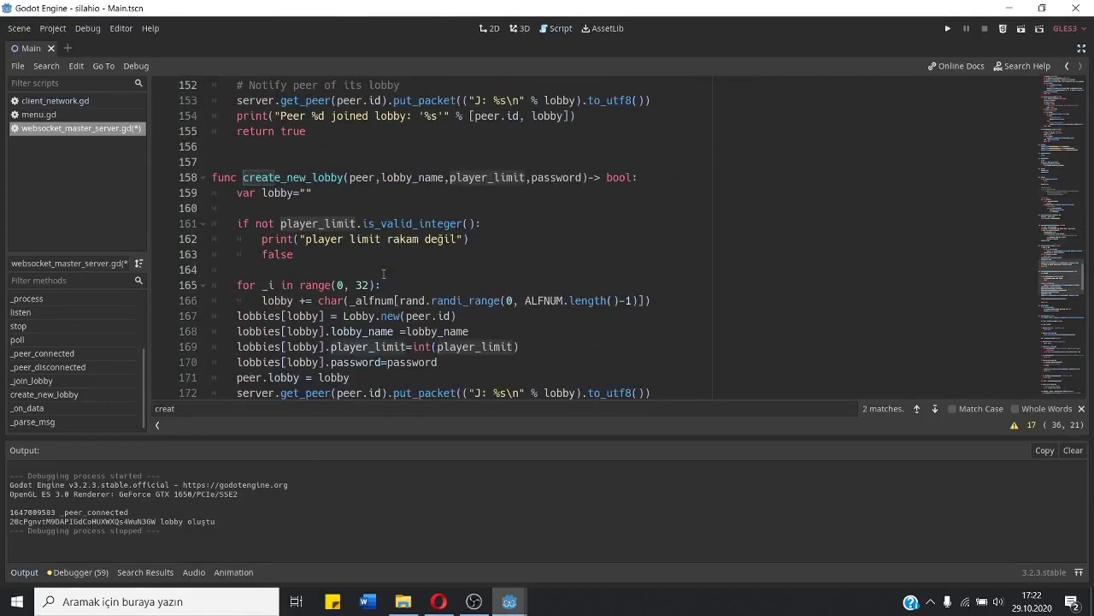
pyautogui.scroll(-3, 393, 274)
pyautogui.click(514, 285)
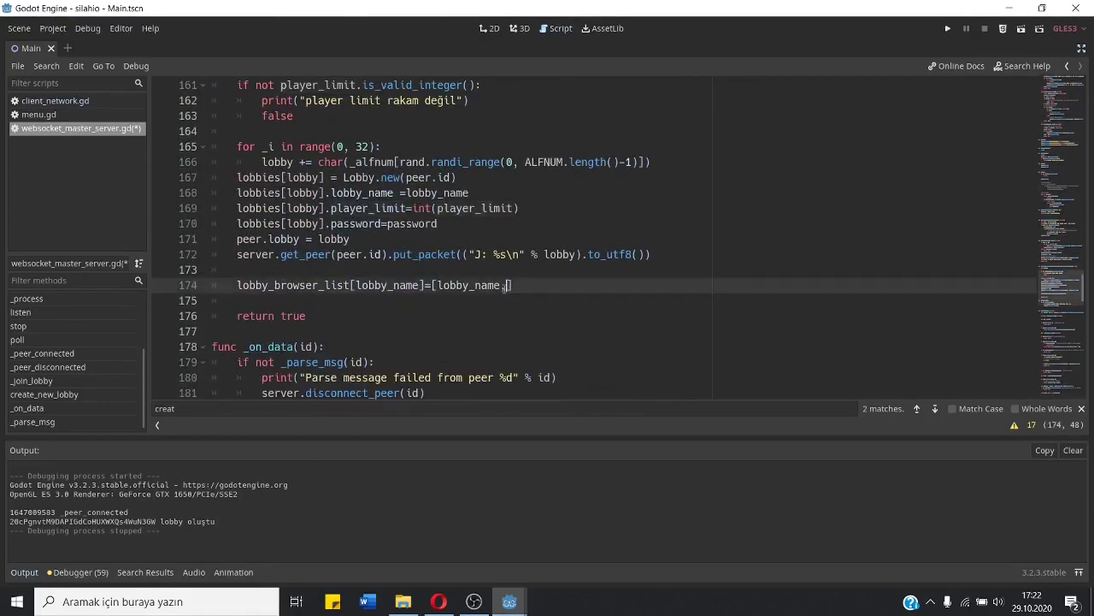
pyautogui.write('s')
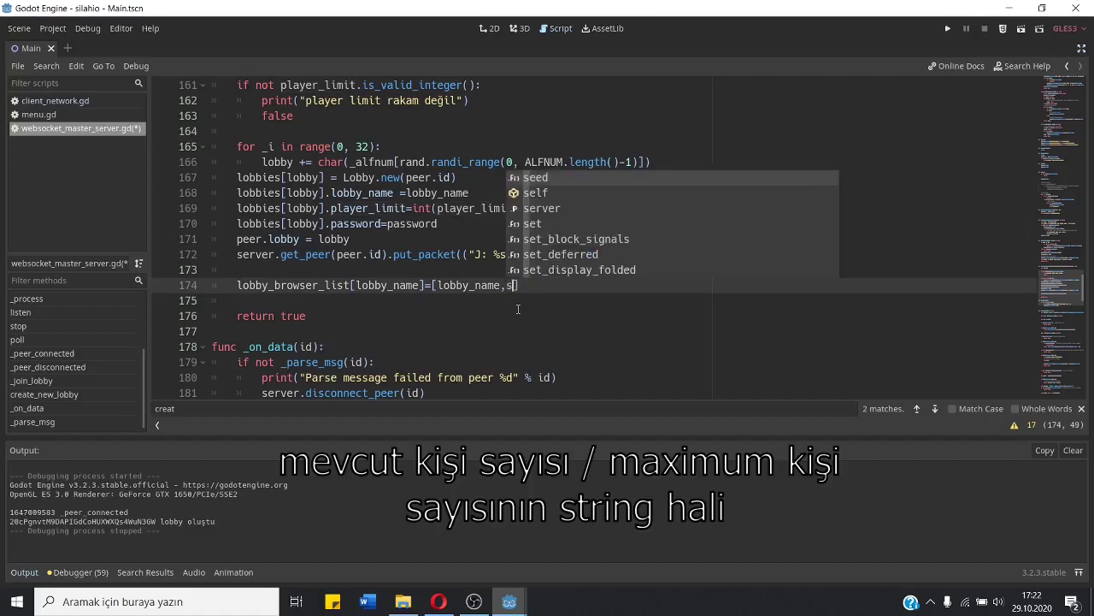
pyautogui.write('trinf')
pyautogui.press('BackSpace')
pyautogui.write('g')
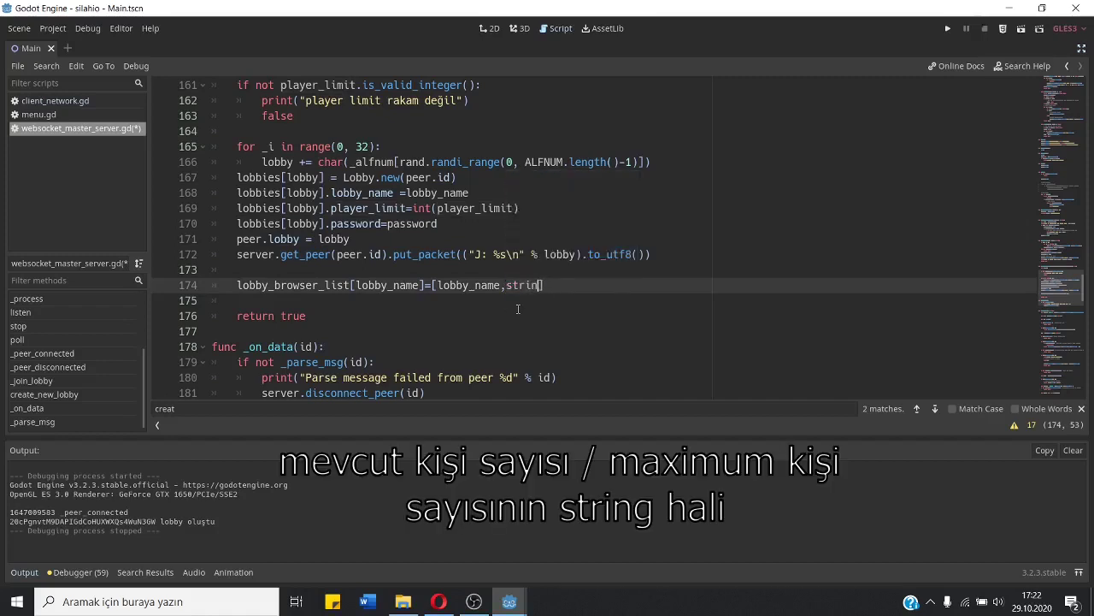
pyautogui.write('(player_limit')
pyautogui.doubleClick(524, 284)
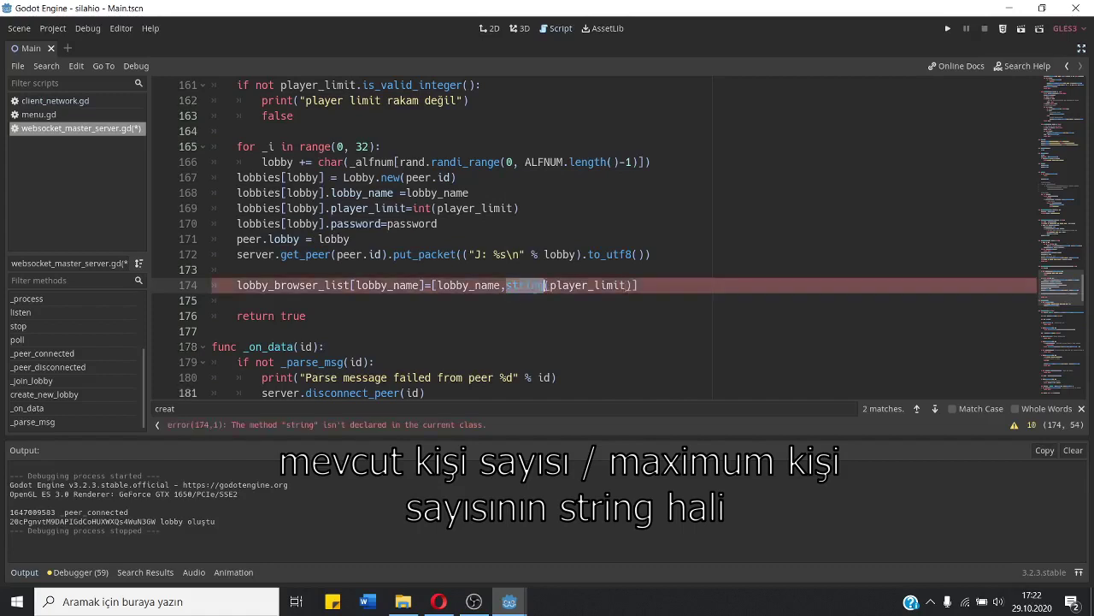
pyautogui.write('str')
pyautogui.press('Left')
pyautogui.press('Left')
pyautogui.press('Left')
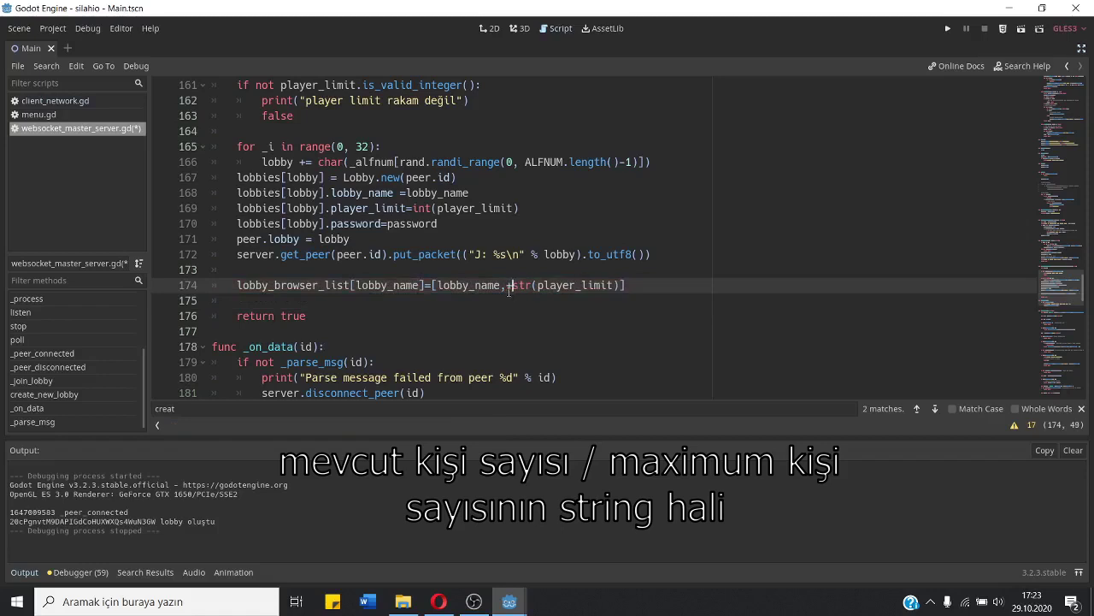
pyautogui.write('+""+')
pyautogui.press('Left')
pyautogui.press('Left')
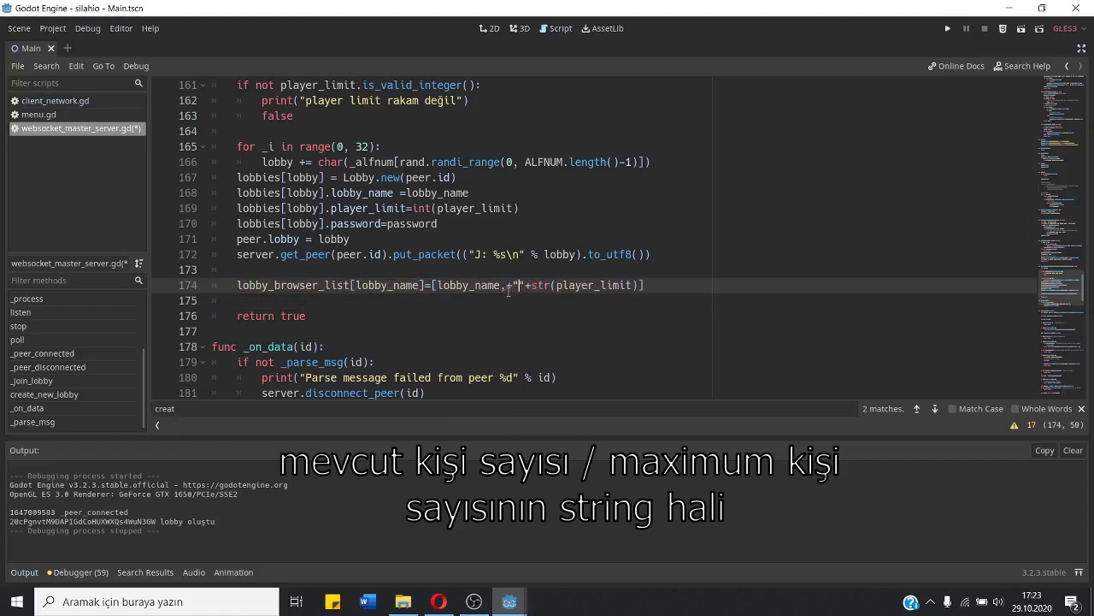
pyautogui.write('/')
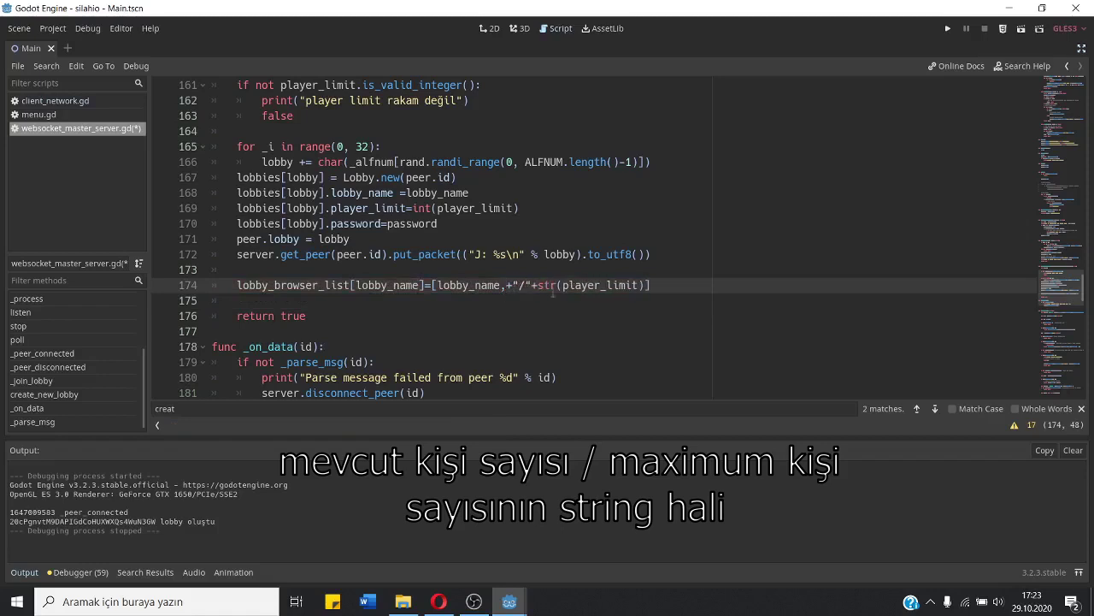
# Paste a second str(player_limit) after the plus and start replacing its player_limit
pyautogui.moveTo(537, 285)
pyautogui.mouseDown()
pyautogui.moveTo(650, 285)
pyautogui.moveTo(537, 285)
pyautogui.mouseUp()
pyautogui.click(644, 284)
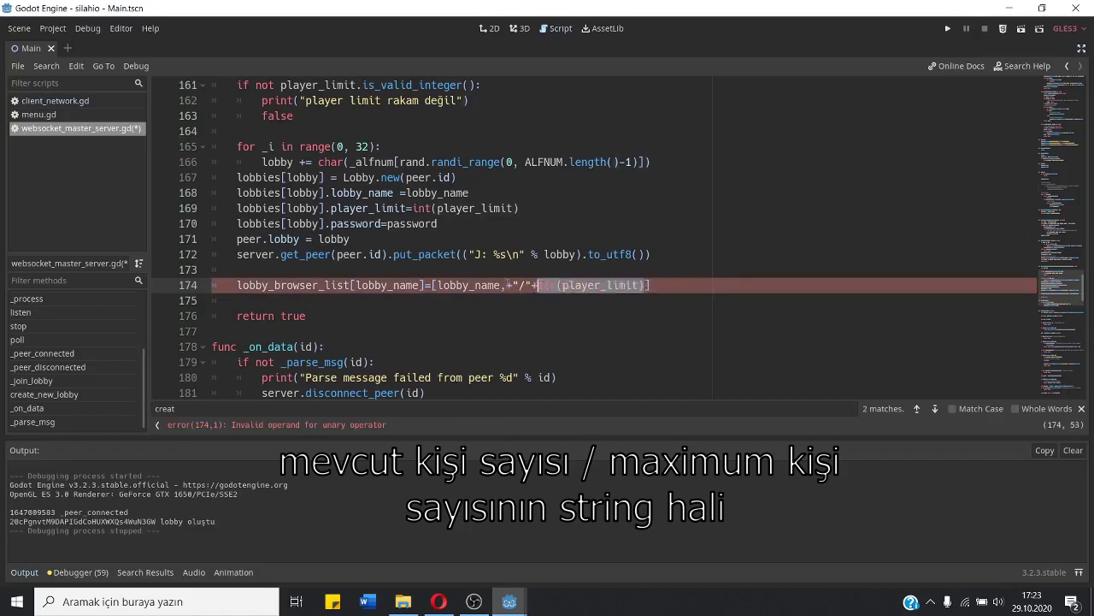
pyautogui.click(513, 285)
pyautogui.write('str(player_limit)')
pyautogui.doubleClick(571, 285)
pyautogui.write('pe')
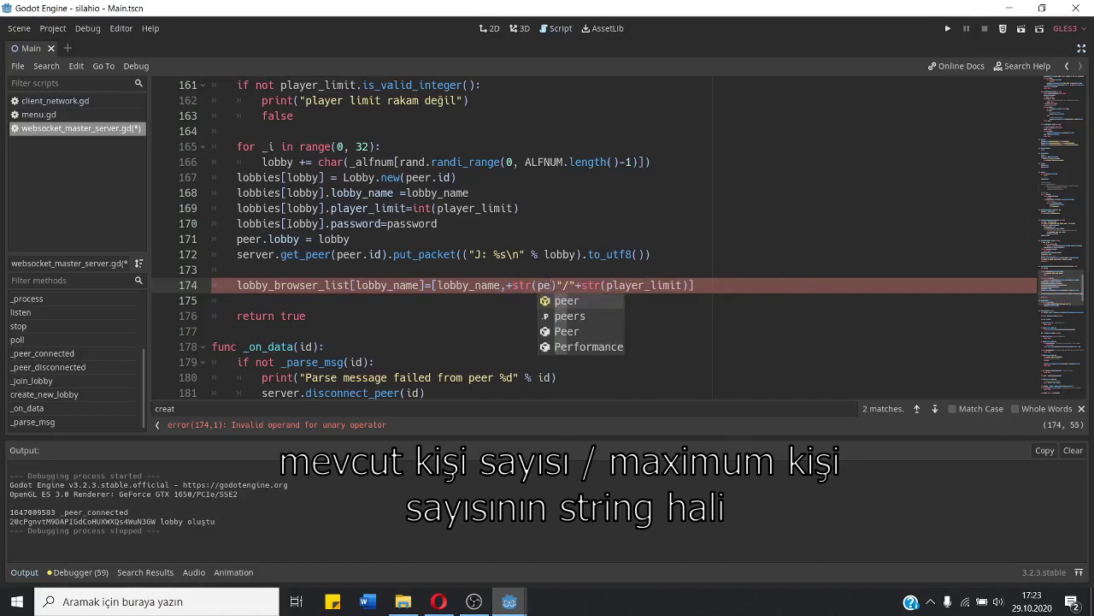
# Copy lobbies[lobby] from line 170 and build lobbies[lobby].peers.size() in its place
pyautogui.click(281, 192)
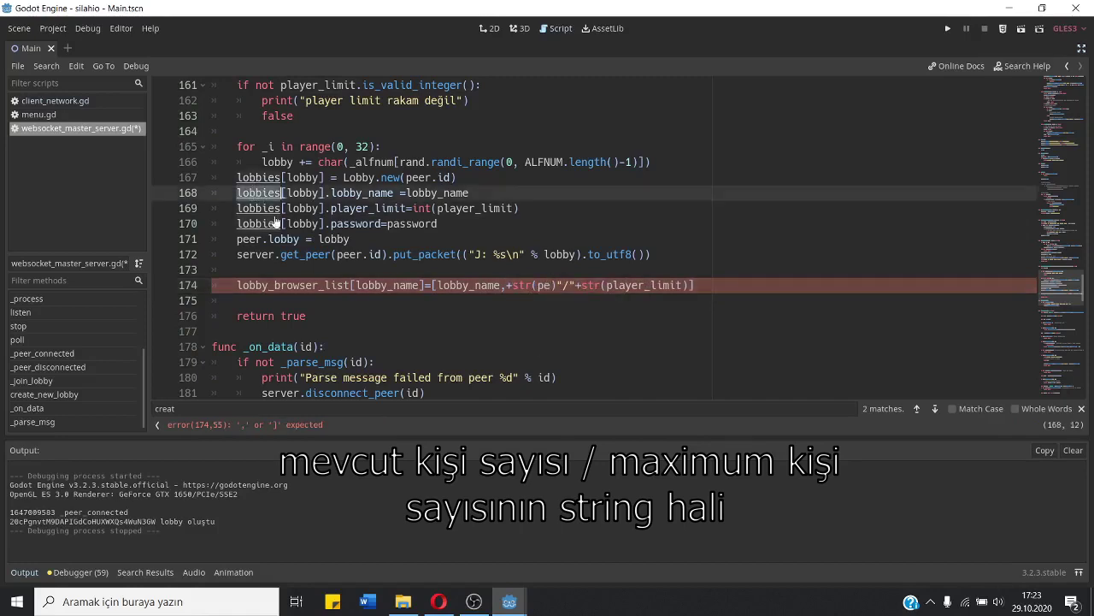
pyautogui.moveTo(237, 223); pyautogui.dragTo(328, 223)
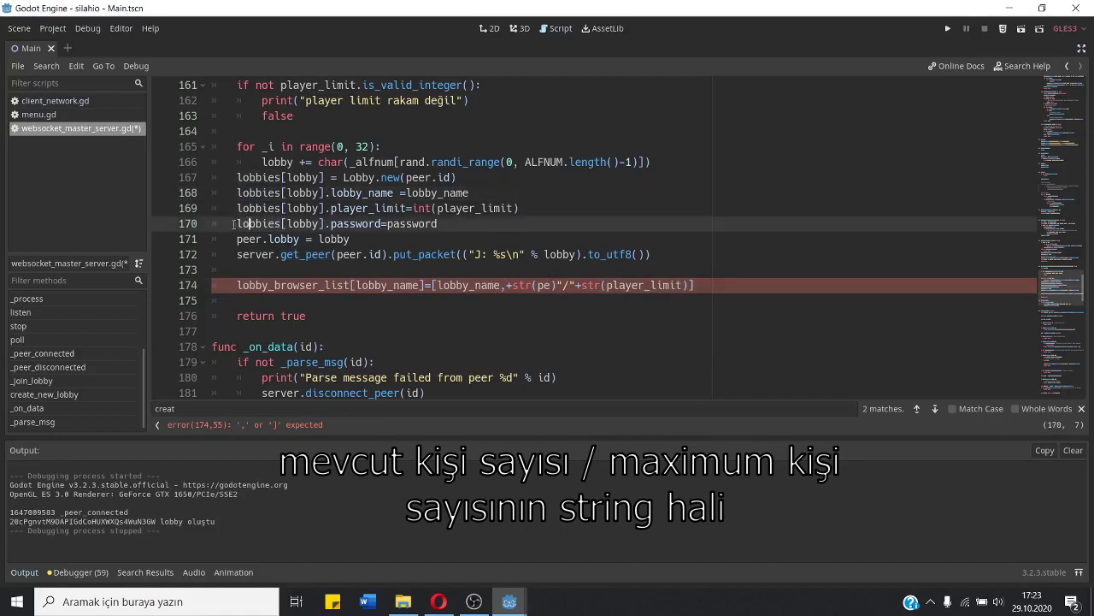
pyautogui.hotkey('ctrl', 'c')
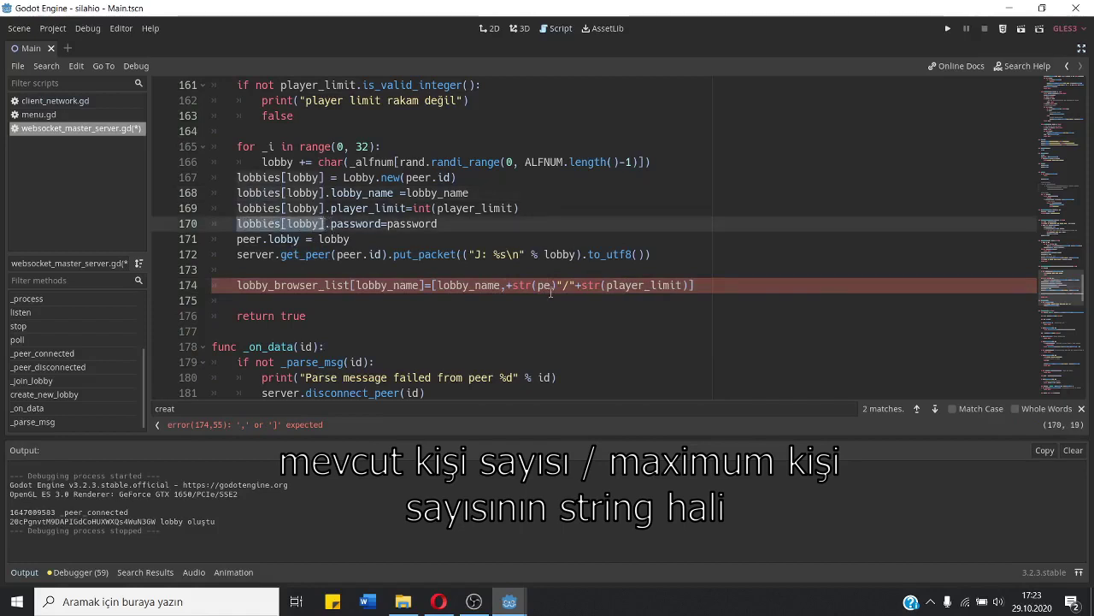
pyautogui.doubleClick(543, 285)
pyautogui.hotkey('ctrl', 'v')
pyautogui.write('.pe')
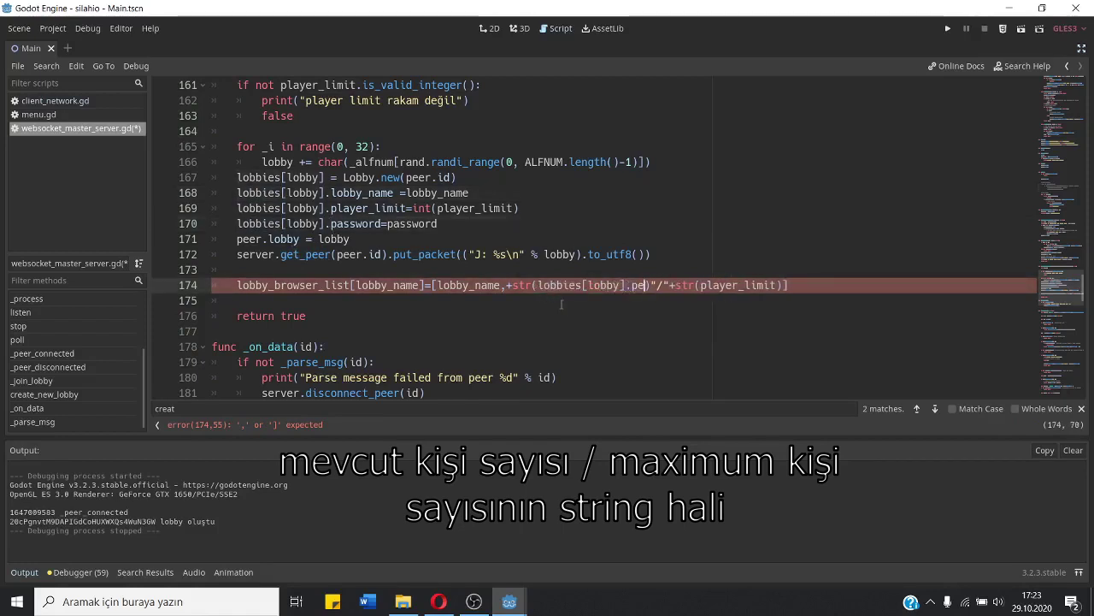
pyautogui.write('ers.count(')
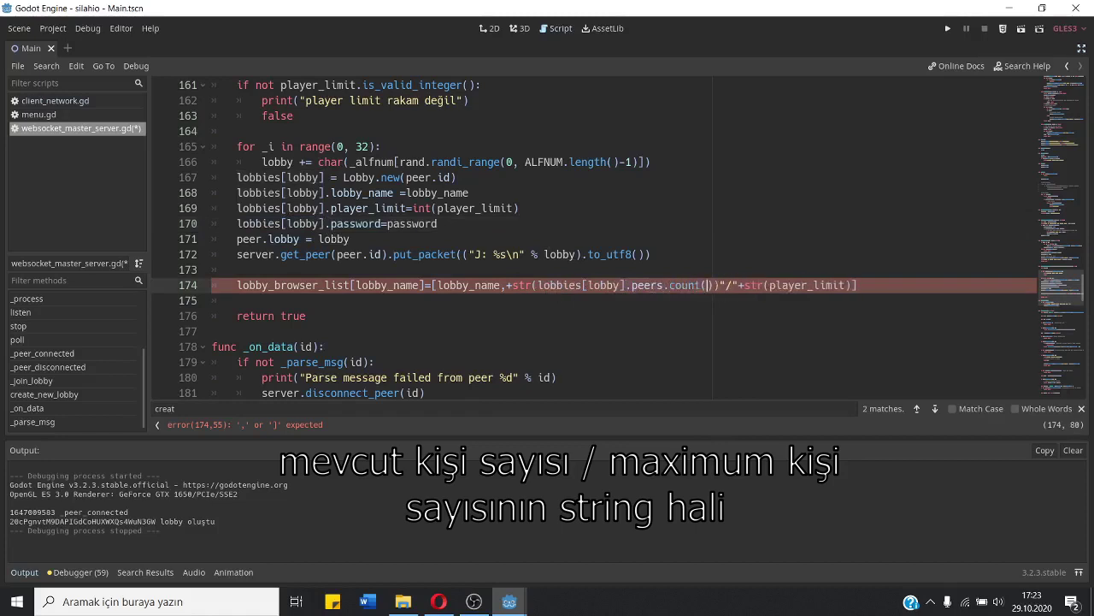
pyautogui.doubleClick(689, 285)
pyautogui.write('size')
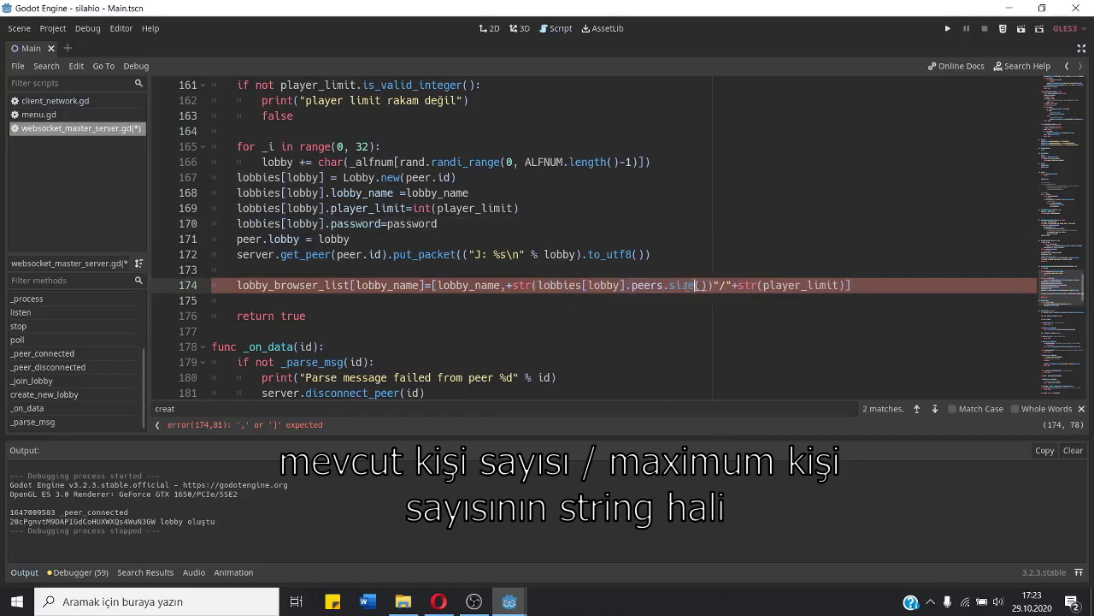
# Remove the stray plus and quotes so lobbies[lobby].peers.size() directly follows lobby_name
pyautogui.hotkey('ctrl', 'z')
pyautogui.click(514, 287)
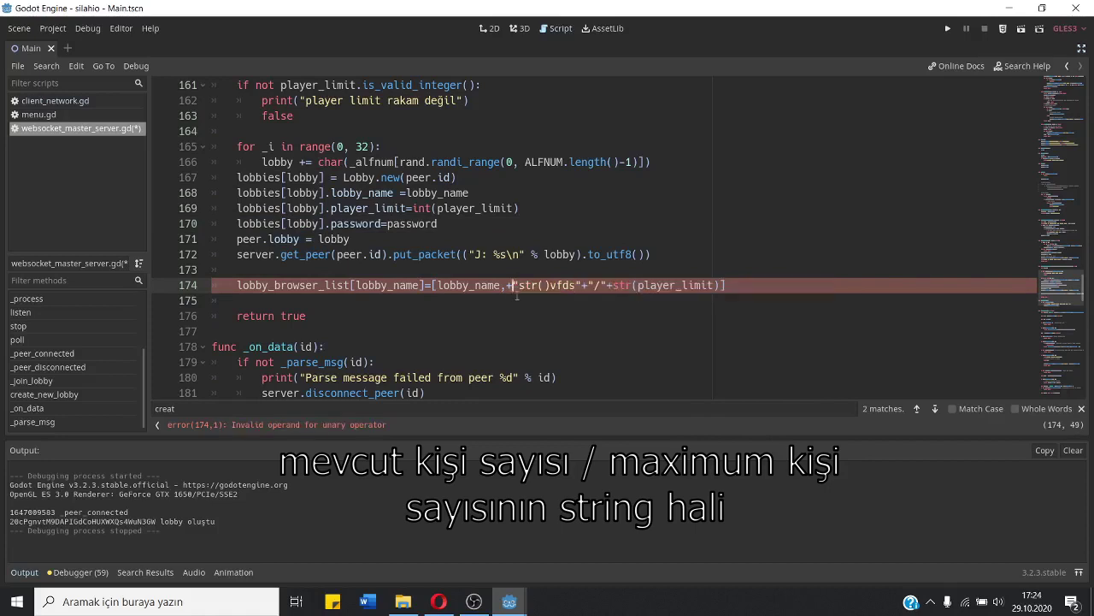
pyautogui.press('BackSpace')
pyautogui.moveTo(569, 284); pyautogui.dragTo(512, 285)
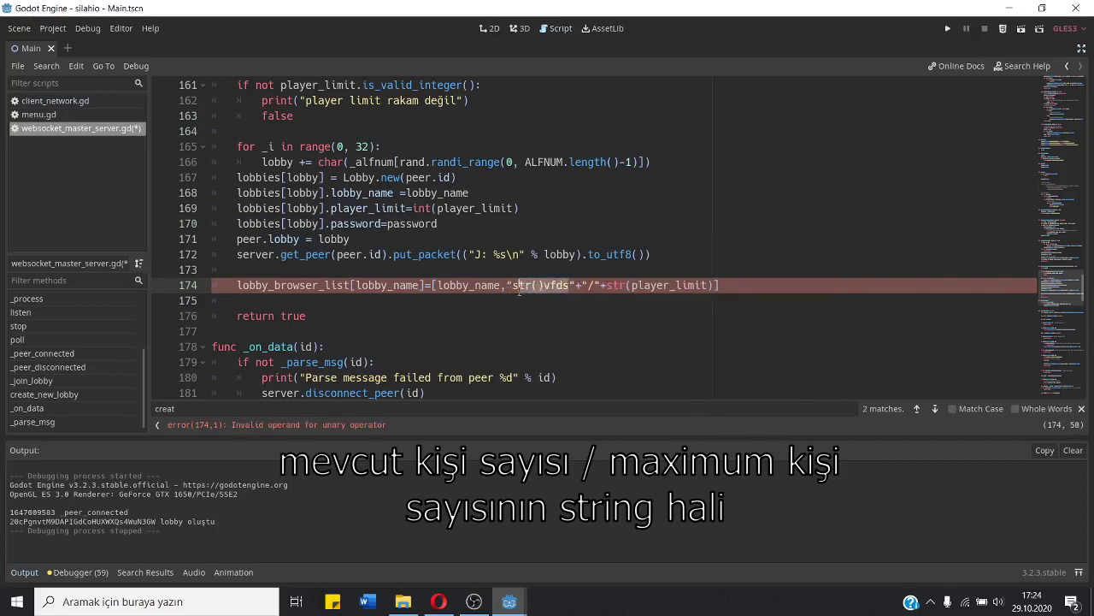
pyautogui.hotkey('ctrl', 'v')
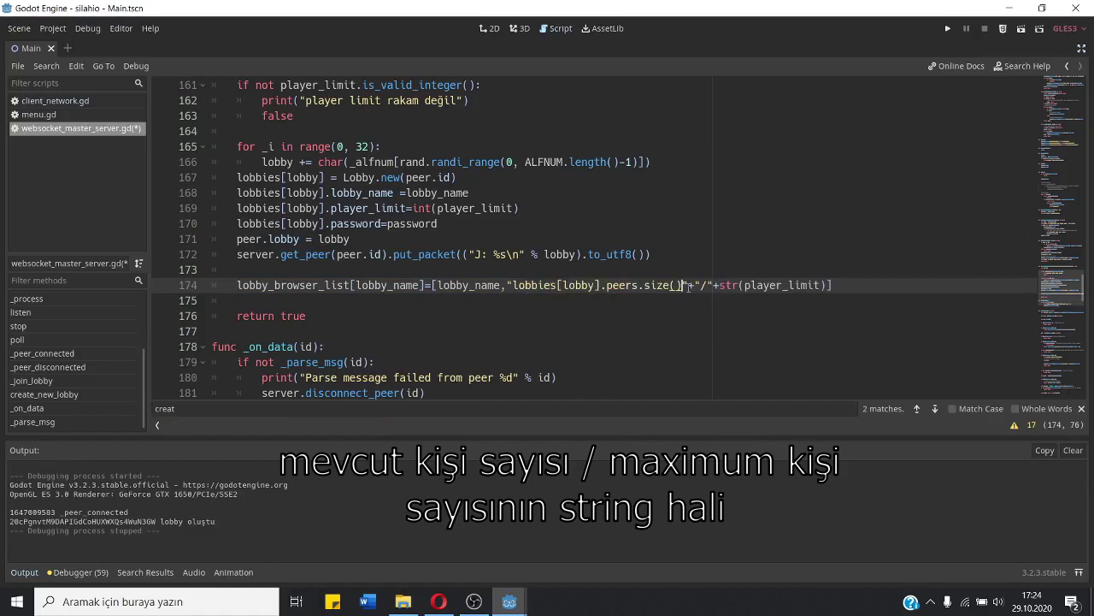
pyautogui.press('Delete')
pyautogui.click(513, 287)
pyautogui.press('BackSpace')
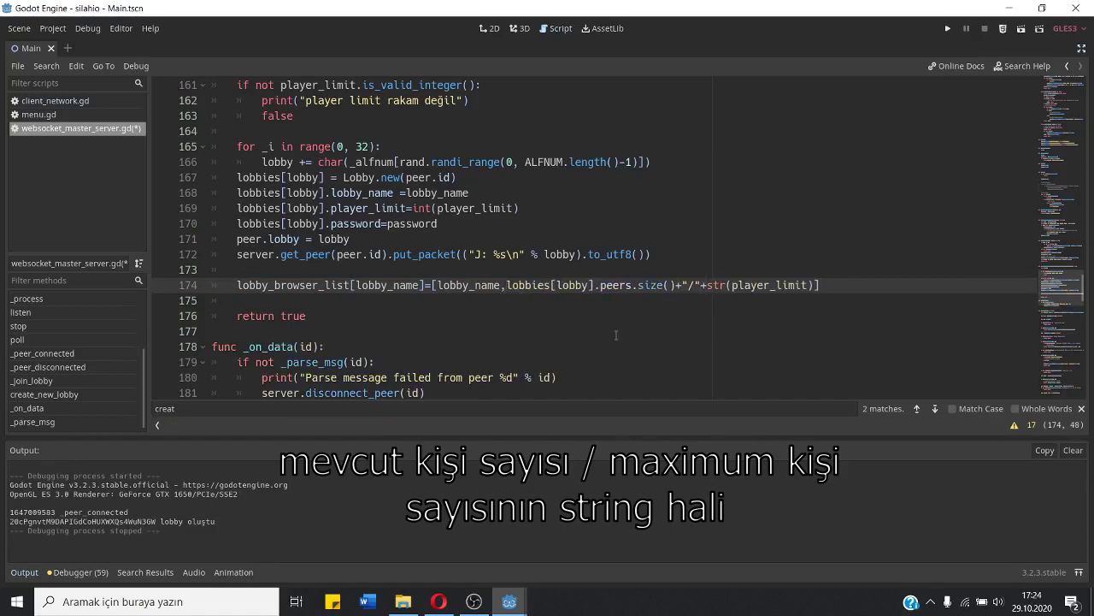
# Use Lookup Symbol on peers to jump to its declaration in Lobby
pyautogui.doubleClick(650, 283)
pyautogui.doubleClick(616, 285)
pyautogui.rightClick(613, 294)
pyautogui.click(650, 507)
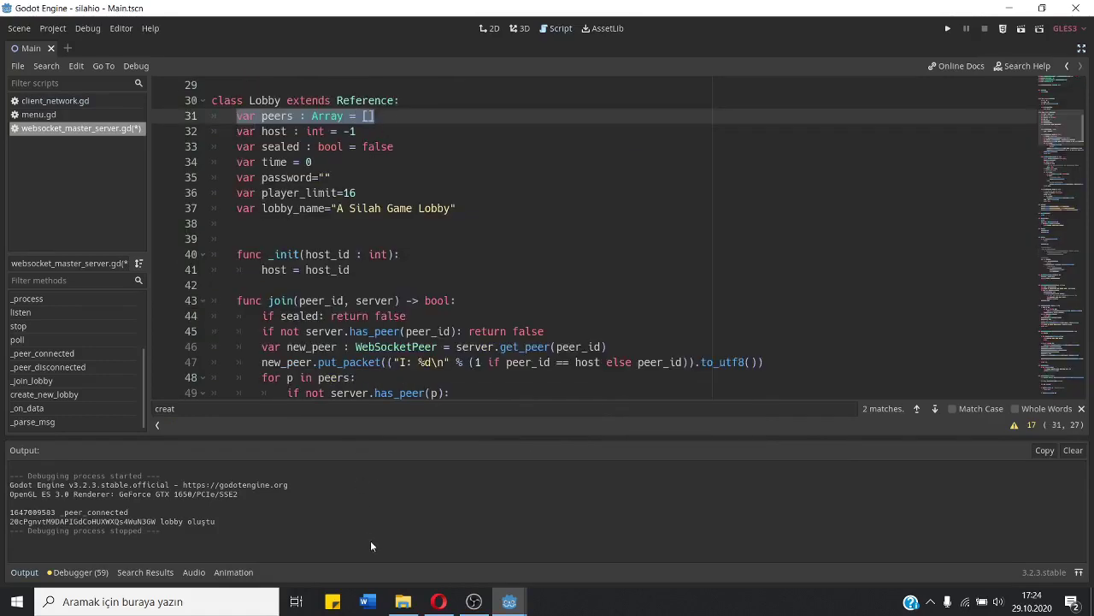
# Search 'array' in Opera and read the Array class's size() method description, then return to Godot
pyautogui.click(439, 601)
pyautogui.click(227, 36)
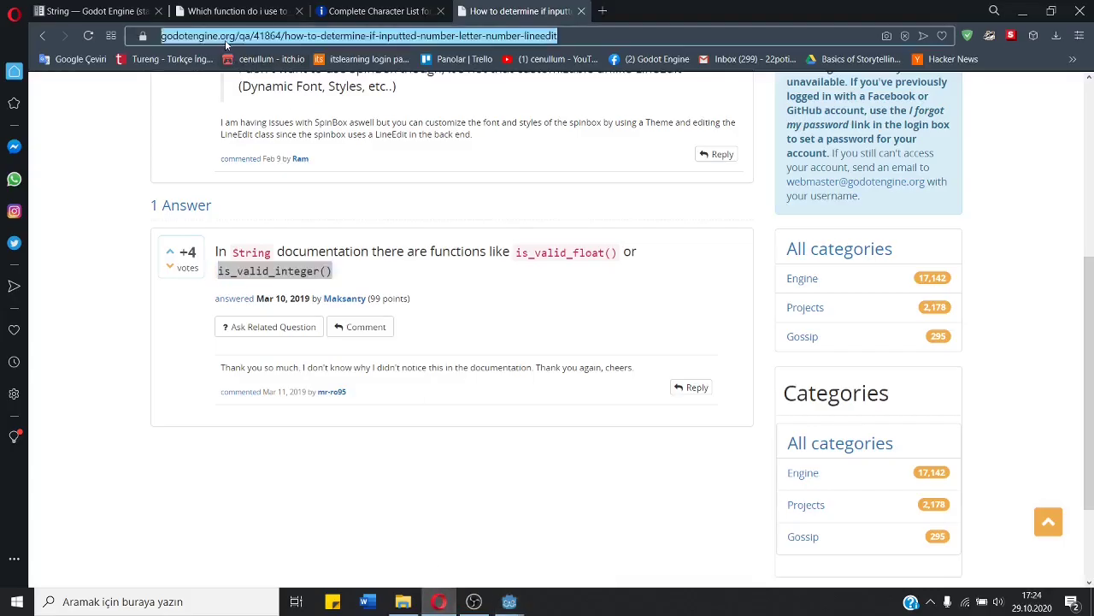
pyautogui.write('array')
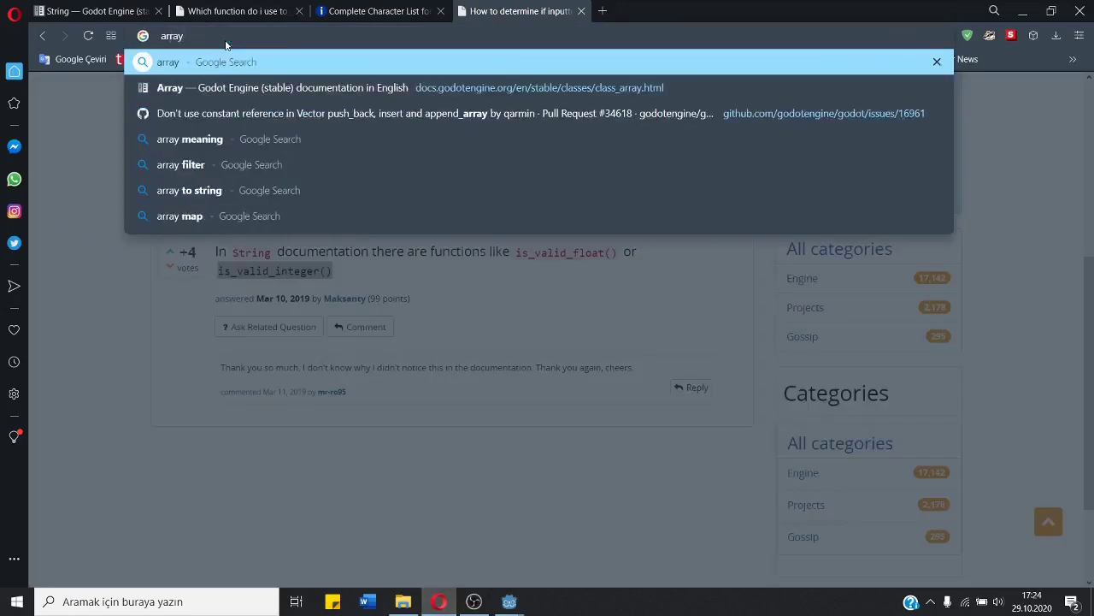
pyautogui.click(342, 87)
pyautogui.scroll(-2, 502, 282)
pyautogui.scroll(-2, 510, 430)
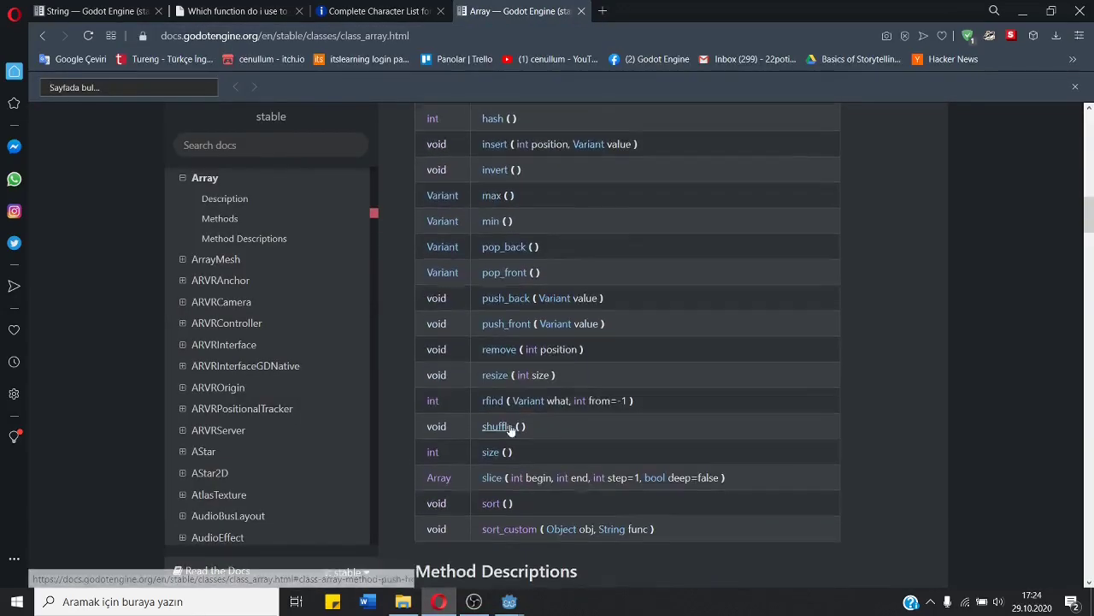
pyautogui.click(493, 452)
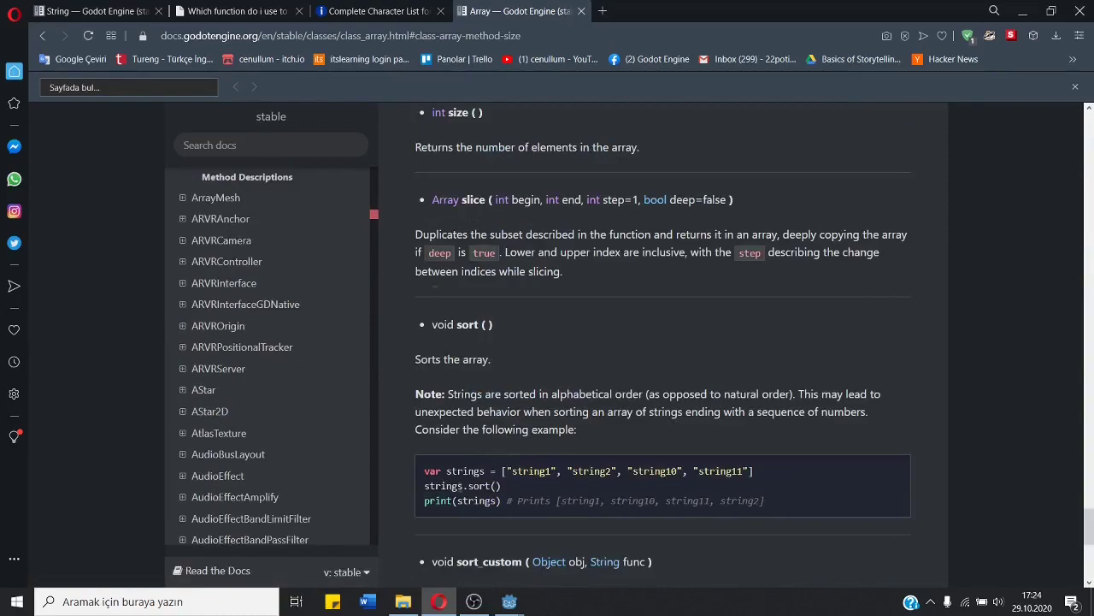
pyautogui.moveTo(510, 601)
pyautogui.click(513, 539)
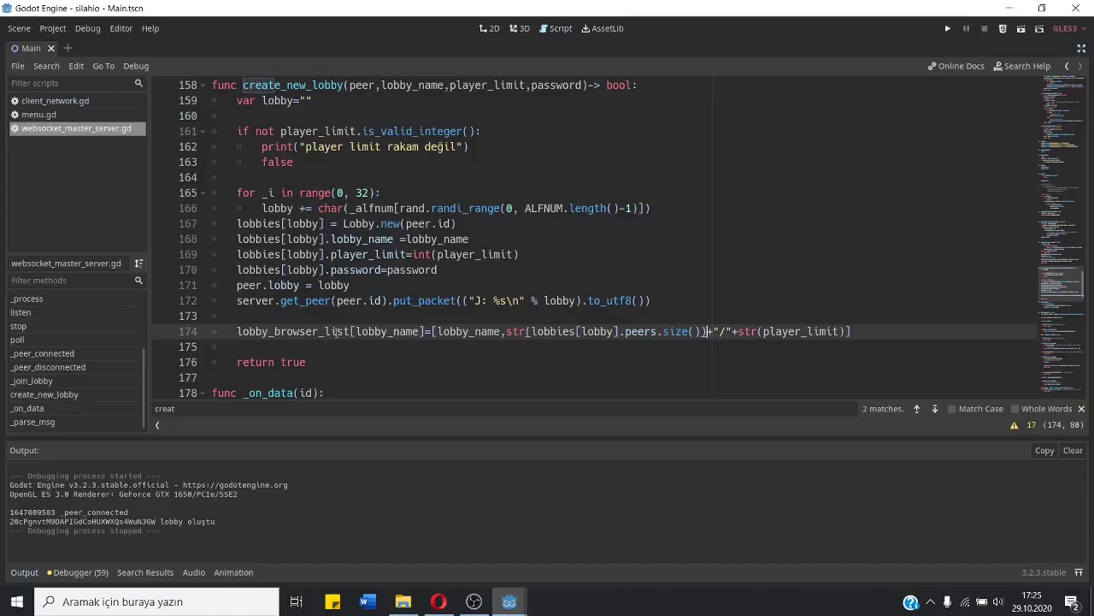
# In client_network.gd, cut the L: branch and its prints out of the elif chain
pyautogui.scroll(-3, 304, 294)
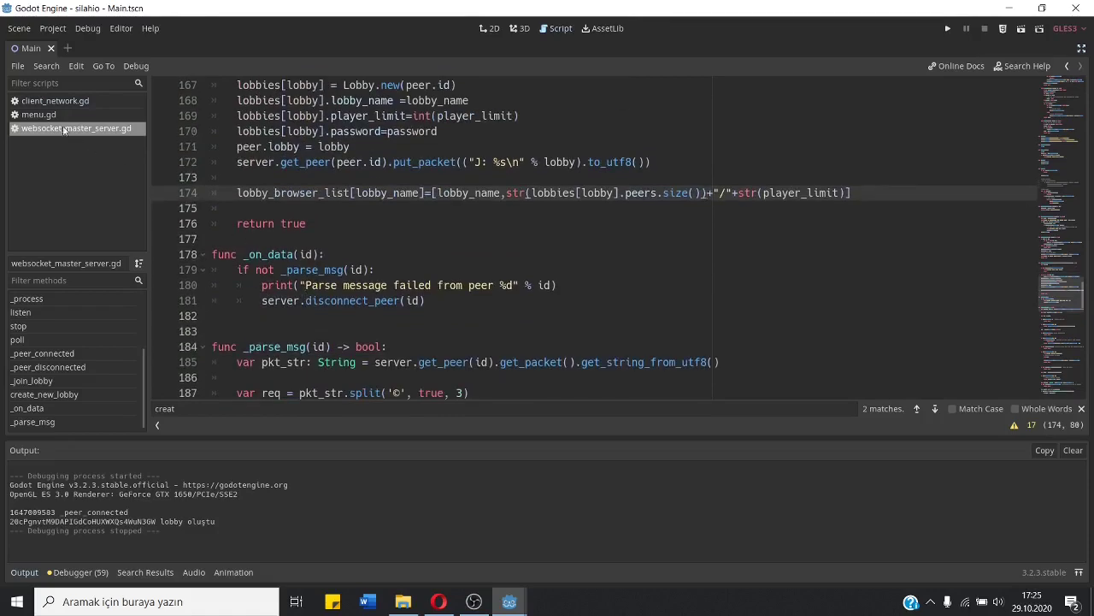
pyautogui.click(48, 101)
pyautogui.scroll(-8, 377, 239)
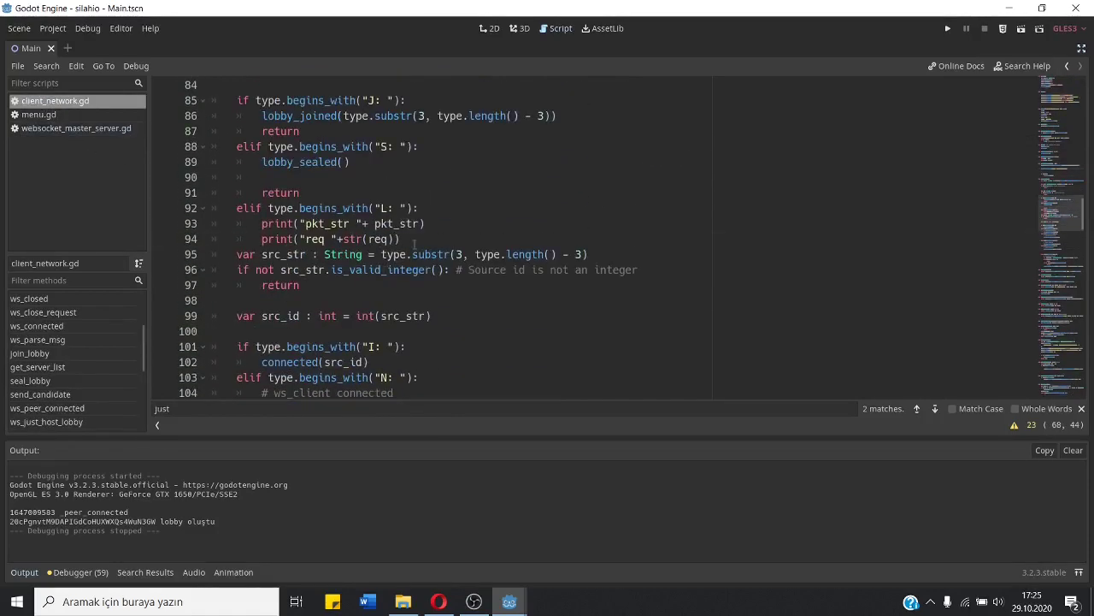
pyautogui.click(413, 243)
pyautogui.press('Return')
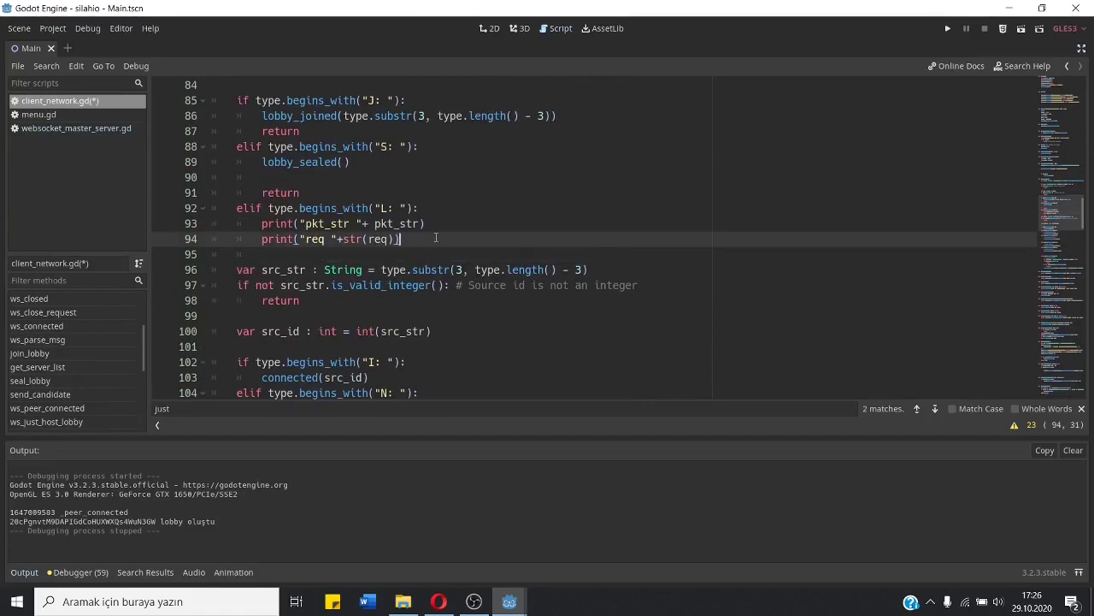
pyautogui.moveTo(261, 254); pyautogui.dragTo(267, 207)
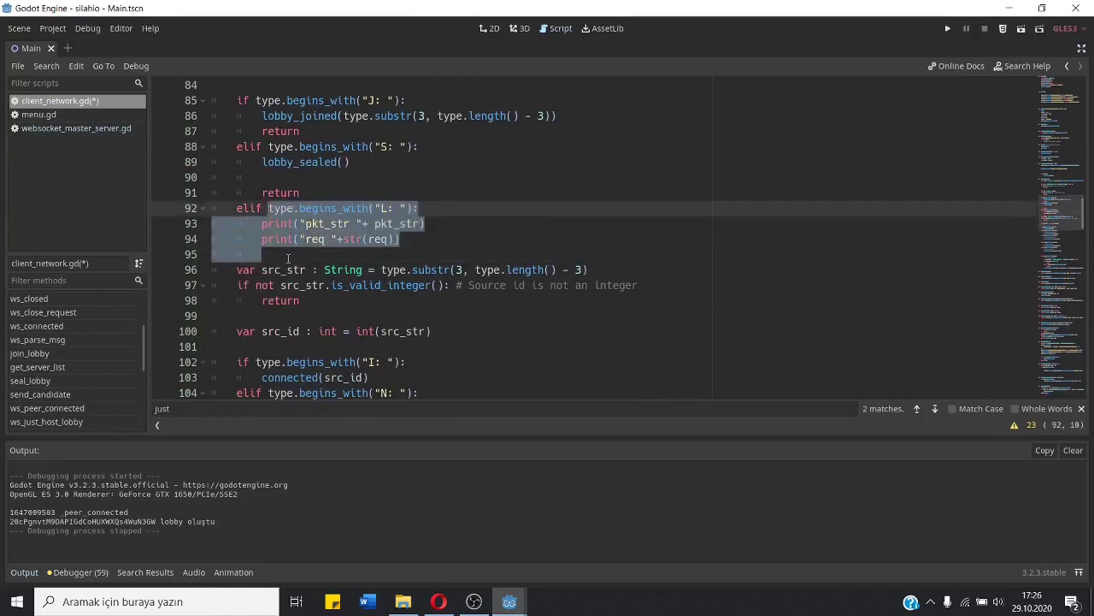
pyautogui.press('BackSpace')
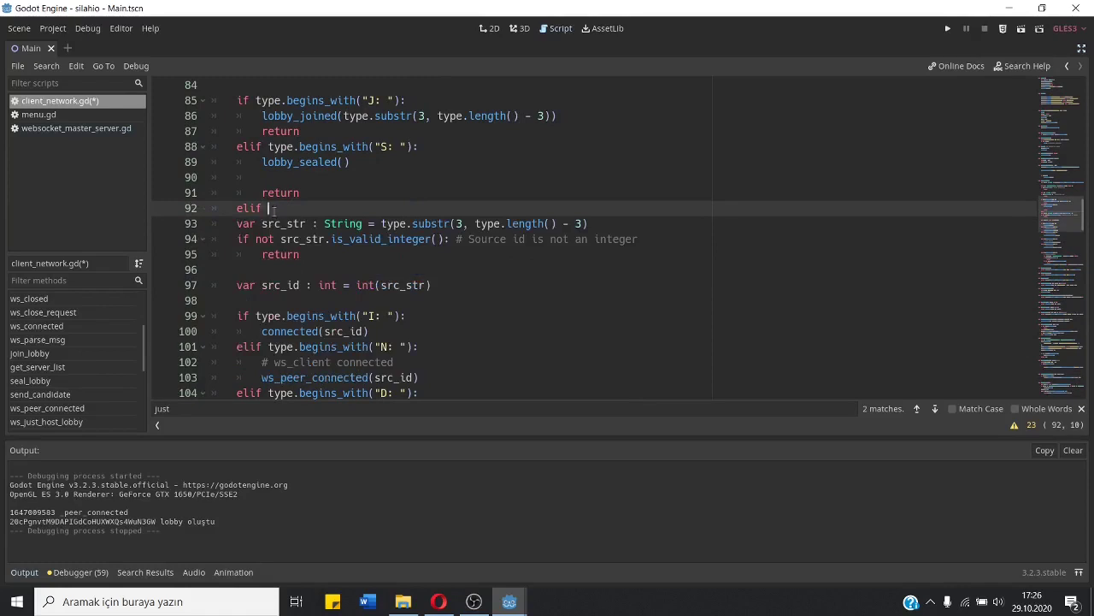
pyautogui.press('BackSpace')
pyautogui.press('BackSpace')
pyautogui.press('BackSpace')
# Paste the L: branch right after the pkt_str line
pyautogui.scroll(5, 282, 205)
pyautogui.click(283, 197)
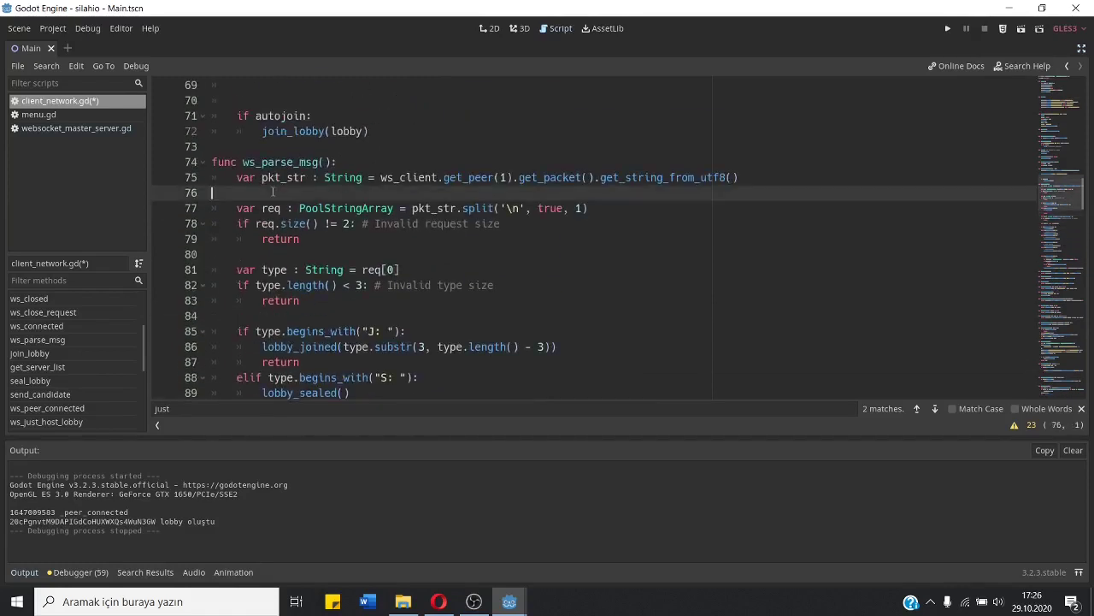
pyautogui.press('Return')
pyautogui.press('Return')
pyautogui.press('Return')
pyautogui.press('Return')
pyautogui.press('Return')
pyautogui.click(256, 210)
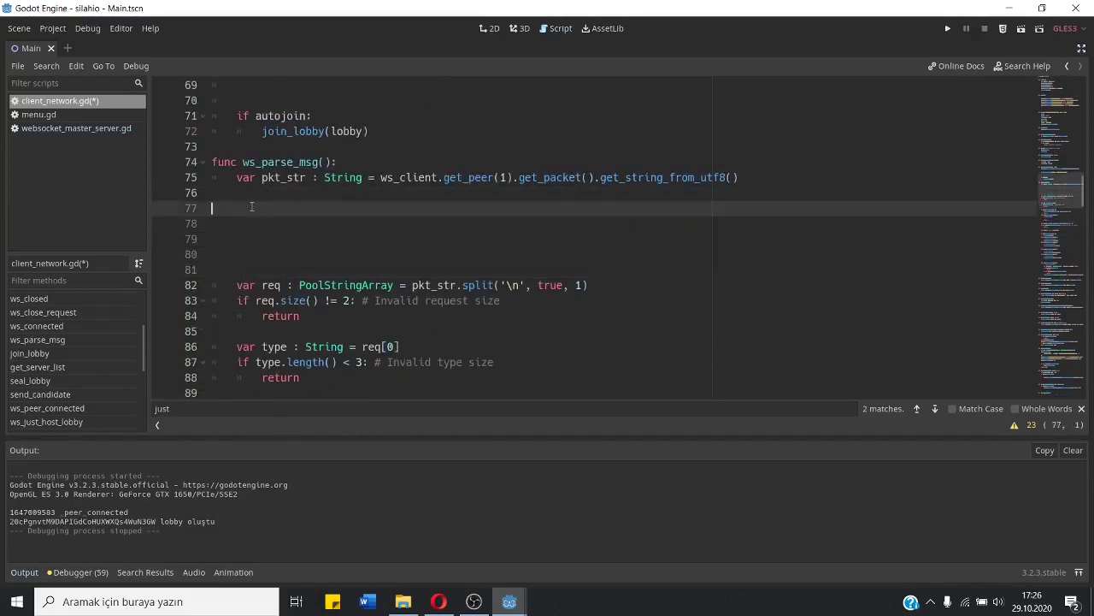
pyautogui.write('type.begins_with("L: "): \t\tprint("pkt_str "+ pkt_str) \t\tprint("req "+str(req))')
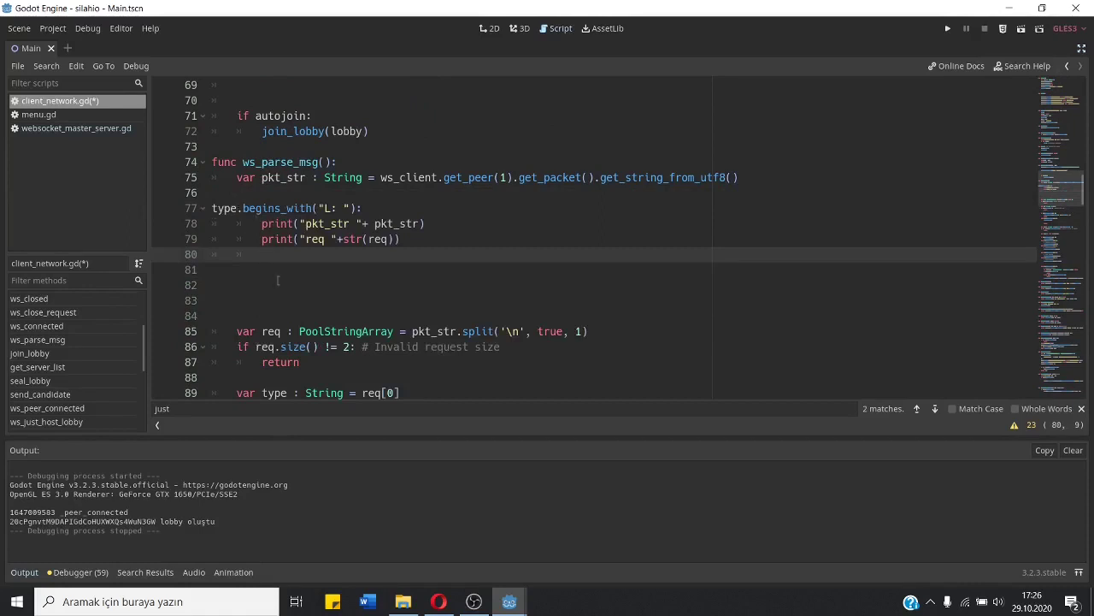
# Place the req split and type assignment lines above the pasted L: branch
pyautogui.scroll(-2, 240, 214)
pyautogui.scroll(-1, 402, 272)
pyautogui.moveTo(399, 254)
pyautogui.mouseDown()
pyautogui.moveTo(248, 254)
pyautogui.moveTo(174, 192)
pyautogui.mouseUp()
pyautogui.hotkey('ctrl', 'c')
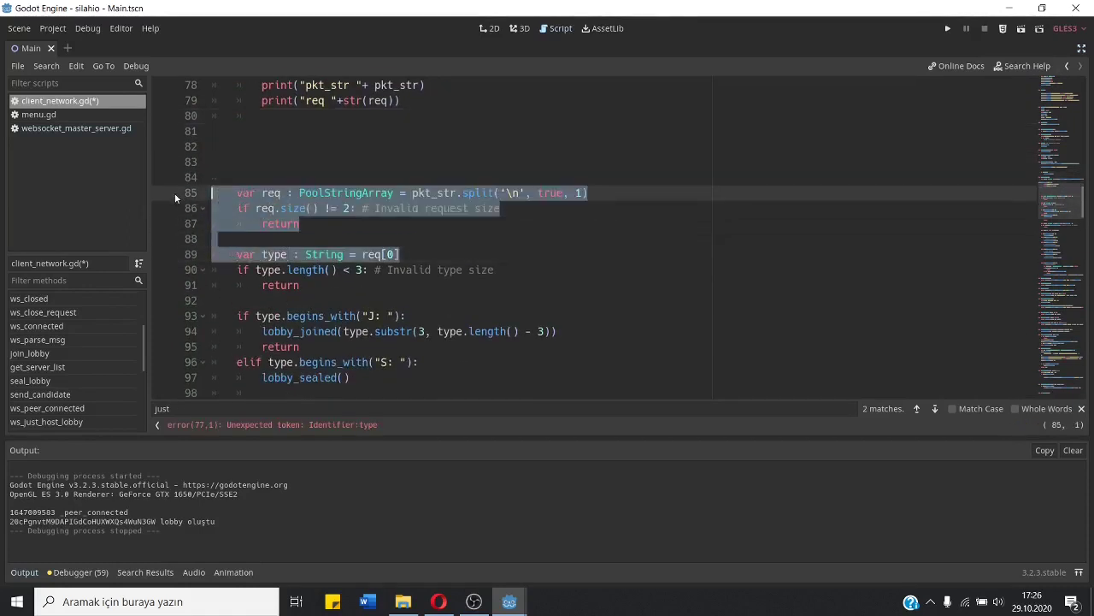
pyautogui.scroll(4, 176, 189)
pyautogui.click(267, 246)
pyautogui.press('Return')
pyautogui.press('Return')
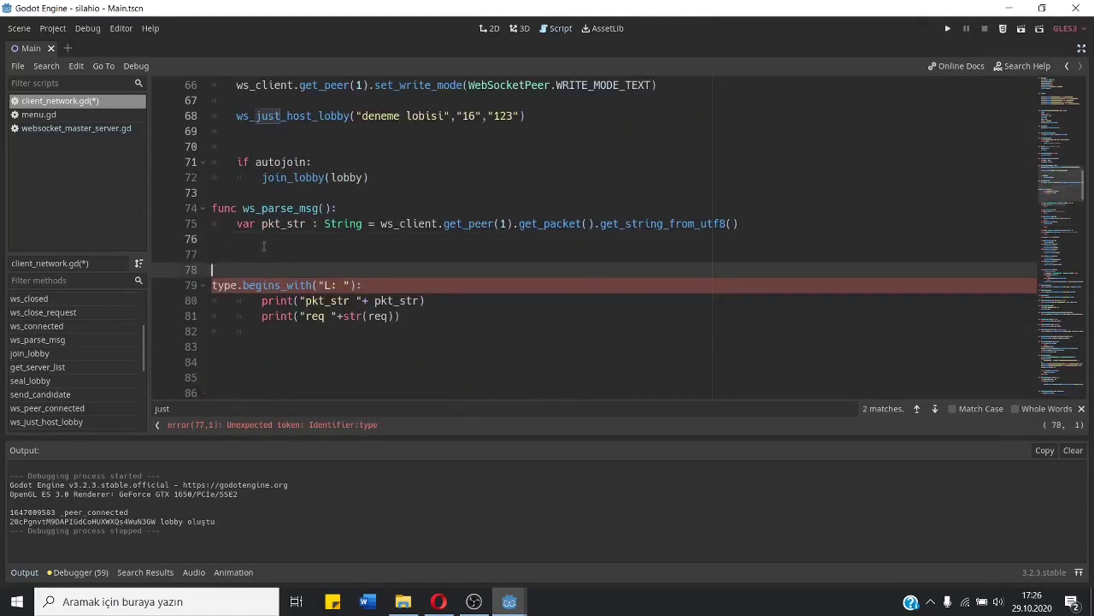
pyautogui.press('Return')
pyautogui.click(247, 254)
pyautogui.hotkey('ctrl', 'v')
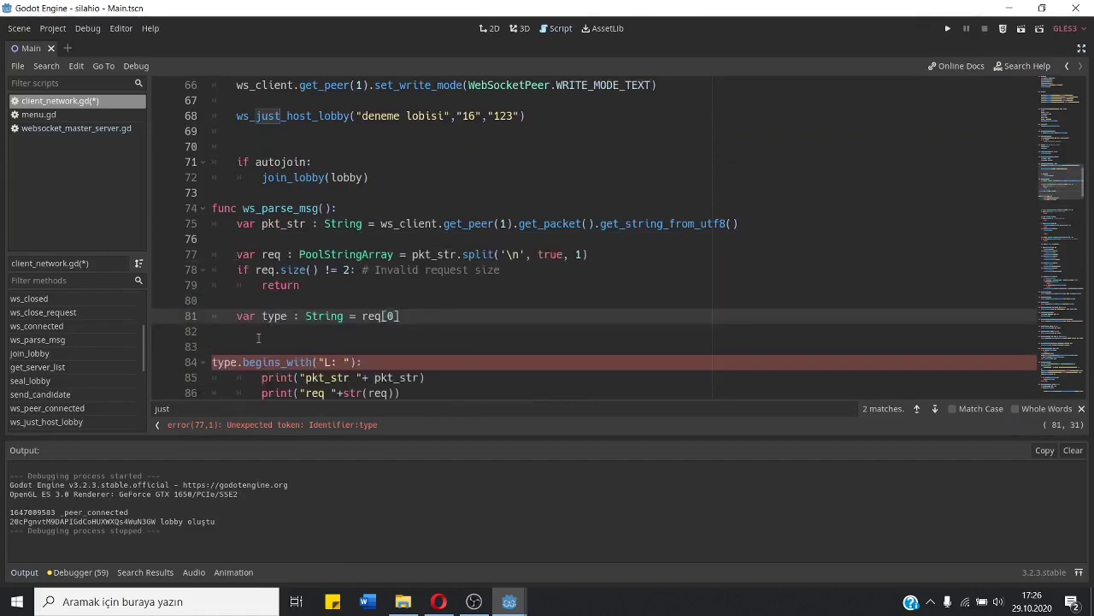
# Indent the L: branch condition and its lines 84 to 86 one level
pyautogui.click(212, 362)
pyautogui.press('Right')
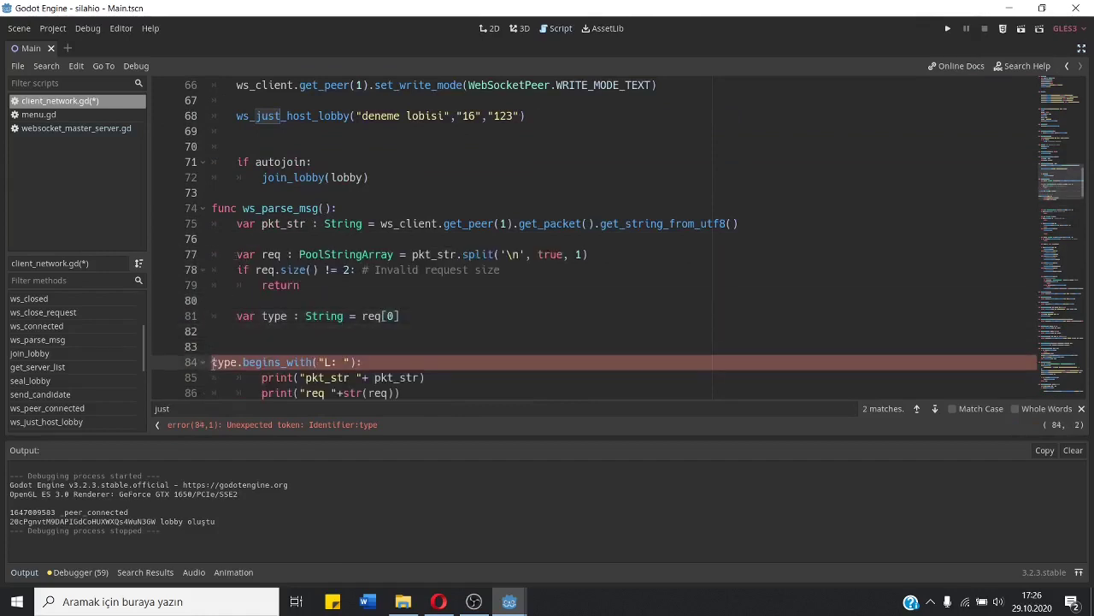
pyautogui.press('Tab')
pyautogui.scroll(-2, 258, 350)
pyautogui.moveTo(402, 300); pyautogui.dragTo(178, 271)
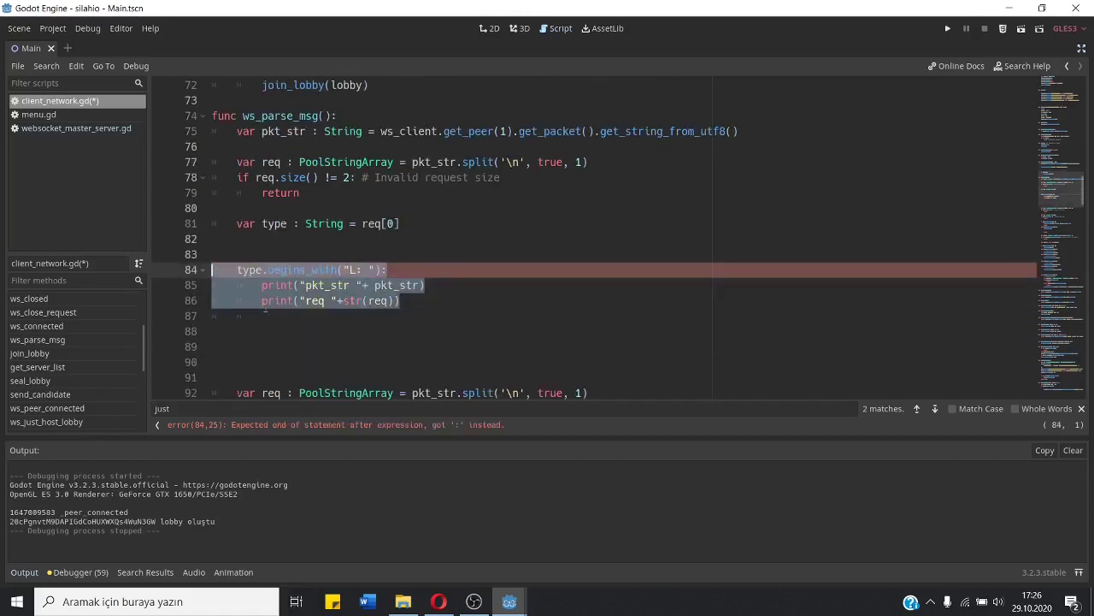
pyautogui.click(265, 312)
pyautogui.moveTo(402, 300); pyautogui.dragTo(165, 271)
pyautogui.press('Tab')
# Change the split limit on line 77 to 0 and drop var from the later req line
pyautogui.click(585, 163)
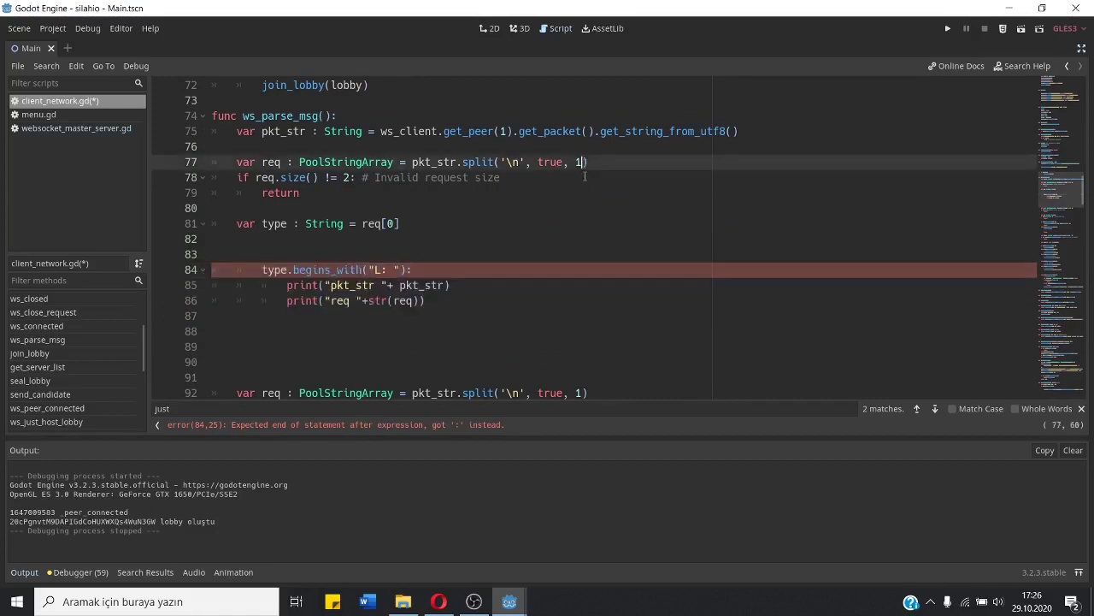
pyautogui.press('BackSpace')
pyautogui.write('0')
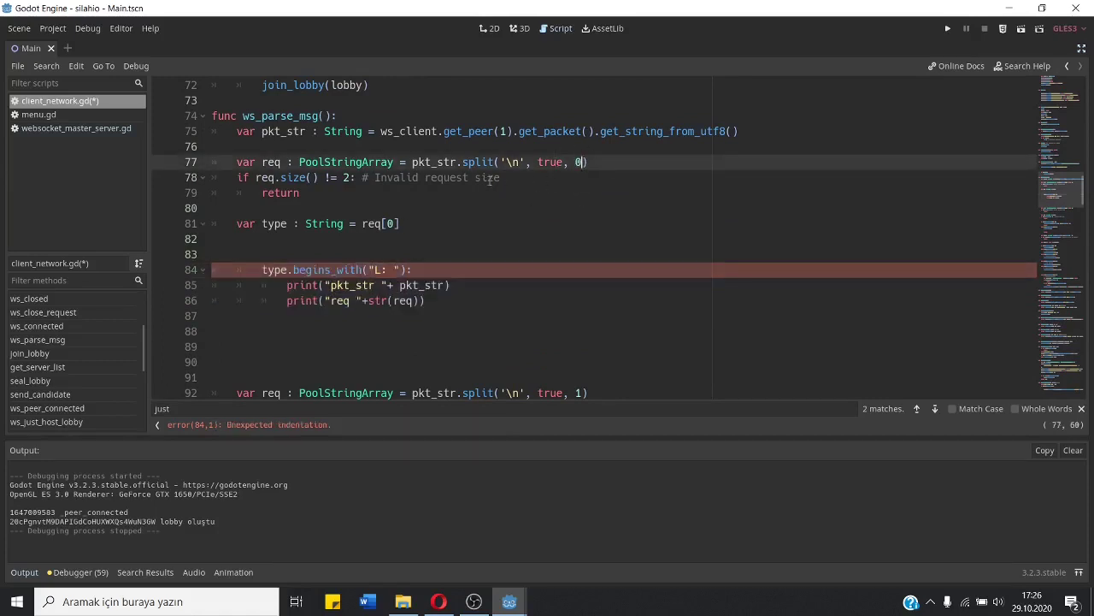
pyautogui.scroll(-2, 319, 275)
pyautogui.click(255, 300)
pyautogui.press('BackSpace')
pyautogui.press('BackSpace')
pyautogui.press('BackSpace')
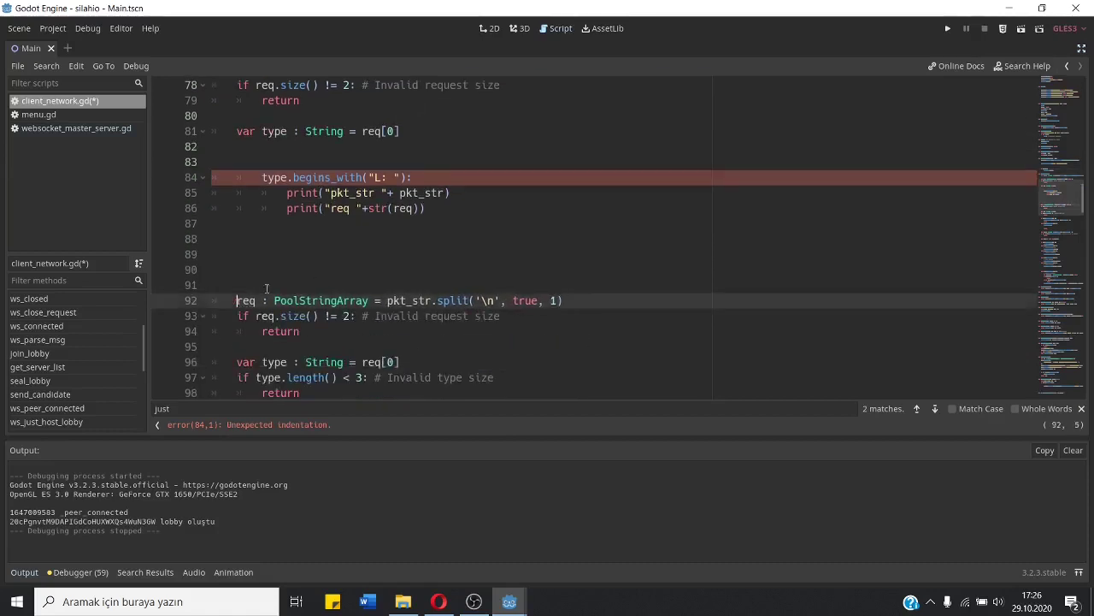
# Turn the L: branch into an if, de-indent its two print lines, and remove surrounding empty lines
pyautogui.scroll(1, 273, 248)
pyautogui.click(283, 195)
pyautogui.click(257, 208)
pyautogui.press('BackSpace')
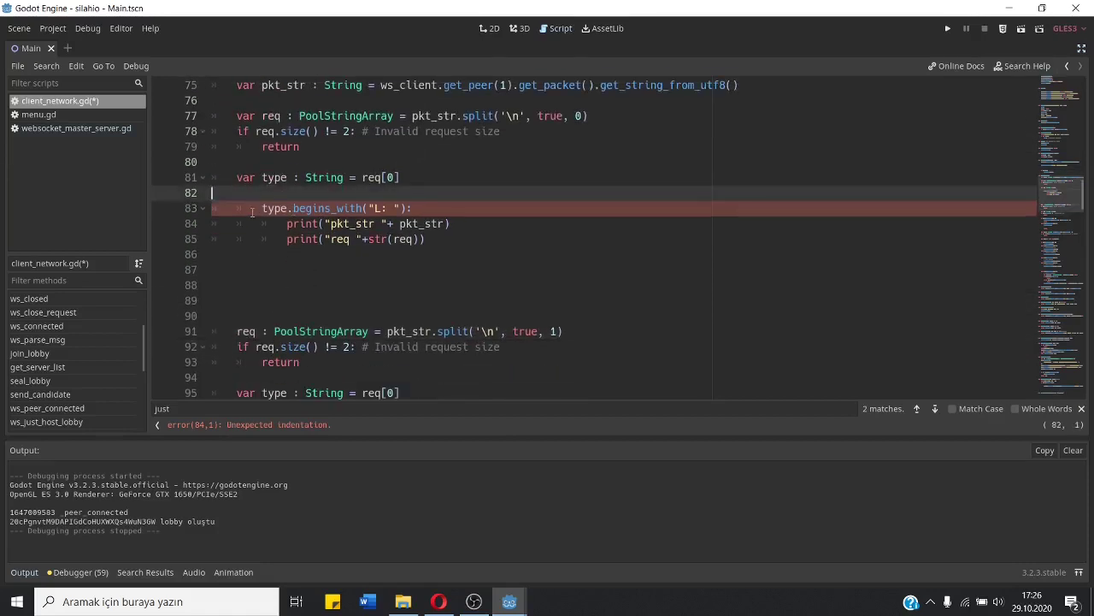
pyautogui.click(256, 208)
pyautogui.press('BackSpace')
pyautogui.write('if')
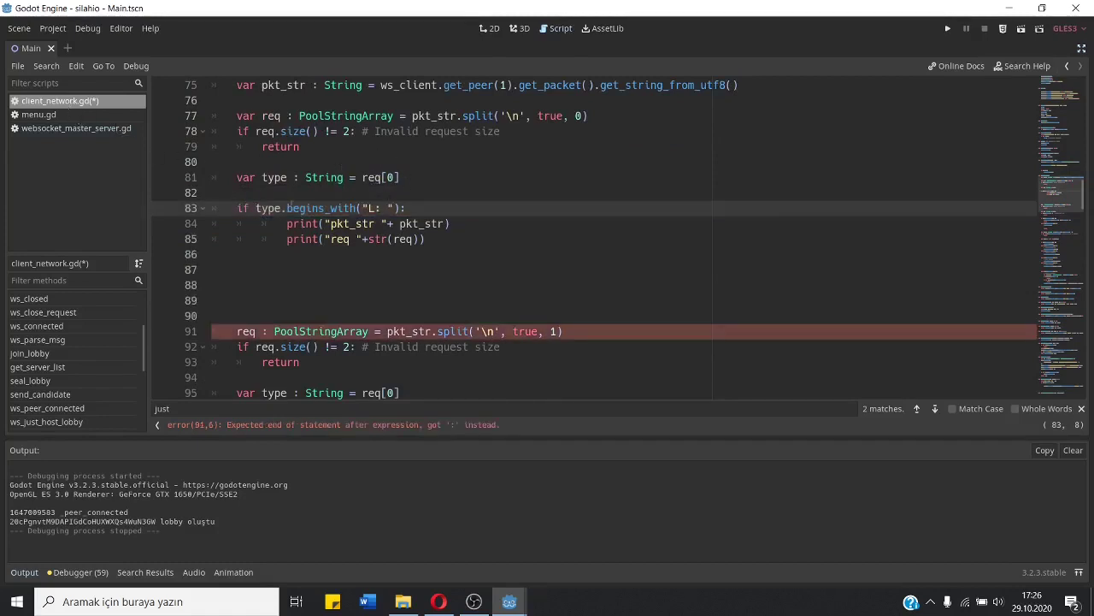
pyautogui.click(286, 224)
pyautogui.press('BackSpace')
pyautogui.click(285, 239)
pyautogui.press('BackSpace')
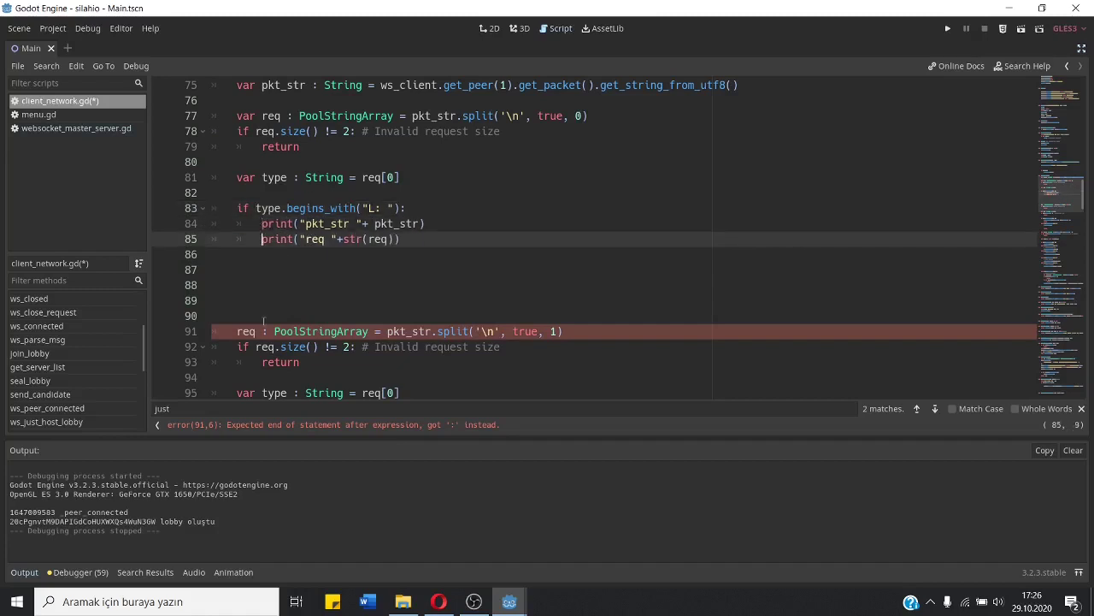
pyautogui.press('End')
pyautogui.press('Delete')
pyautogui.press('Delete')
pyautogui.press('Delete')
# Remove the PoolStringArray and String annotations and var from the re-split lines, then save the script
pyautogui.scroll(-1, 266, 225)
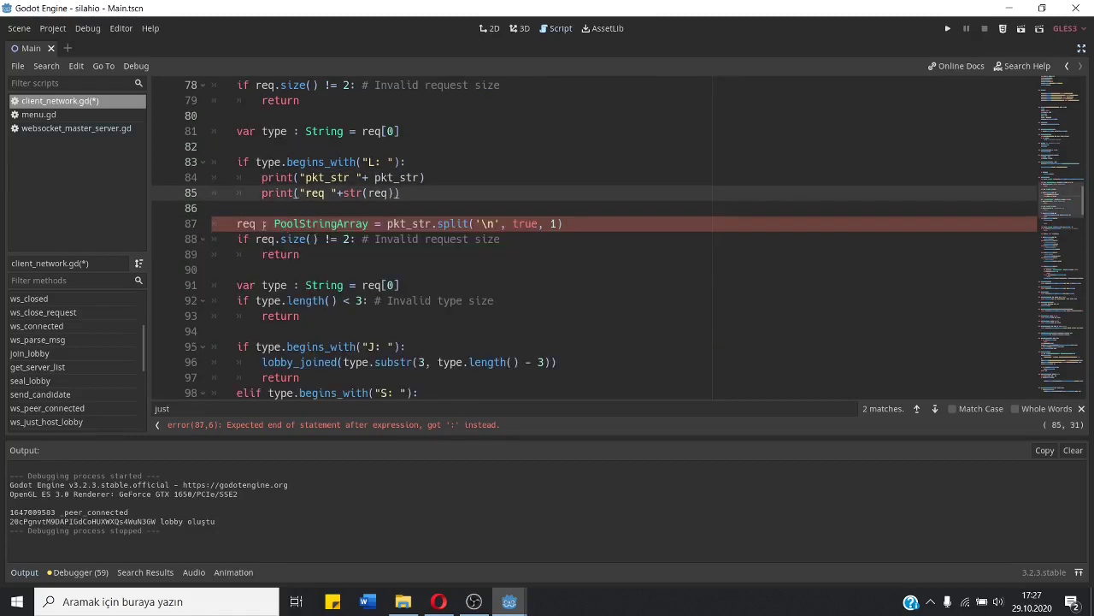
pyautogui.moveTo(264, 223); pyautogui.dragTo(377, 223)
pyautogui.press('BackSpace')
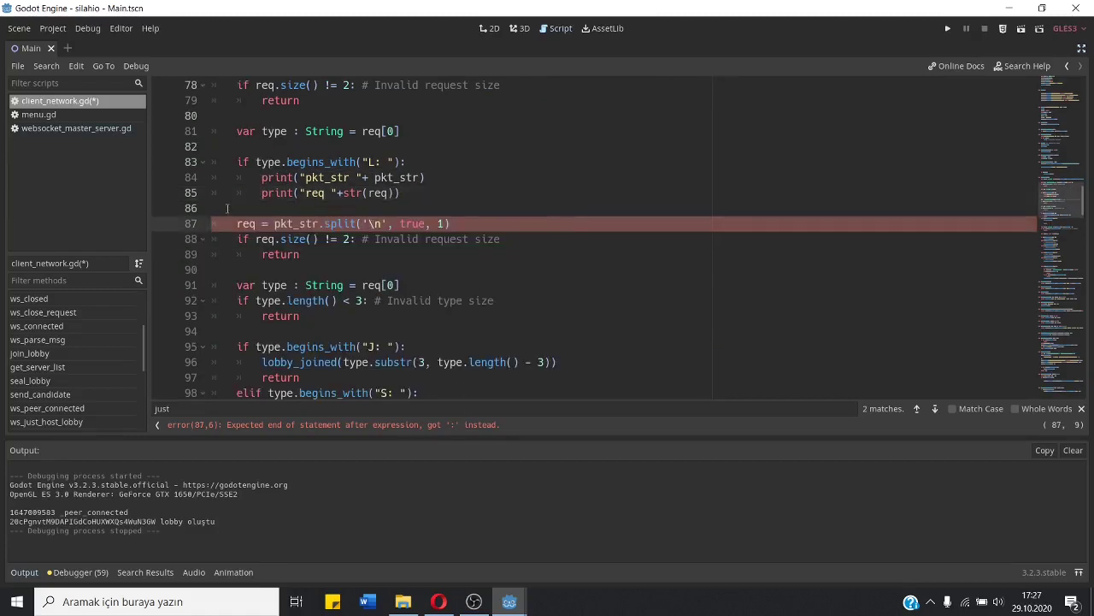
pyautogui.click(227, 209)
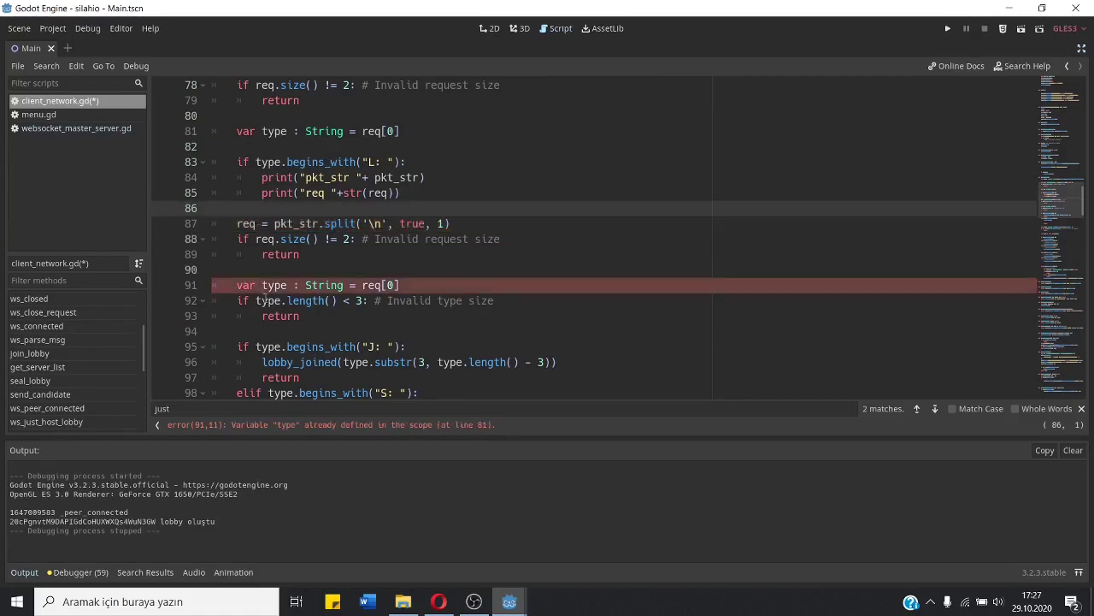
pyautogui.moveTo(261, 284)
pyautogui.mouseDown()
pyautogui.moveTo(237, 285)
pyautogui.moveTo(324, 285)
pyautogui.mouseUp()
pyautogui.press('BackSpace')
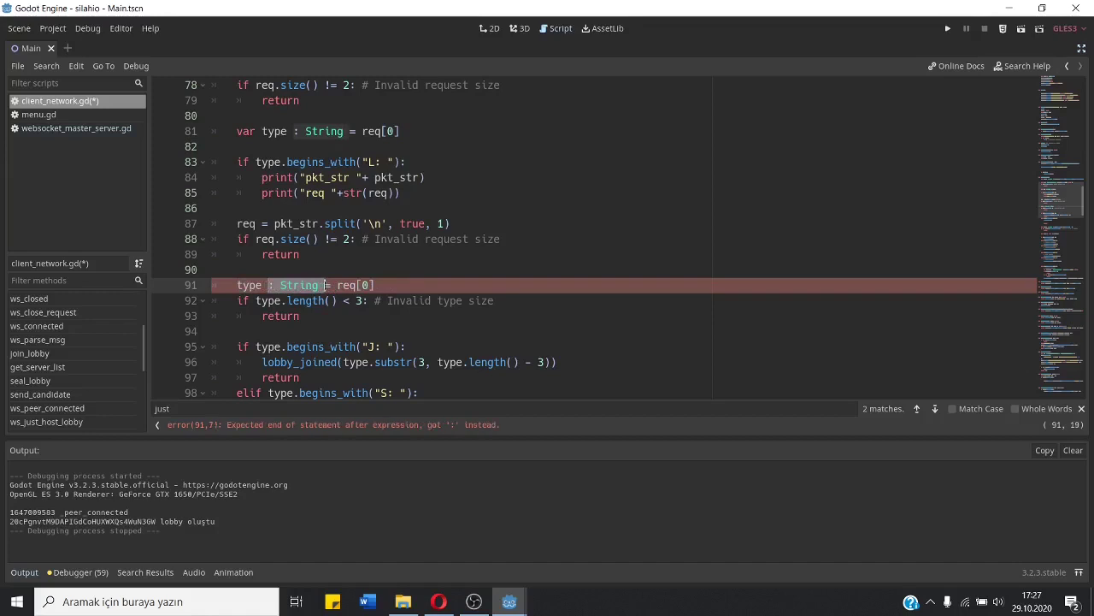
pyautogui.press('BackSpace')
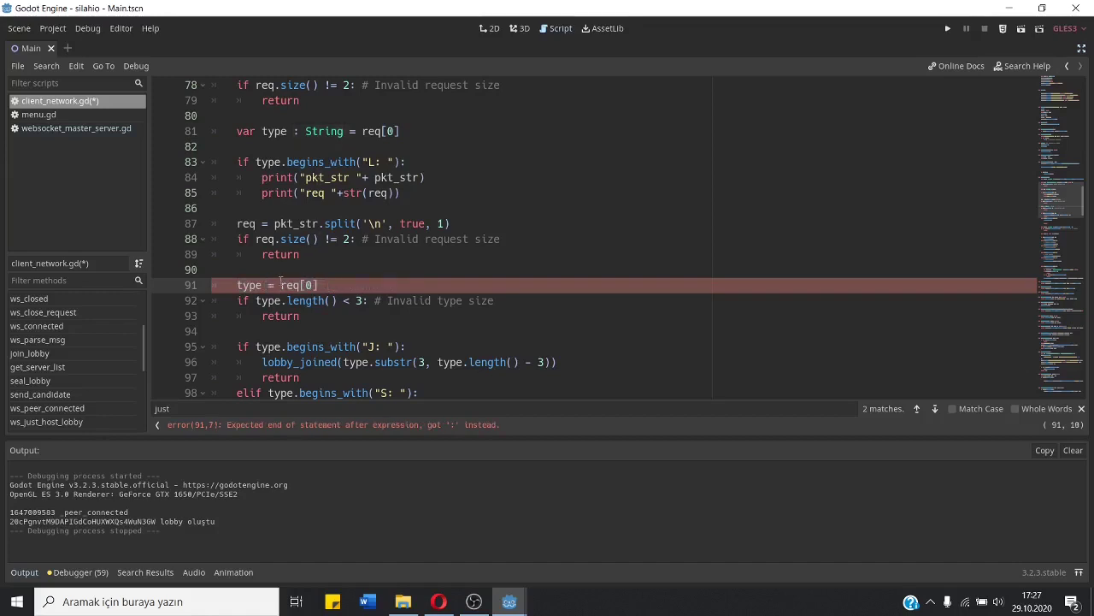
pyautogui.hotkey('ctrl', 's')
# Insert a blank line after the 'L: ' branch prints in ws_parse_msg
pyautogui.click(254, 208)
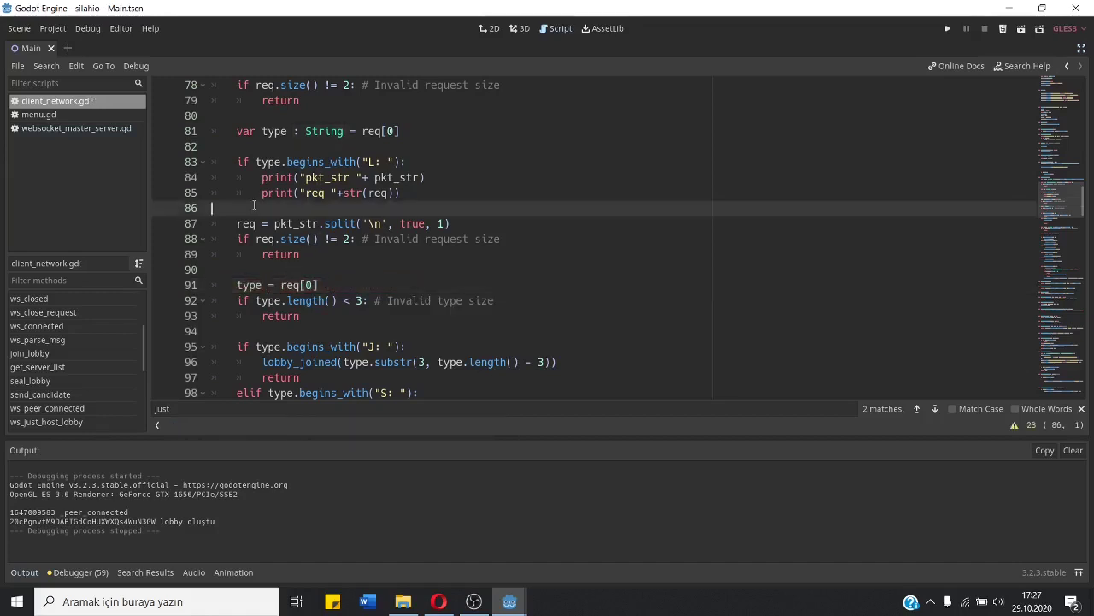
pyautogui.press('Return')
pyautogui.scroll(3, 254, 205)
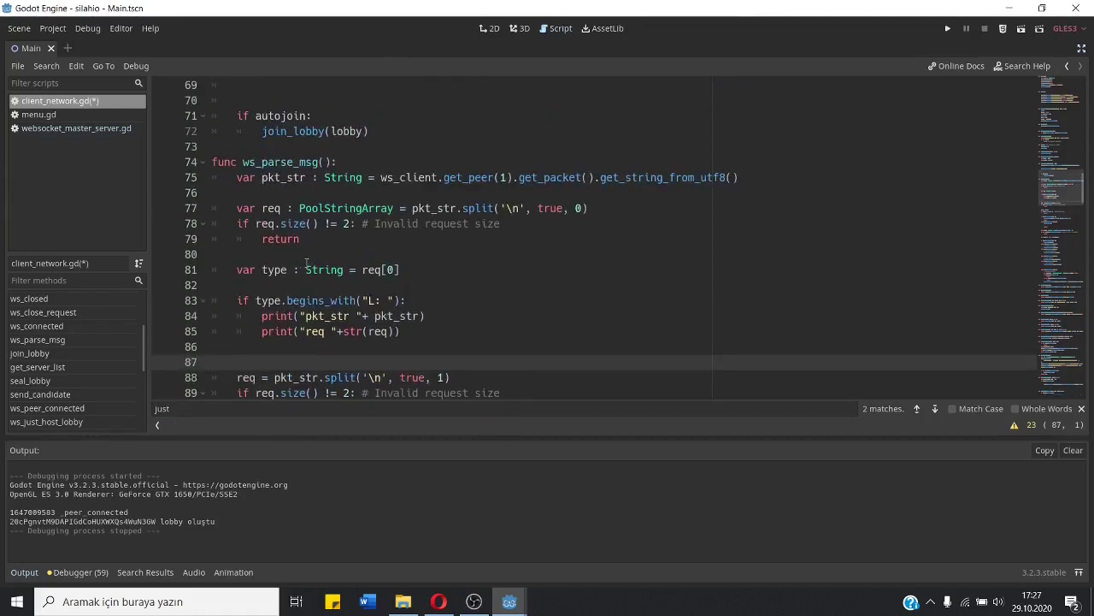
pyautogui.scroll(-1, 306, 264)
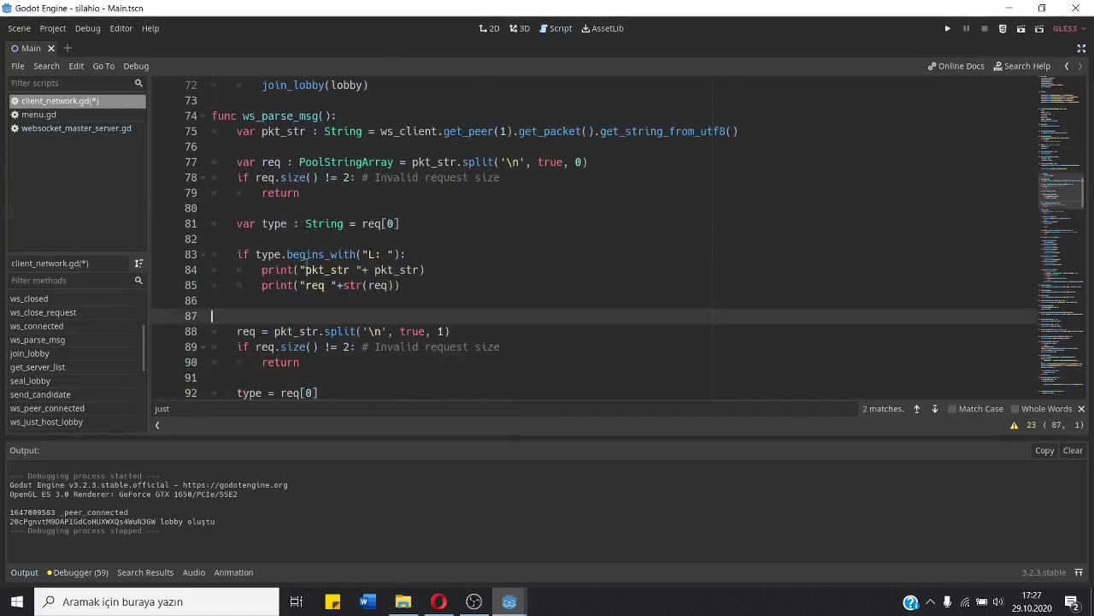
pyautogui.scroll(-3, 312, 244)
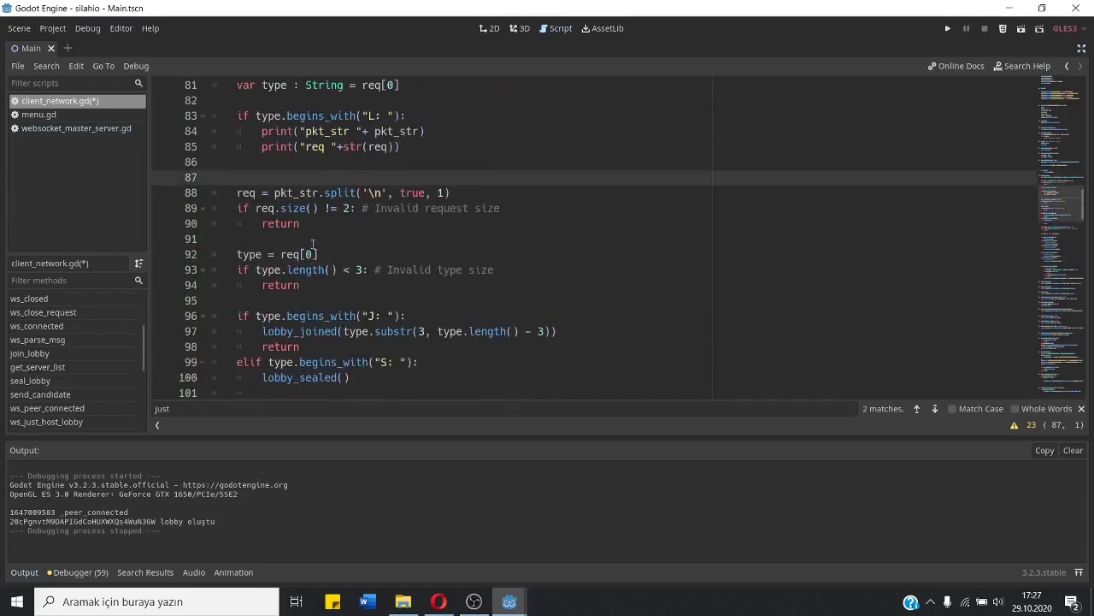
# Review the request size check on lines 89–90 and the type length check on lines 93–94
pyautogui.moveTo(301, 284); pyautogui.dragTo(172, 266)
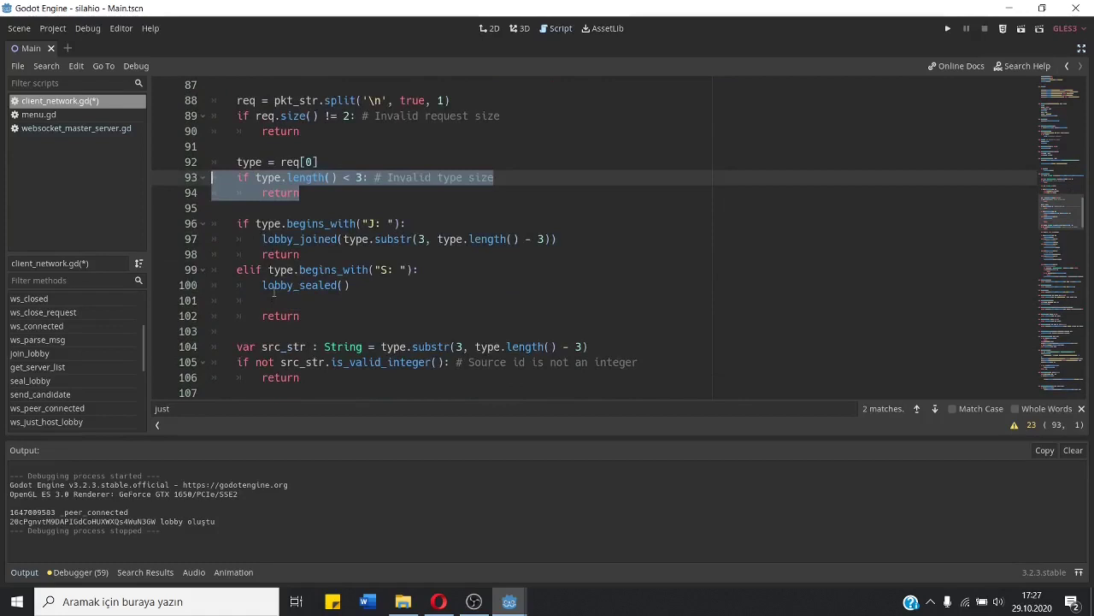
pyautogui.scroll(2, 274, 293)
pyautogui.click(268, 195)
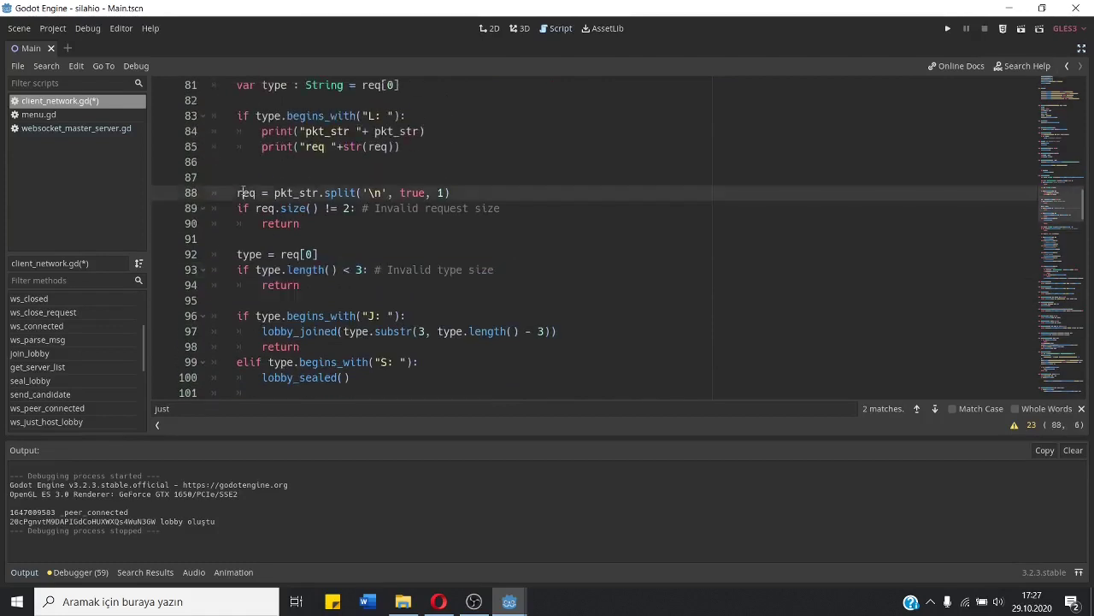
pyautogui.moveTo(301, 223); pyautogui.dragTo(169, 207)
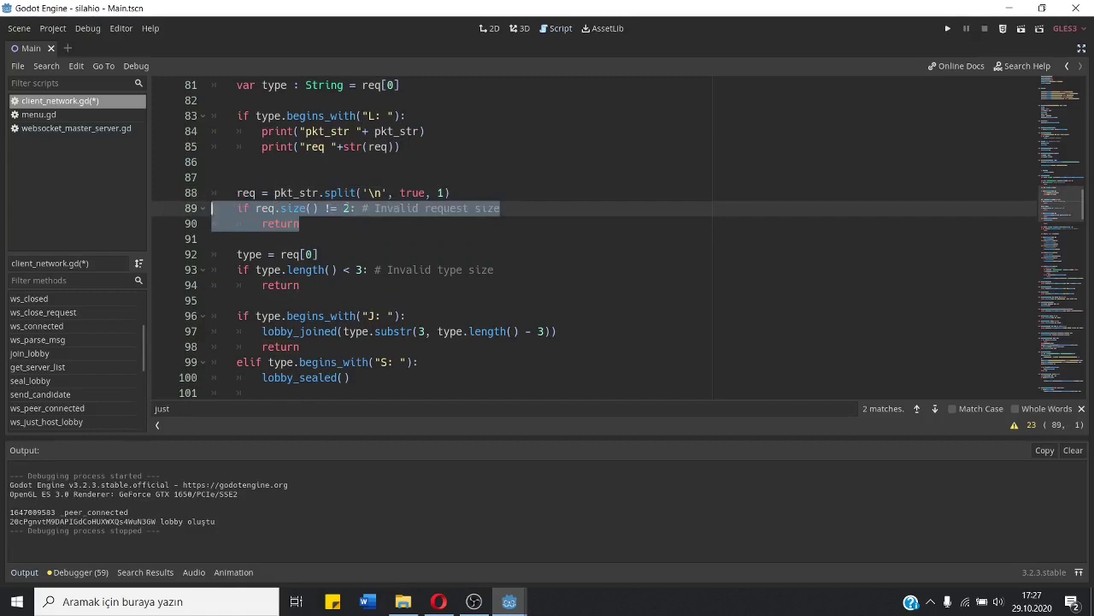
pyautogui.click(346, 208)
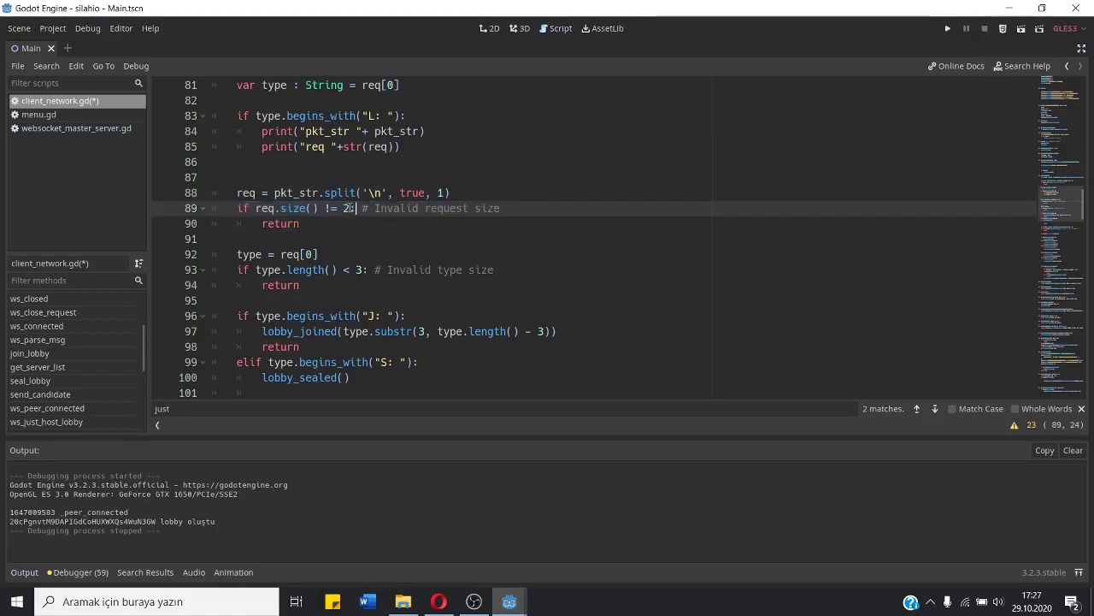
pyautogui.moveTo(301, 223)
pyautogui.mouseDown()
pyautogui.moveTo(159, 232)
pyautogui.moveTo(162, 220)
pyautogui.mouseUp()
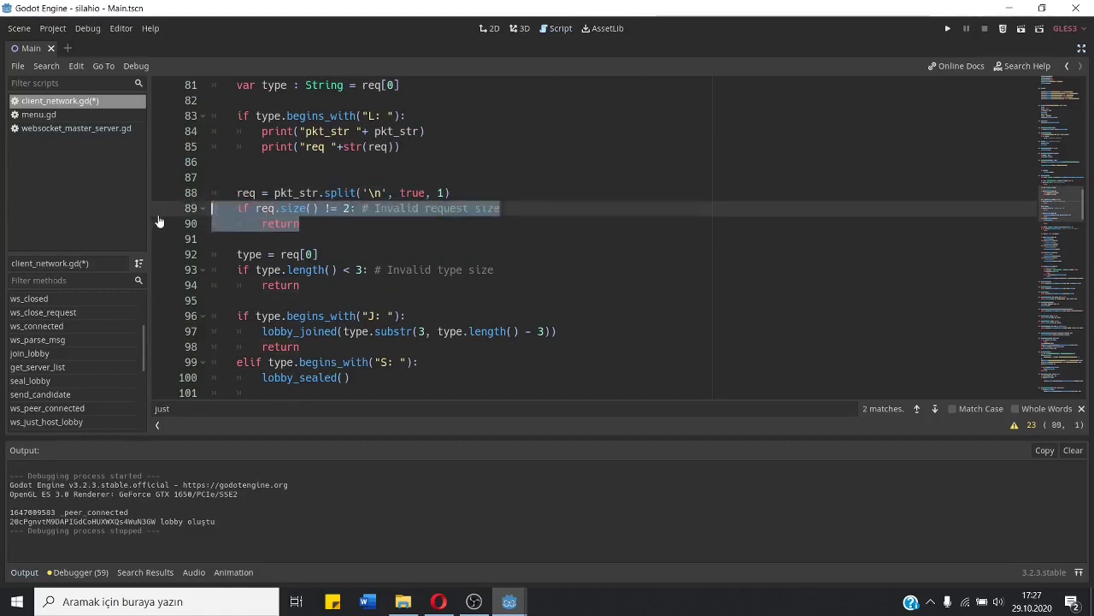
pyautogui.click(330, 227)
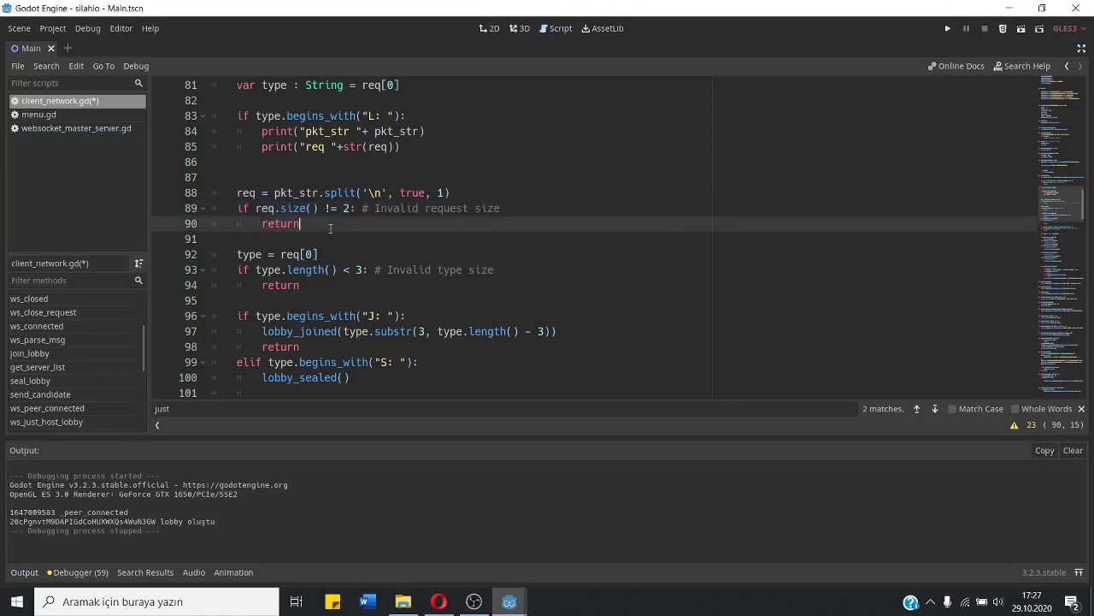
pyautogui.moveTo(373, 208); pyautogui.dragTo(506, 208)
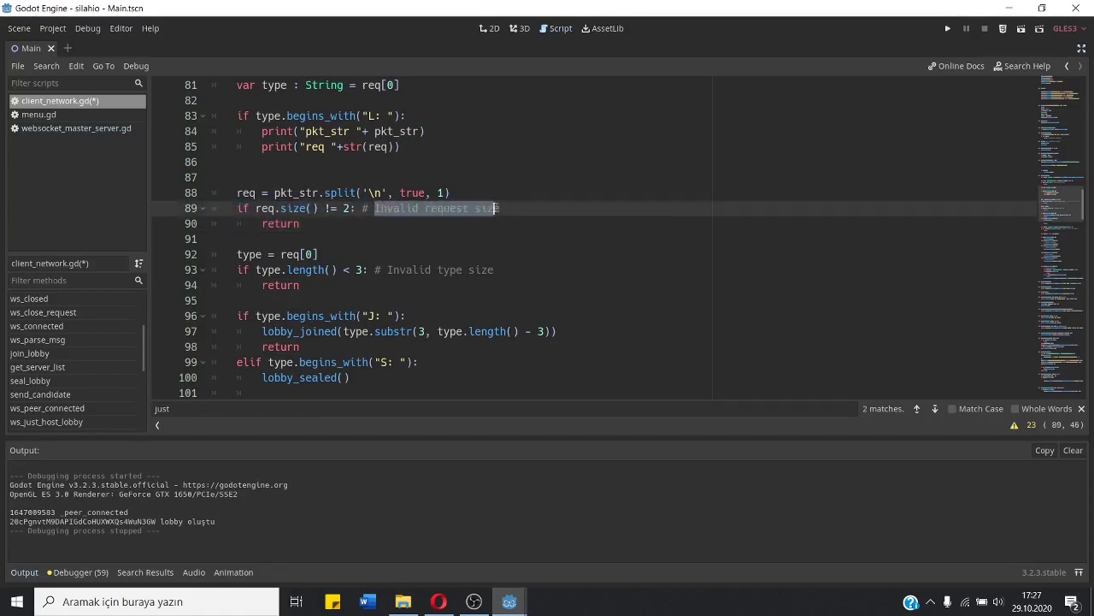
pyautogui.click(469, 195)
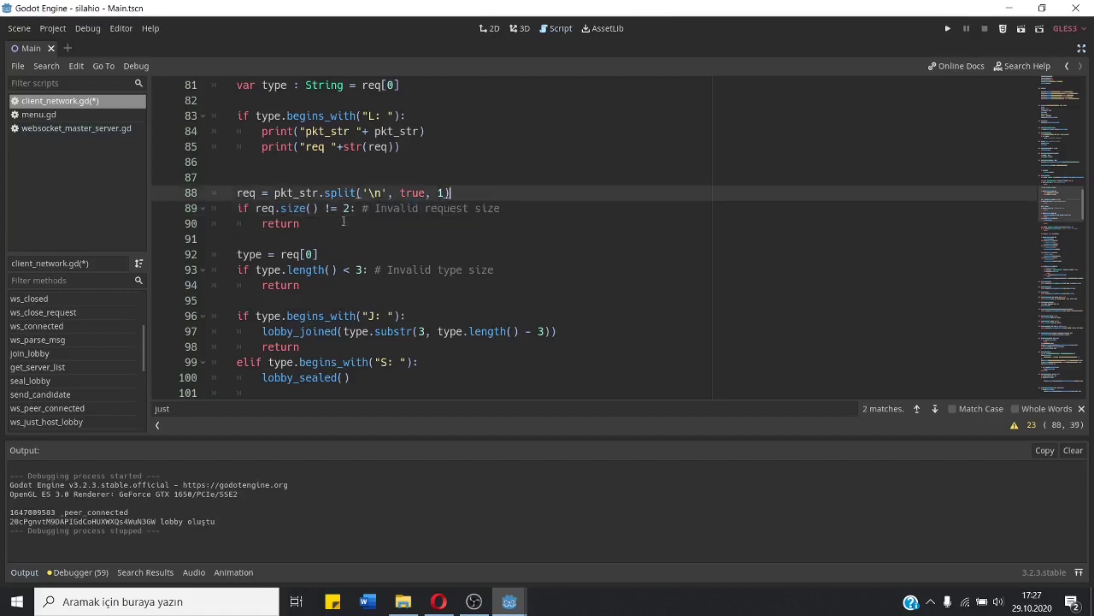
# Compare the first pkt_str split on line 77 with the later \n re-split
pyautogui.scroll(2, 319, 225)
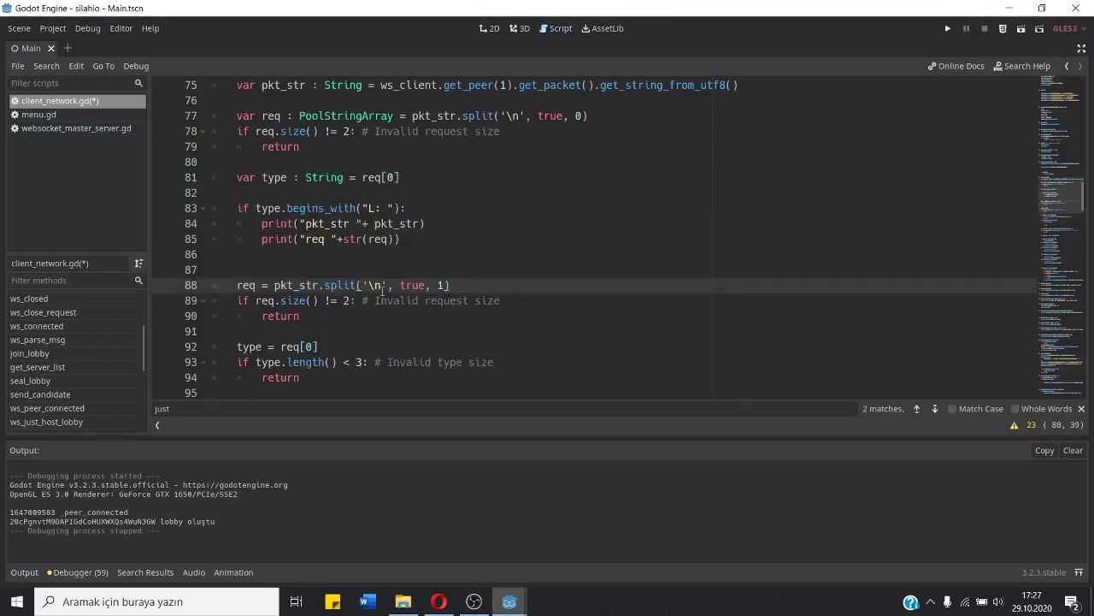
pyautogui.moveTo(382, 285); pyautogui.dragTo(368, 285)
pyautogui.scroll(2, 433, 180)
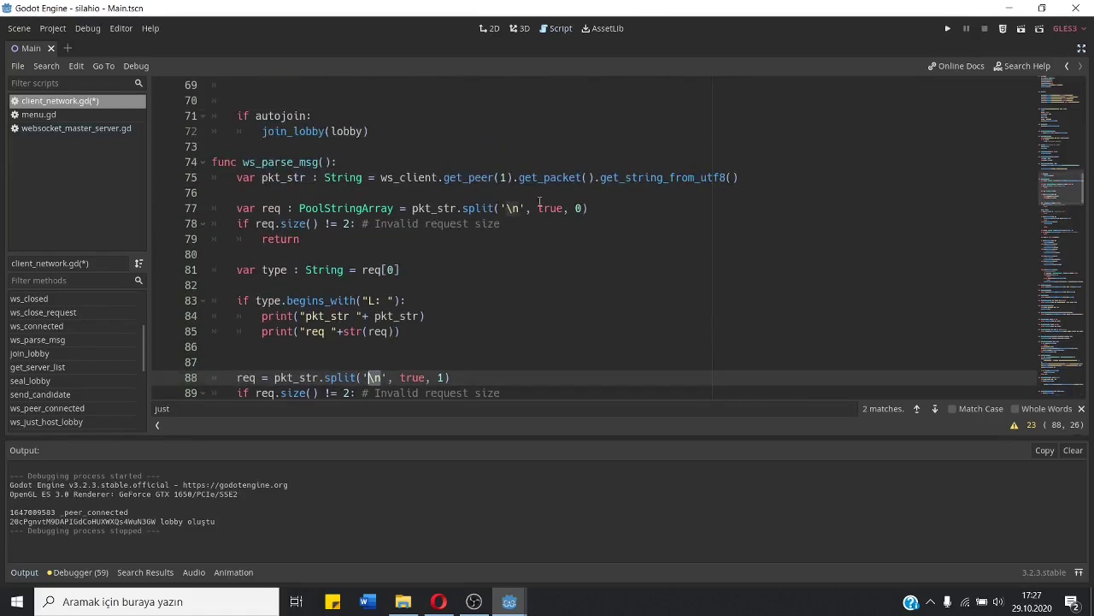
pyautogui.click(523, 208)
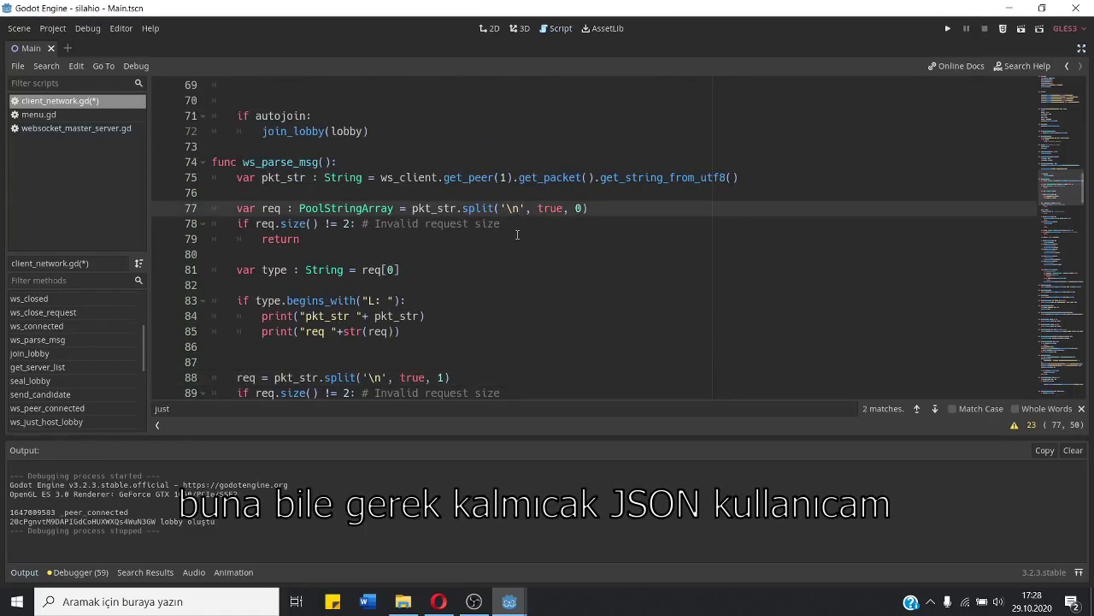
pyautogui.scroll(-5, 374, 216)
pyautogui.scroll(-5, 365, 214)
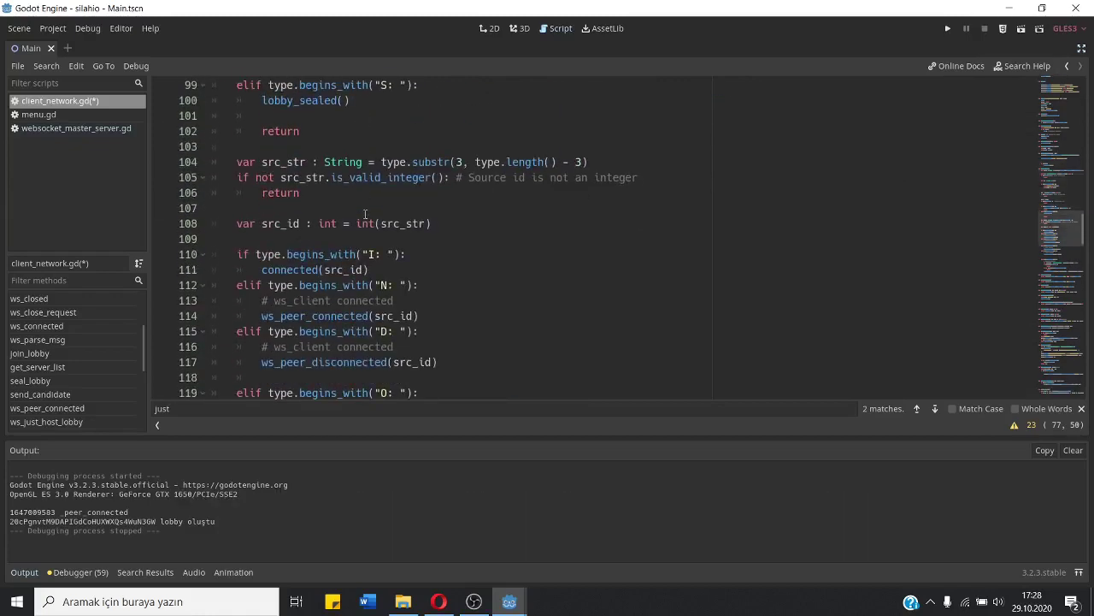
pyautogui.scroll(-6, 340, 213)
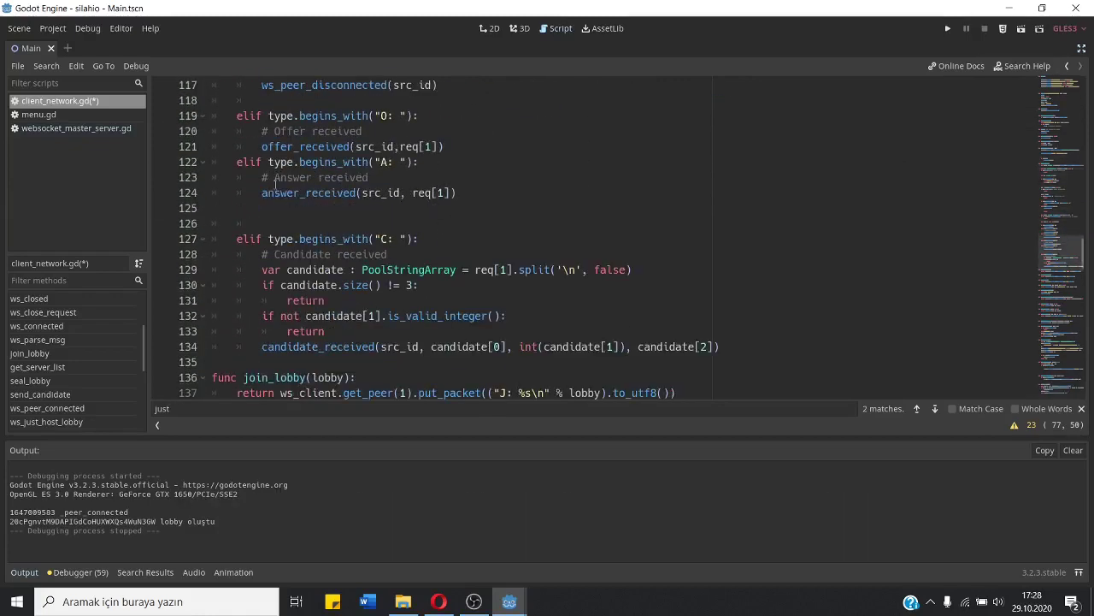
# Look through the menu.gd script around line 167
pyautogui.click(47, 113)
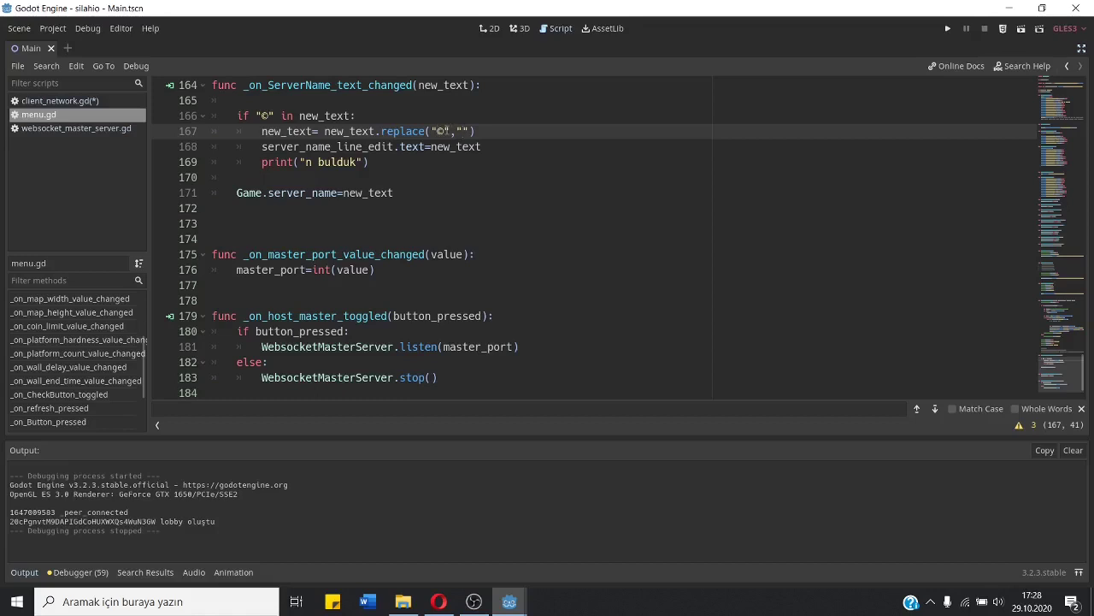
pyautogui.scroll(2, 444, 150)
pyautogui.click(448, 223)
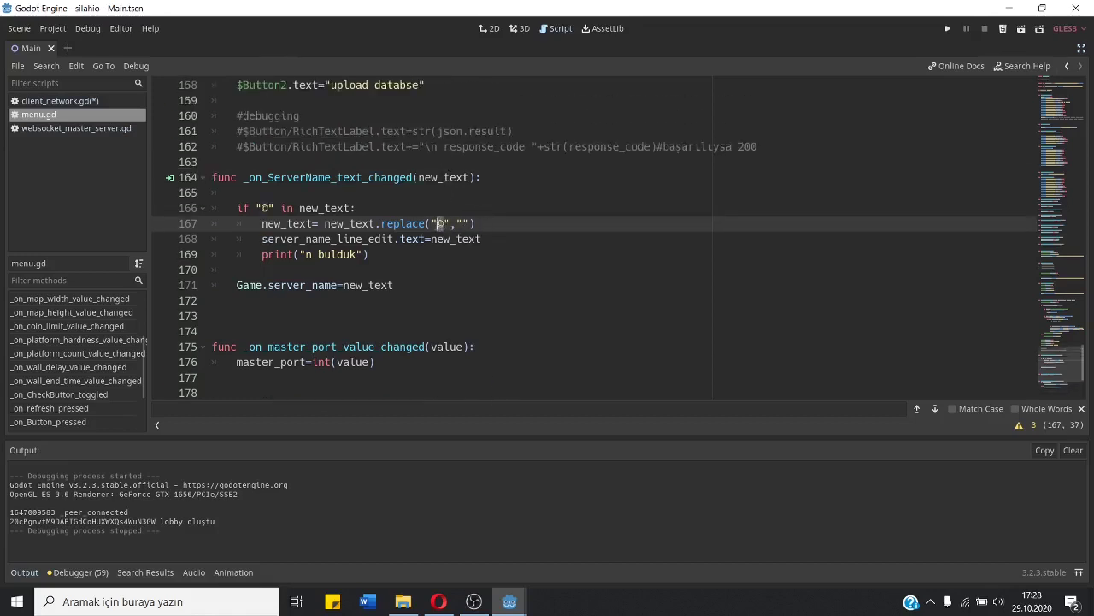
pyautogui.scroll(-2, 257, 237)
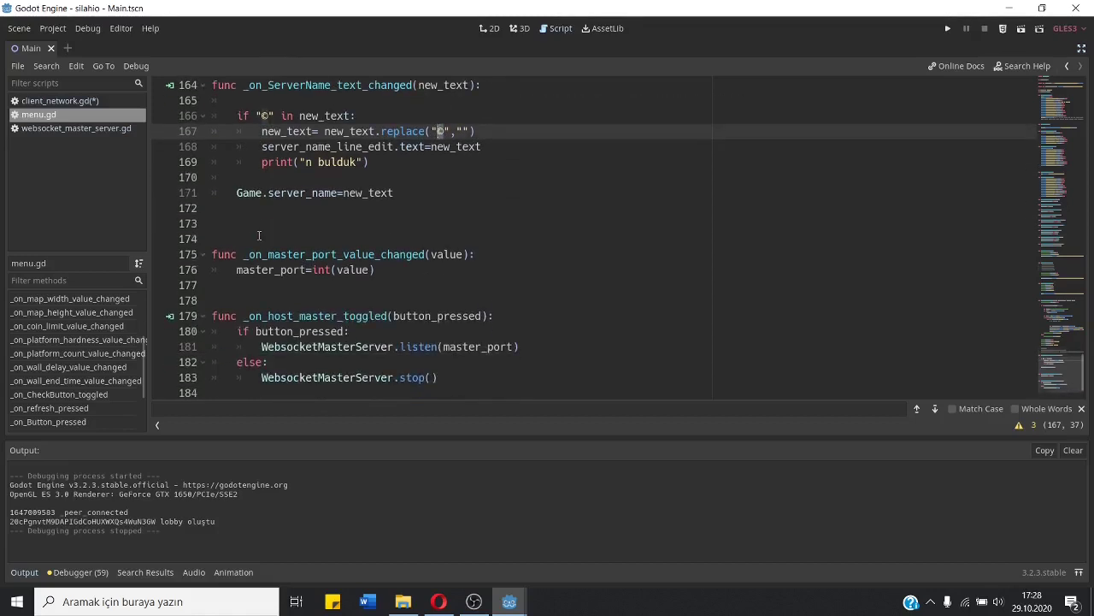
pyautogui.scroll(3, 259, 237)
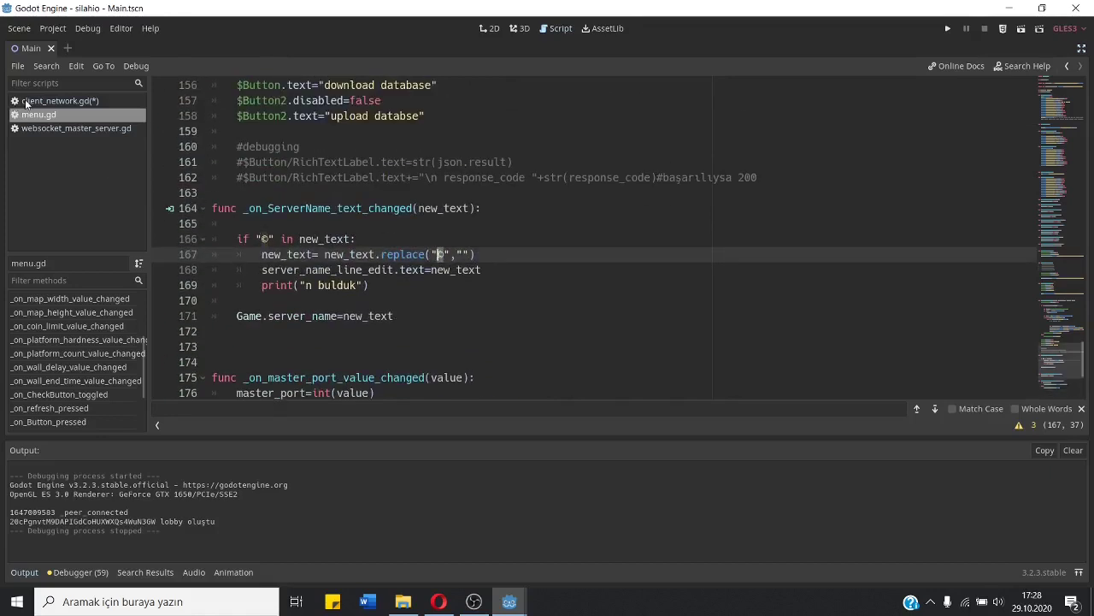
# Open websocket_master_server.gd and find the 'L: ' branch in _parse_msg
pyautogui.click(40, 128)
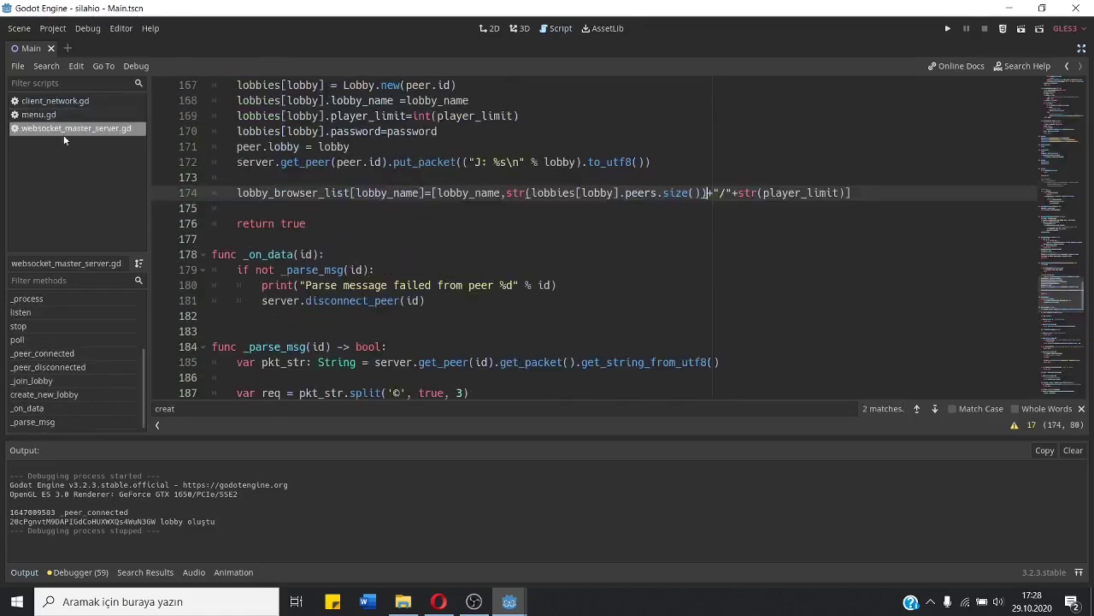
pyautogui.scroll(2, 253, 231)
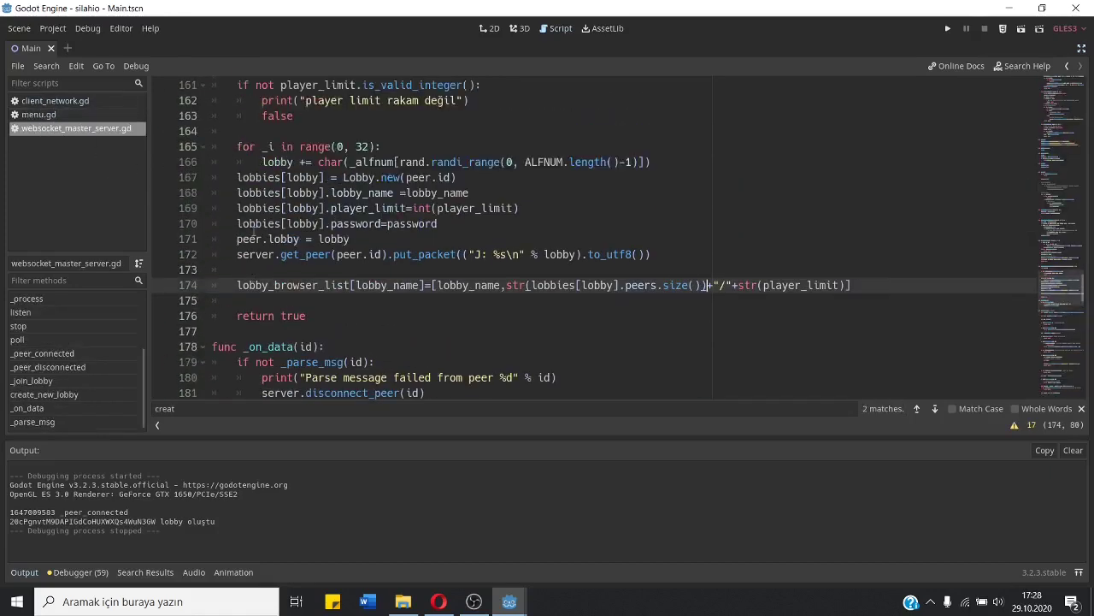
pyautogui.scroll(-4, 248, 291)
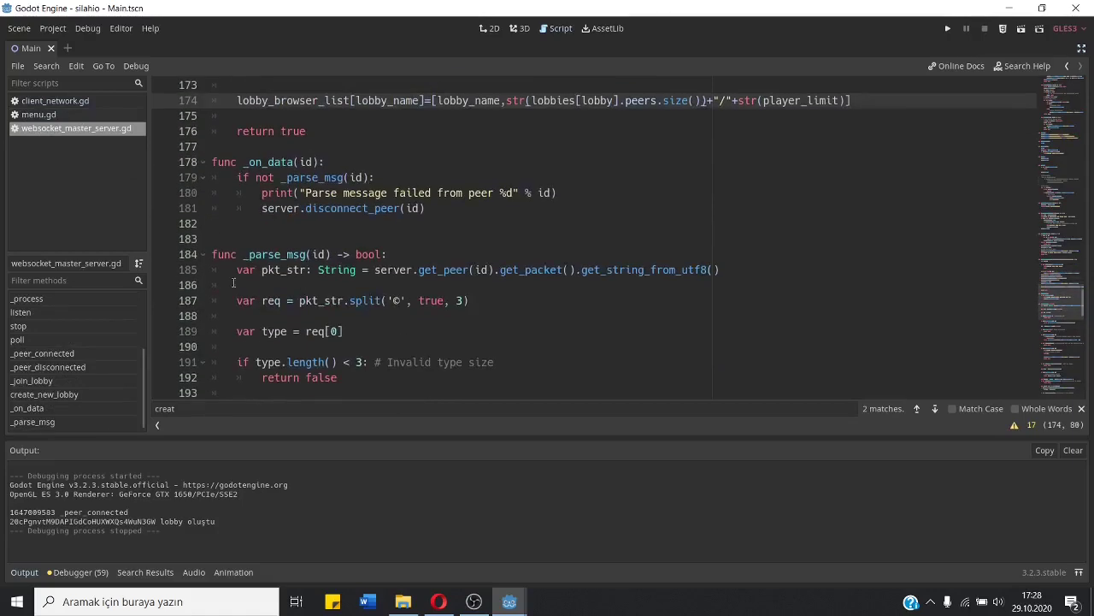
pyautogui.scroll(-4, 231, 159)
pyautogui.scroll(-7, 409, 297)
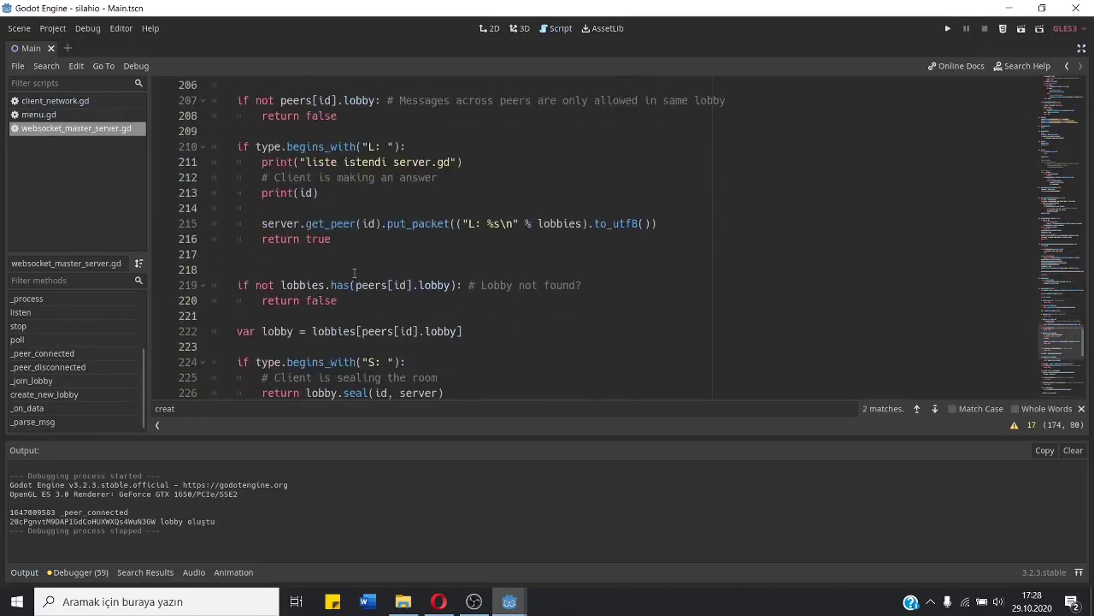
pyautogui.scroll(1, 294, 182)
pyautogui.scroll(1, 307, 201)
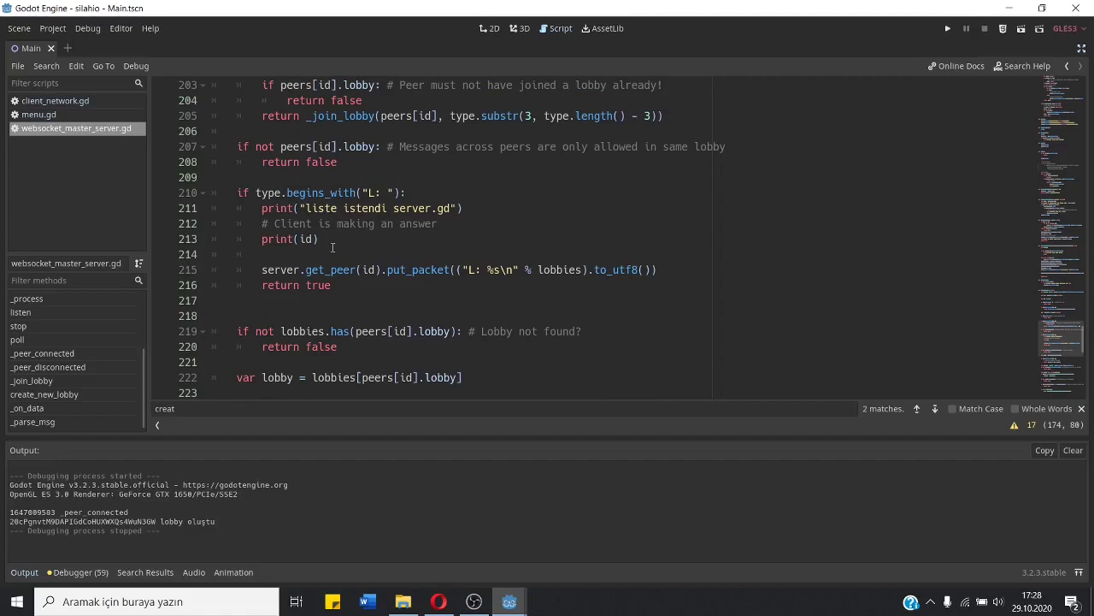
pyautogui.scroll(3, 333, 247)
# Delete the print(id) debug line and collapse the leftover empty lines to one
pyautogui.click(318, 285)
pyautogui.hotkey('shift', 'Home')
pyautogui.hotkey('shift', 'Home')
pyautogui.press('BackSpace')
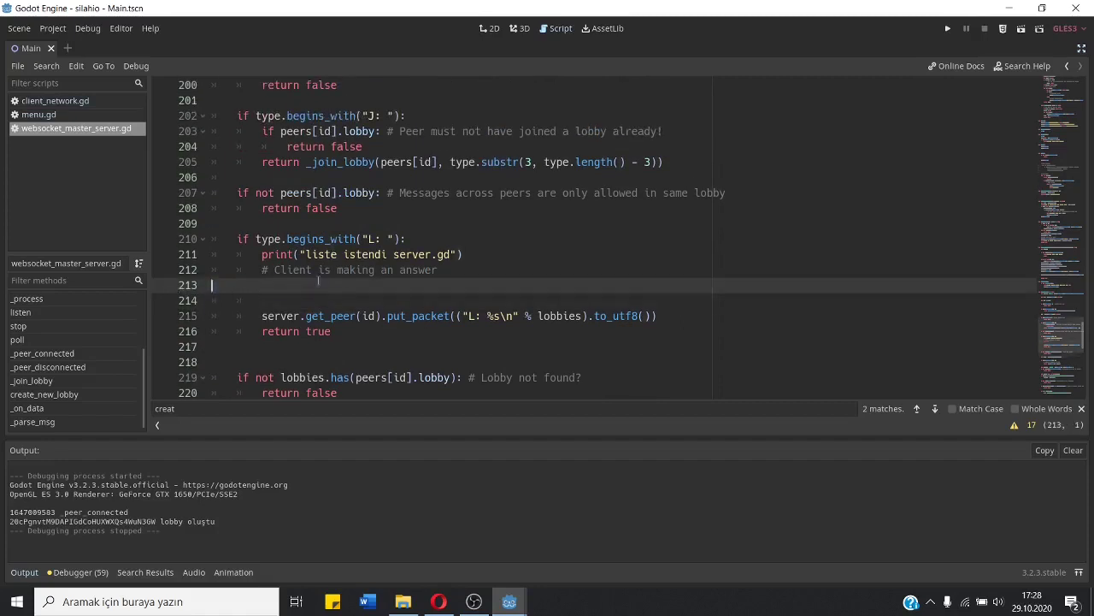
pyautogui.press('BackSpace')
pyautogui.press('Down')
pyautogui.hotkey('shift', 'Home')
pyautogui.press('BackSpace')
pyautogui.press('BackSpace')
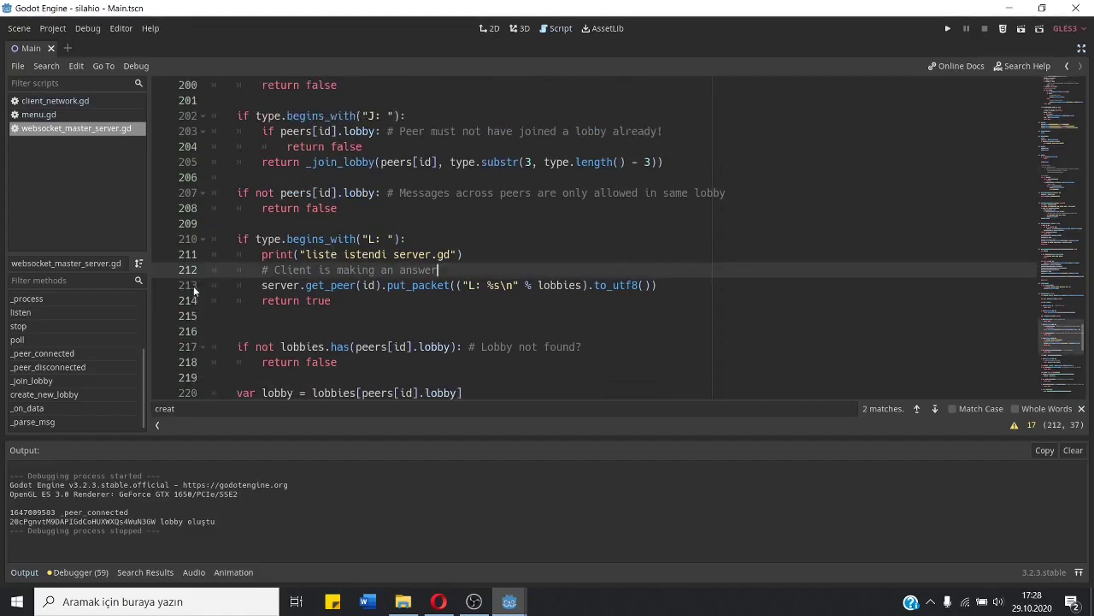
pyautogui.press('Return')
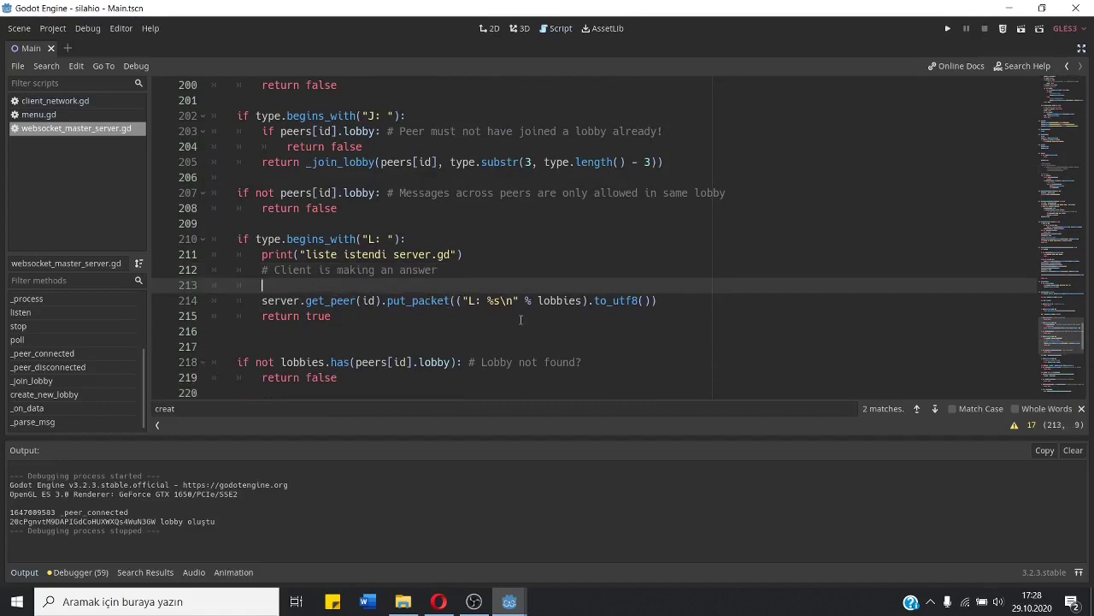
pyautogui.doubleClick(560, 300)
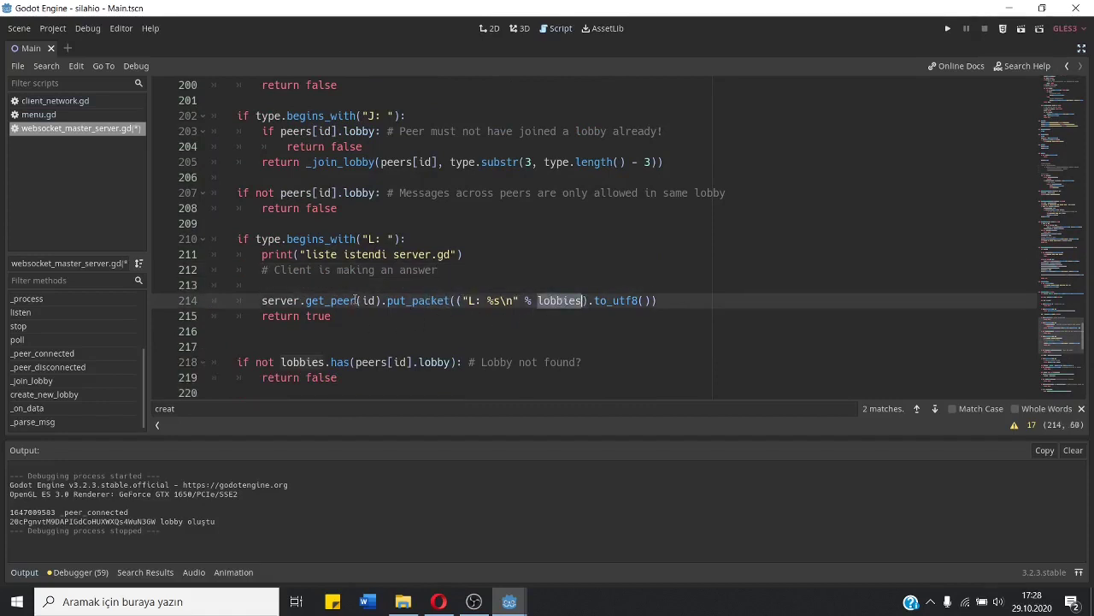
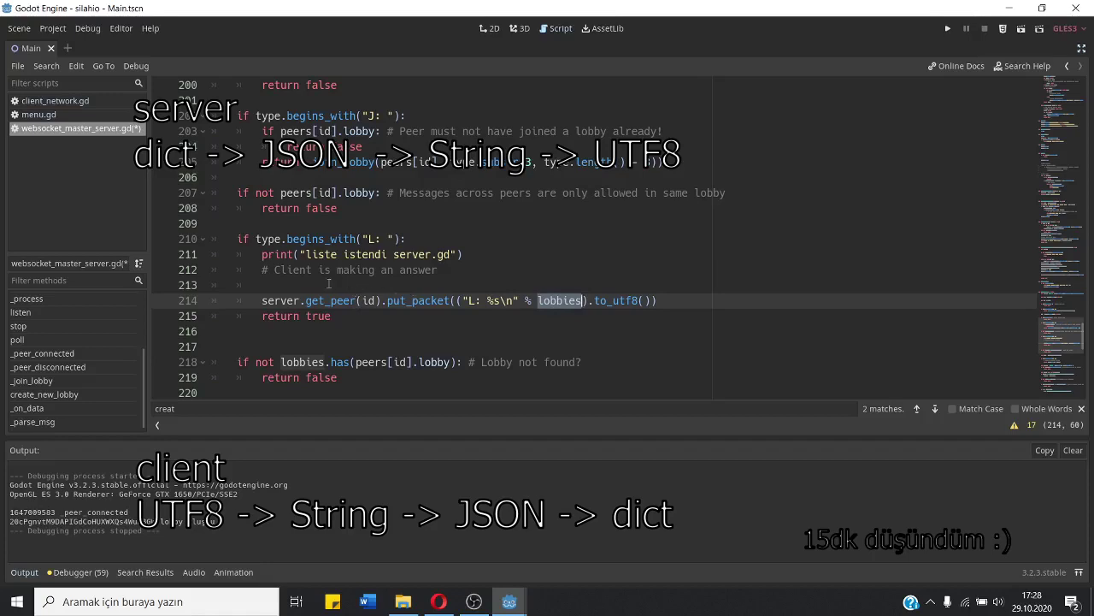
# Clear the selection on the reply line, then bring up the 'dictionary to json godot' search results
pyautogui.click(325, 283)
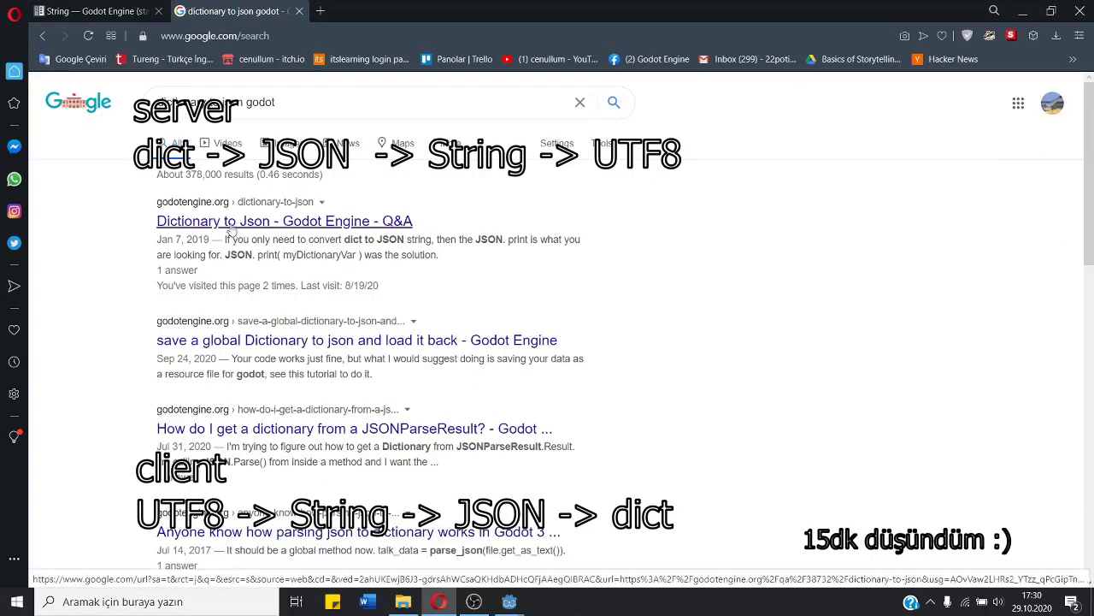
# Open the 'Dictionary to Json' Q&A answer and pick out its JSON.print example line
pyautogui.click(231, 226)
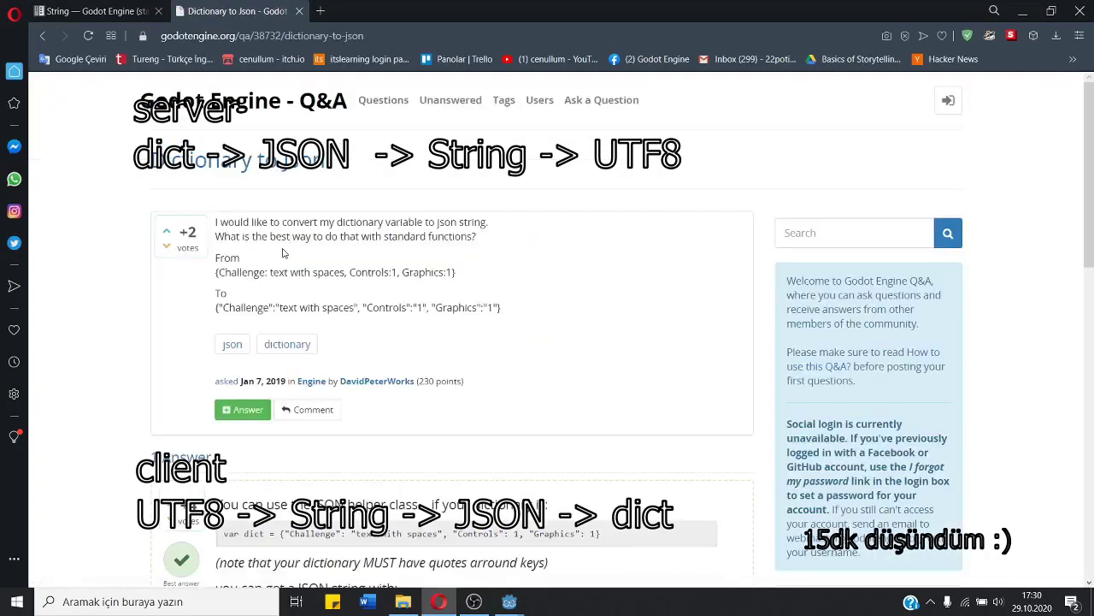
pyautogui.scroll(-1, 284, 253)
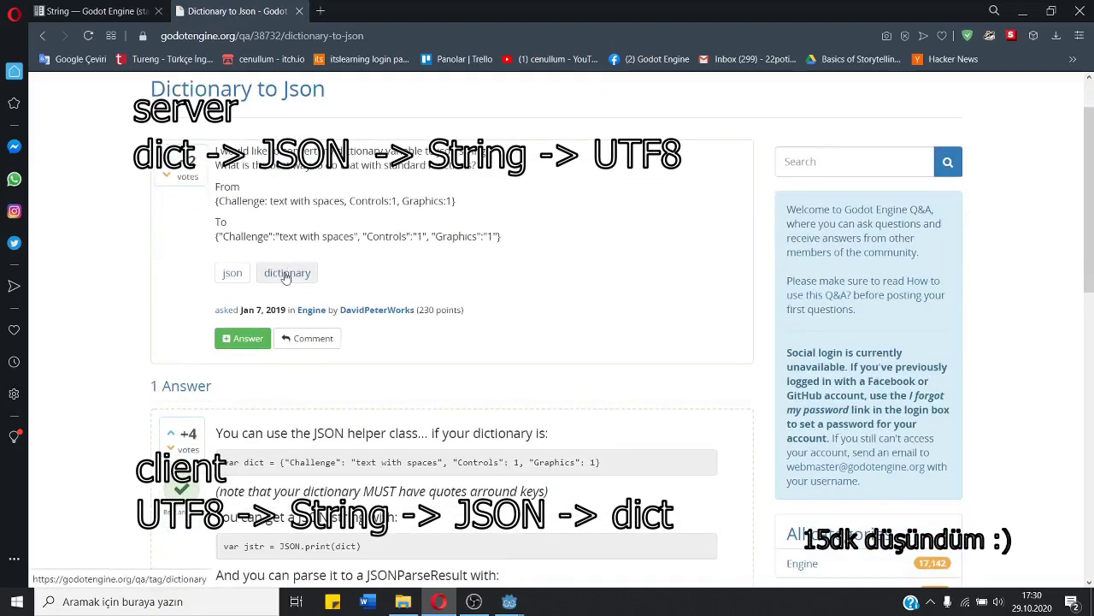
pyautogui.scroll(-1, 259, 205)
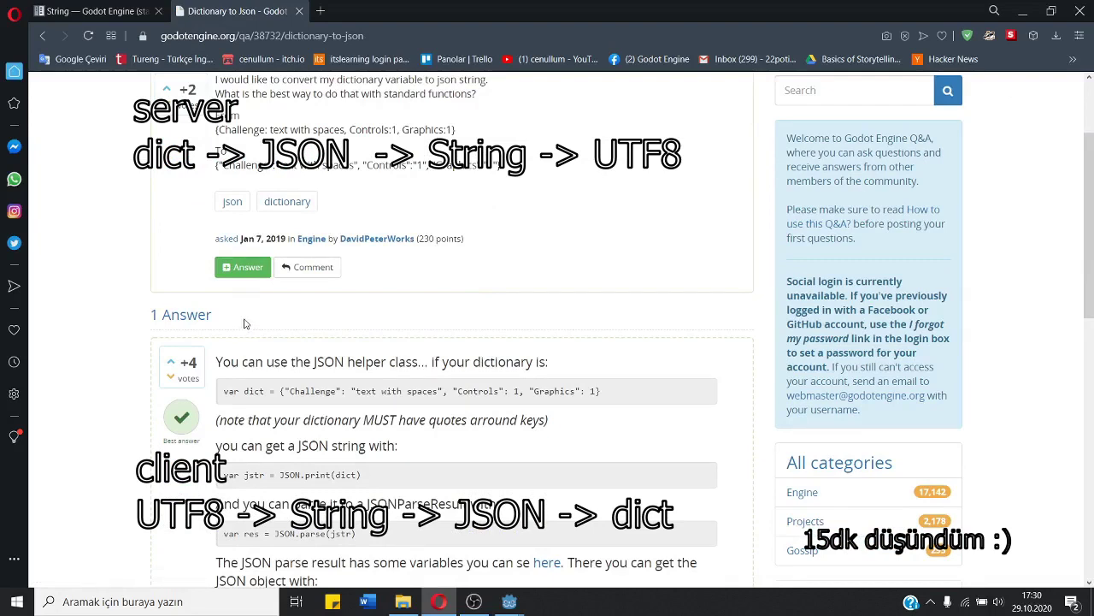
pyautogui.scroll(-2, 244, 323)
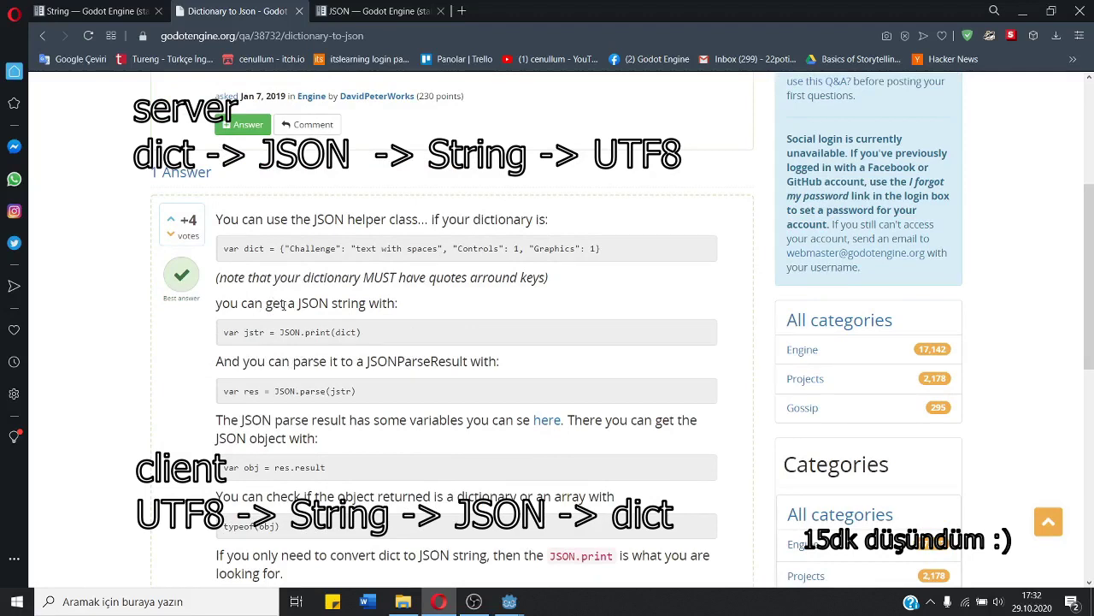
pyautogui.moveTo(363, 333); pyautogui.dragTo(220, 333)
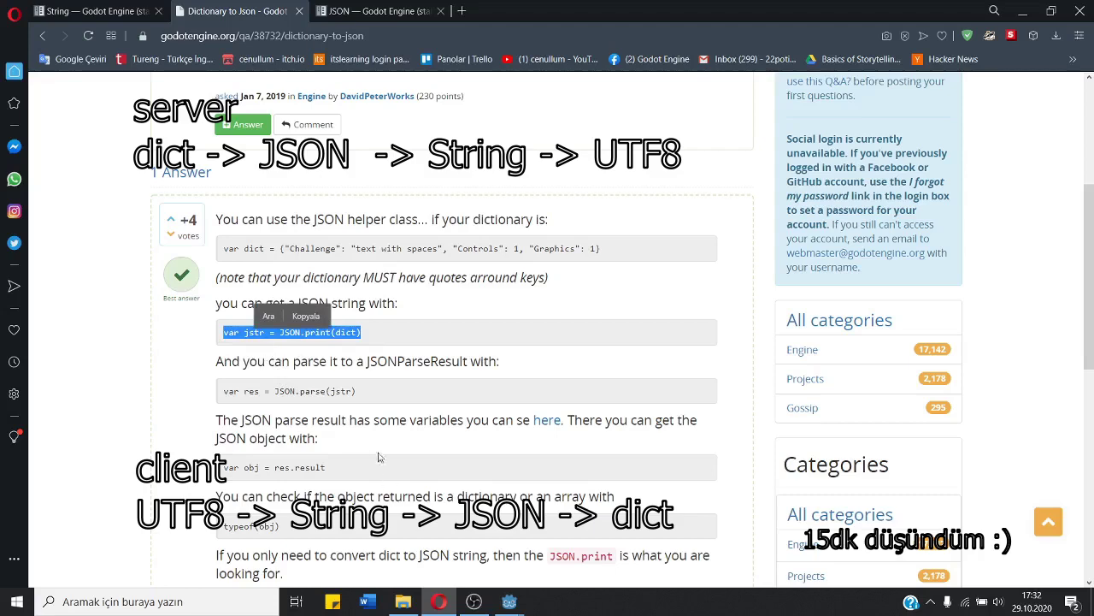
pyautogui.click(314, 353)
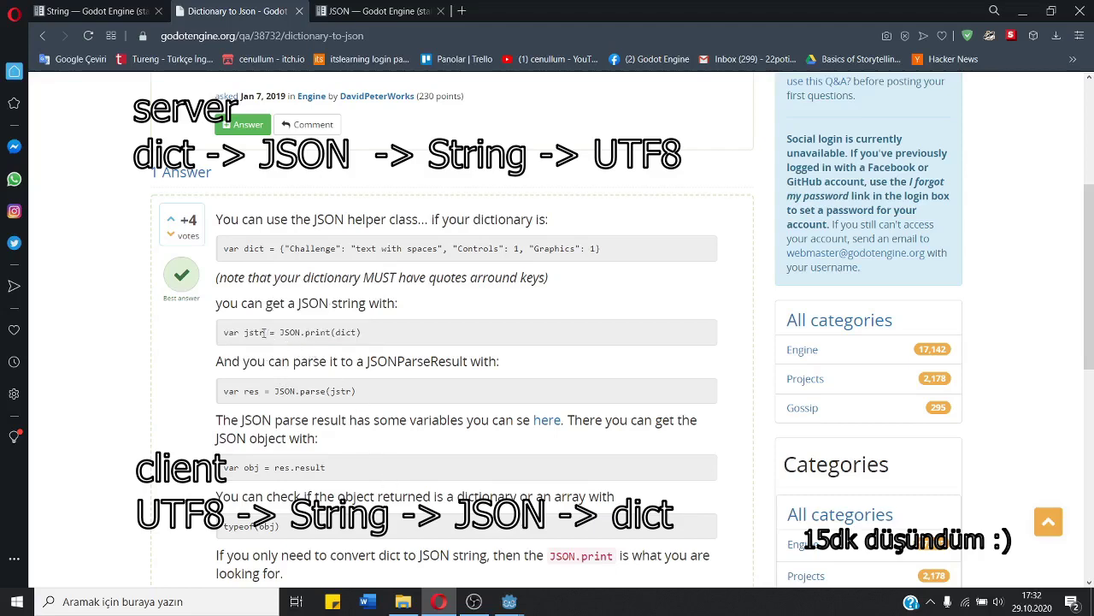
pyautogui.moveTo(260, 333); pyautogui.dragTo(244, 333)
# Check the JSON class documentation, revisit the answer, and return to the Godot editor
pyautogui.click(377, 10)
pyautogui.scroll(5, 445, 235)
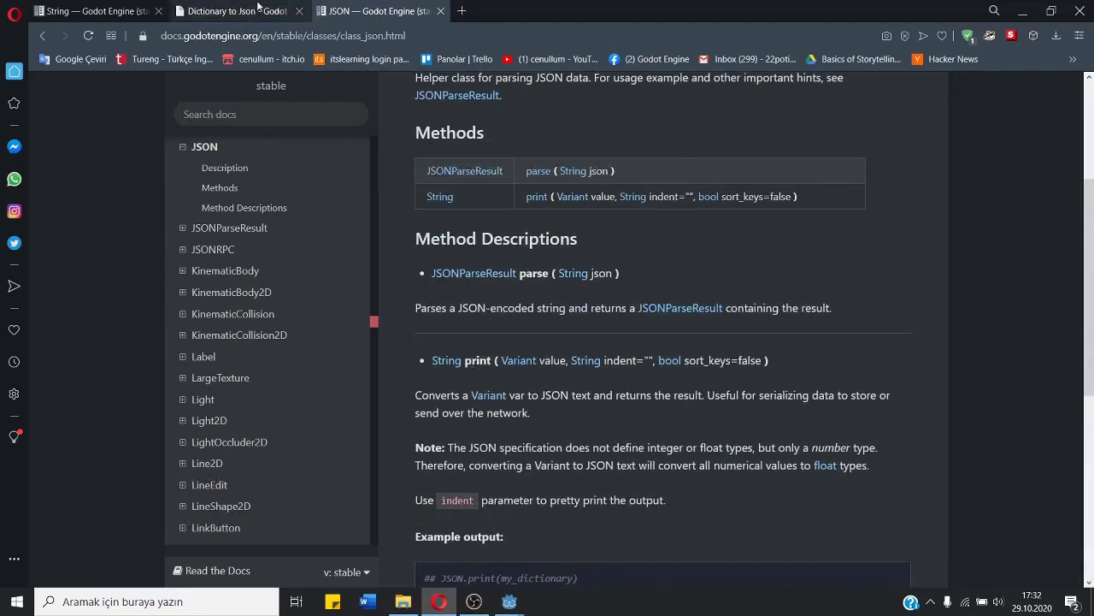
pyautogui.click(257, 11)
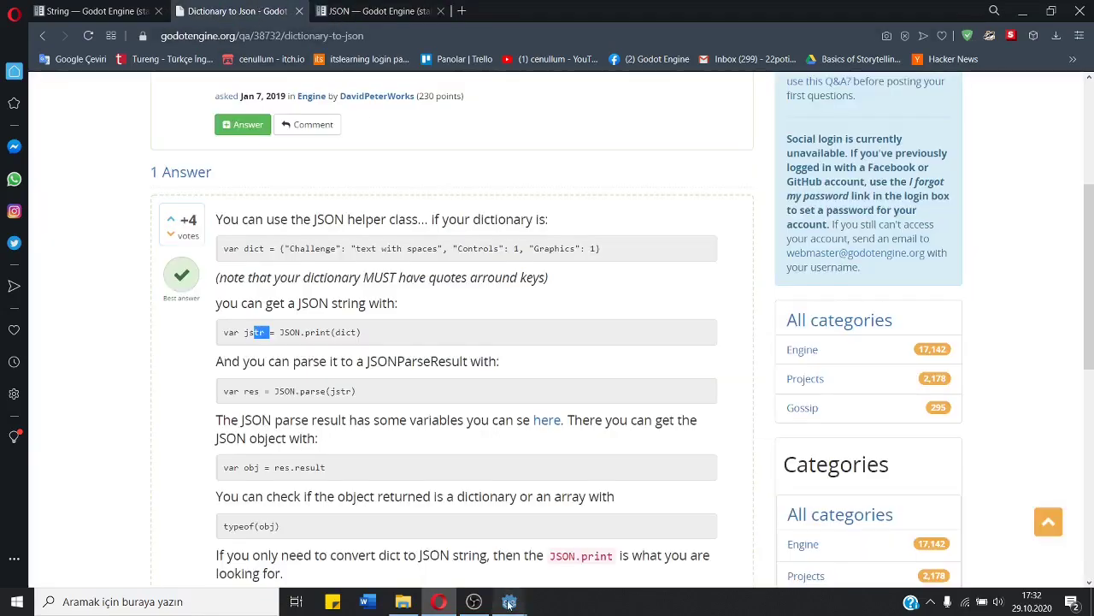
pyautogui.moveTo(509, 601)
pyautogui.click(555, 556)
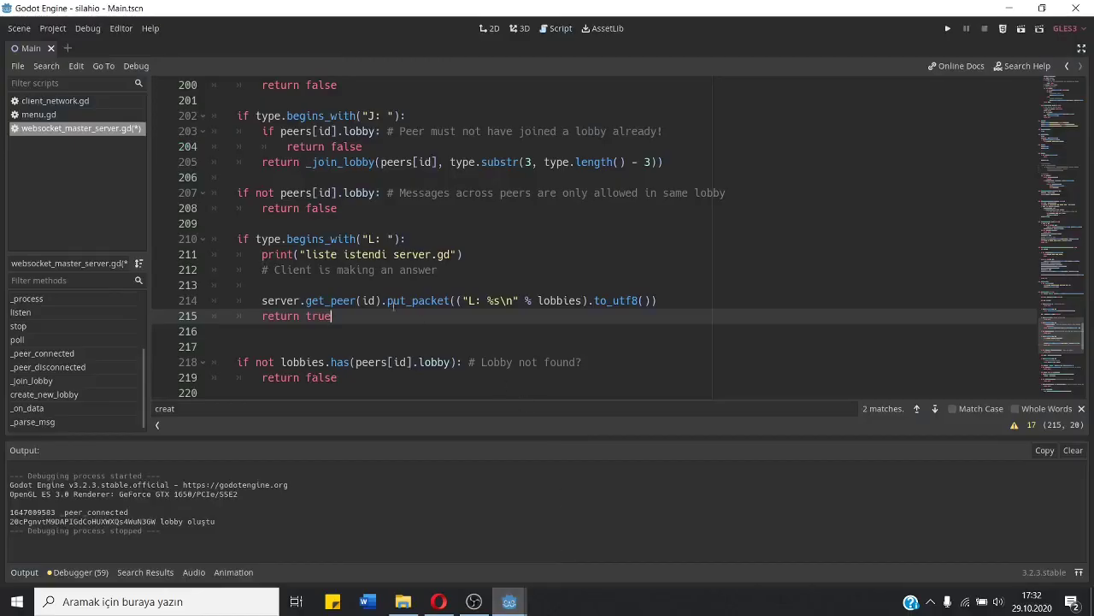
# Undo the placeholder edit and check the © separator used in _parse_msg
pyautogui.hotkey('ctrl', 'z')
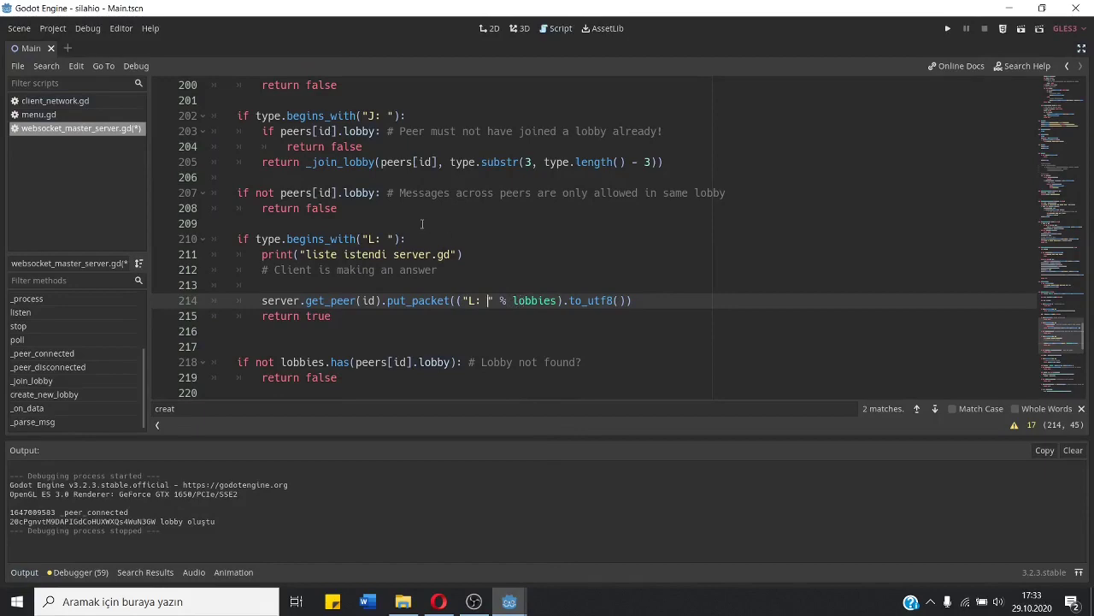
pyautogui.scroll(5, 419, 223)
pyautogui.scroll(4, 410, 222)
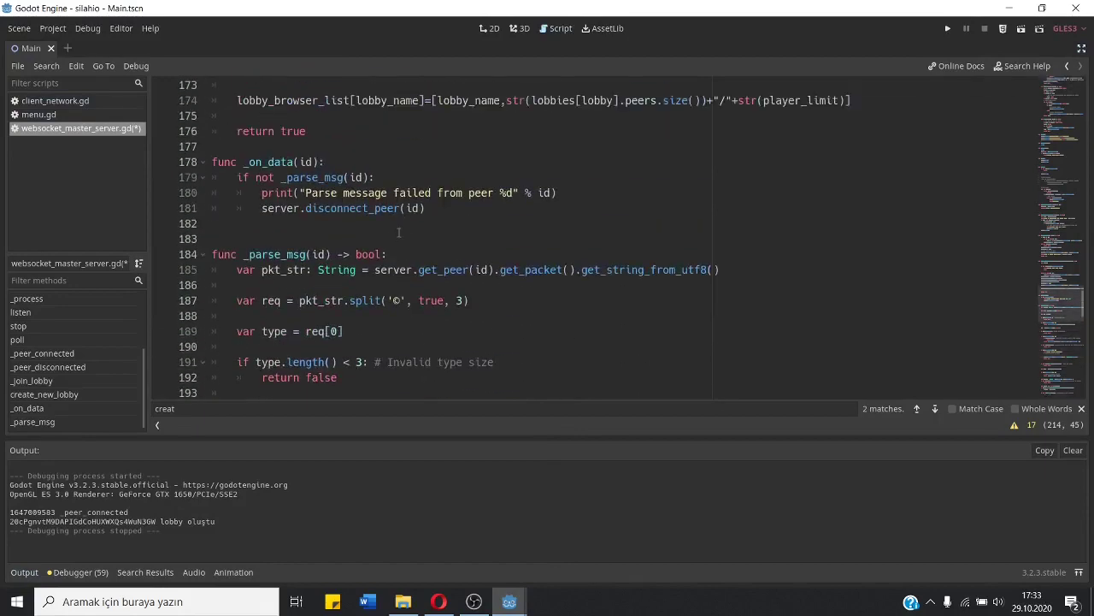
pyautogui.scroll(-4, 398, 231)
pyautogui.click(394, 116)
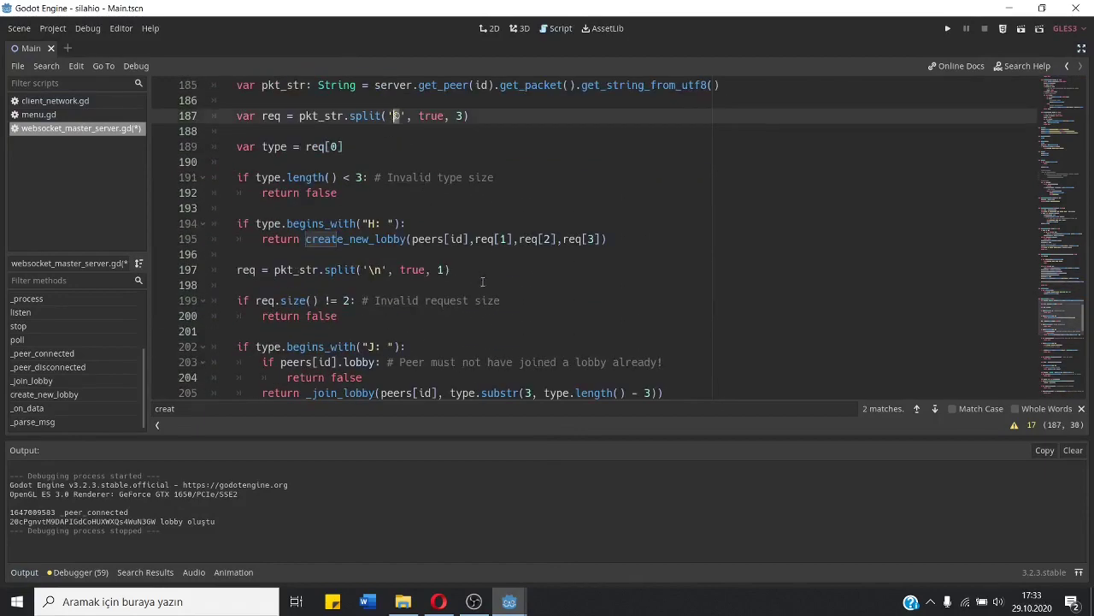
pyautogui.scroll(-7, 483, 281)
# Make line 214 send 'L: ©' + JSON.print(lobby_browser_list) and save the server script
pyautogui.click(493, 210)
pyautogui.write('©" % lobbies).to_utf8())')
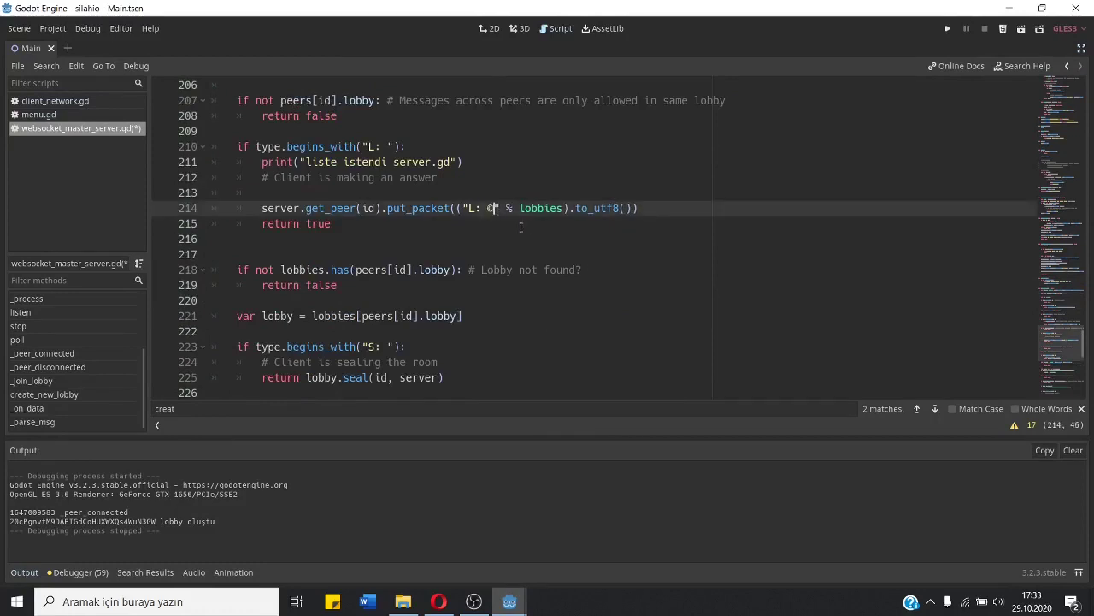
pyautogui.moveTo(506, 208); pyautogui.dragTo(519, 209)
pyautogui.write('+')
pyautogui.doubleClick(519, 208)
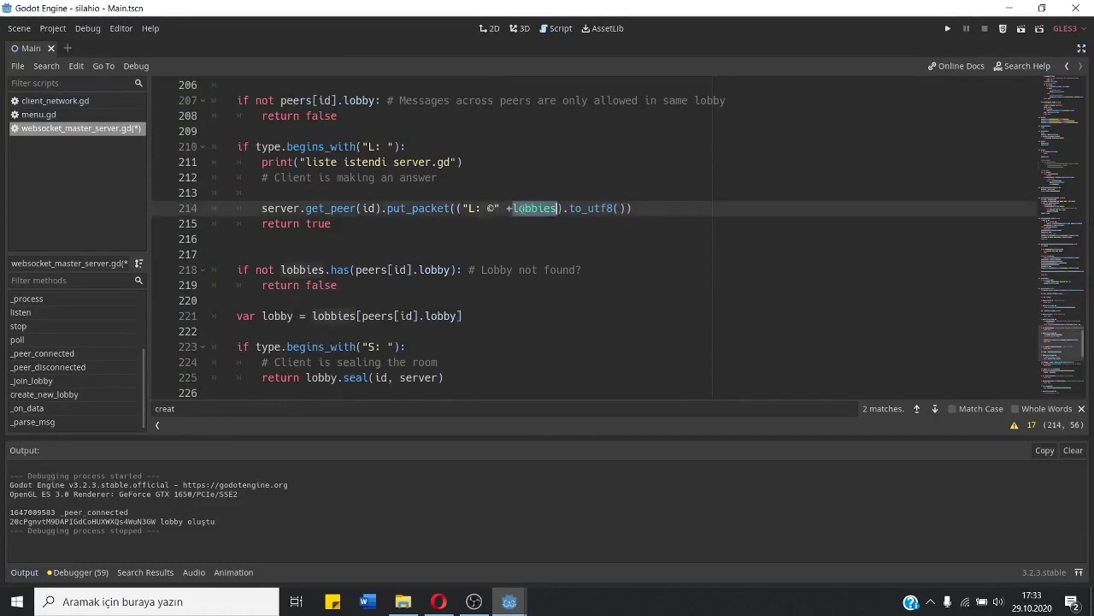
pyautogui.write('JSON')
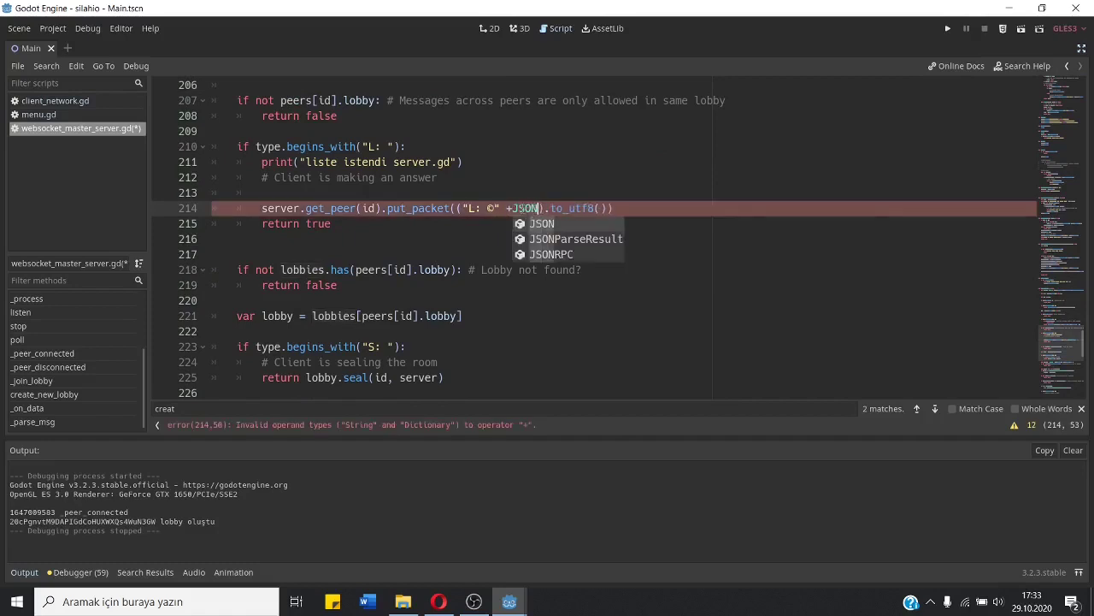
pyautogui.write('.print')
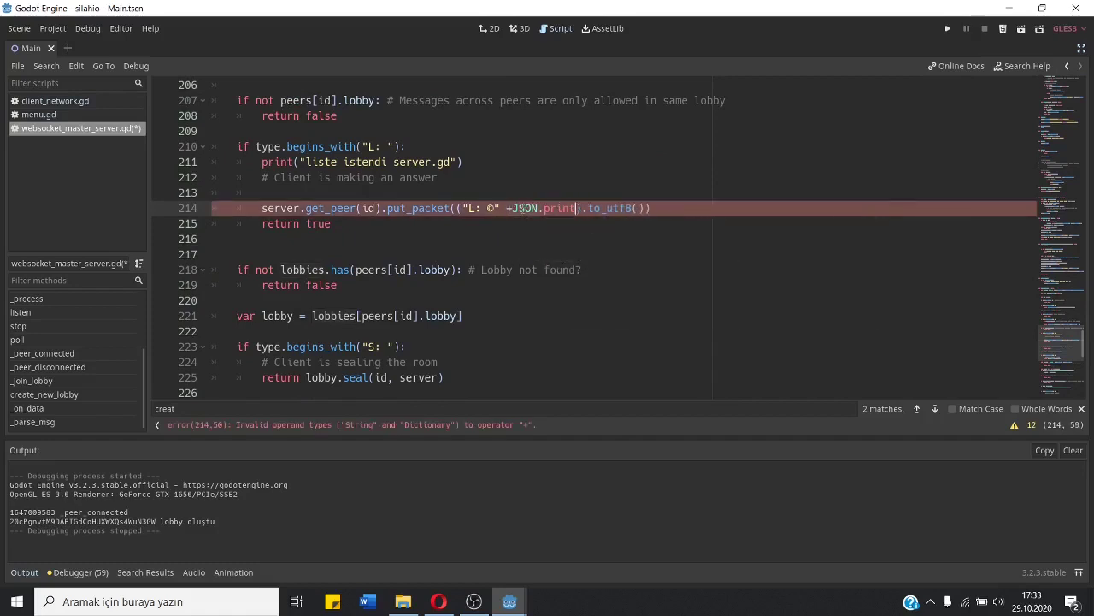
pyautogui.write('(')
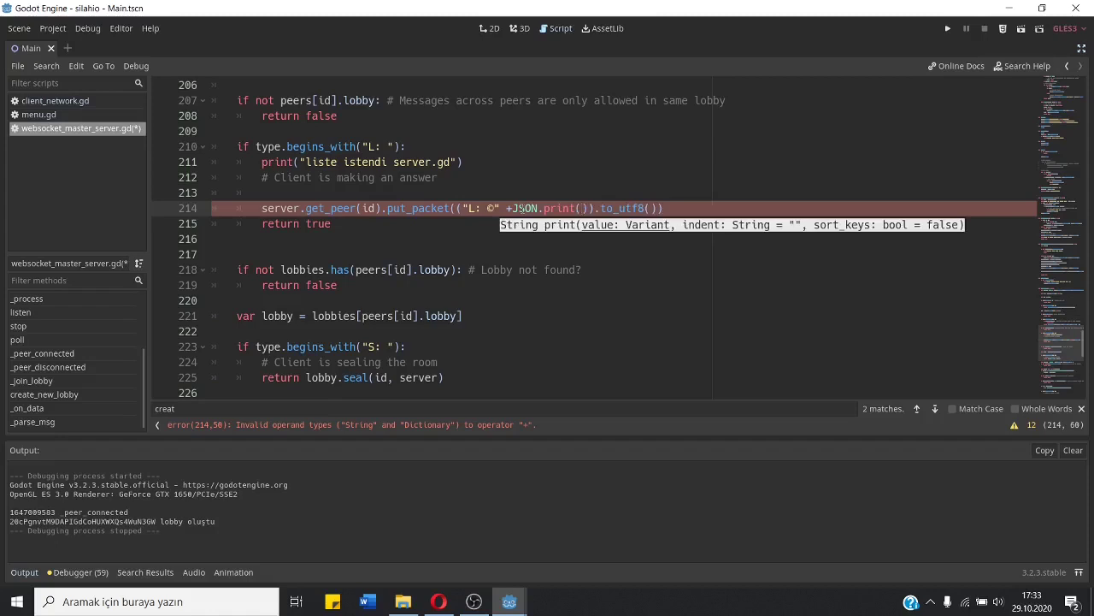
pyautogui.write('lob')
pyautogui.press('Return')
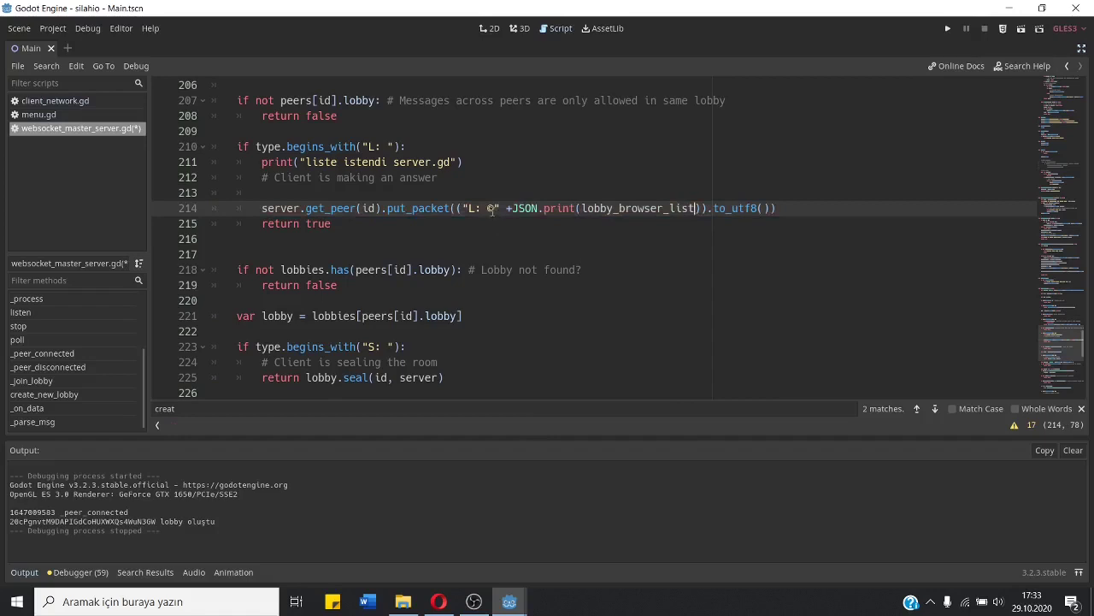
pyautogui.hotkey('ctrl', 's')
# In client_network.gd, replace the two debug prints under the L: check with a new print( call
pyautogui.click(61, 102)
pyautogui.scroll(-2, 320, 278)
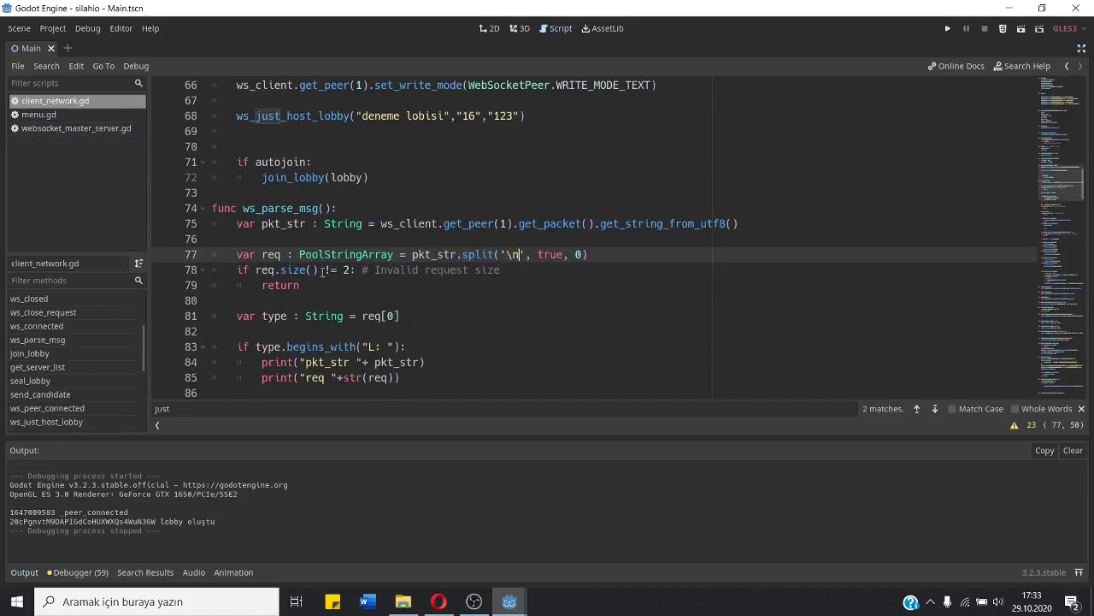
pyautogui.scroll(-4, 320, 278)
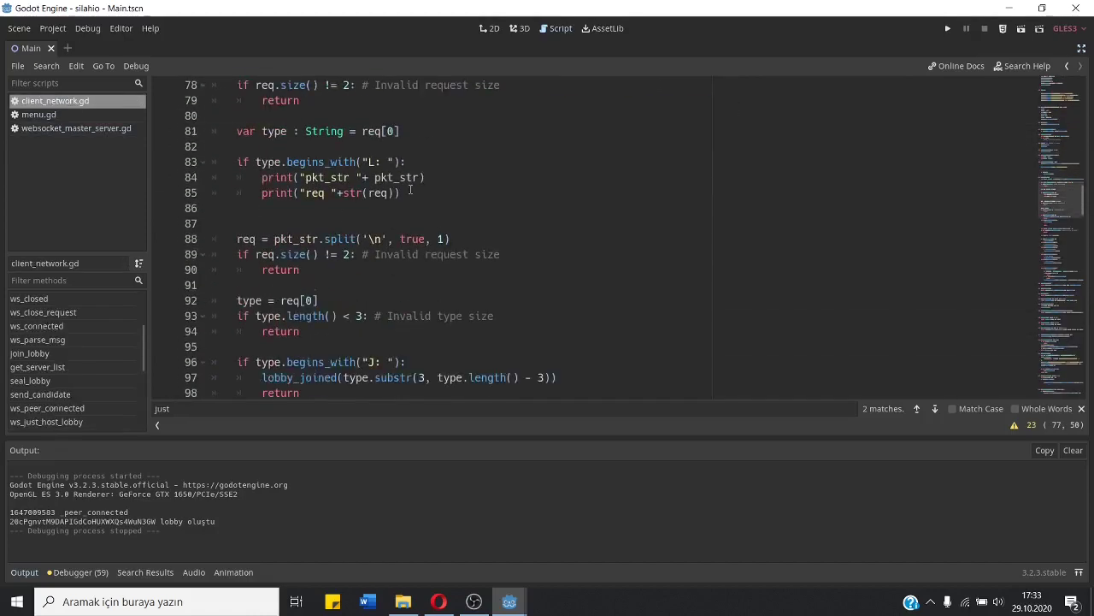
pyautogui.moveTo(410, 189); pyautogui.dragTo(149, 181)
pyautogui.press('BackSpace')
pyautogui.press('BackSpace')
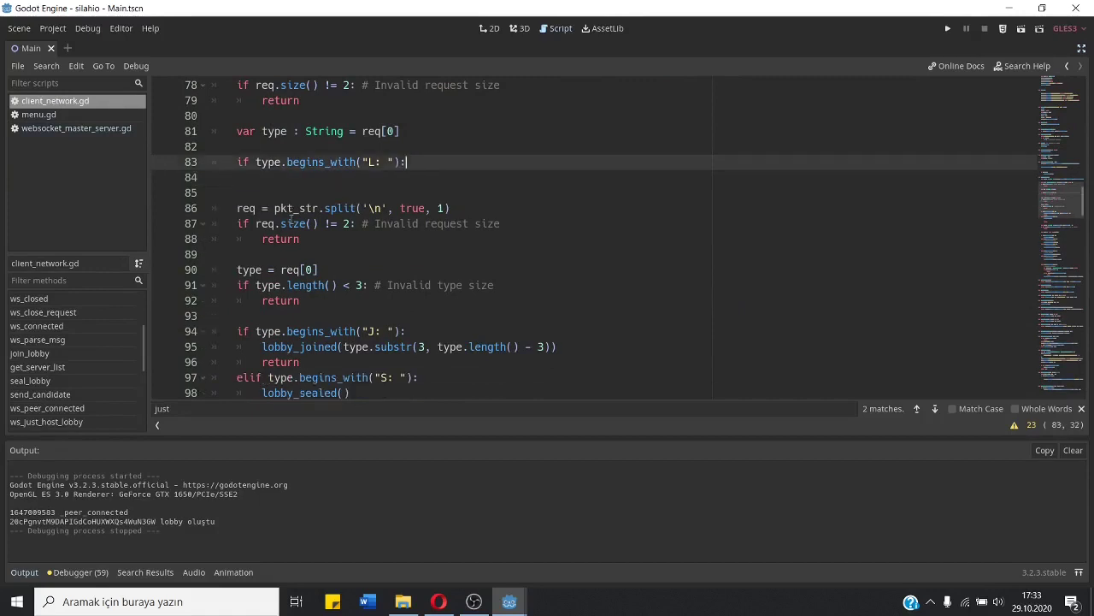
pyautogui.press('Return')
pyautogui.write('print')
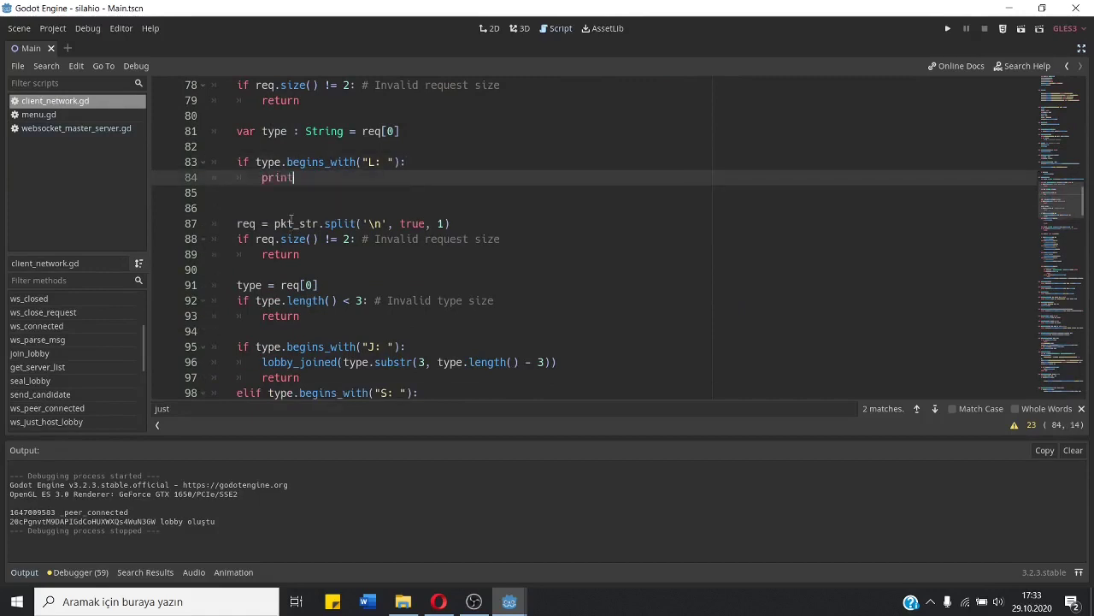
pyautogui.write('(')
# Compare the split lines in the server's parser and the client's ws_parse_msg
pyautogui.click(63, 128)
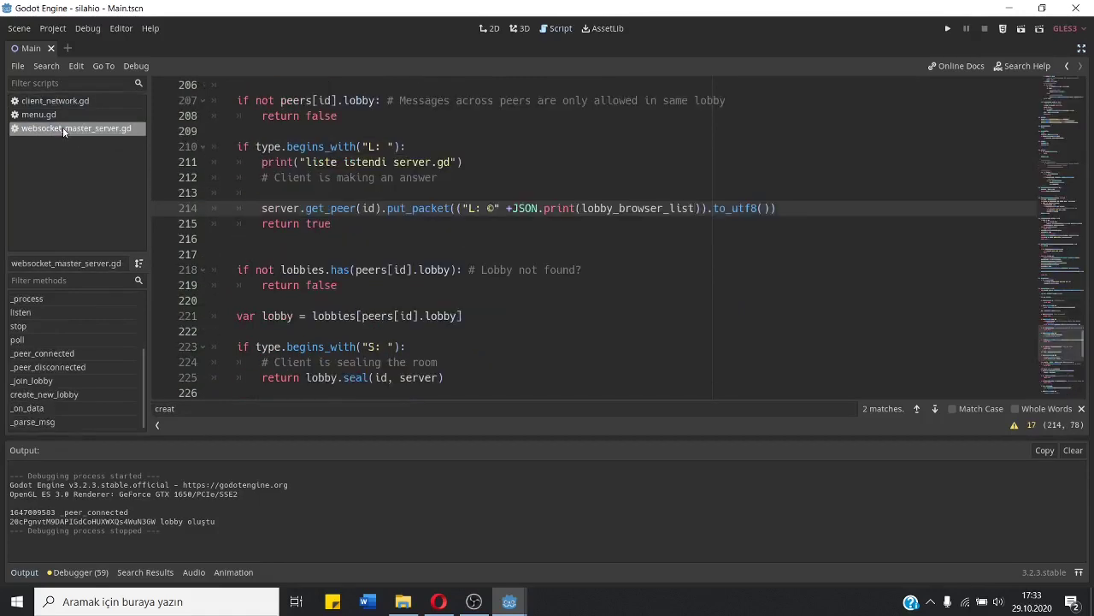
pyautogui.click(62, 104)
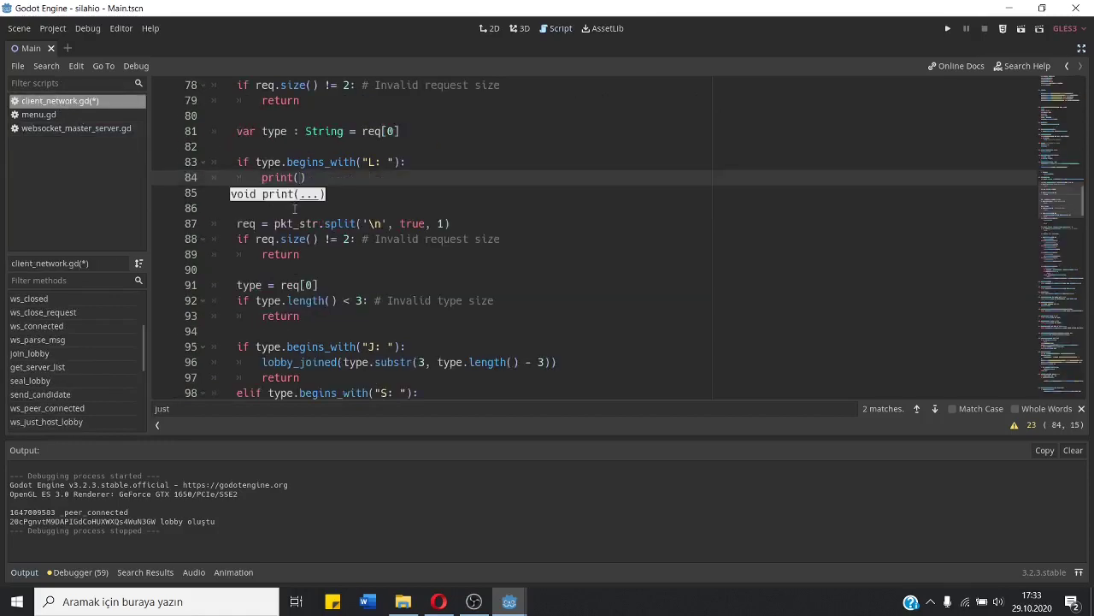
pyautogui.scroll(3, 295, 209)
pyautogui.scroll(-4, 300, 218)
pyautogui.scroll(2, 308, 229)
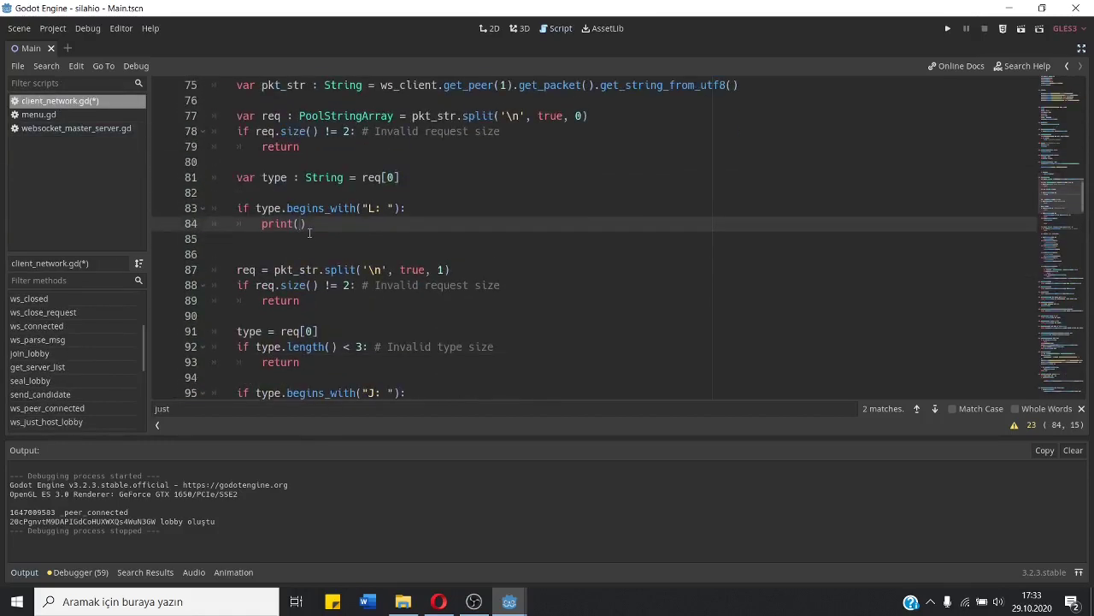
pyautogui.scroll(-2, 310, 233)
pyautogui.click(85, 128)
pyautogui.scroll(3, 293, 209)
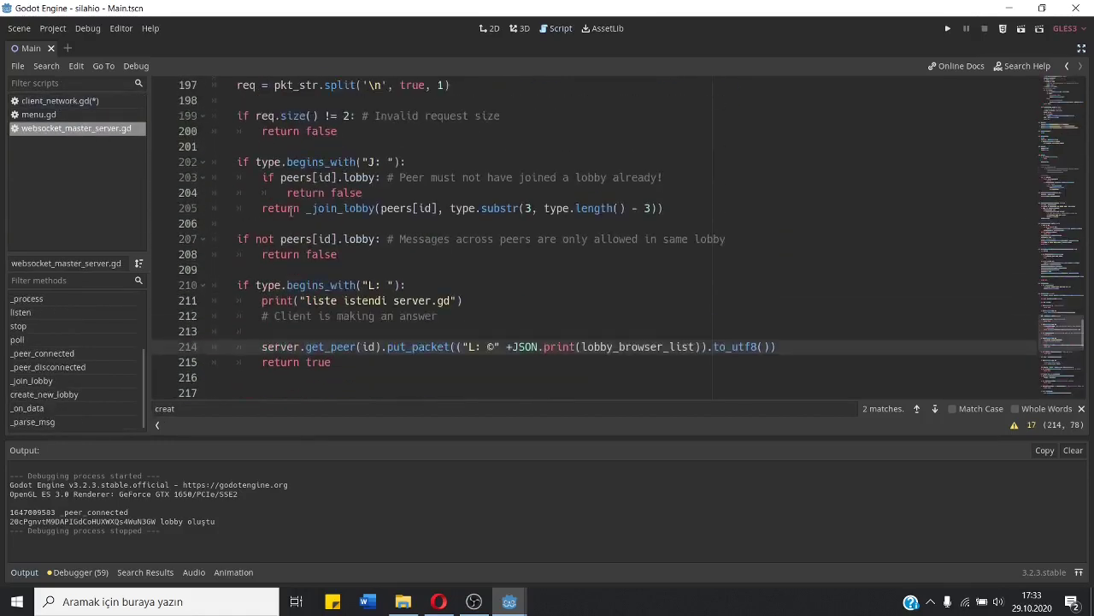
pyautogui.scroll(3, 291, 210)
pyautogui.scroll(4, 322, 236)
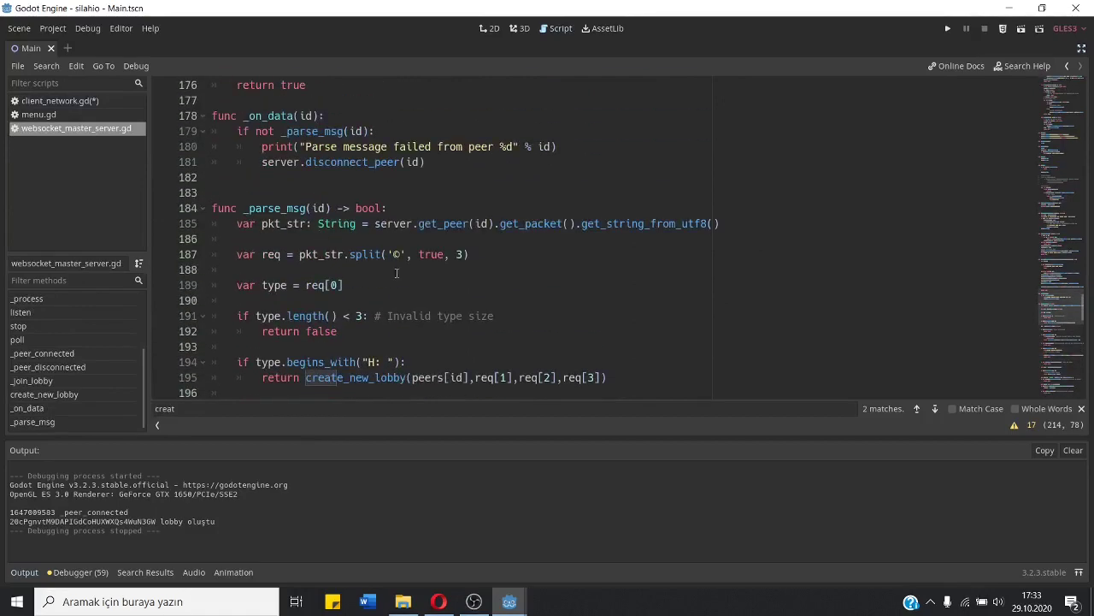
pyautogui.moveTo(490, 259); pyautogui.dragTo(213, 254)
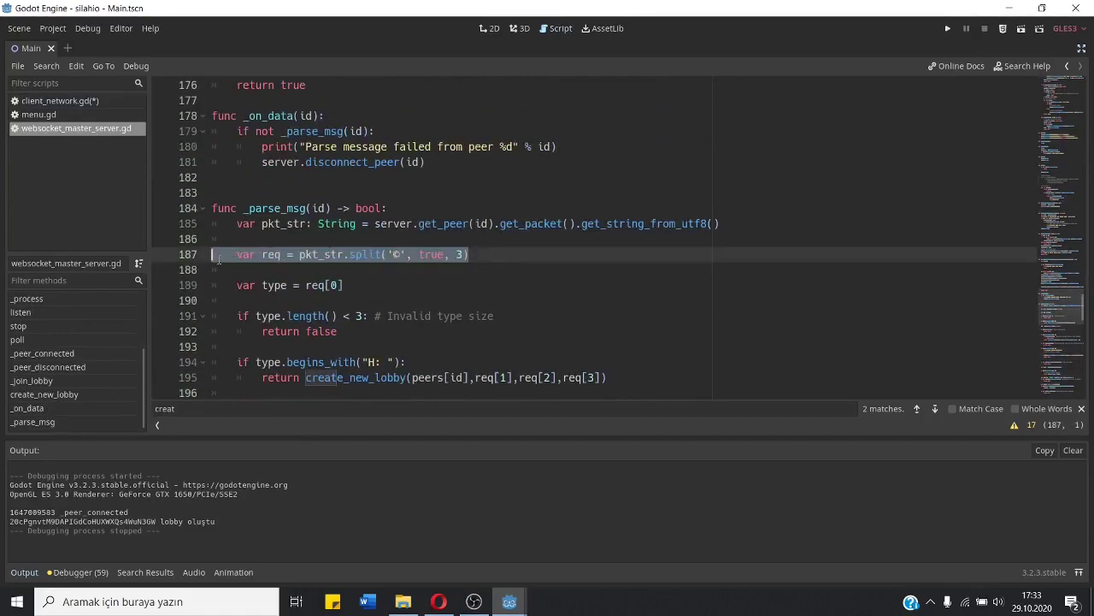
pyautogui.click(59, 101)
pyautogui.scroll(3, 202, 176)
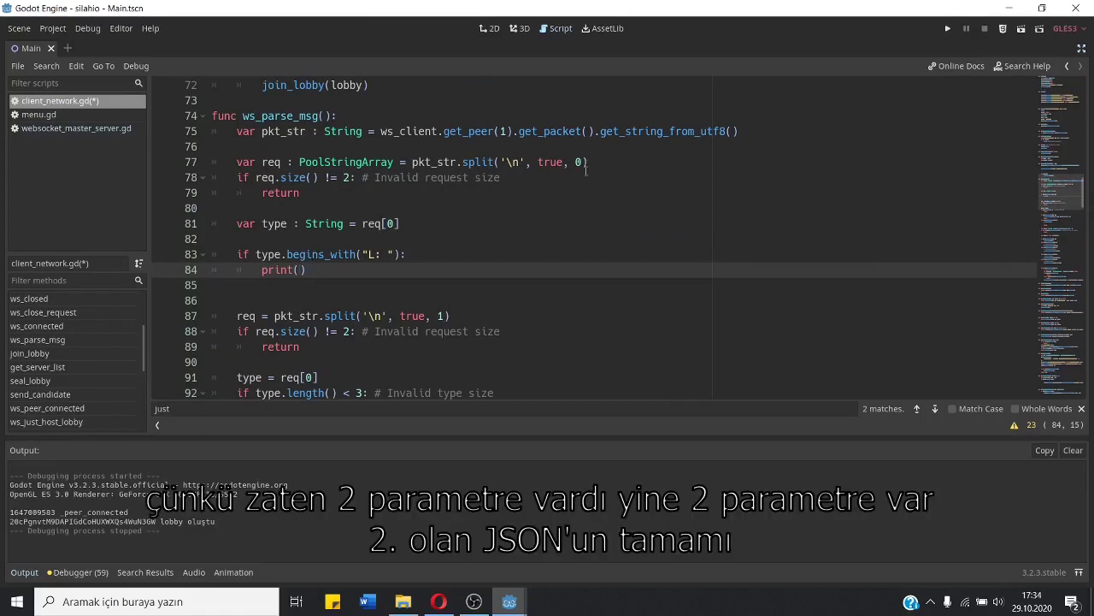
pyautogui.moveTo(587, 162); pyautogui.dragTo(236, 162)
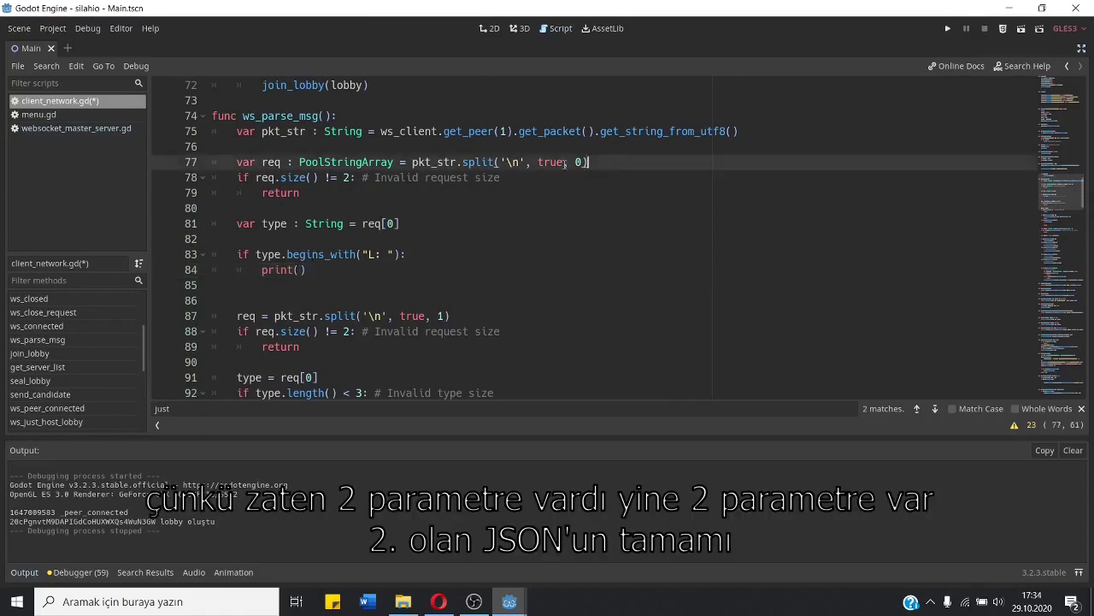
# Change the client's split separator from '\n' to 'ç' and save the script
pyautogui.click(344, 266)
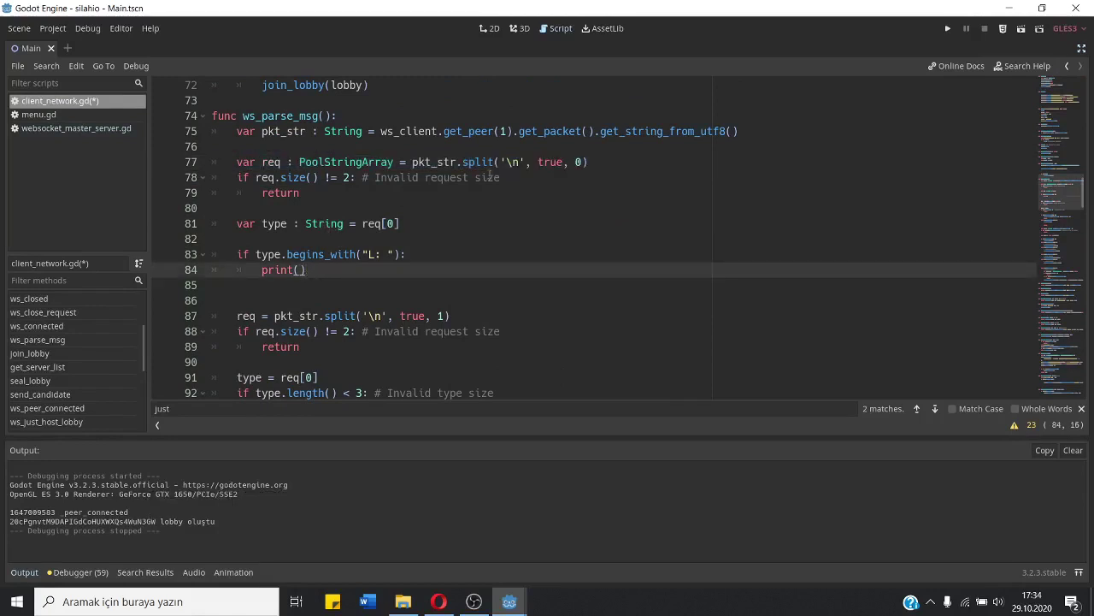
pyautogui.click(86, 130)
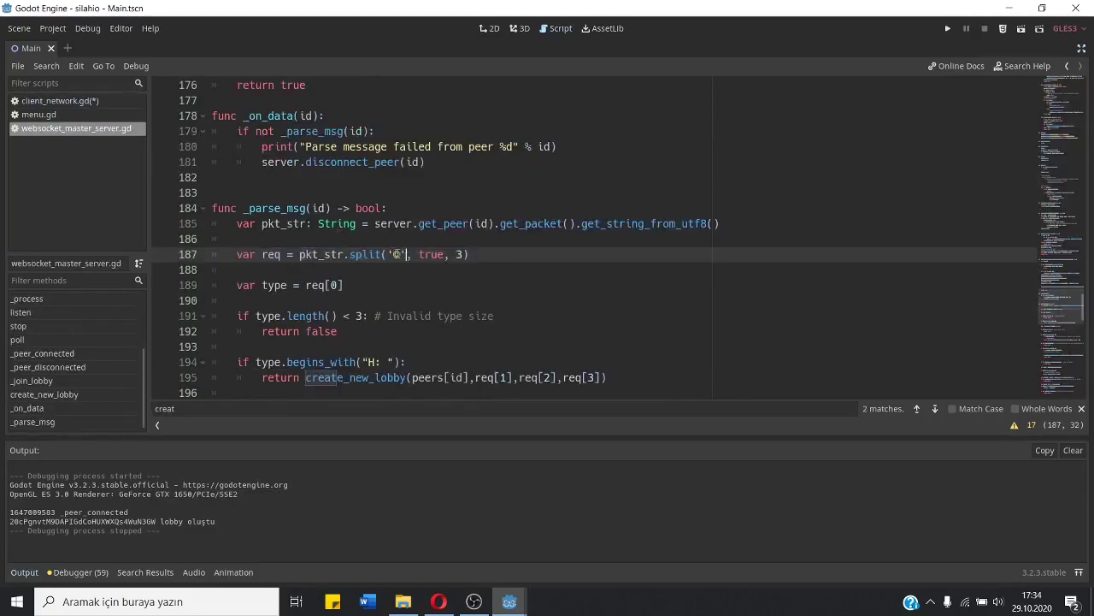
pyautogui.click(71, 102)
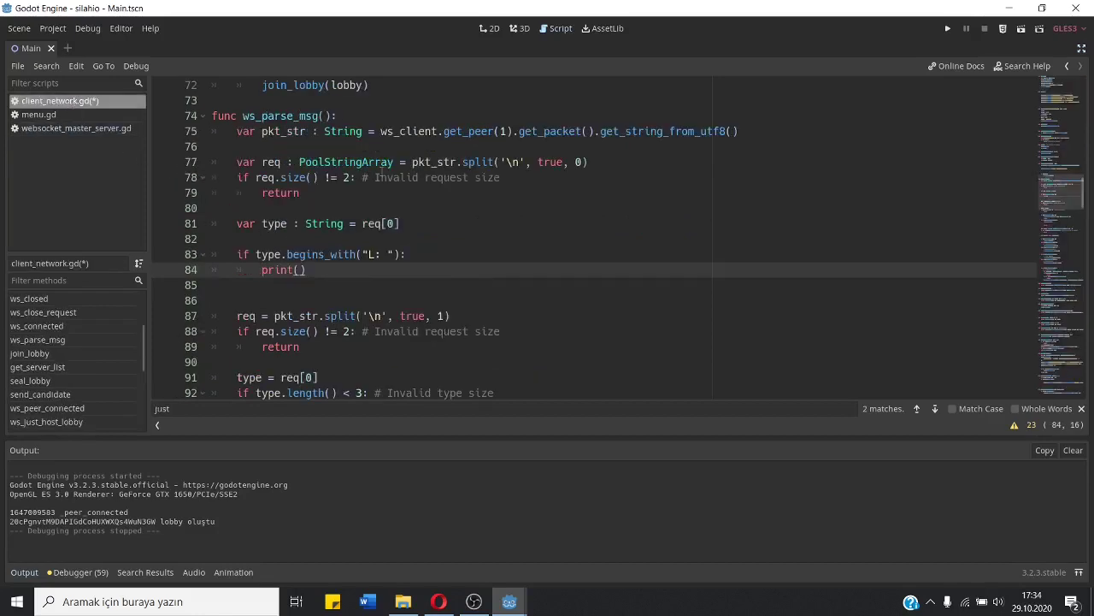
pyautogui.doubleClick(512, 161)
pyautogui.write('ç')
pyautogui.hotkey('ctrl', 's')
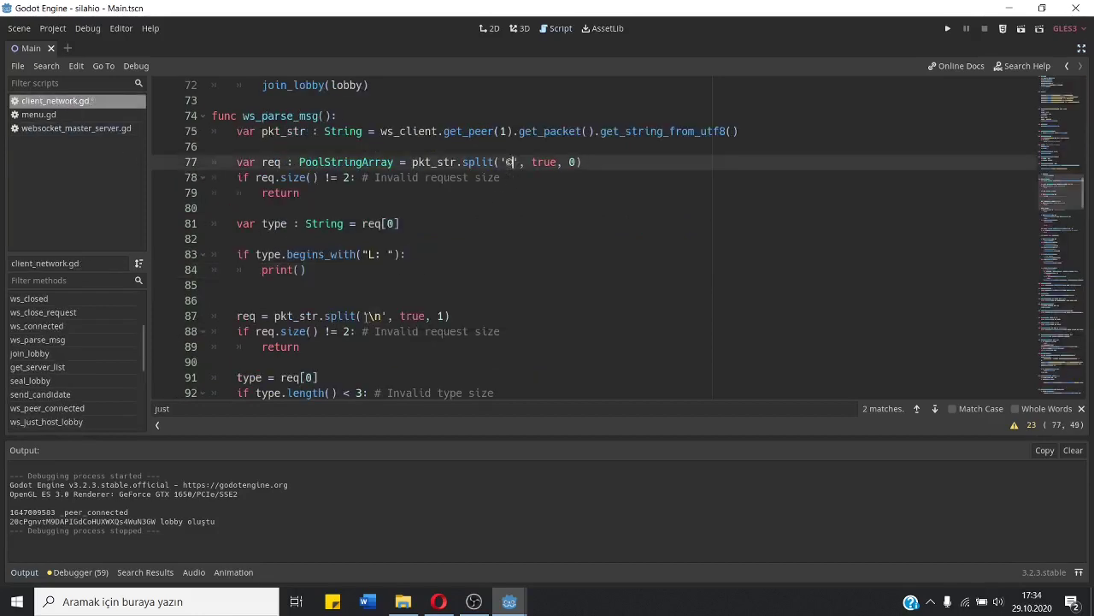
# Put JSON.parse(req[1]) inside the print call and save the client script
pyautogui.click(352, 267)
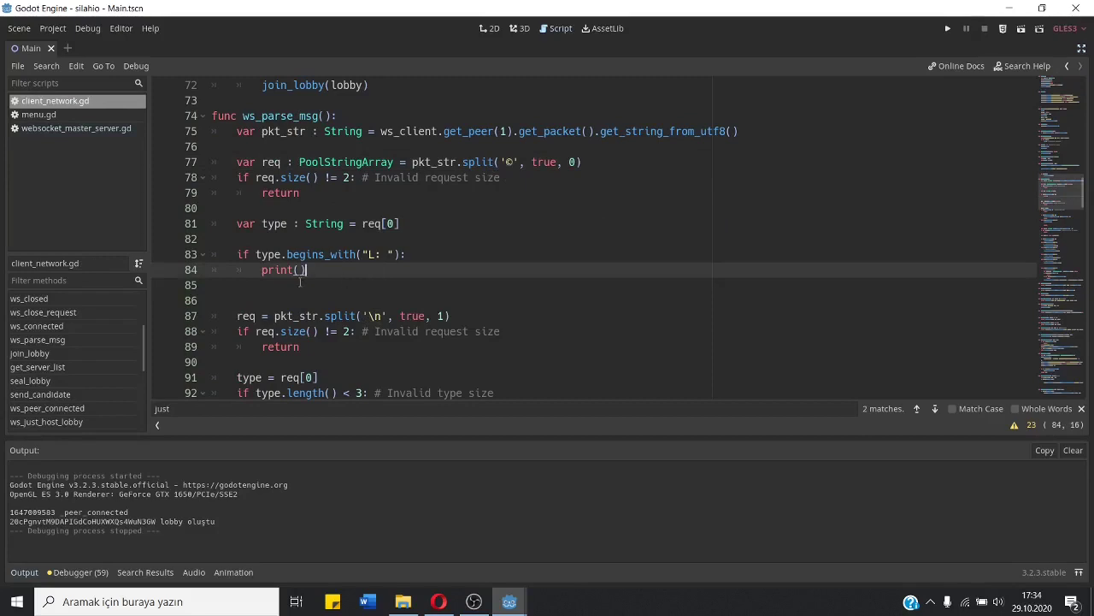
pyautogui.doubleClick(271, 161)
pyautogui.hotkey('ctrl', 'c')
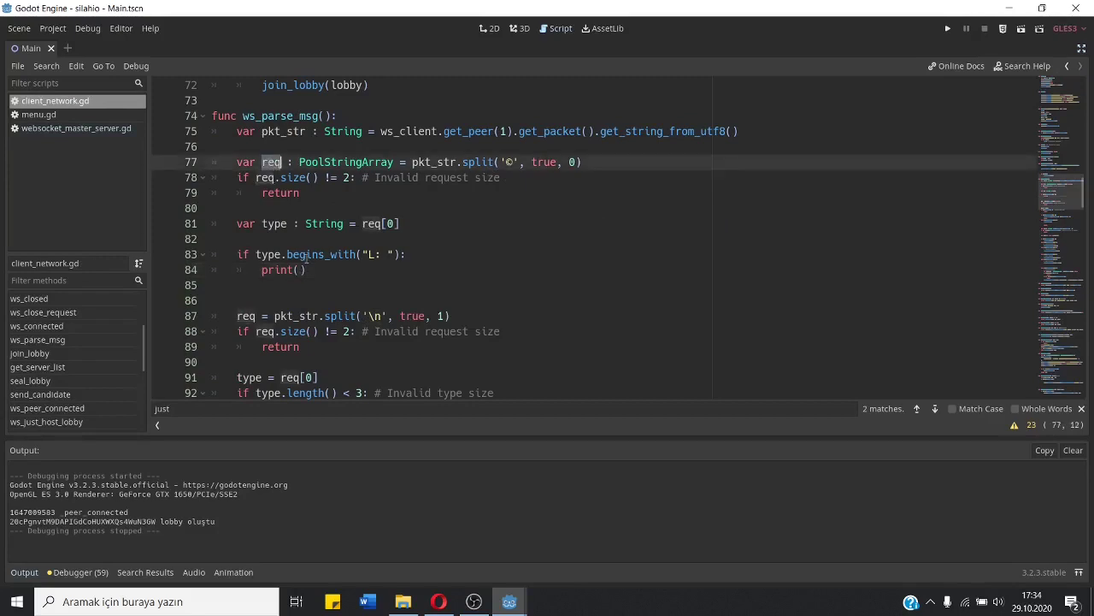
pyautogui.click(300, 269)
pyautogui.hotkey('ctrl', 'v')
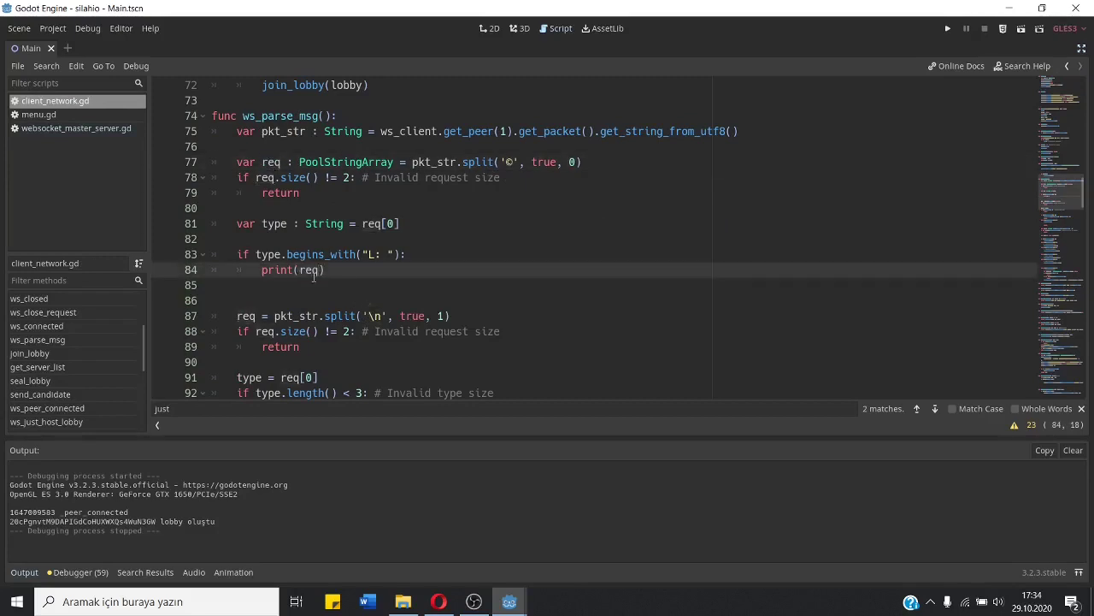
pyautogui.doubleClick(309, 269)
pyautogui.press('BackSpace')
pyautogui.write('JSO')
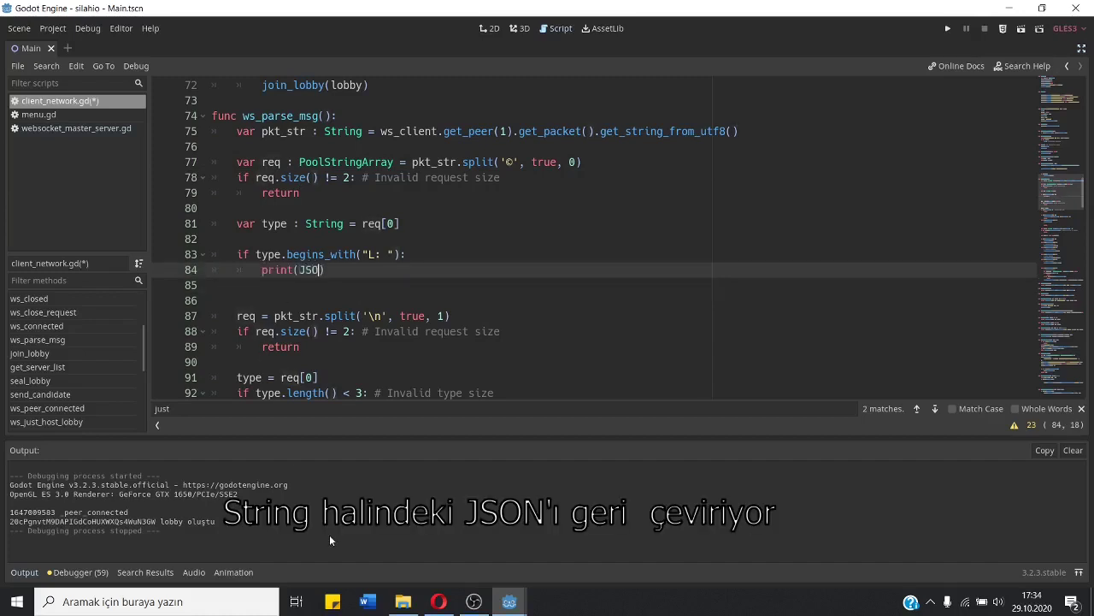
pyautogui.write('N.parse')
pyautogui.write('(req')
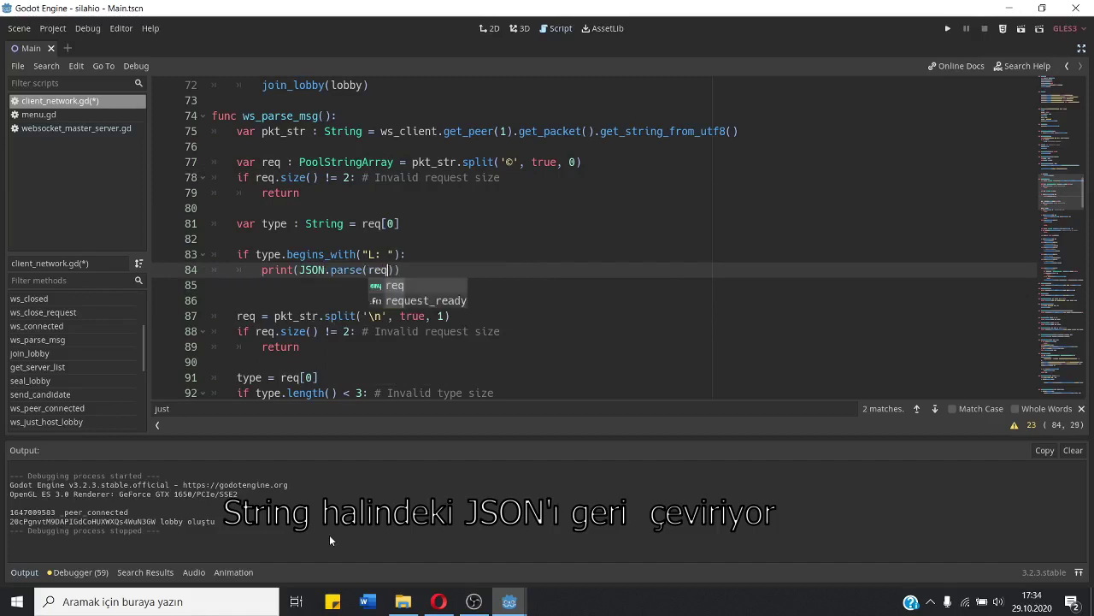
pyautogui.write('[1')
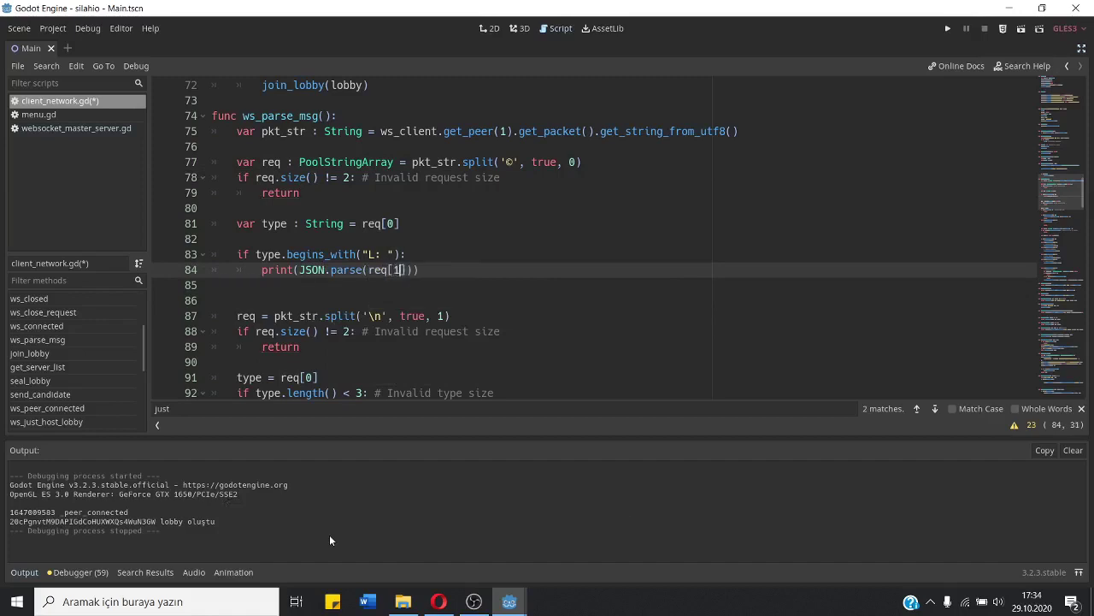
pyautogui.hotkey('ctrl', 's')
# Move JSON.parse(req[1]) out of print onto its own statement
pyautogui.click(408, 254)
pyautogui.moveTo(413, 270); pyautogui.dragTo(299, 270)
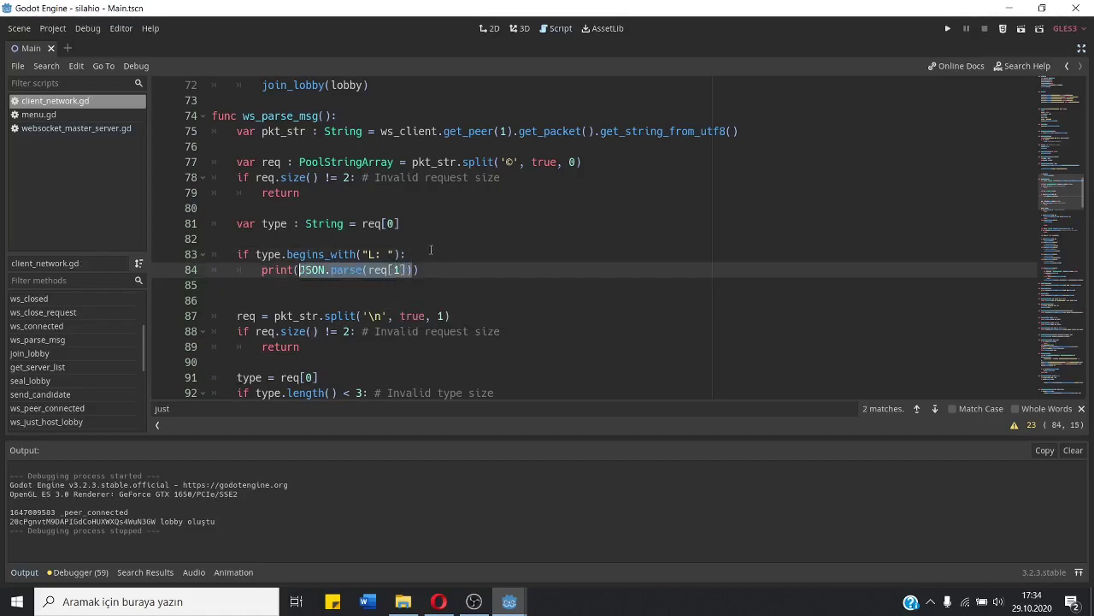
pyautogui.press('BackSpace')
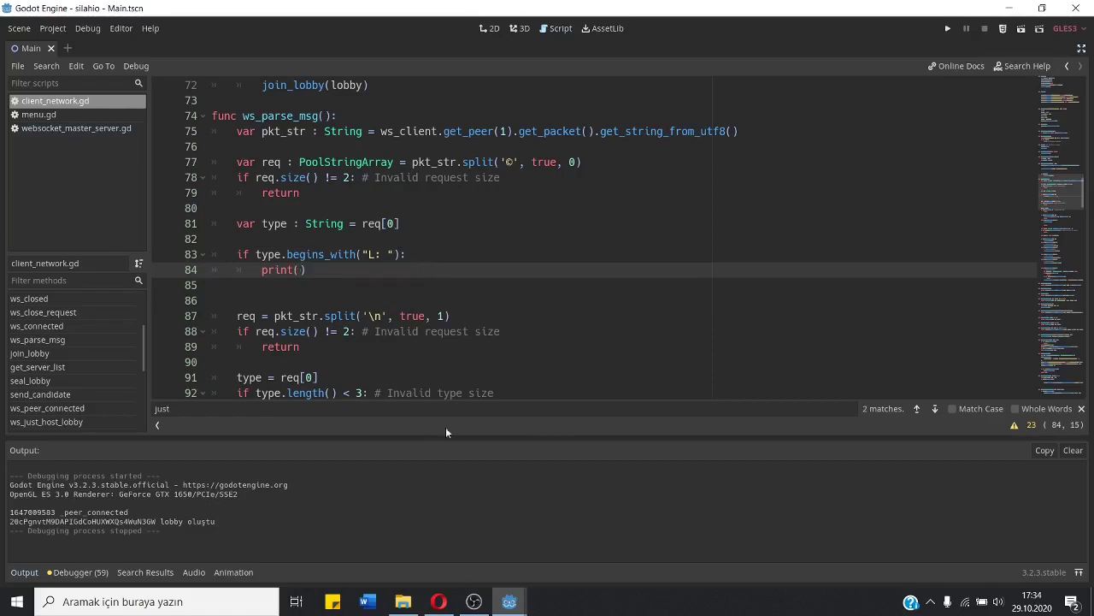
pyautogui.click(436, 272)
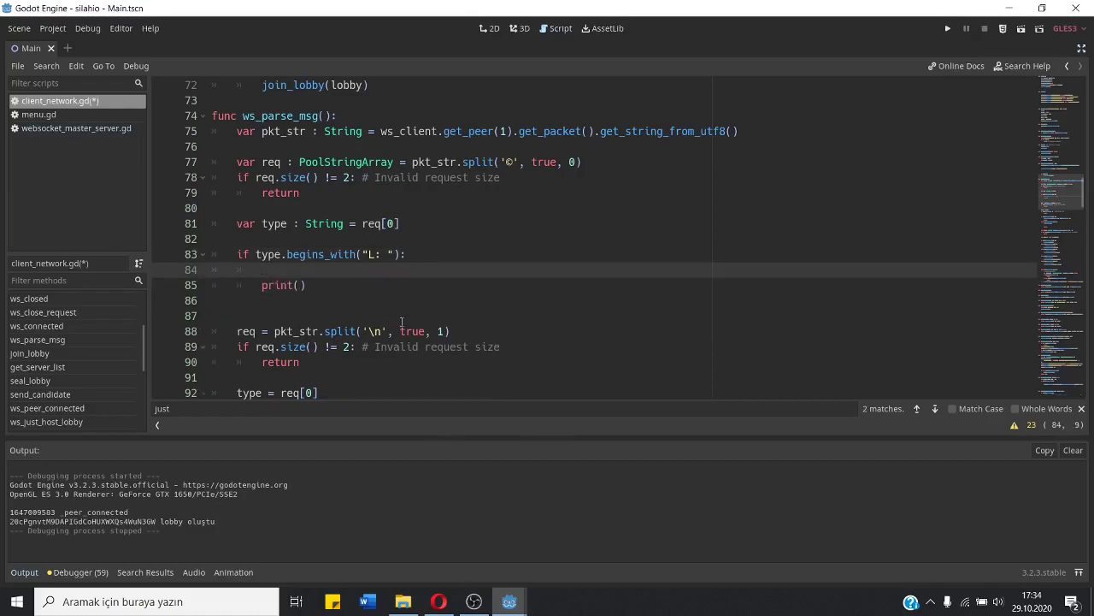
pyautogui.write('JSON.parse(req[1])')
# Check the res.result example on the Godot Q&A page
pyautogui.click(445, 596)
pyautogui.scroll(-2, 389, 449)
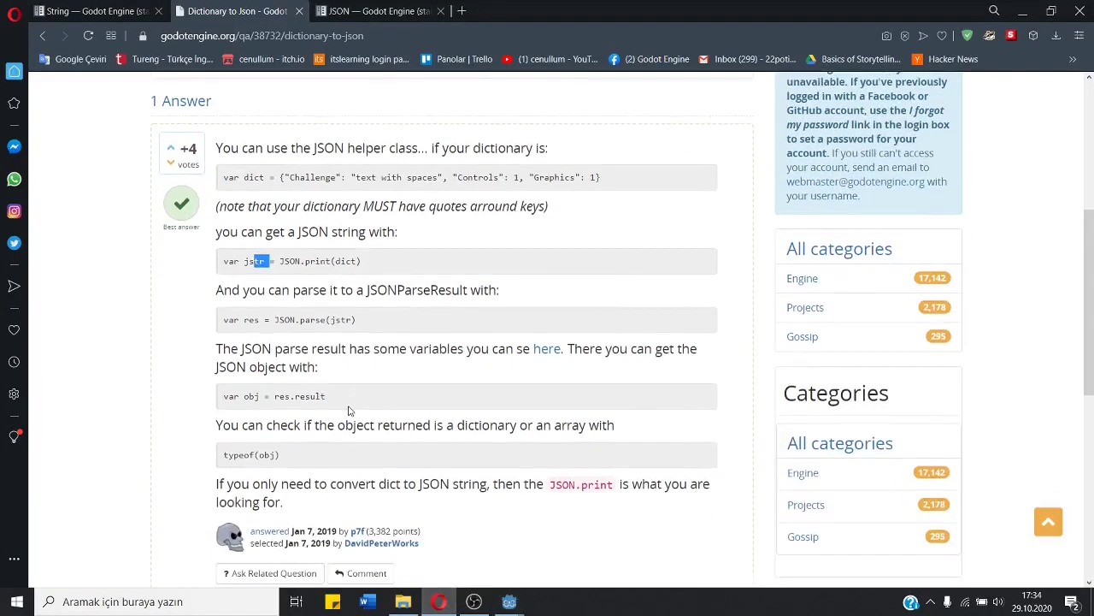
pyautogui.tripleClick(274, 325)
pyautogui.moveTo(509, 602)
pyautogui.click(549, 545)
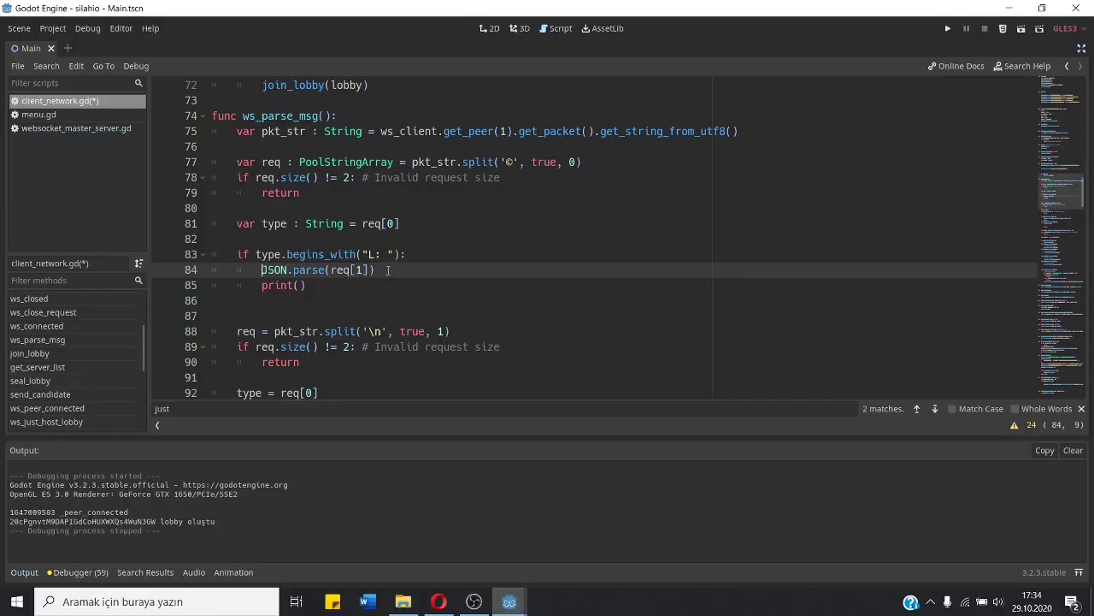
# Write var result = JSON.parse(req[1]).result, then for i in result: print(i)
pyautogui.write('var result ')
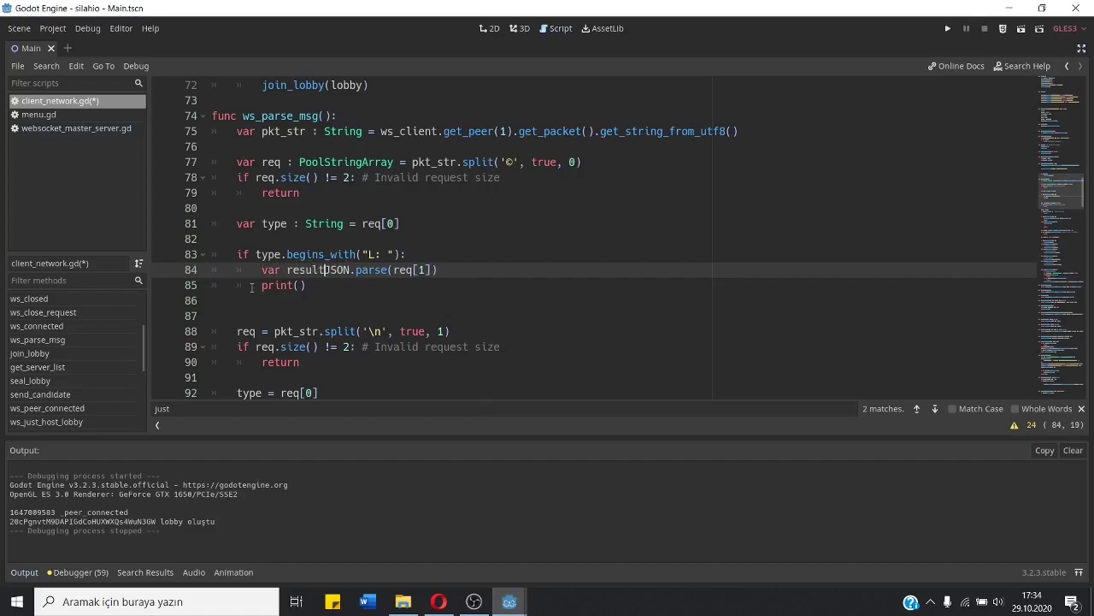
pyautogui.write('=')
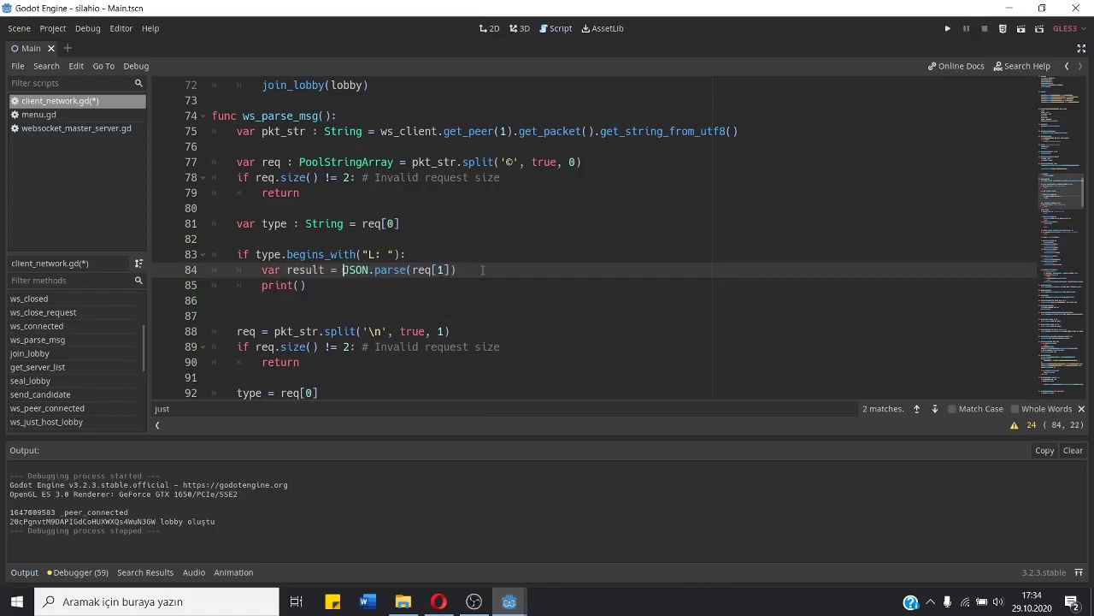
pyautogui.click(462, 269)
pyautogui.write('.result')
pyautogui.press('Return')
pyautogui.write('for')
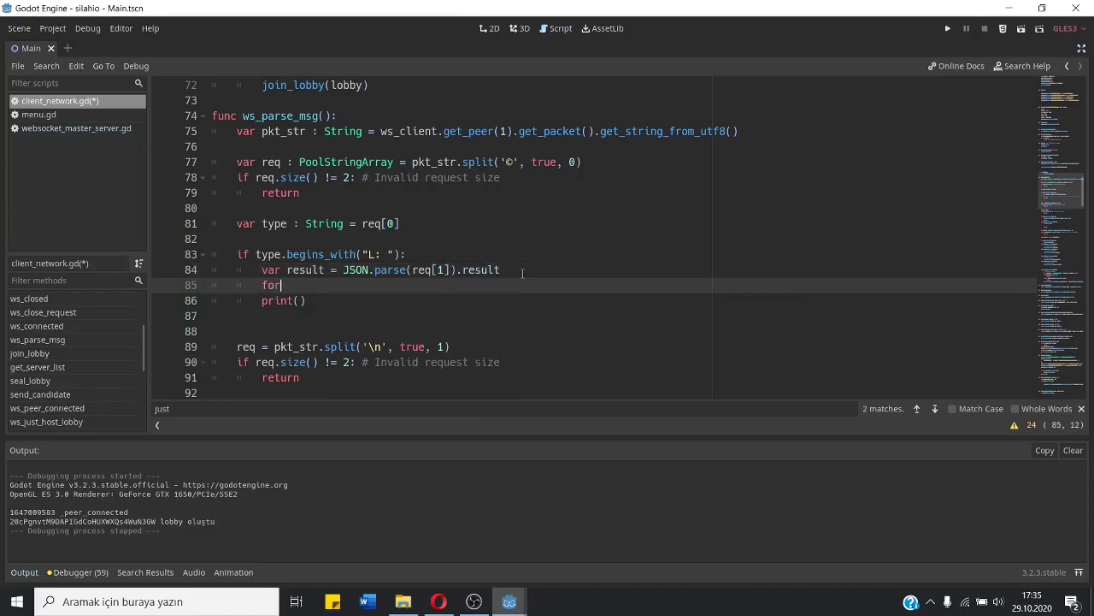
pyautogui.write(' i in resul')
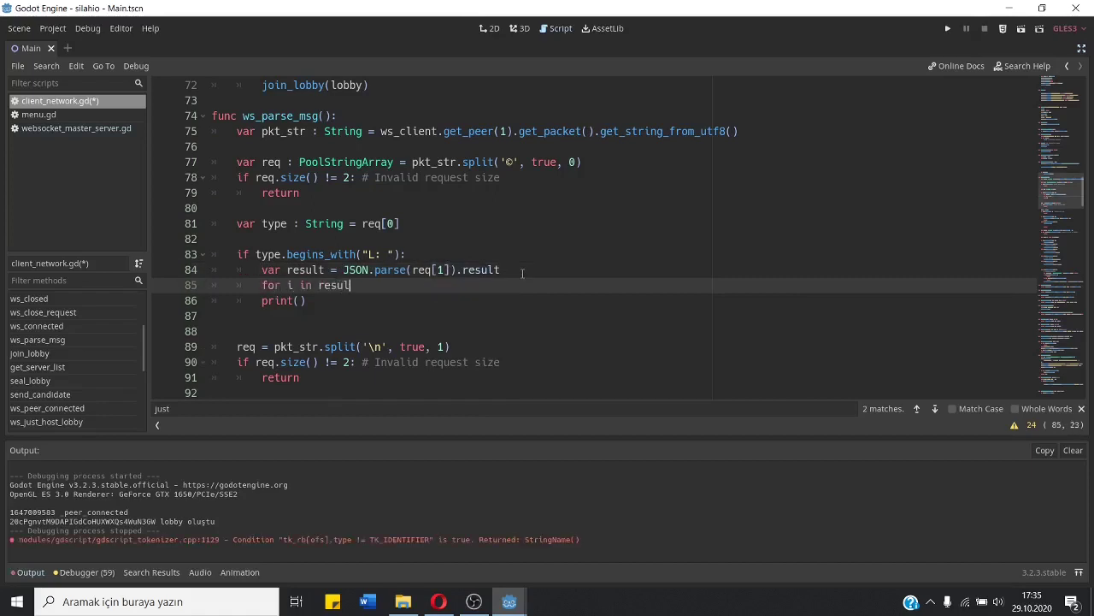
pyautogui.write('t:')
pyautogui.press('Return')
pyautogui.press('Down')
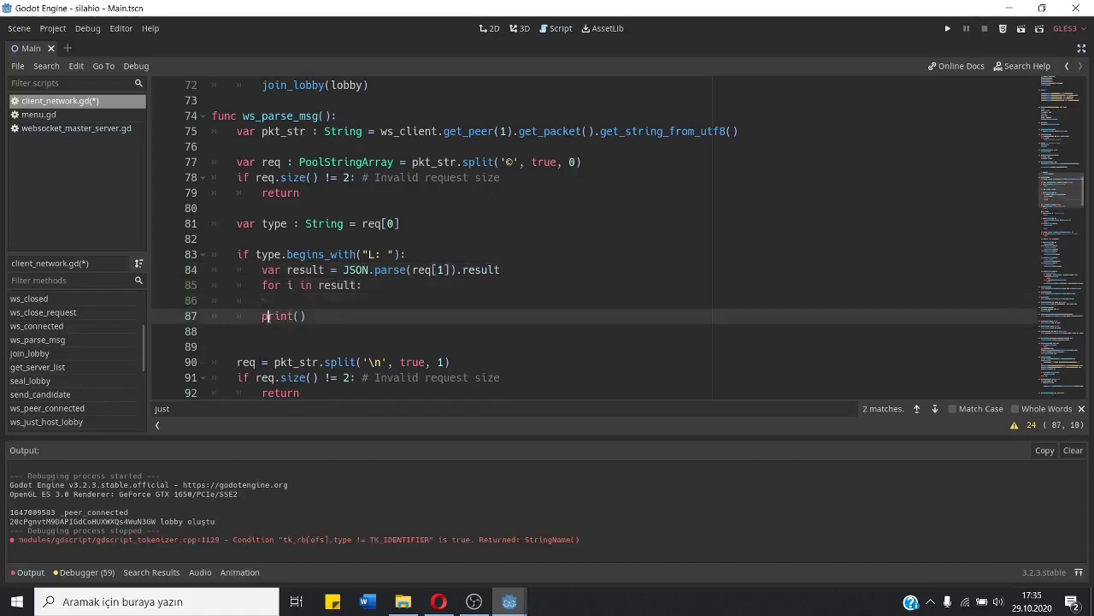
pyautogui.press('Tab')
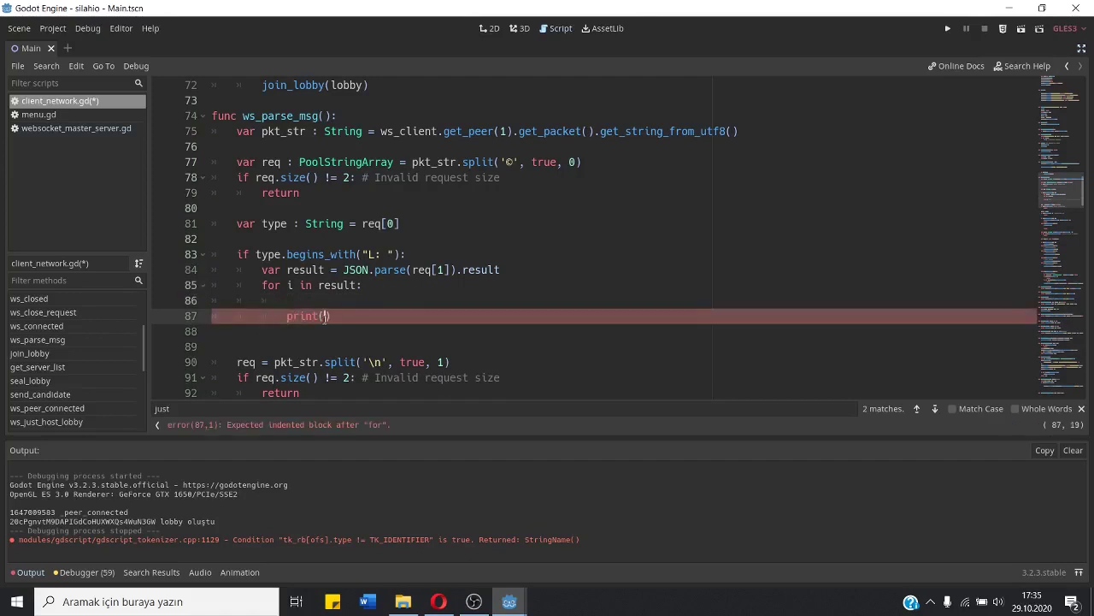
pyautogui.write('i')
pyautogui.click(200, 301)
# Remove the blank loop line and call get_server_list() after ws_just_host_lobby in ws_connected
pyautogui.press('BackSpace')
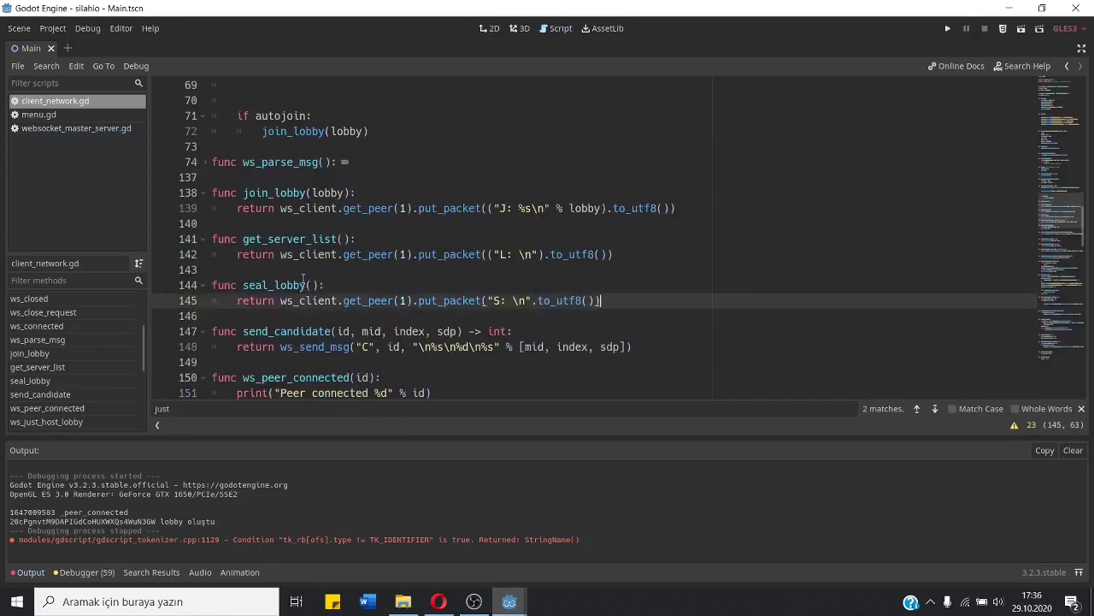
pyautogui.click(533, 254)
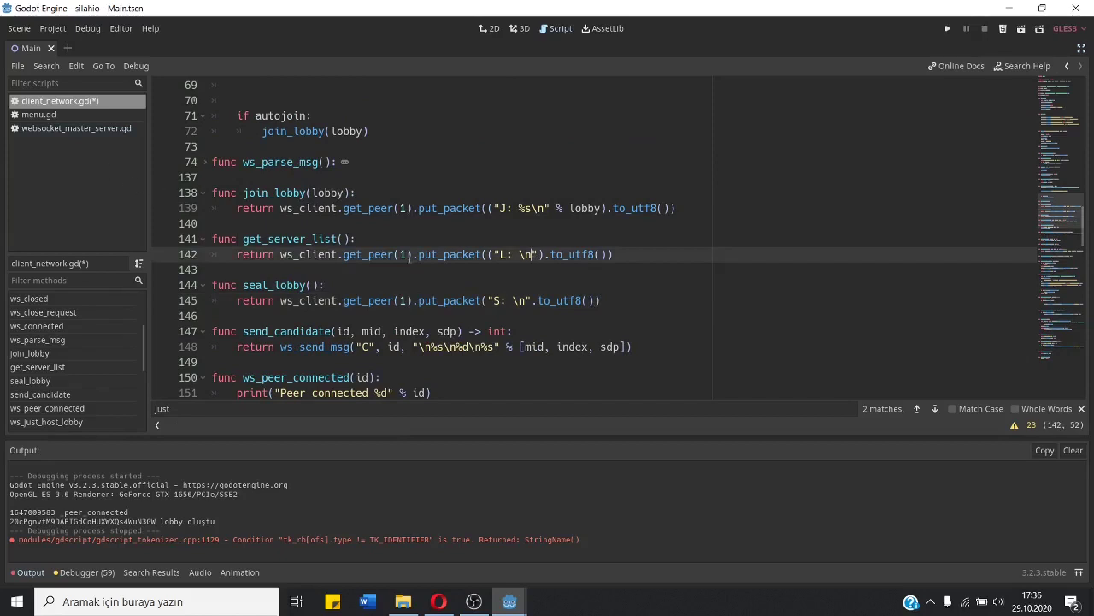
pyautogui.doubleClick(284, 240)
pyautogui.hotkey('ctrl', 'c')
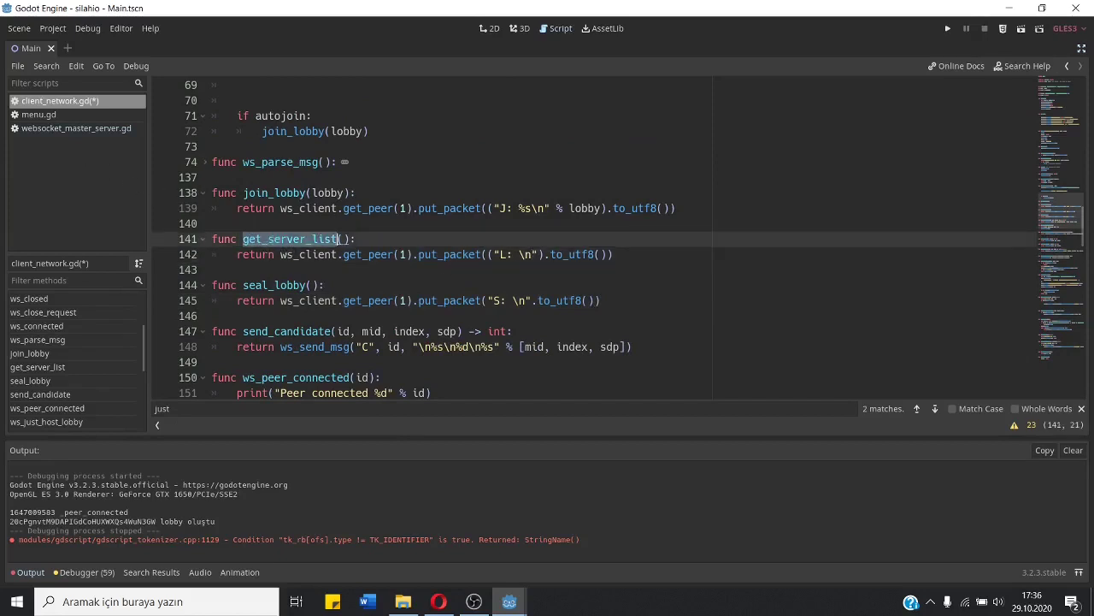
pyautogui.scroll(4, 276, 300)
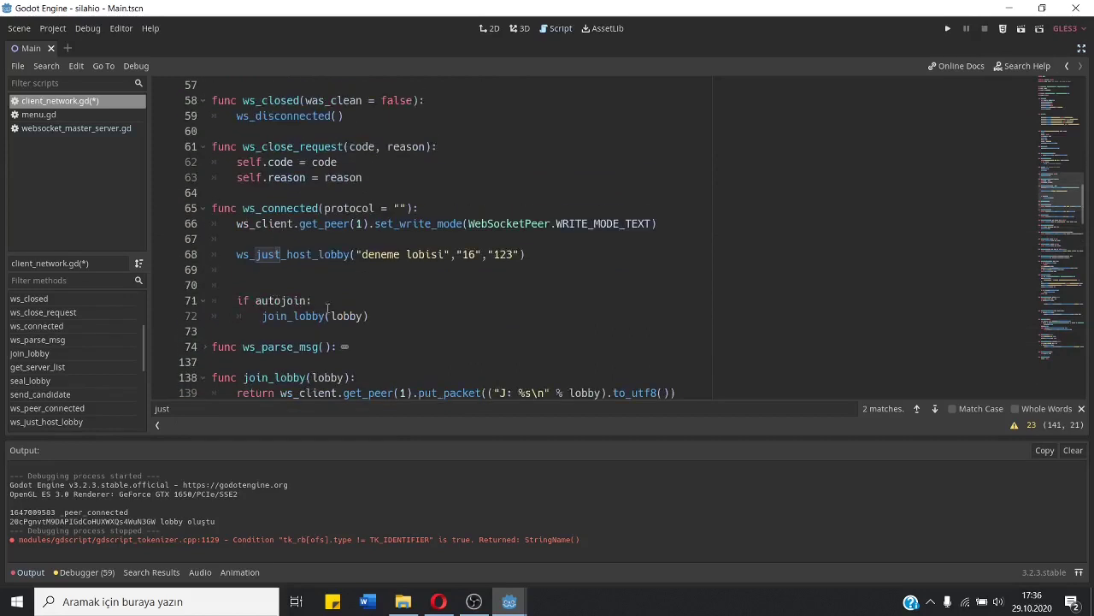
pyautogui.click(273, 273)
pyautogui.hotkey('ctrl', 'v')
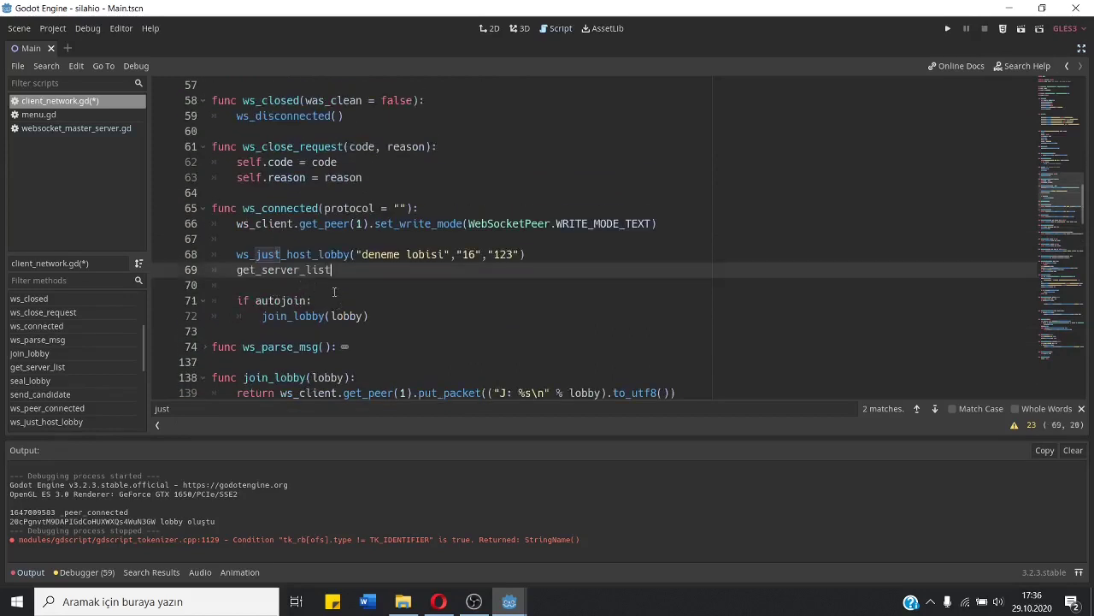
pyautogui.write('(')
# Save and run the project with F5
pyautogui.scroll(-5, 347, 299)
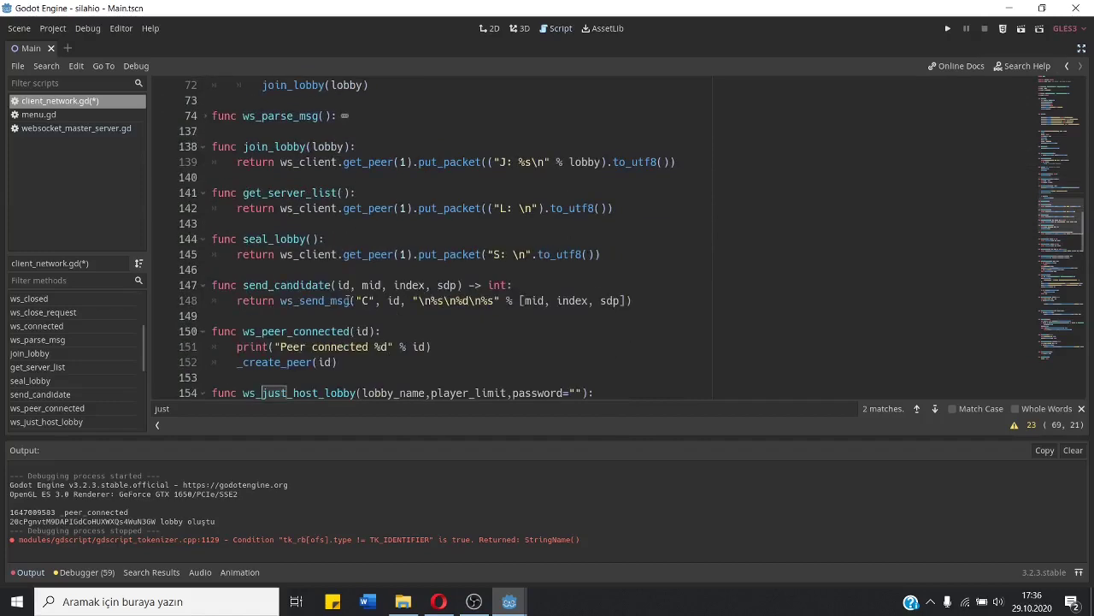
pyautogui.scroll(5, 347, 299)
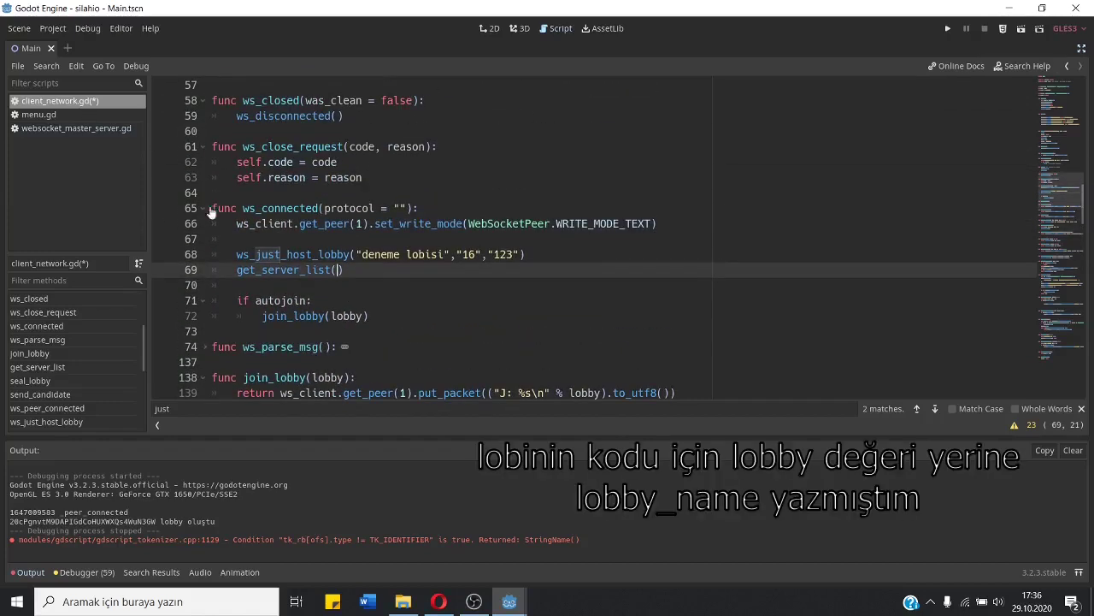
pyautogui.press('F5')
# Move the running game window aside and close it to stop debugging
pyautogui.moveTo(373, 185); pyautogui.dragTo(346, 128)
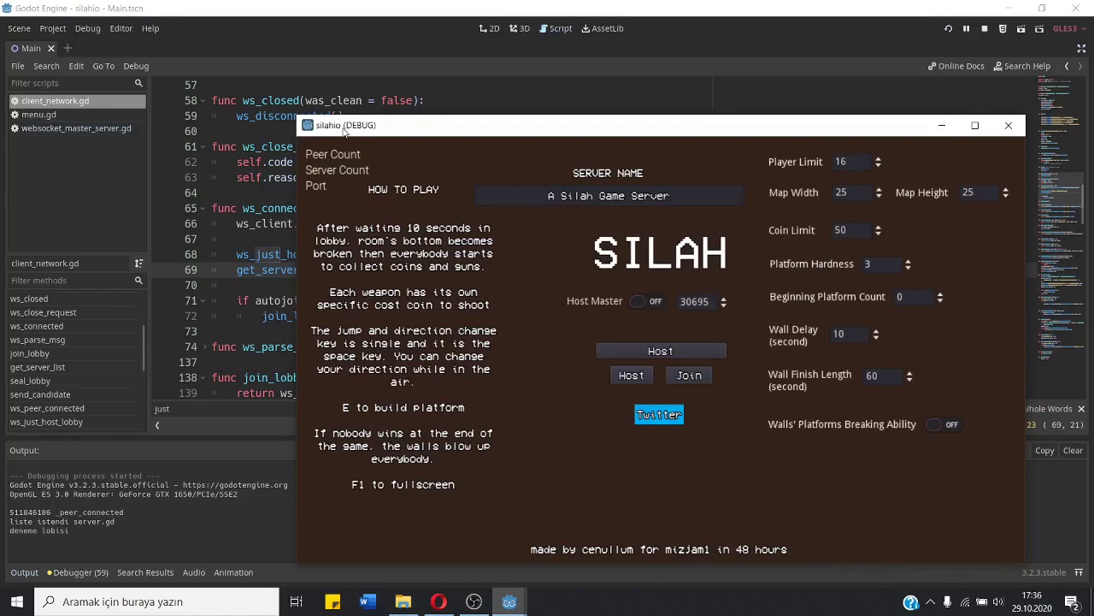
pyautogui.click(1008, 125)
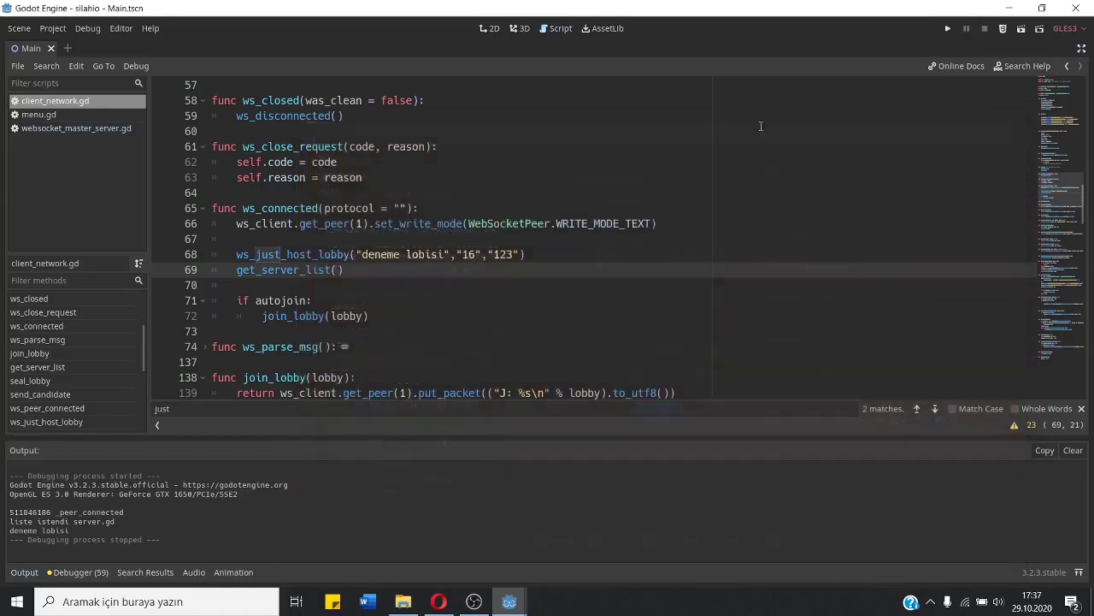
pyautogui.scroll(-2, 386, 227)
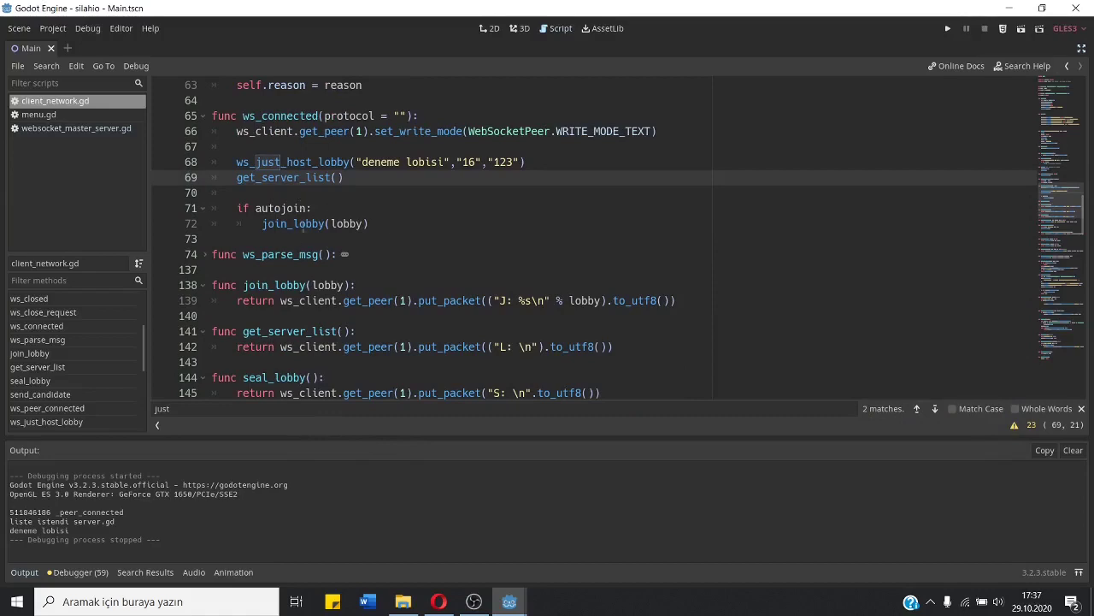
# In websocket_master_server.gd, replace lobby_name with lobby as the lobby_browser_list key on line 174
pyautogui.click(76, 128)
pyautogui.scroll(-3, 334, 254)
pyautogui.scroll(-3, 333, 254)
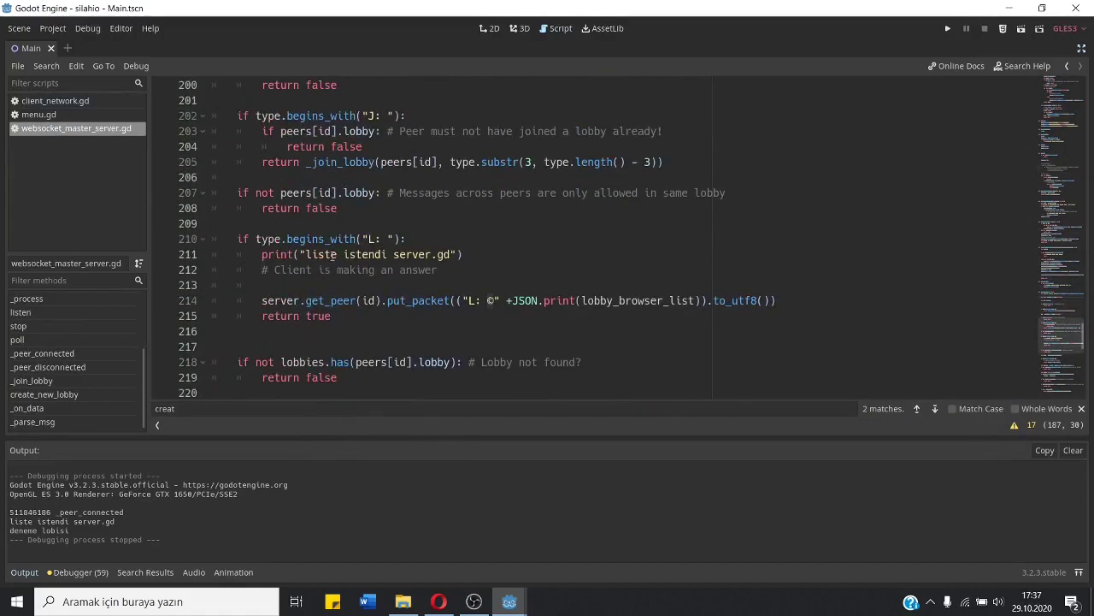
pyautogui.scroll(-3, 333, 254)
pyautogui.scroll(9, 299, 254)
pyautogui.scroll(6, 266, 255)
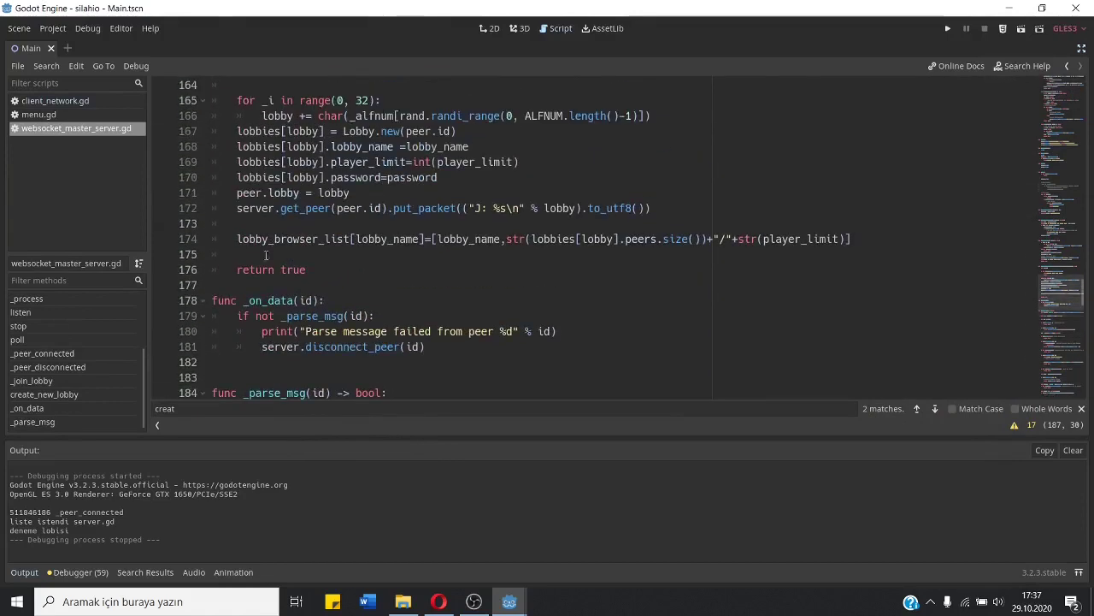
pyautogui.doubleClick(359, 239)
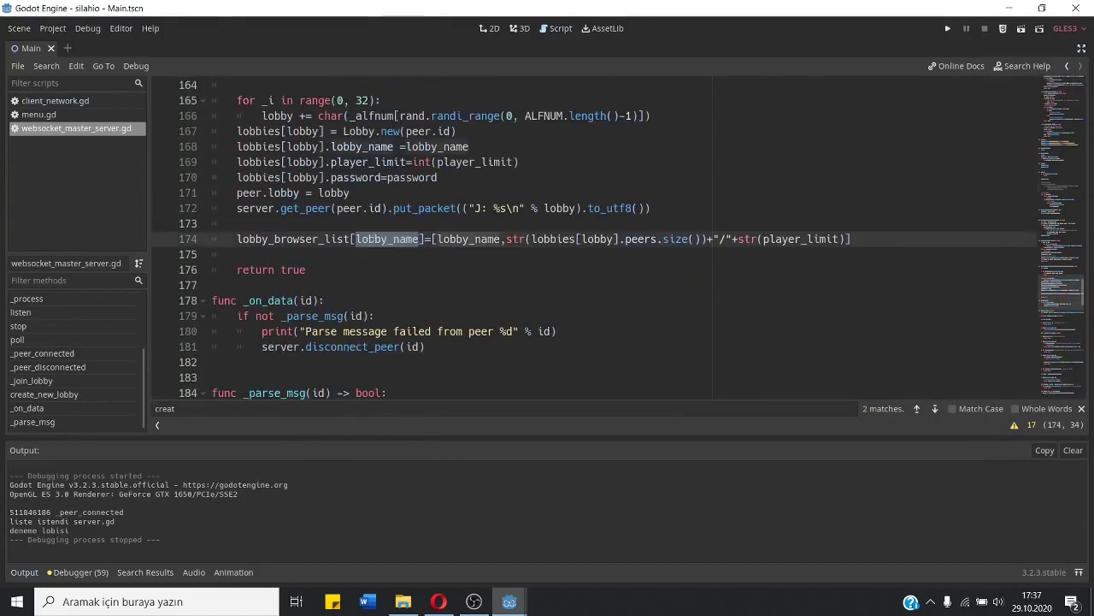
pyautogui.doubleClick(303, 146)
pyautogui.hotkey('ctrl', 'c')
pyautogui.doubleClick(378, 240)
pyautogui.hotkey('ctrl', 'v')
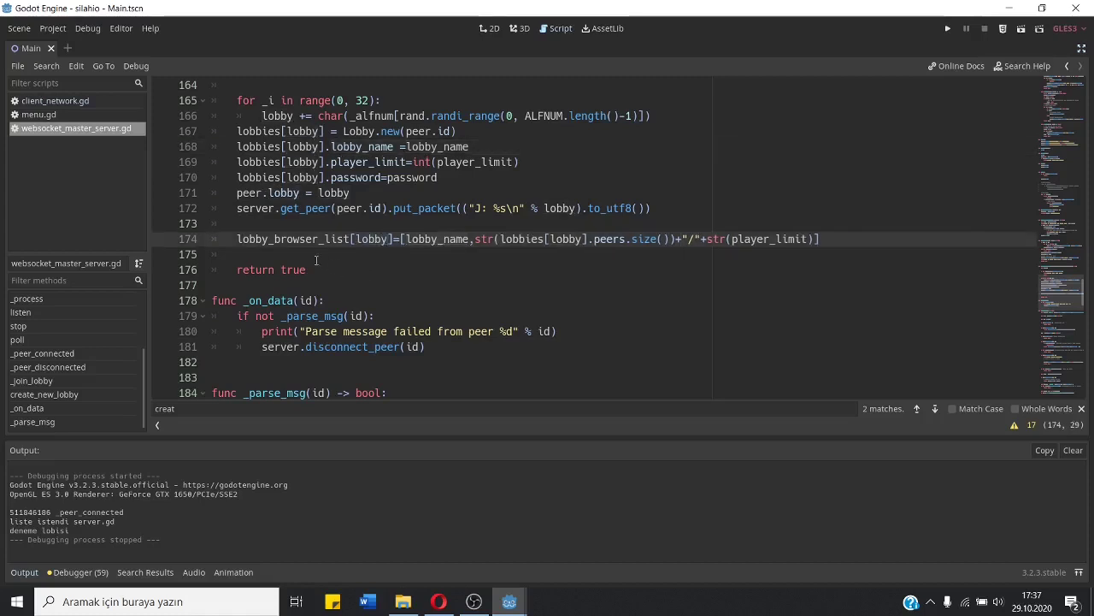
pyautogui.click(294, 254)
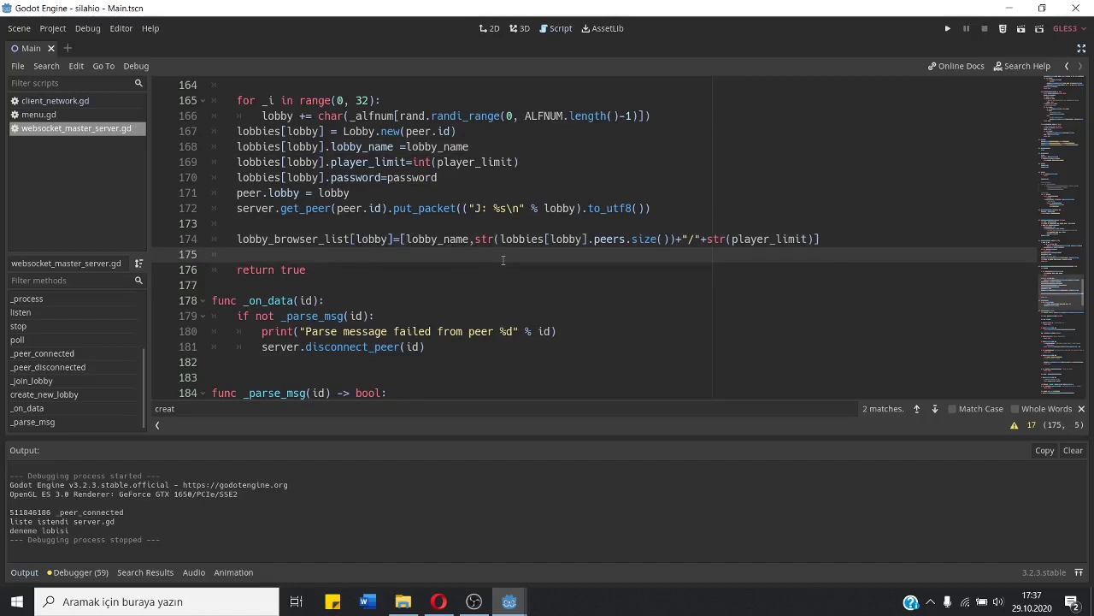
pyautogui.click(49, 100)
# Nest a for k in i: loop with a print( call and delete the old print(i)
pyautogui.scroll(-4, 351, 311)
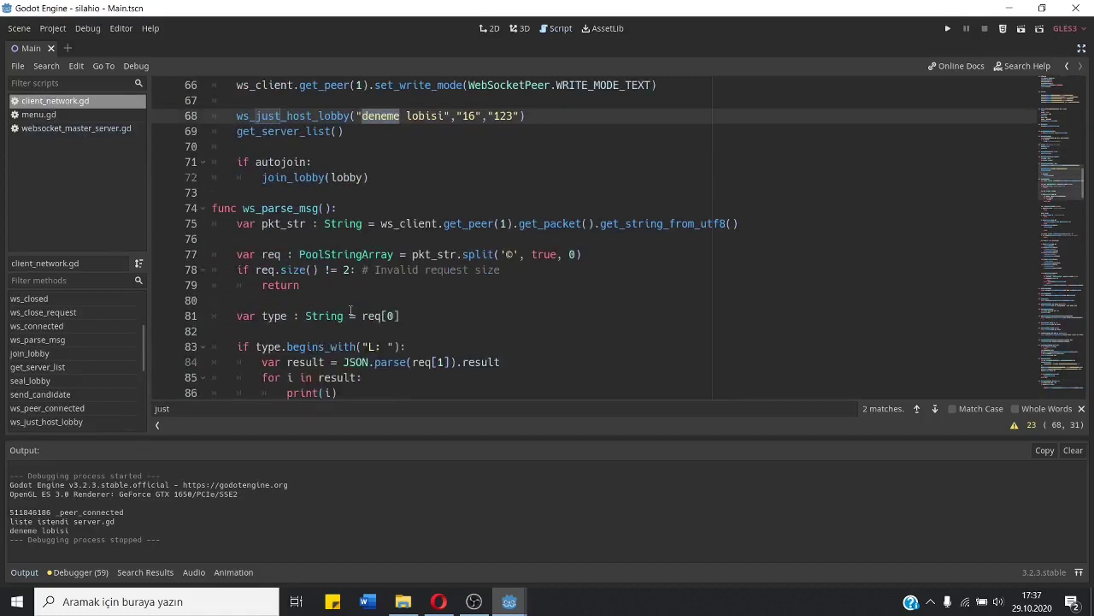
pyautogui.scroll(-2, 351, 310)
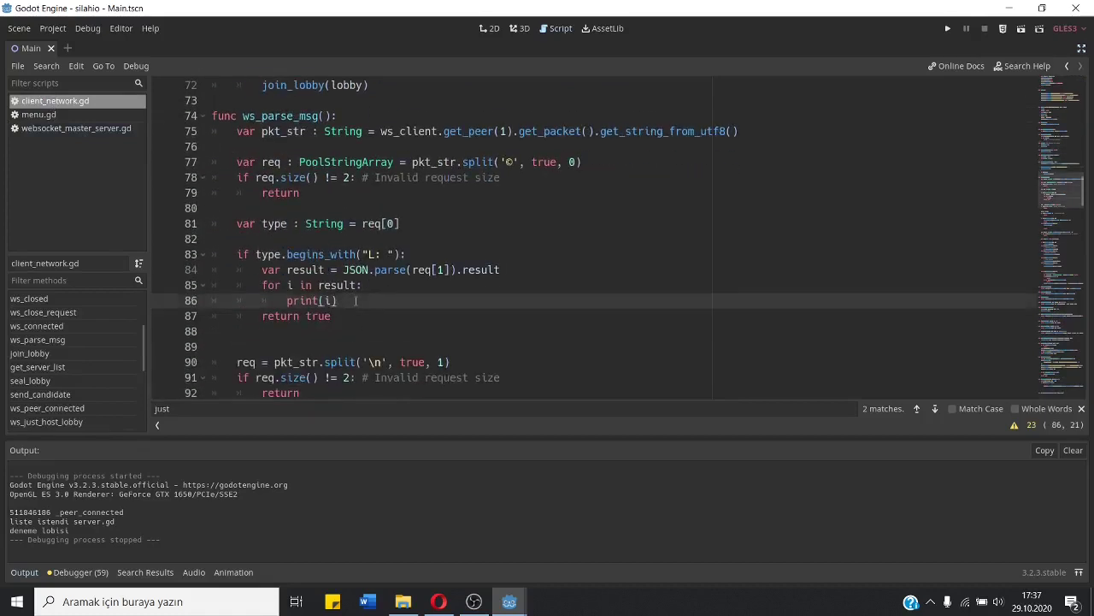
pyautogui.click(382, 284)
pyautogui.press('Return')
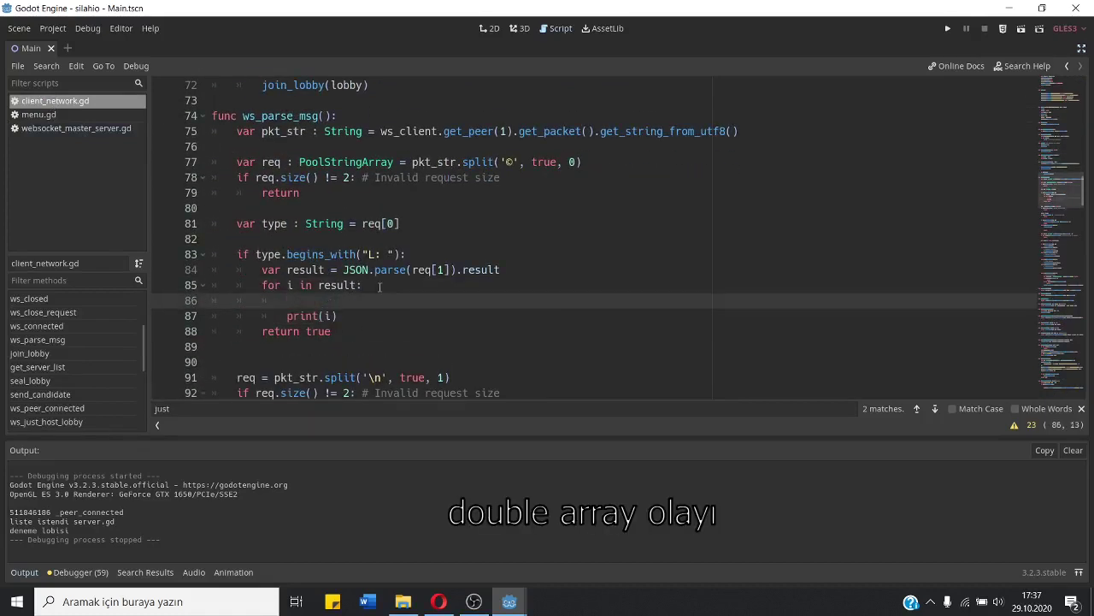
pyautogui.write('for k i')
pyautogui.write('n i:')
pyautogui.press('Return')
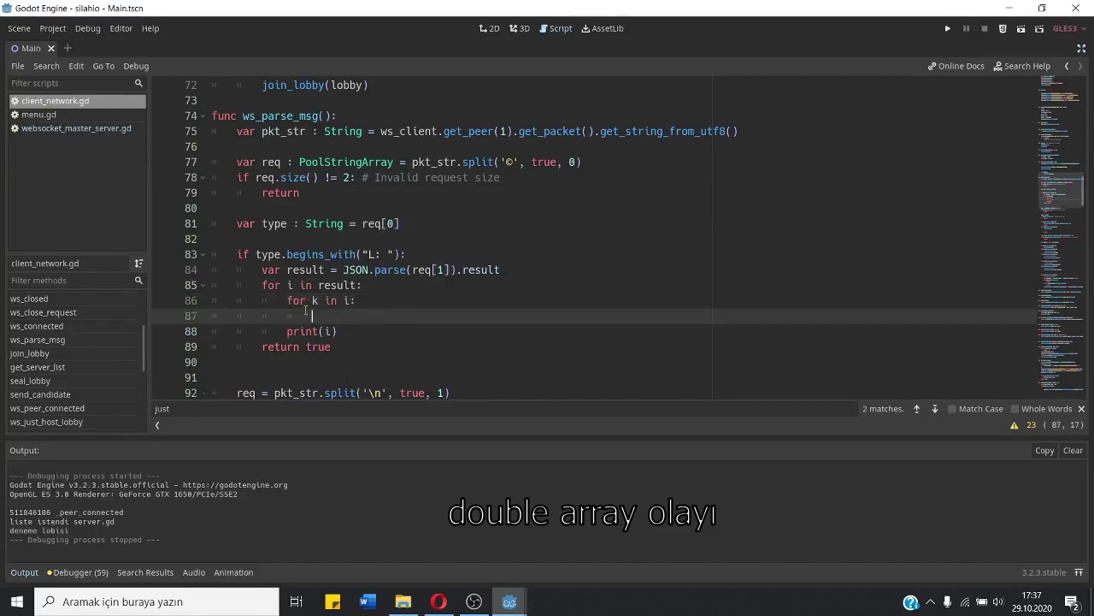
pyautogui.write('print')
pyautogui.write('(')
pyautogui.moveTo(340, 331); pyautogui.dragTo(287, 331)
pyautogui.press('BackSpace')
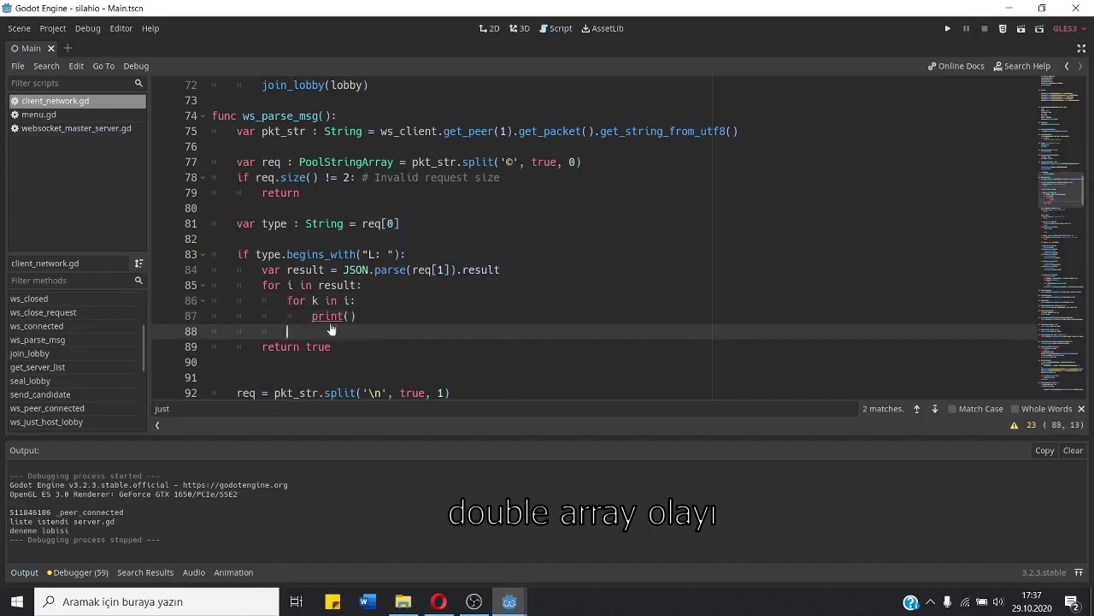
# Insert an indented line in the result loop above the k loop
pyautogui.click(374, 286)
pyautogui.press('Return')
pyautogui.press('Return')
pyautogui.press('Home')
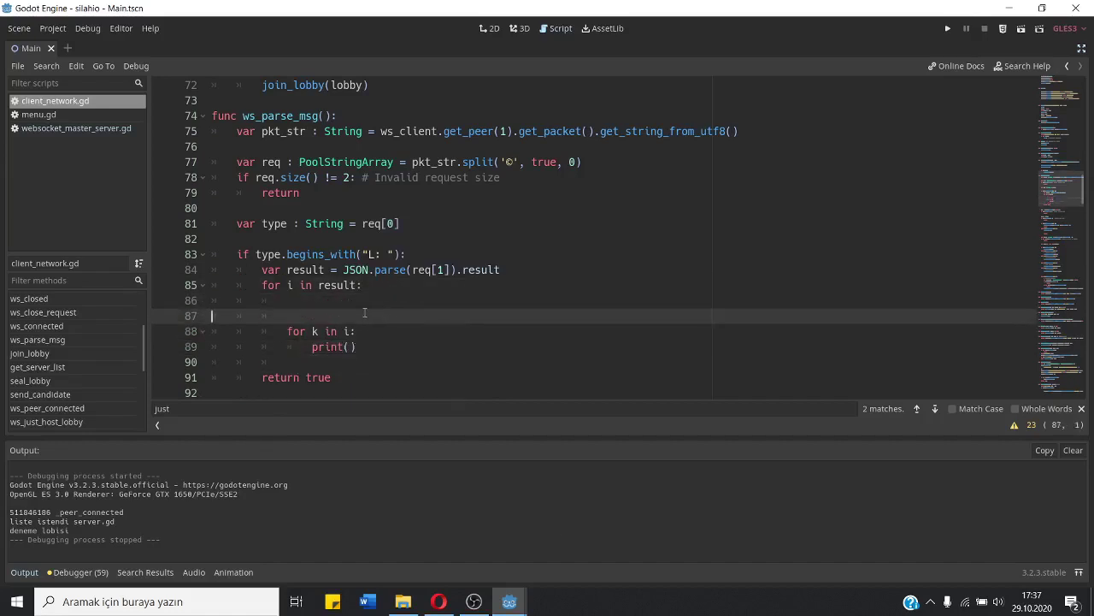
pyautogui.moveTo(326, 301); pyautogui.dragTo(139, 303)
pyautogui.press('BackSpace')
pyautogui.press('BackSpace')
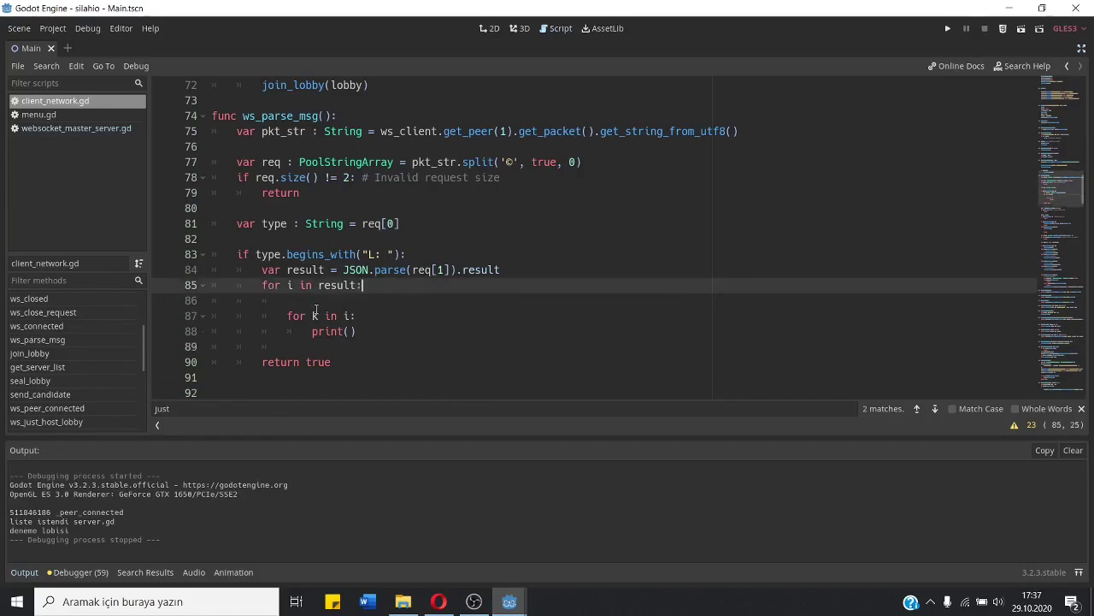
pyautogui.click(316, 301)
pyautogui.press('Return')
pyautogui.press('Home')
# Write print(i + " Lobi Kodu") on the new line
pyautogui.click(315, 313)
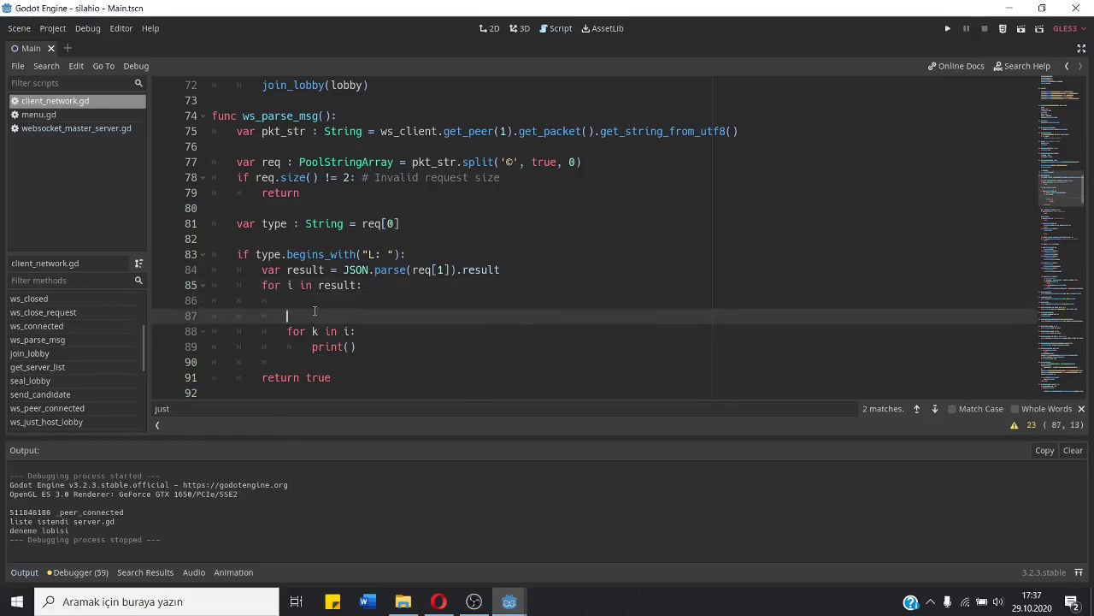
pyautogui.write('print(')
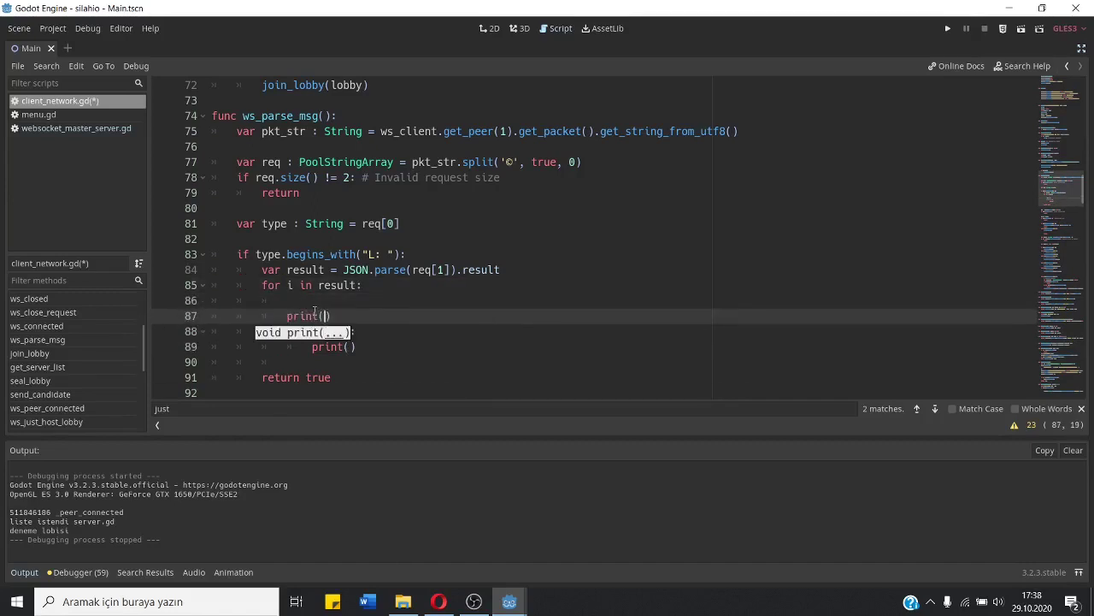
pyautogui.write('i6')
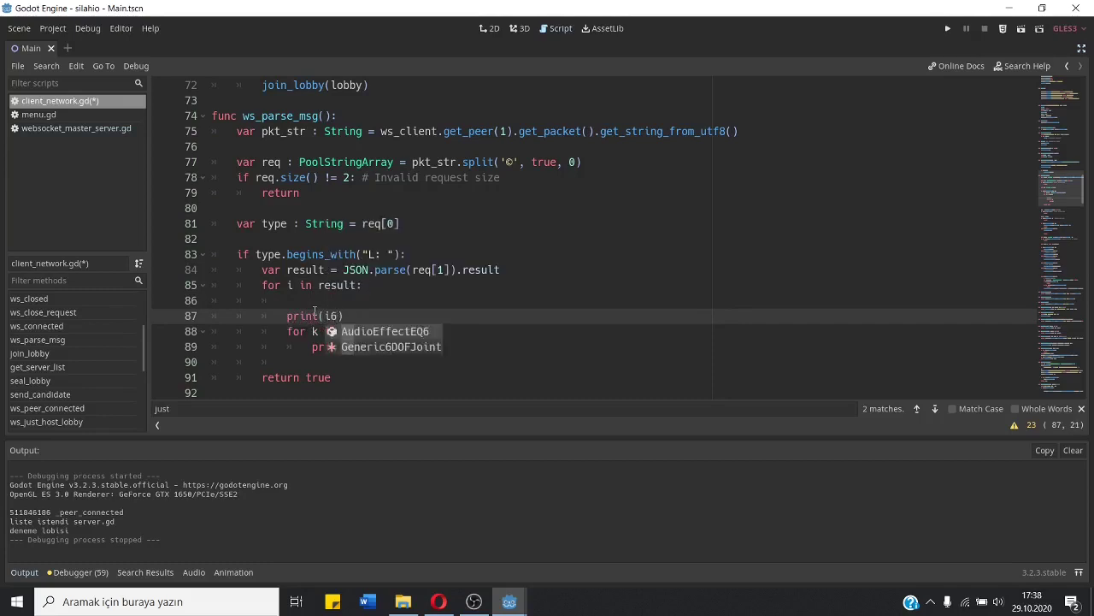
pyautogui.press('BackSpace')
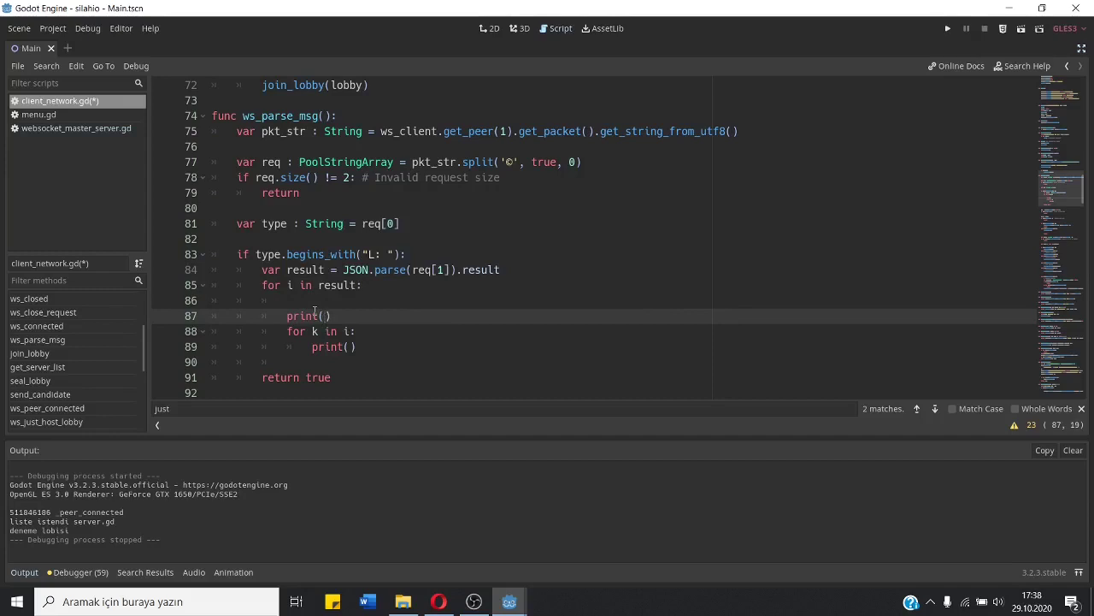
pyautogui.write('i')
pyautogui.write('+ " ')
pyautogui.write('Lobisi')
pyautogui.click(373, 335)
pyautogui.click(394, 316)
pyautogui.press('BackSpace')
pyautogui.press('BackSpace')
pyautogui.write('Kodu')
# Complete print(k), remove the trailing blank line, and run the game with F5
pyautogui.scroll(-1, 389, 321)
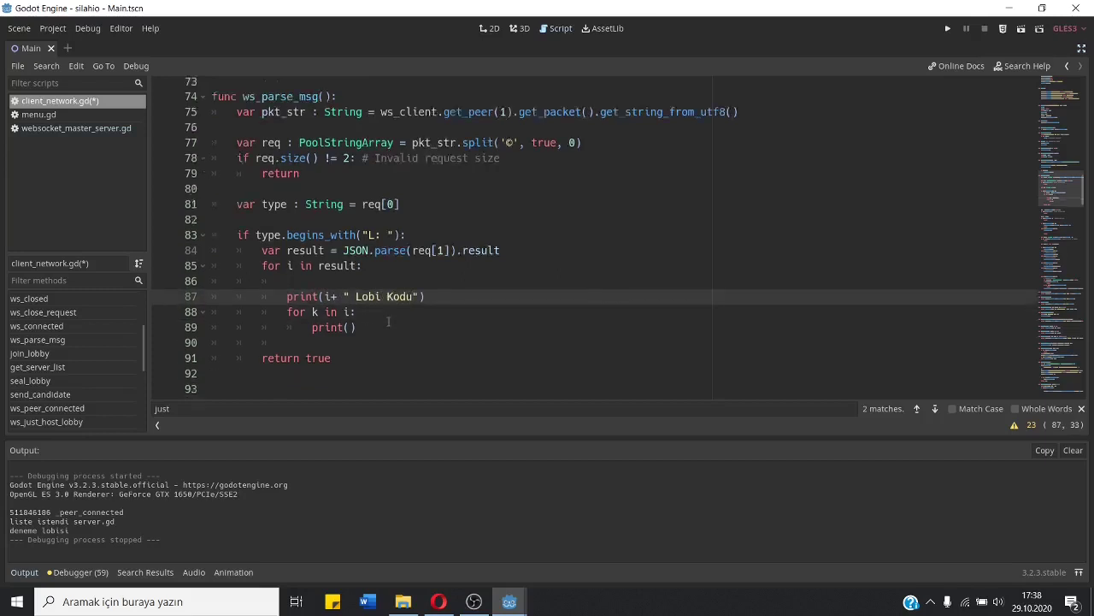
pyautogui.scroll(-2, 388, 321)
pyautogui.click(350, 254)
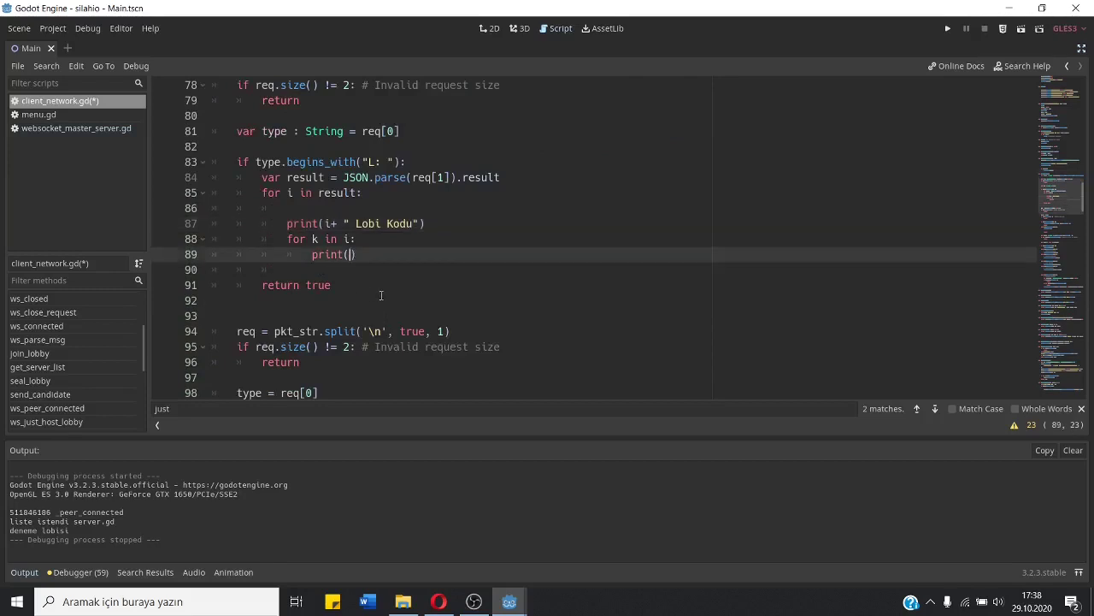
pyautogui.write('k')
pyautogui.click(274, 270)
pyautogui.press('BackSpace')
pyautogui.press('BackSpace')
pyautogui.press('BackSpace')
pyautogui.press('BackSpace')
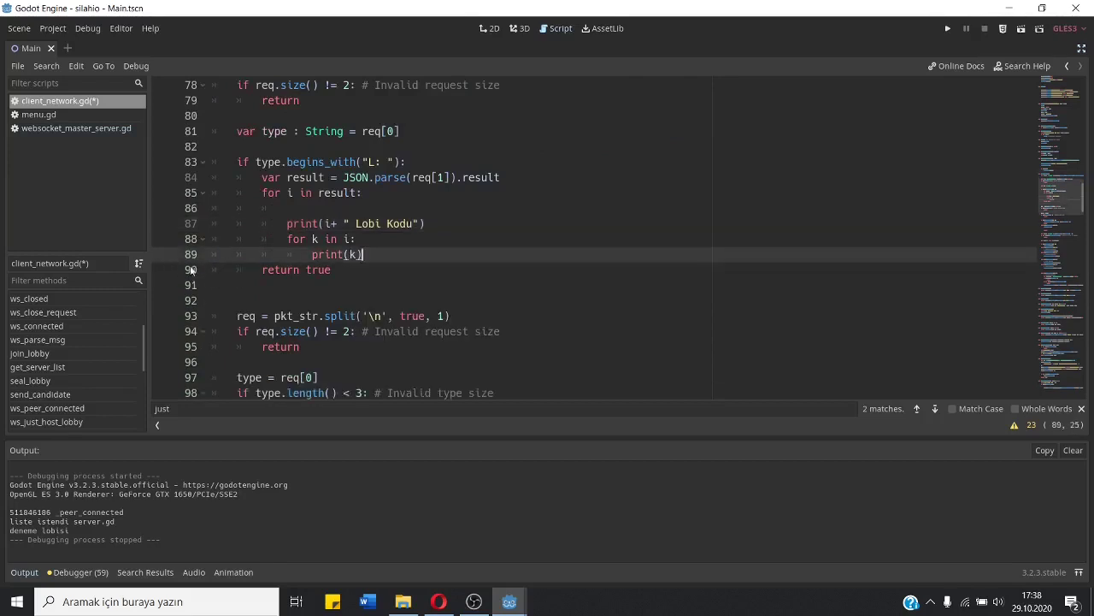
pyautogui.press('F5')
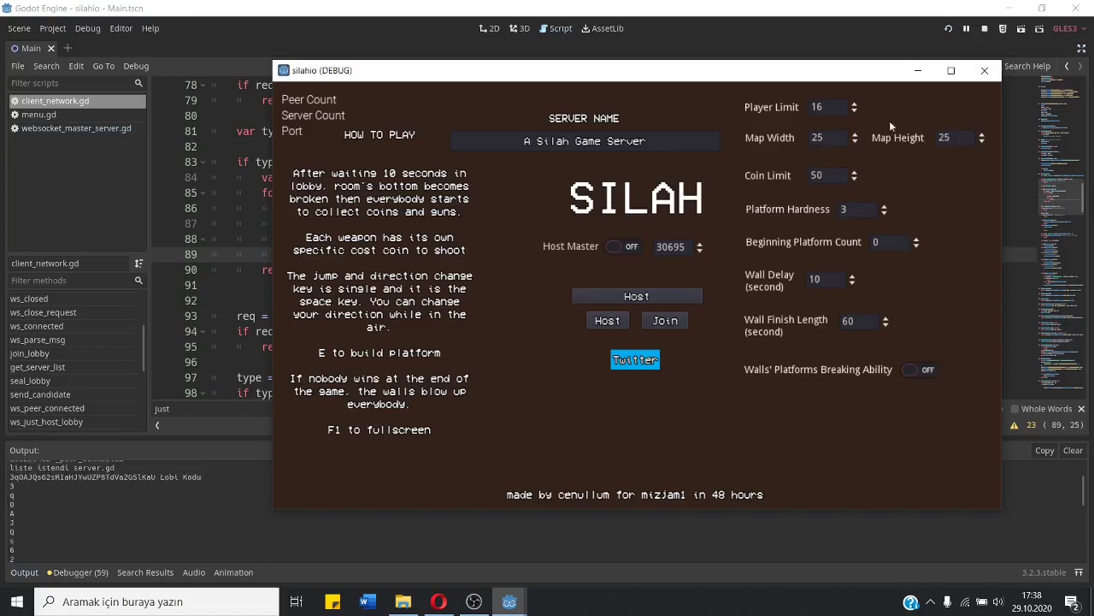
# Minimize the game window to read the output and select the print(k) statement
pyautogui.click(919, 75)
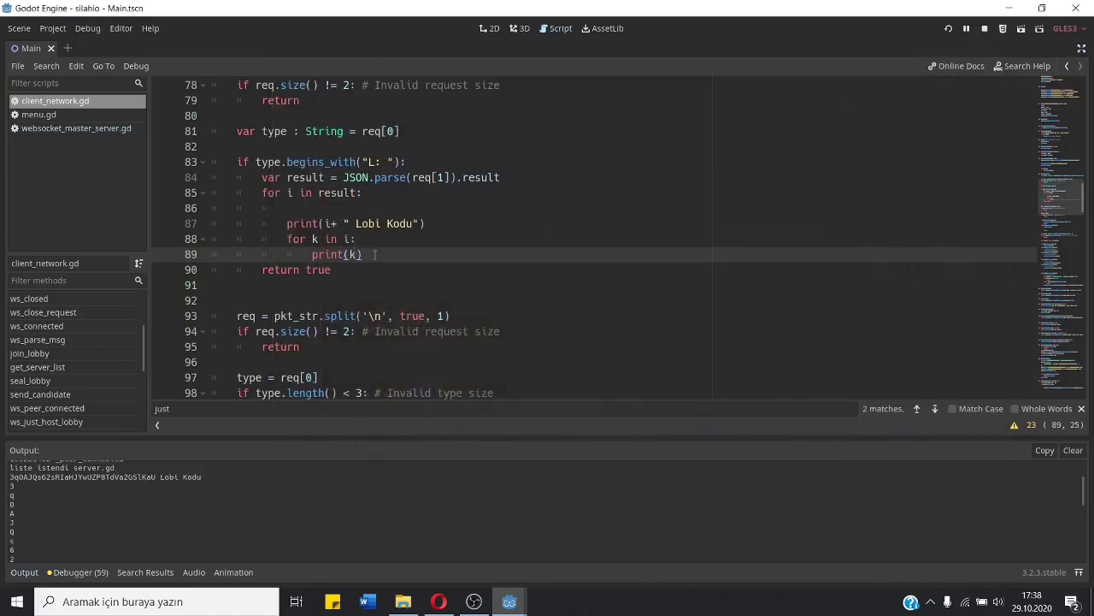
pyautogui.moveTo(373, 254); pyautogui.dragTo(275, 255)
# Add print(result) after the JSON parse line and rerun the game with F5
pyautogui.click(526, 178)
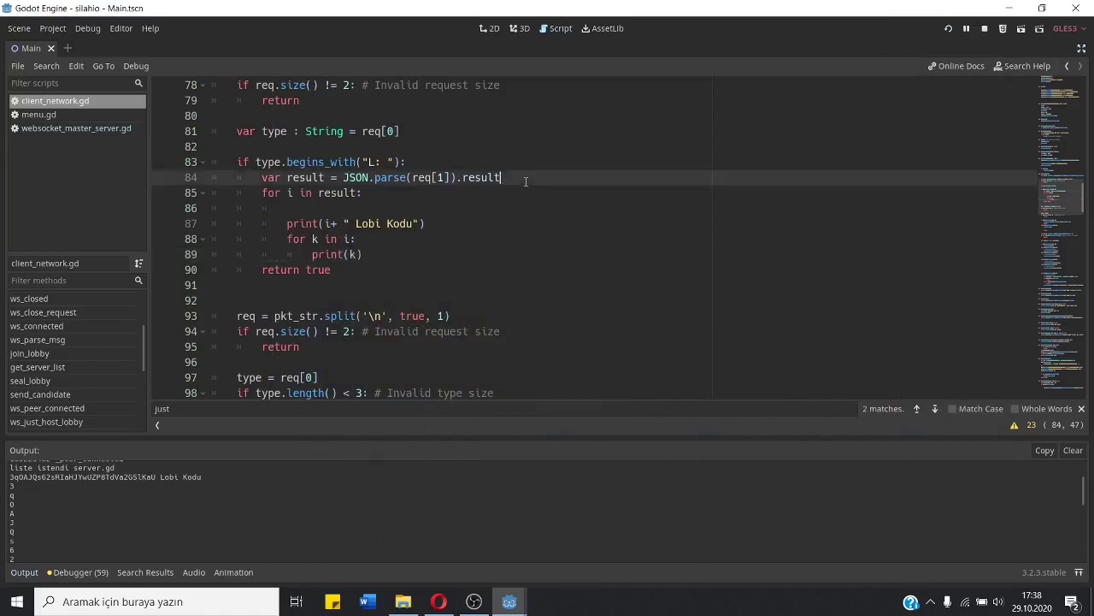
pyautogui.press('Return')
pyautogui.write('pri')
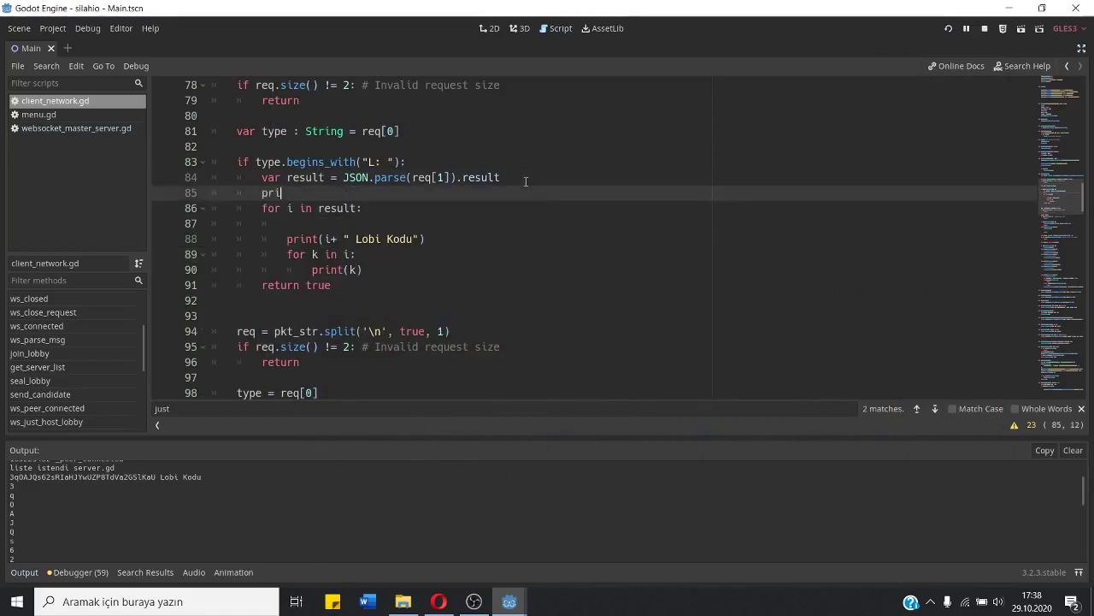
pyautogui.write('nt(reul')
pyautogui.press('BackSpace')
pyautogui.press('BackSpace')
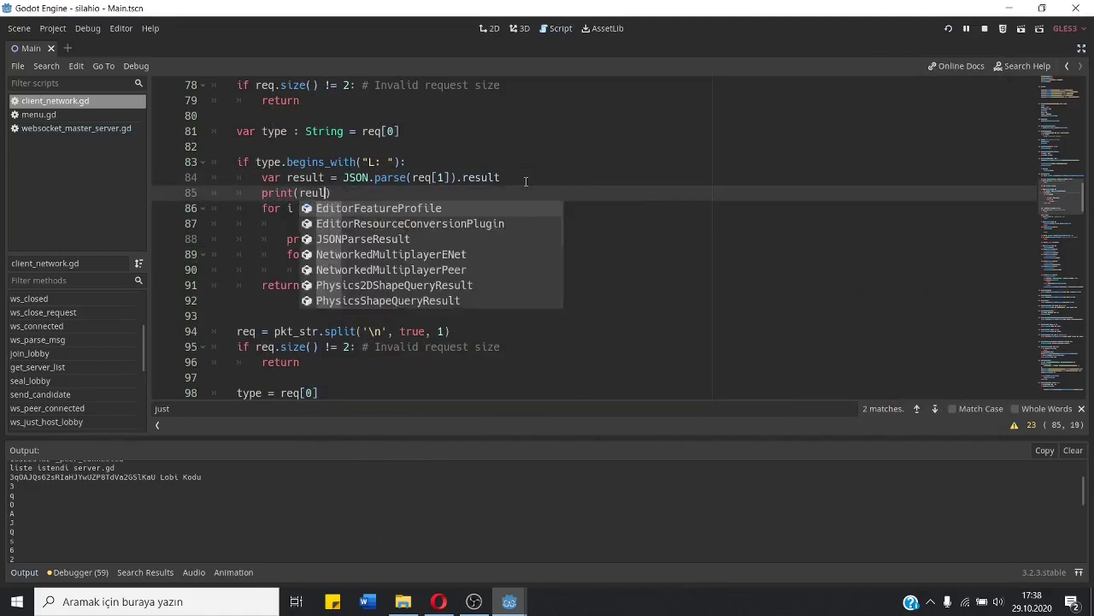
pyautogui.write('sult')
pyautogui.press('F5')
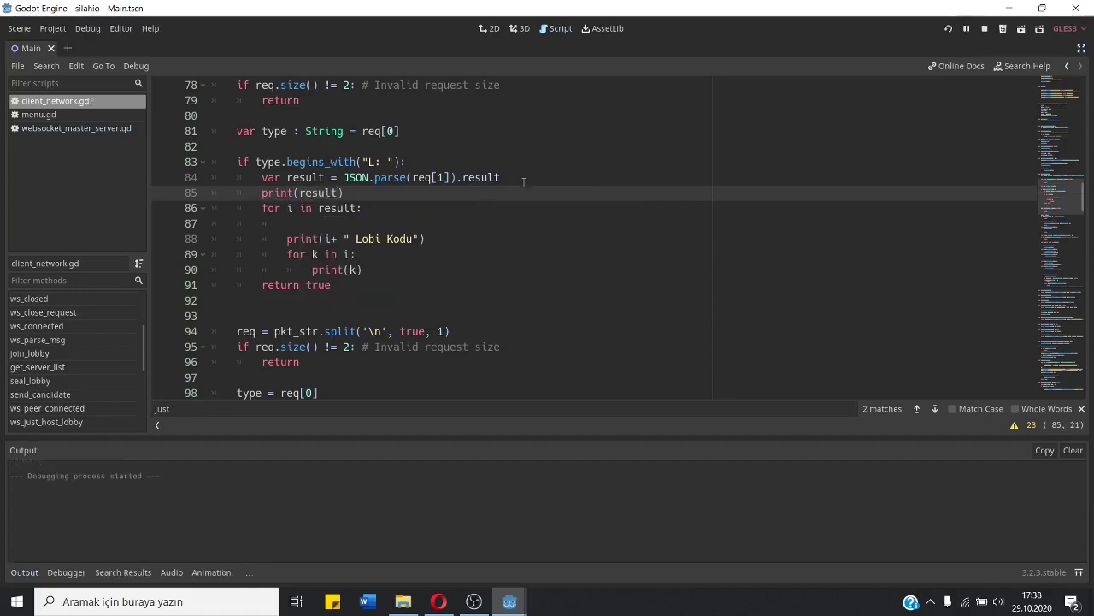
# Inspect the printed lobby dictionary line in the Output panel
pyautogui.moveTo(347, 93); pyautogui.dragTo(349, 77)
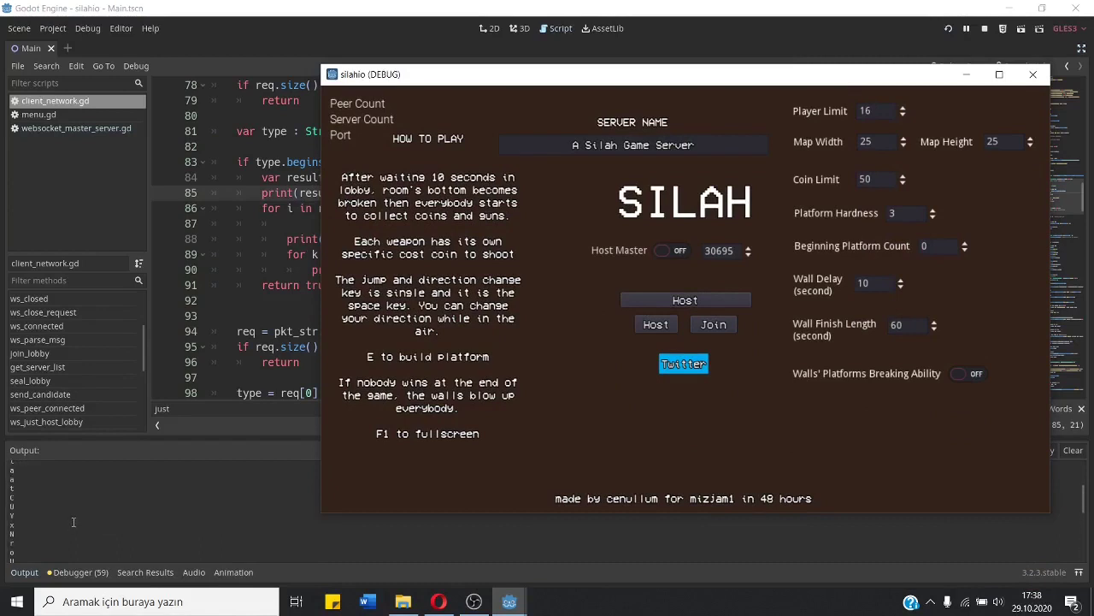
pyautogui.scroll(5, 74, 521)
pyautogui.scroll(2, 83, 524)
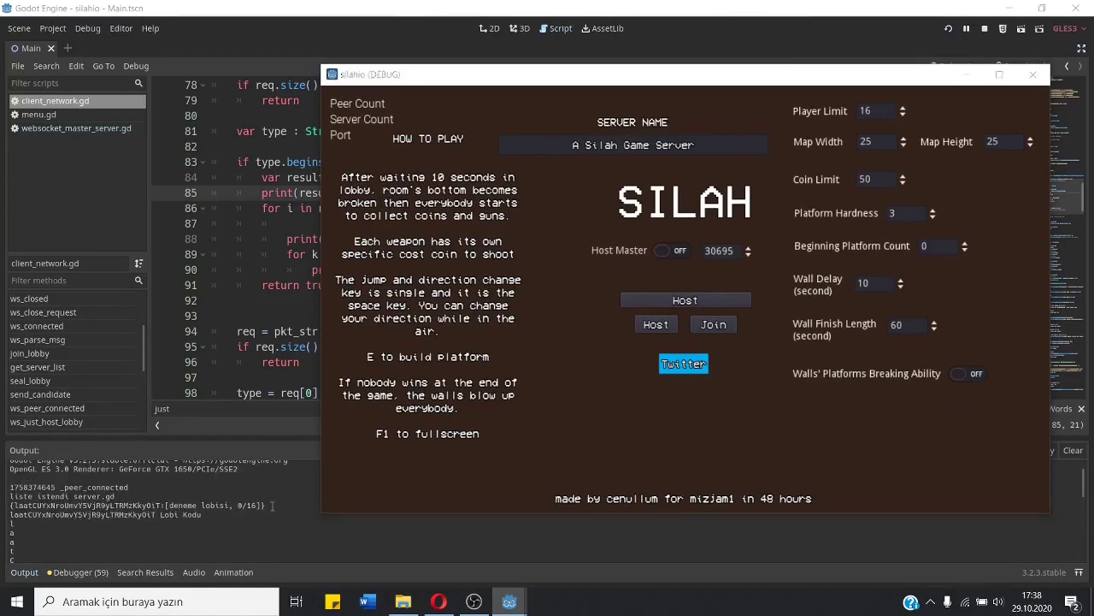
pyautogui.moveTo(268, 506); pyautogui.dragTo(11, 507)
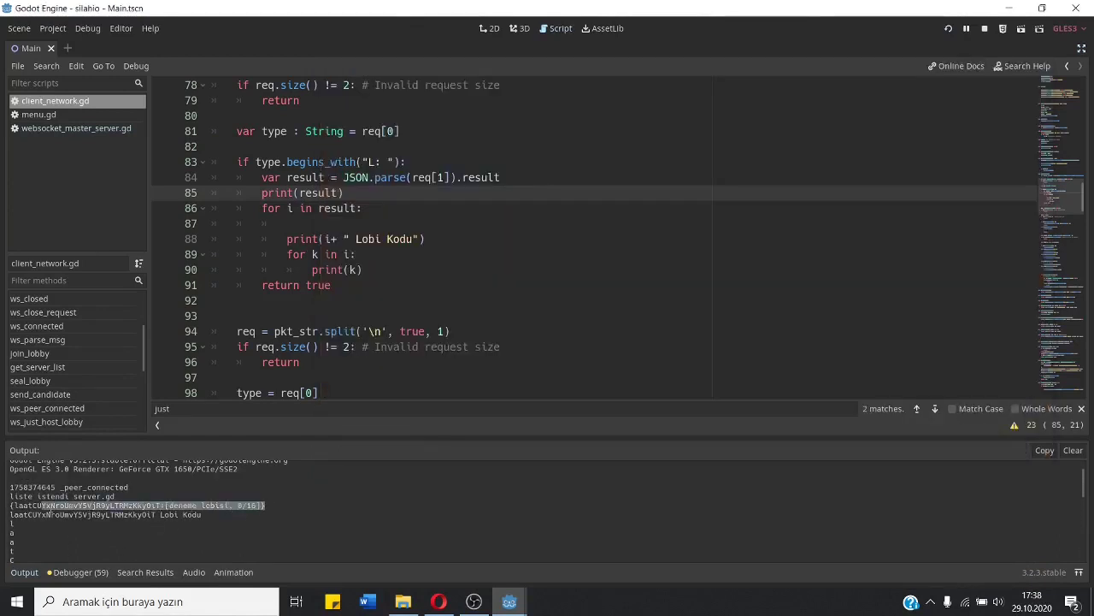
pyautogui.click(131, 534)
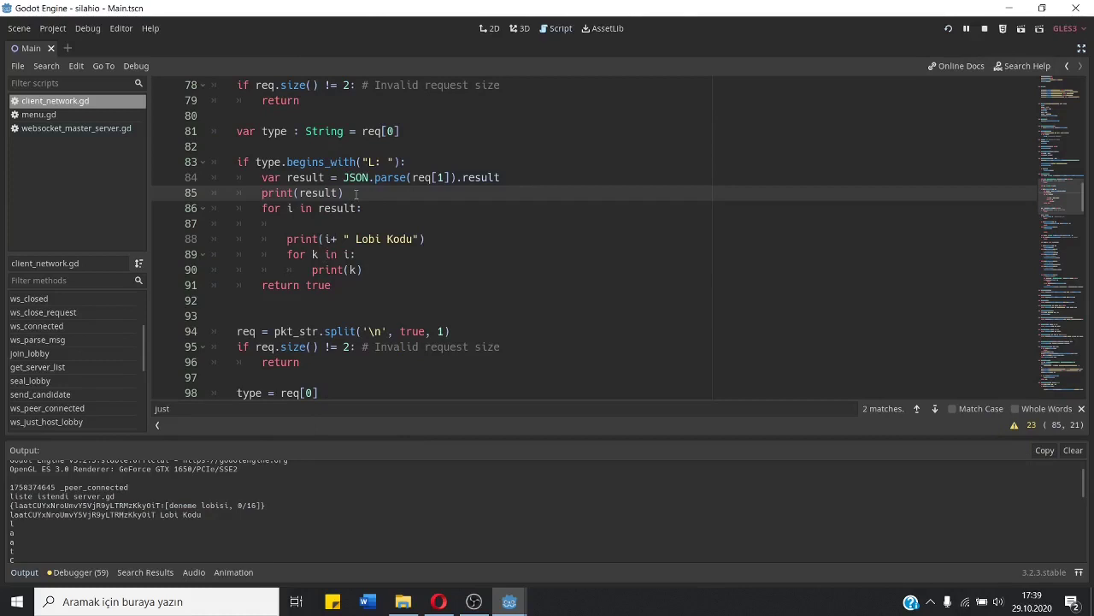
# Change print(k) on line 90 to print(result[k])
pyautogui.moveTo(265, 239); pyautogui.dragTo(366, 240)
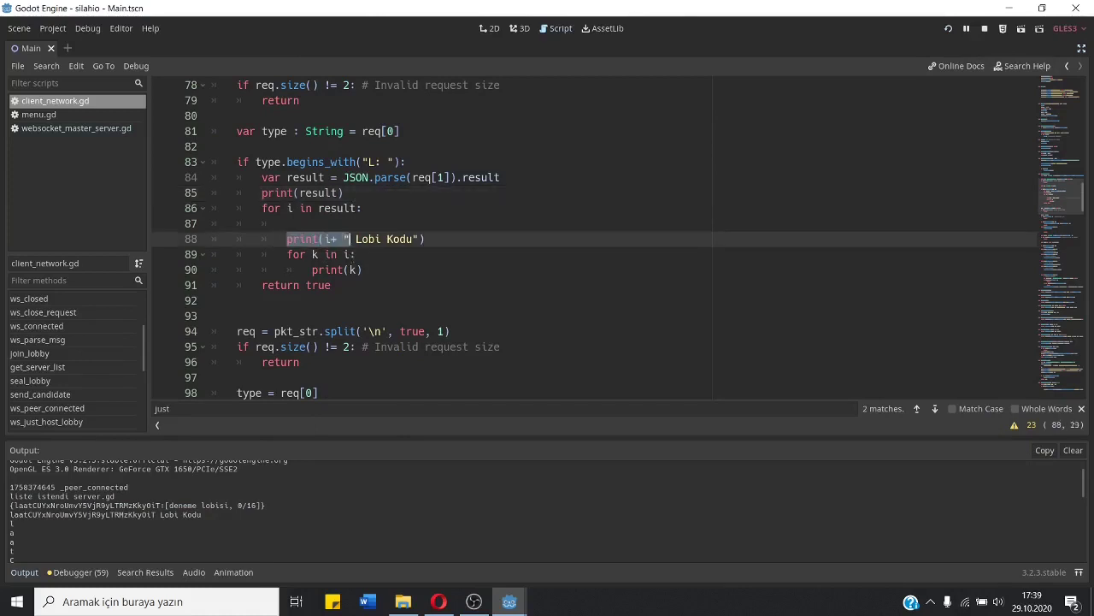
pyautogui.click(363, 208)
pyautogui.click(358, 193)
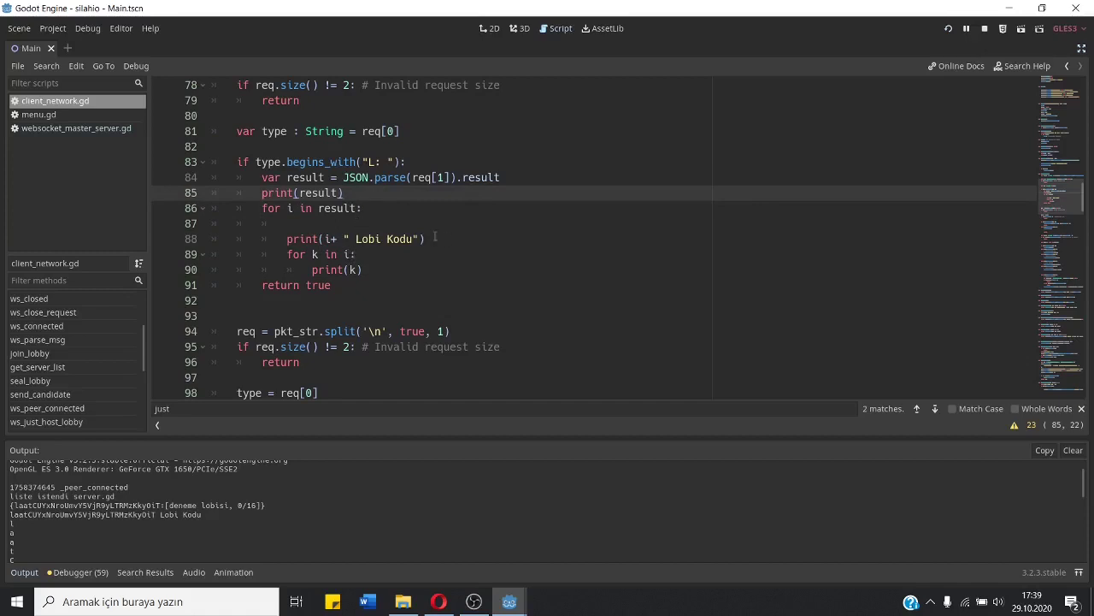
pyautogui.click(356, 269)
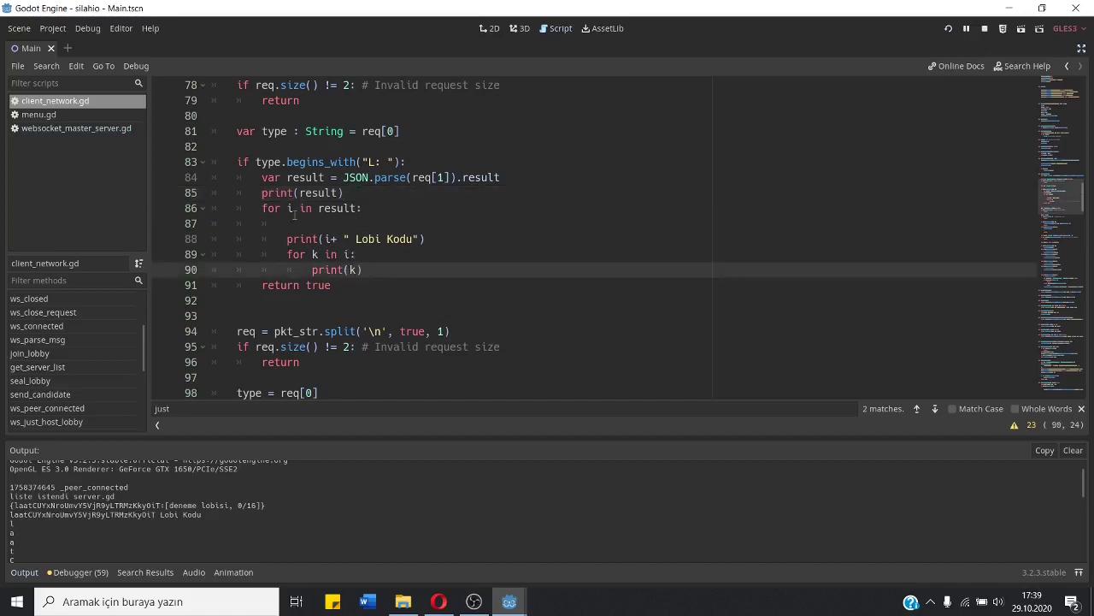
pyautogui.doubleClick(306, 177)
pyautogui.hotkey('ctrl', 'c')
pyautogui.doubleClick(351, 270)
pyautogui.hotkey('ctrl', 'v')
pyautogui.write('[')
pyautogui.write('k')
pyautogui.click(373, 255)
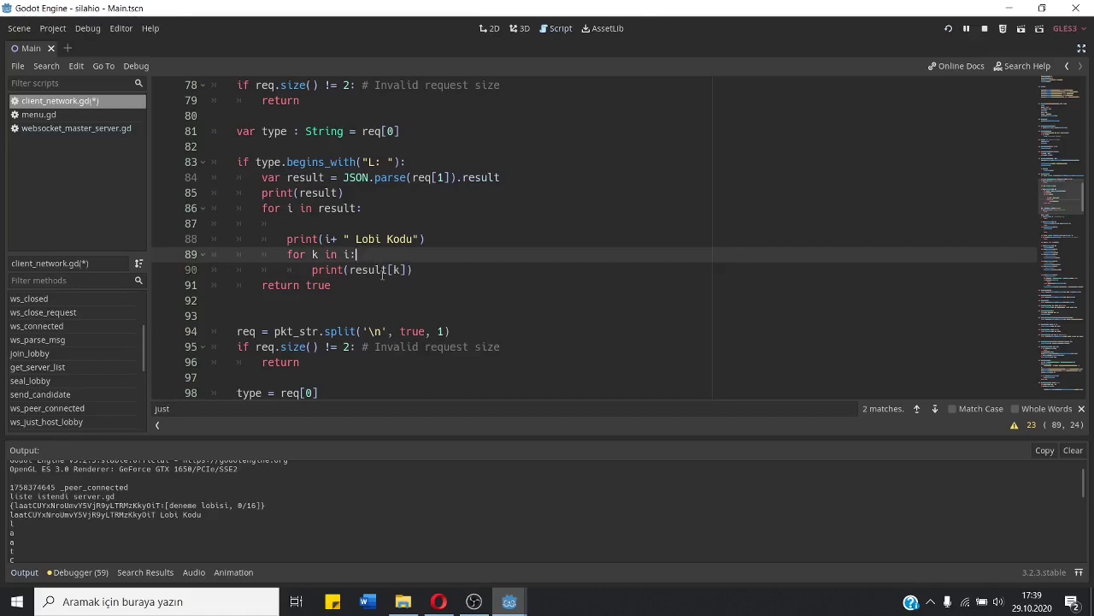
# Save and run the game, then close the game window after the invalid-index error
pyautogui.press('F5')
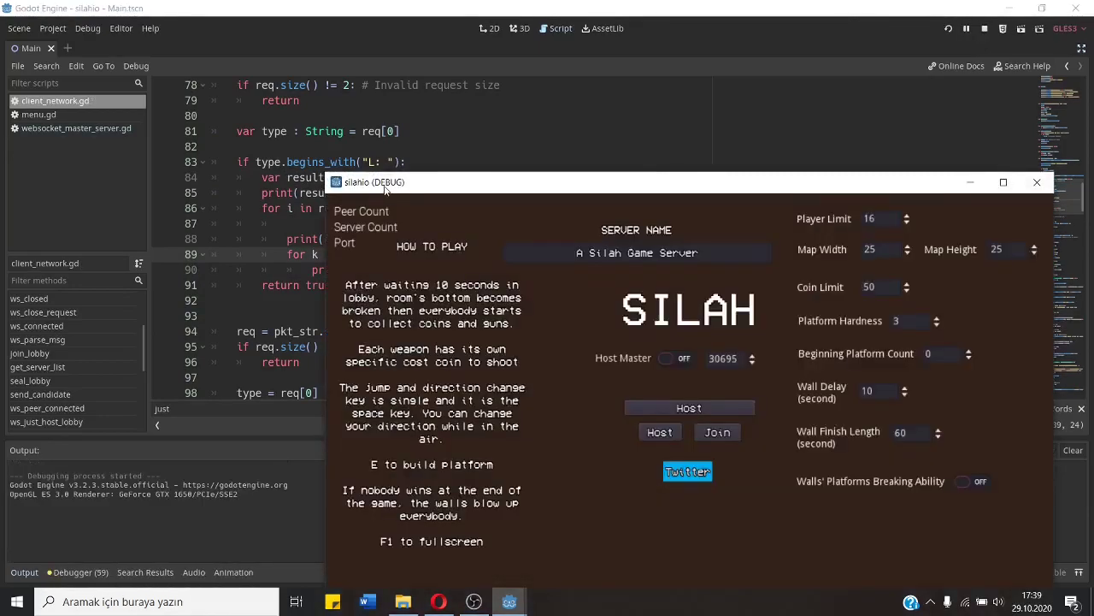
pyautogui.moveTo(385, 190); pyautogui.dragTo(389, 155)
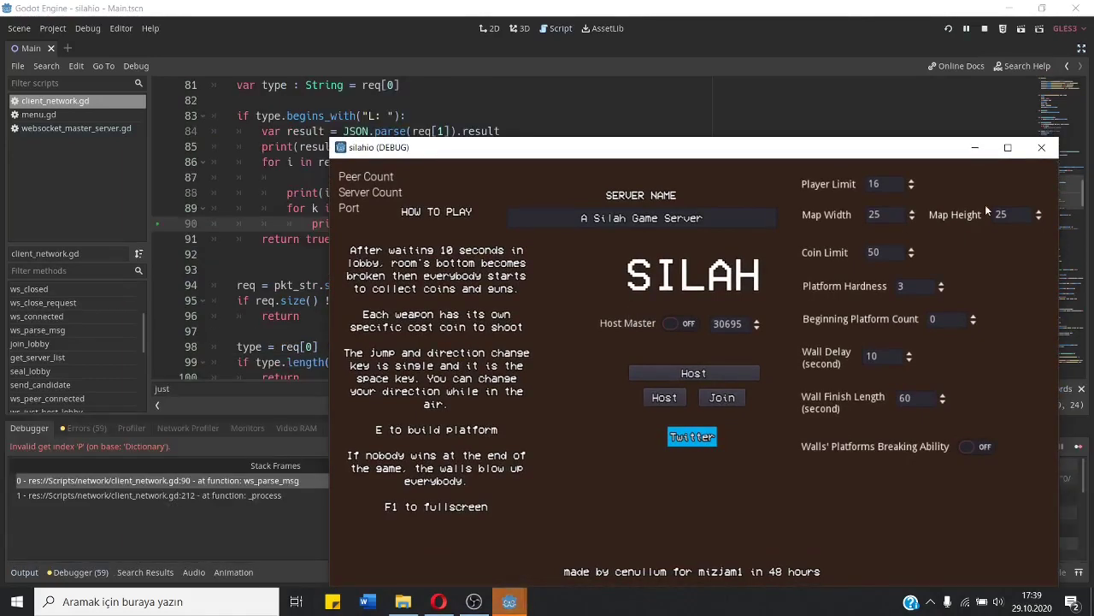
pyautogui.click(1043, 151)
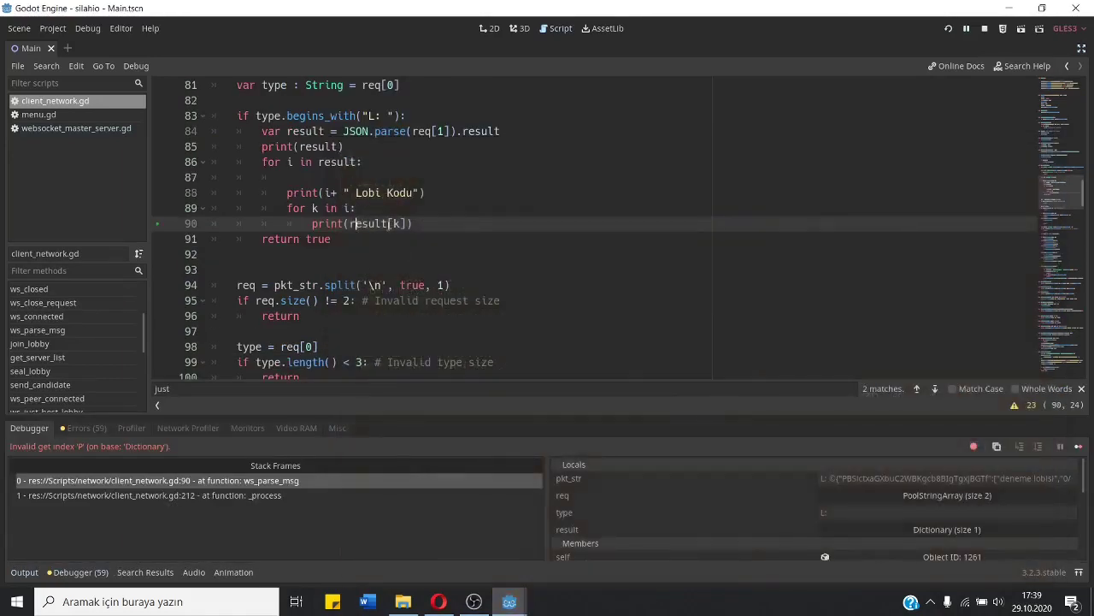
# Add an [i] index to the print on line 90 and rerun the game
pyautogui.write('[')
pyautogui.write('i')
pyautogui.click(383, 223)
pyautogui.moveTo(348, 223); pyautogui.dragTo(426, 224)
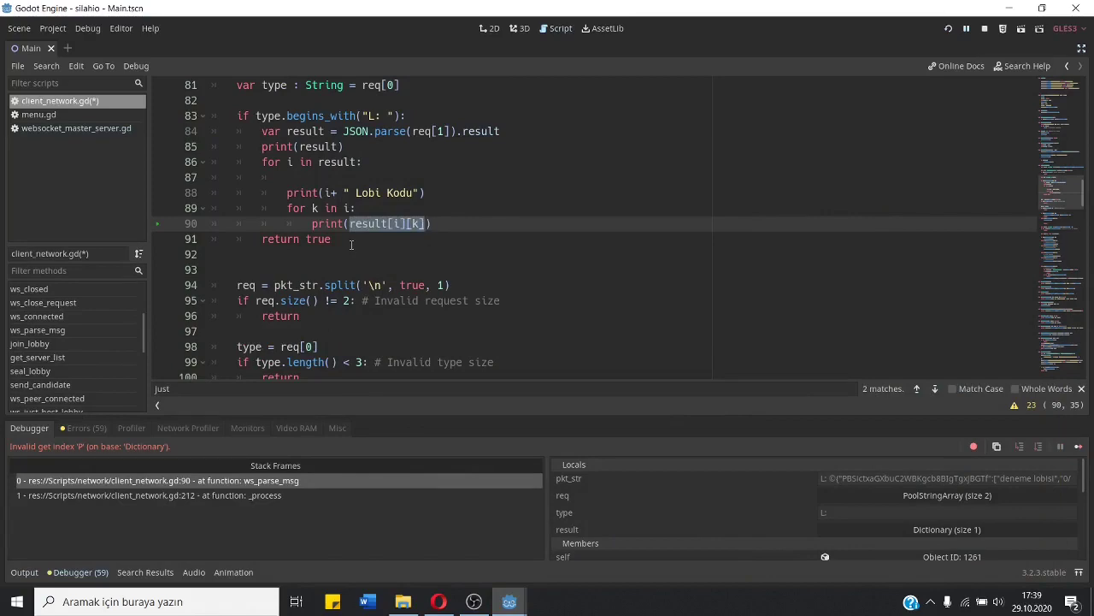
pyautogui.press('F5')
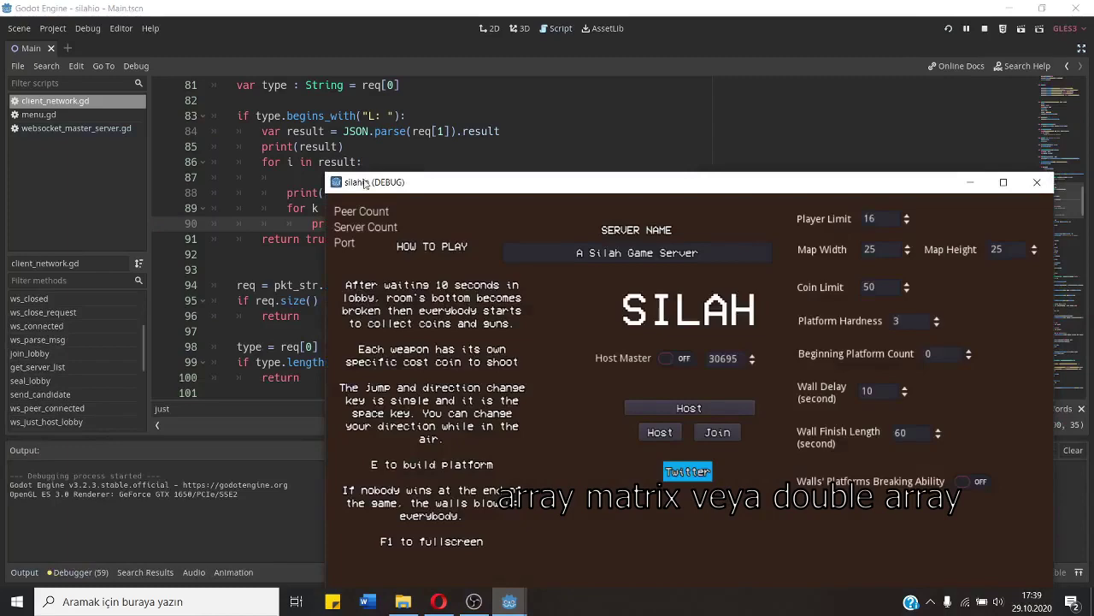
pyautogui.write('.size()')
pyautogui.moveTo(365, 183); pyautogui.dragTo(342, 123)
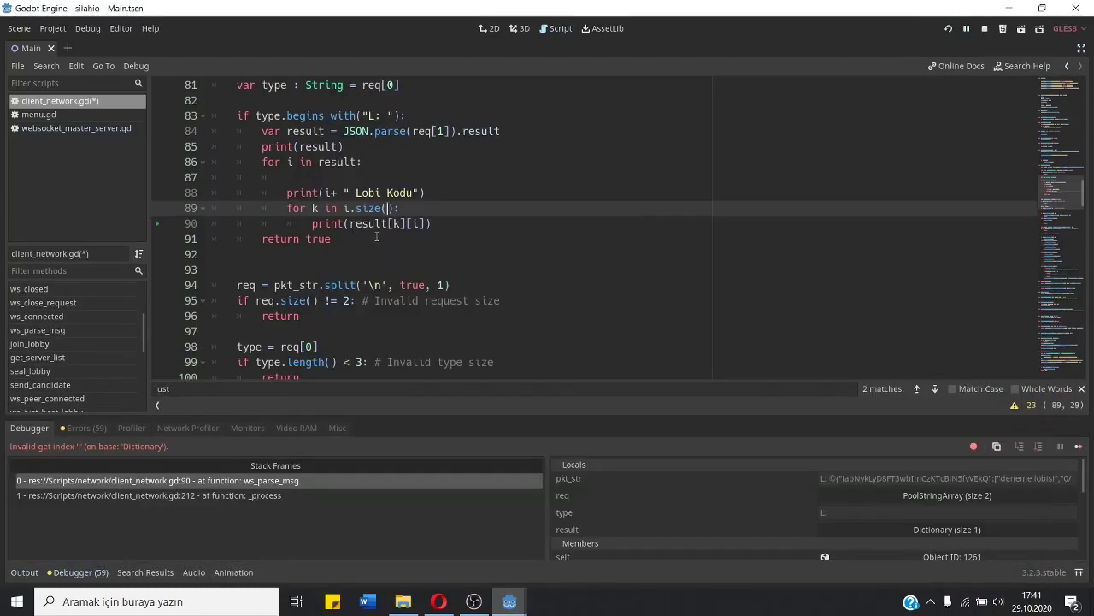
# Make the inner loop on line 89 iterate over result[i].size() and test it
pyautogui.doubleClick(330, 146)
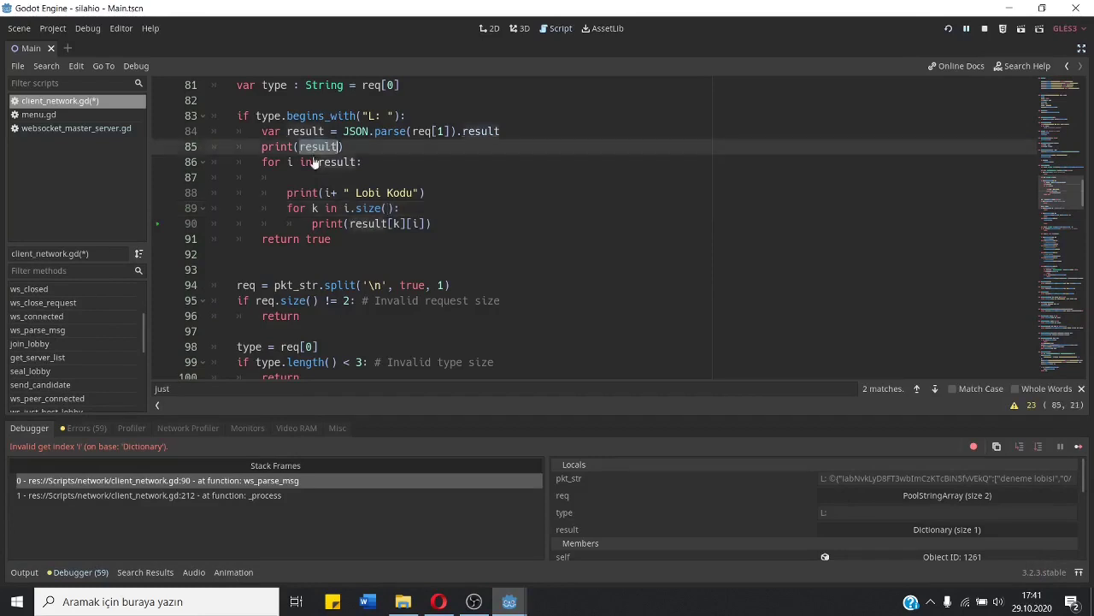
pyautogui.hotkey('ctrl', 'c')
pyautogui.doubleClick(346, 208)
pyautogui.write('[')
pyautogui.click(344, 208)
pyautogui.hotkey('ctrl', 'v')
pyautogui.write('[')
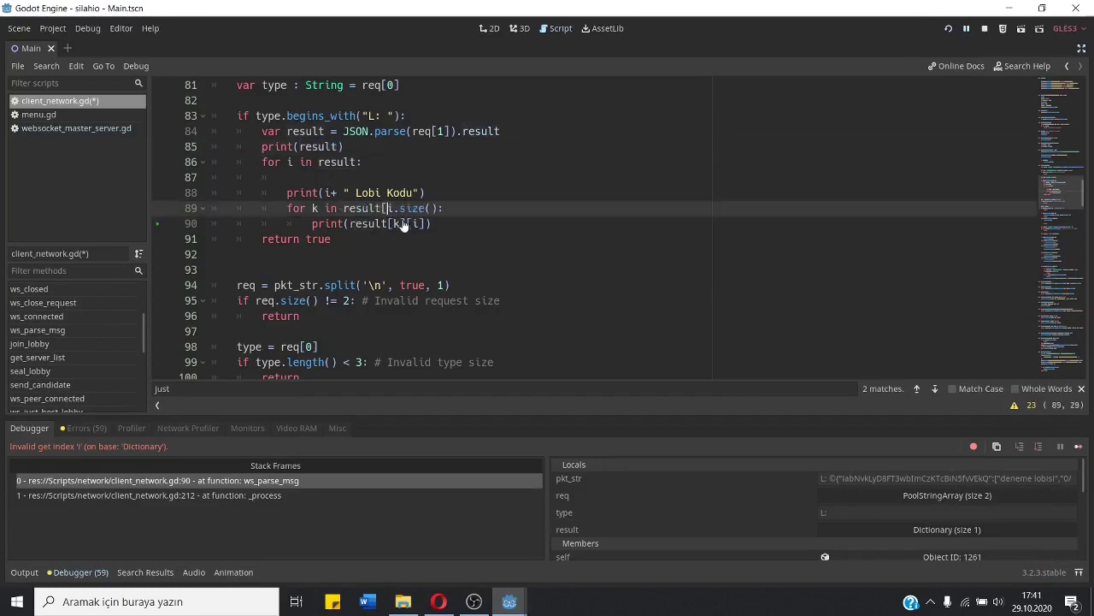
pyautogui.write('i]')
pyautogui.press('F5')
pyautogui.moveTo(404, 185); pyautogui.dragTo(553, 94)
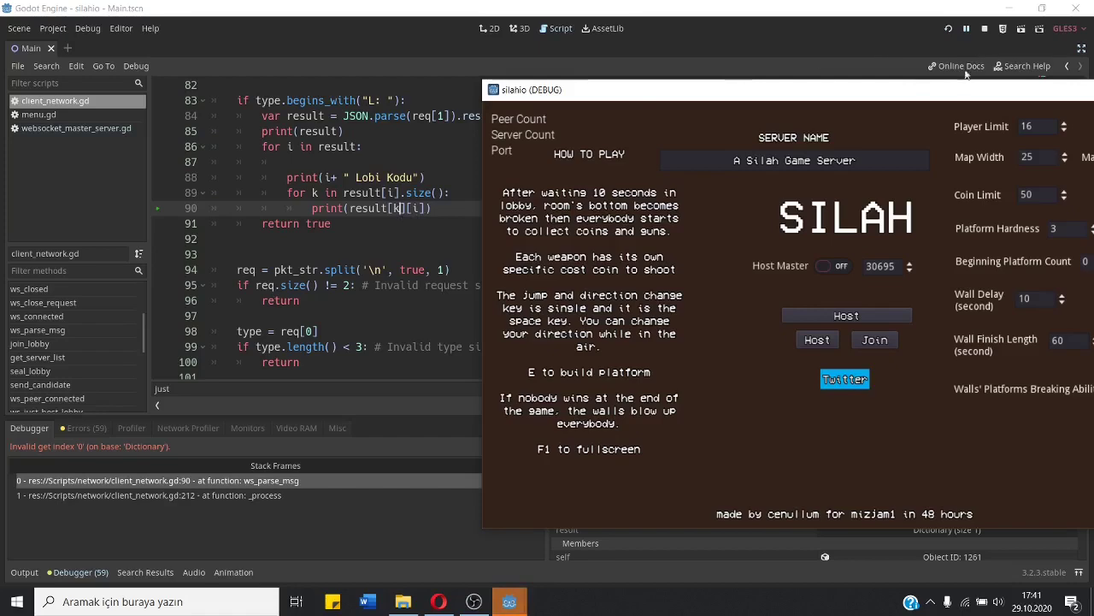
pyautogui.moveTo(967, 89); pyautogui.dragTo(776, 109)
pyautogui.click(1007, 118)
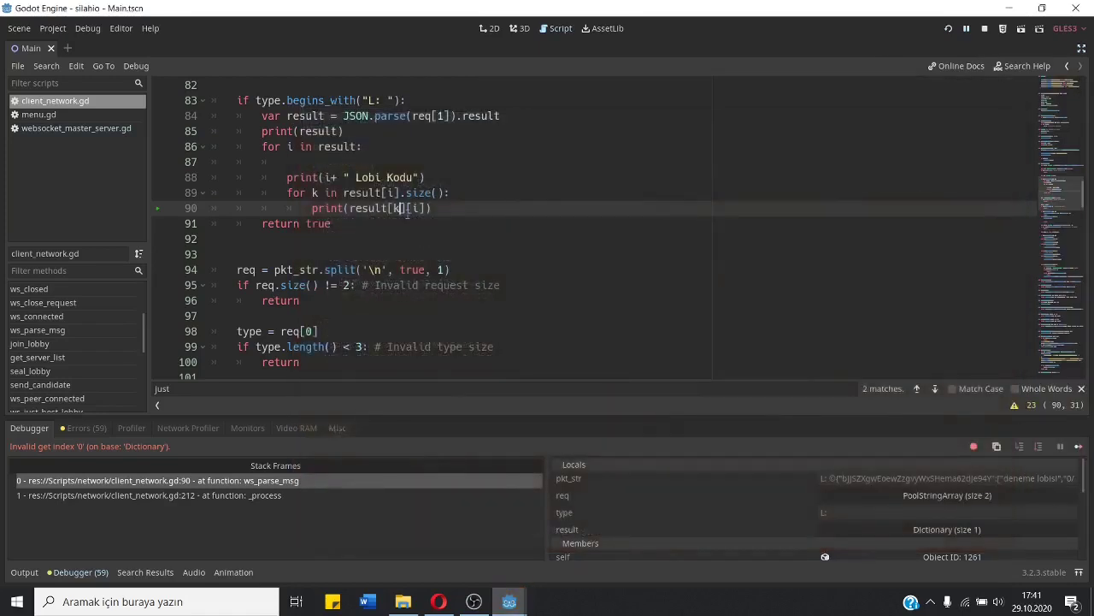
# Swap the indices to print(result[i][k]) and rerun, showing the lobby name deneme lobisi
pyautogui.press('BackSpace')
pyautogui.write('i')
pyautogui.press('Right')
pyautogui.press('Right')
pyautogui.press('Delete')
pyautogui.write('k')
pyautogui.press('F5')
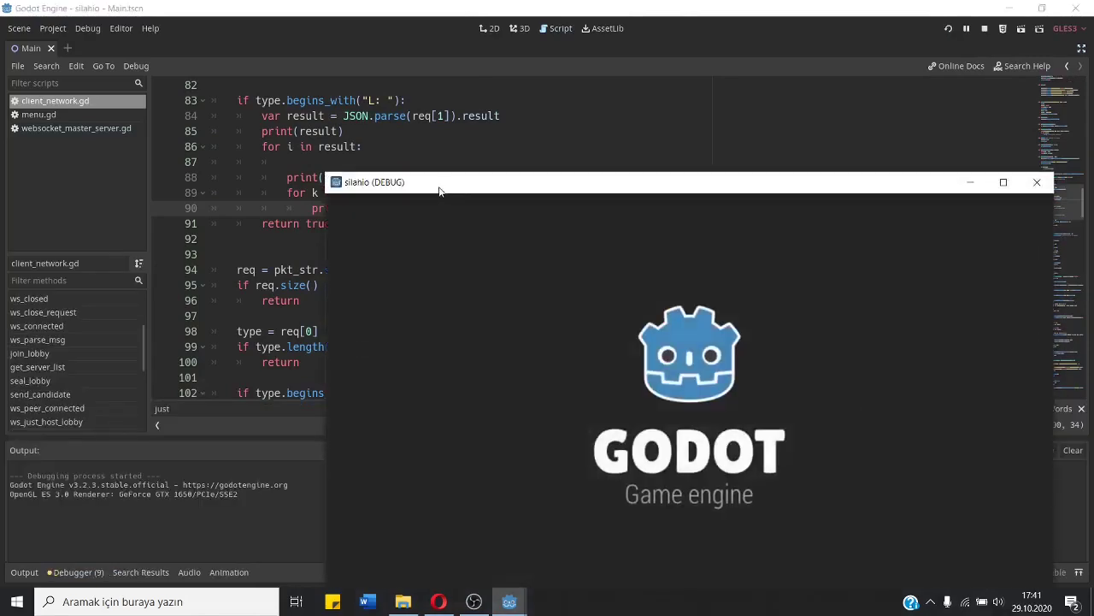
pyautogui.moveTo(439, 190); pyautogui.dragTo(578, 113)
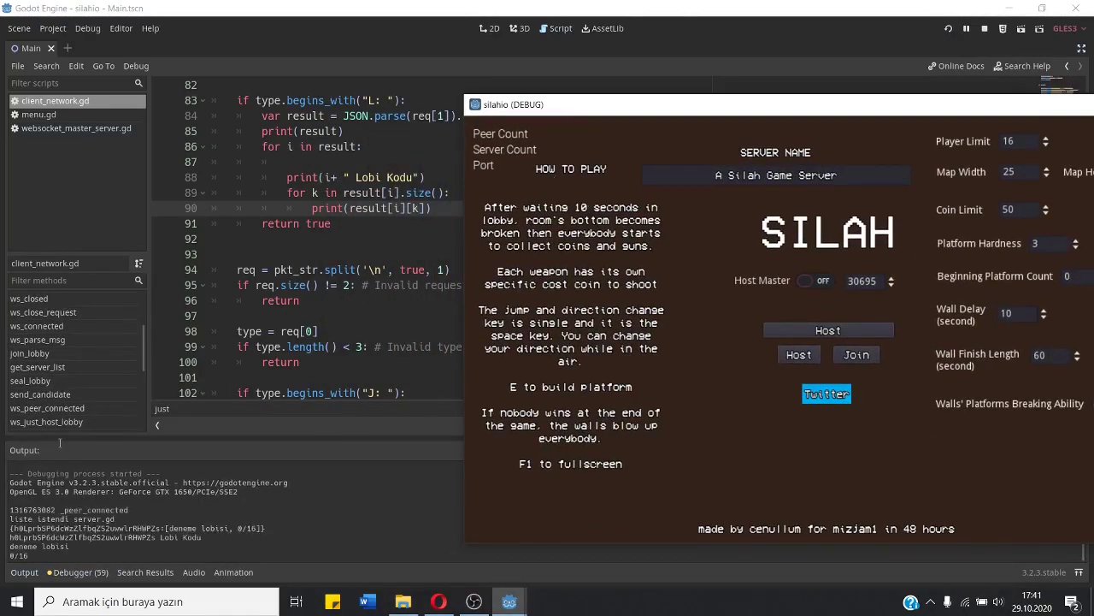
pyautogui.moveTo(69, 545); pyautogui.dragTo(21, 545)
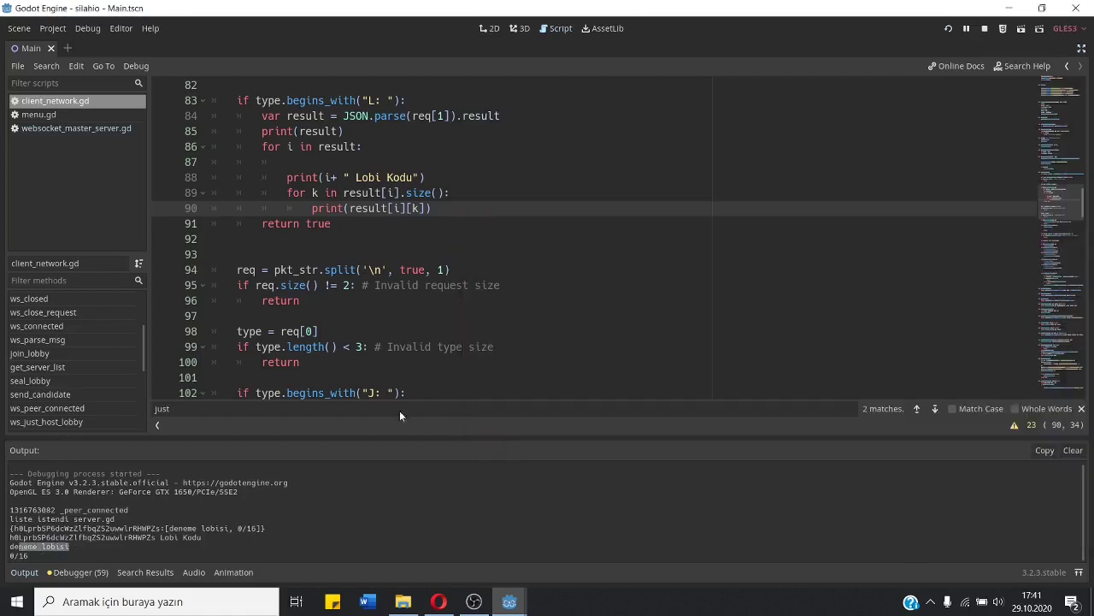
# Review the loop code and the 0/16 player count, then select the print(result) debug line
pyautogui.click(462, 258)
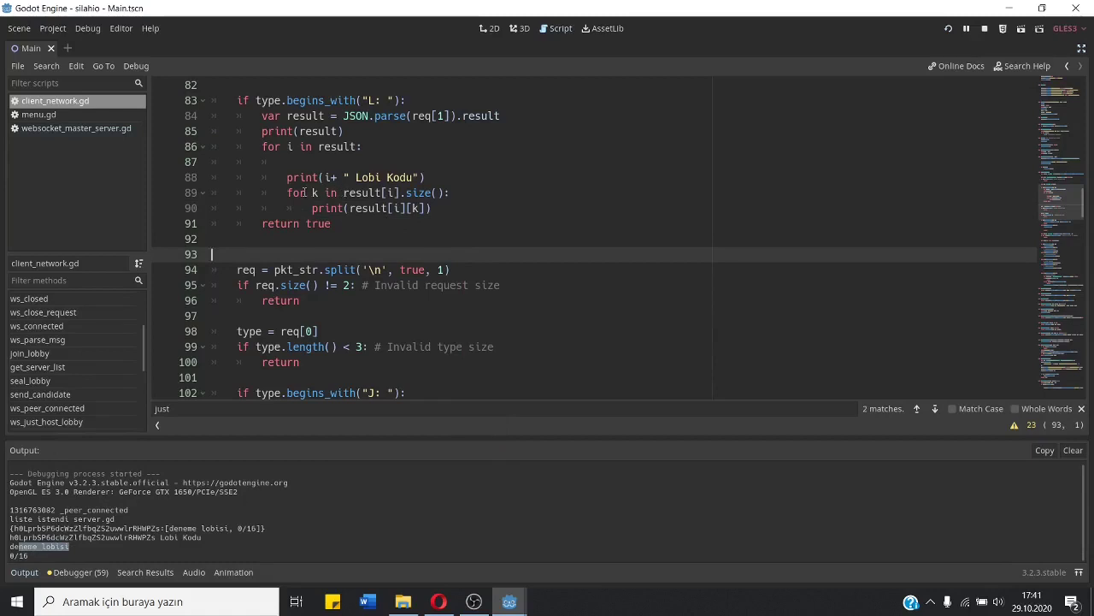
pyautogui.moveTo(311, 193); pyautogui.dragTo(444, 193)
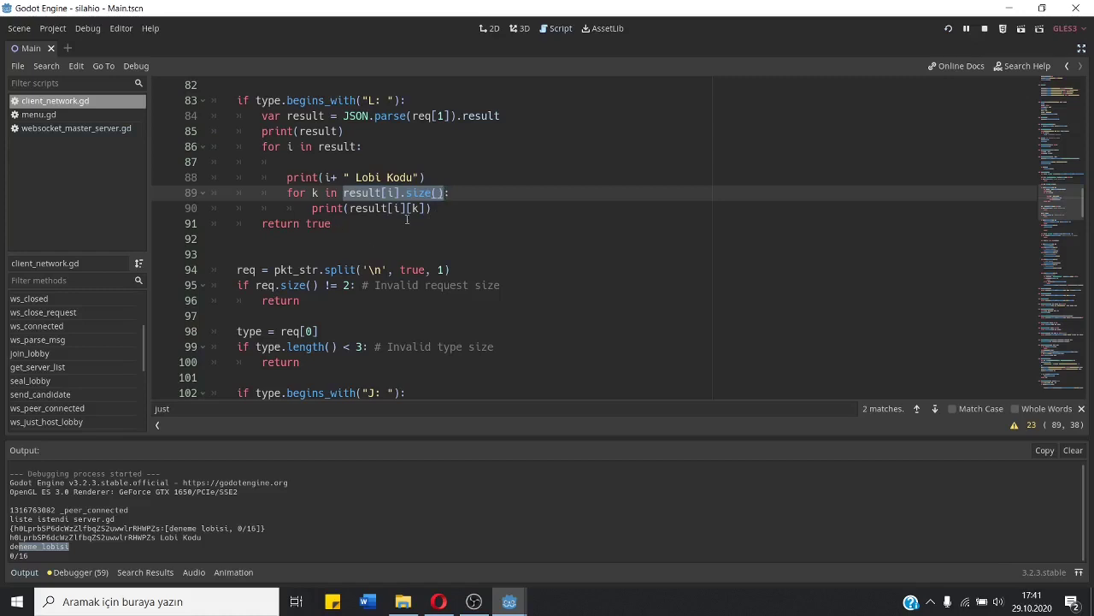
pyautogui.moveTo(406, 208); pyautogui.dragTo(349, 208)
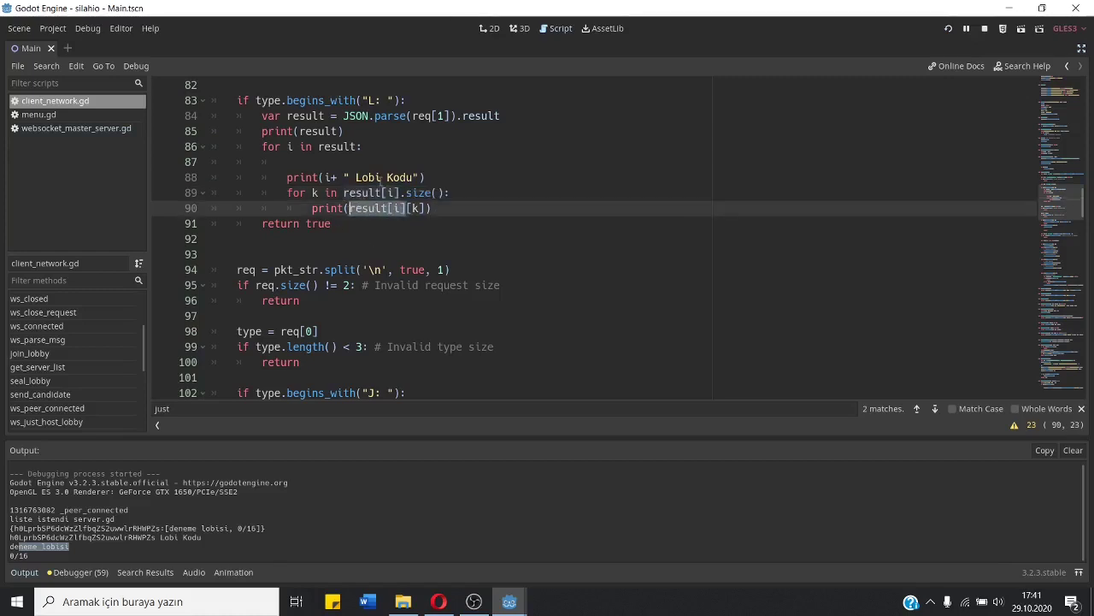
pyautogui.click(396, 208)
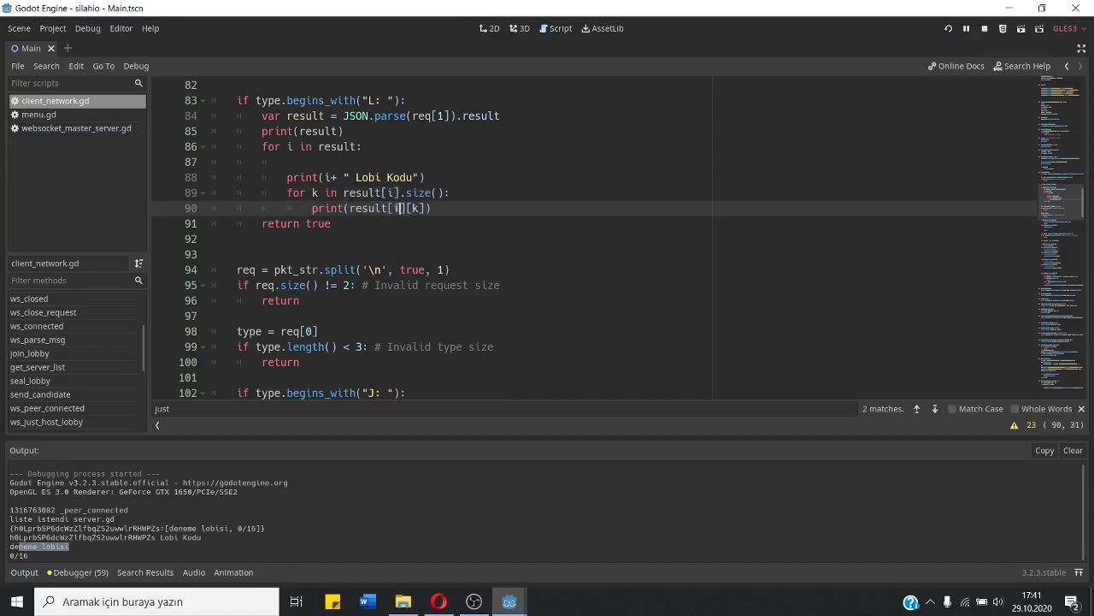
pyautogui.click(393, 207)
pyautogui.moveTo(434, 177); pyautogui.dragTo(263, 177)
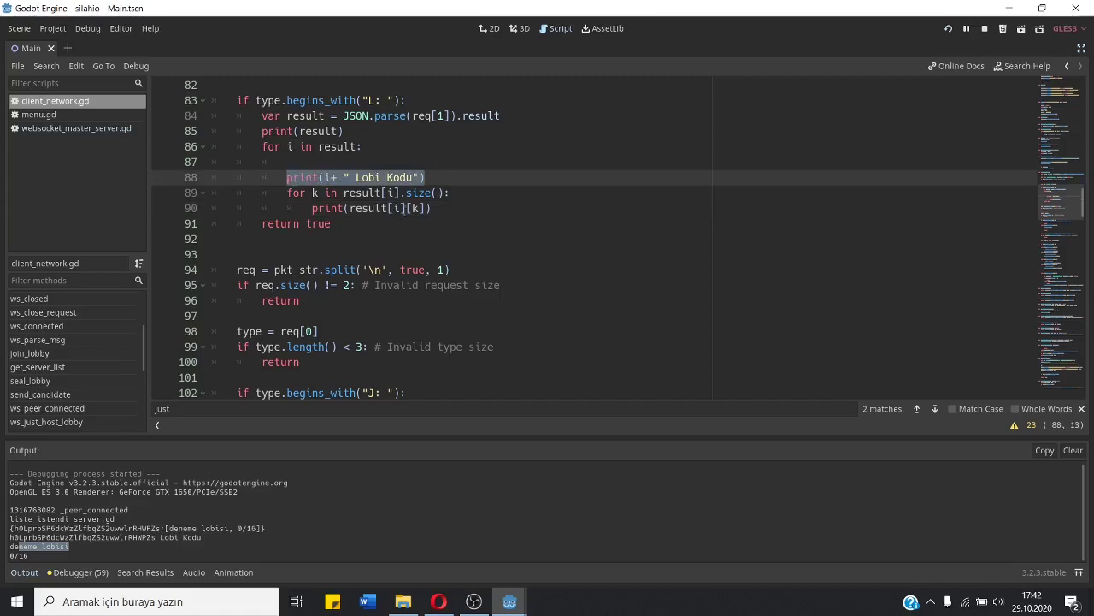
pyautogui.click(393, 208)
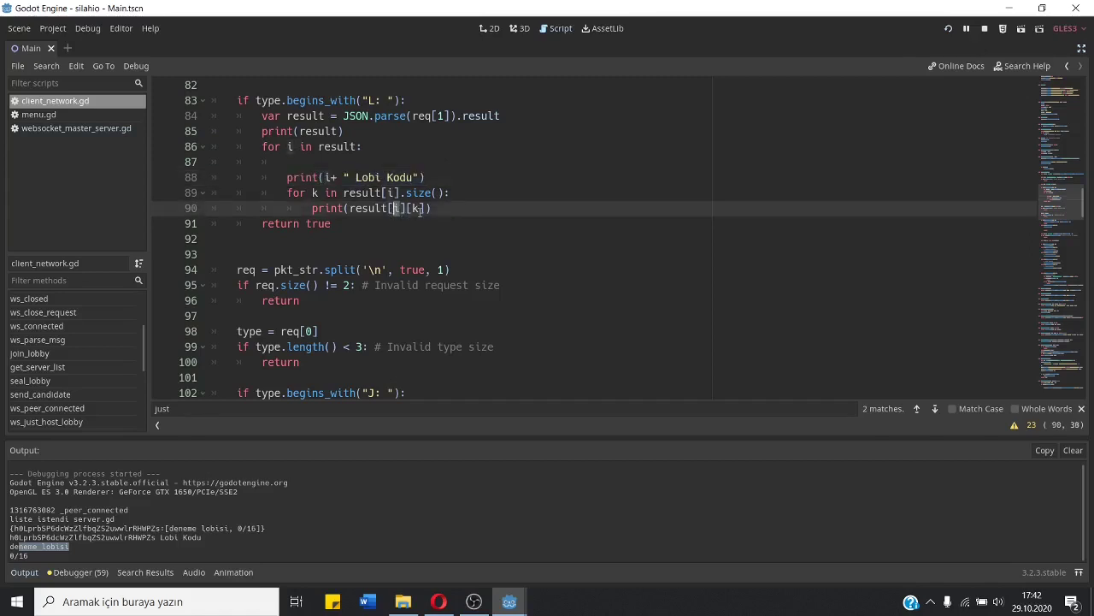
pyautogui.click(412, 208)
pyautogui.moveTo(227, 528); pyautogui.dragTo(263, 528)
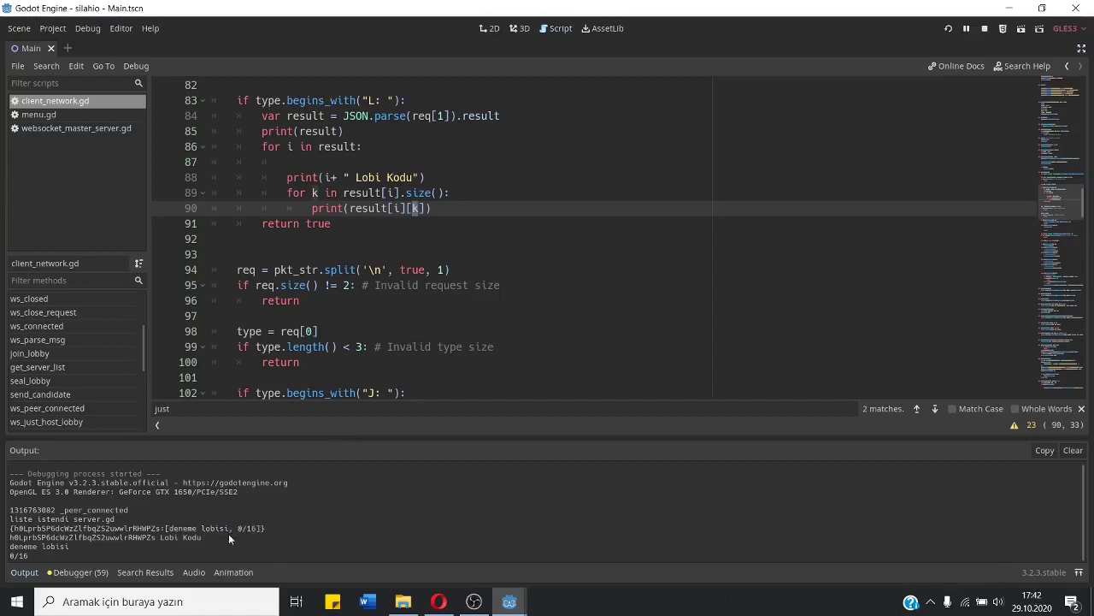
pyautogui.moveTo(238, 528); pyautogui.dragTo(255, 530)
pyautogui.moveTo(344, 131); pyautogui.dragTo(261, 131)
pyautogui.press('BackSpace')
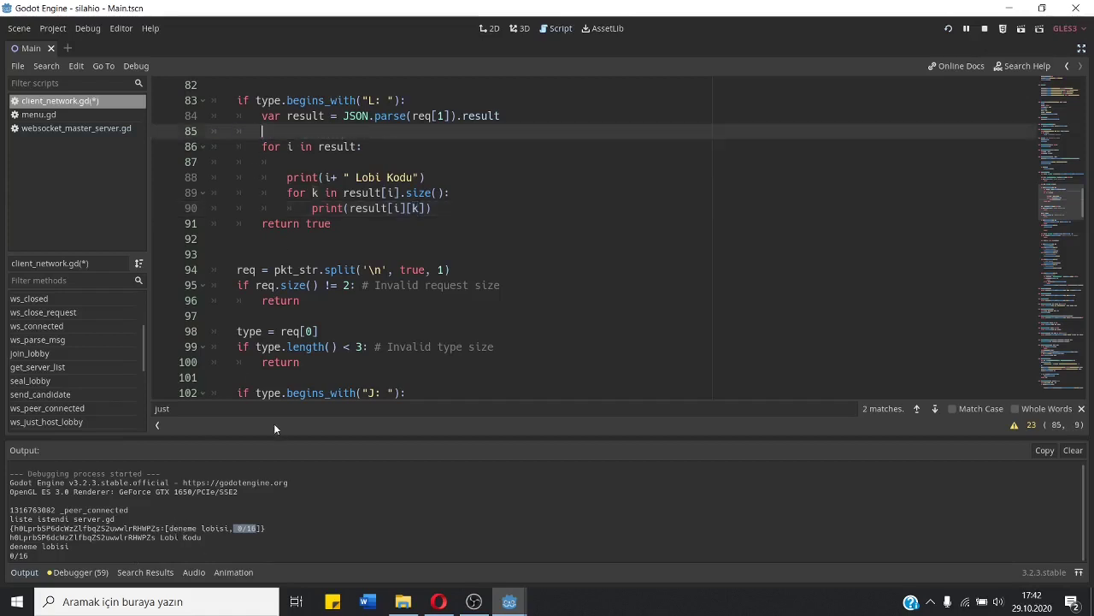
pyautogui.press('F5')
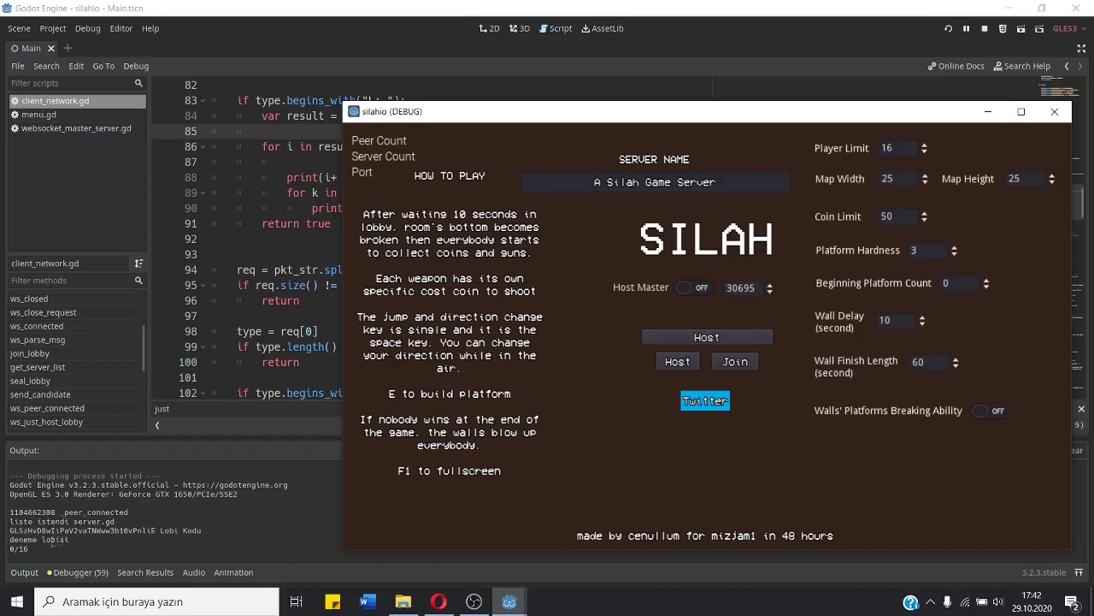
pyautogui.moveTo(9, 540); pyautogui.dragTo(68, 540)
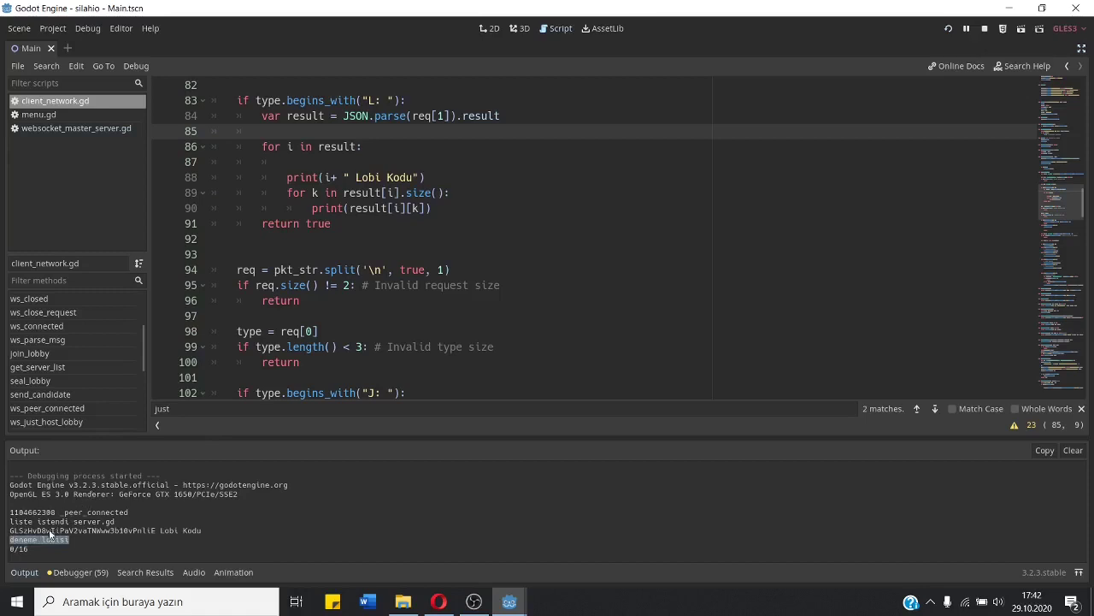
pyautogui.moveTo(14, 549); pyautogui.dragTo(28, 548)
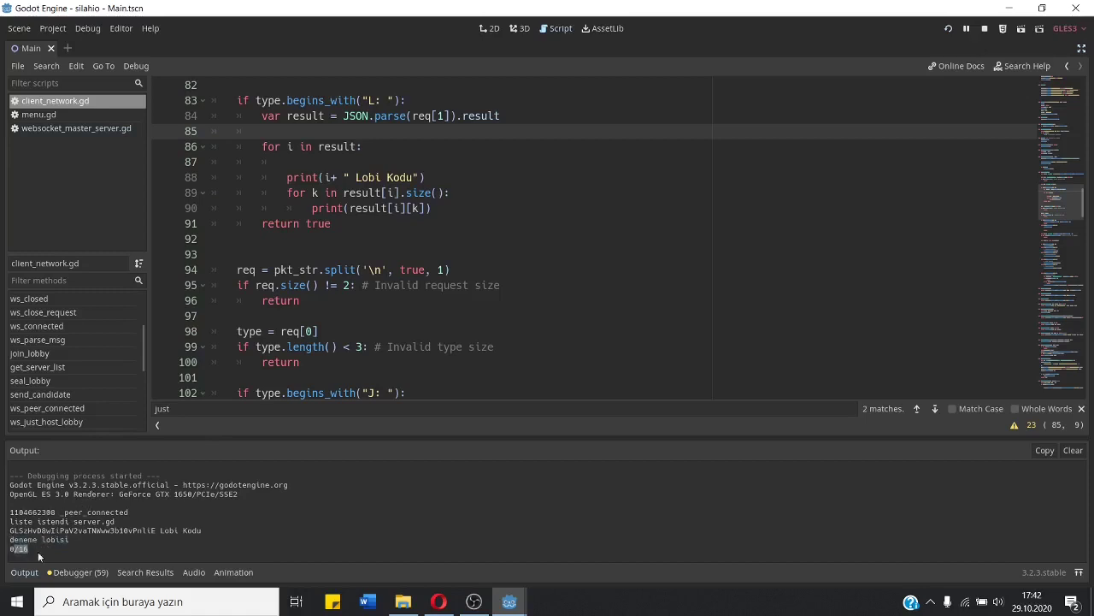
pyautogui.scroll(2, 255, 283)
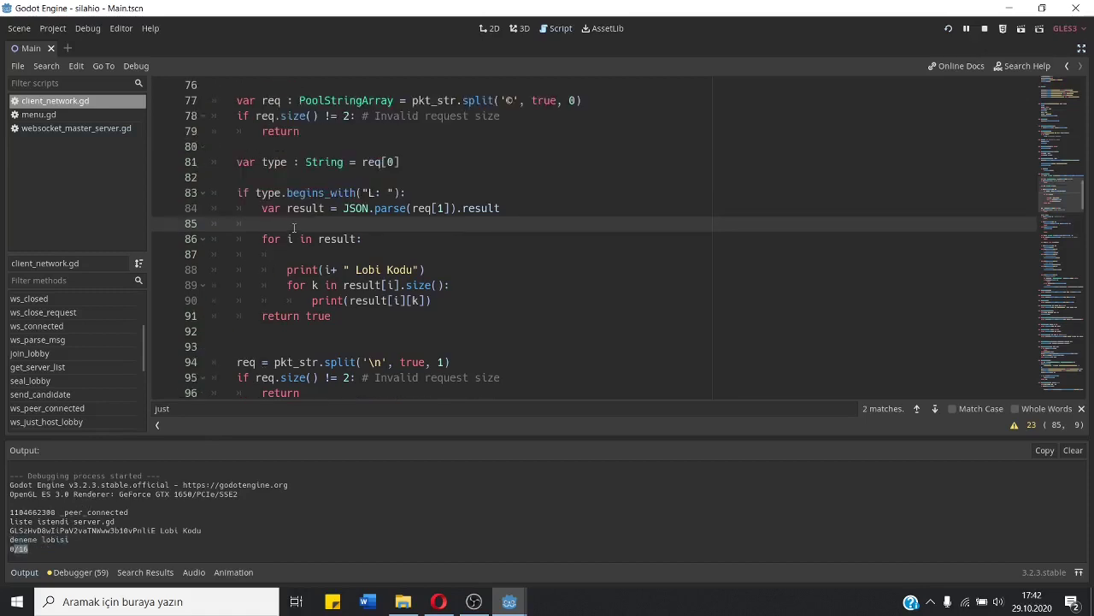
pyautogui.scroll(3, 278, 223)
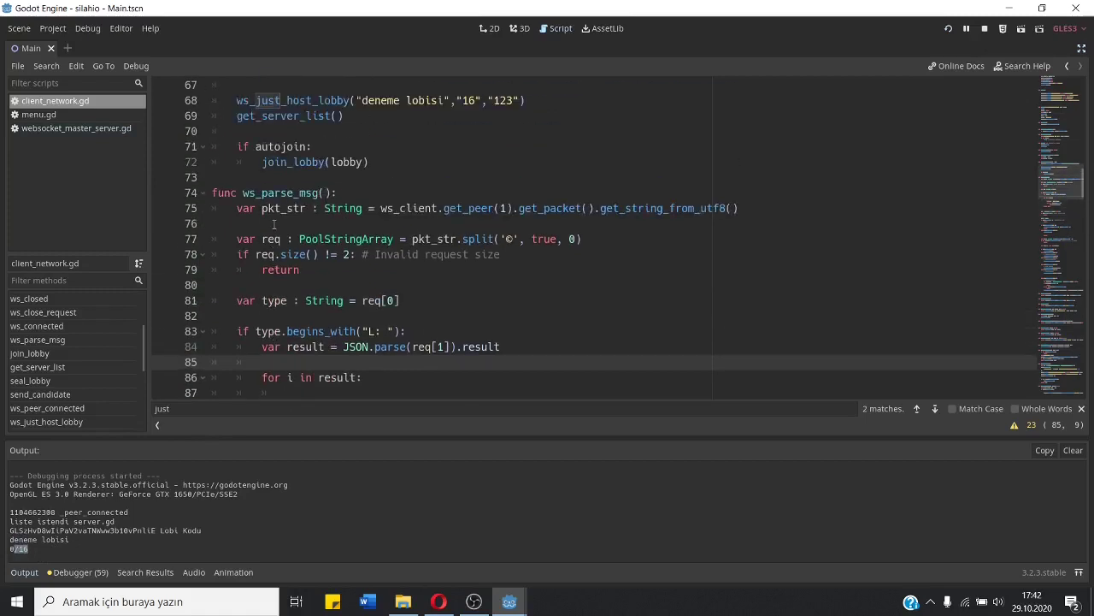
pyautogui.scroll(-2, 274, 224)
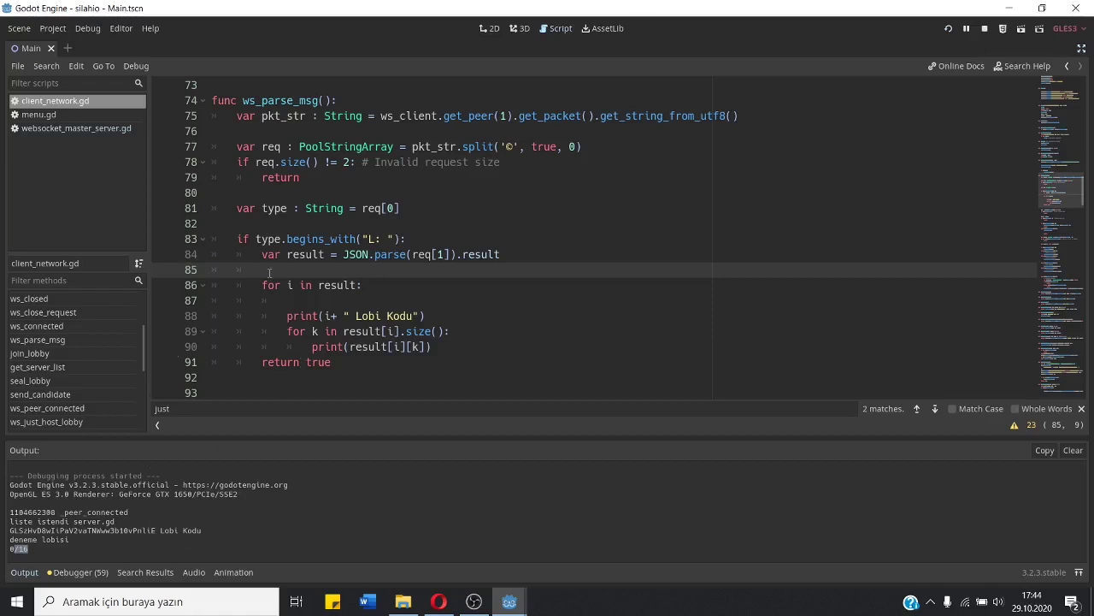
# Search for 'just' again and select the ws_just_host_lobby function name
pyautogui.scroll(-2, 270, 272)
pyautogui.hotkey('ctrl', 'f')
pyautogui.press('Return')
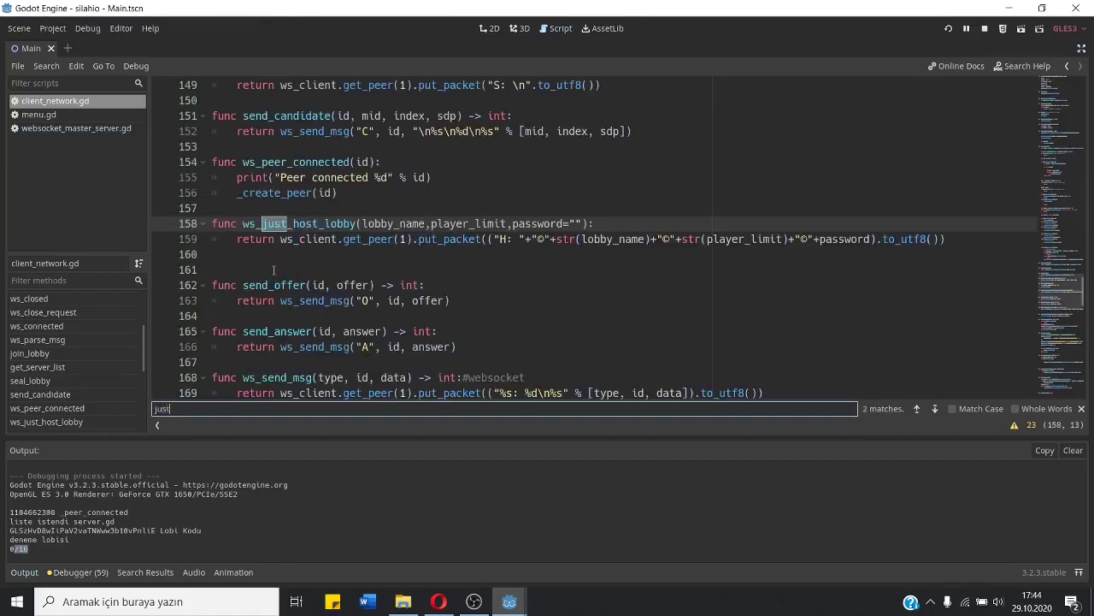
pyautogui.doubleClick(317, 225)
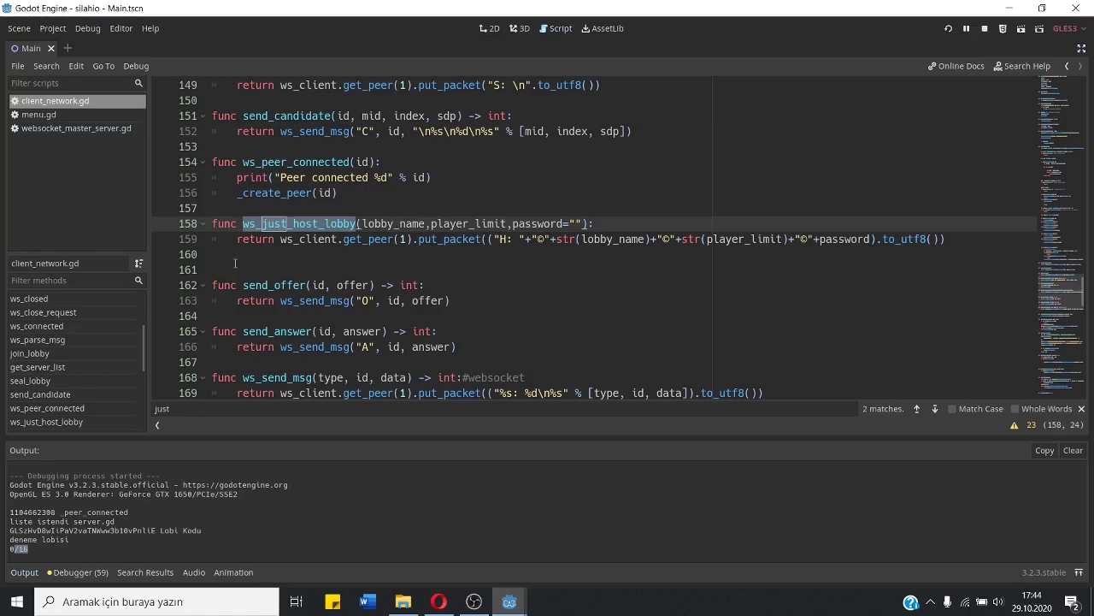
# Look over the ws_just_host_lobby function lines and the 0/16 output line
pyautogui.click(235, 263)
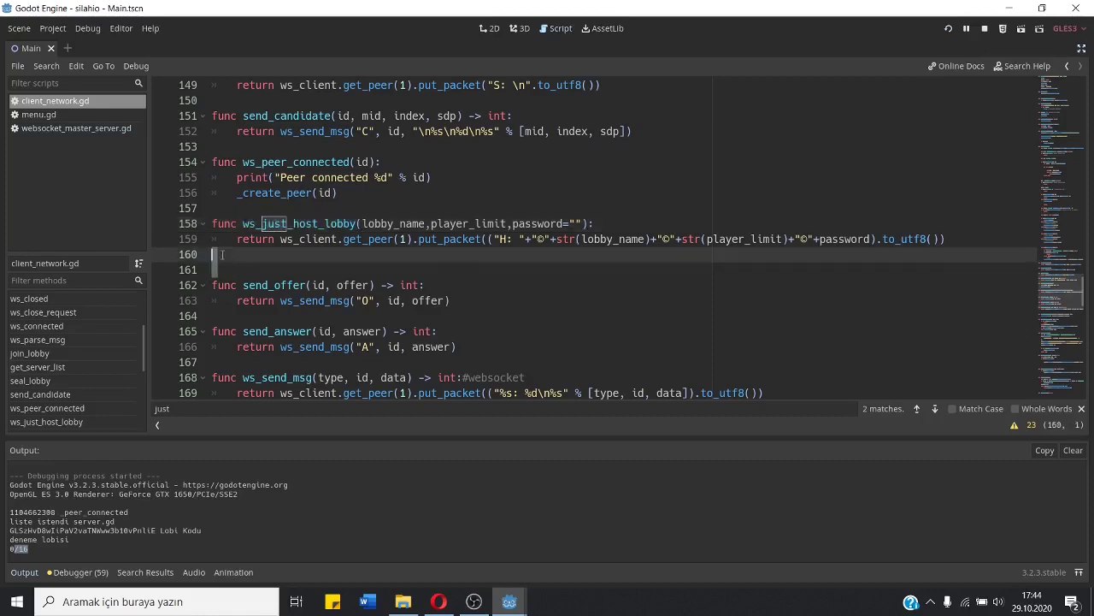
pyautogui.moveTo(231, 265); pyautogui.dragTo(214, 224)
pyautogui.click(222, 265)
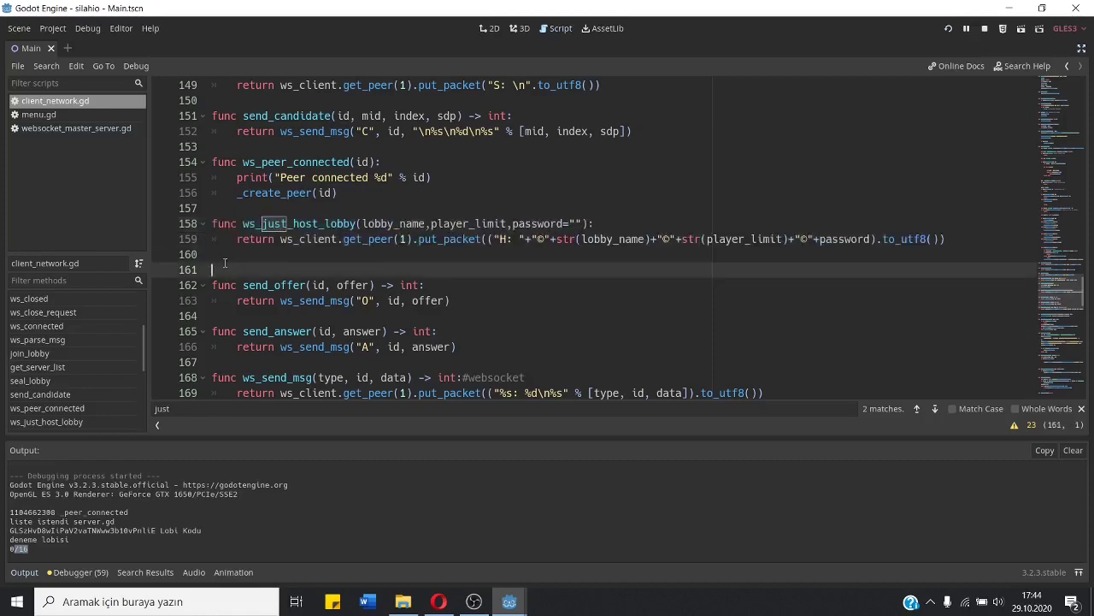
pyautogui.click(224, 259)
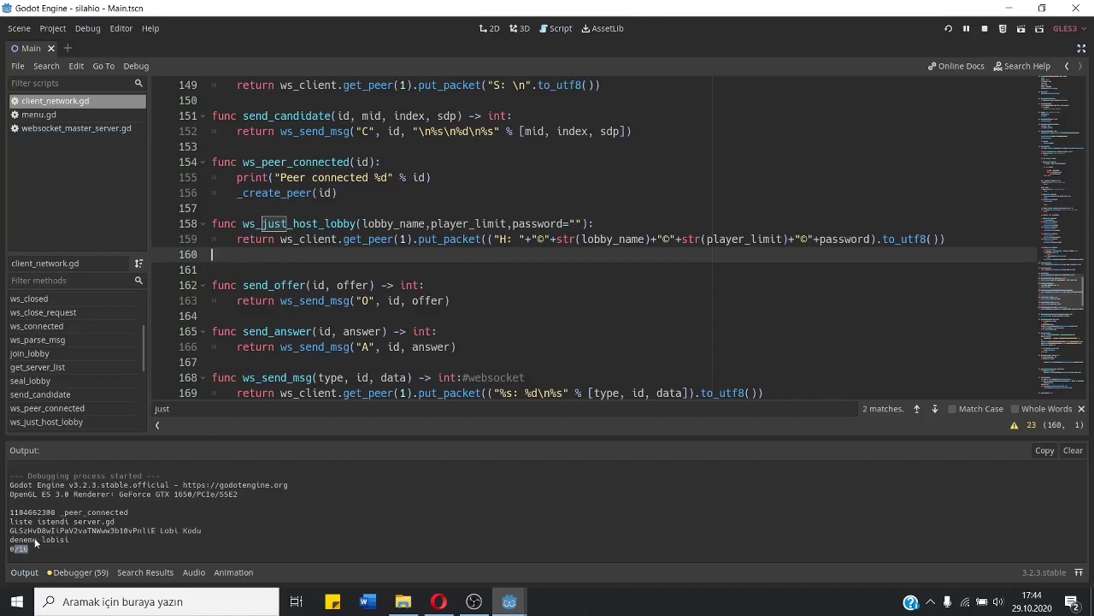
pyautogui.moveTo(12, 549); pyautogui.dragTo(35, 555)
pyautogui.click(29, 549)
# Switch via menu.gd to websocket_master_server.gd and scroll down to _parse_msg
pyautogui.click(71, 114)
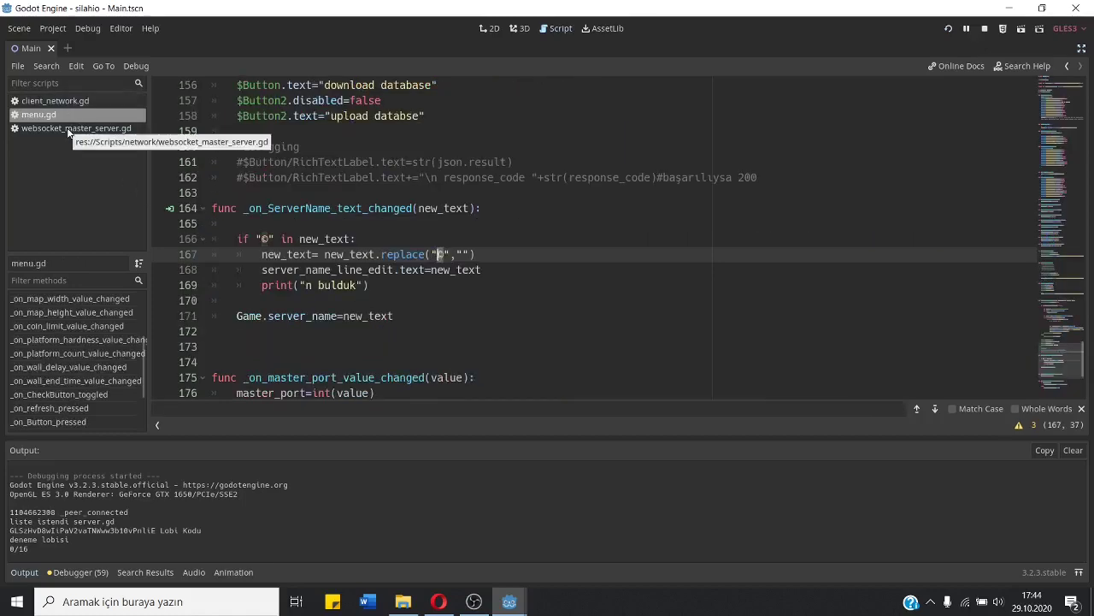
pyautogui.click(67, 127)
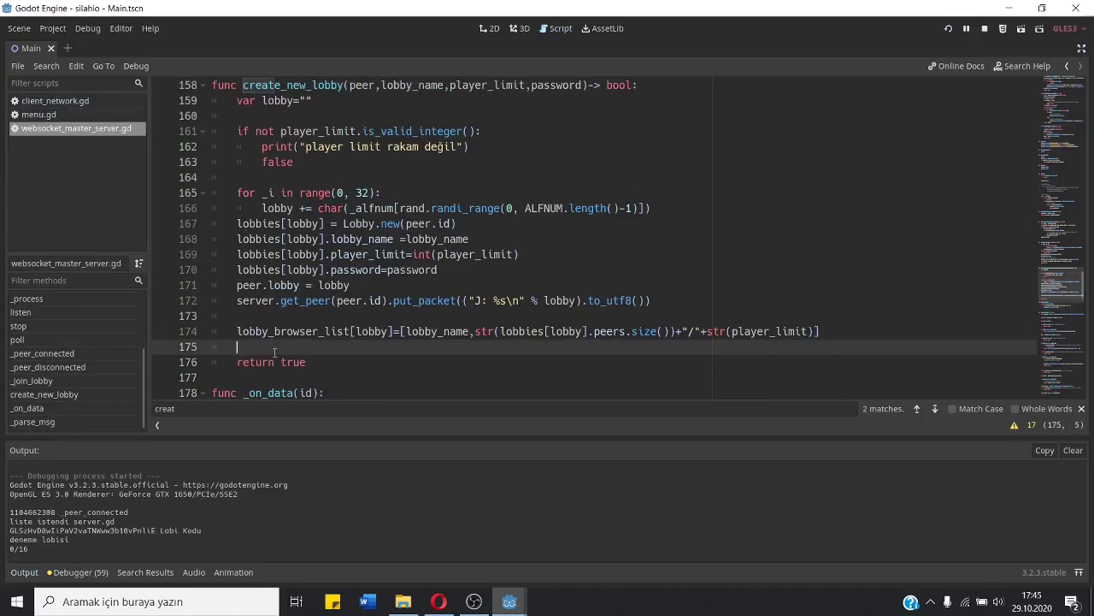
pyautogui.scroll(-5, 275, 353)
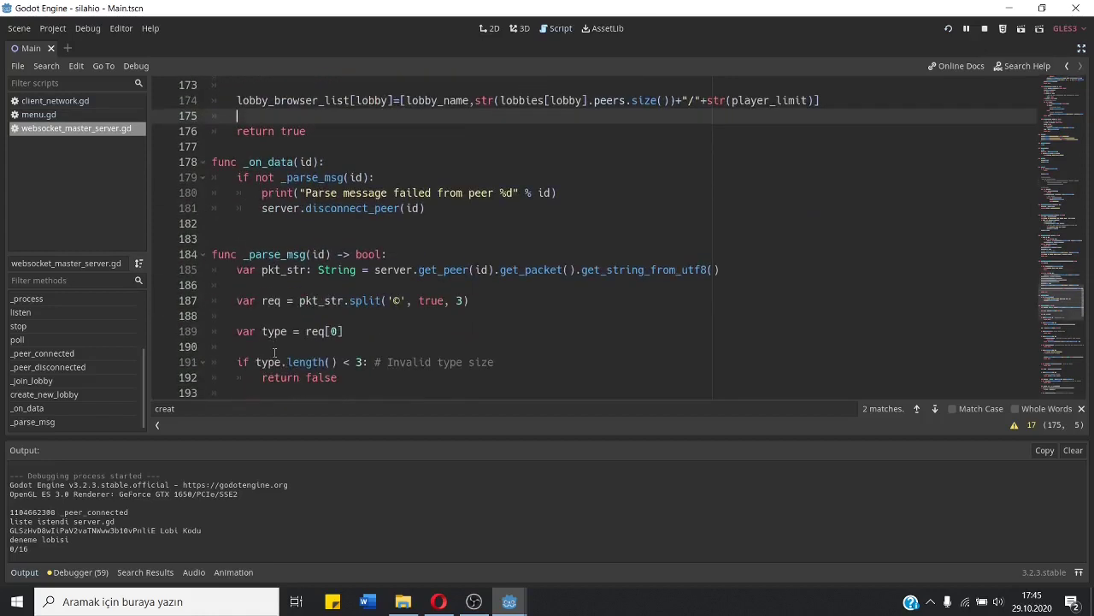
pyautogui.scroll(-2, 275, 352)
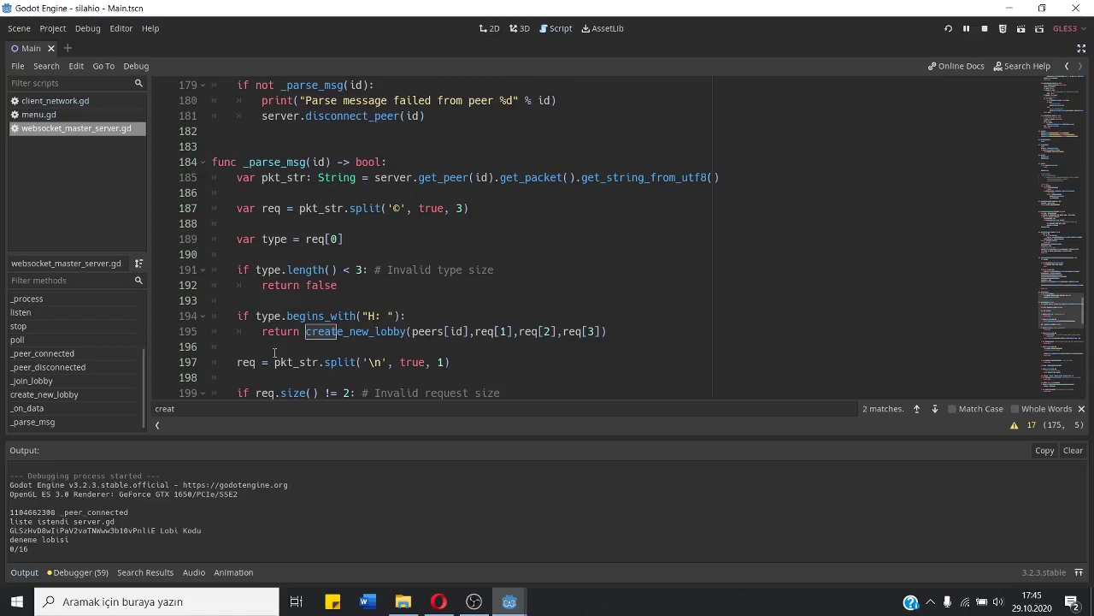
# Scroll through websocket_master_server.gd up to the _join_lobby function
pyautogui.scroll(-4, 275, 352)
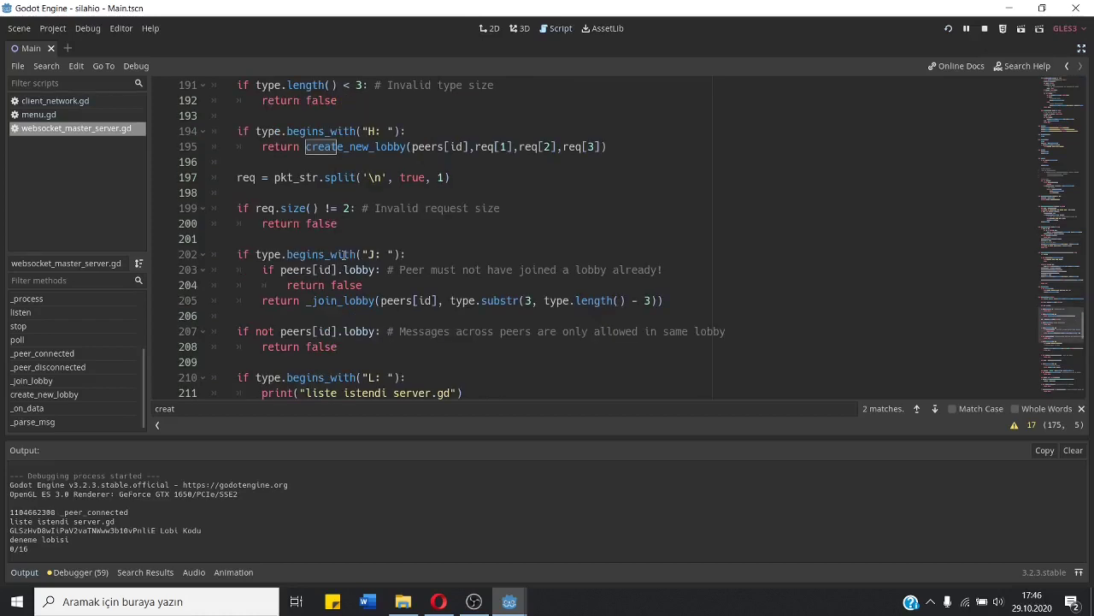
pyautogui.scroll(3, 346, 254)
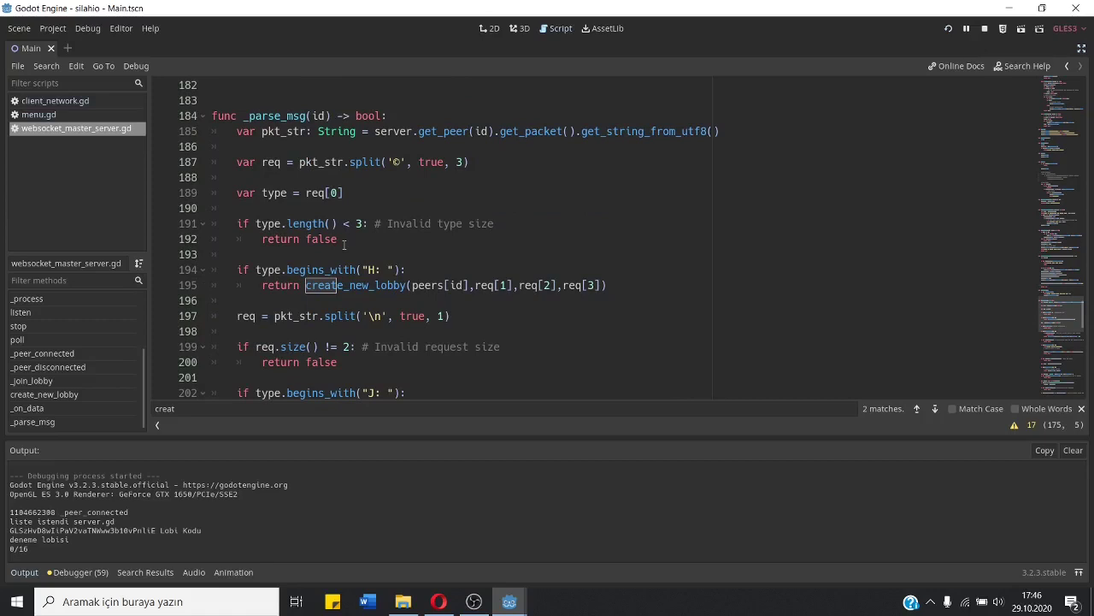
pyautogui.scroll(-1, 344, 245)
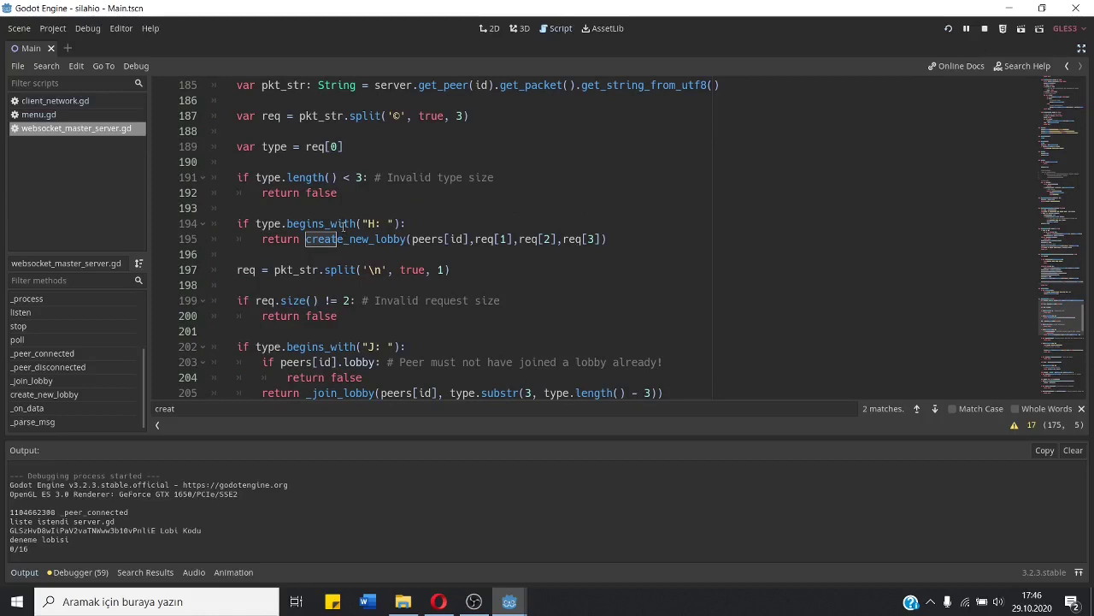
pyautogui.scroll(3, 344, 226)
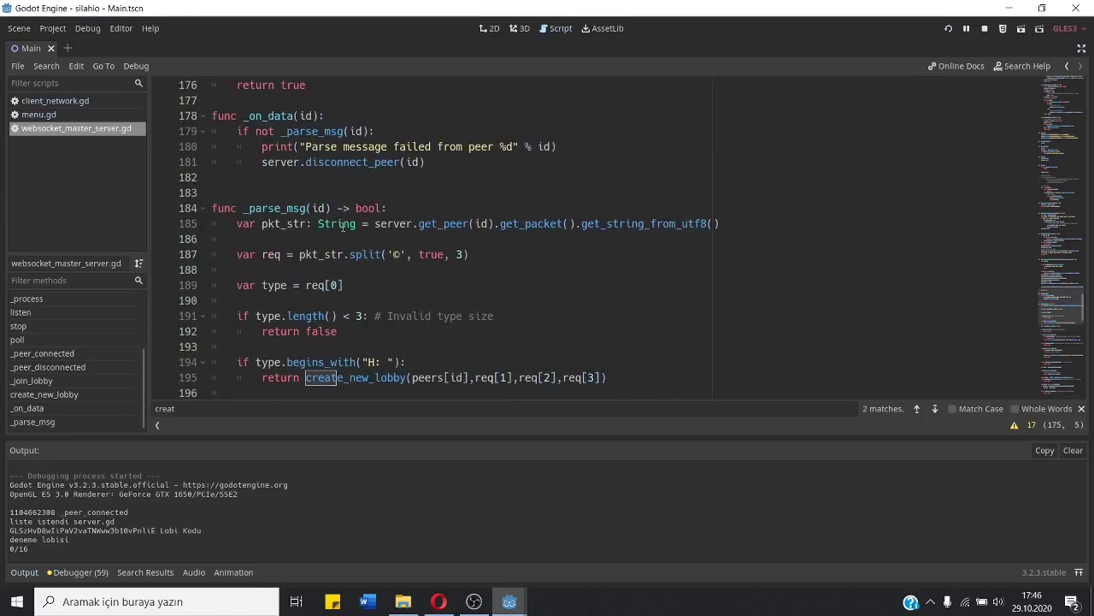
pyautogui.click(229, 194)
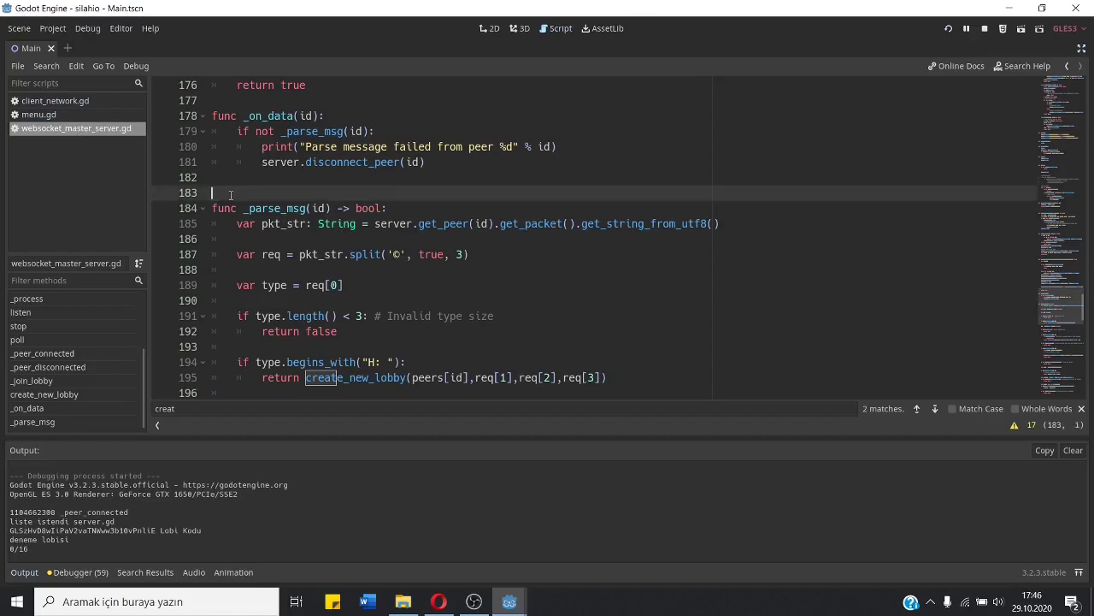
pyautogui.scroll(2, 230, 190)
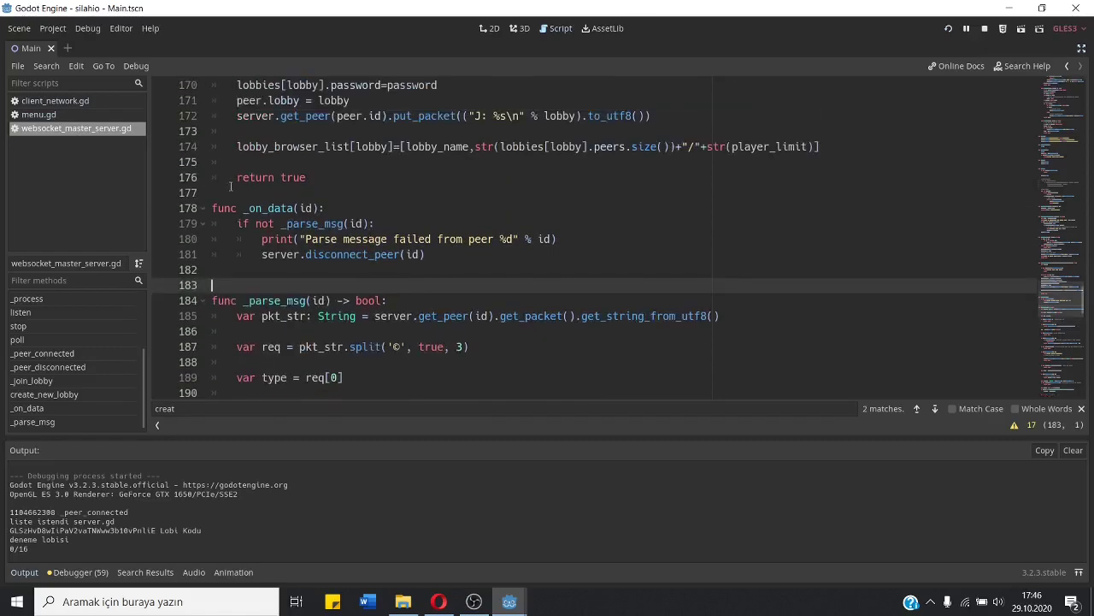
pyautogui.scroll(3, 231, 190)
pyautogui.scroll(4, 267, 225)
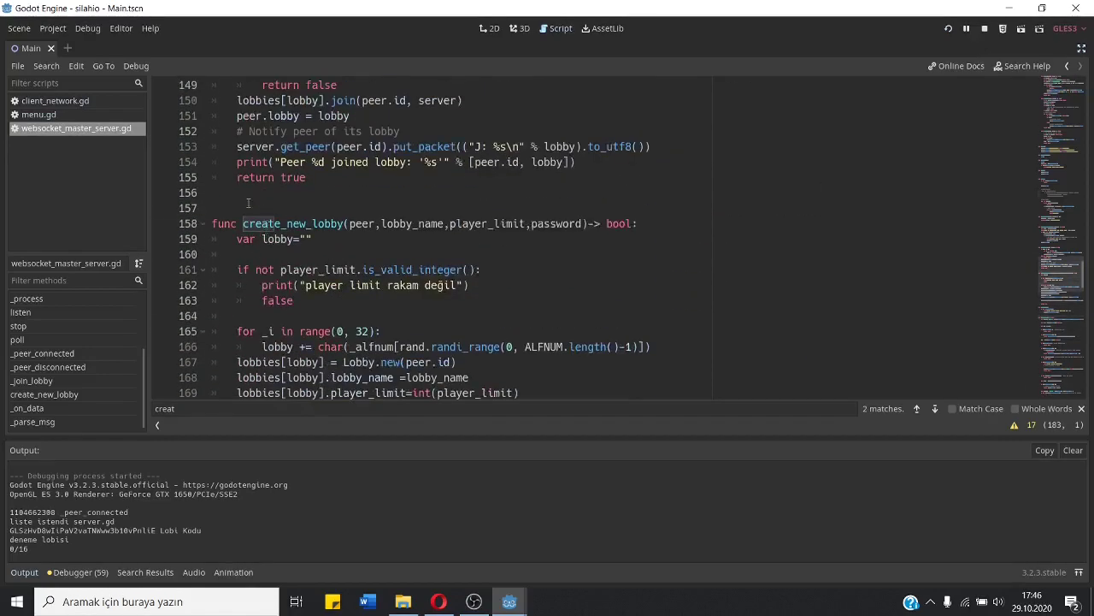
pyautogui.click(248, 208)
pyautogui.scroll(3, 226, 181)
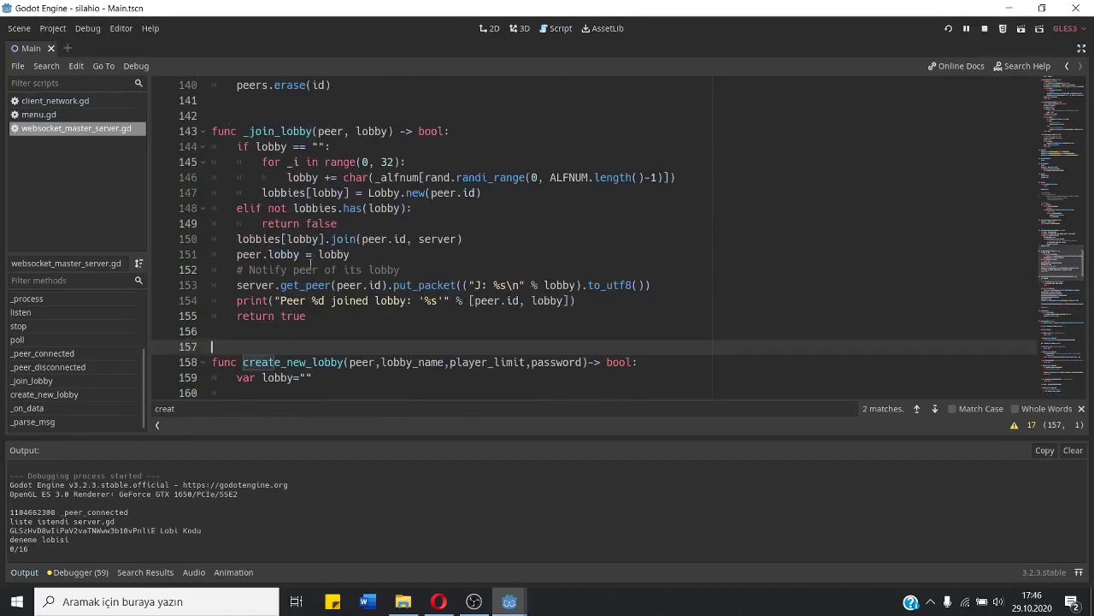
# Select and review the _join_lobby function, lines 142 to 155
pyautogui.moveTo(352, 313); pyautogui.dragTo(212, 133)
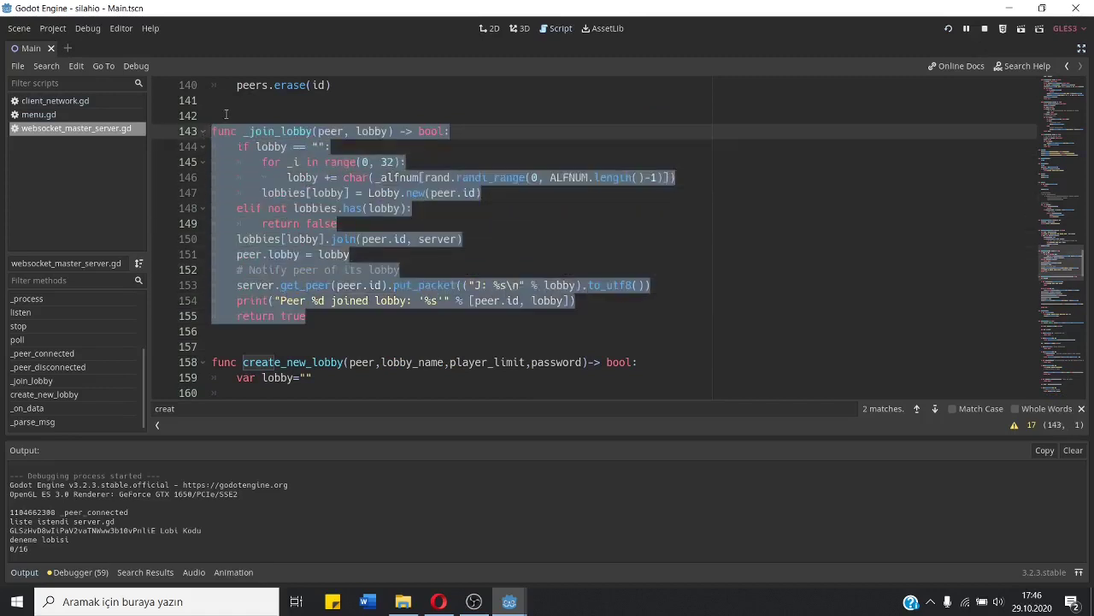
pyautogui.click(226, 113)
pyautogui.click(318, 315)
pyautogui.moveTo(318, 315); pyautogui.dragTo(212, 131)
pyautogui.click(259, 114)
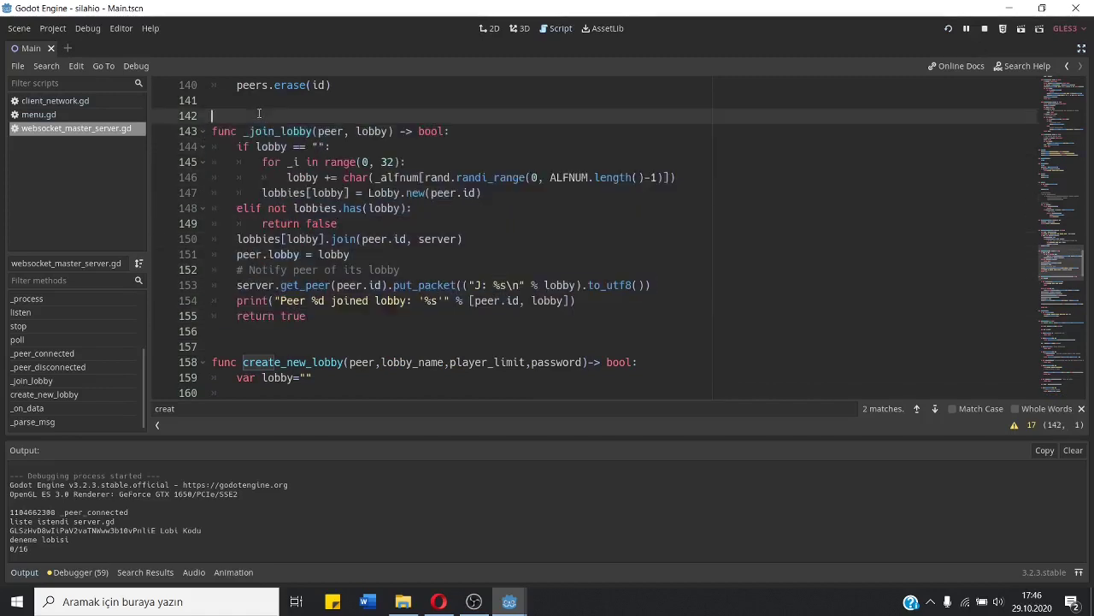
pyautogui.click(314, 316)
pyautogui.moveTo(314, 316); pyautogui.dragTo(152, 121)
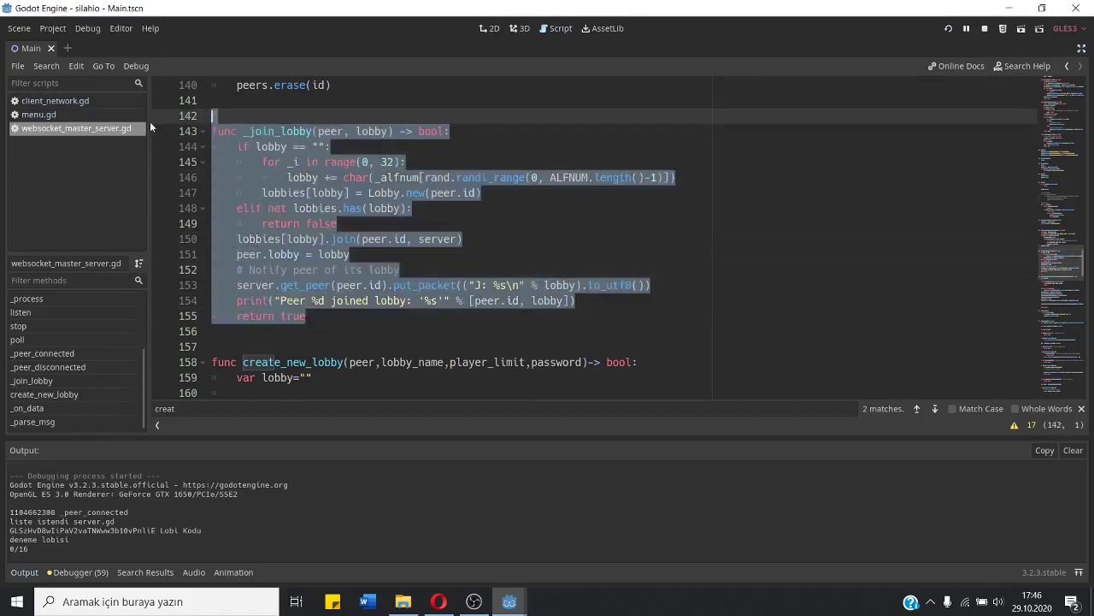
pyautogui.click(366, 300)
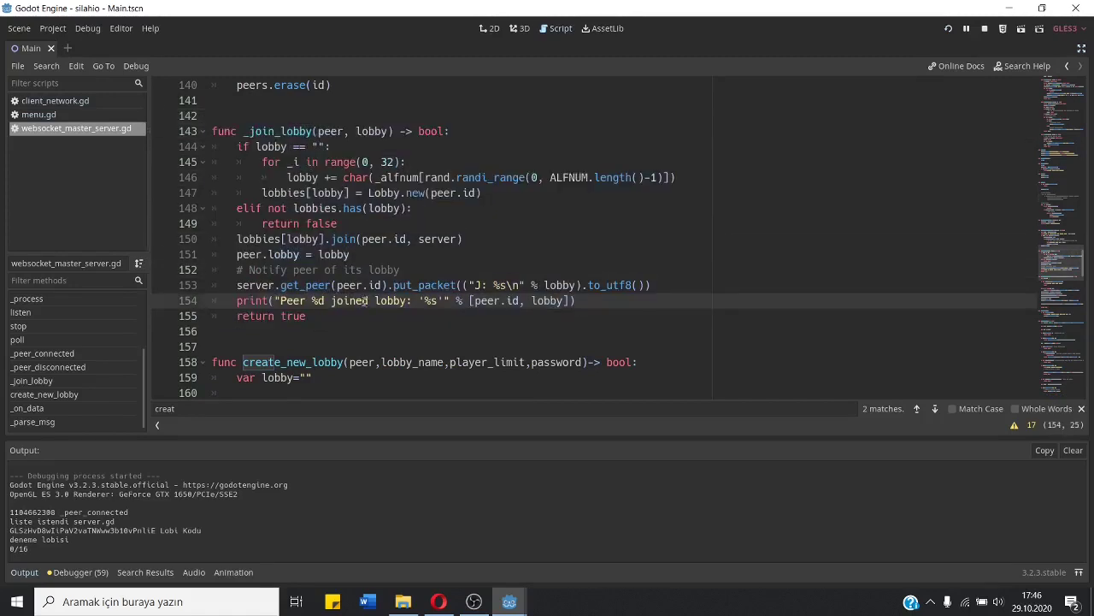
# Scroll down and highlight the create_new_lobby function body
pyautogui.scroll(-4, 234, 306)
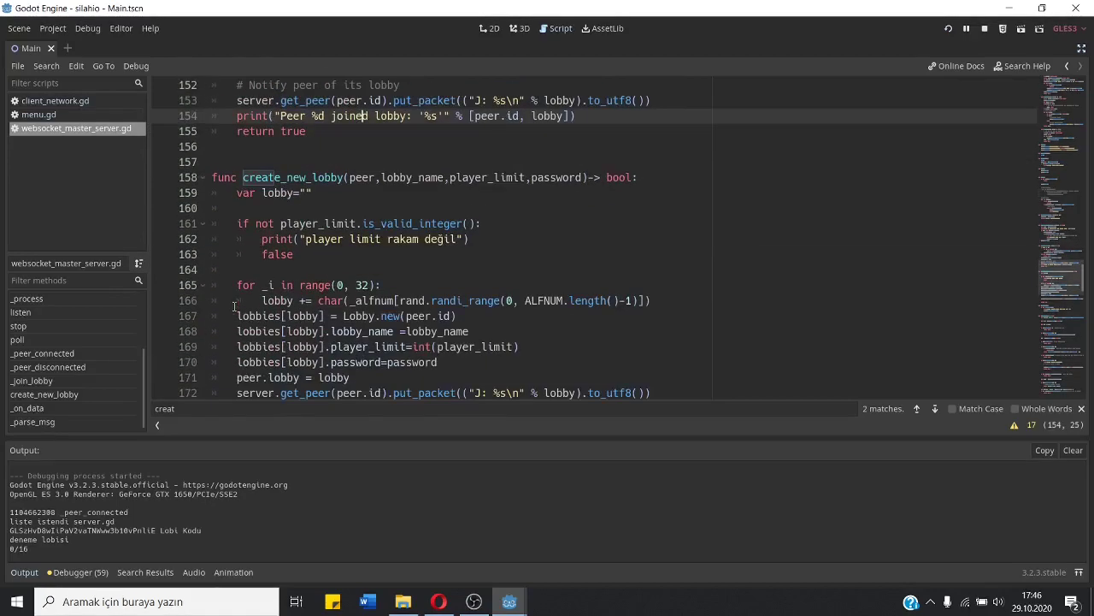
pyautogui.scroll(-2, 239, 303)
pyautogui.moveTo(359, 363); pyautogui.dragTo(180, 90)
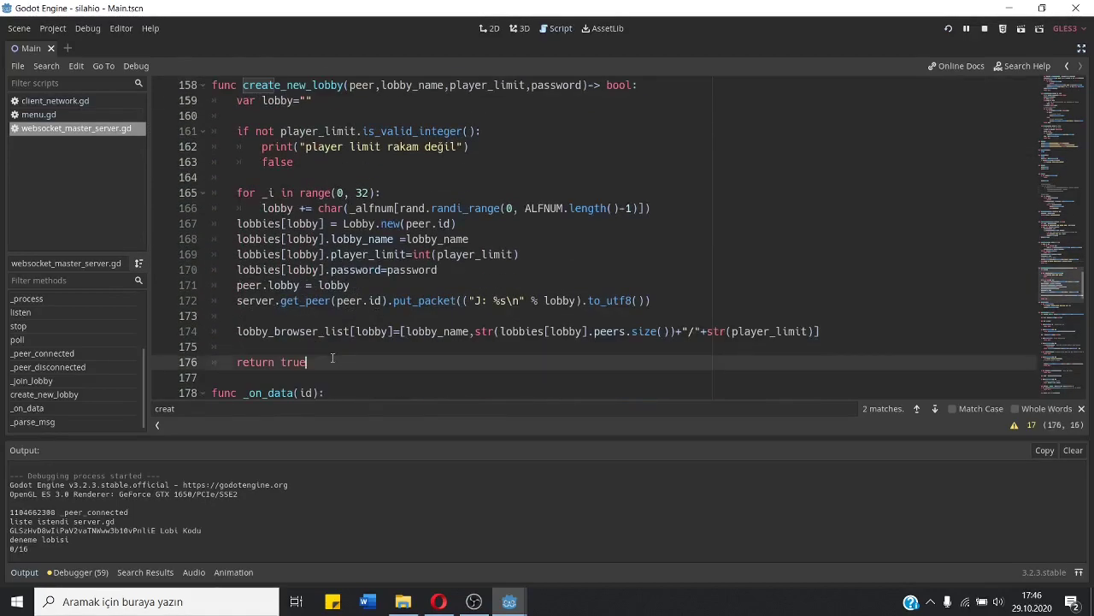
pyautogui.click(458, 168)
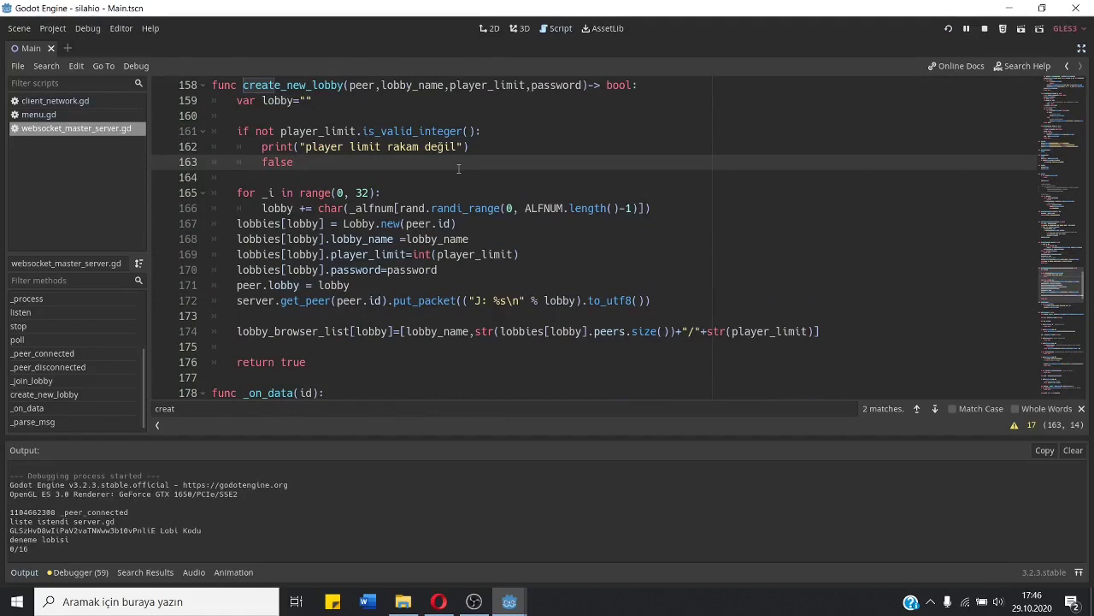